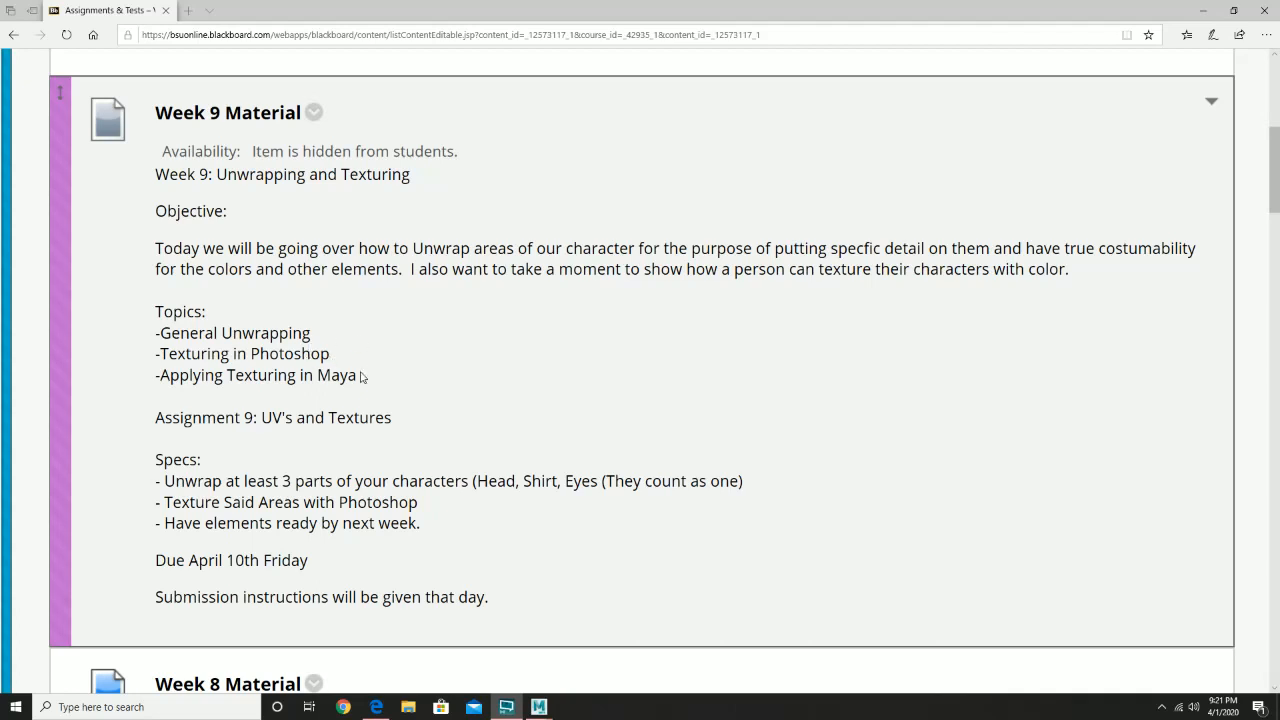
- Switch from the Week 9 Material page to the unwrap.mb character scene in Autodesk Maya
scroll(448, 438, "down", 1)
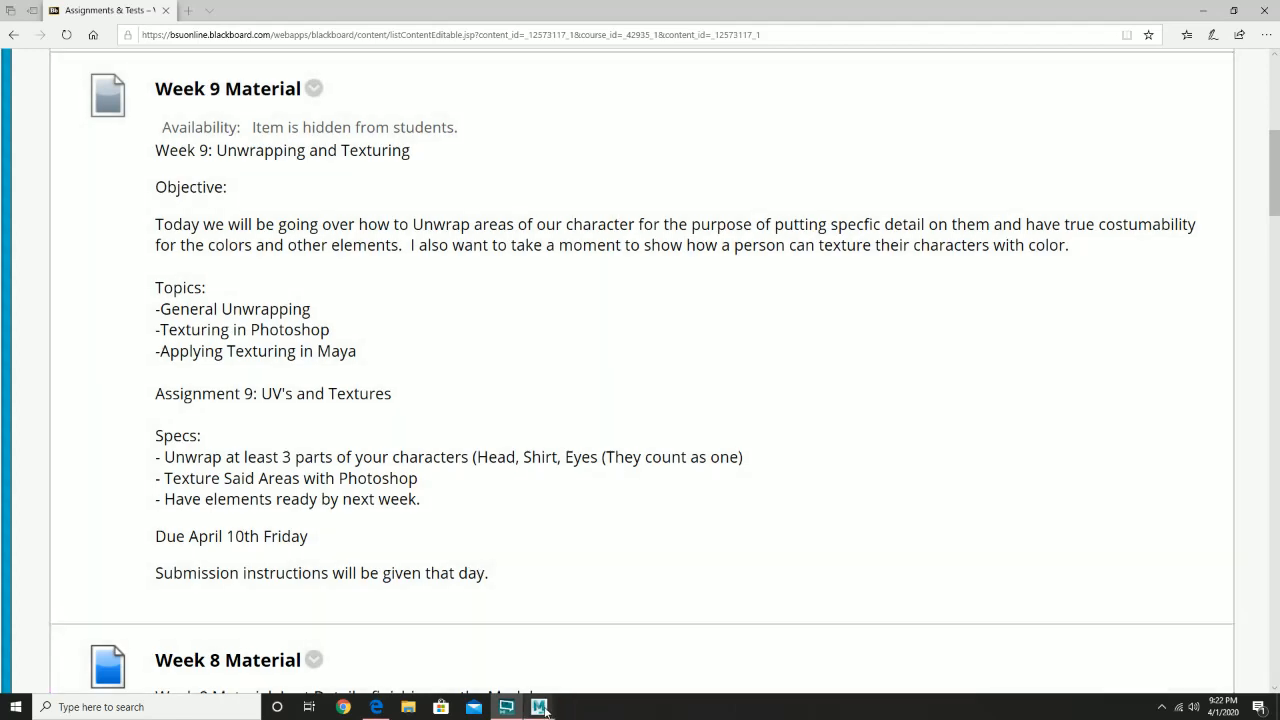
mouse_move(545, 711)
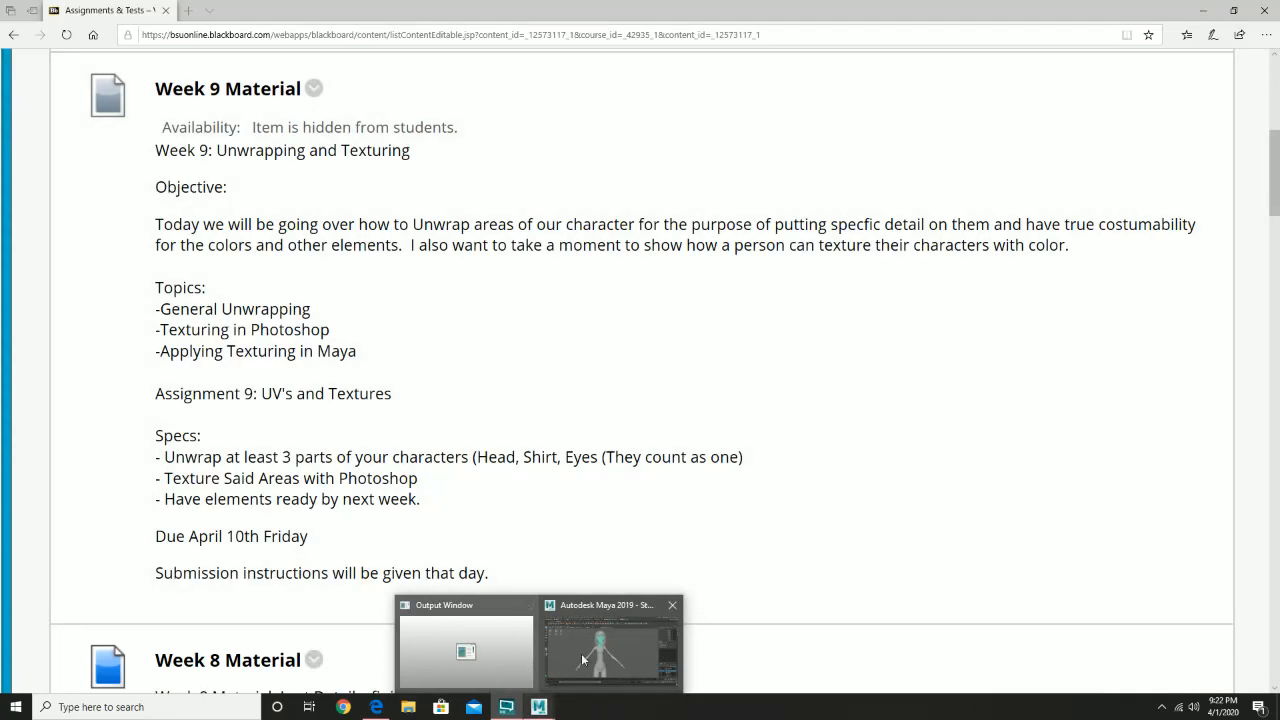
left_click(583, 652)
left_click(693, 249)
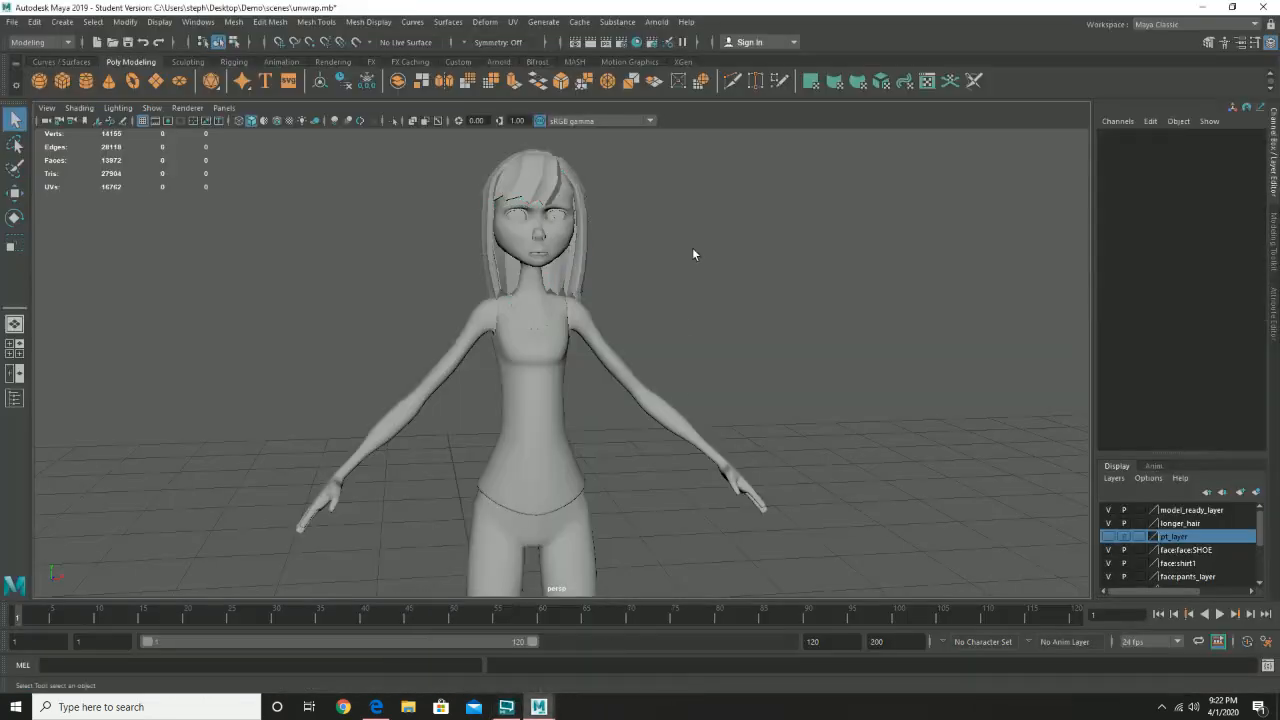
- Examine the full character and select its shirt, pants and boots in turn to check which meshes are separate
left_click_drag(668, 280, 684, 323, "alt")
scroll(754, 326, "down", 7)
middle_click_drag(661, 436, 674, 272, "alt")
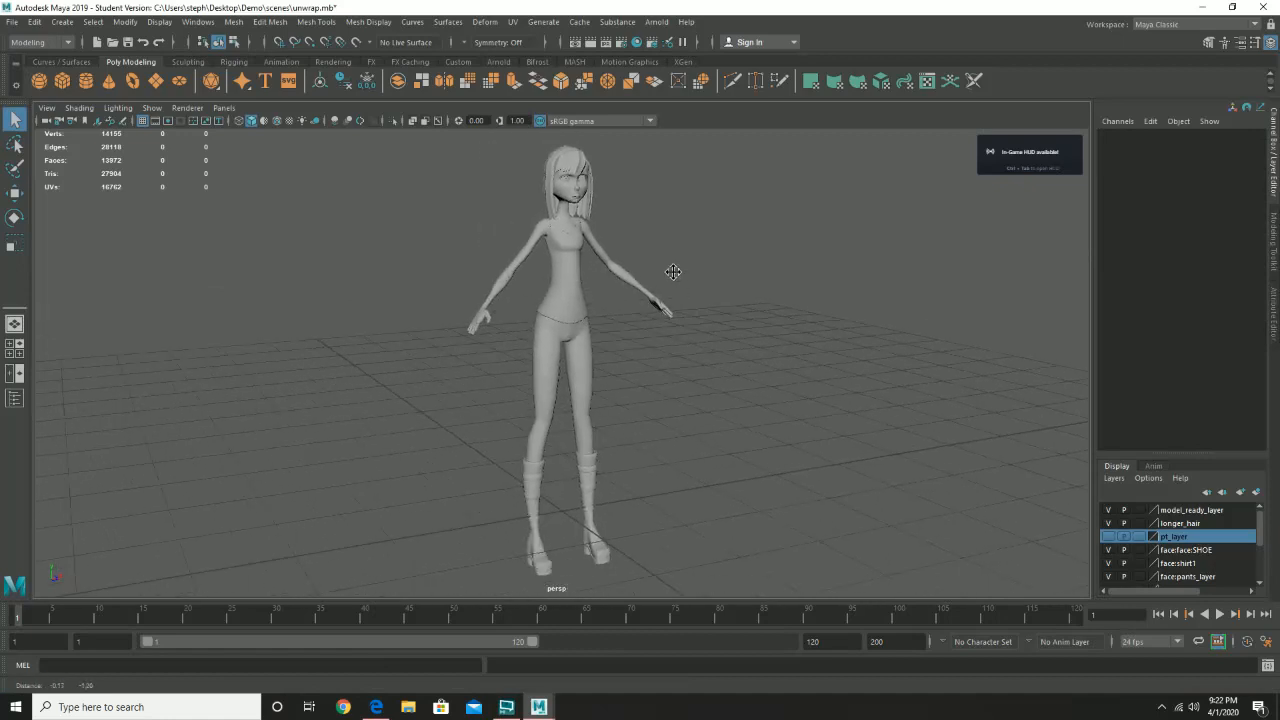
left_click_drag(699, 316, 680, 320, "alt")
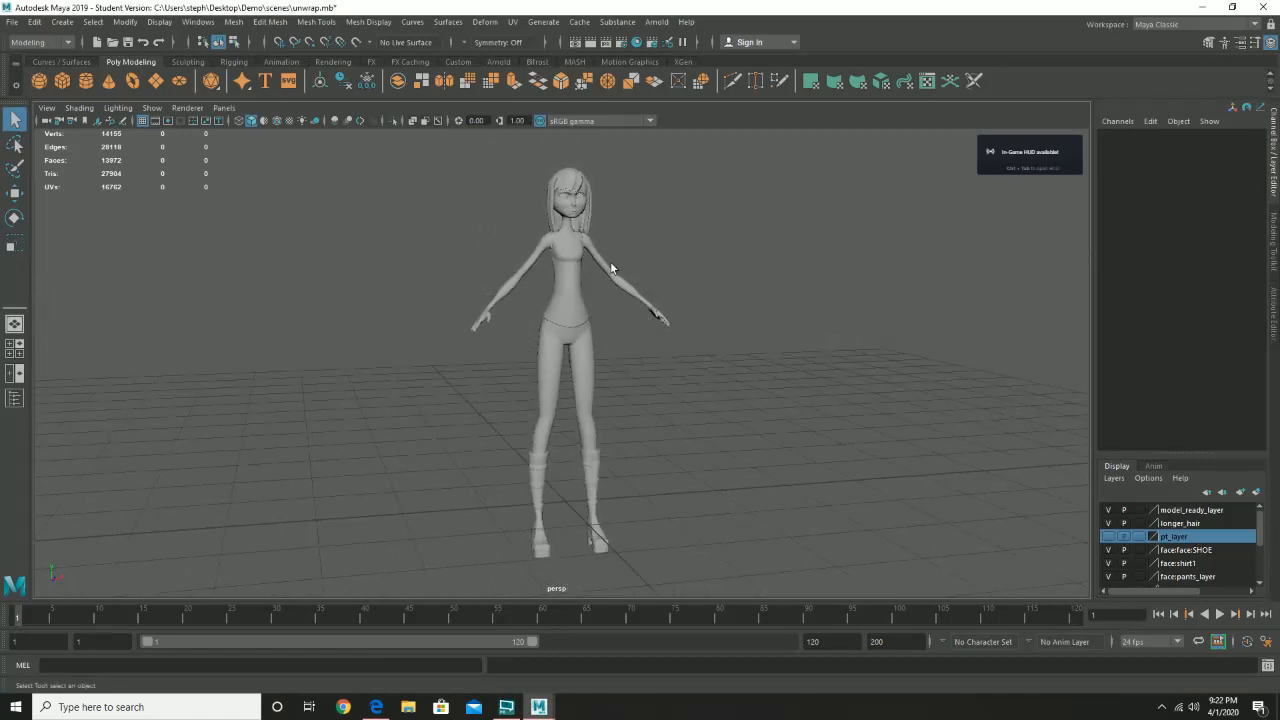
left_click(557, 270)
left_click(589, 353)
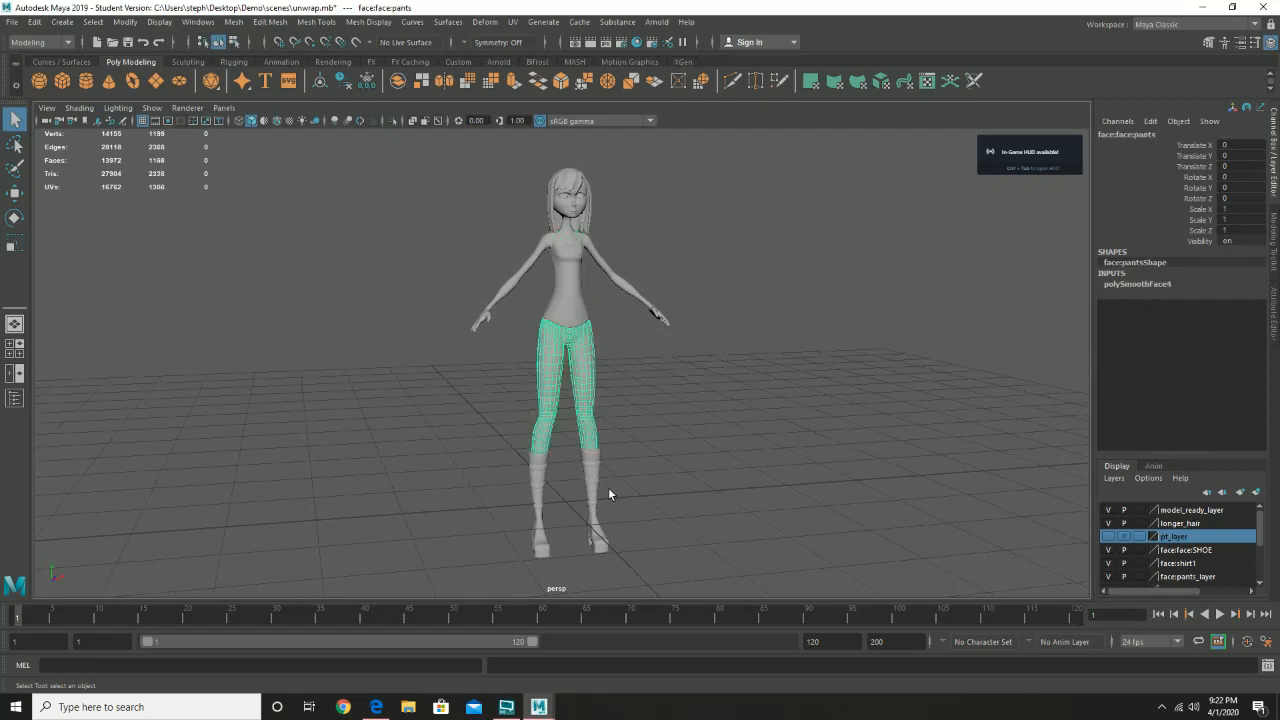
left_click(592, 491)
scroll(631, 471, "up", 2)
left_click_drag(634, 474, 662, 515, "alt")
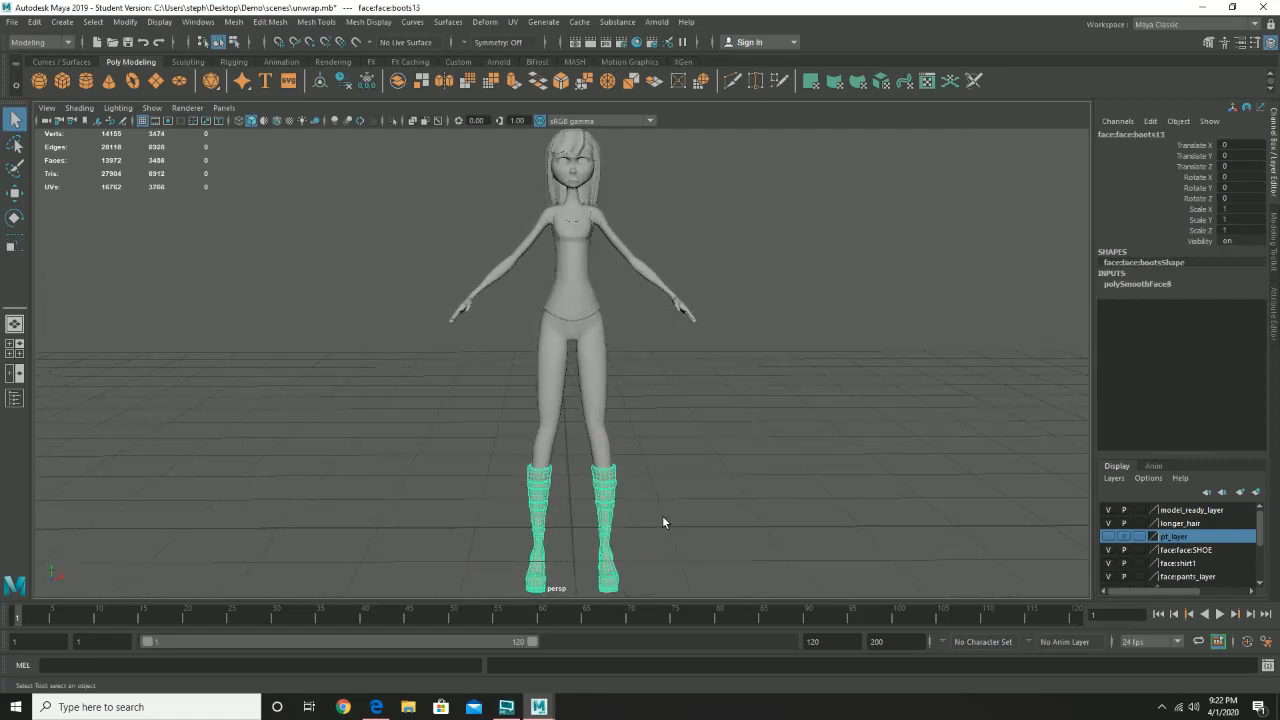
middle_click_drag(662, 515, 633, 432, "alt")
left_click_drag(633, 437, 586, 443, "alt")
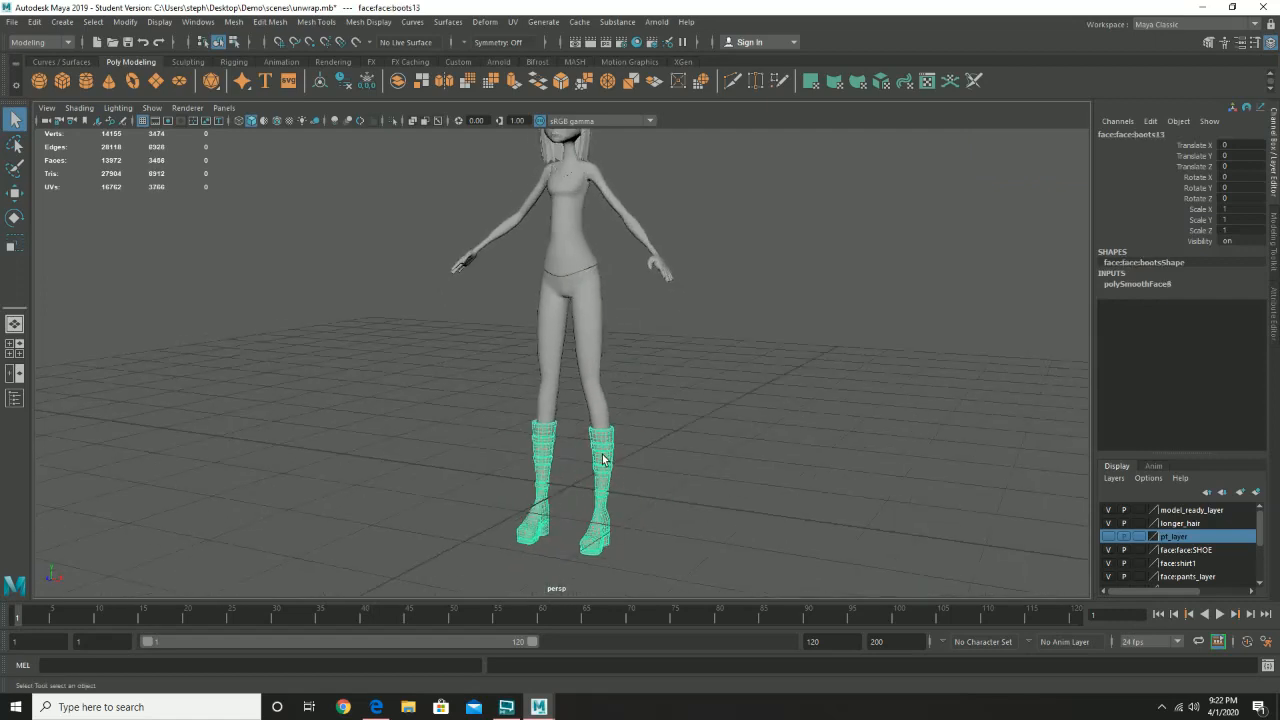
- Check the remaining separate meshes by selecting the pants, shirt, arms, neck, hair and both eyes one at a time
left_click(589, 353)
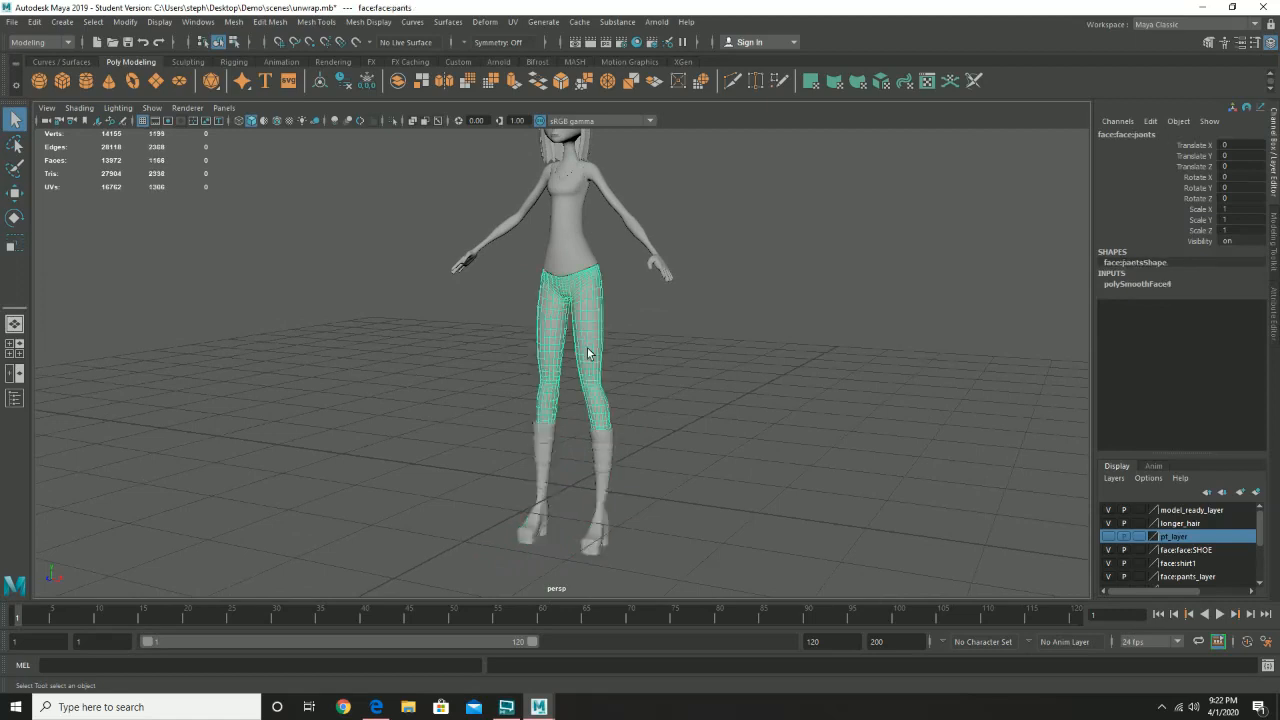
left_click(561, 248)
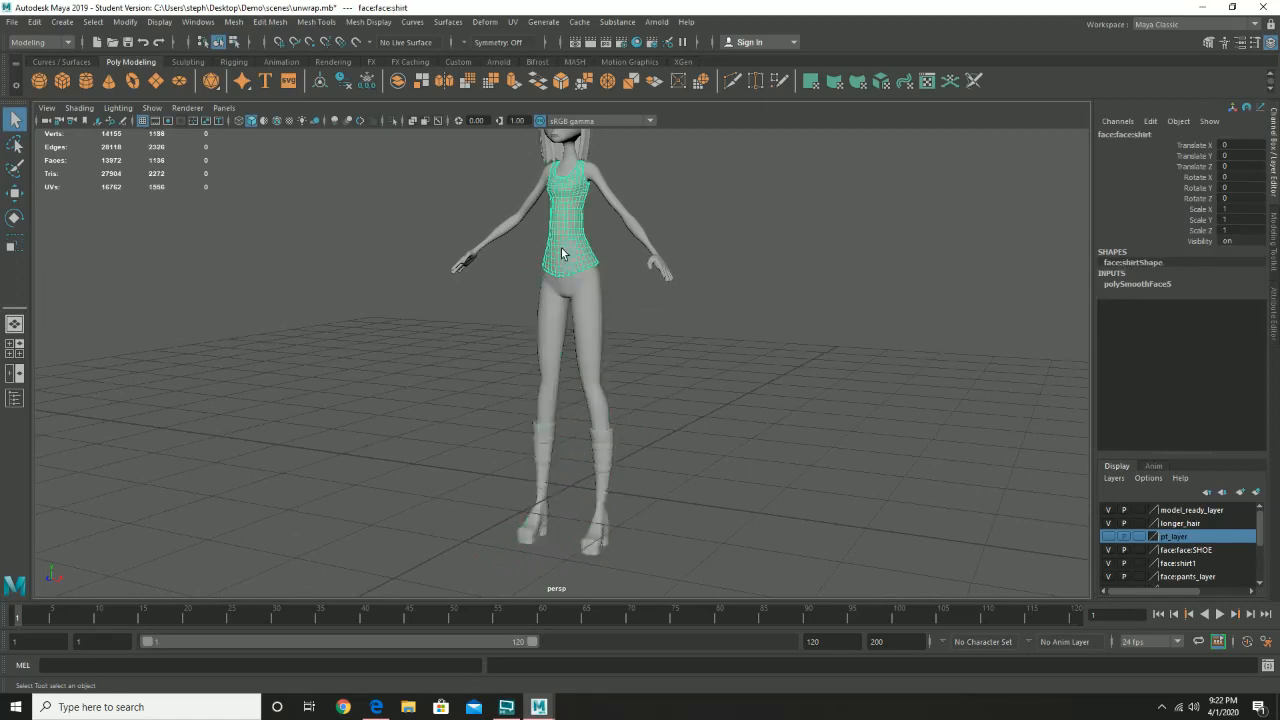
left_click(612, 195)
left_click_drag(733, 189, 737, 330, "alt")
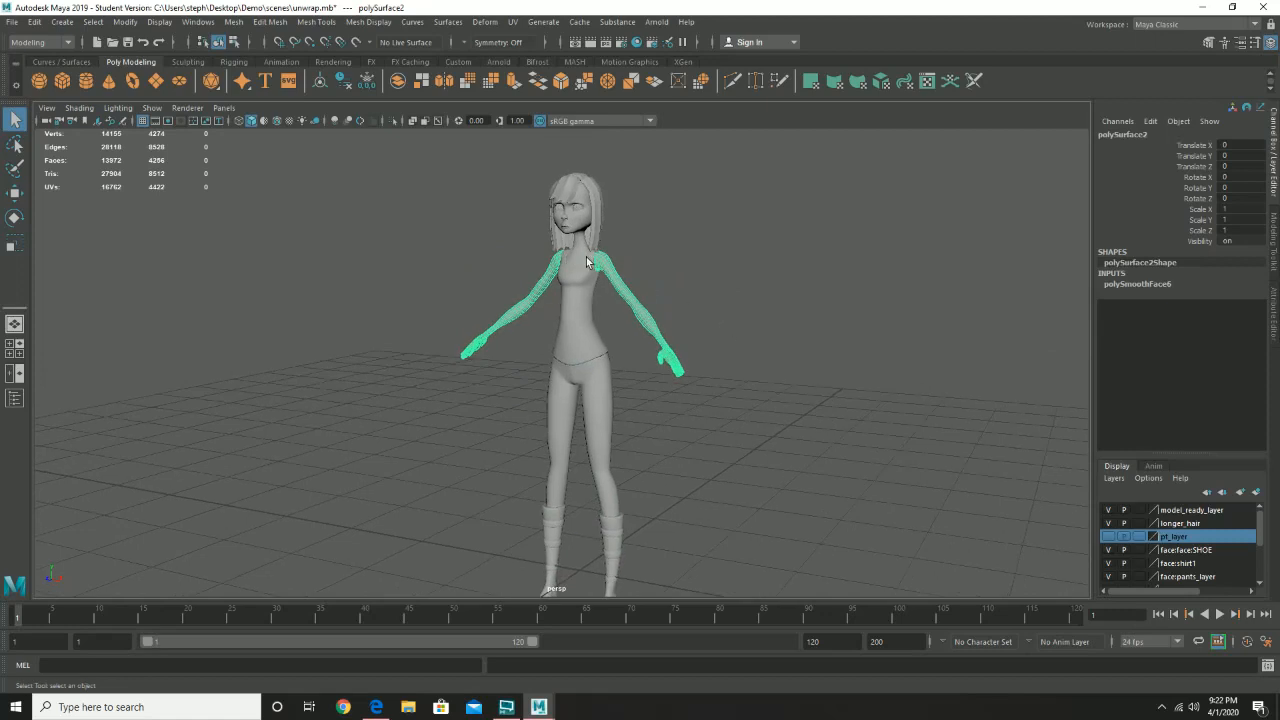
left_click(578, 248)
left_click(599, 214)
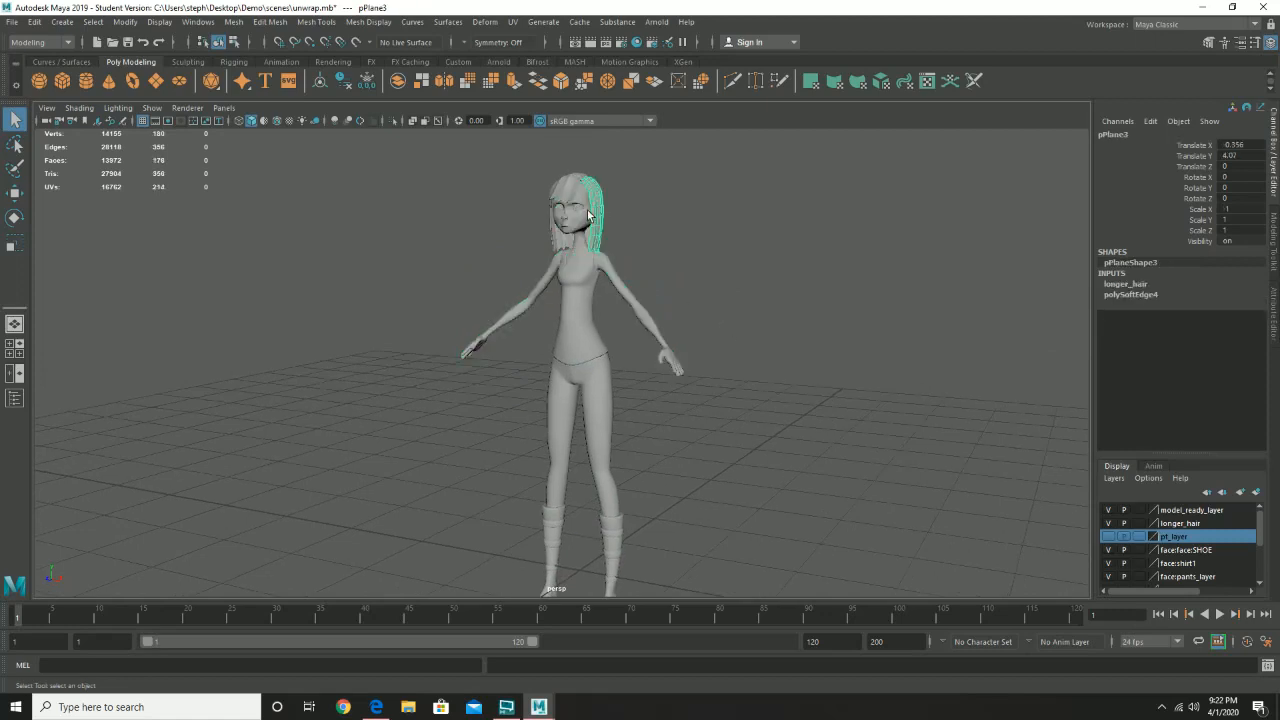
right_click_drag(588, 212, 657, 246, "alt")
middle_click_drag(659, 350, 655, 562, "alt")
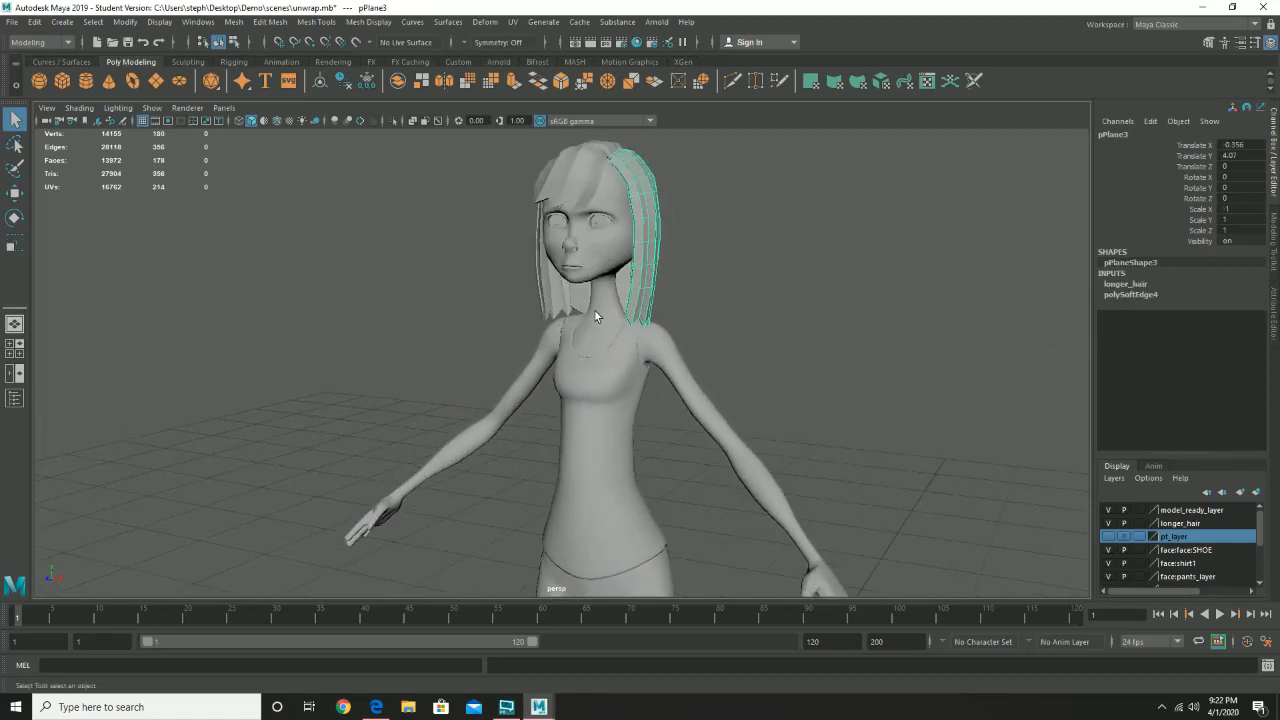
left_click(598, 221)
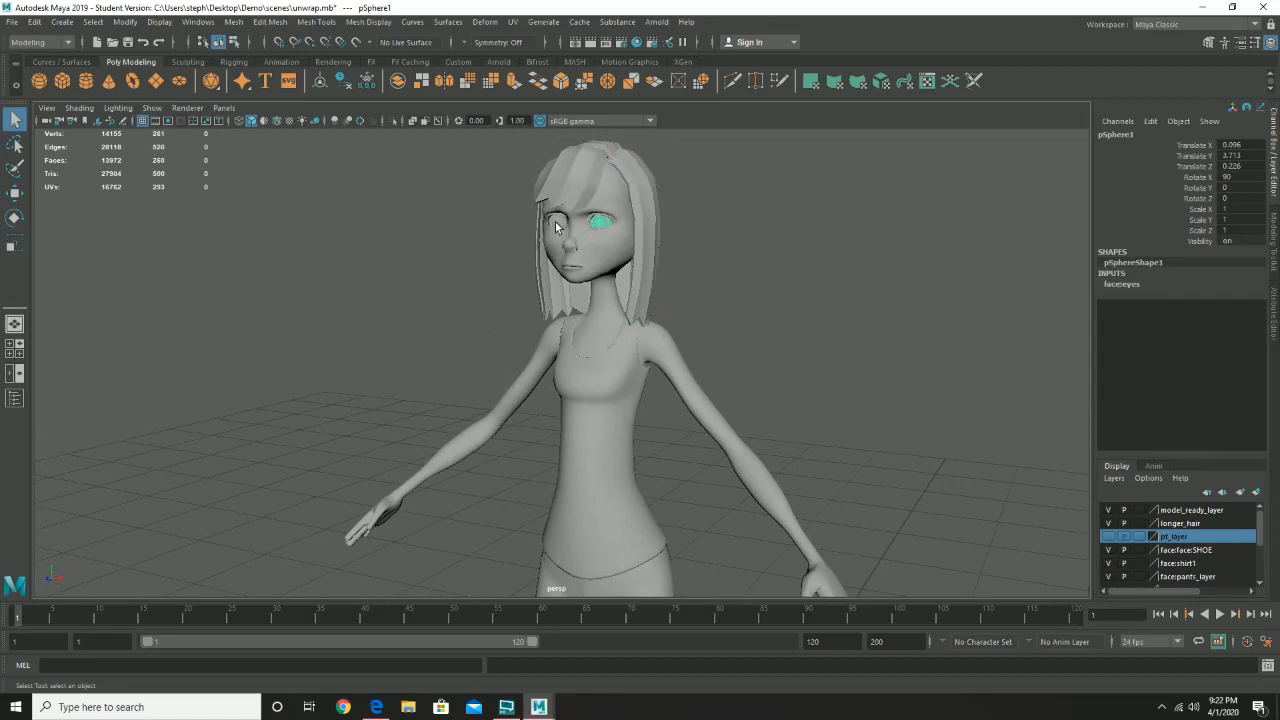
left_click(557, 223)
right_click_drag(789, 288, 725, 308, "alt")
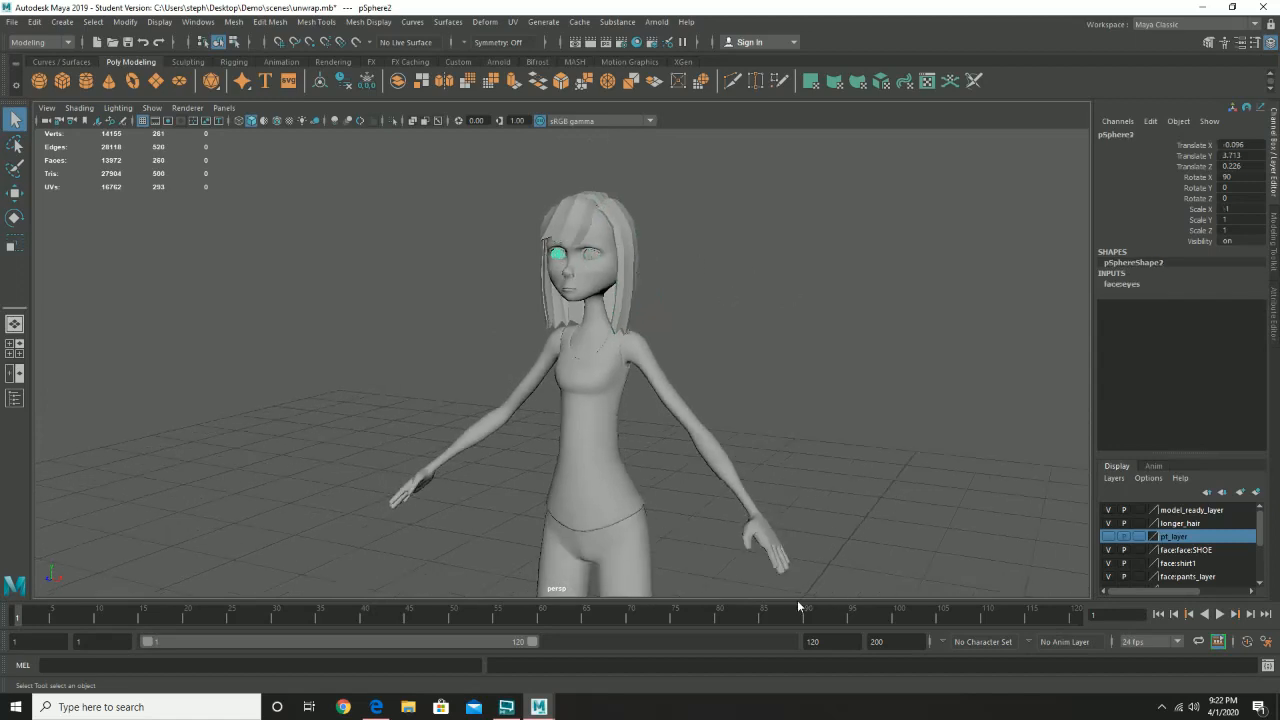
- Examine the shirt's topology in wireframe display, return to shaded display and clear the selection
scroll(691, 508, "up", 6)
left_click(540, 407)
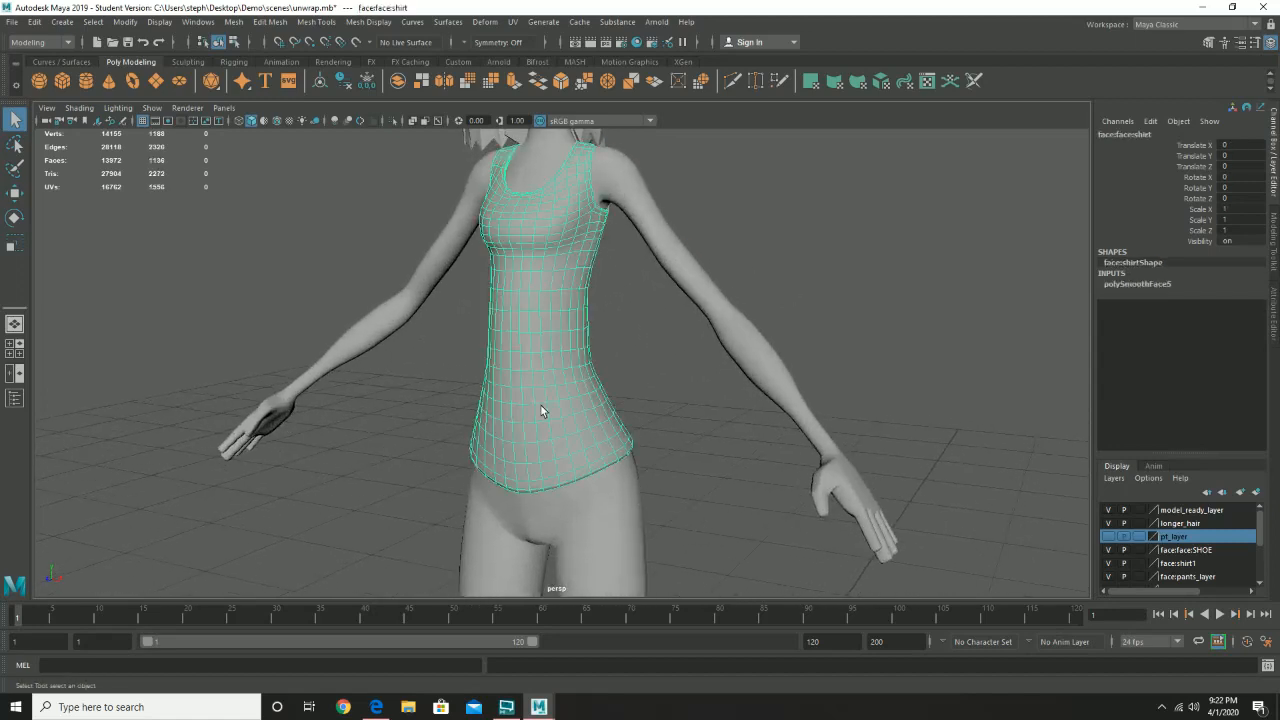
key("4")
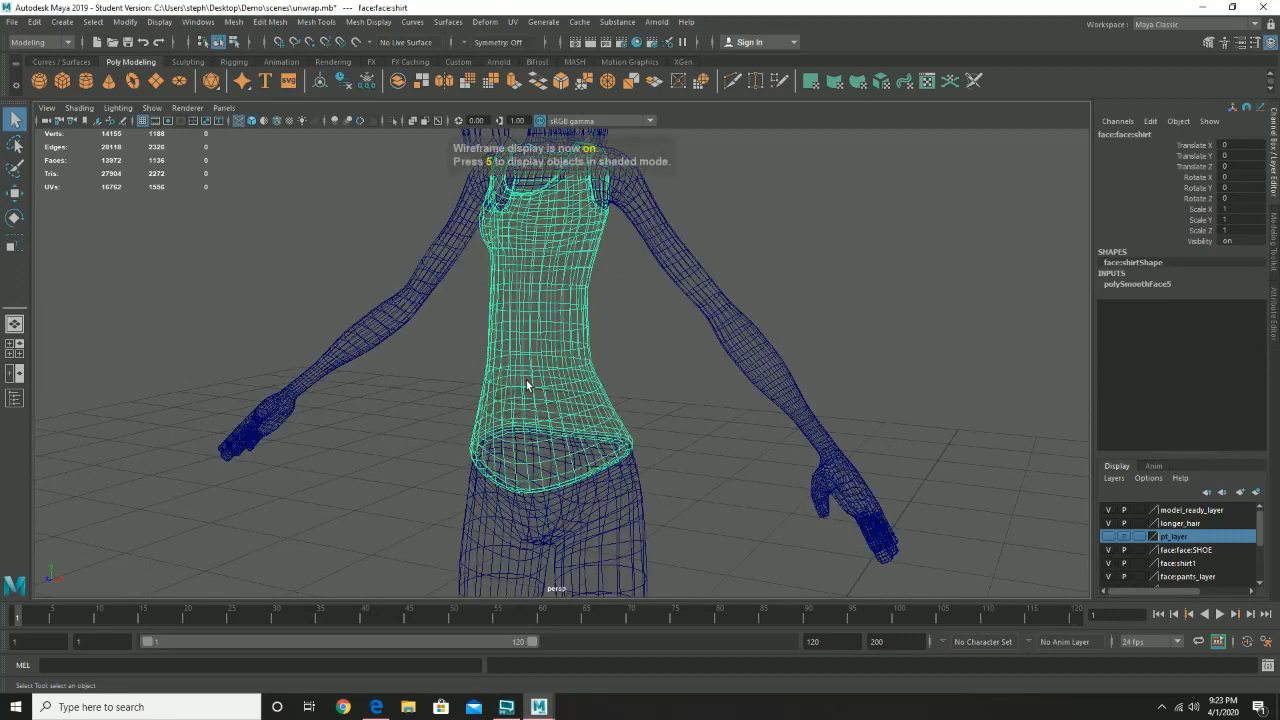
key("5")
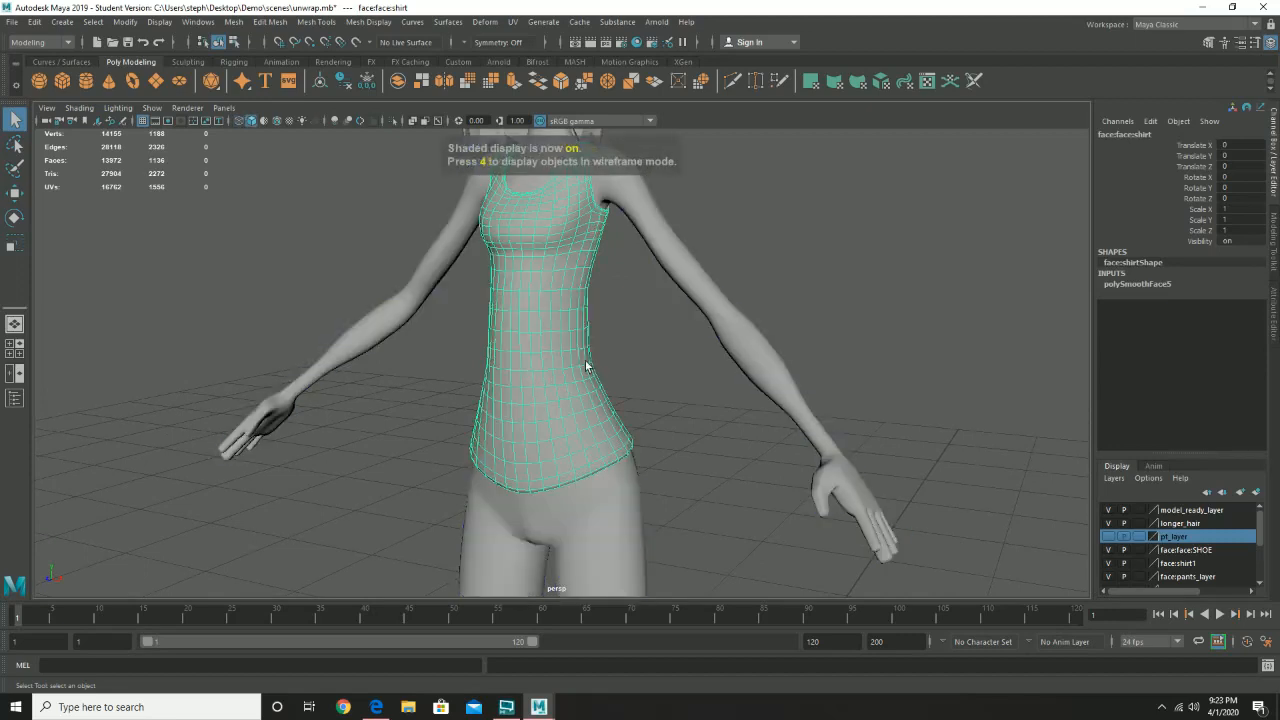
left_click(637, 341)
scroll(717, 370, "down", 5)
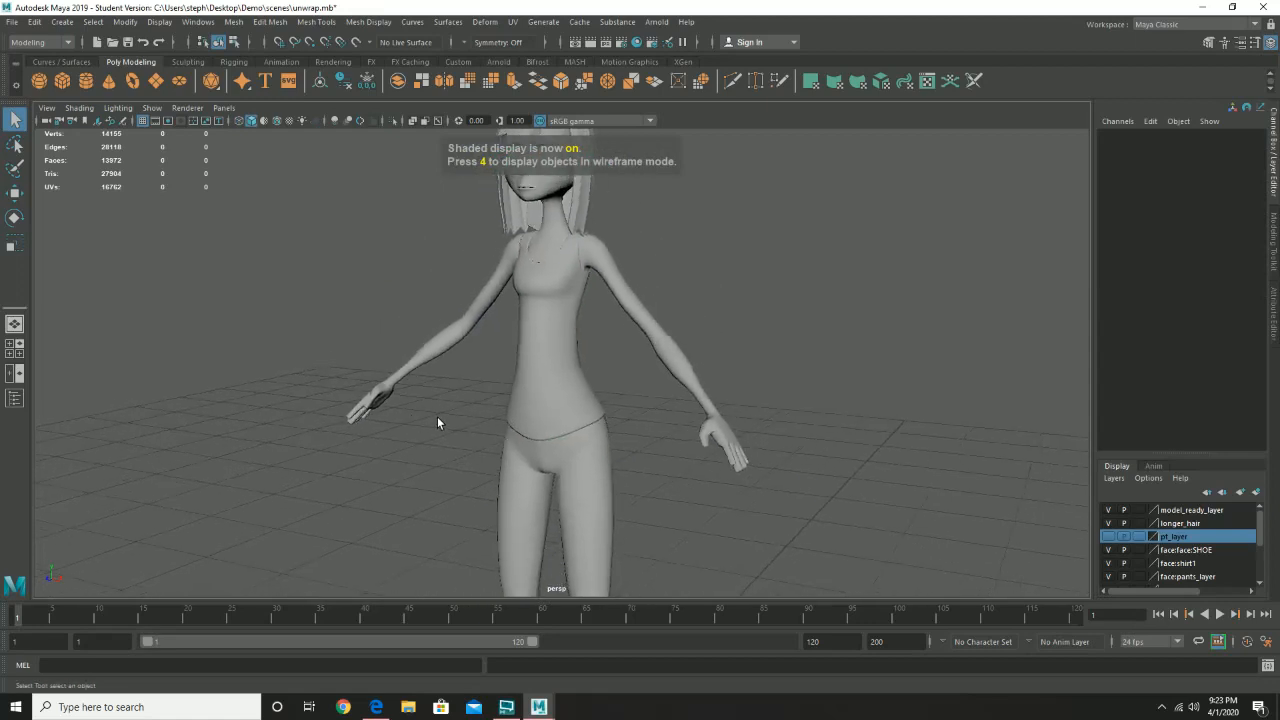
- Select all of the character's meshes and delete their construction history
left_click_drag(620, 269, 617, 403, "alt")
scroll(617, 403, "down", 5)
middle_click_drag(637, 391, 603, 249, "alt")
scroll(541, 267, "down", 1)
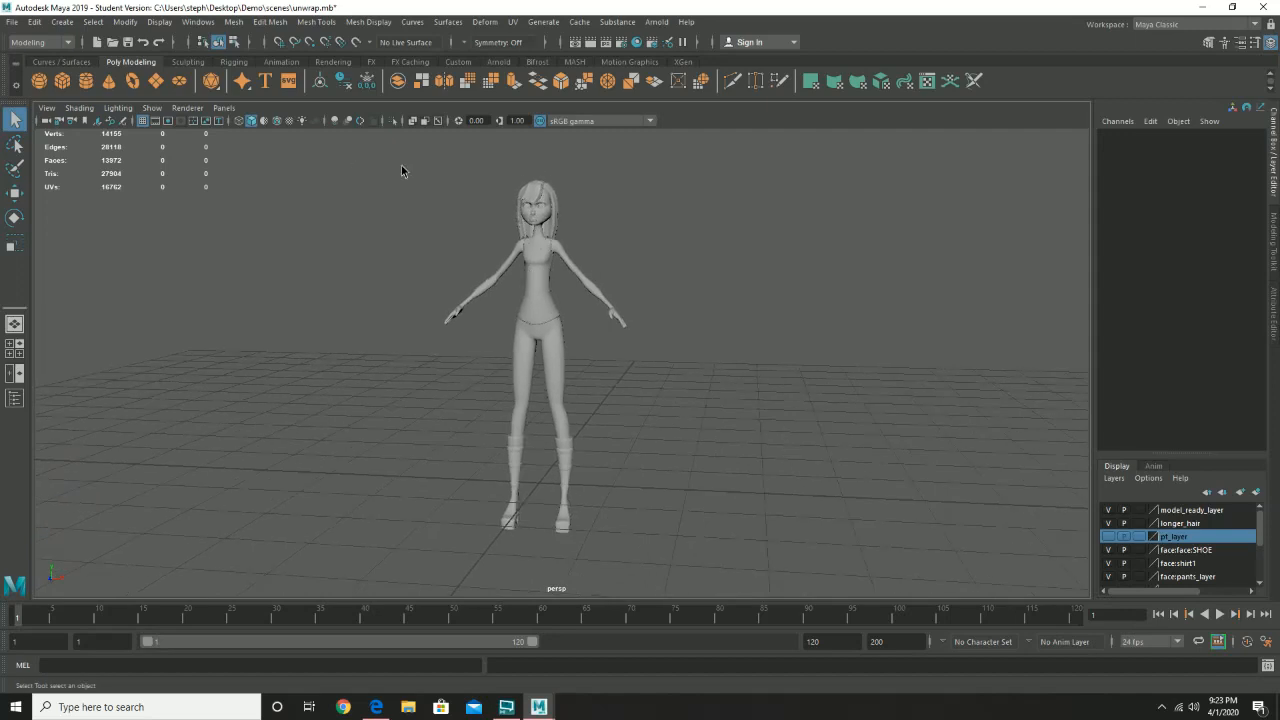
left_click_drag(346, 152, 804, 597)
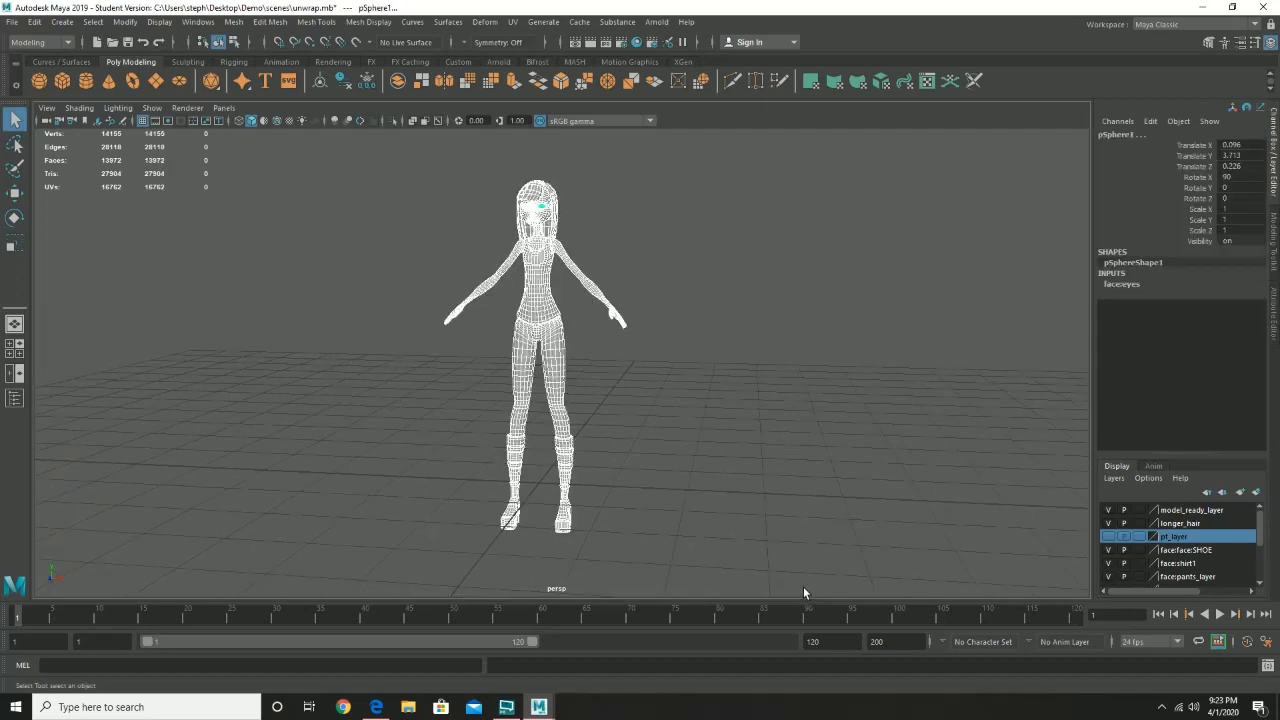
left_click(35, 22)
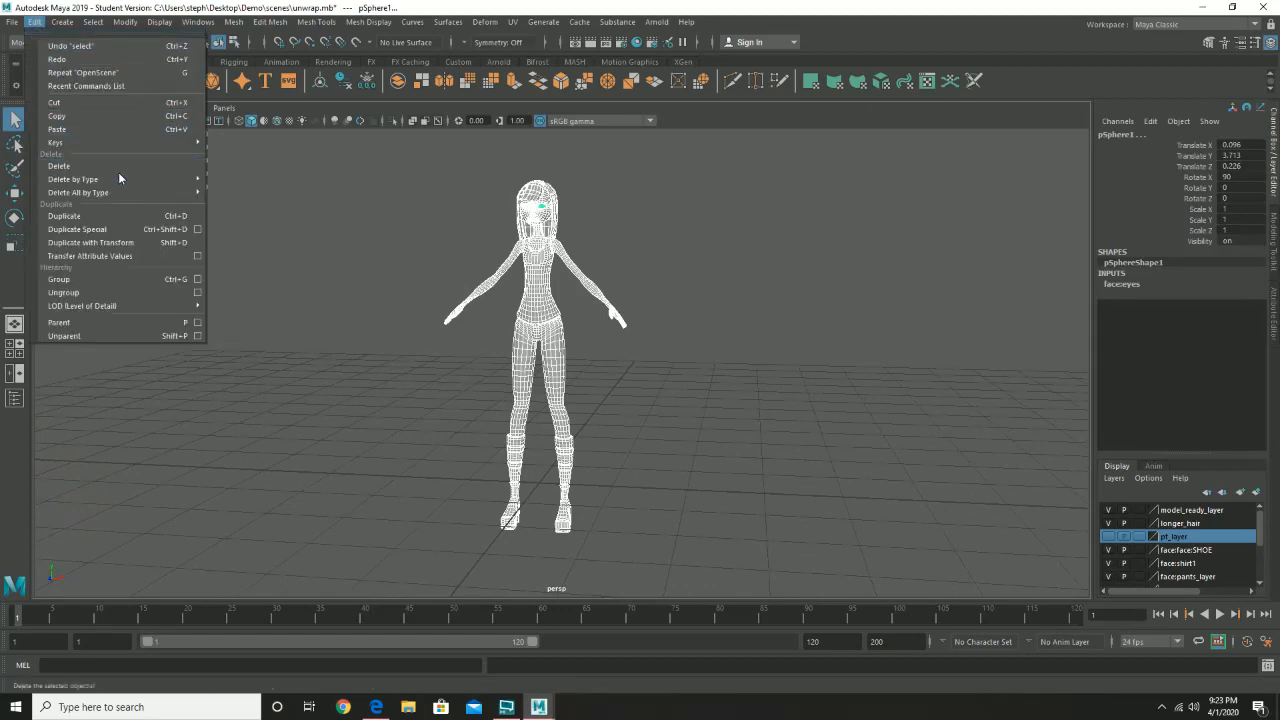
mouse_move(203, 179)
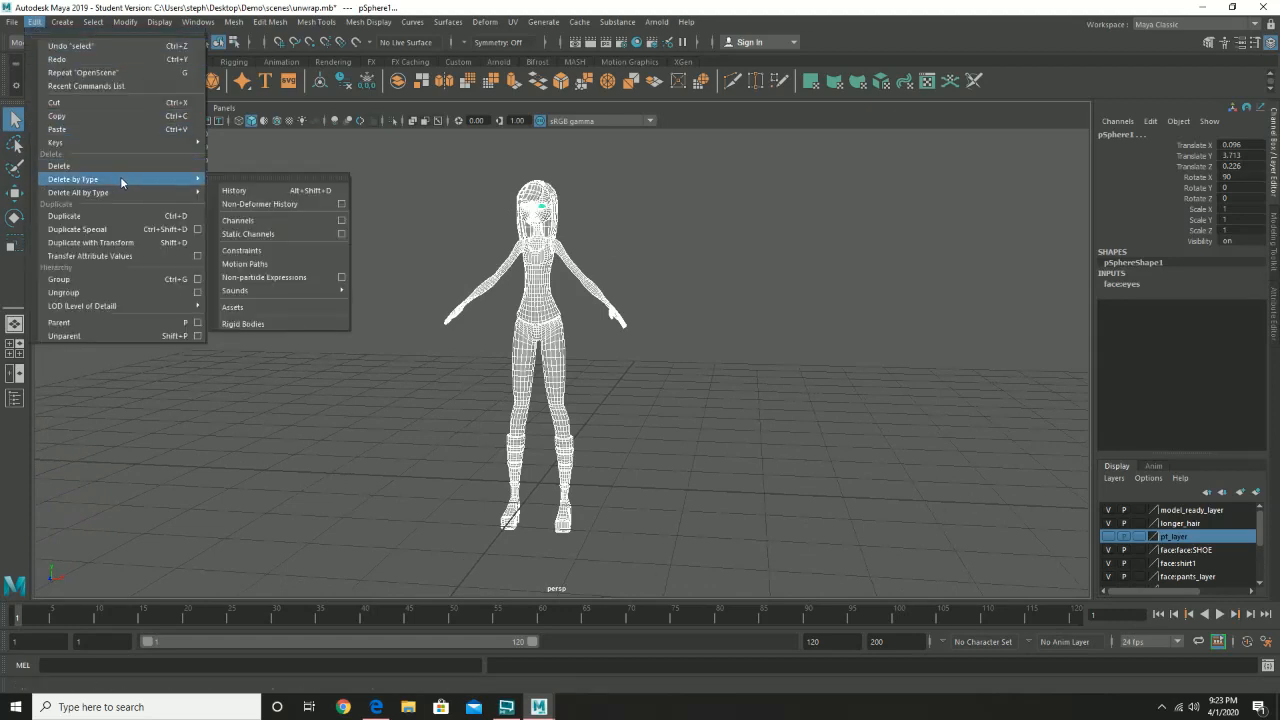
left_click(243, 191)
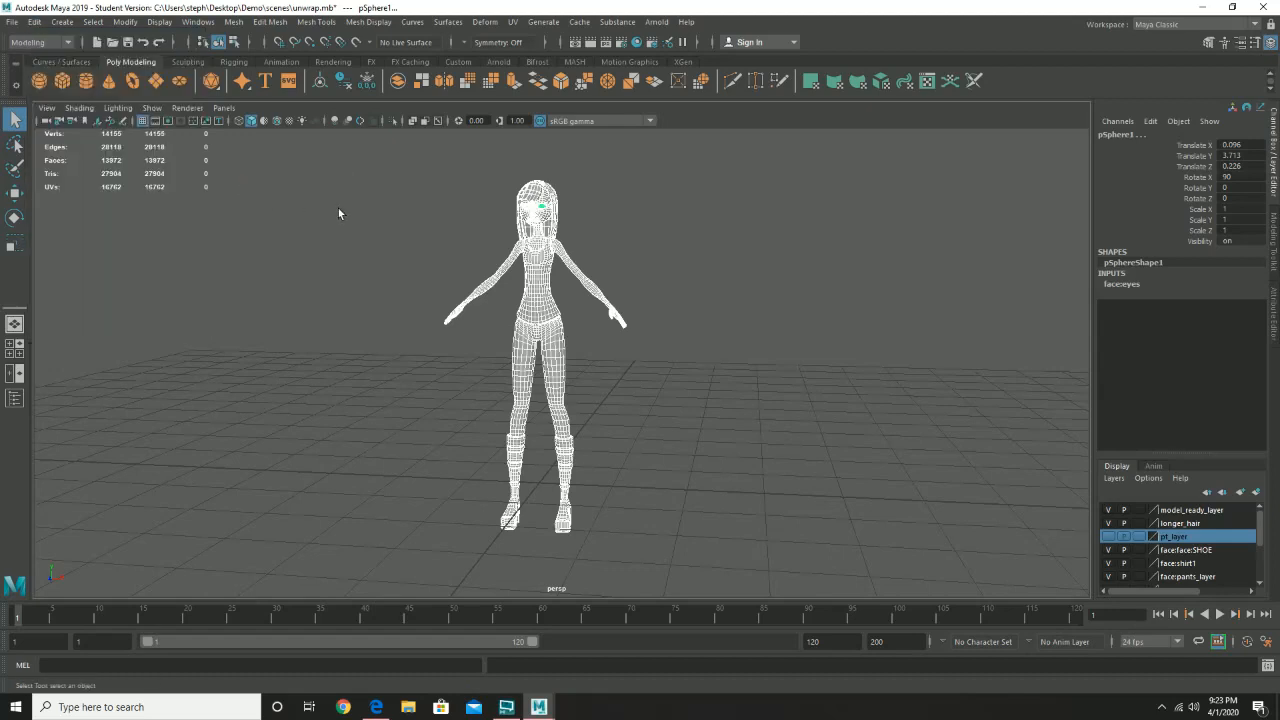
- Rename the character's face mesh as face_prime
left_click(545, 214)
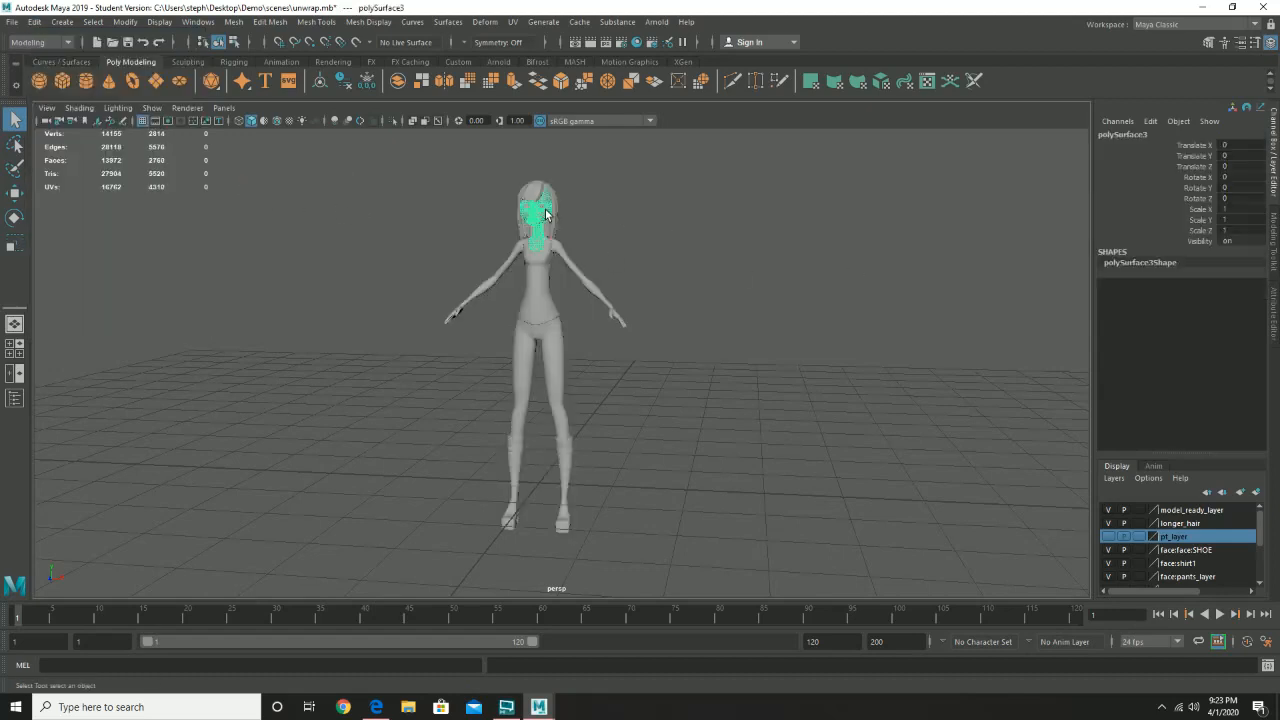
left_click(1142, 135)
type("fa")
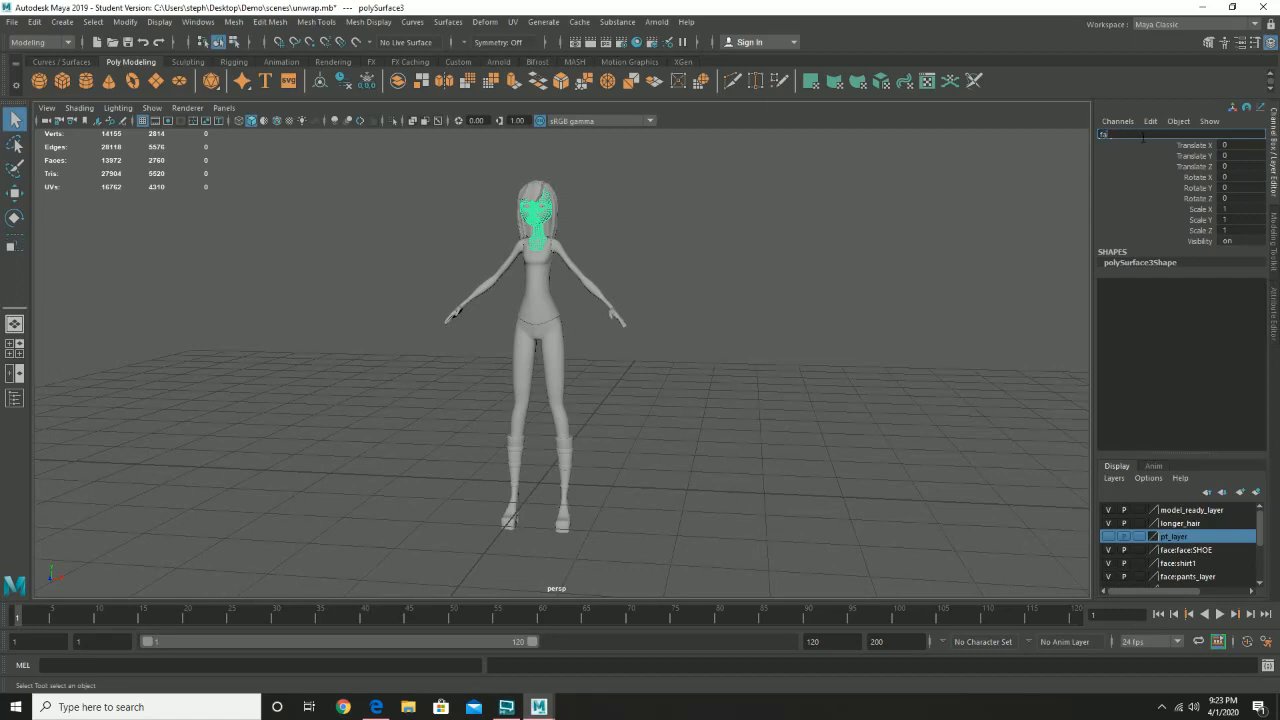
type("ce_prime")
key("Return")
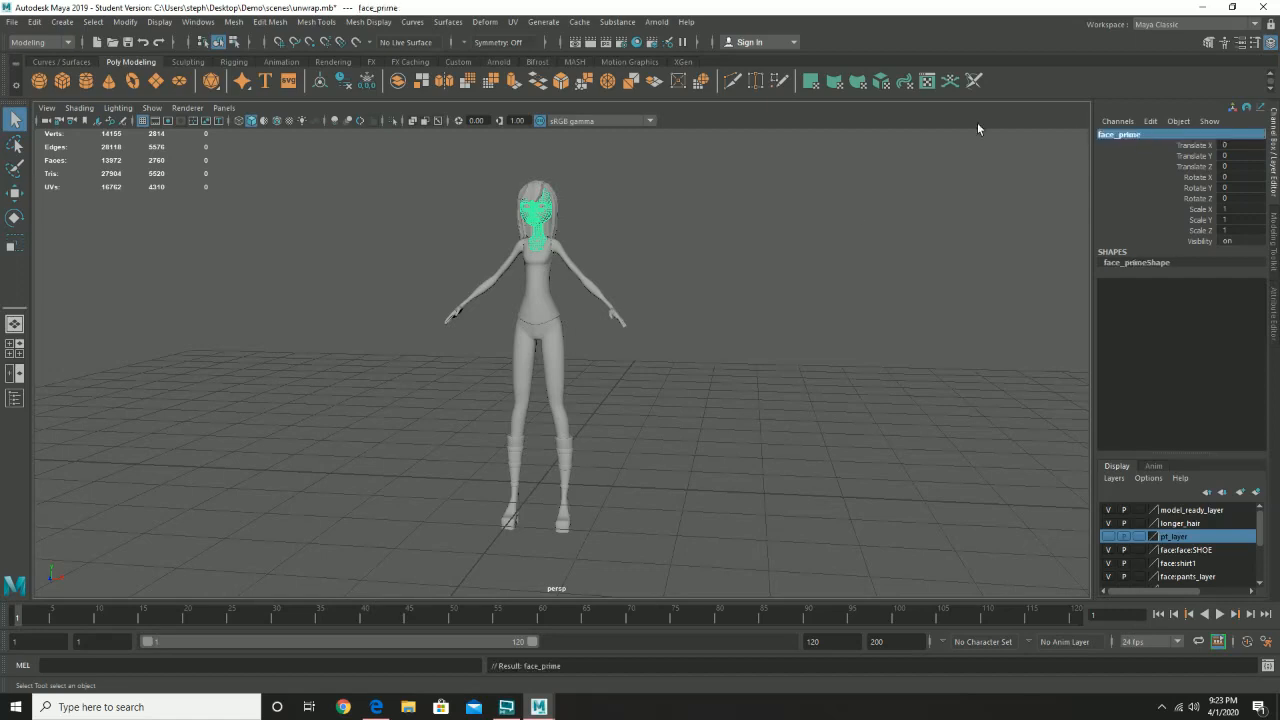
- Rename the character's shirt mesh as shirt1
left_click(530, 297)
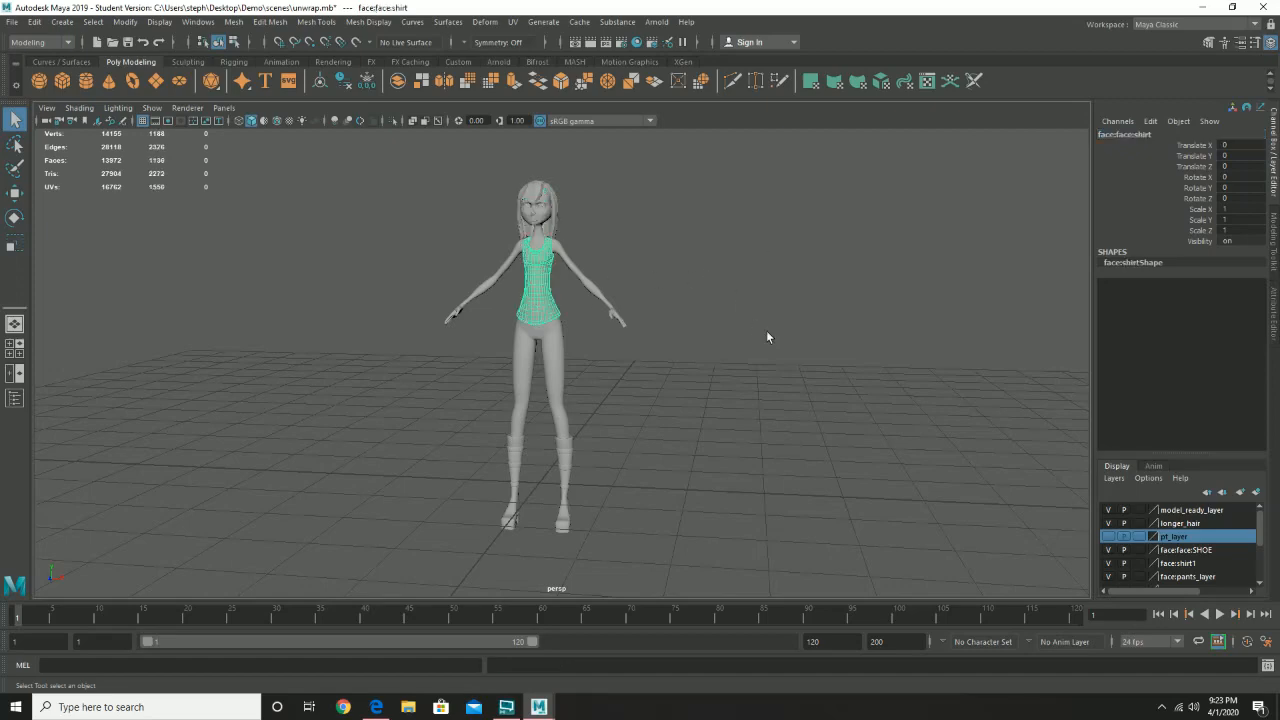
scroll(766, 337, "up", 5)
middle_click_drag(656, 287, 729, 437, "alt")
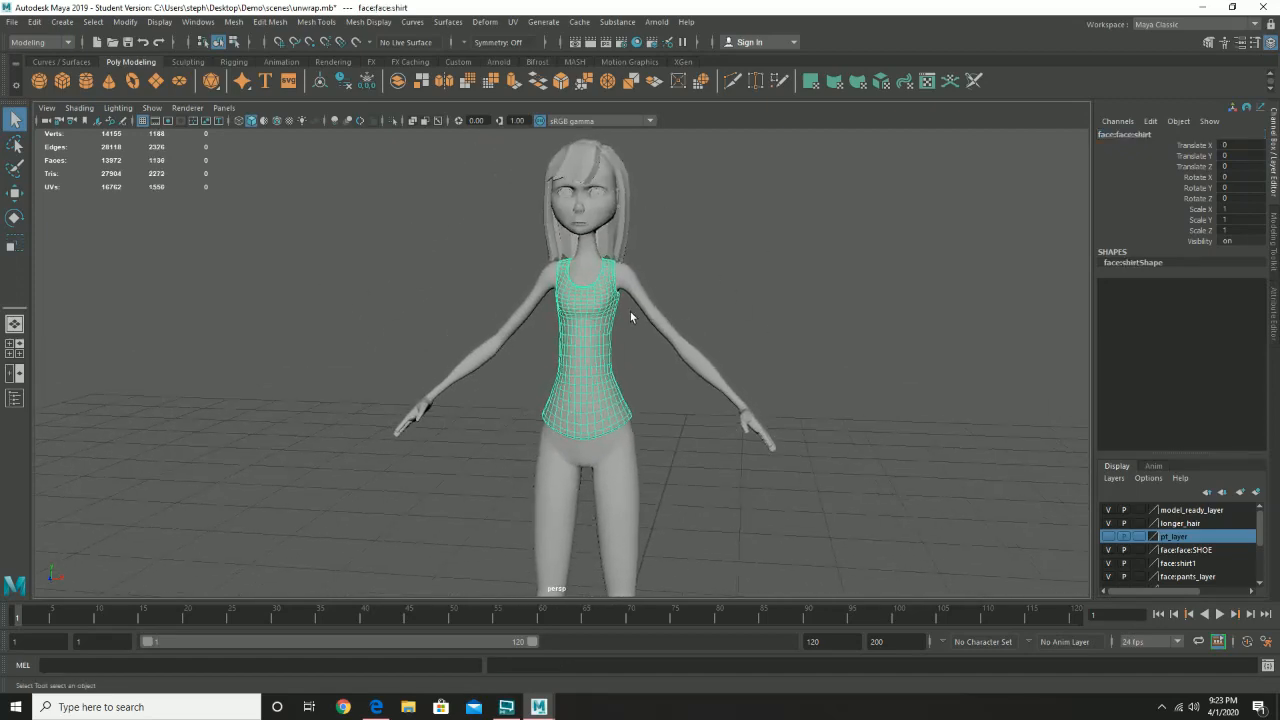
right_click_drag(631, 317, 783, 426, "alt")
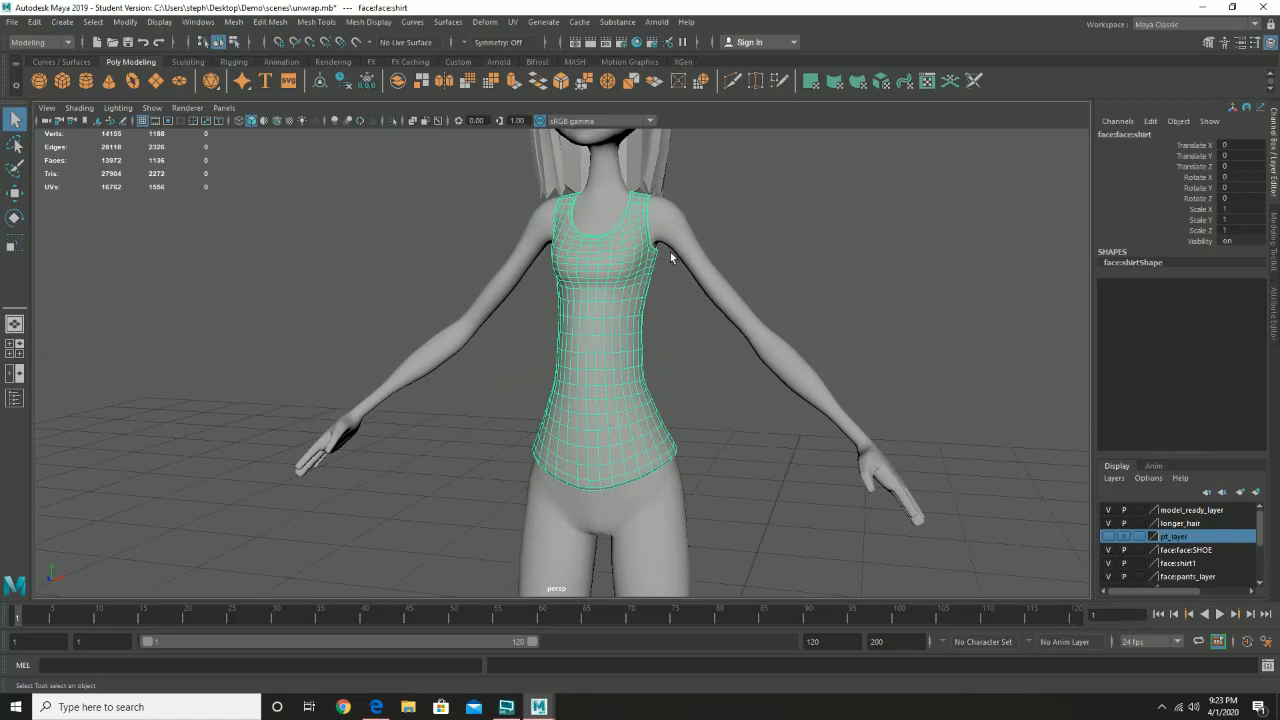
double_click(1152, 135)
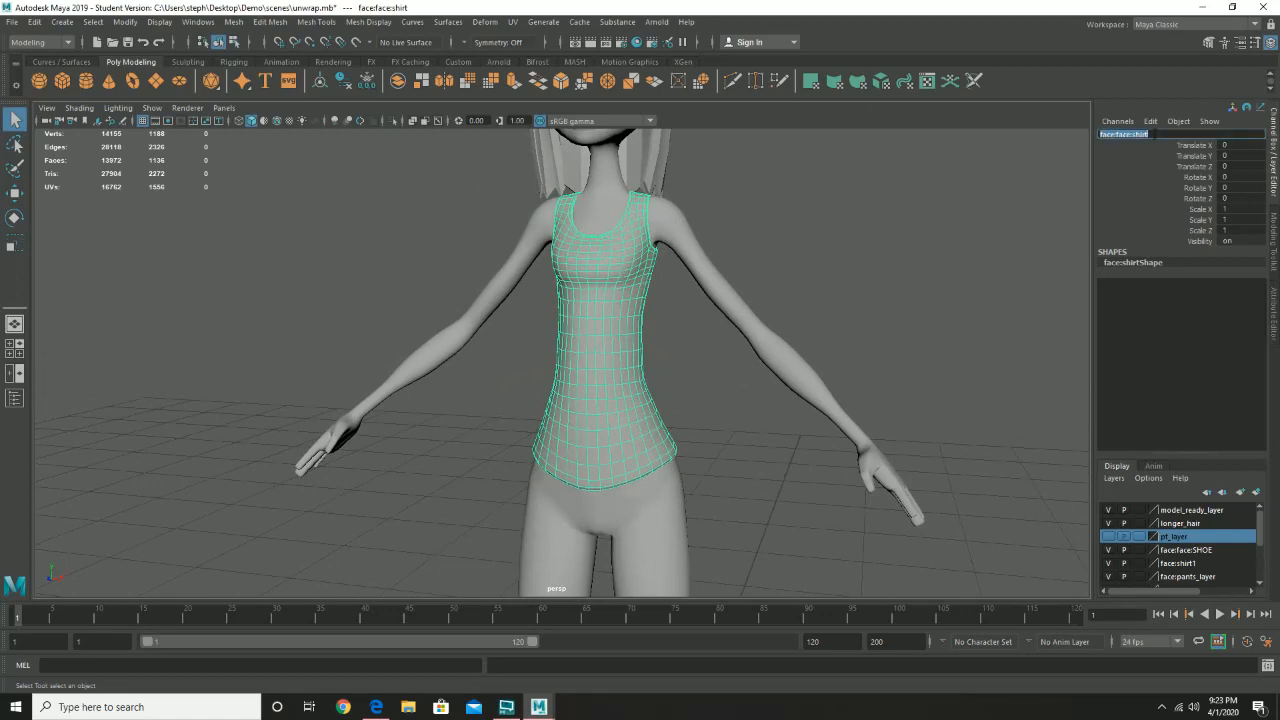
type("shirt1")
key("Return")
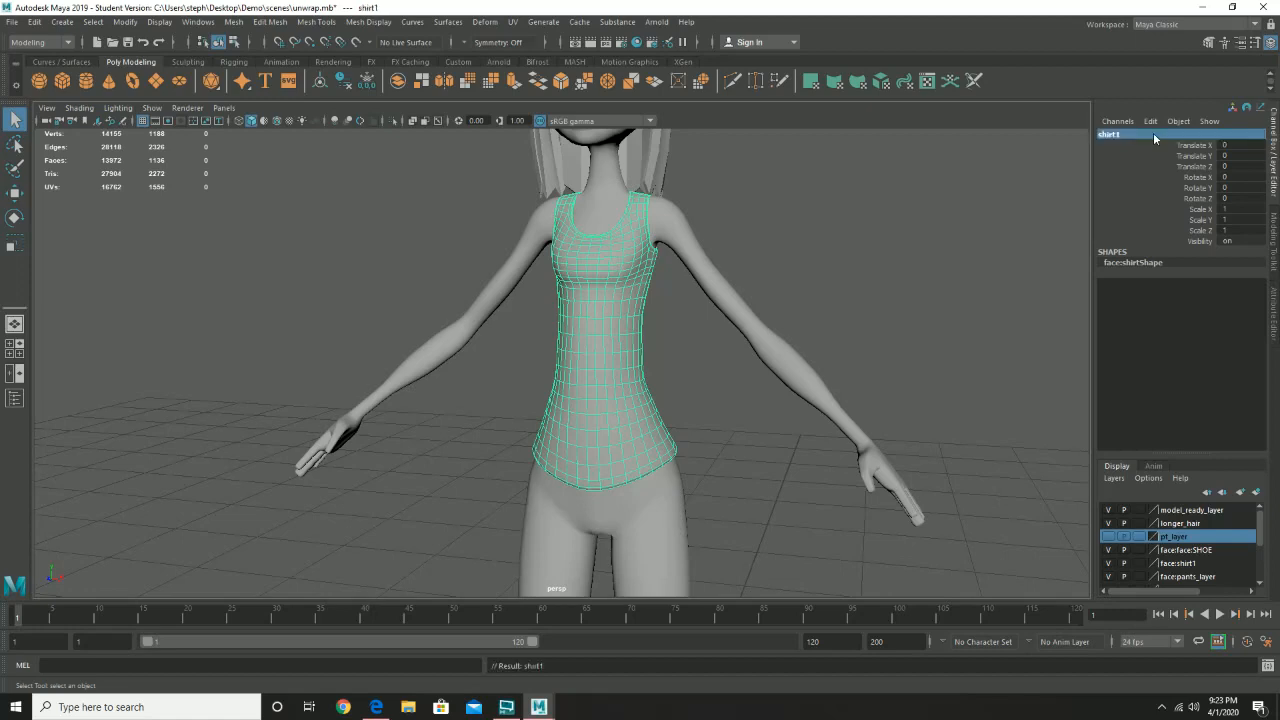
- Select the face_prime mesh covering the character's head and neck in a close view of the face
middle_click_drag(754, 203, 794, 426, "alt")
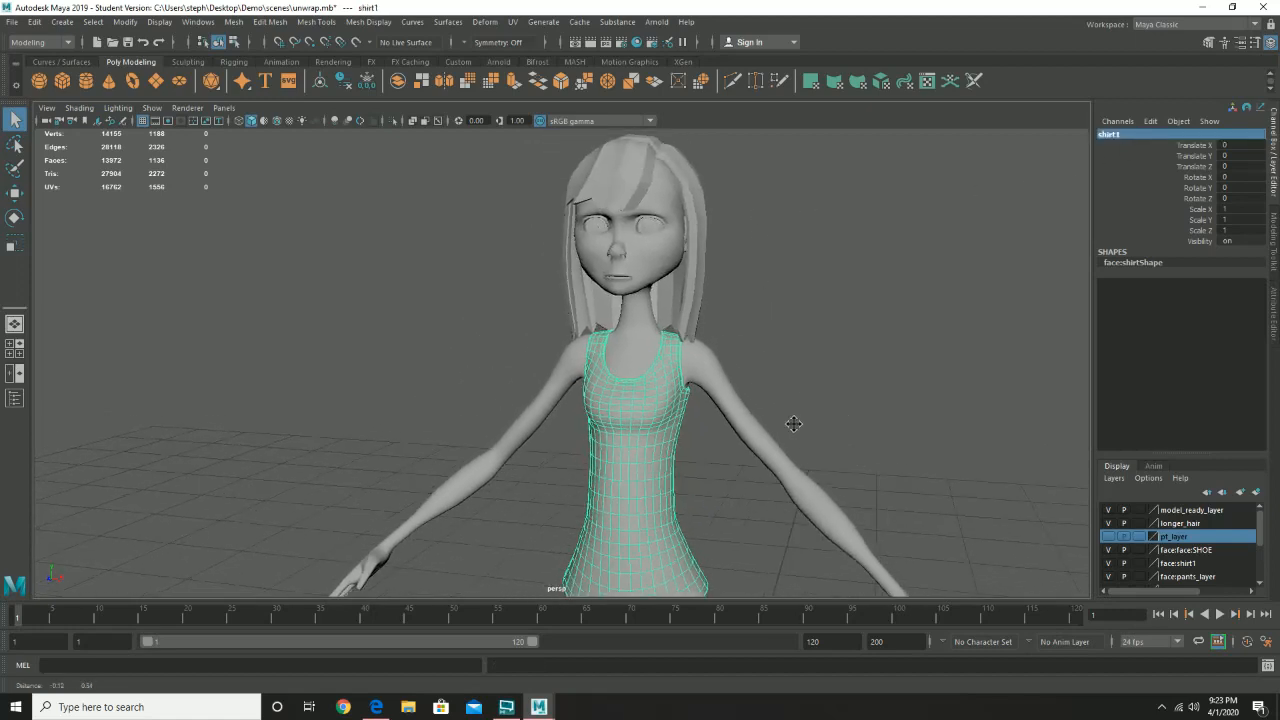
right_click_drag(702, 360, 785, 342, "alt")
middle_click_drag(785, 342, 715, 502, "alt")
right_click_drag(625, 448, 760, 383, "alt")
left_click(747, 552)
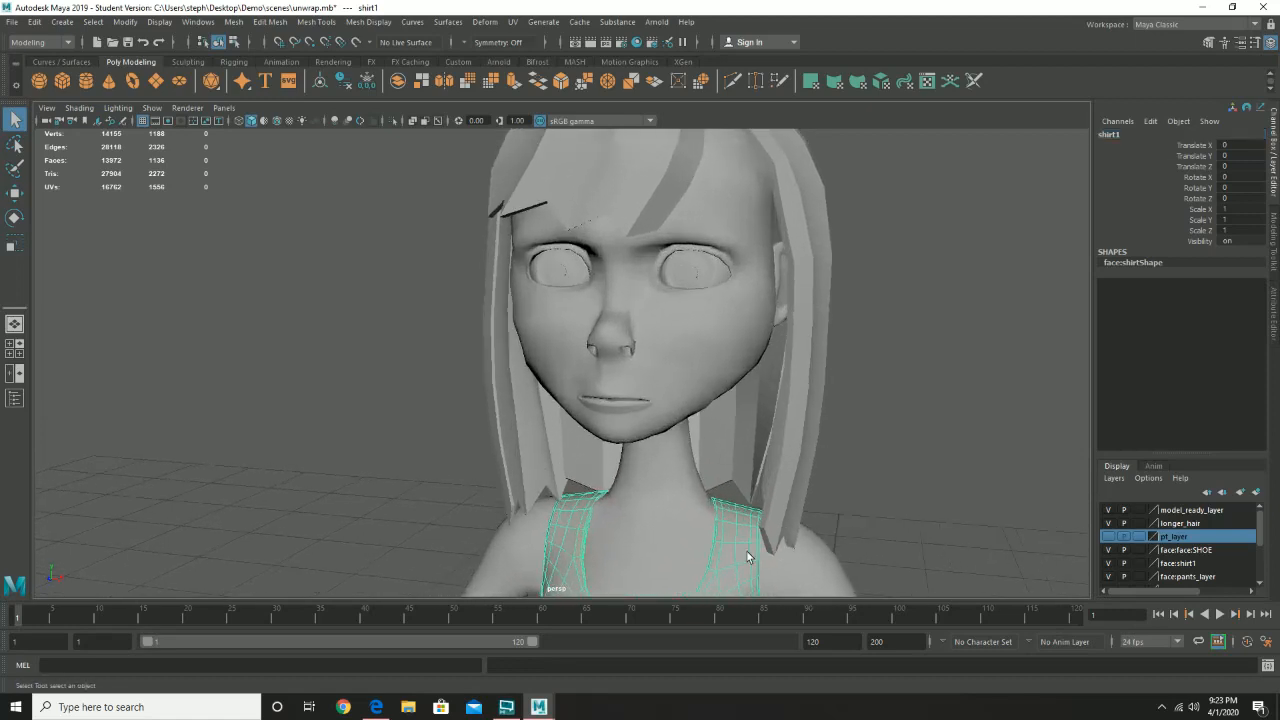
left_click(690, 523)
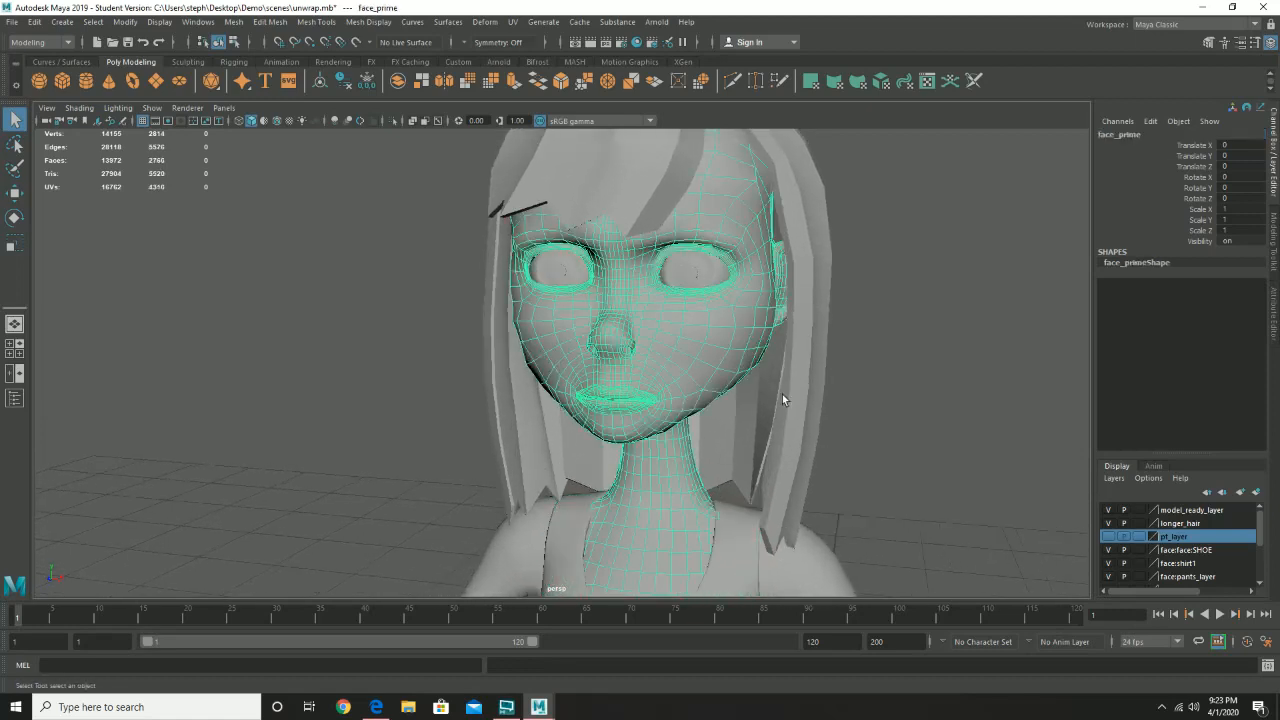
- Rename the eyeball on the character's left side as left_eye
left_click(689, 272)
left_click(1120, 135)
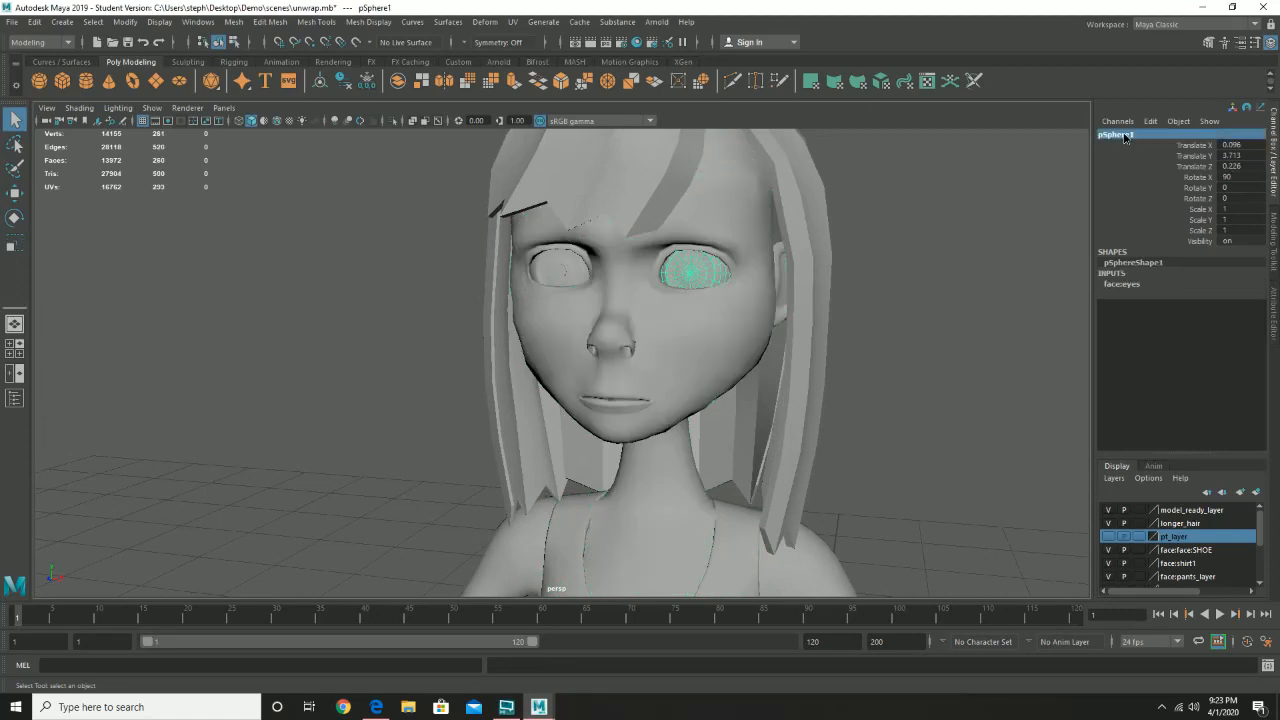
left_click(1124, 136)
key("BackSpace")
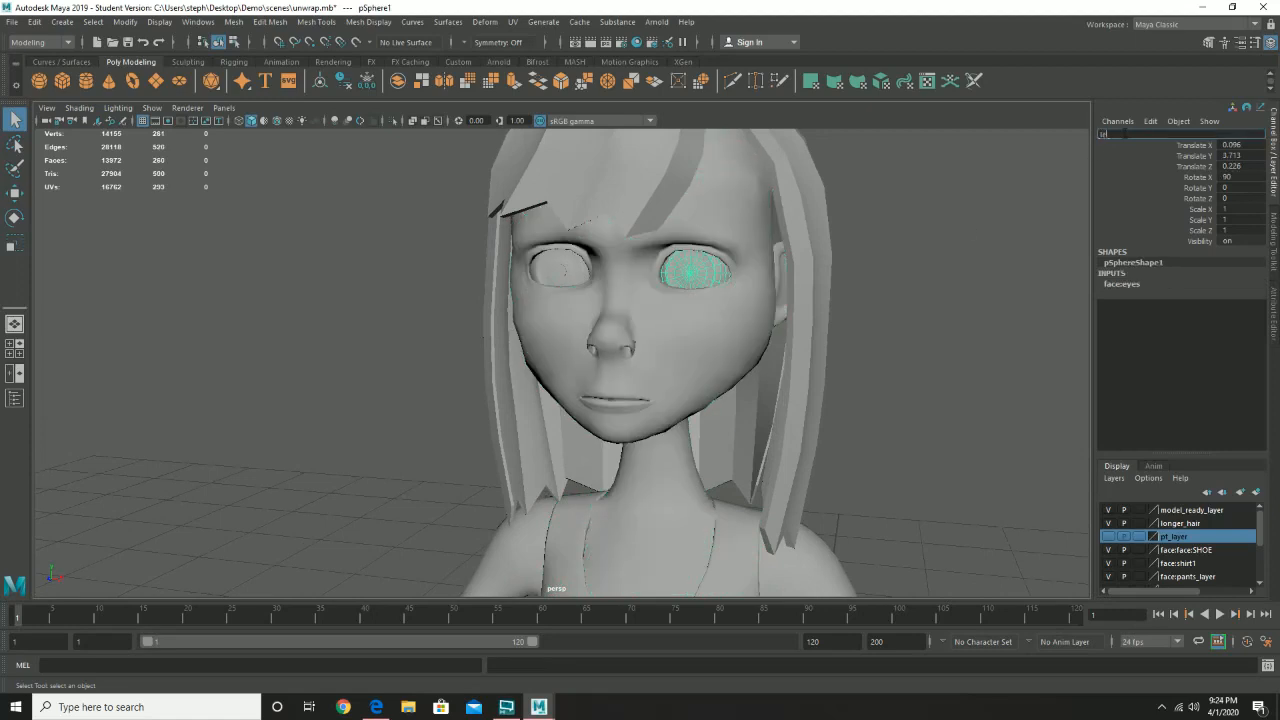
type("left_eye")
key("Return")
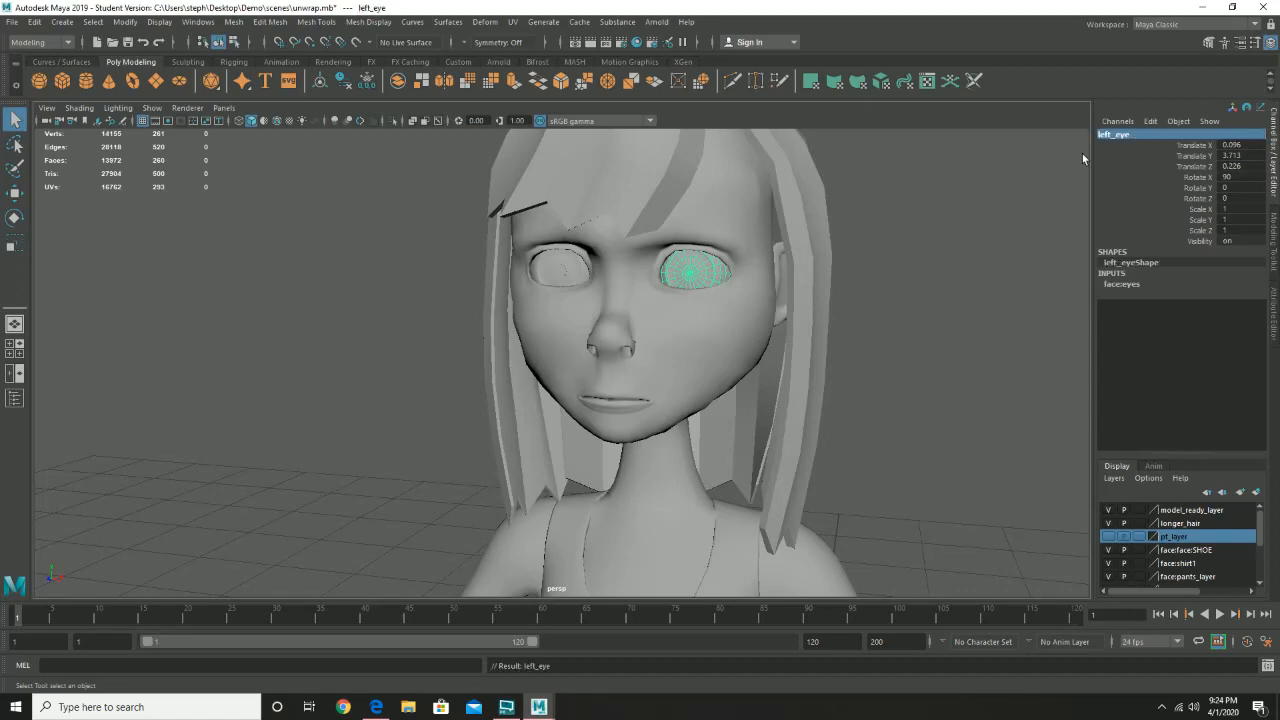
- Select the character's right eyeball and examine the head, torso and limbs from several distances and angles
left_click(537, 278)
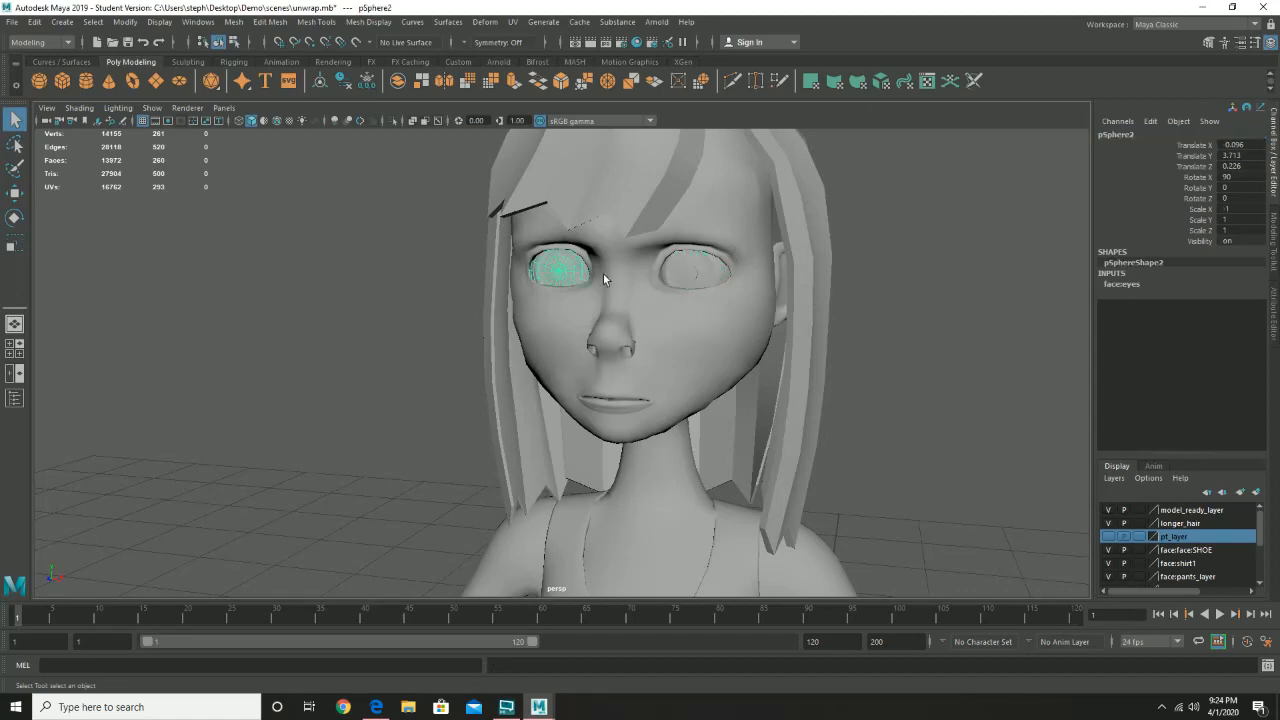
scroll(1041, 377, "down", 5)
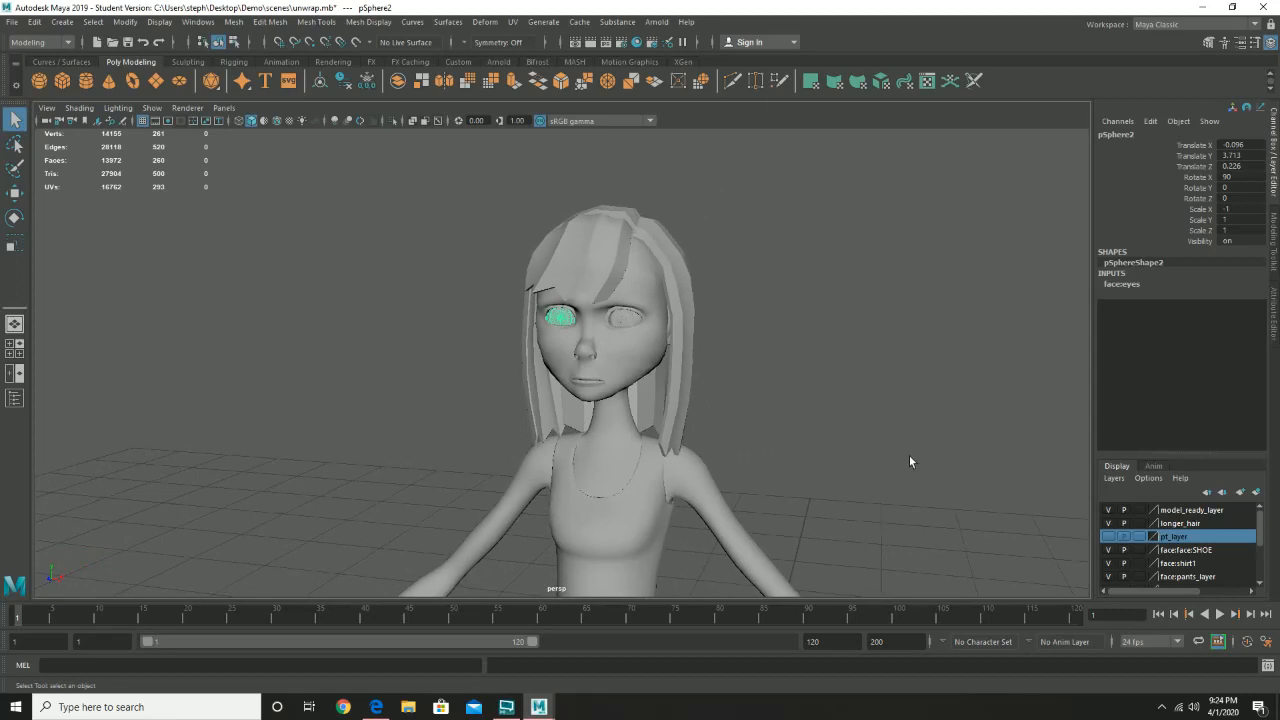
scroll(909, 455, "up", 5)
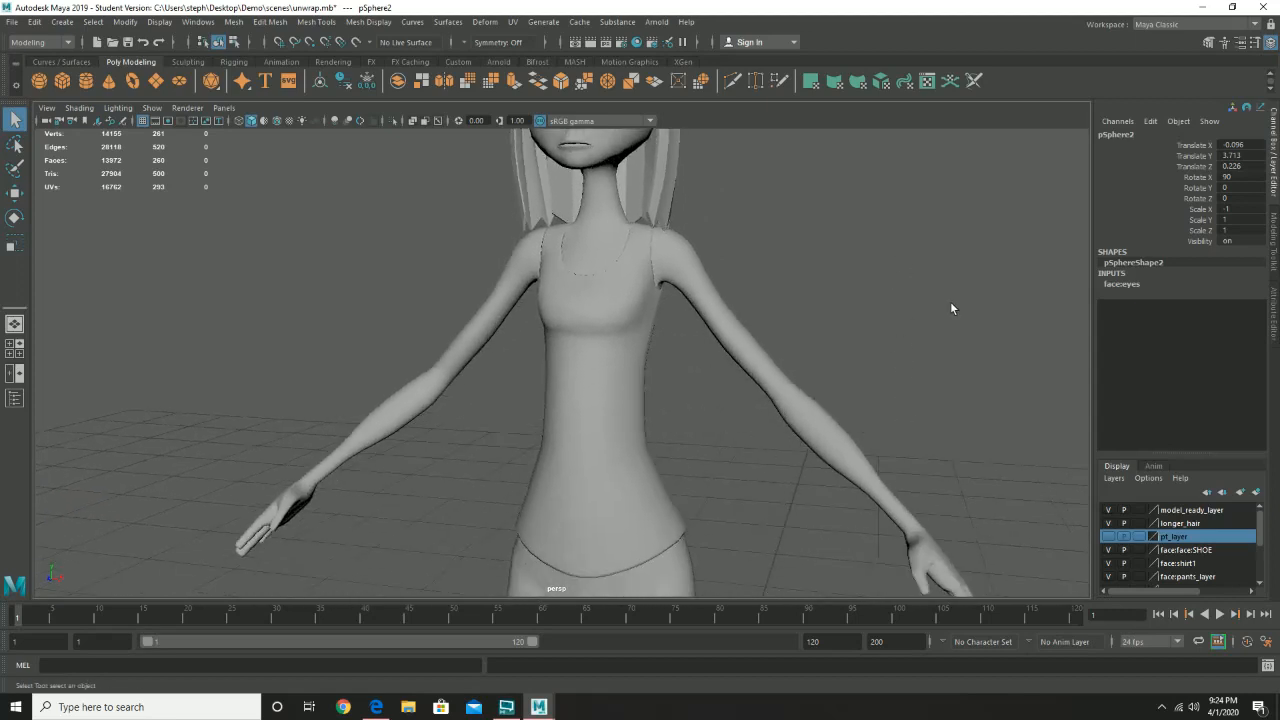
scroll(605, 472, "down", 5)
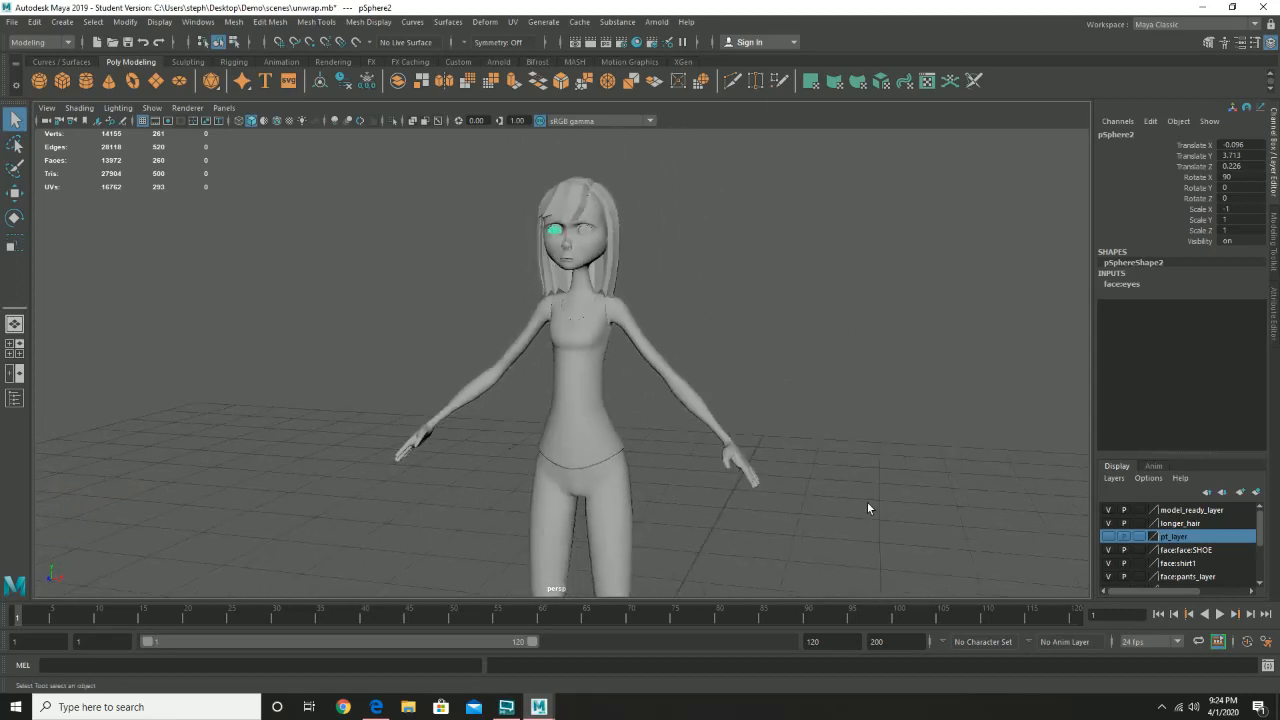
middle_click_drag(867, 501, 889, 395, "alt")
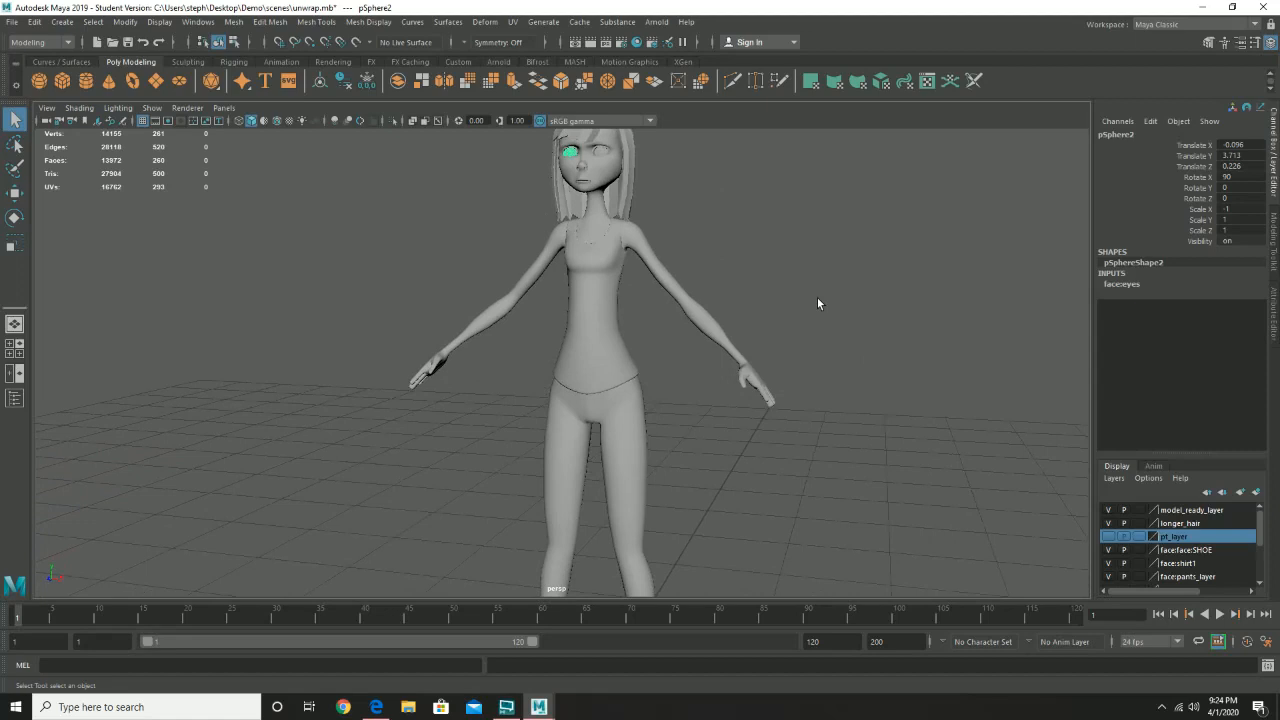
scroll(786, 380, "up", 6)
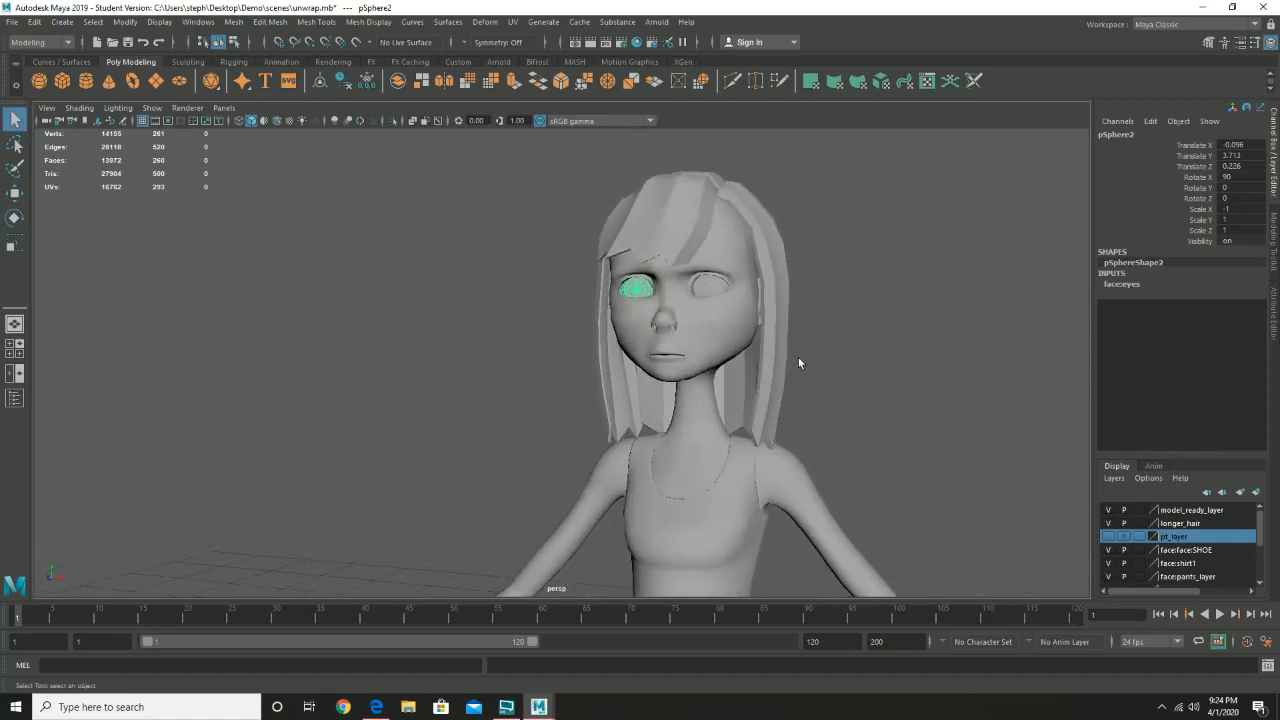
left_click_drag(798, 358, 669, 277, "alt")
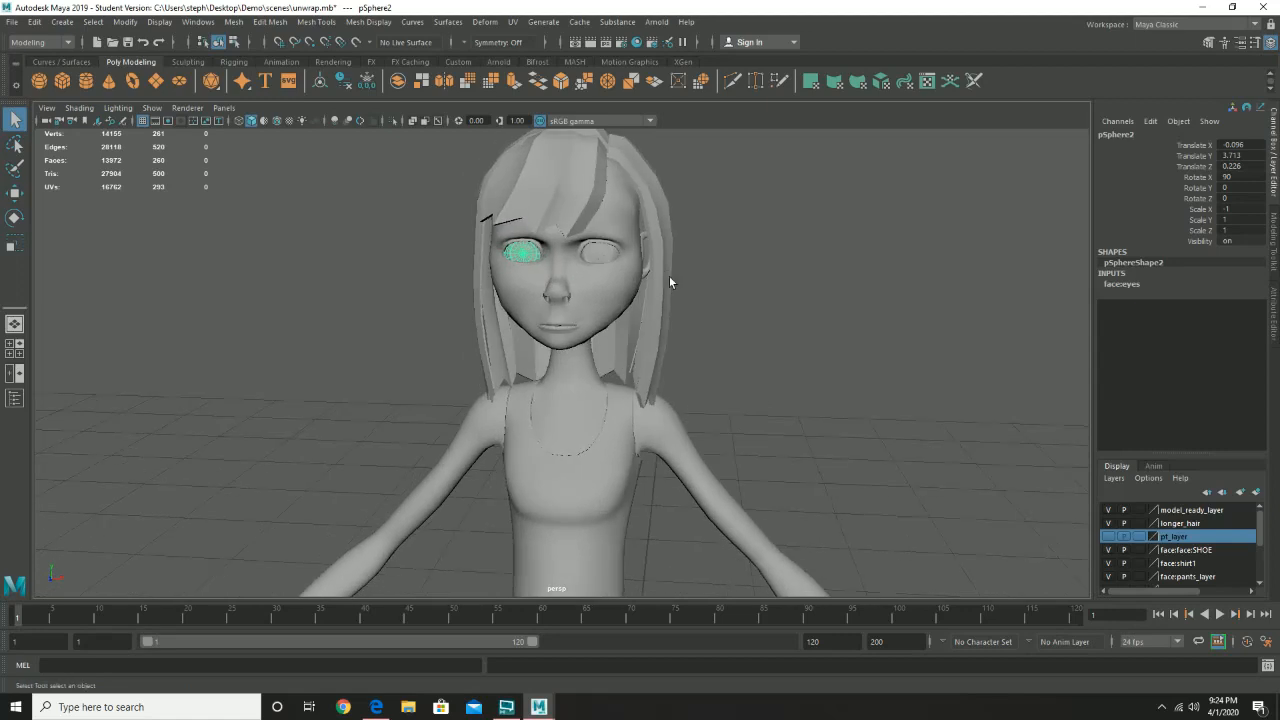
left_click_drag(671, 277, 667, 347, "alt")
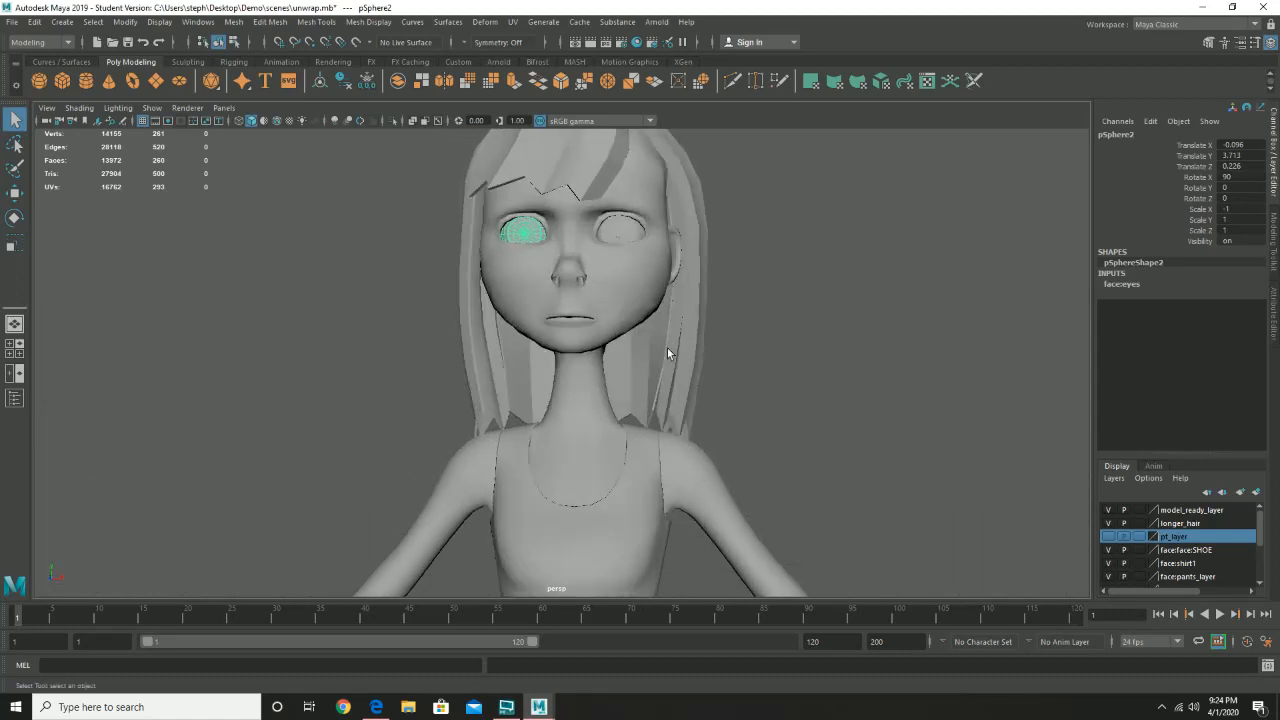
left_click_drag(661, 248, 644, 257, "alt")
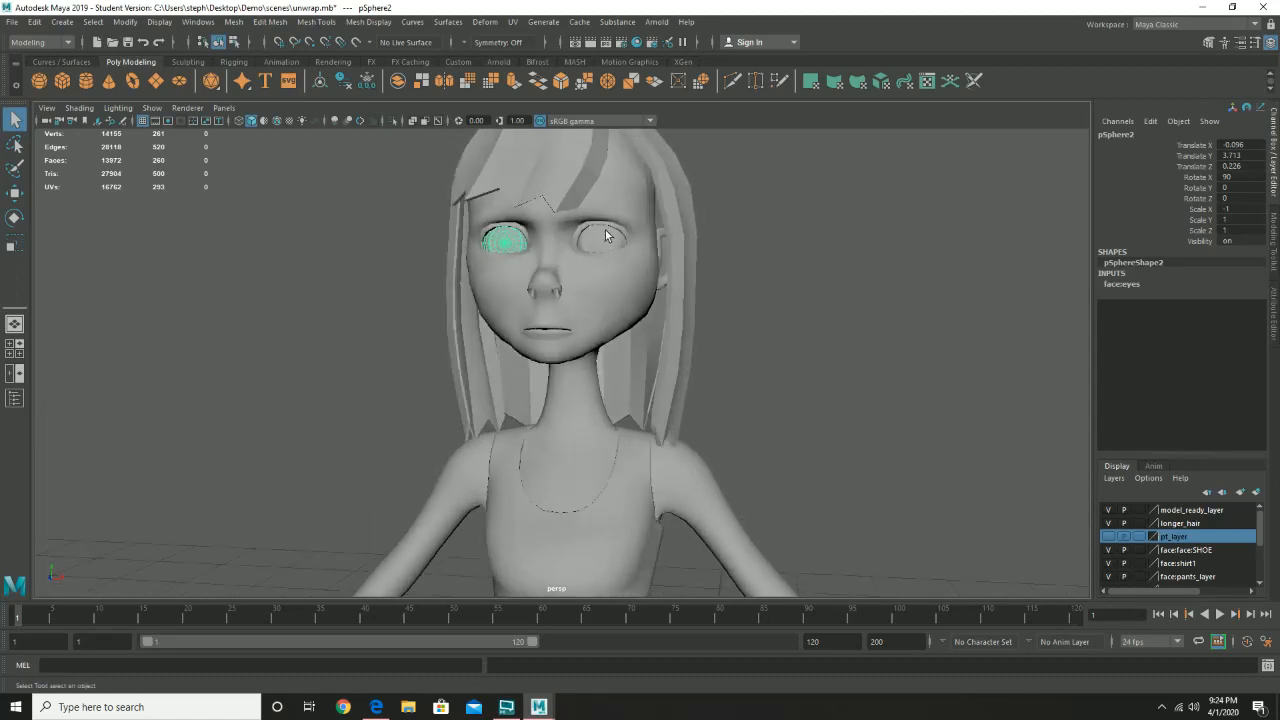
- Isolate the left_eye mesh in the viewport and frame the whole eyeball
left_click(603, 238)
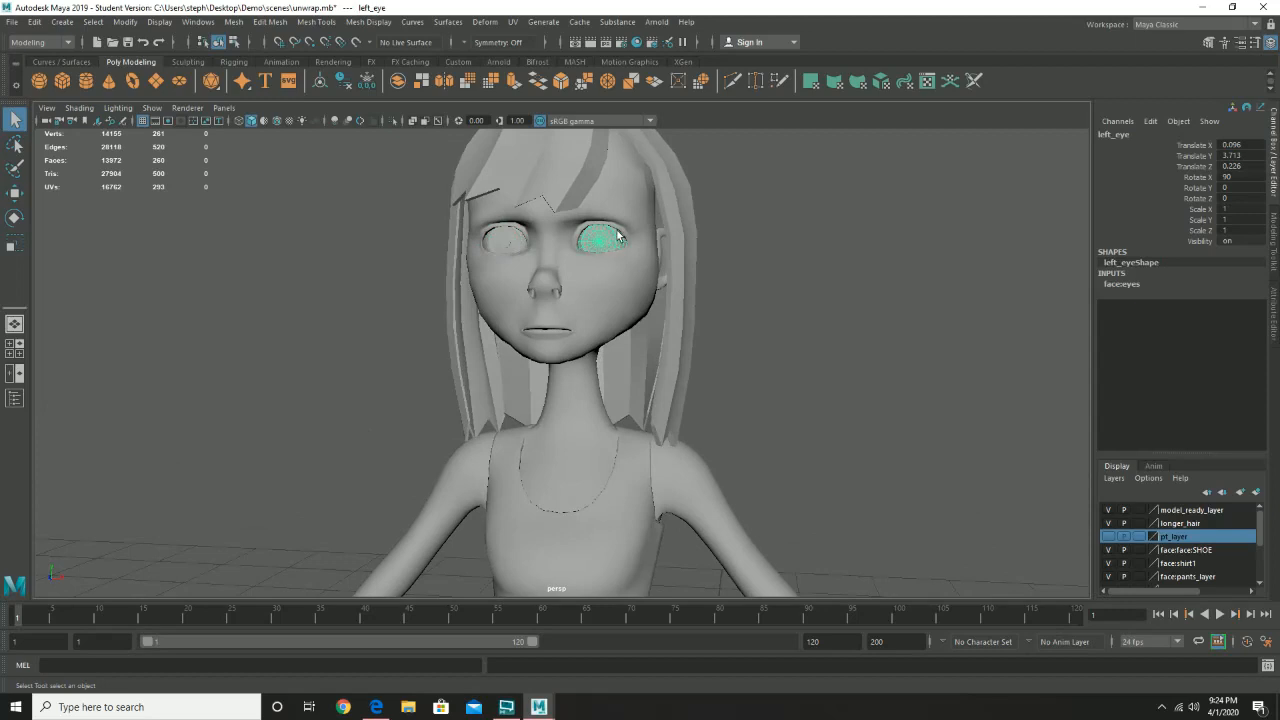
left_click(154, 110)
mouse_move(183, 133)
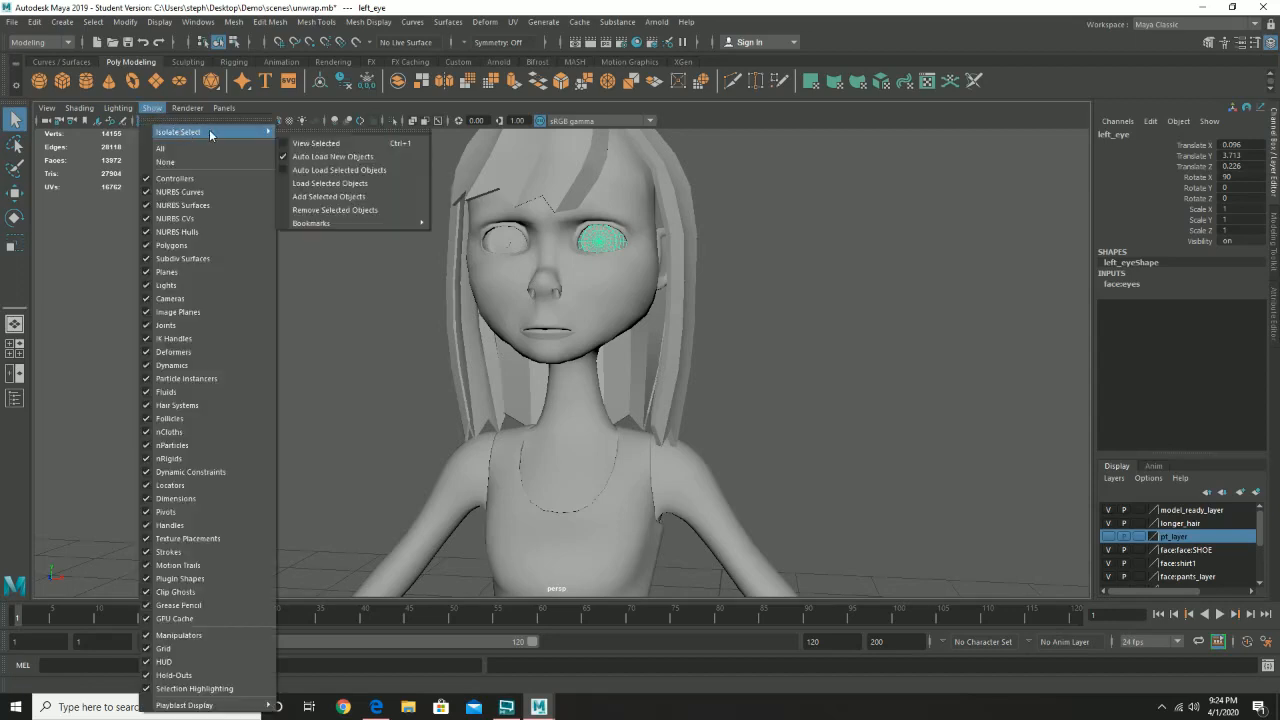
left_click(313, 147)
left_click_drag(754, 346, 524, 321, "alt")
key("f")
left_click_drag(630, 252, 613, 290, "alt")
mouse_move(657, 343)
left_mouse_down("alt")
mouse_move(643, 320)
mouse_move(530, 341)
mouse_move(644, 352)
left_mouse_up("alt")
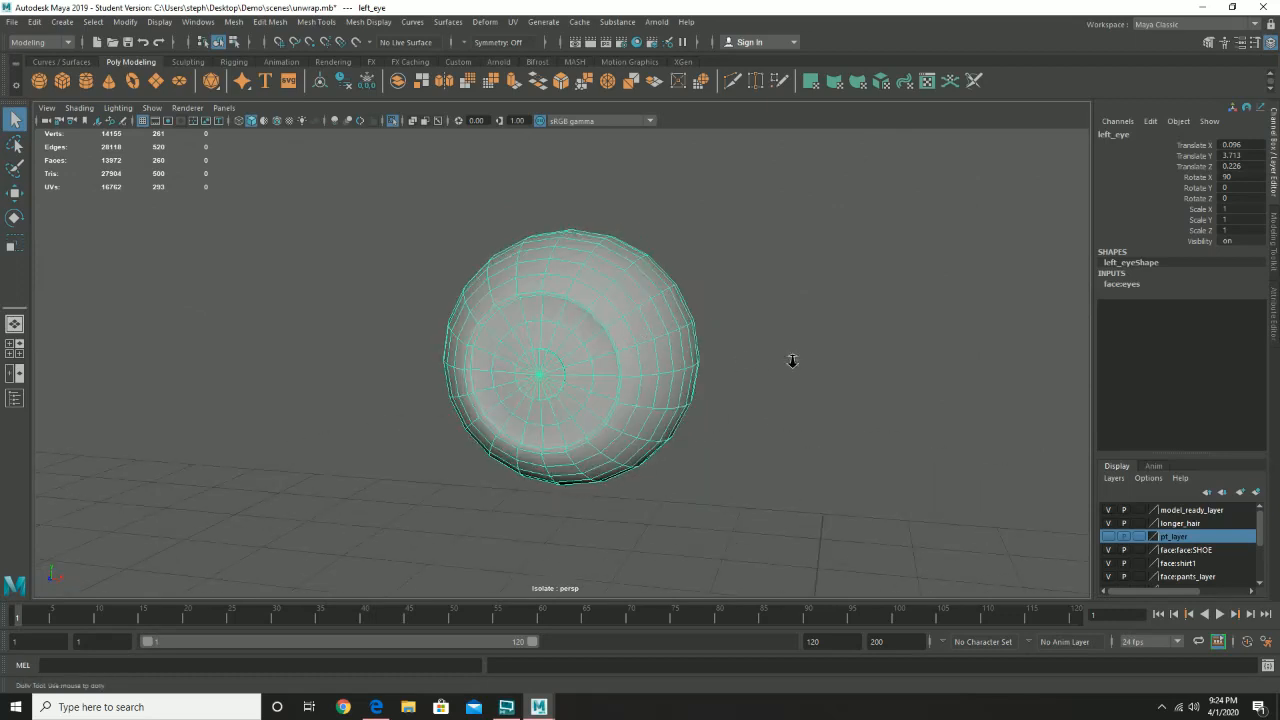
right_click_drag(791, 357, 651, 400, "alt")
middle_click_drag(651, 400, 645, 348, "alt")
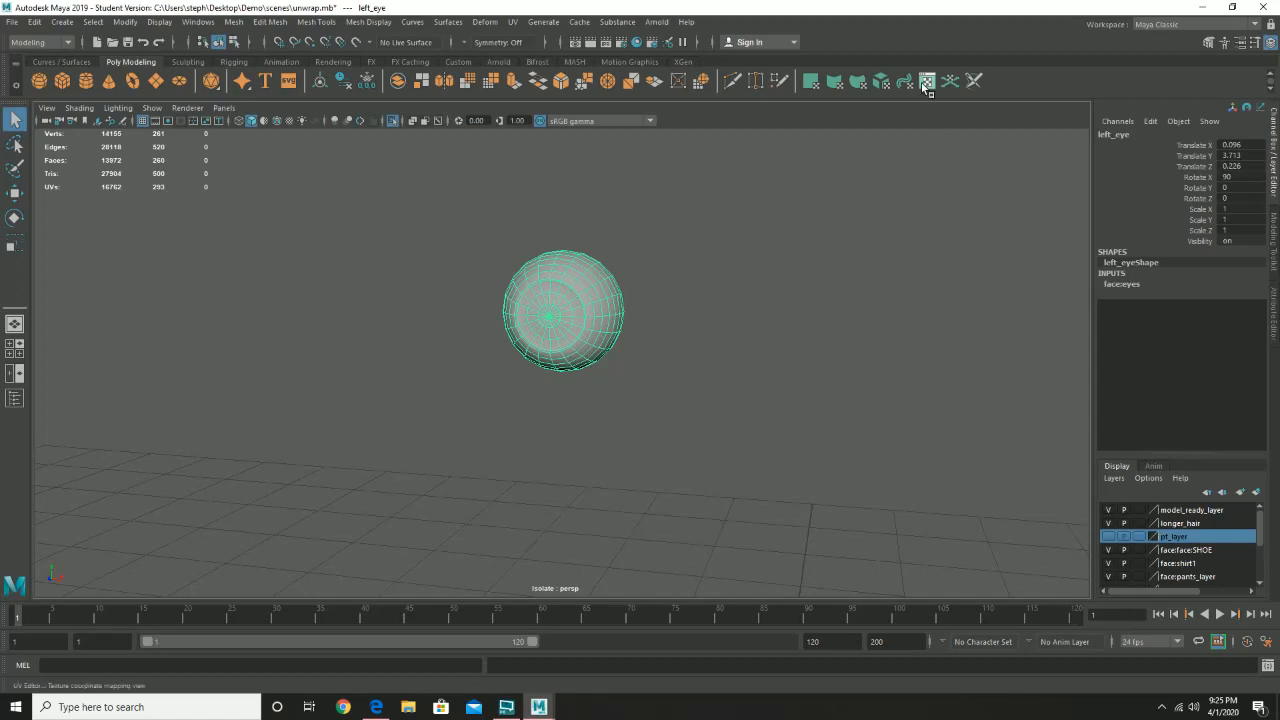
- Open the UV Editor for left_eye and arrange its window so the eyeball stays visible beside it
left_click(514, 23)
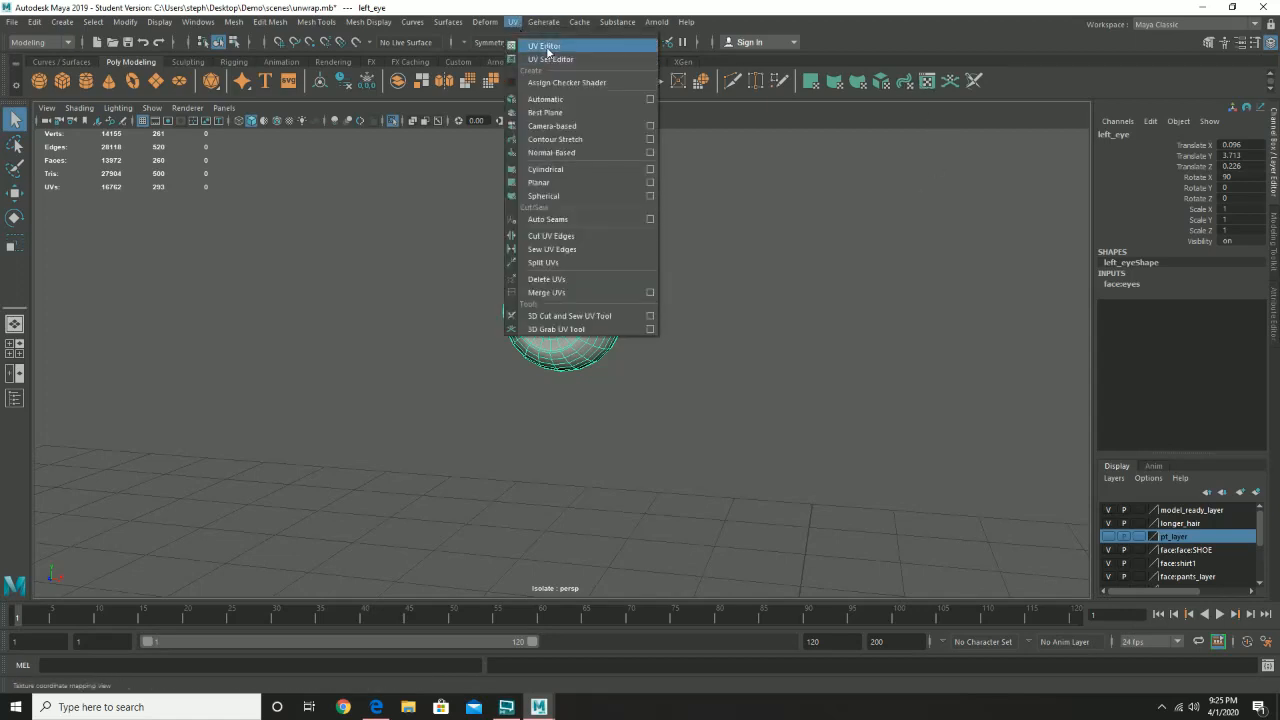
left_click(540, 46)
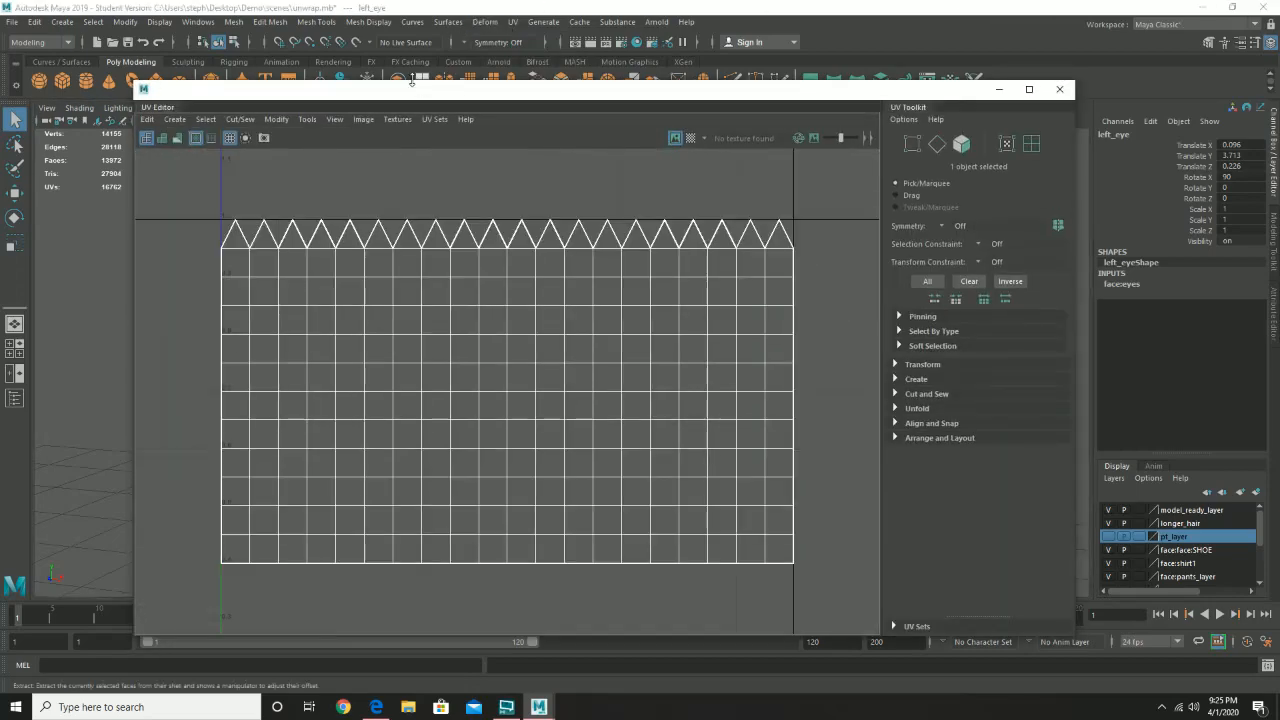
left_click_drag(400, 94, 777, 78)
left_click_drag(186, 279, 190, 345, "alt")
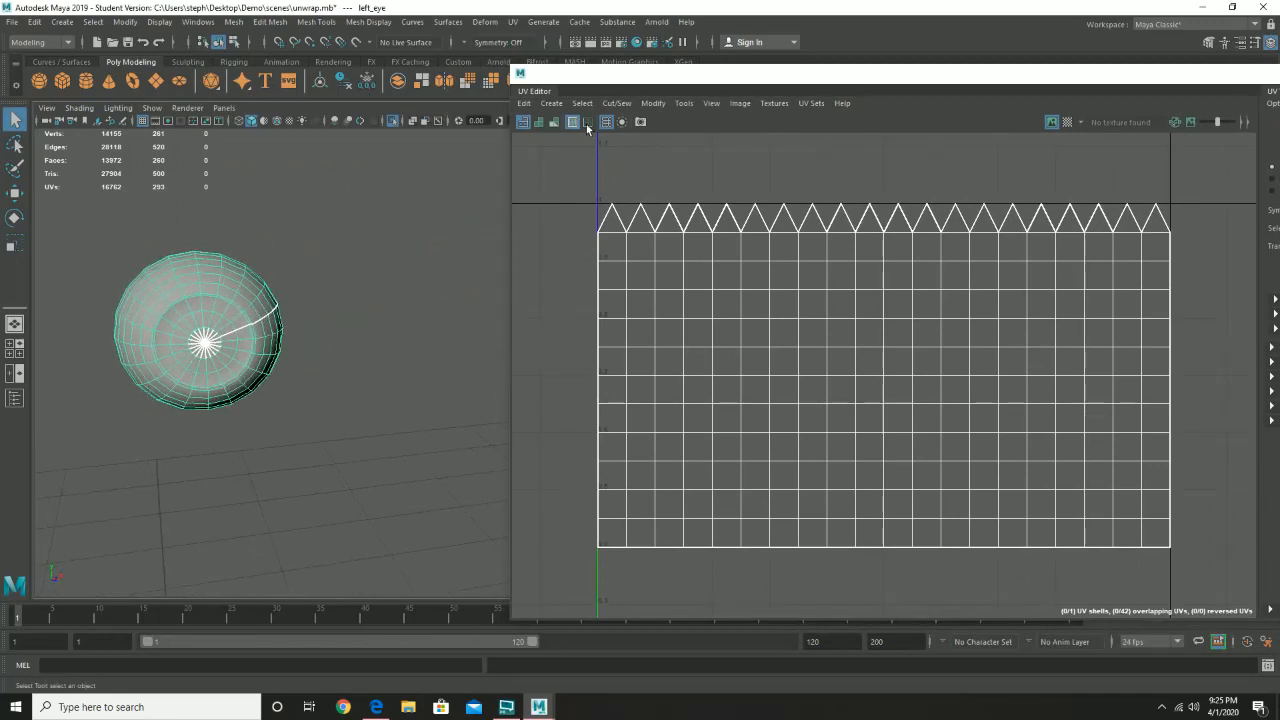
left_click_drag(645, 80, 482, 118)
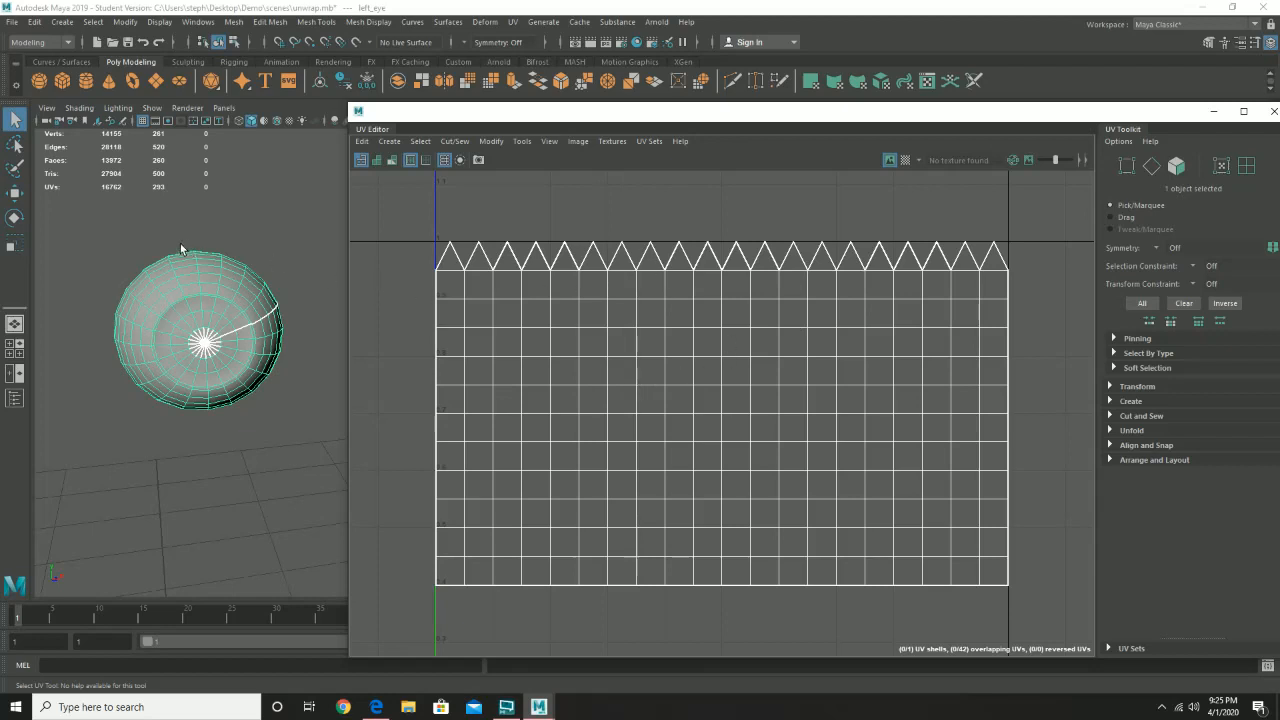
- Pick individual faces on the eyeball in face mode to see where they lie in its UV layout
right_click_drag(165, 262, 166, 288)
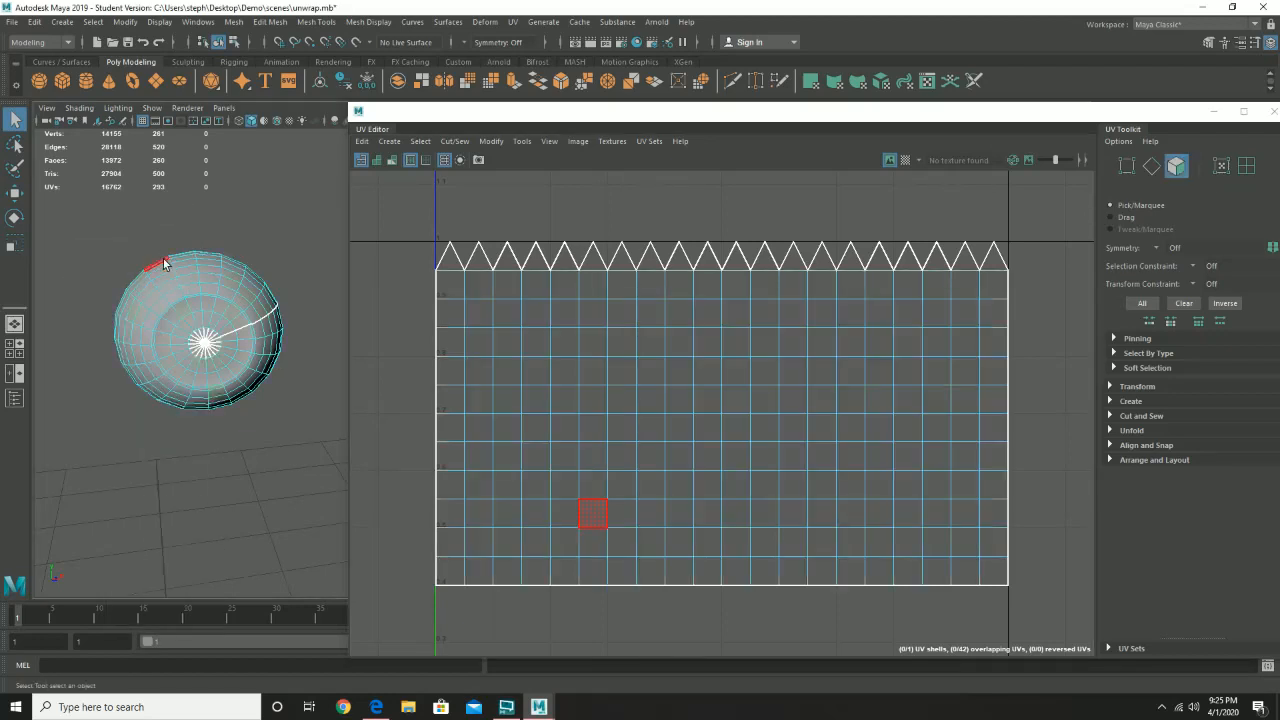
left_click(164, 260)
left_click(168, 278)
left_click(176, 296)
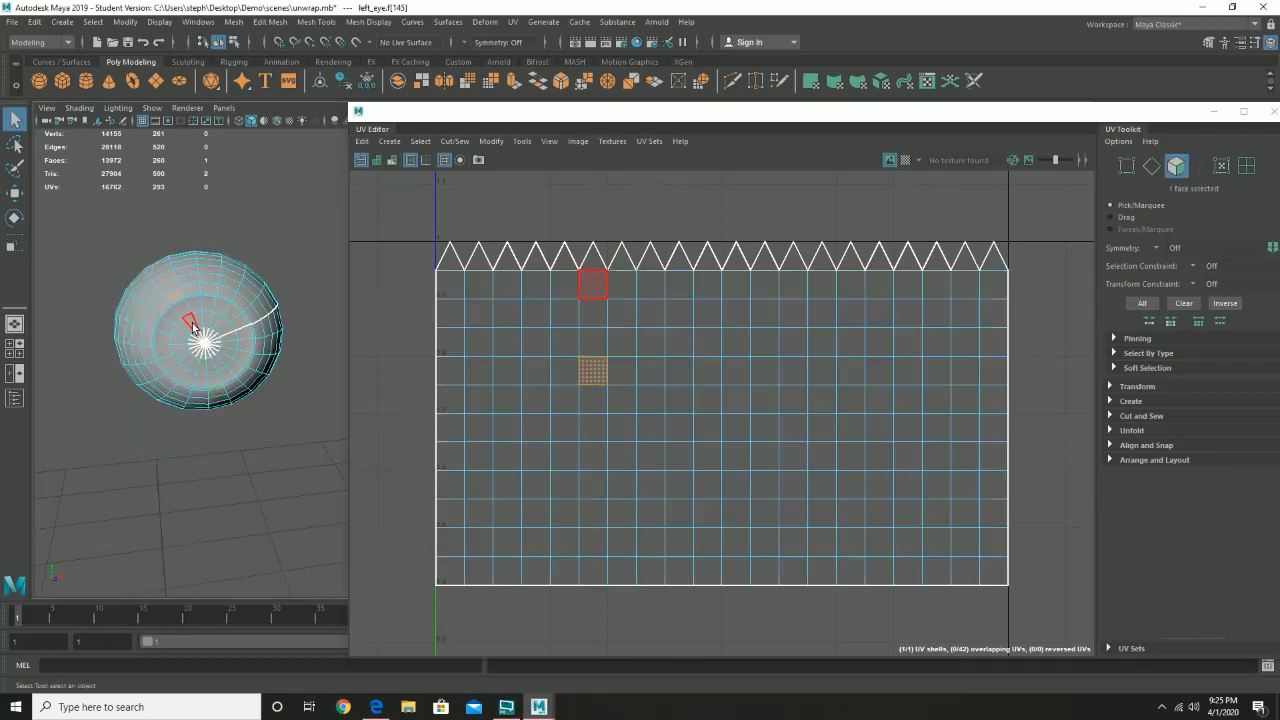
left_click_drag(238, 324, 145, 320, "alt")
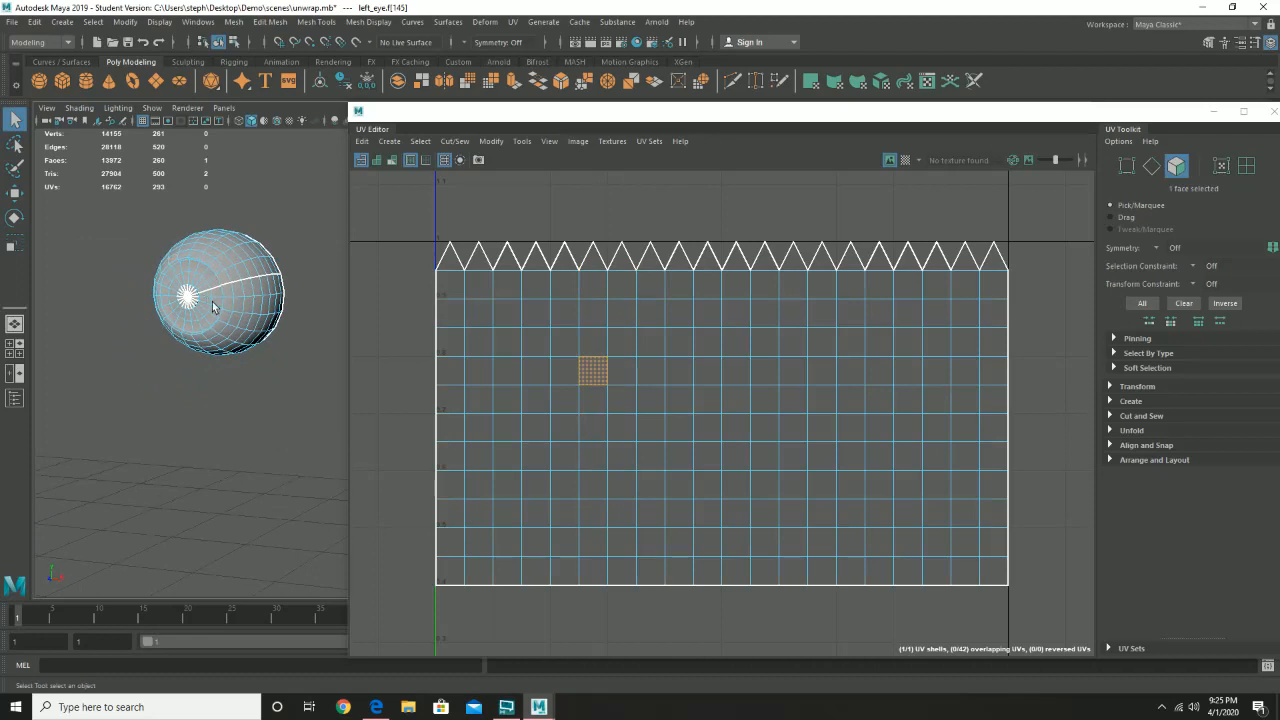
- Select the eyeball's faces in the viewport to compare them with the UV shell, and clear the selection
middle_click_drag(212, 307, 253, 349, "alt")
left_click_drag(173, 273, 310, 389)
right_click_drag(234, 320, 314, 408, "alt")
middle_click_drag(134, 324, 365, 384, "alt")
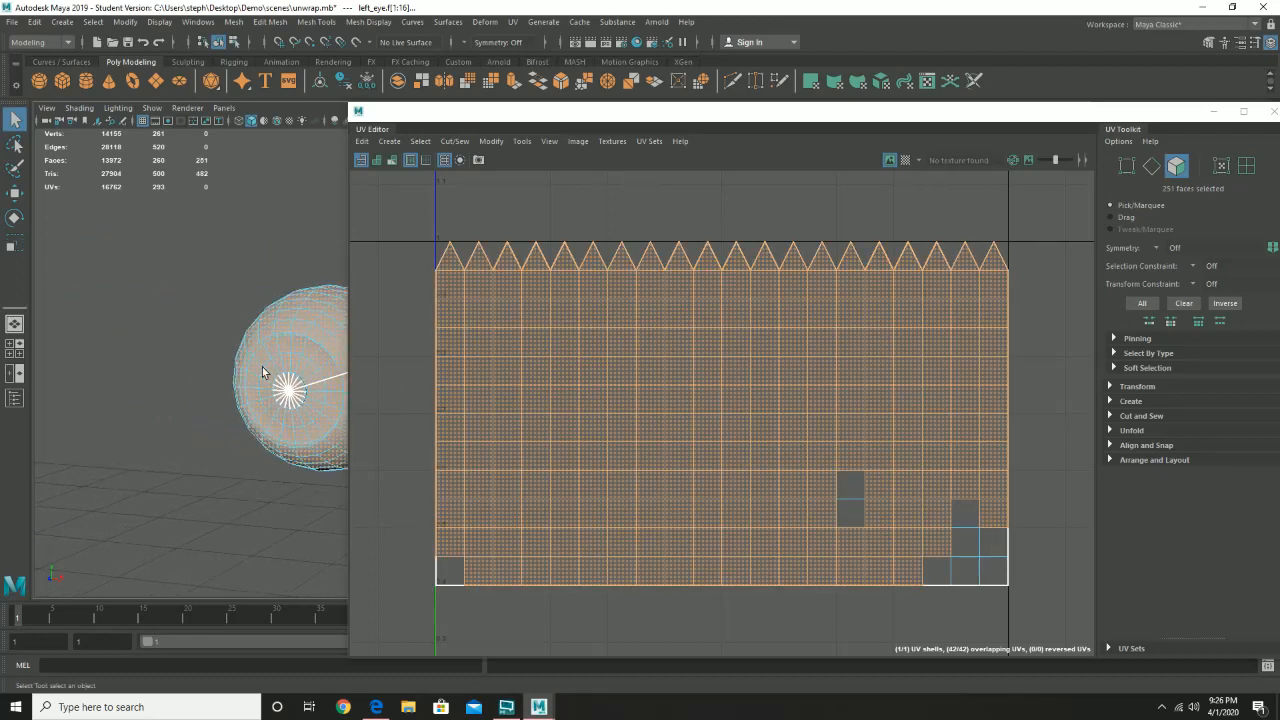
middle_click_drag(262, 367, 132, 341, "alt")
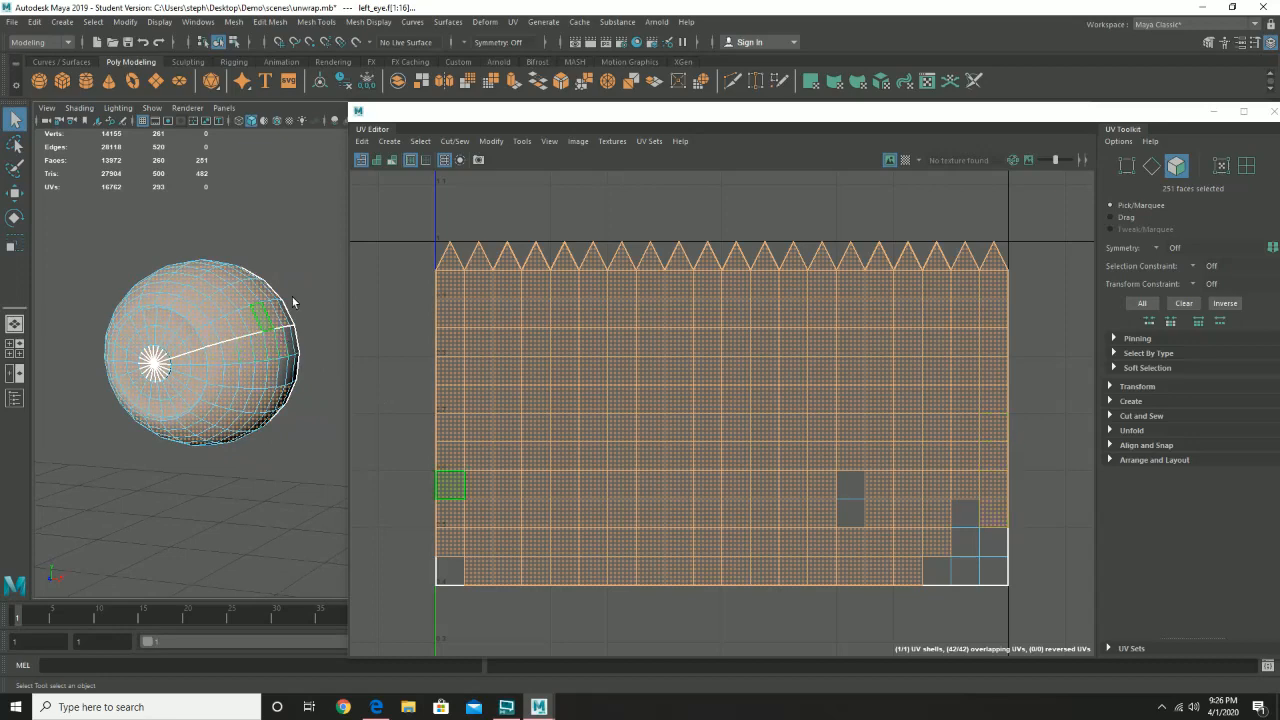
left_click(266, 237)
- Select an edge on the eyeball's UV seam and review the edge commands for the model and for its UVs
right_click_drag(233, 312, 234, 285)
left_click(241, 337)
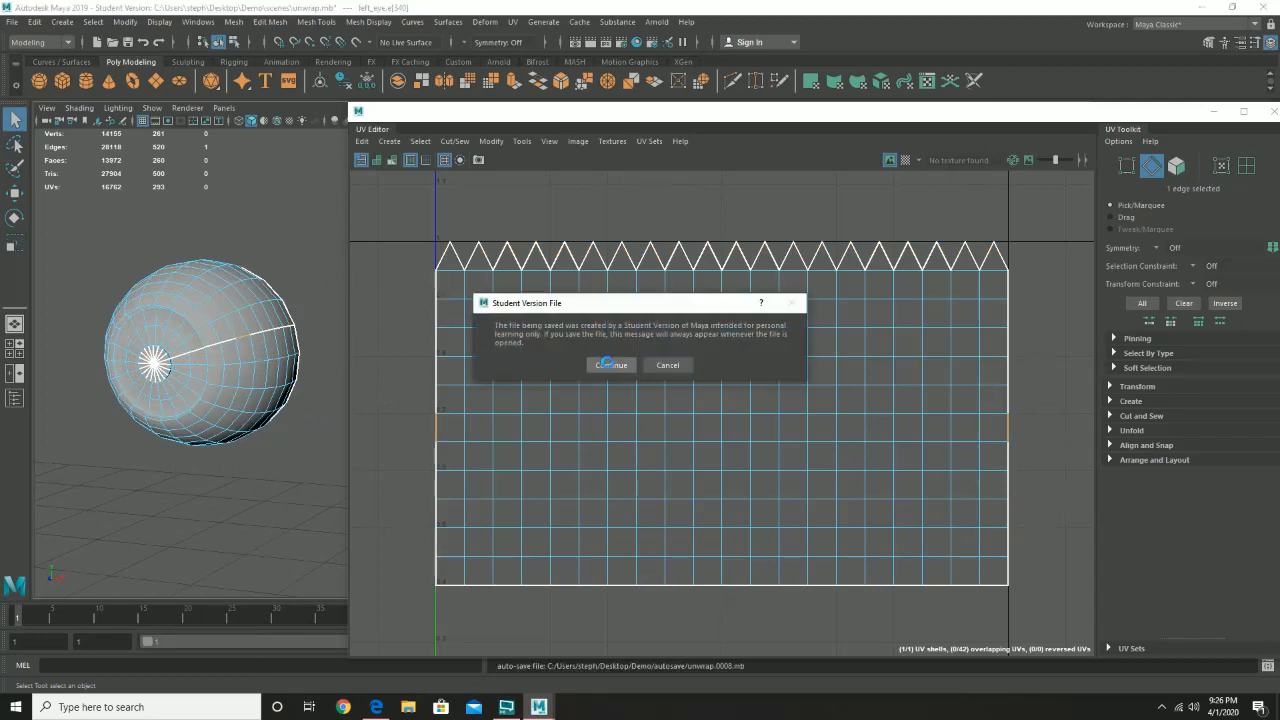
left_click(611, 363)
right_click(267, 333, "shift")
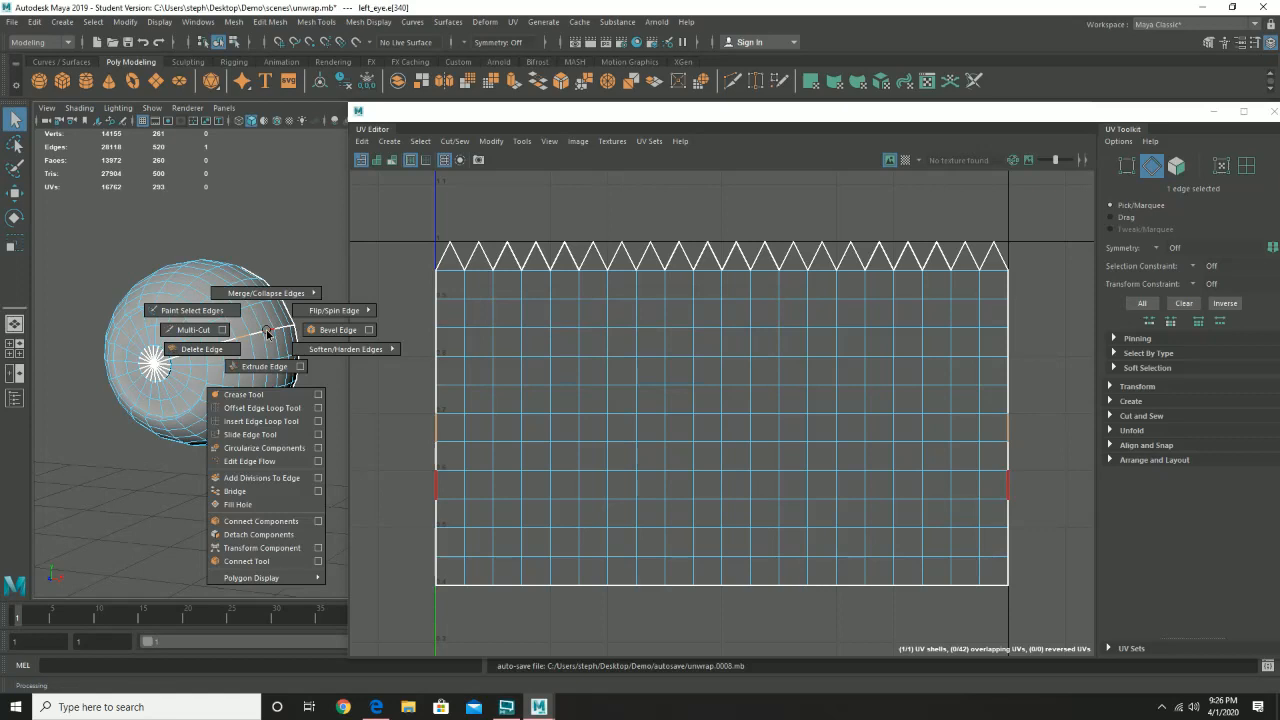
right_click(506, 342, "shift")
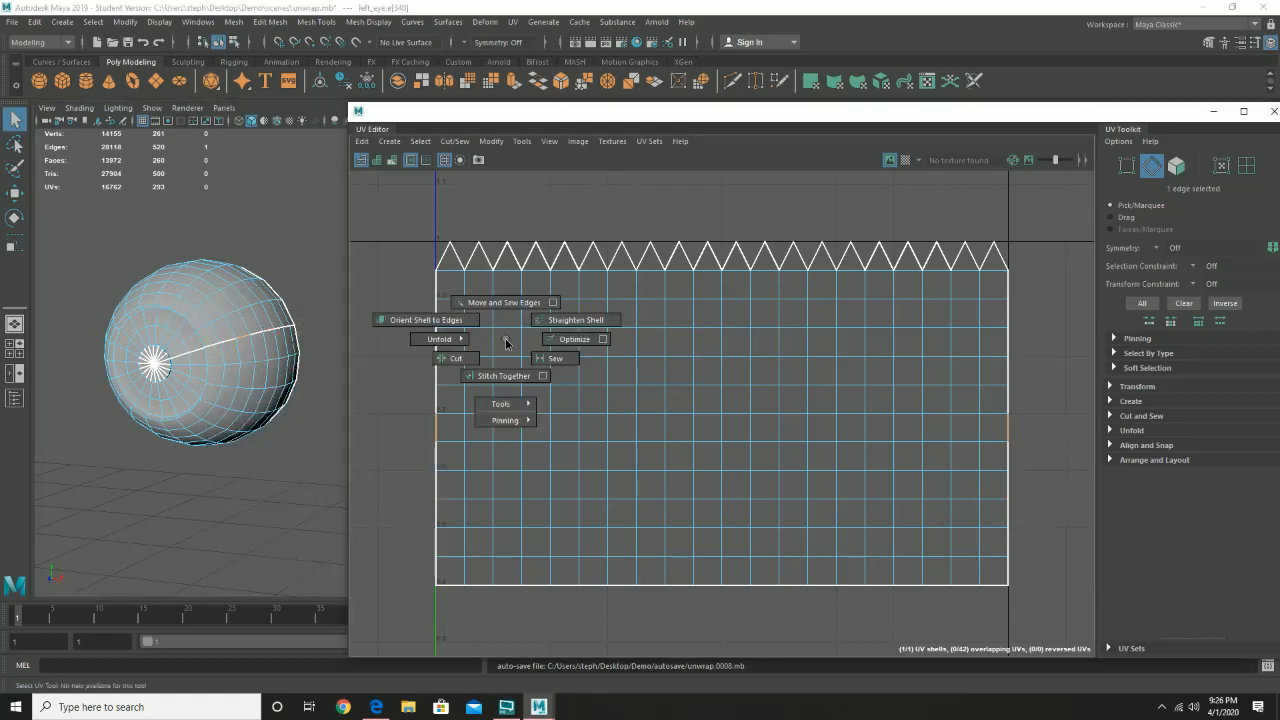
right_click(506, 342)
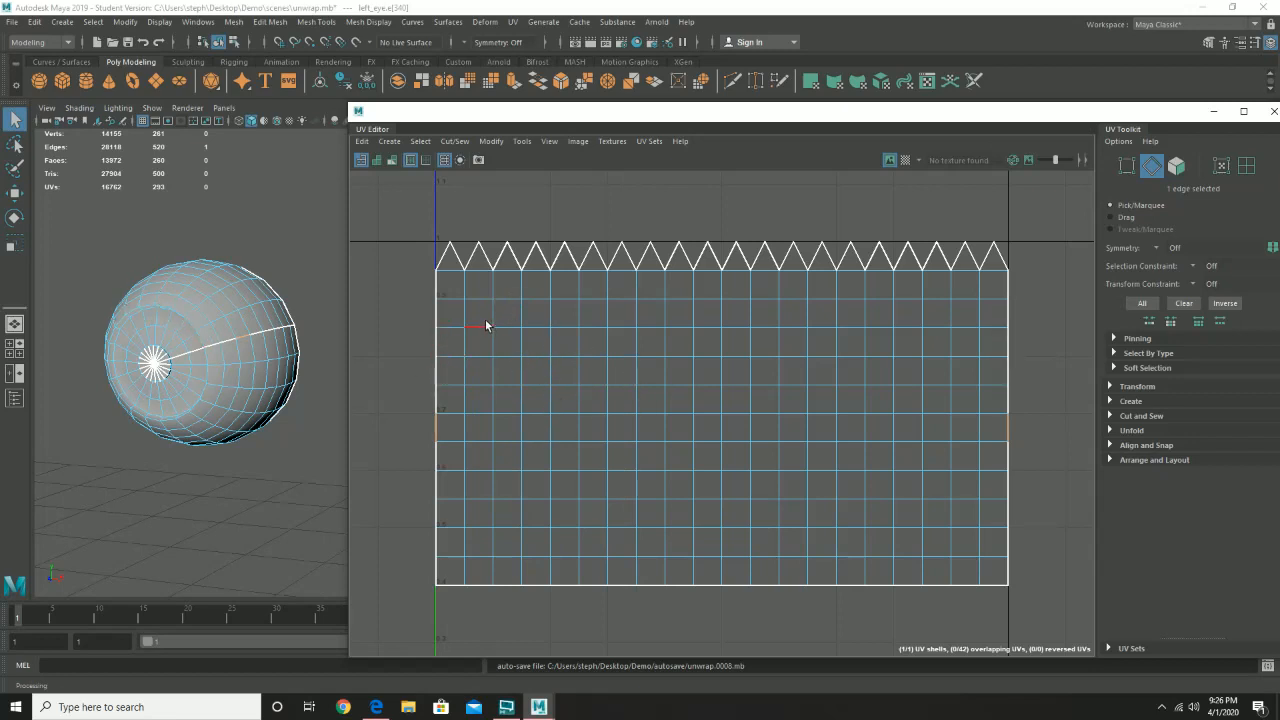
scroll(790, 405, "down", 3)
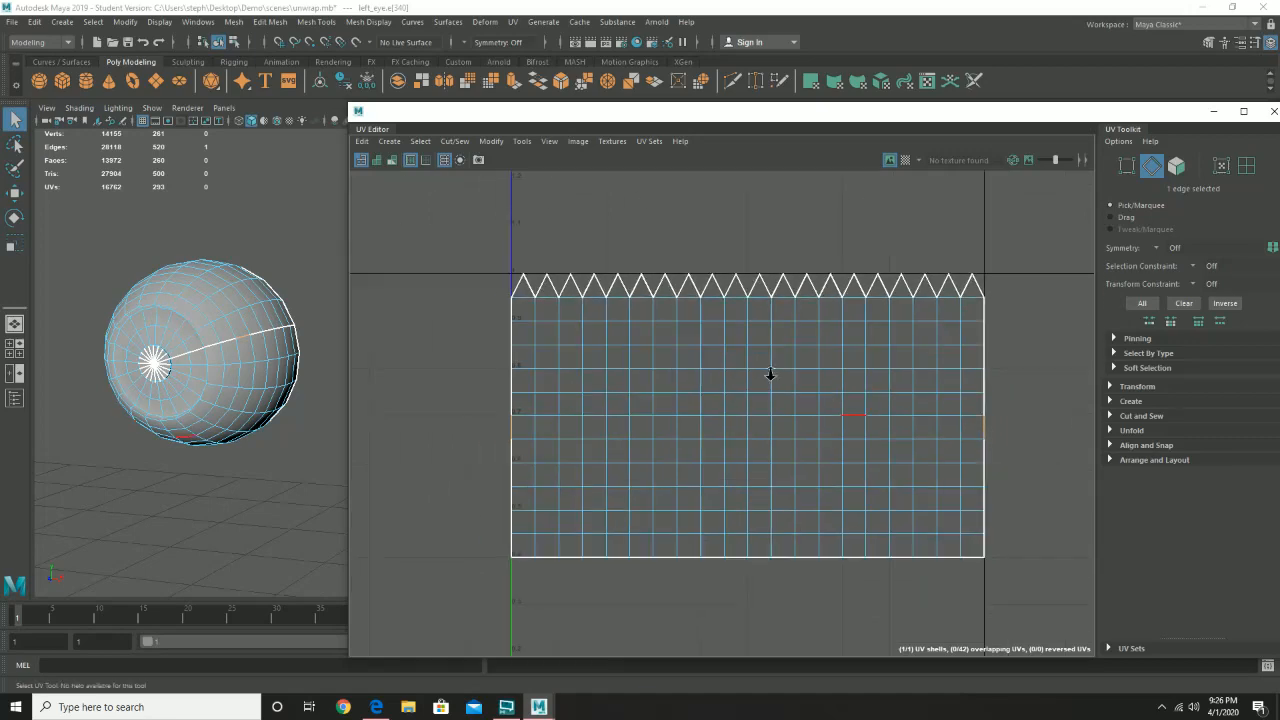
middle_click_drag(788, 414, 712, 380, "alt")
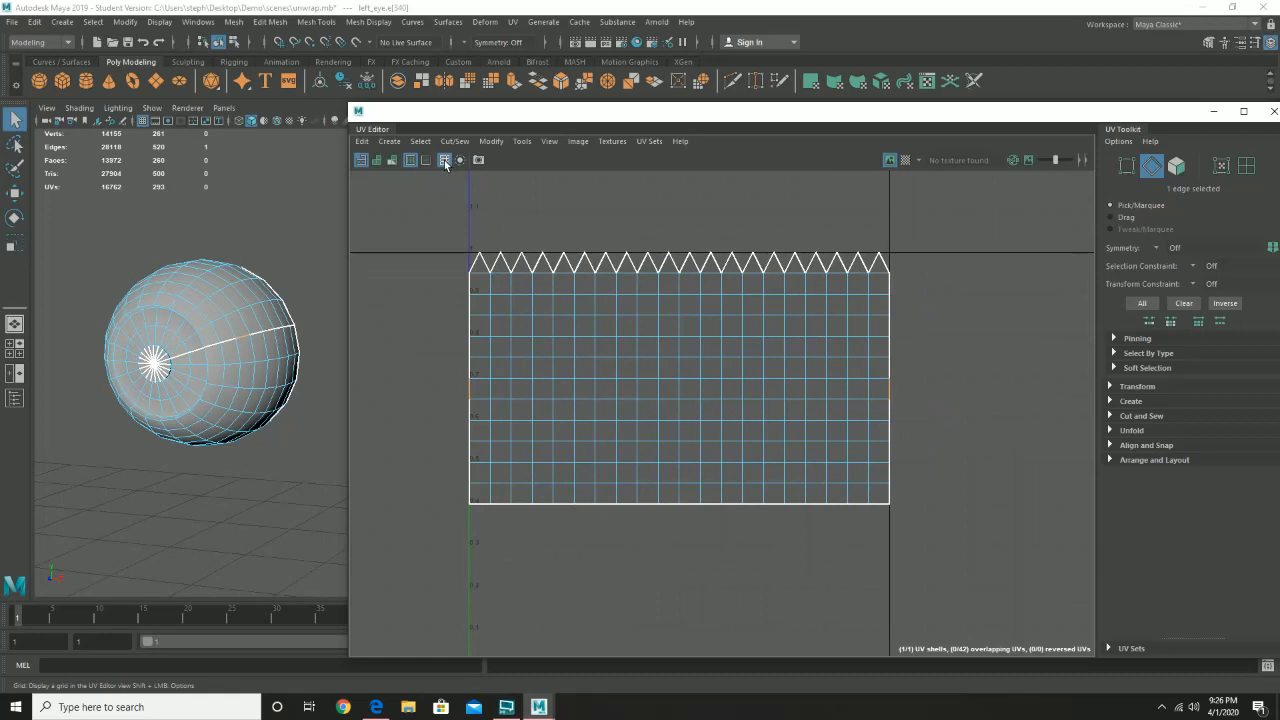
- Select all of the eyeball's faces in the UV Editor and open the options for planar UV mapping
right_click_drag(553, 349, 561, 396)
left_click_drag(414, 222, 968, 640)
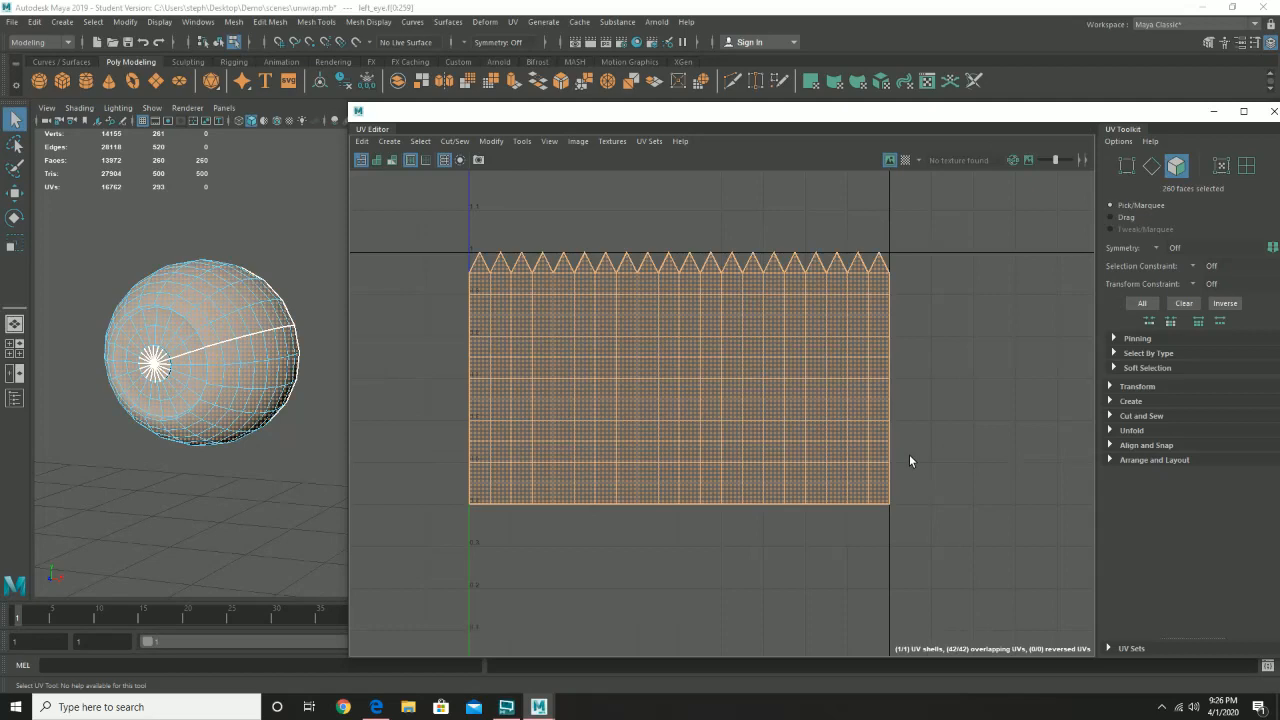
left_click(512, 24)
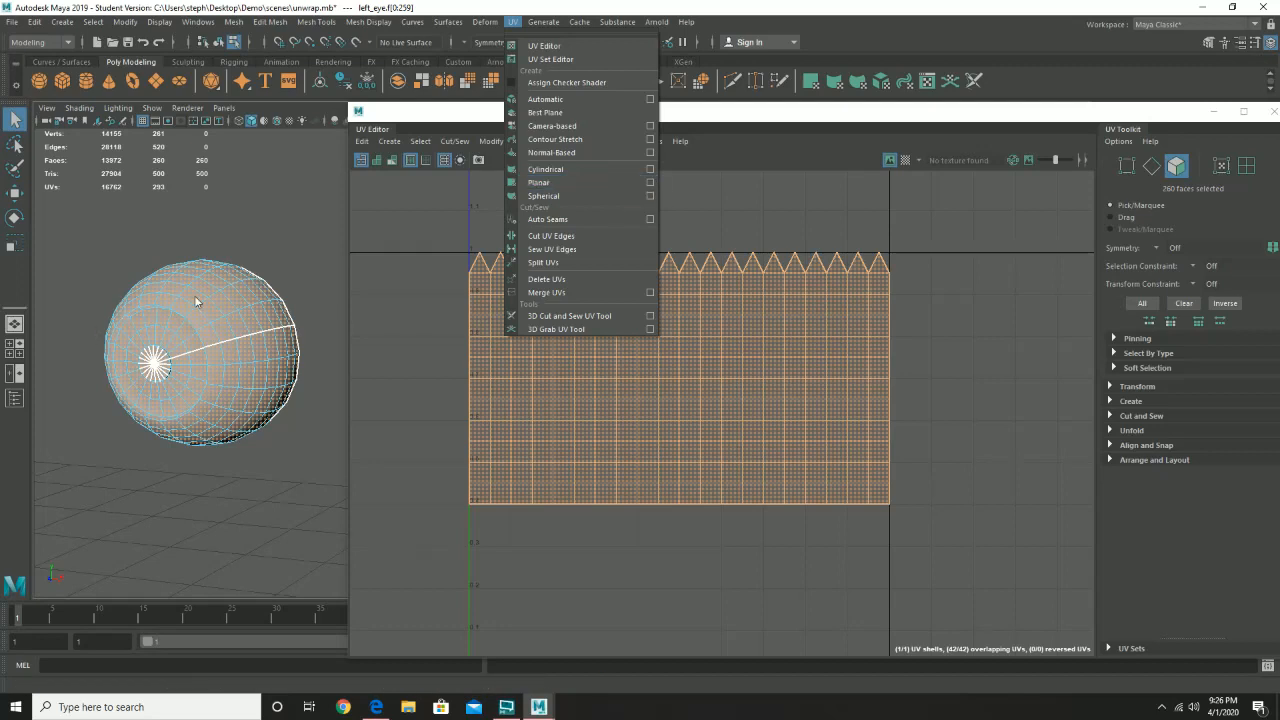
left_click_drag(277, 317, 189, 305, "alt")
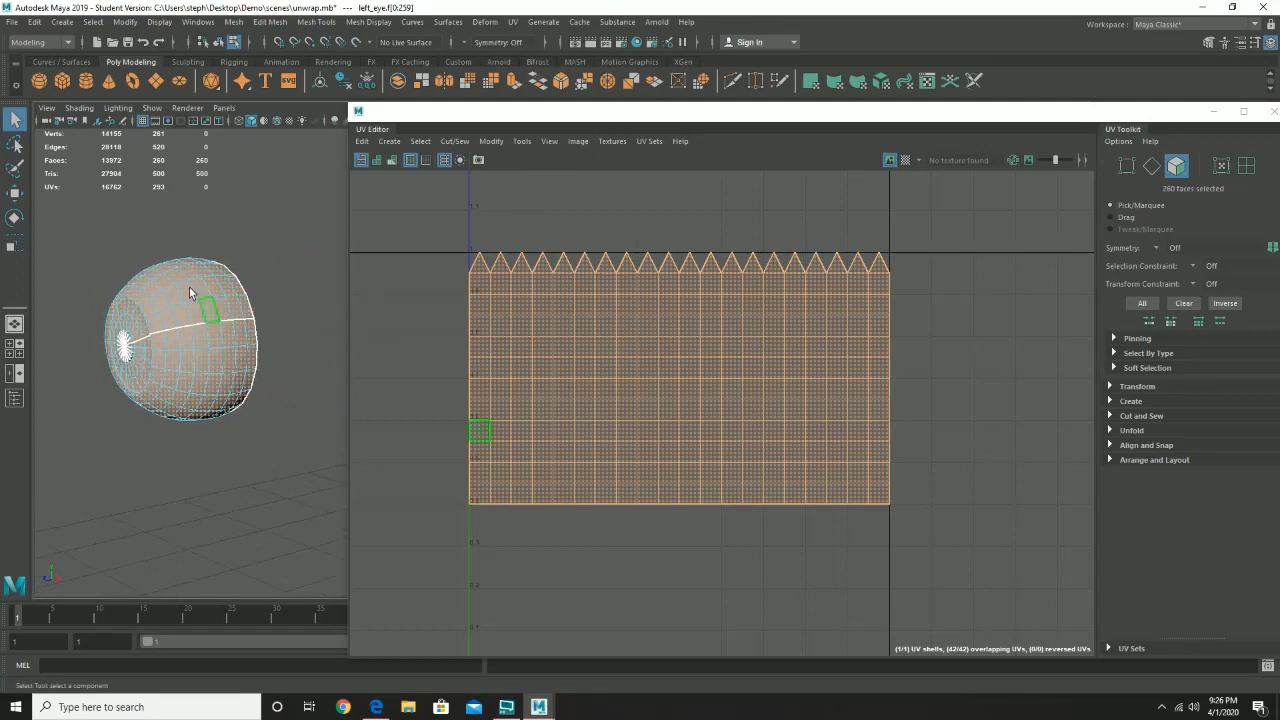
left_click(514, 22)
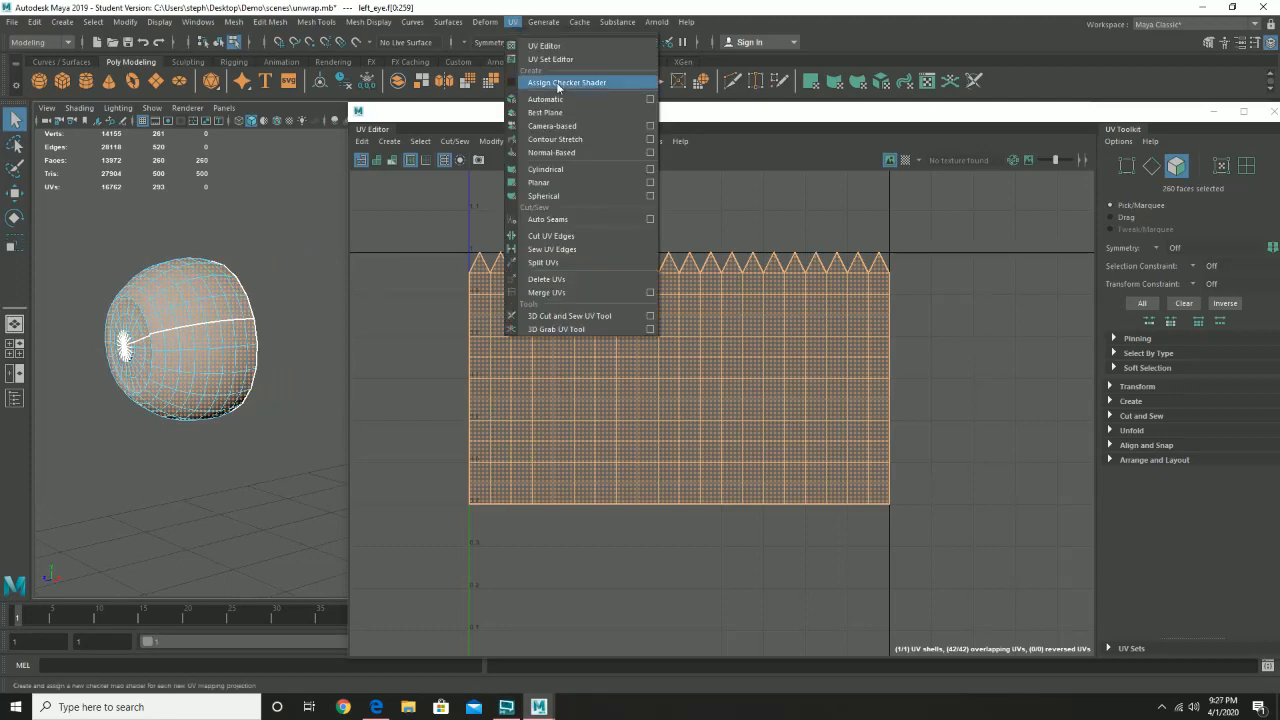
left_click(651, 183)
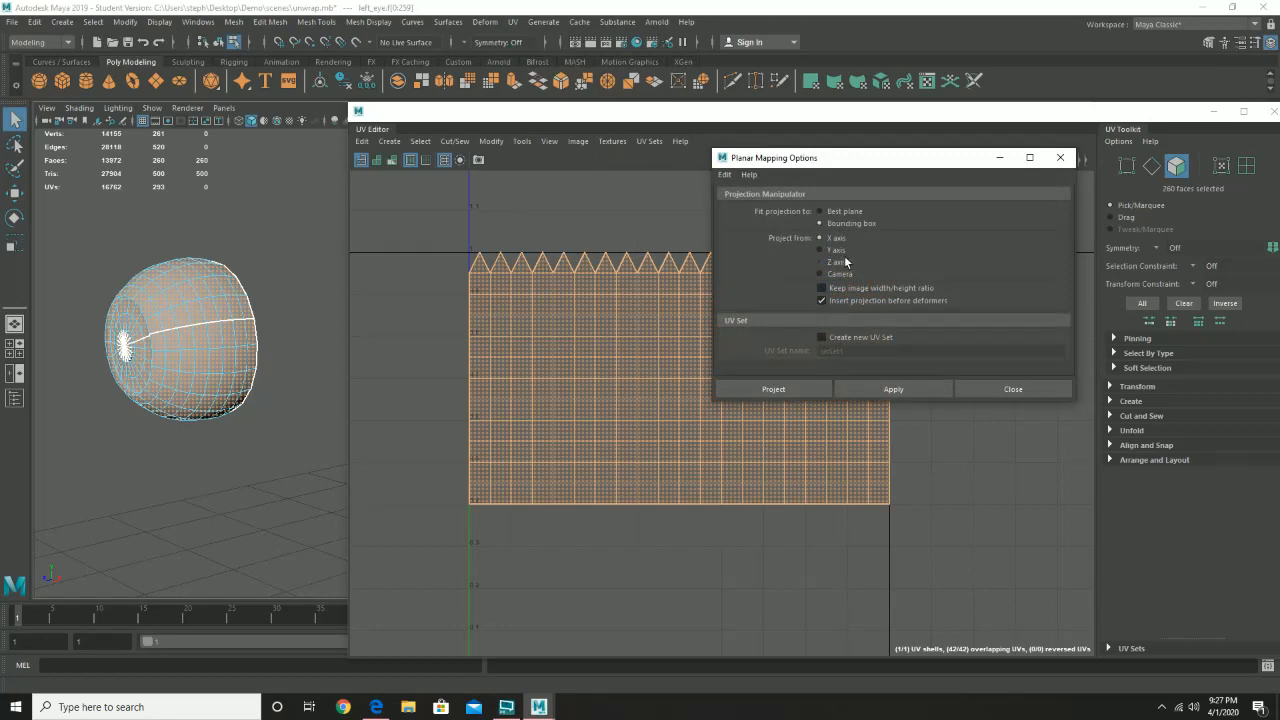
- Apply a planar projection to the eyeball's UVs from the Z axis, fitted to the bounding box
left_click_drag(345, 334, 195, 382, "alt")
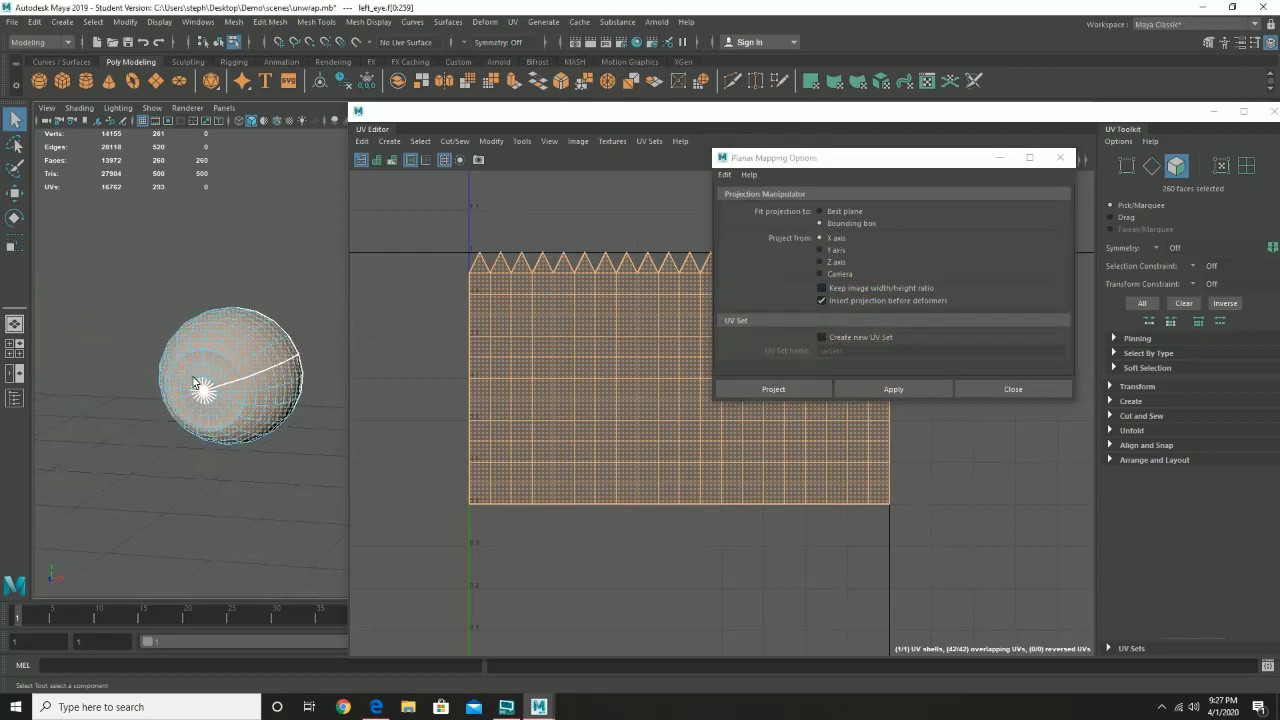
left_click_drag(220, 331, 236, 292, "alt")
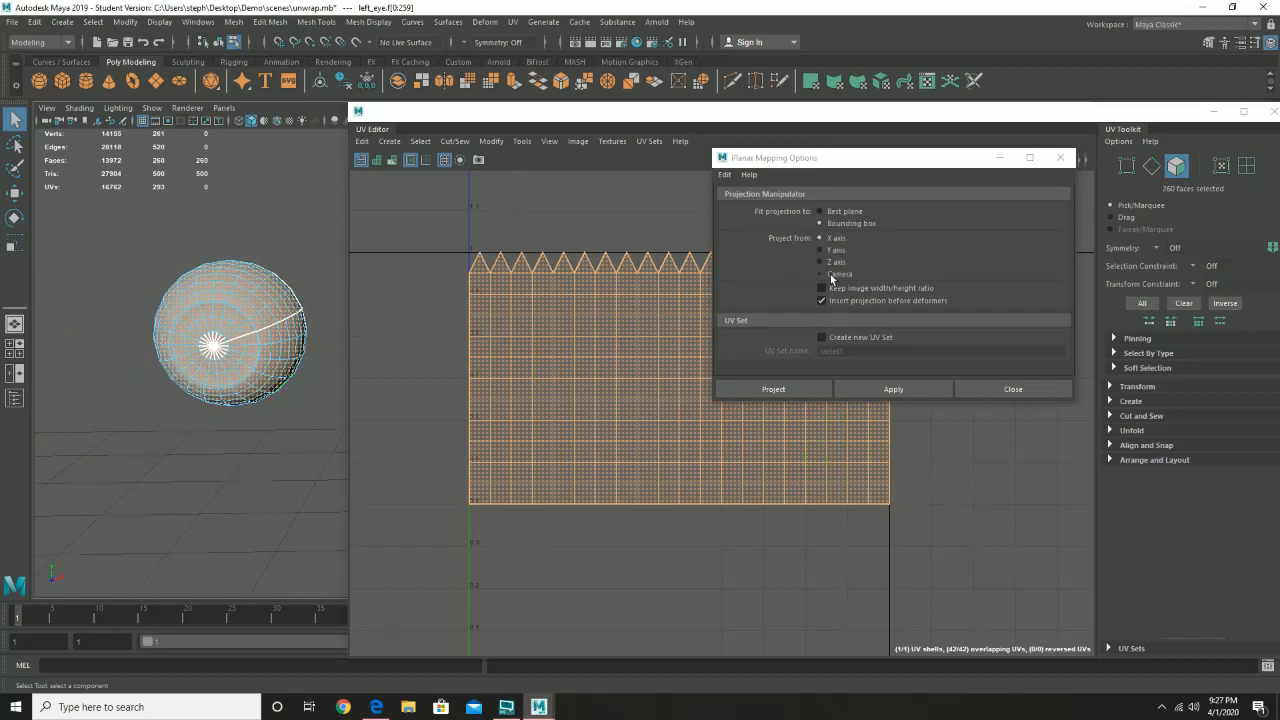
left_click(831, 276)
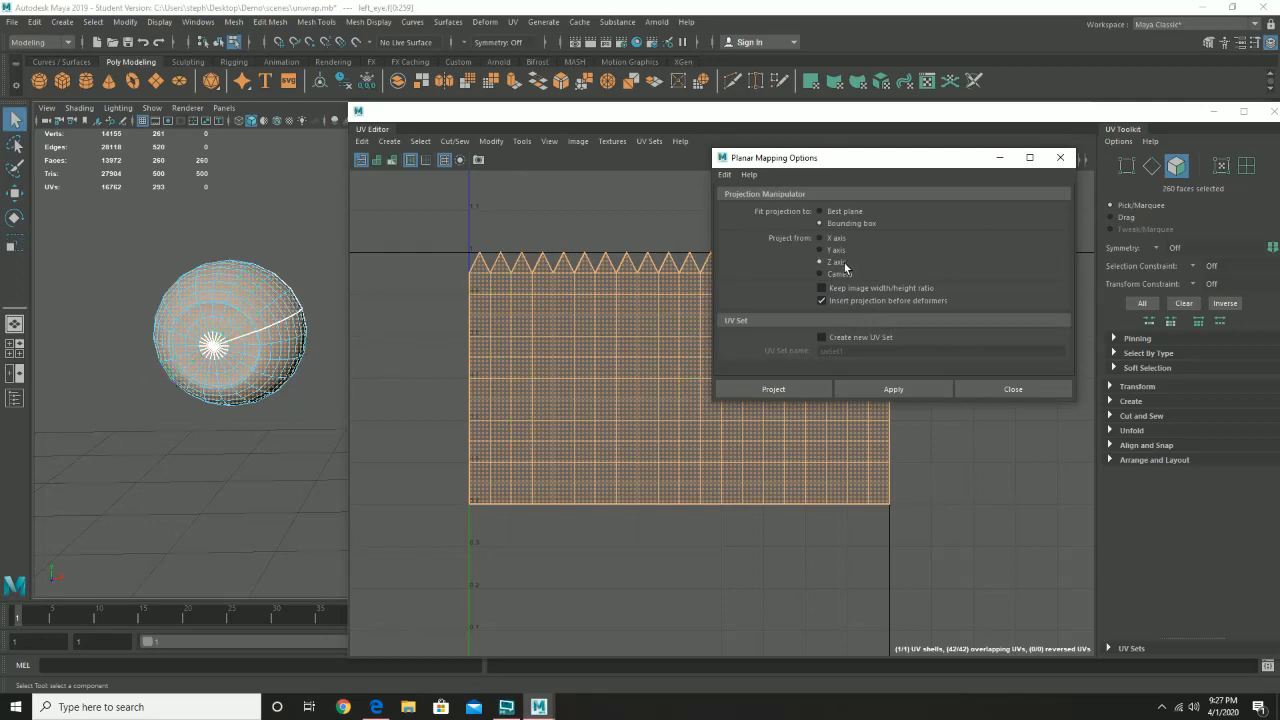
left_click(884, 390)
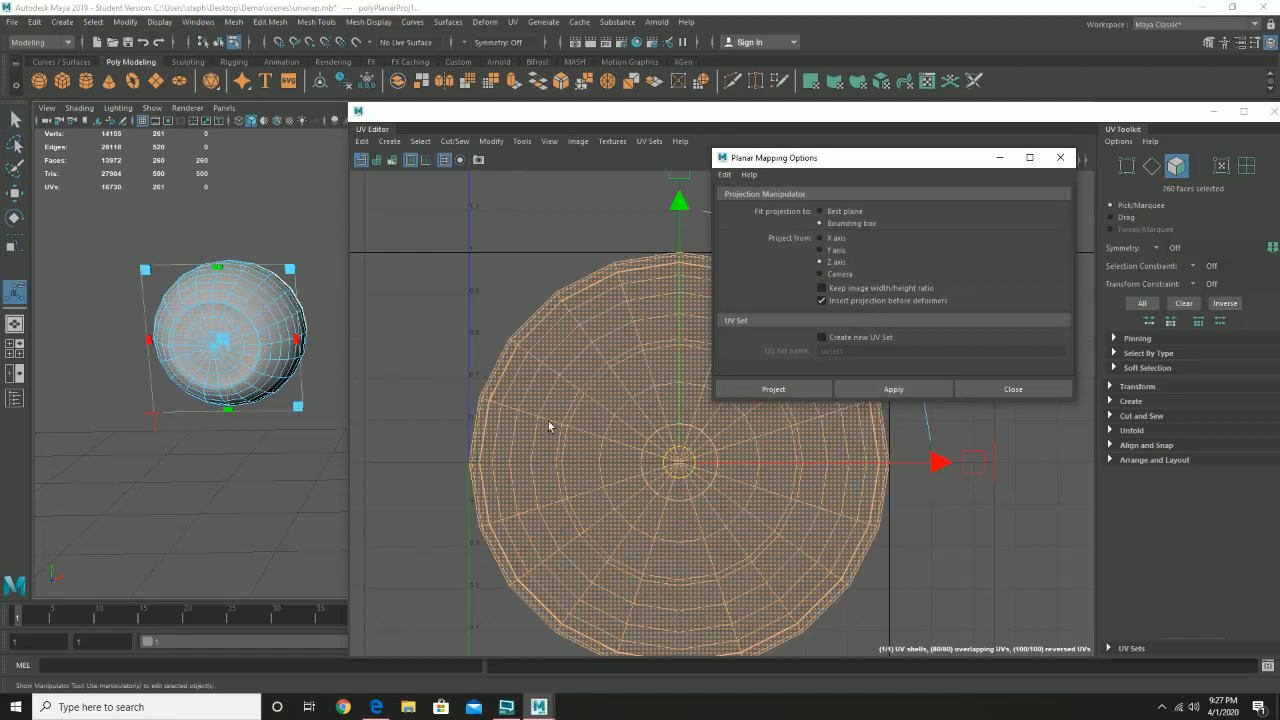
right_click_drag(774, 468, 540, 471, "alt")
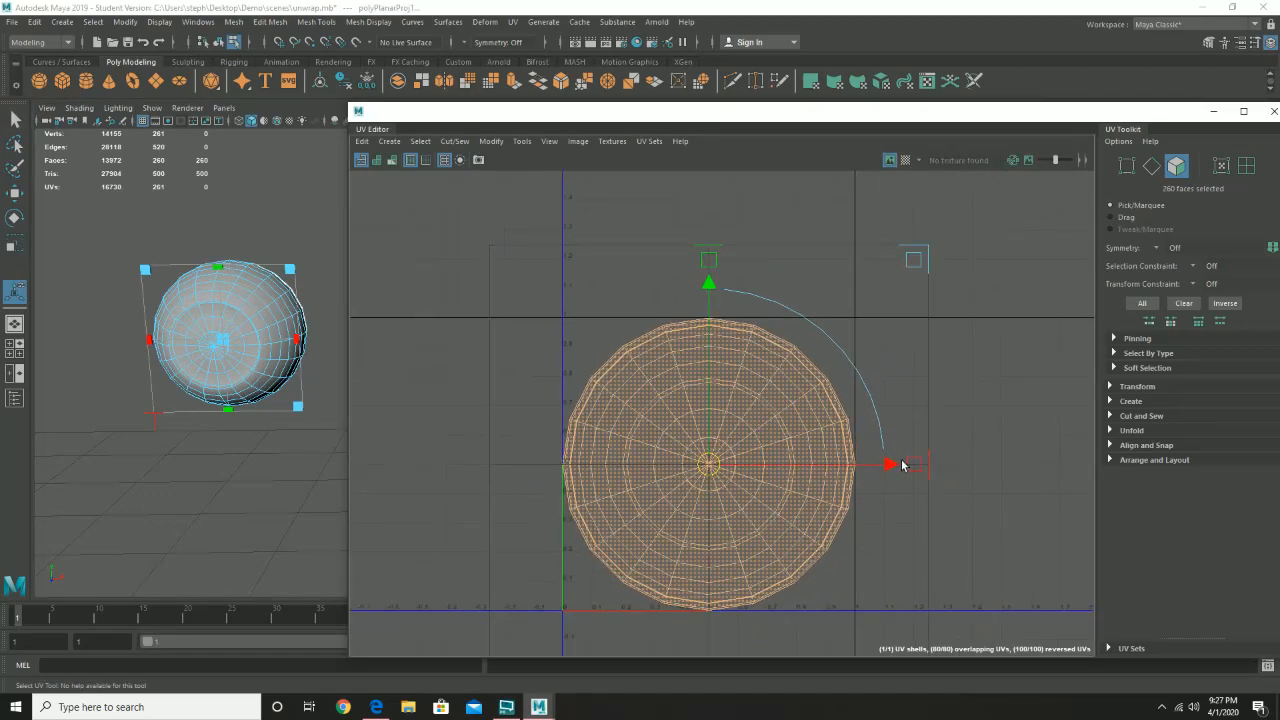
middle_click_drag(808, 386, 749, 334, "alt")
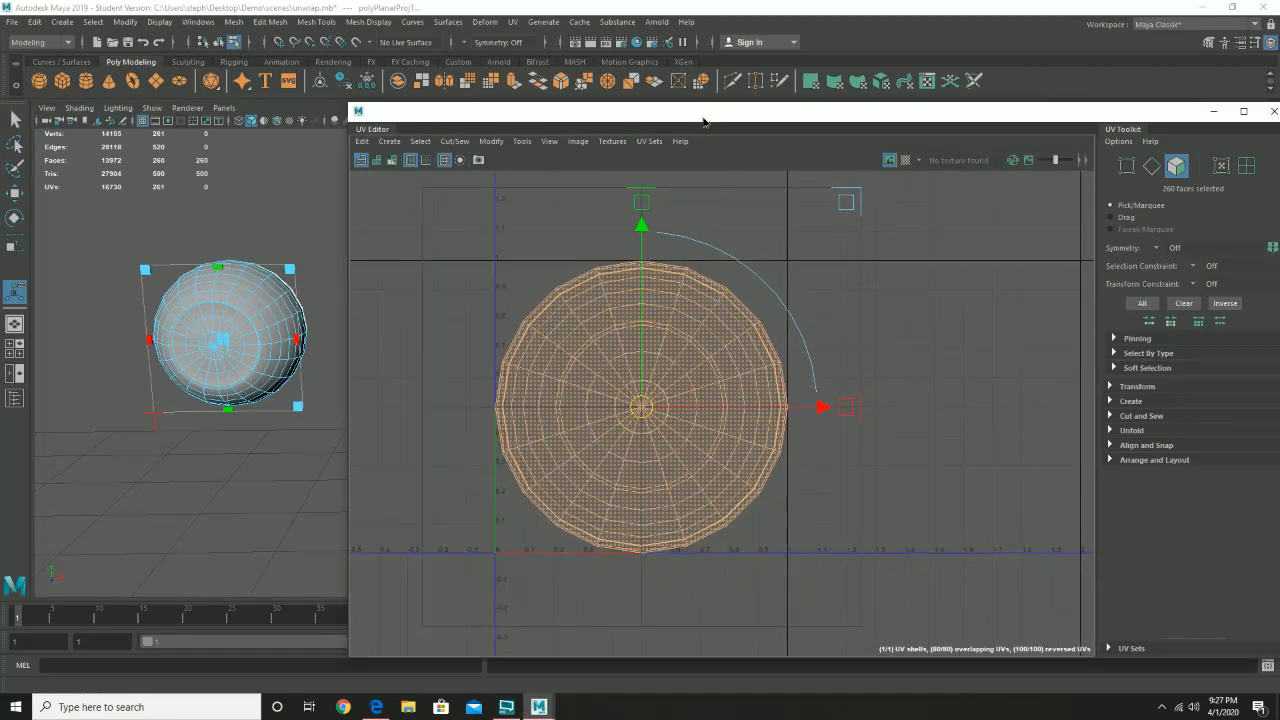
- Try planar projections of the eyeball from the Y axis and from the X axis to compare their UV layouts
left_click_drag(703, 120, 738, 219)
left_click(810, 158)
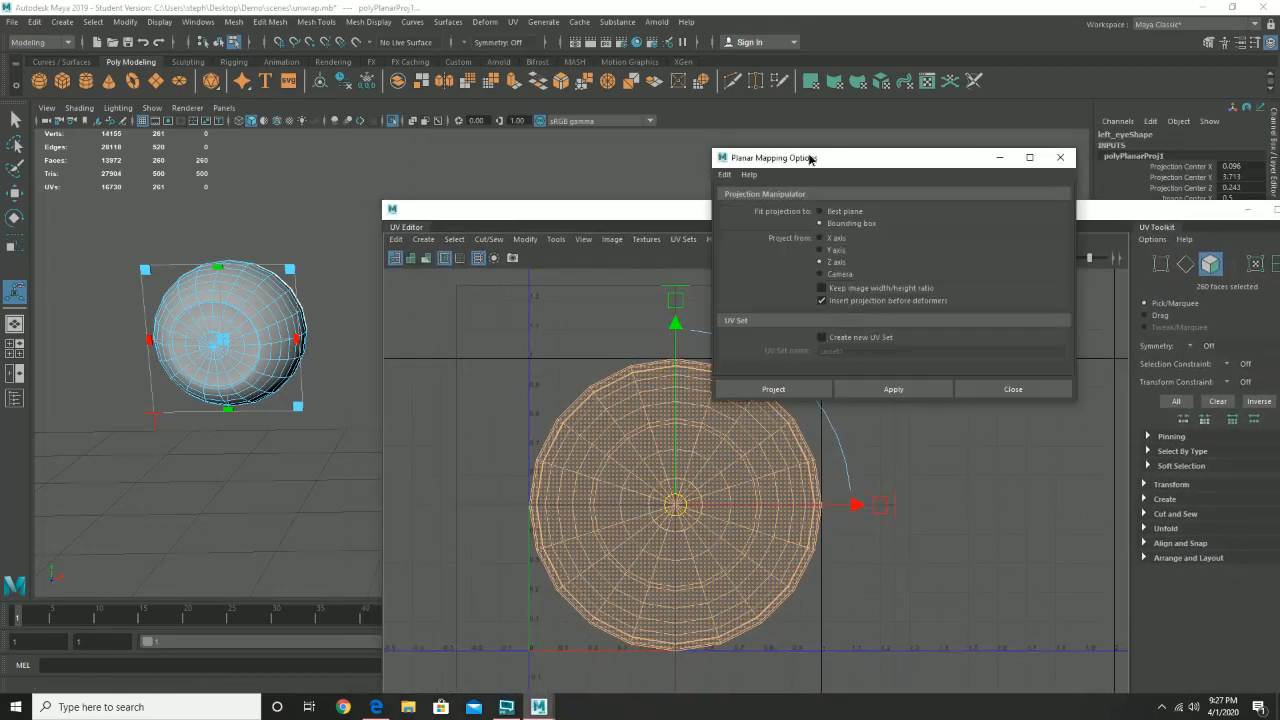
left_click_drag(810, 158, 872, 150)
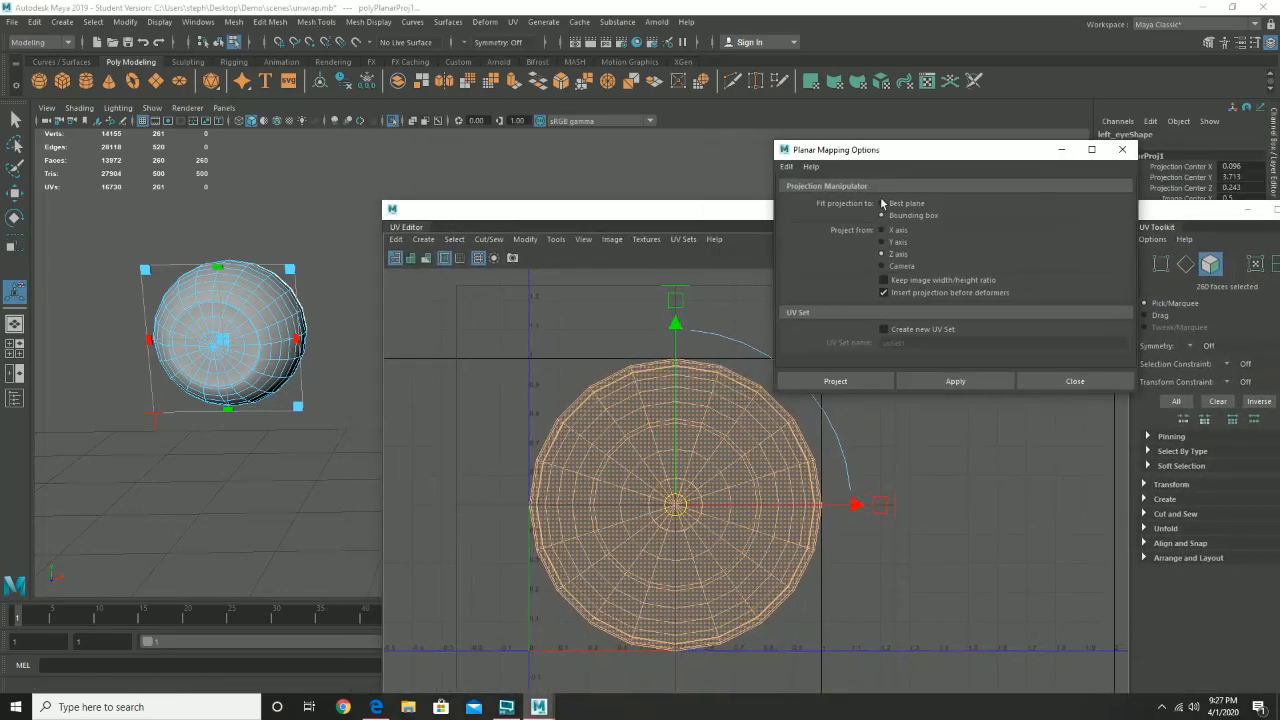
left_click(930, 382)
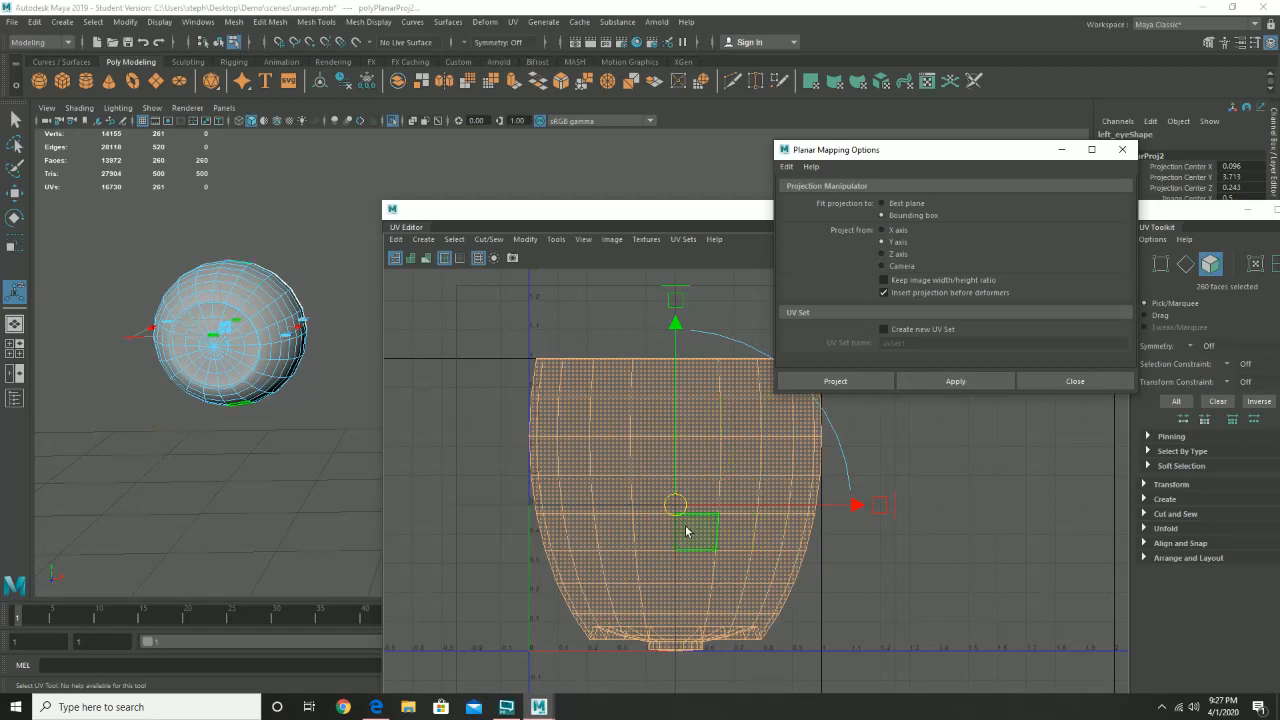
left_click(893, 230)
left_click(966, 384)
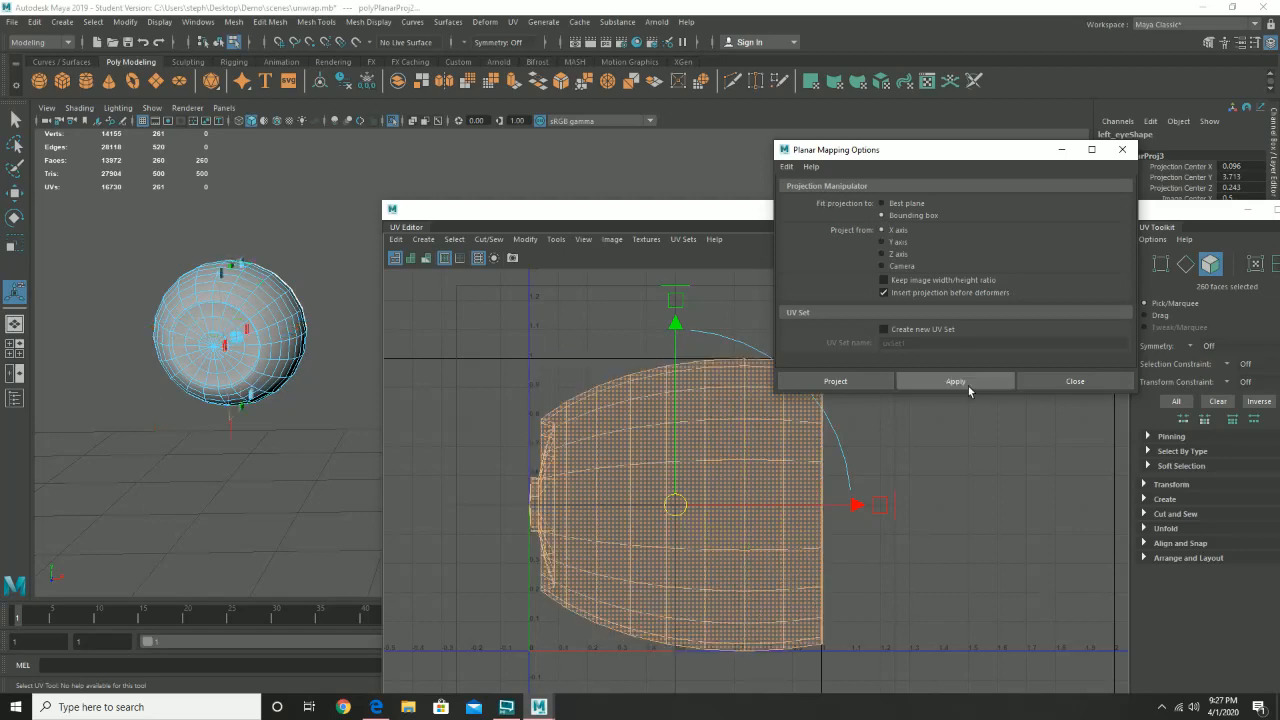
- Reproject the eyeball's UVs from the Z axis and close the planar mapping options
left_click(899, 256)
left_click(950, 384)
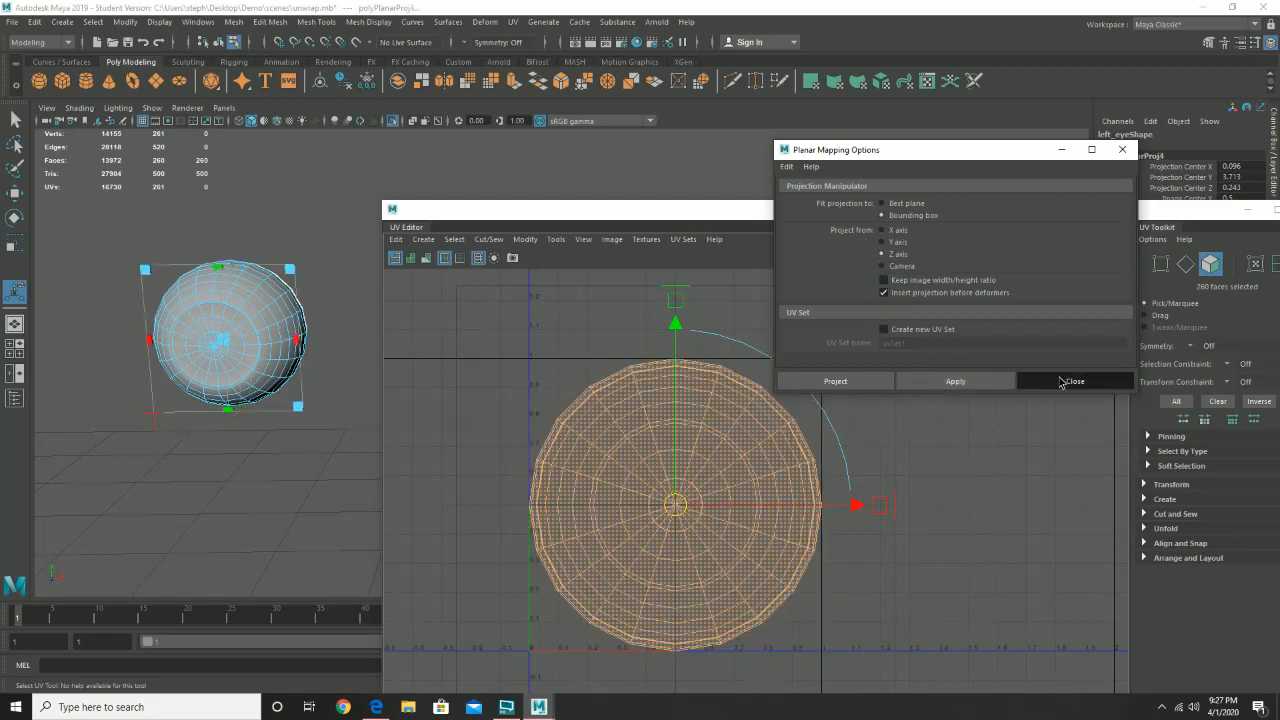
left_click(1064, 381)
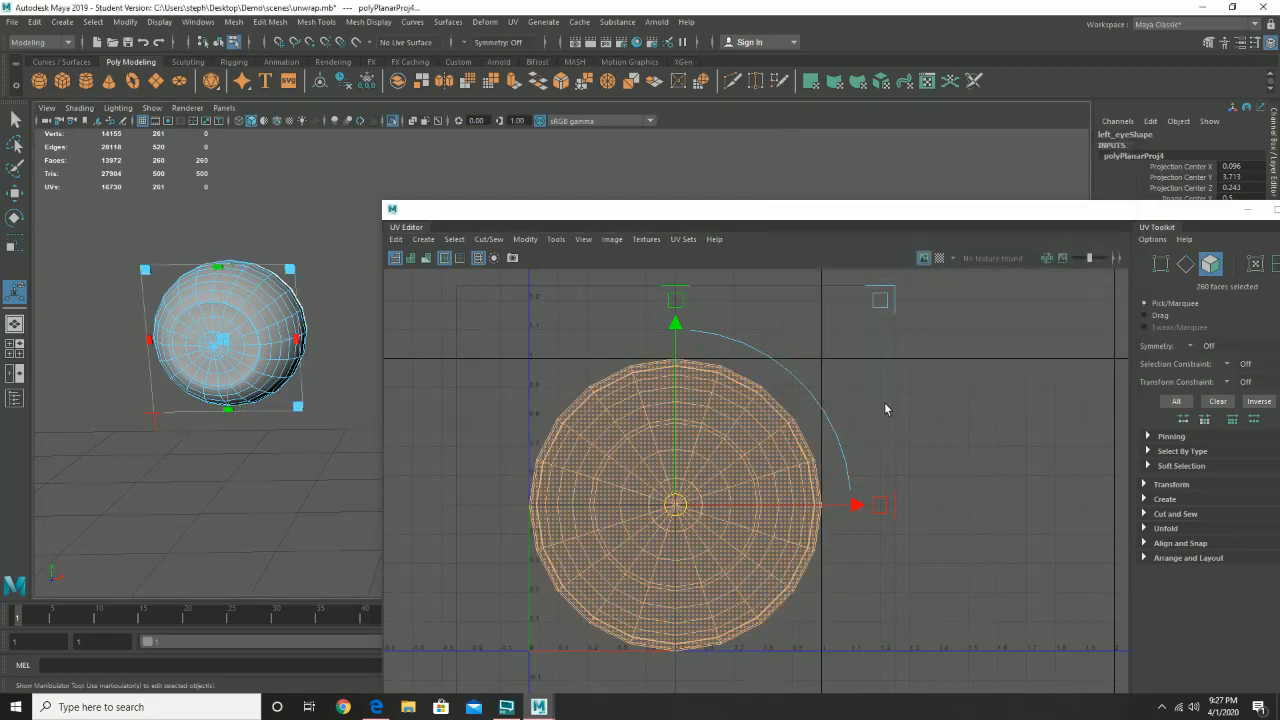
- Frame the eyeball in the viewport and display the checker map on it
left_click_drag(180, 330, 294, 437, "alt")
middle_click_drag(294, 437, 203, 384, "alt")
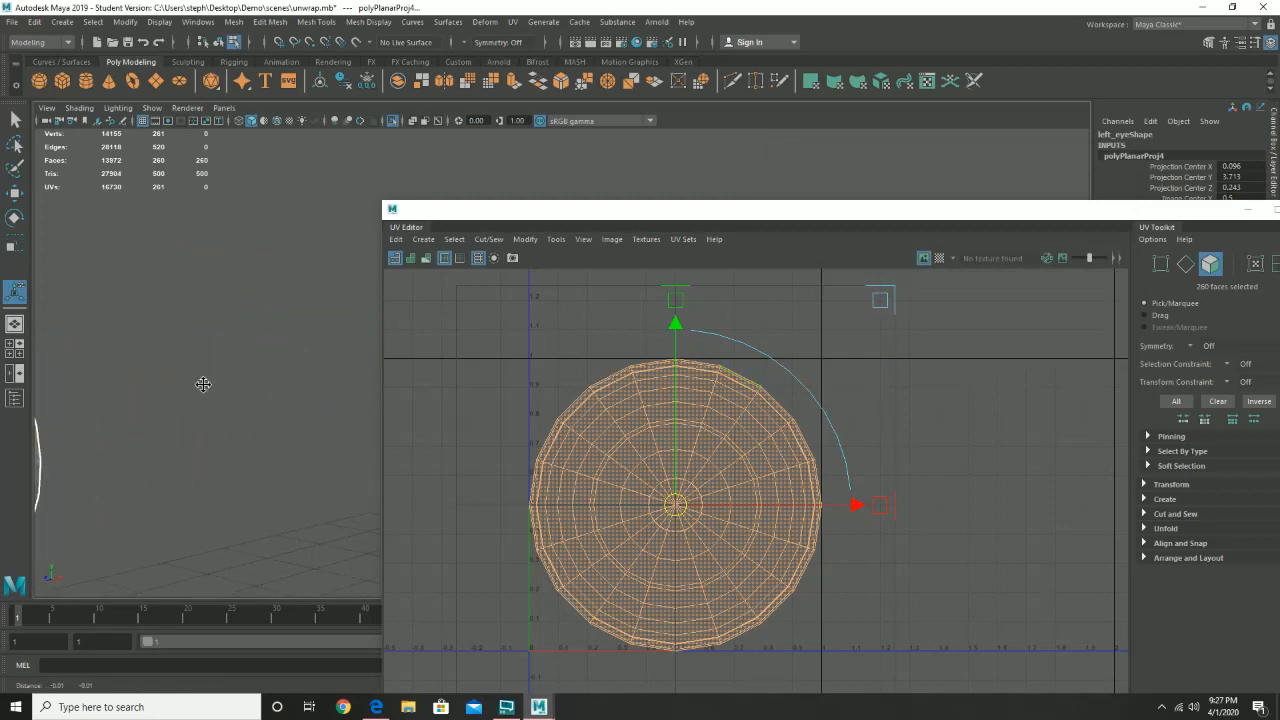
key("f")
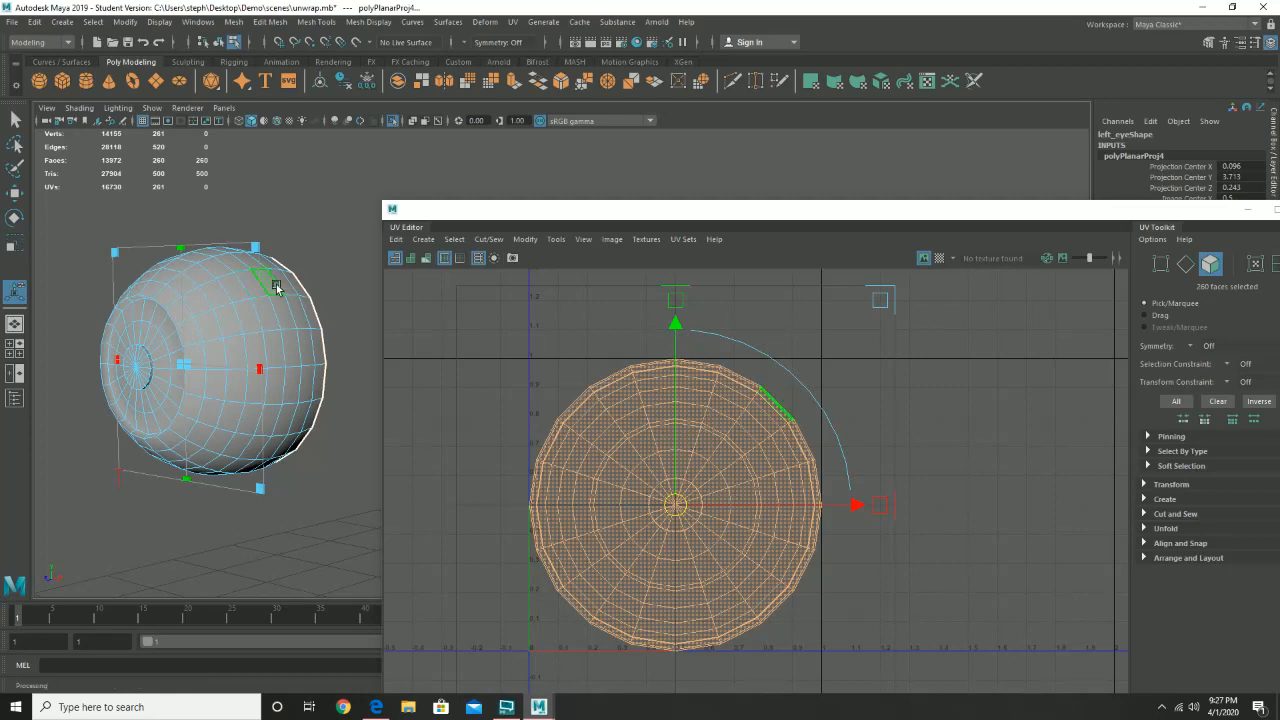
left_click(938, 258)
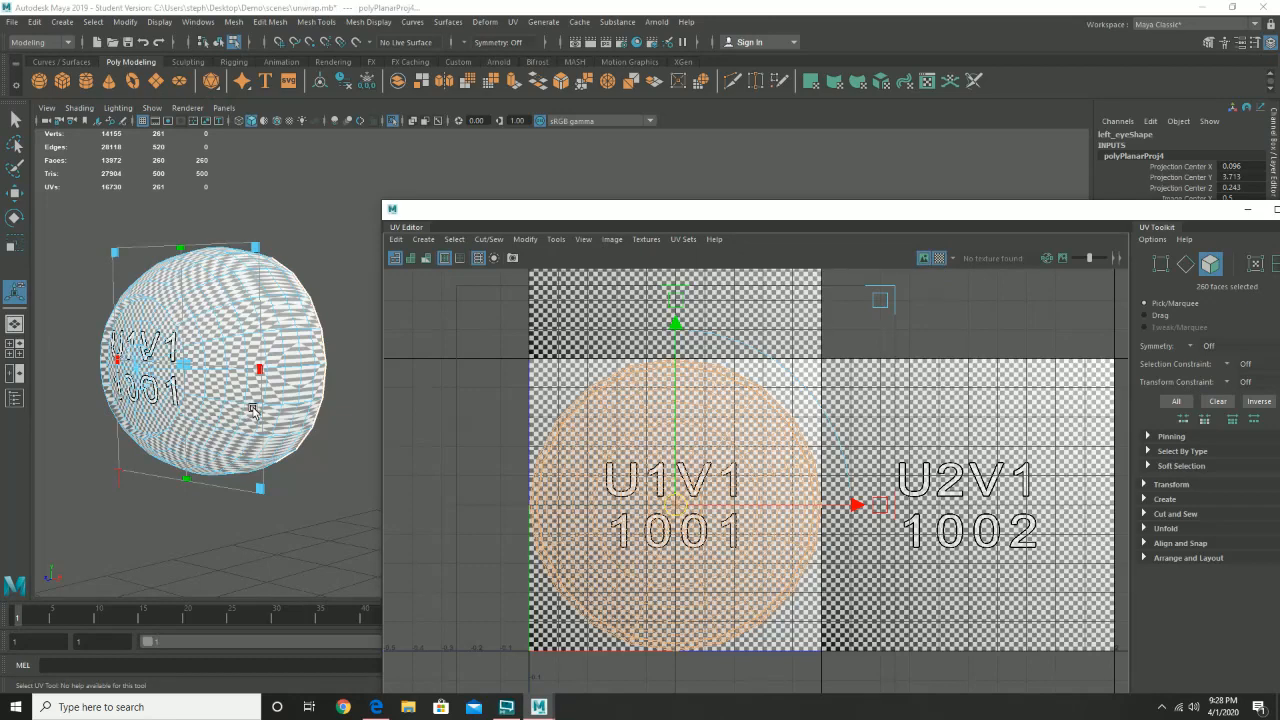
- Examine the checker pattern from the eyeball's front around to its sides for stretching
middle_click_drag(252, 410, 337, 374, "alt")
left_click_drag(240, 420, 285, 399, "alt")
middle_click_drag(286, 383, 261, 421, "alt")
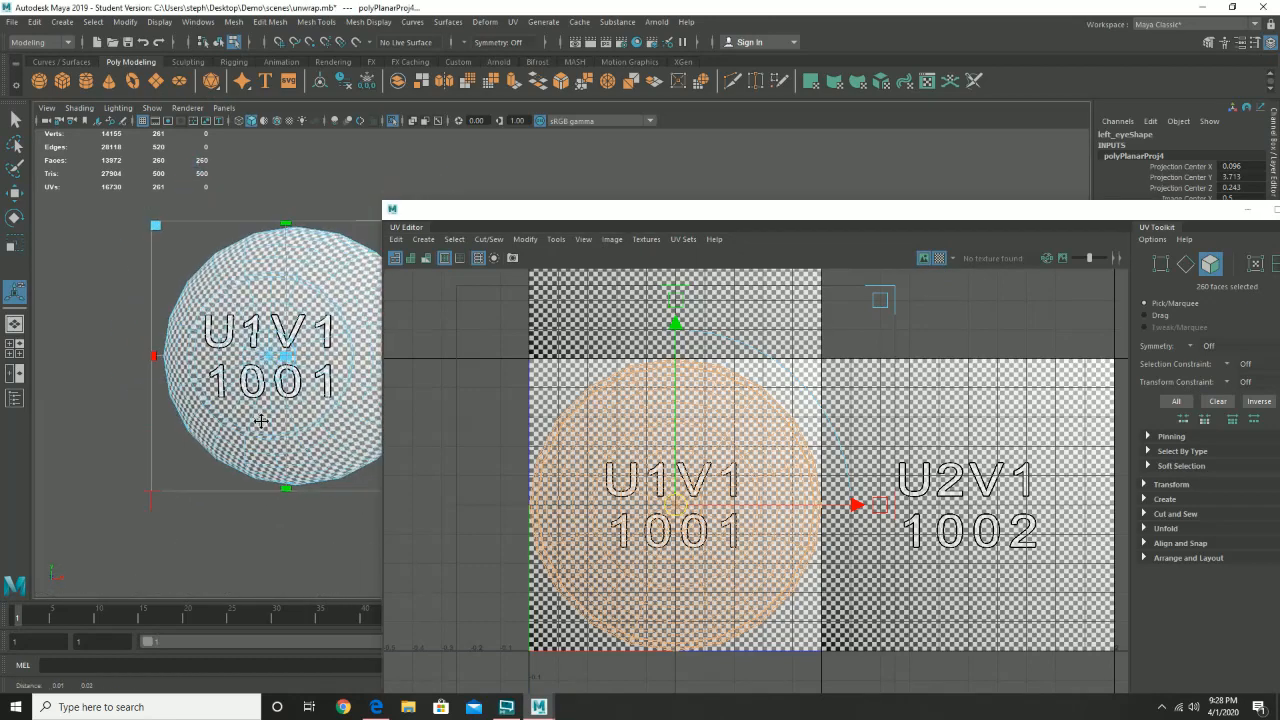
left_click_drag(261, 421, 320, 414, "alt")
left_click_drag(264, 445, 248, 398, "alt")
right_click_drag(248, 398, 249, 432, "alt")
left_click_drag(249, 432, 257, 414, "alt")
middle_click_drag(257, 414, 330, 418, "alt")
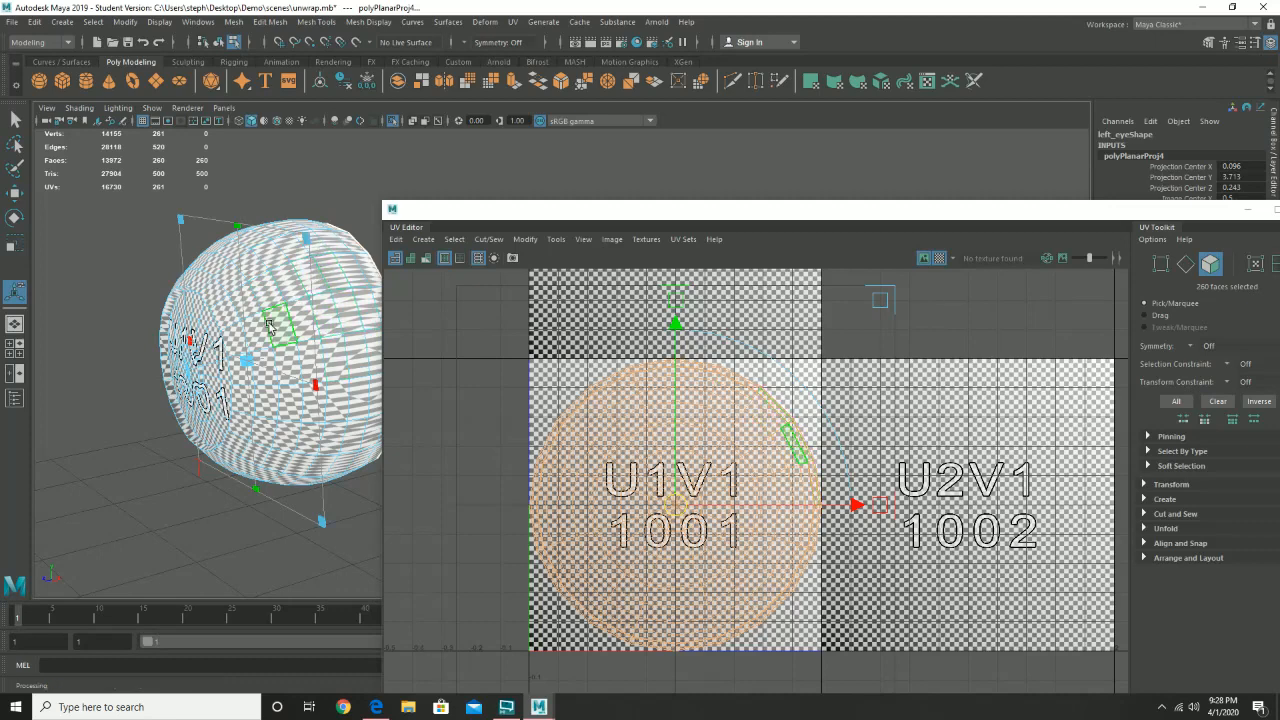
left_click_drag(207, 354, 283, 347, "alt")
middle_click_drag(214, 337, 260, 338, "alt")
left_click_drag(276, 351, 248, 361, "alt")
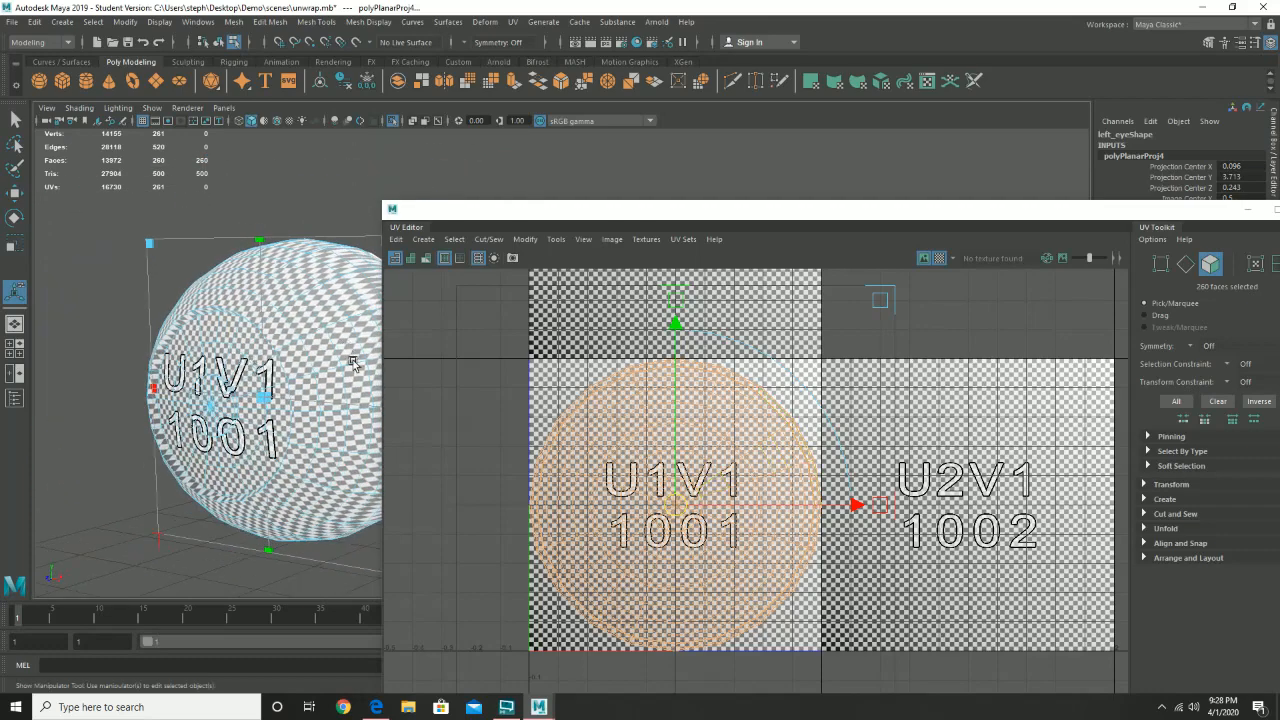
left_click_drag(326, 305, 288, 308, "alt")
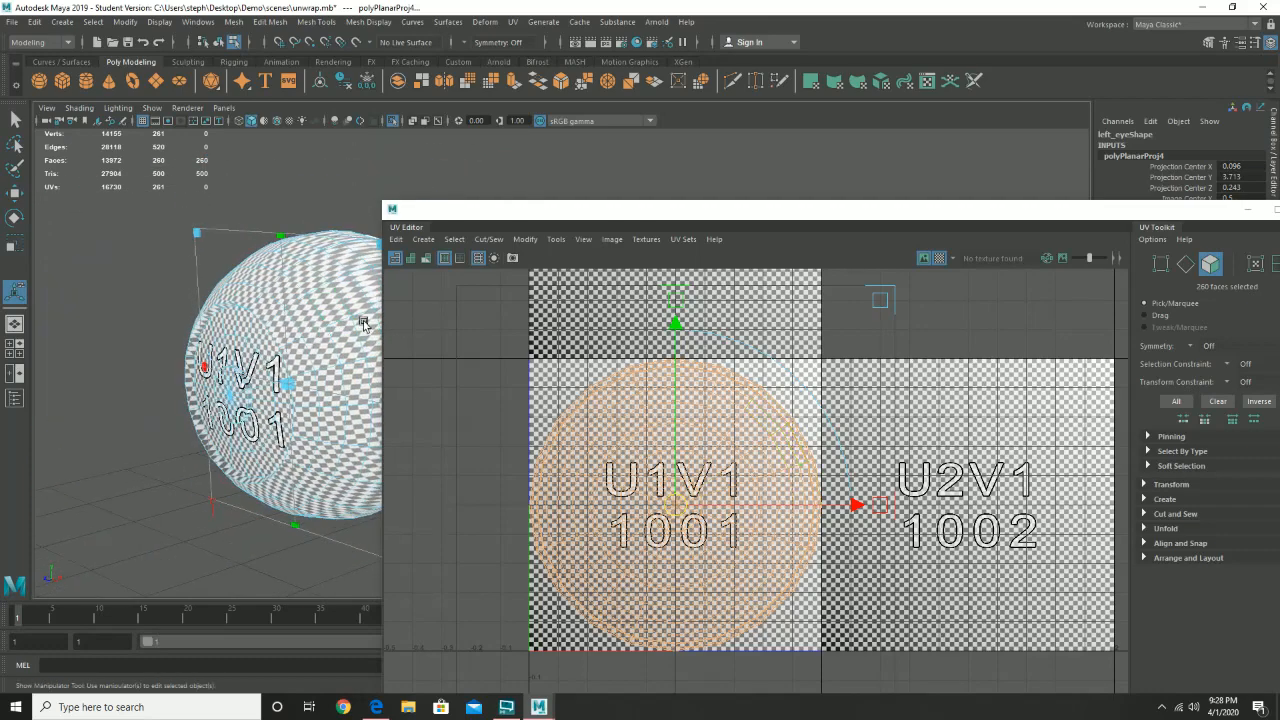
middle_click_drag(364, 322, 284, 359, "alt")
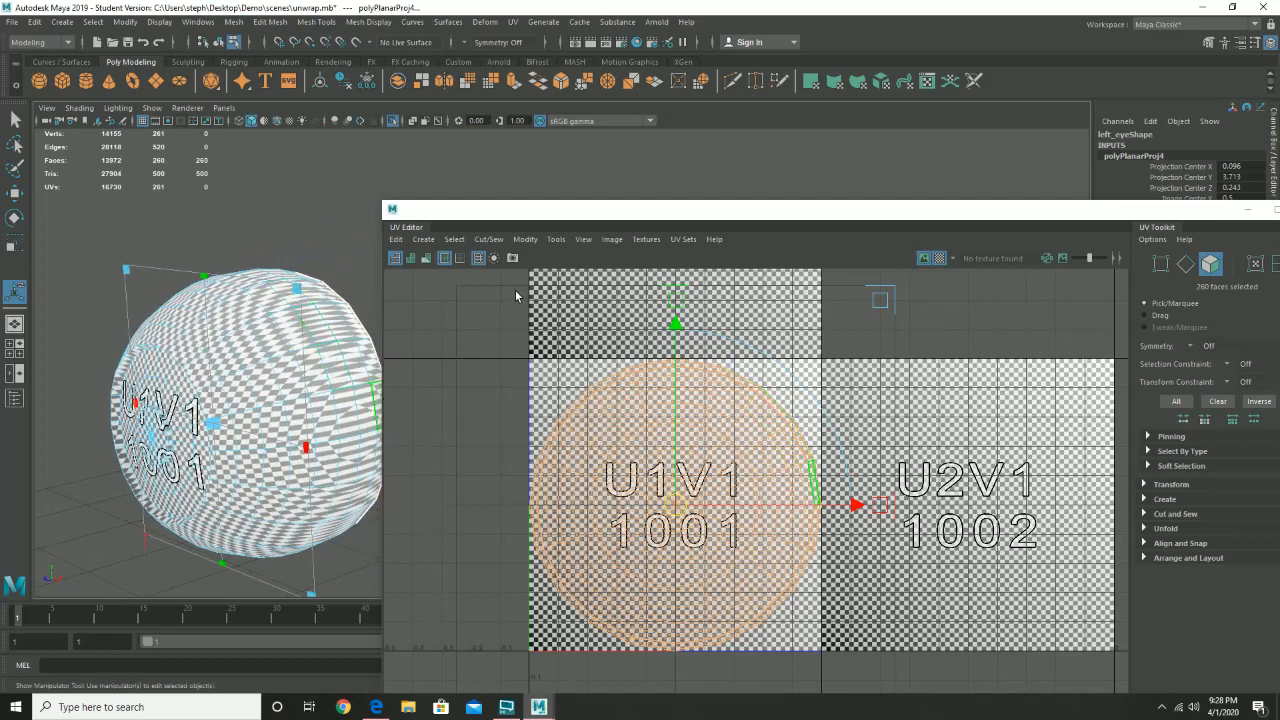
- Reposition the UV Editor beside the eyeball and pick individual faces in the circular shell to locate them on the model
left_click_drag(793, 212, 601, 218)
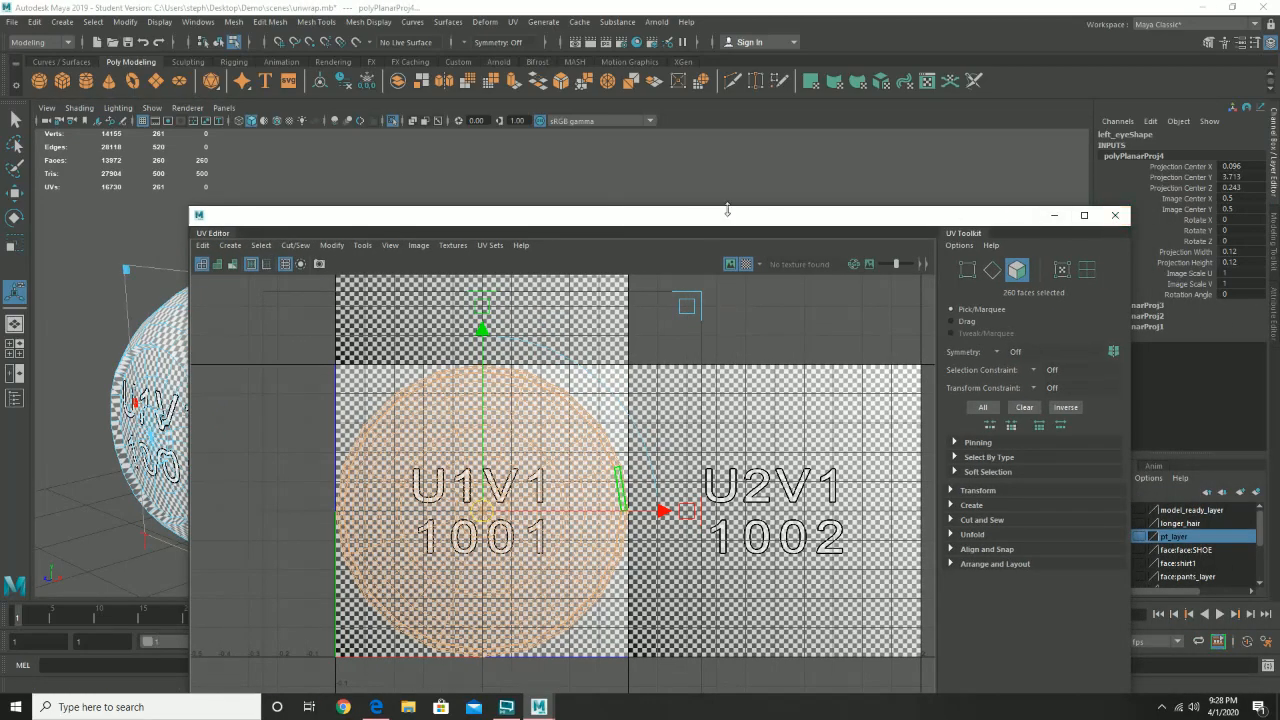
left_click_drag(729, 212, 880, 118)
right_click_drag(652, 382, 711, 388)
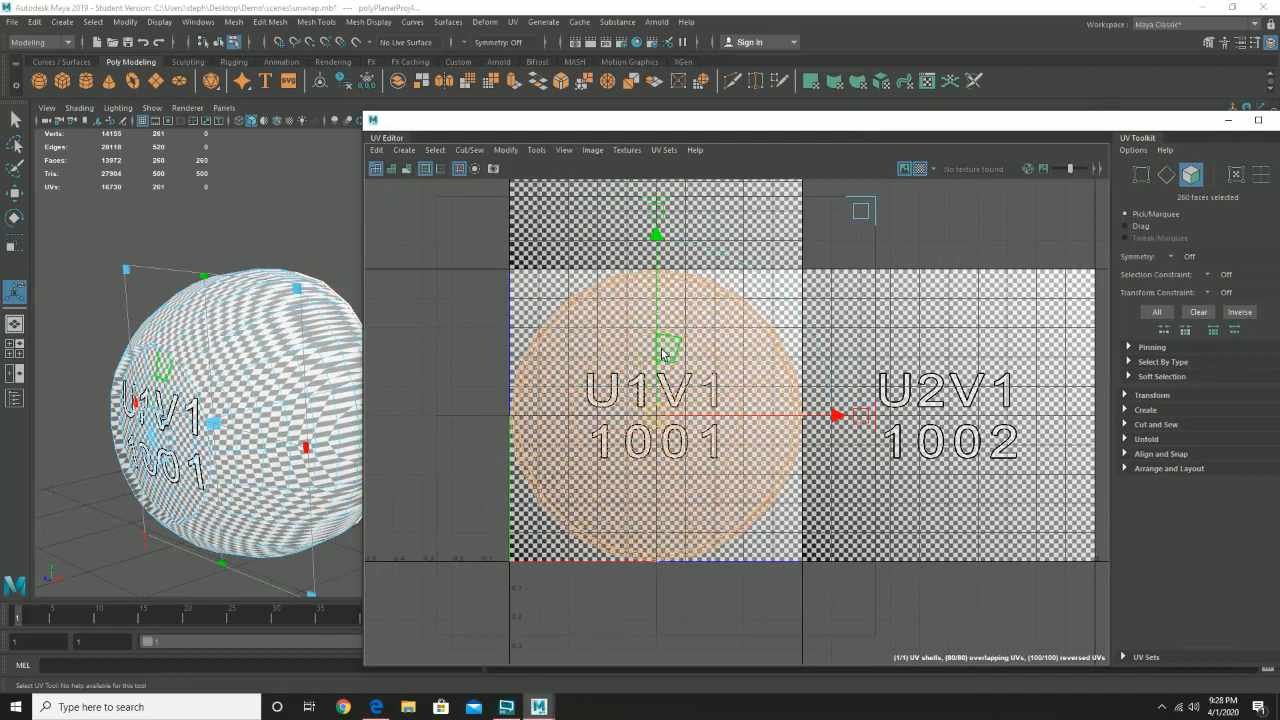
right_click_drag(662, 350, 600, 314)
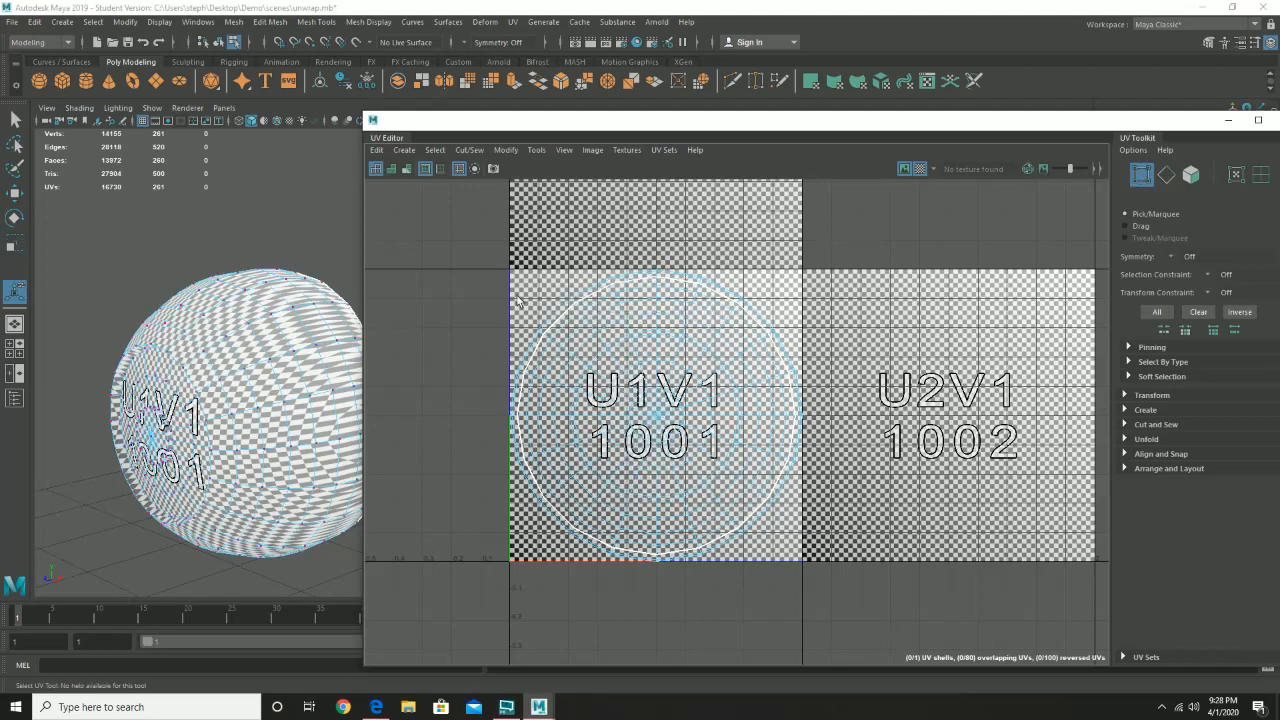
left_click_drag(518, 294, 611, 358)
right_click_drag(655, 380, 607, 365)
left_click(610, 361)
left_click(616, 317)
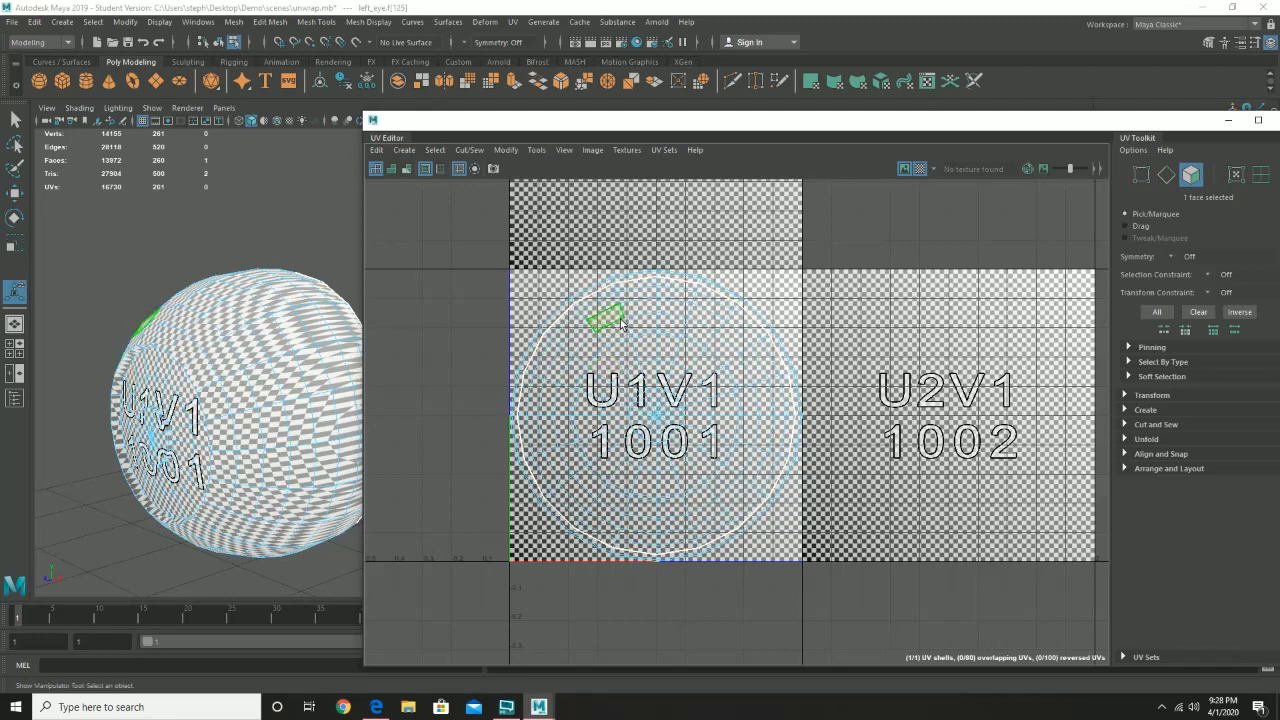
left_click(653, 325)
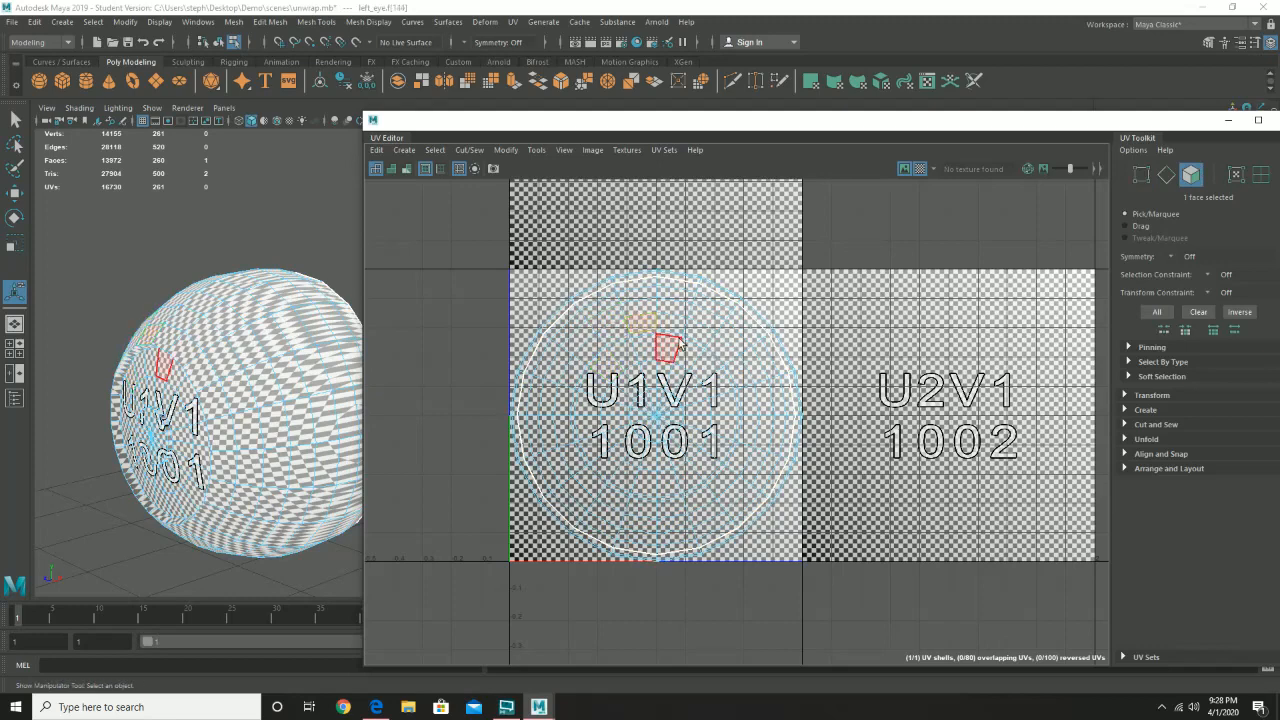
- Hide the checker map and select all of the eyeball's UVs in UV mode
left_click(919, 168)
left_click(734, 340)
left_click(640, 368)
right_click_drag(640, 358, 698, 347)
left_click_drag(471, 244, 870, 622)
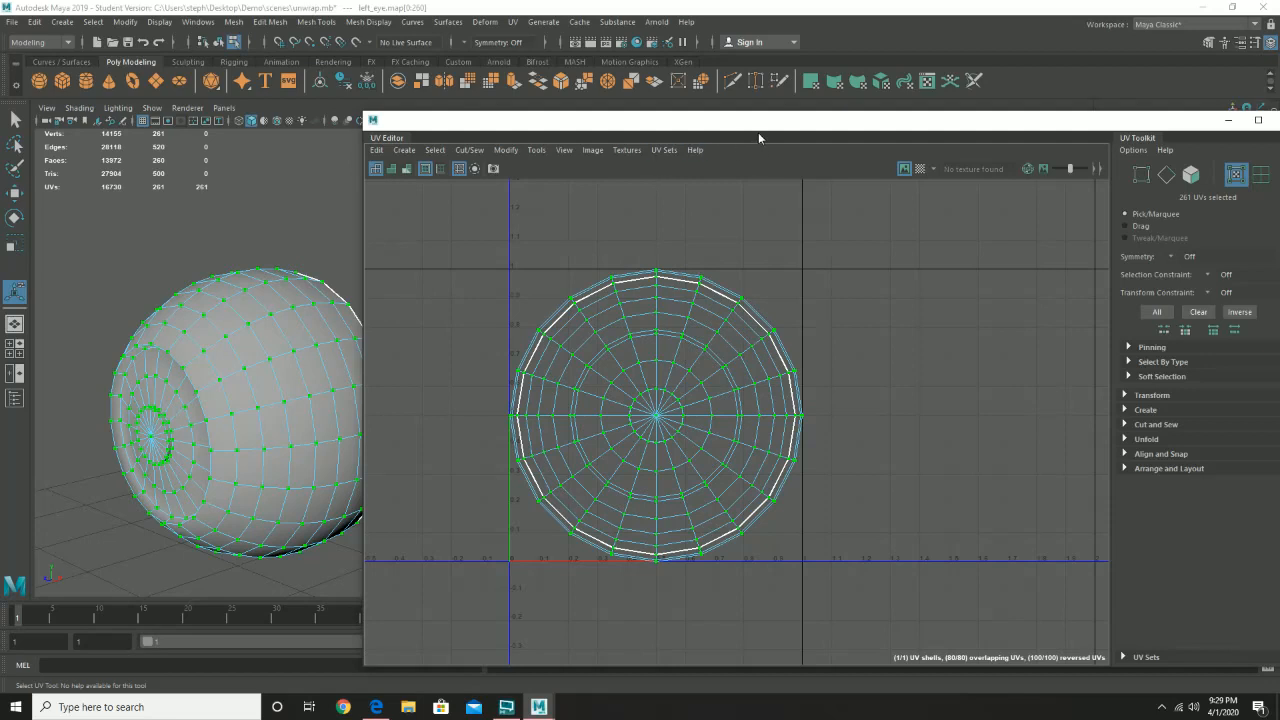
- Open the Unfold options for the eyeball's selected UVs and set the method to Legacy
right_click_drag(710, 306, 746, 312)
right_click(648, 382)
right_click(649, 381, "shift")
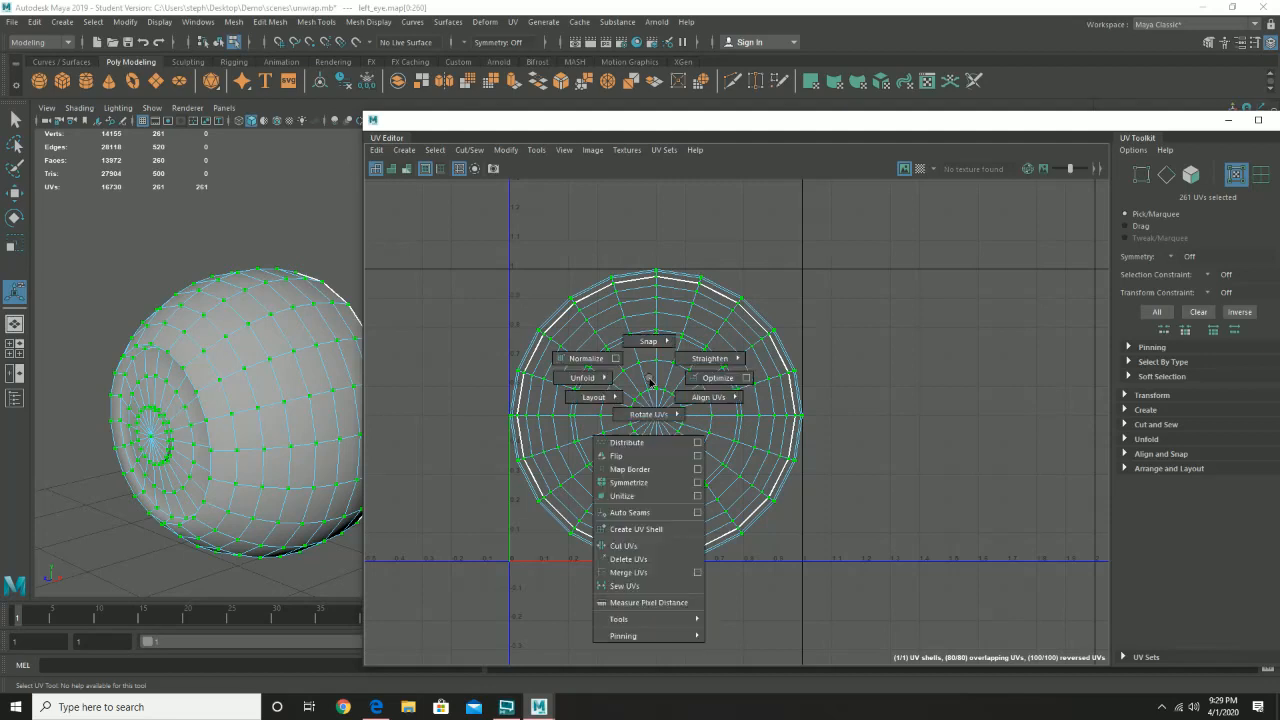
right_click_drag(649, 381, 551, 380, "shift")
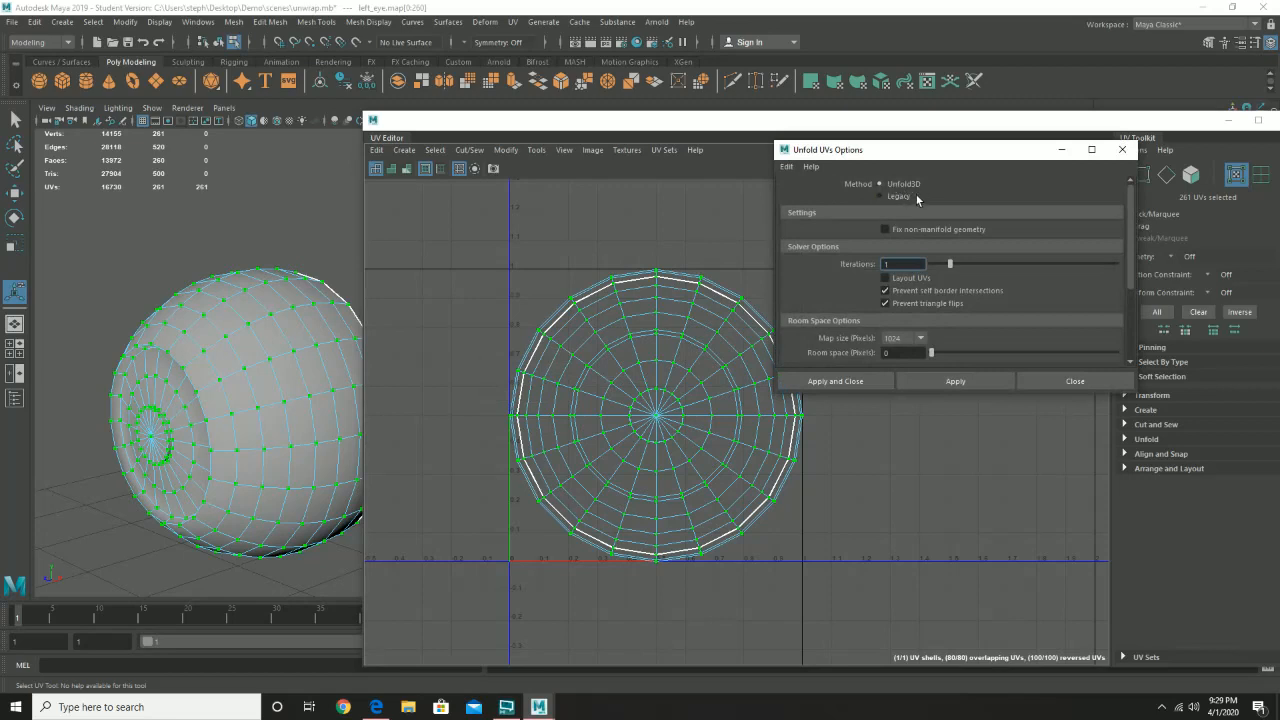
left_click(886, 197)
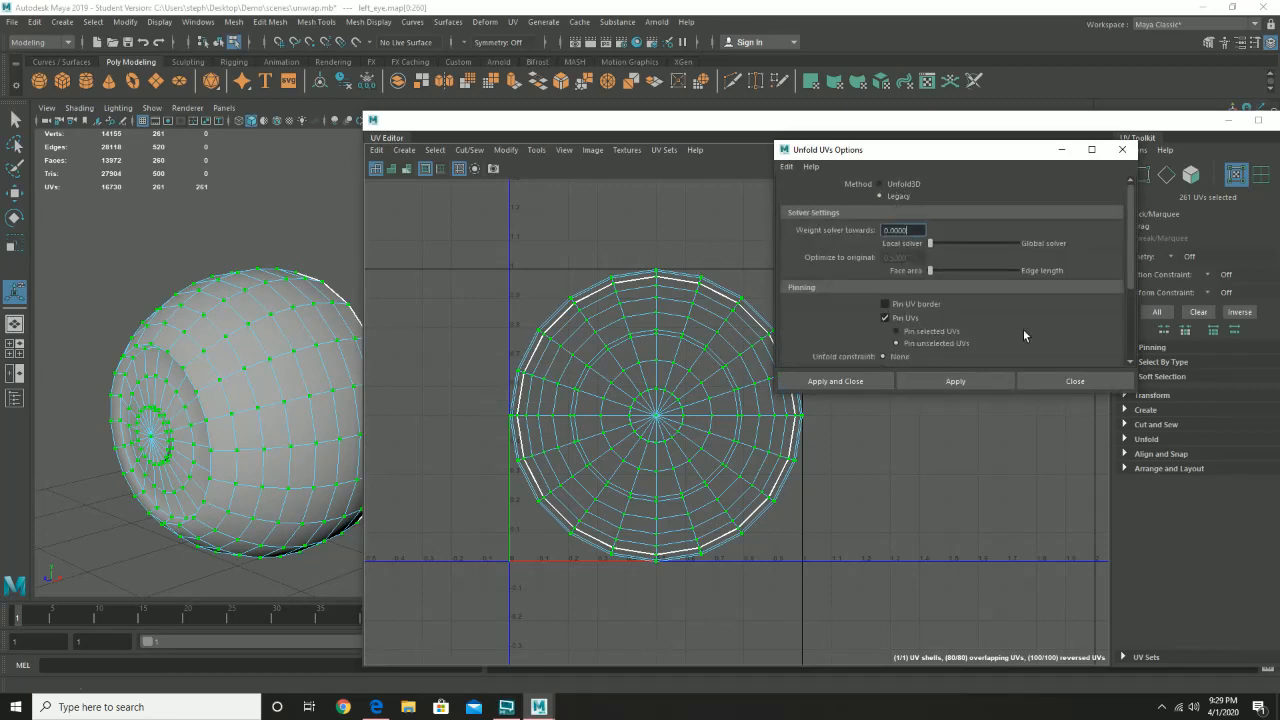
- Unfold the eyeball's UVs once with the Horizontal constraint and once with the Vertical constraint
scroll(1024, 341, "down", 1)
scroll(910, 186, "up", 1)
scroll(917, 317, "down", 1)
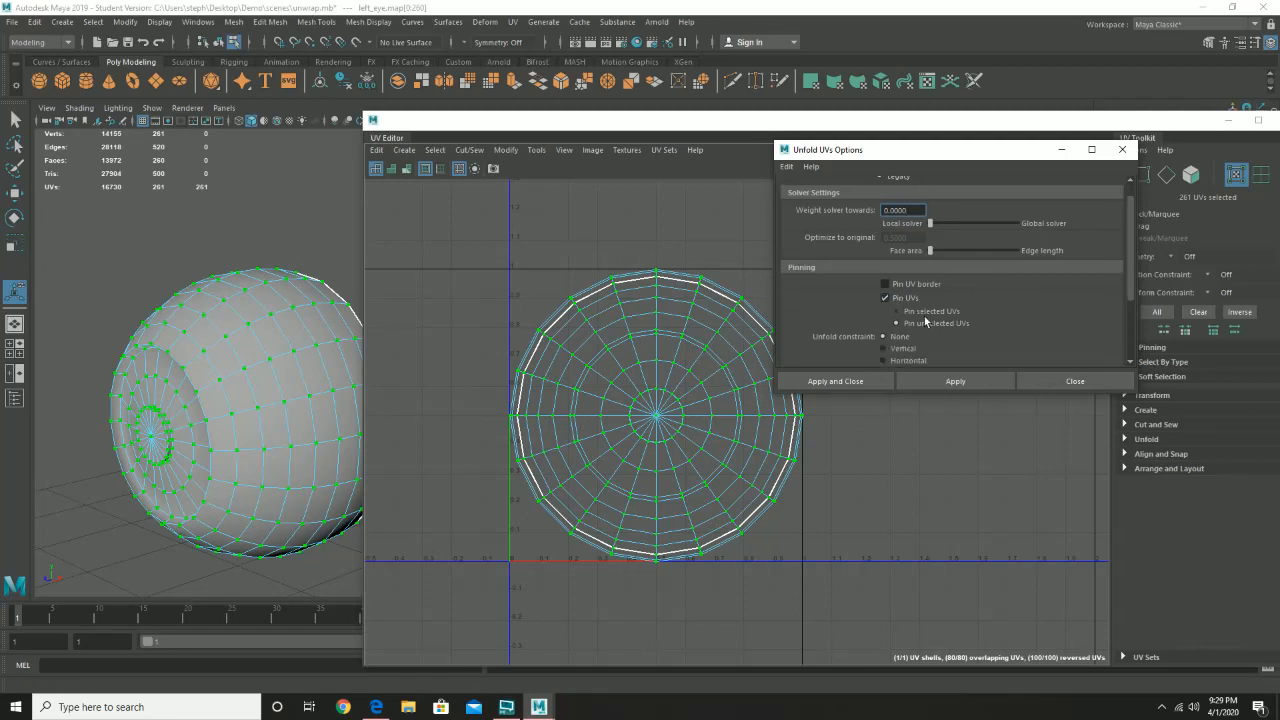
scroll(926, 321, "down", 1)
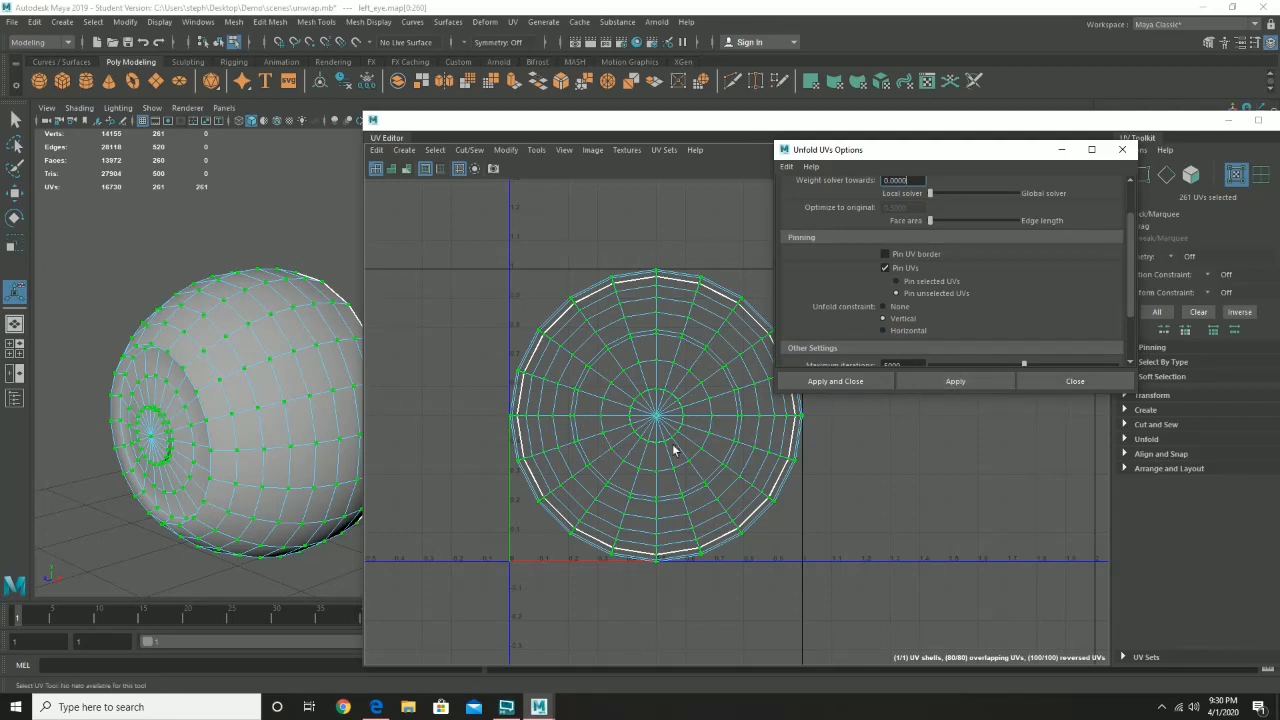
left_click(911, 331)
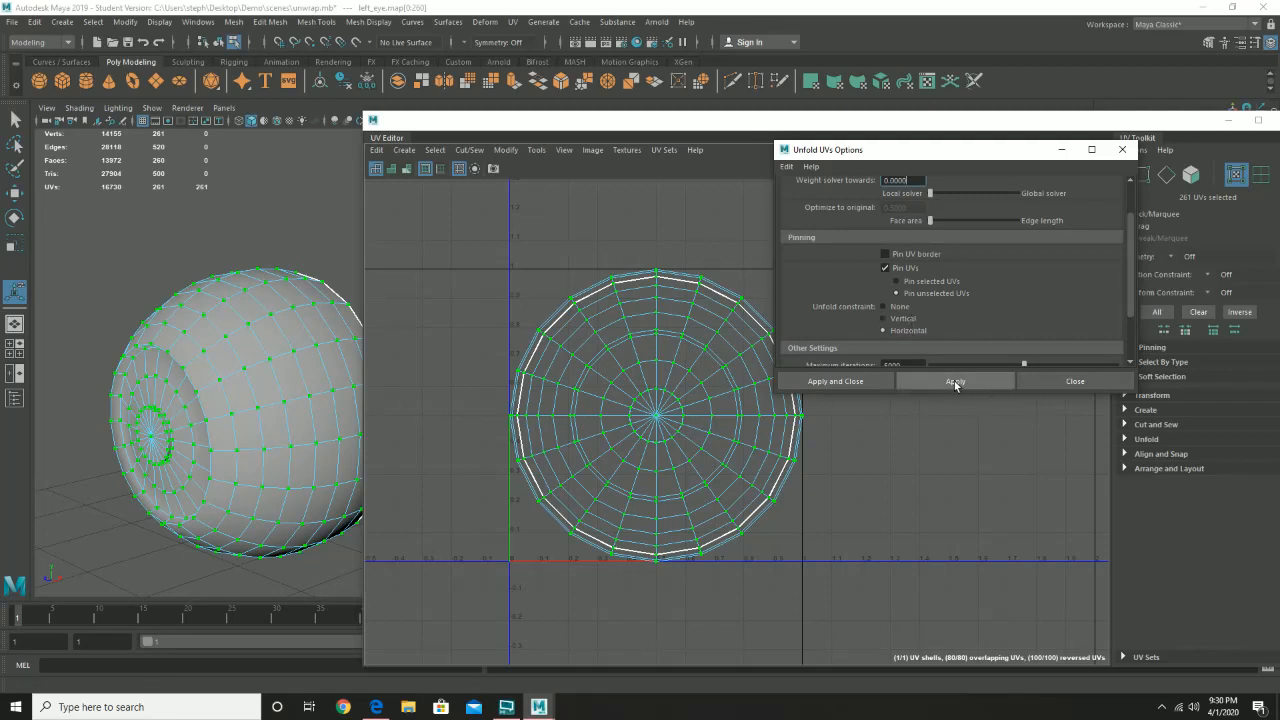
left_click(953, 381)
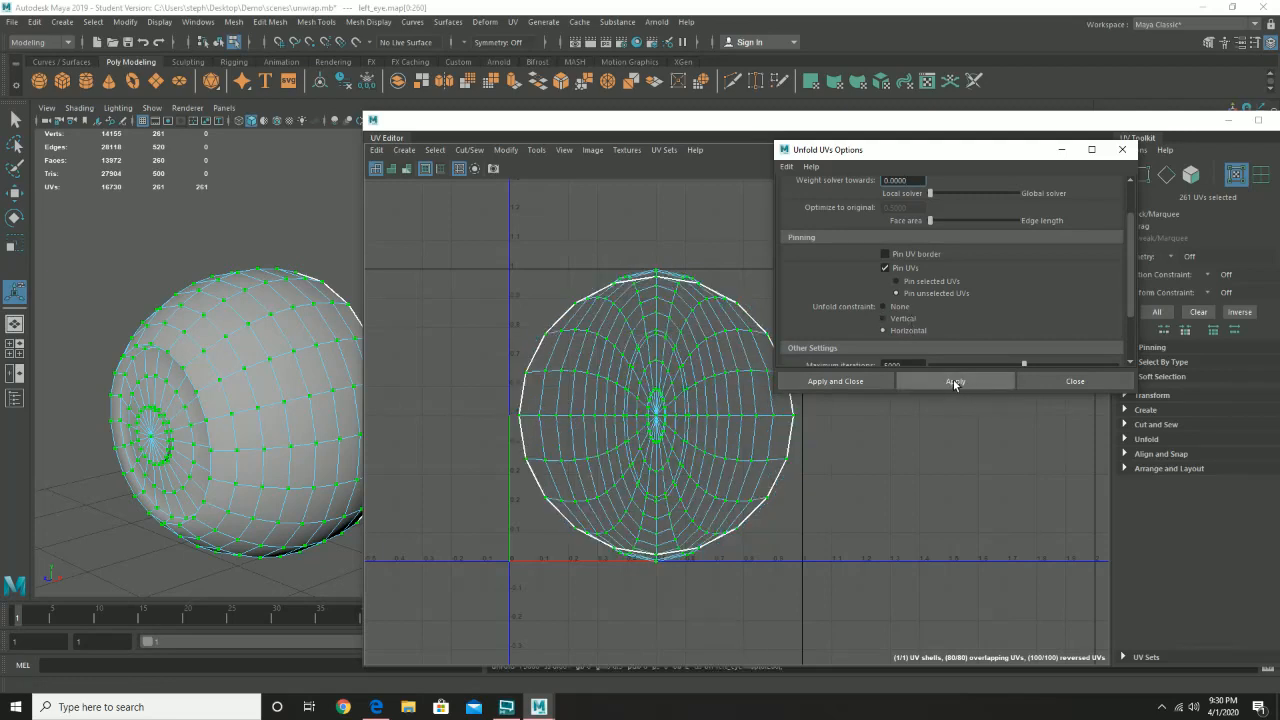
left_click(904, 317)
left_click(955, 381)
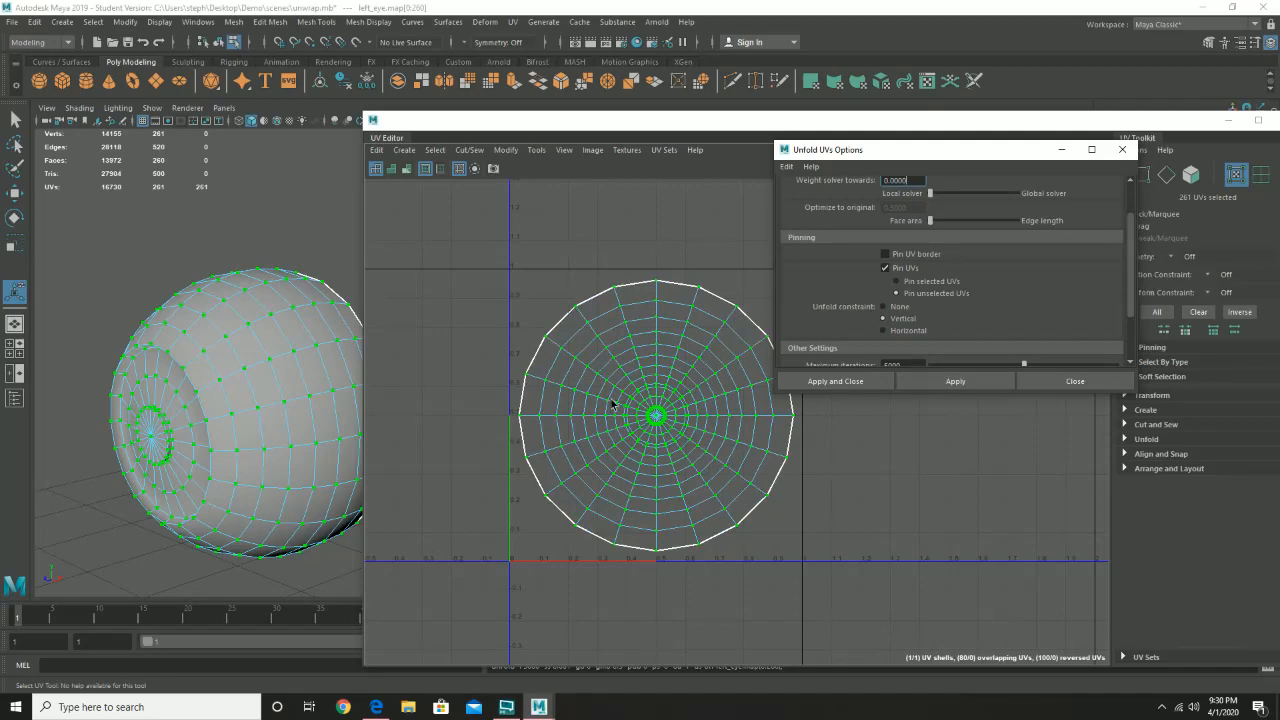
- Display the checker map and examine the eyeball's front and sides for stretching
right_click_drag(605, 393, 661, 422, "alt")
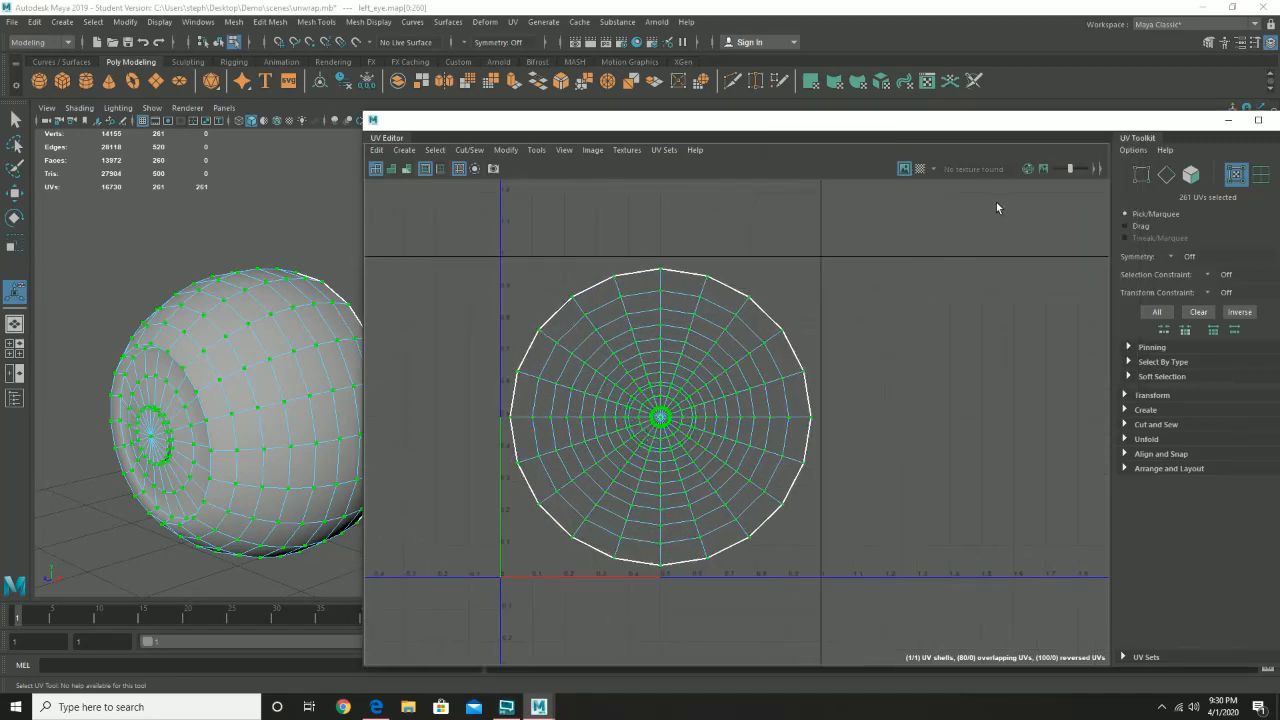
left_click(919, 170)
left_click_drag(367, 371, 220, 370, "alt")
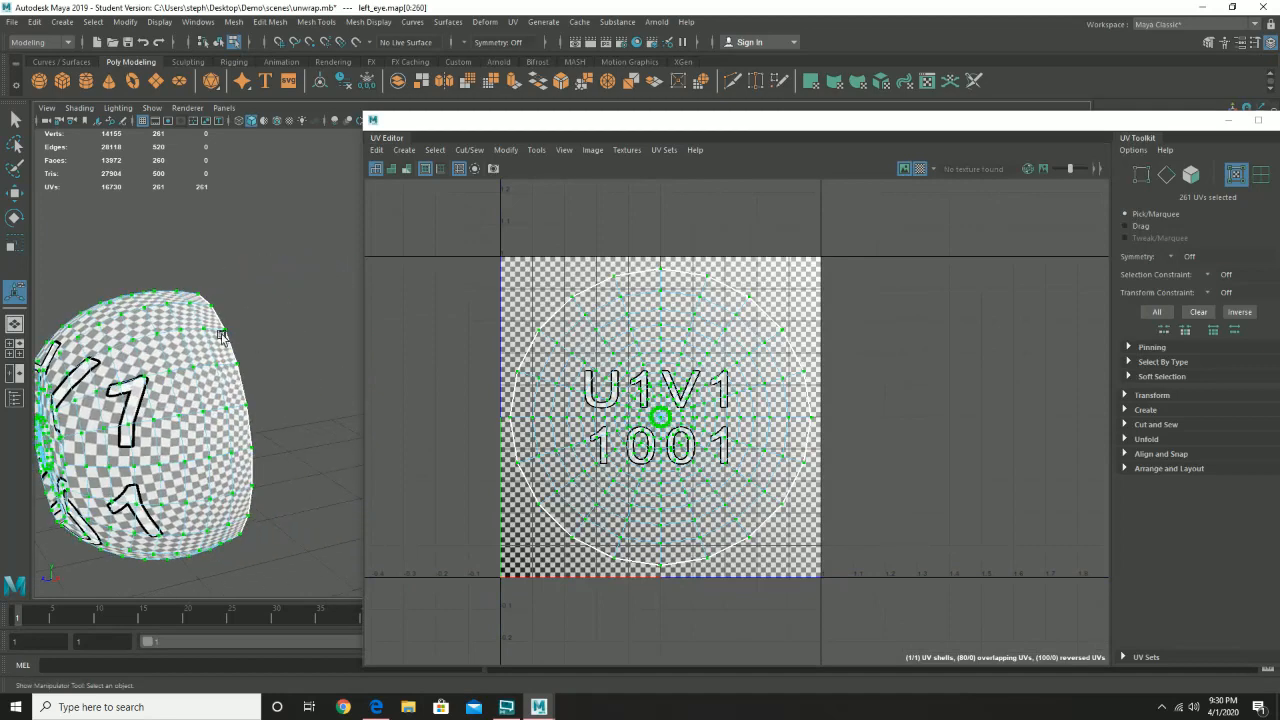
right_click_drag(205, 400, 265, 397, "alt")
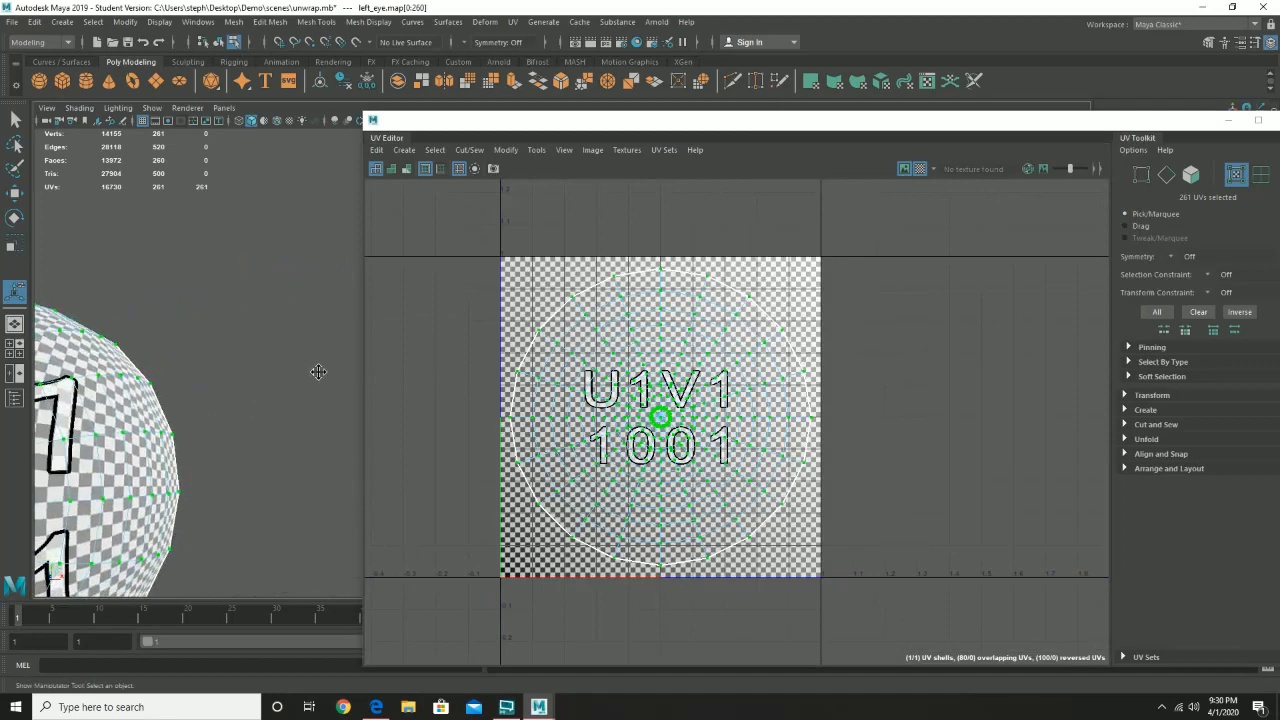
middle_click_drag(318, 372, 397, 348, "alt")
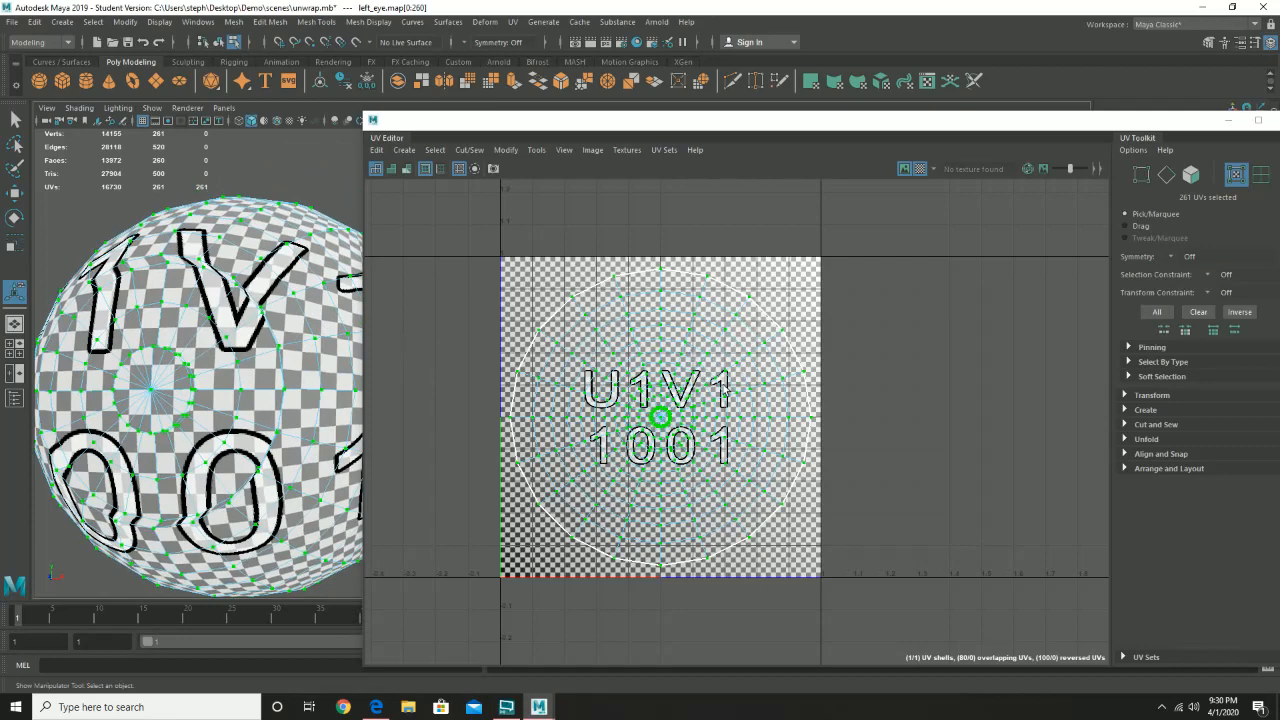
- Pick a face on the eyeball's front to locate it in the unfolded UV shell, and hide the checker map
right_click(185, 246)
left_click(184, 280)
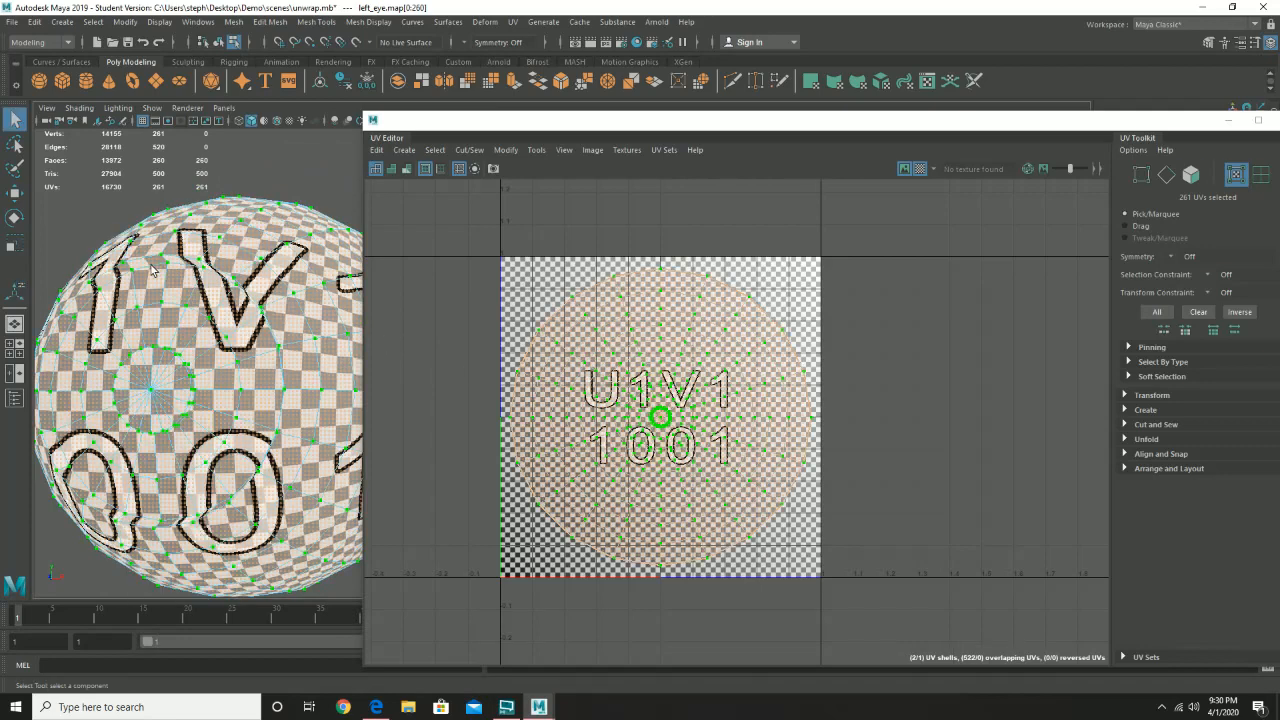
left_click(164, 262)
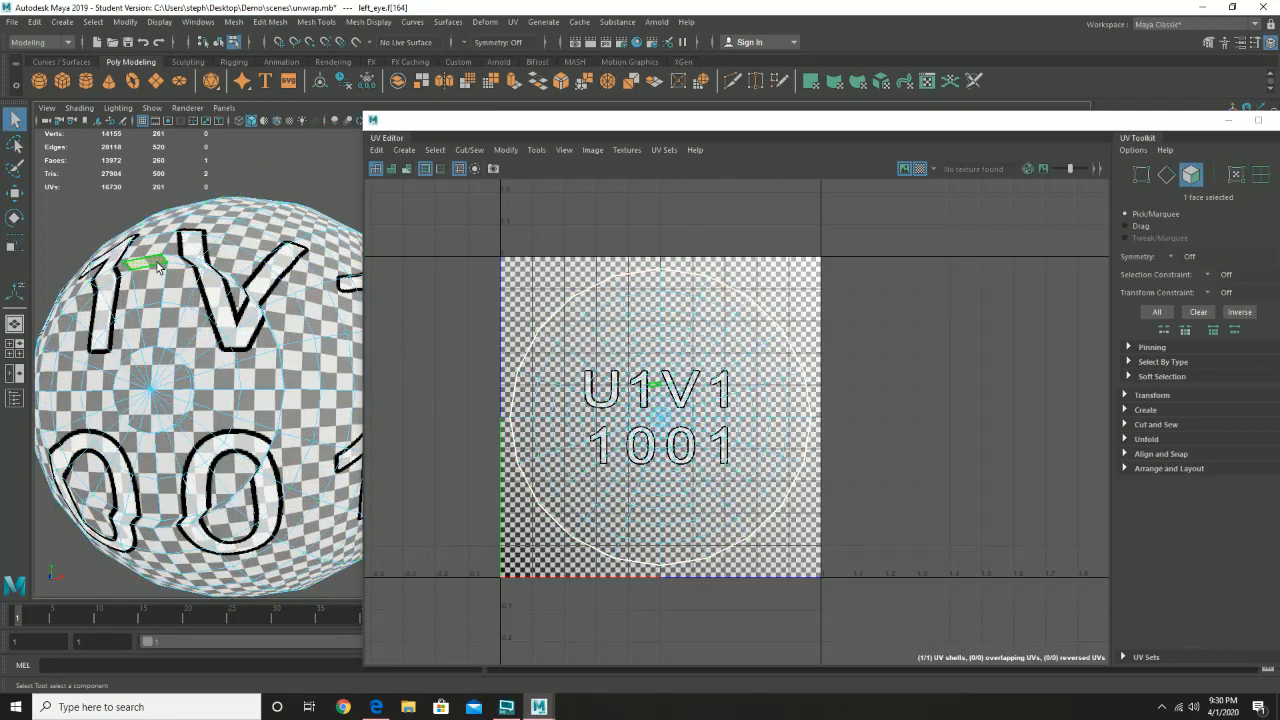
left_click(262, 283)
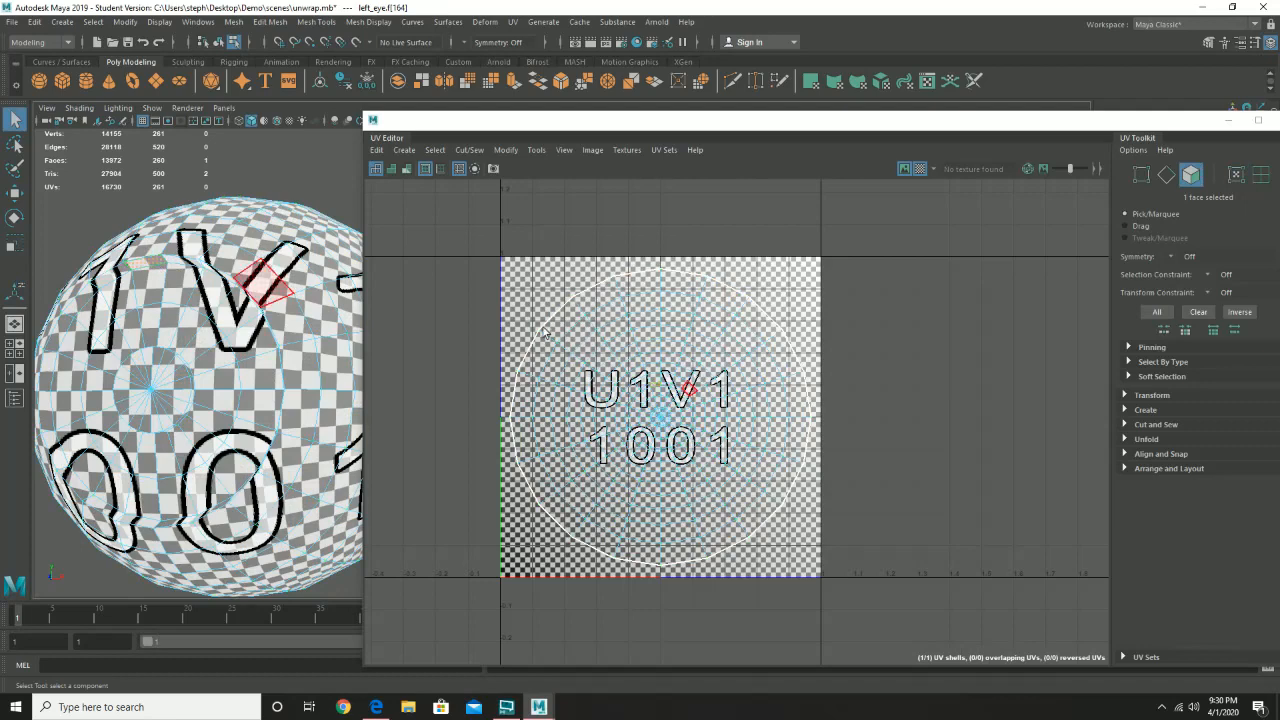
left_click(919, 168)
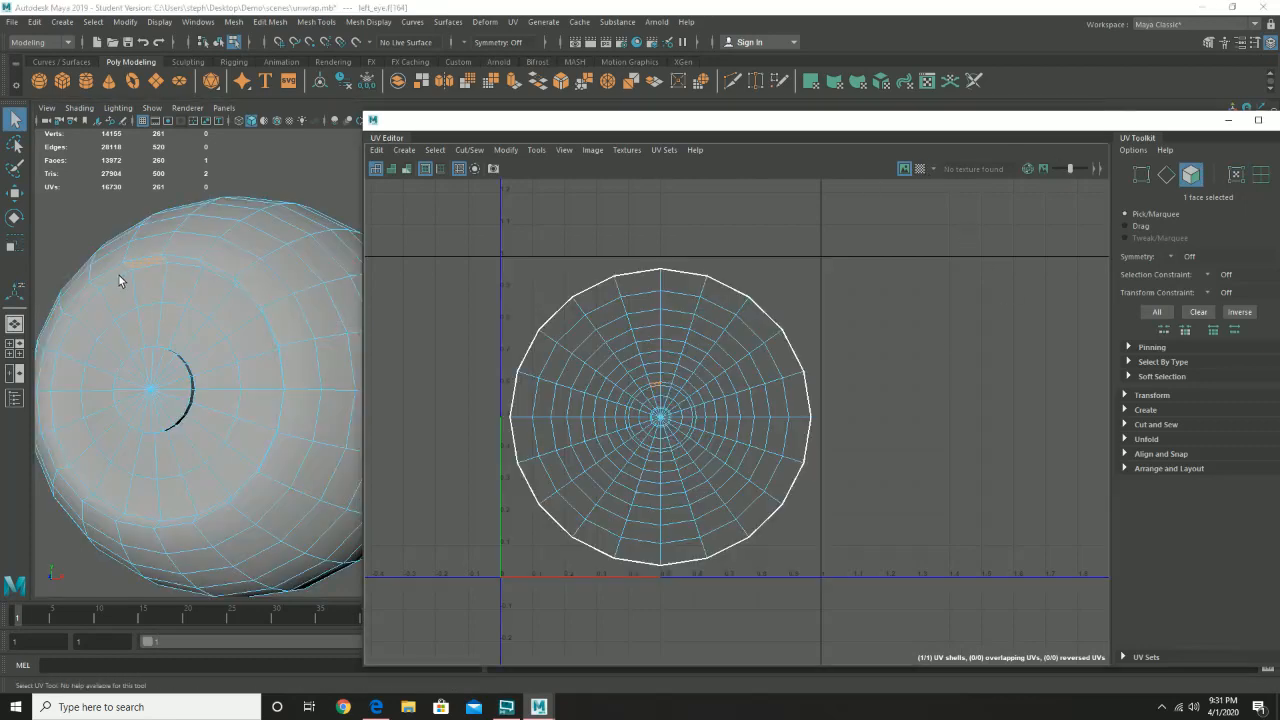
scroll(605, 370, "up", 5)
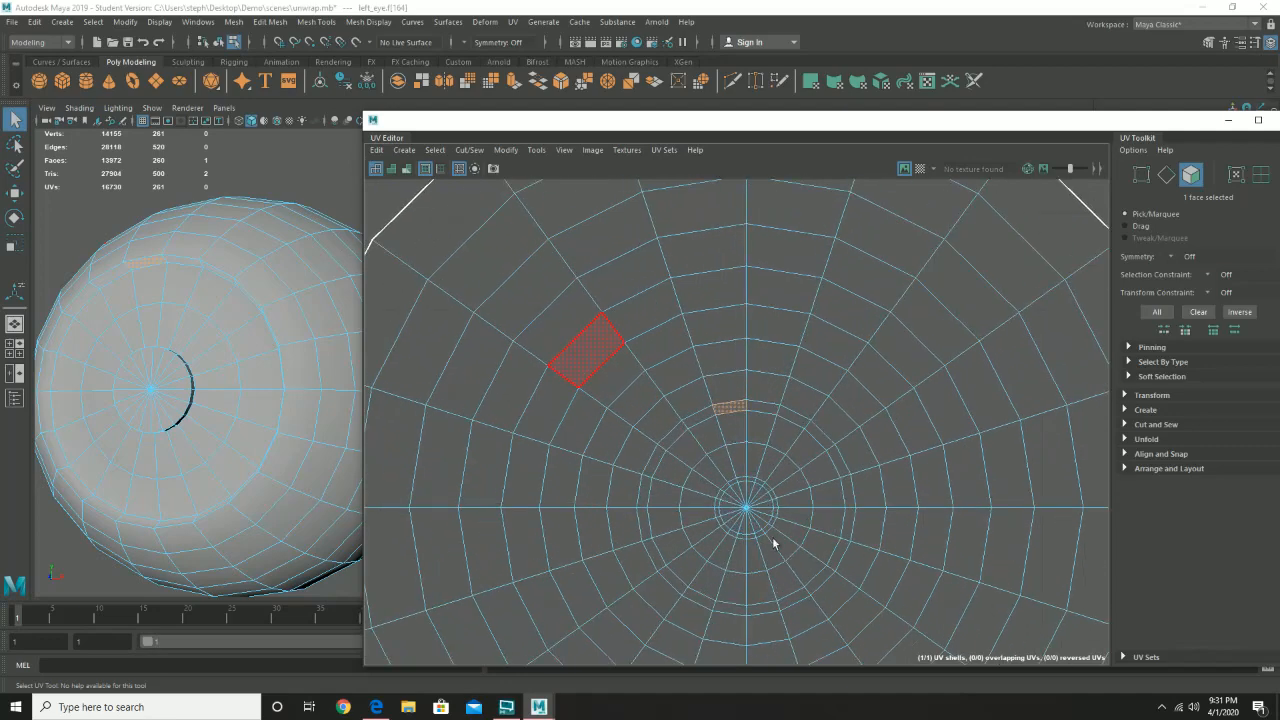
middle_click_drag(763, 493, 654, 381, "alt")
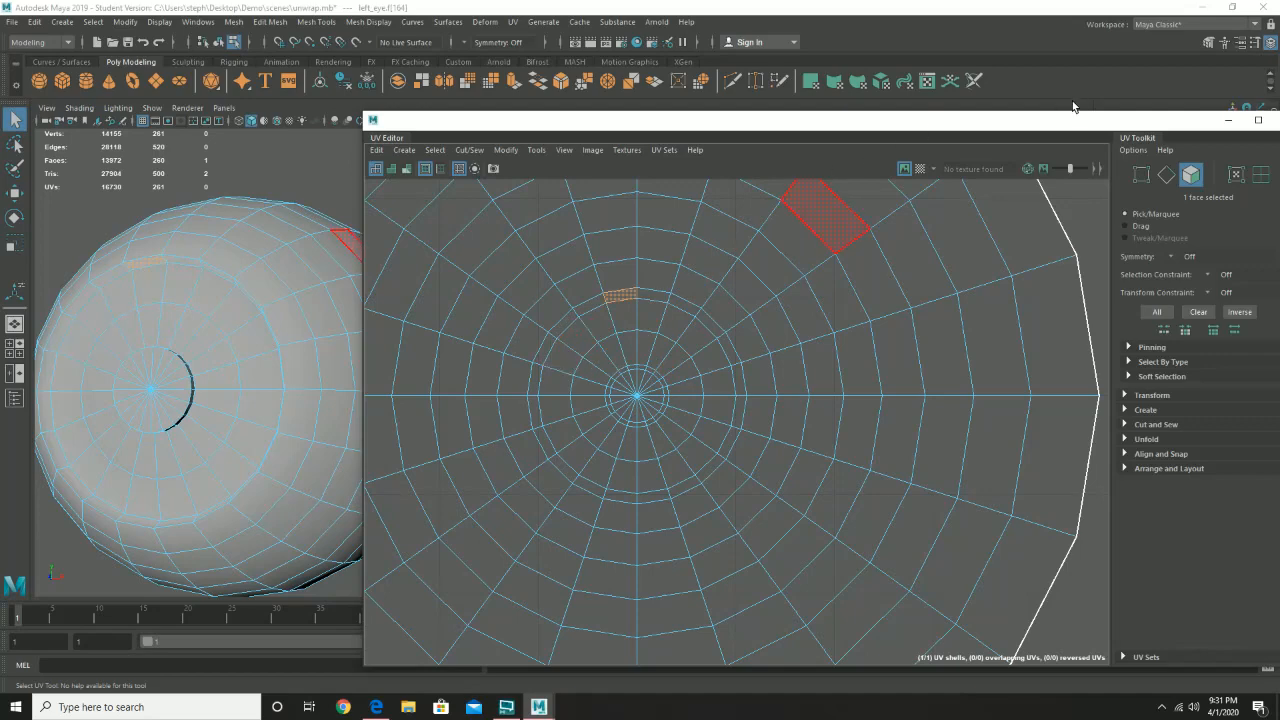
scroll(894, 443, "down", 4)
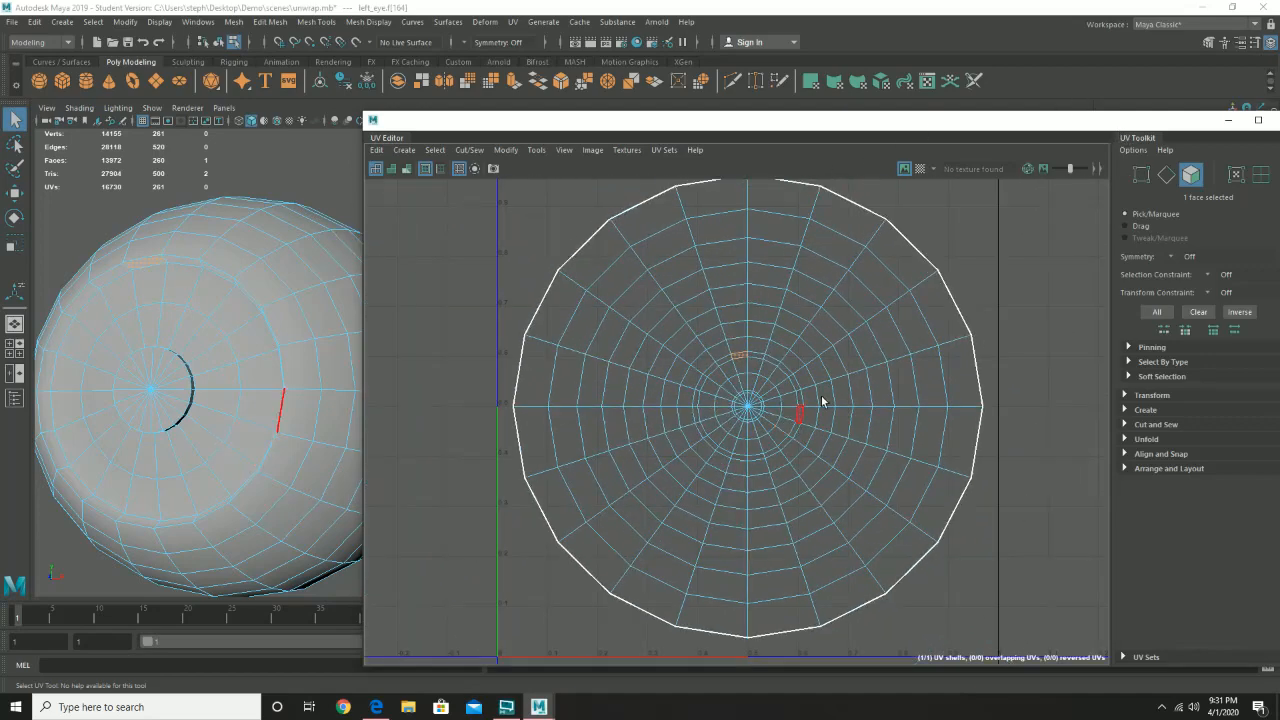
- Close the UV Editor and the Unfold options, and return the eyeball to object selection
left_click_drag(1144, 121, 1003, 117)
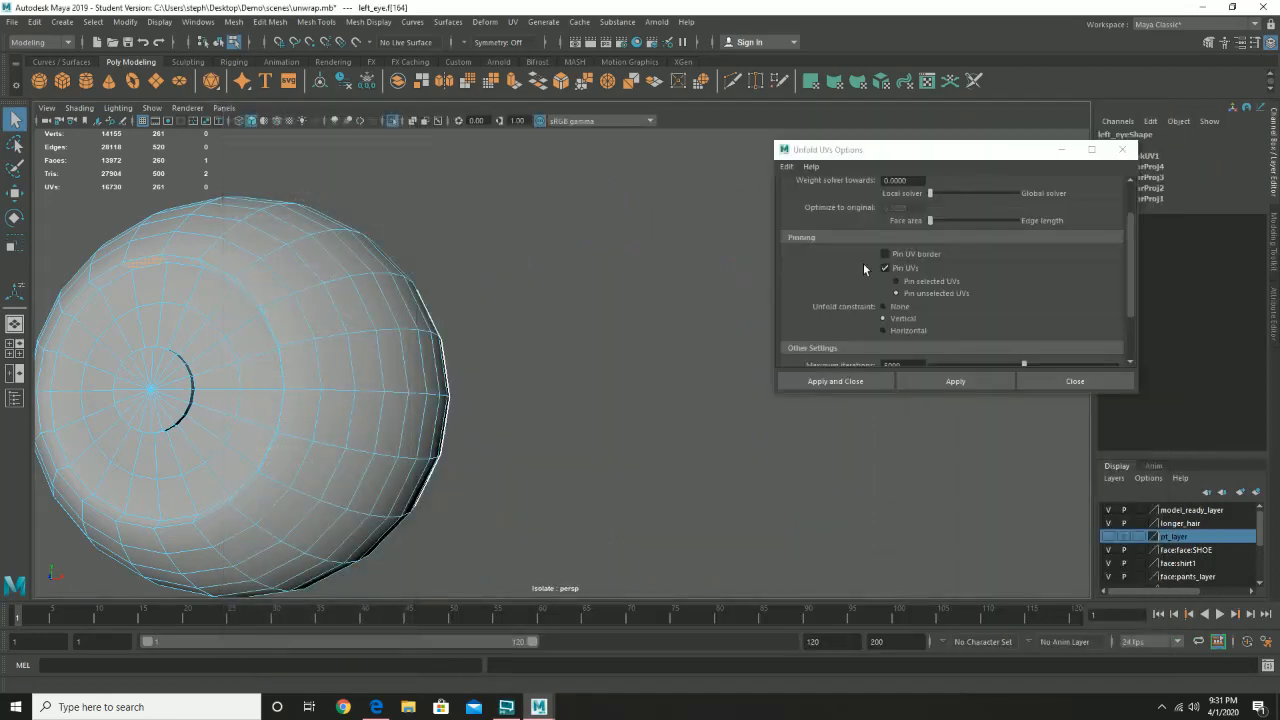
left_click(1072, 381)
scroll(566, 417, "down", 5)
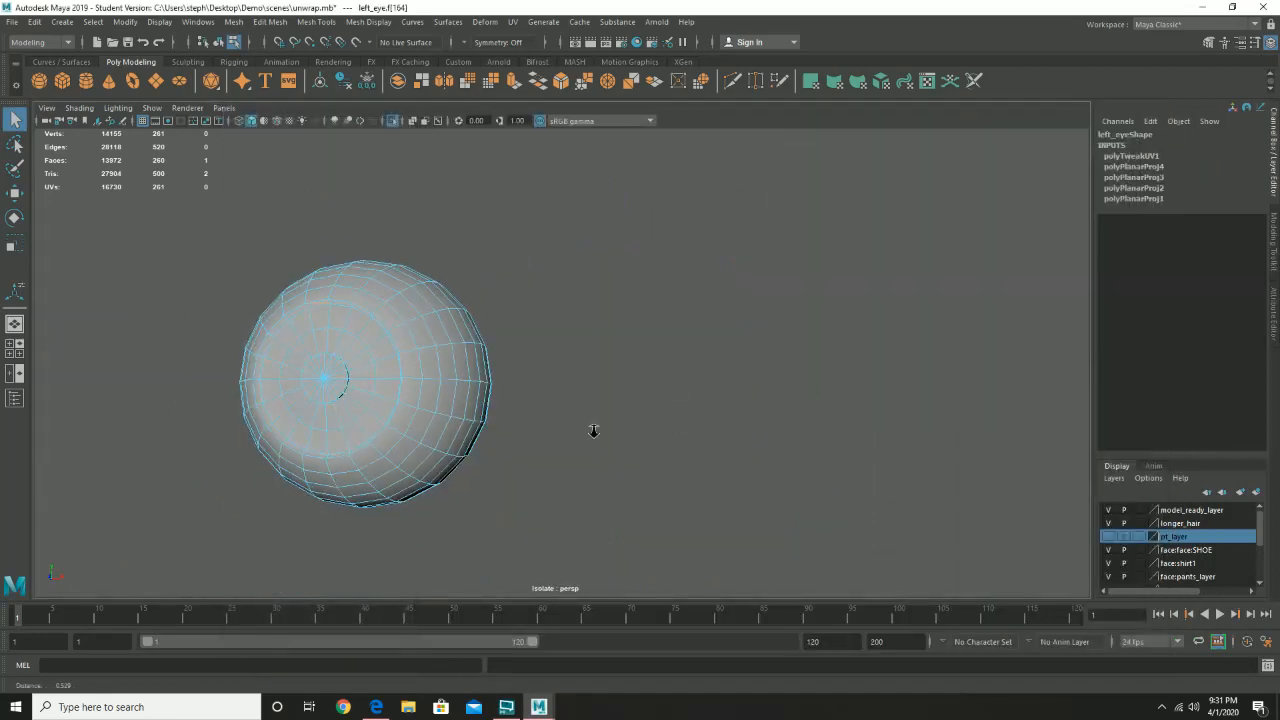
left_click_drag(594, 431, 473, 412, "alt")
scroll(473, 412, "up", 4)
right_click_drag(472, 359, 515, 320)
left_click_drag(444, 386, 557, 348, "alt")
- Delete the construction history of the left eyeball
left_click(34, 21)
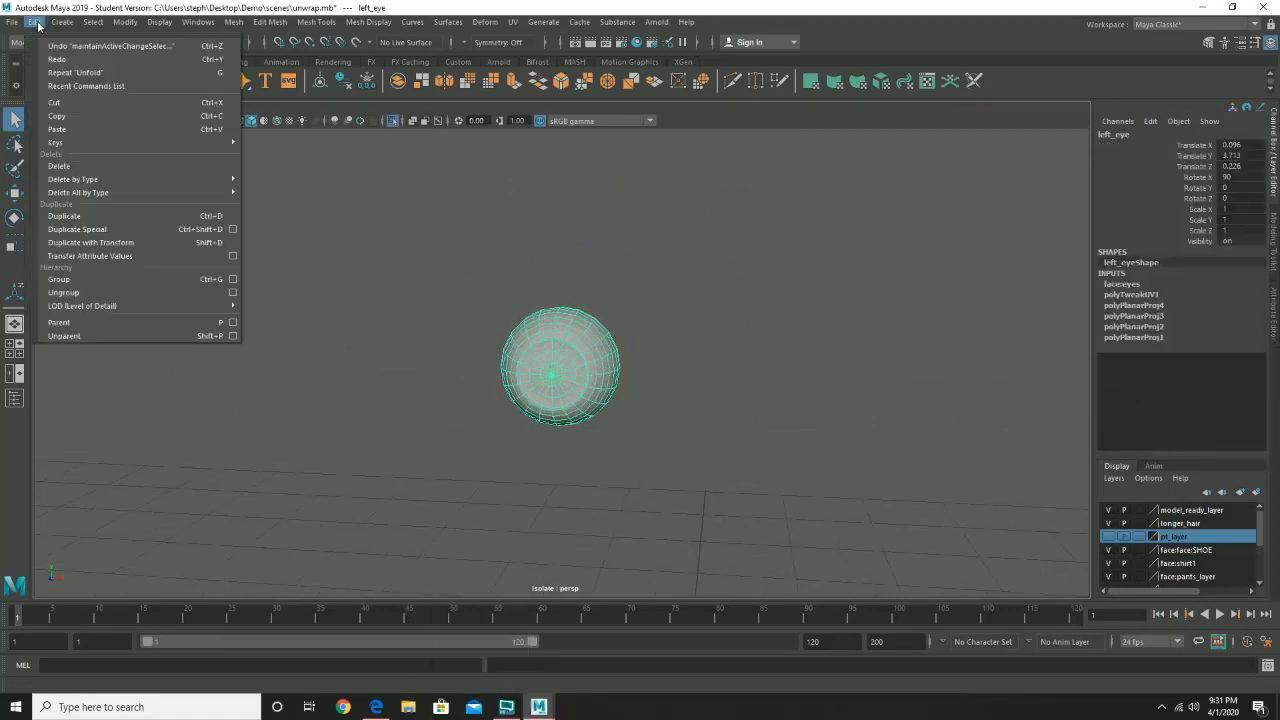
mouse_move(121, 179)
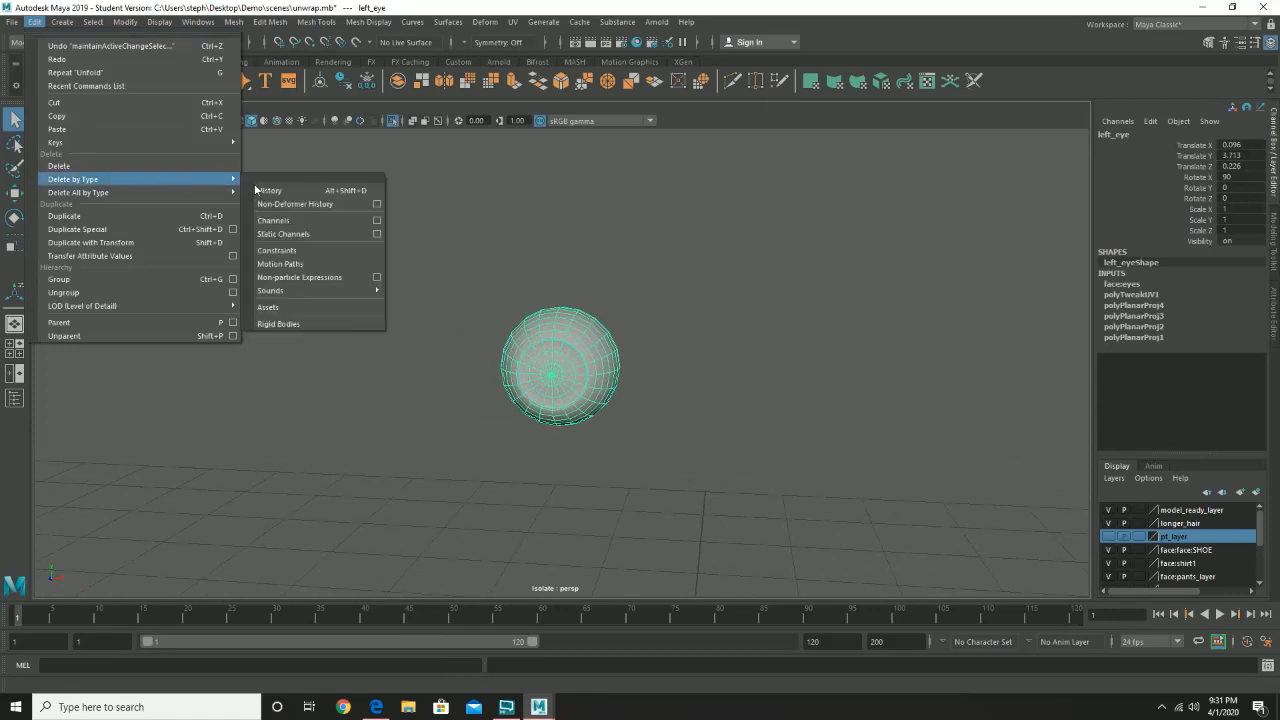
left_click(283, 195)
right_click_drag(306, 200, 434, 277, "alt")
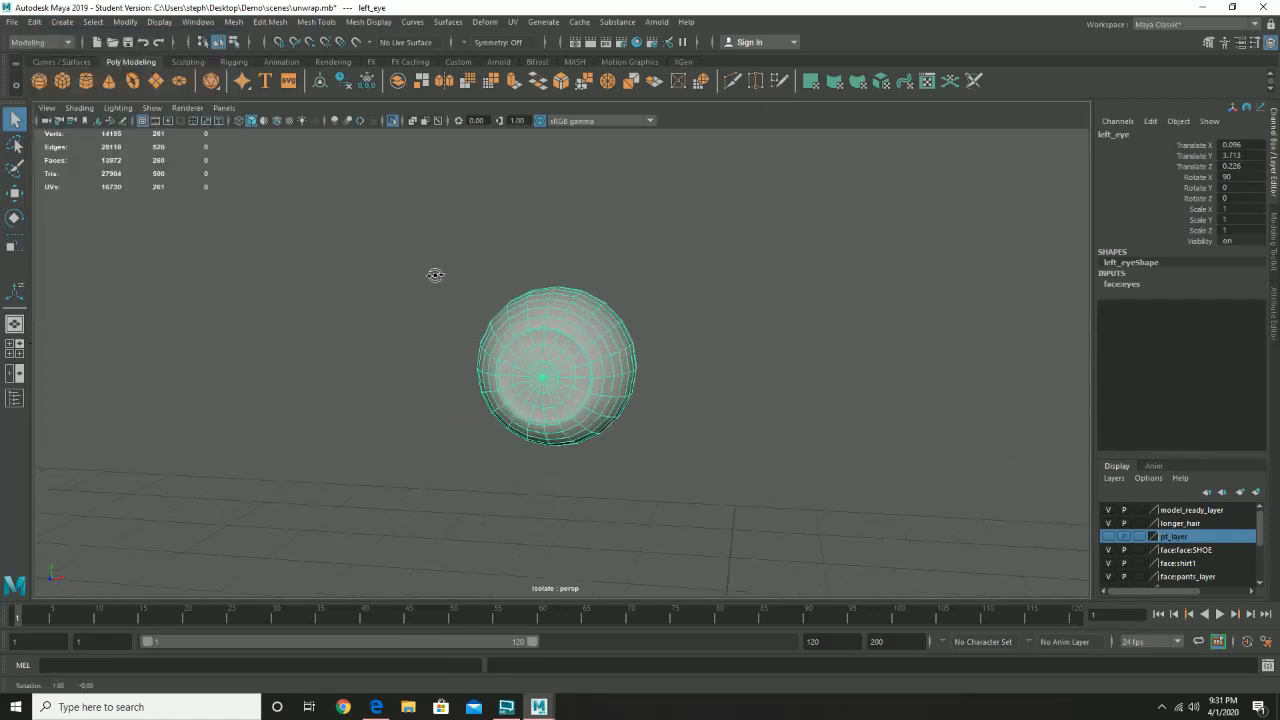
- Turn off the isolated view to show the whole character around the left eyeball
left_click(152, 108)
mouse_move(182, 132)
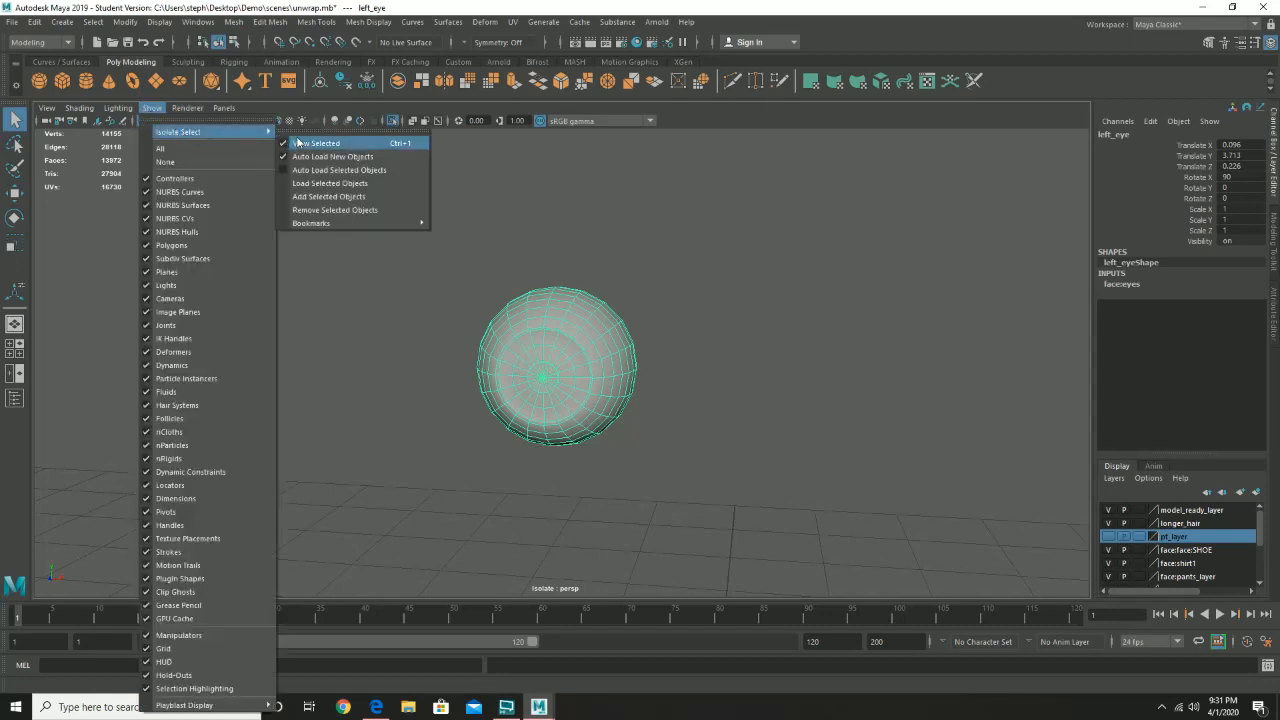
left_click(312, 146)
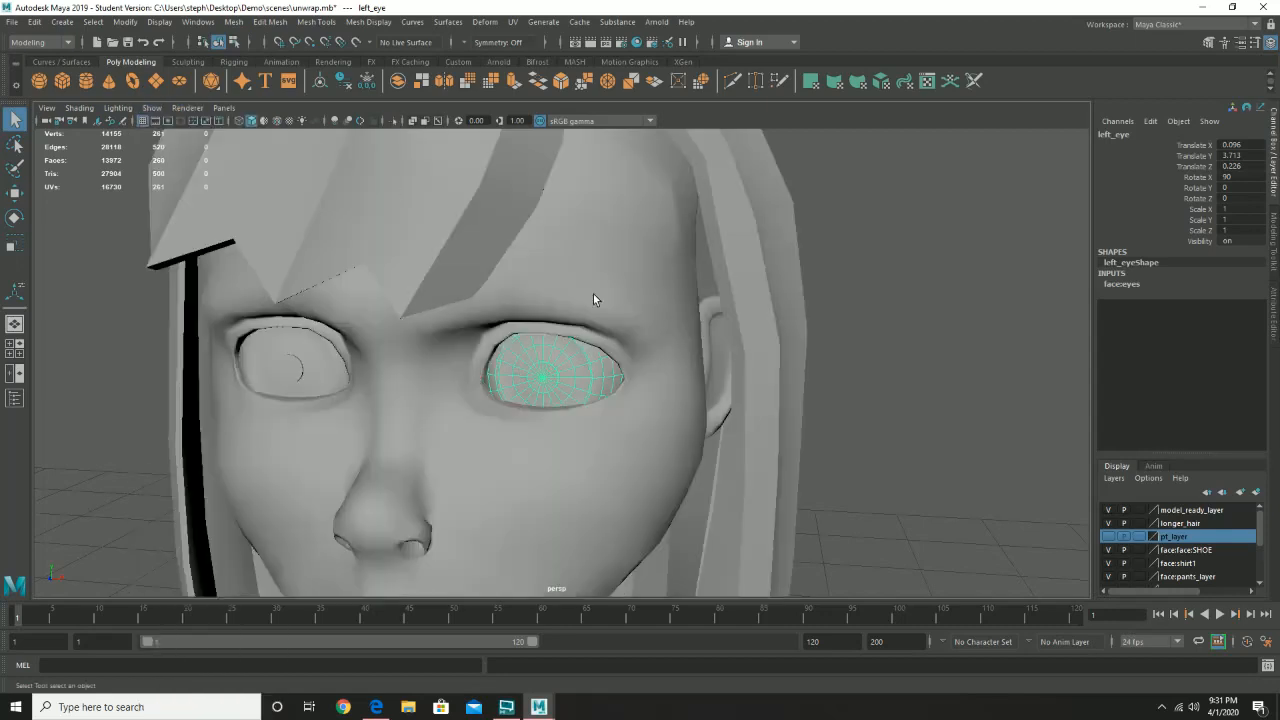
mouse_move(472, 336)
left_mouse_down("alt")
mouse_move(508, 335)
mouse_move(472, 340)
left_mouse_up("alt")
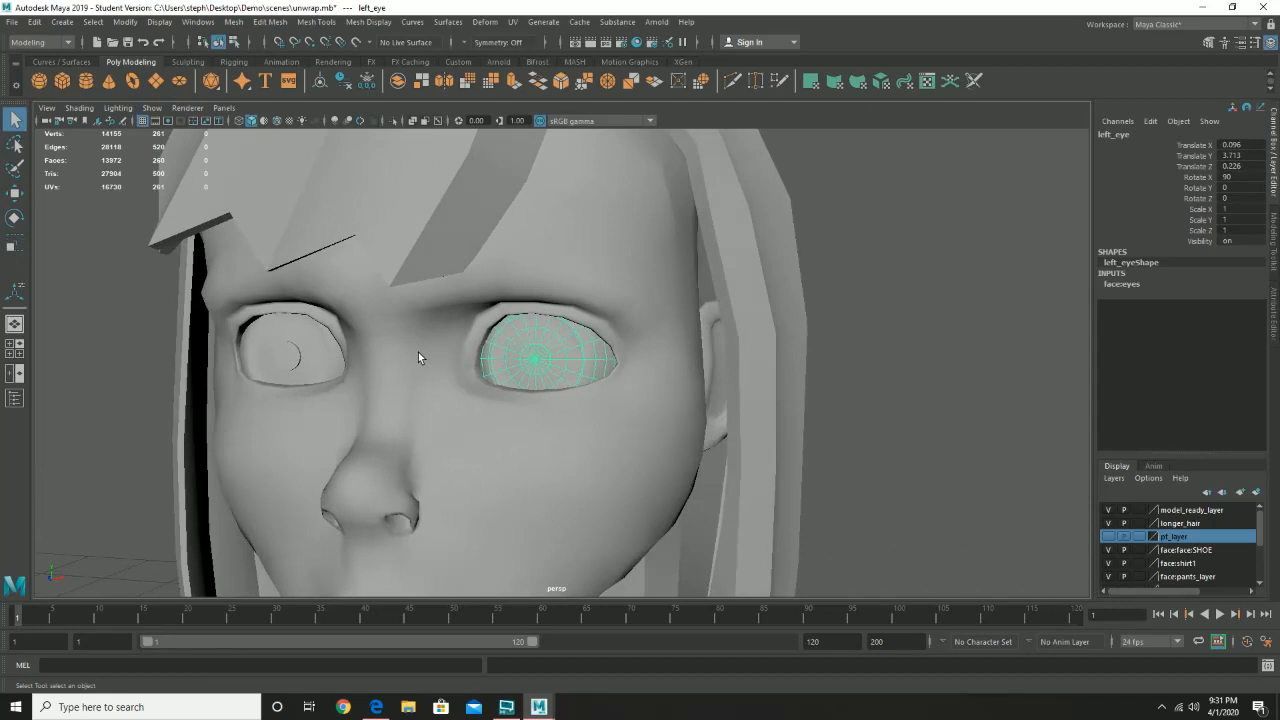
- Delete the character's right eyeball and duplicate the unwrapped left eyeball
left_click(326, 358)
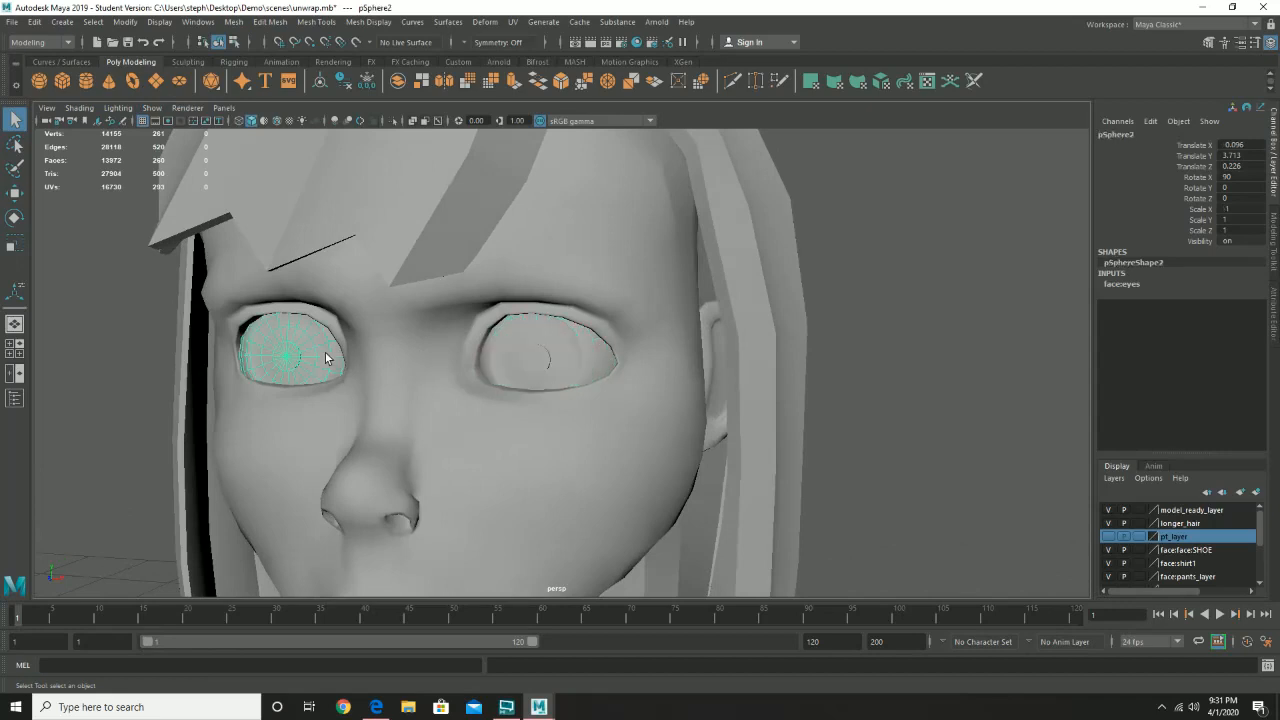
key("Delete")
left_click(520, 362)
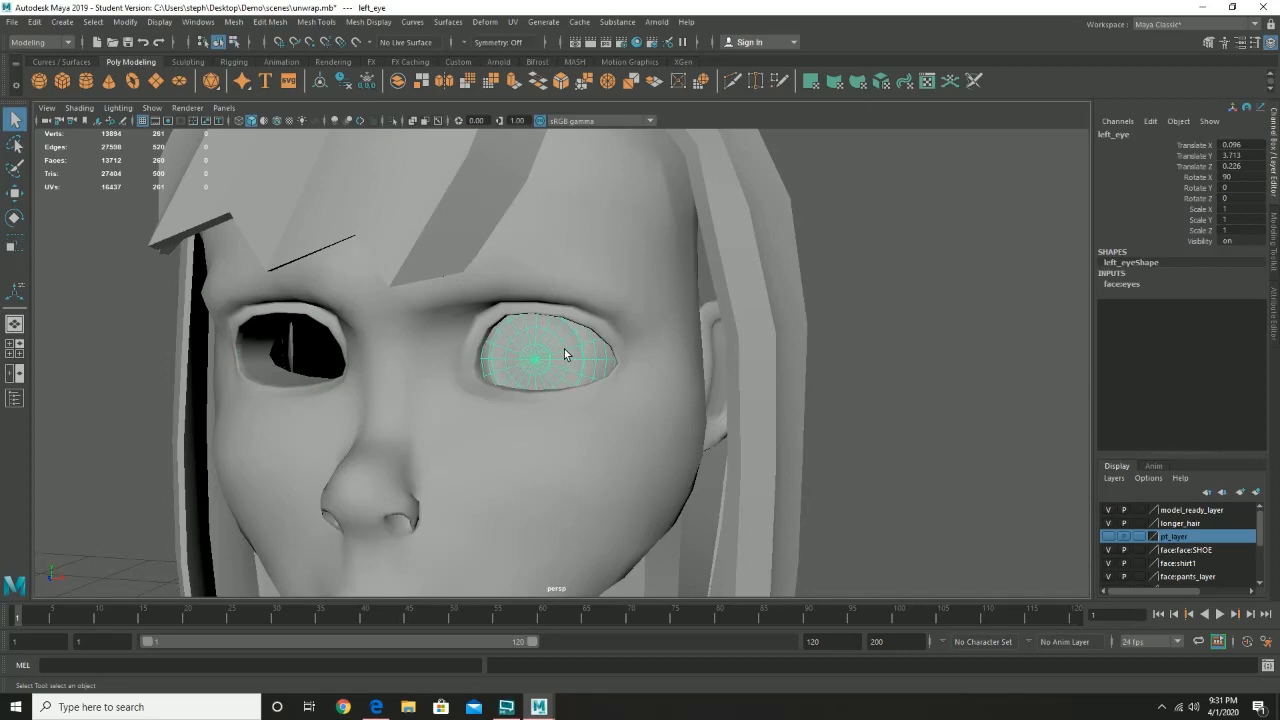
key("ctrl+d")
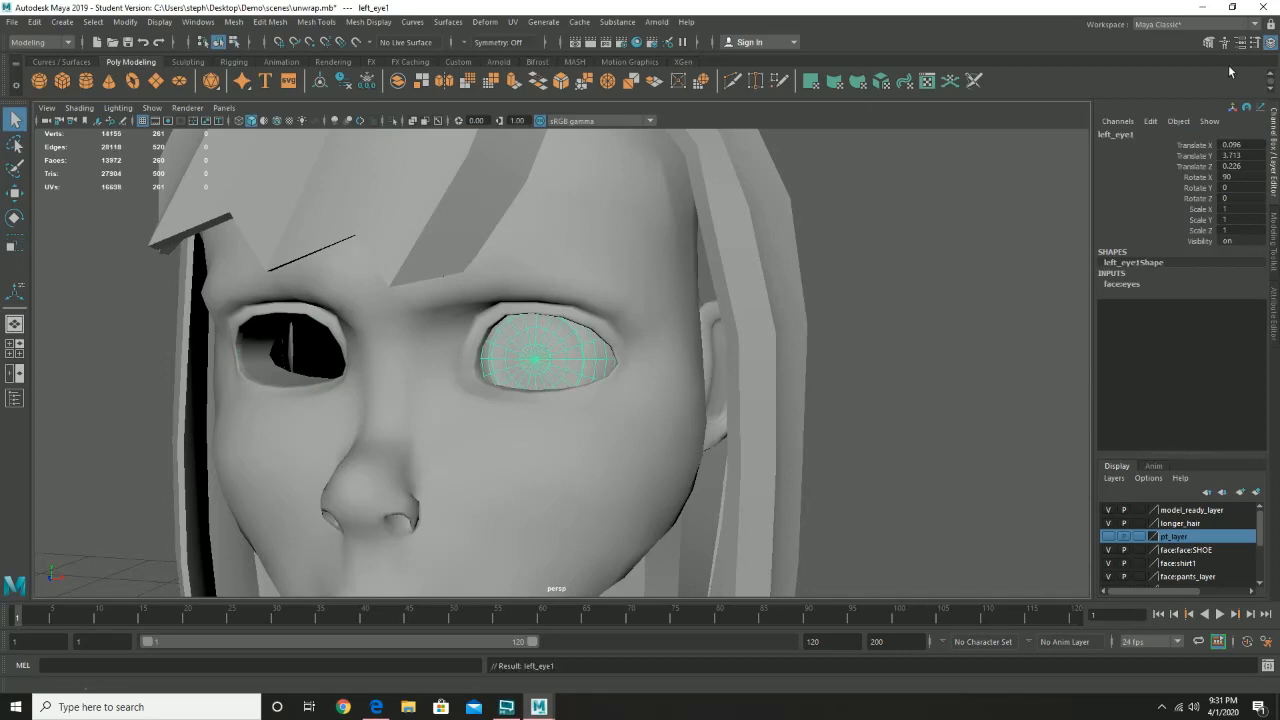
- Move the duplicated eyeball into the empty right socket by setting its world X position to -2.93
left_click(1208, 46)
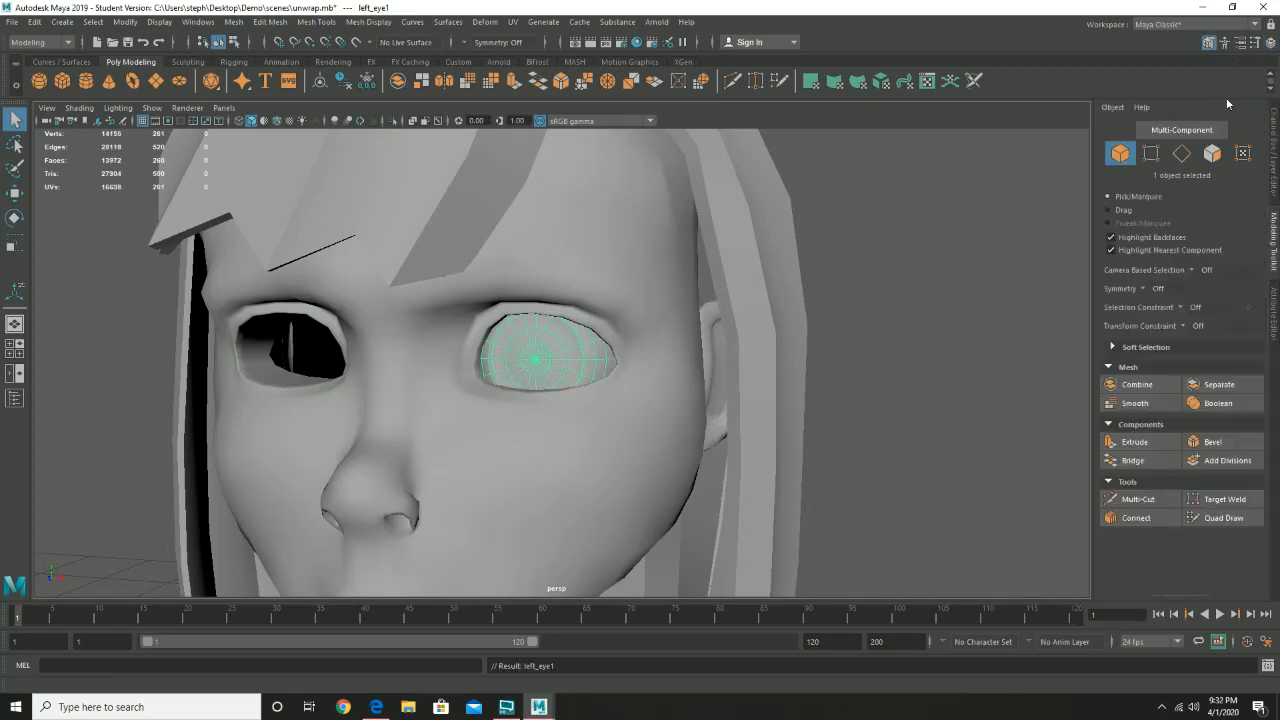
key("w")
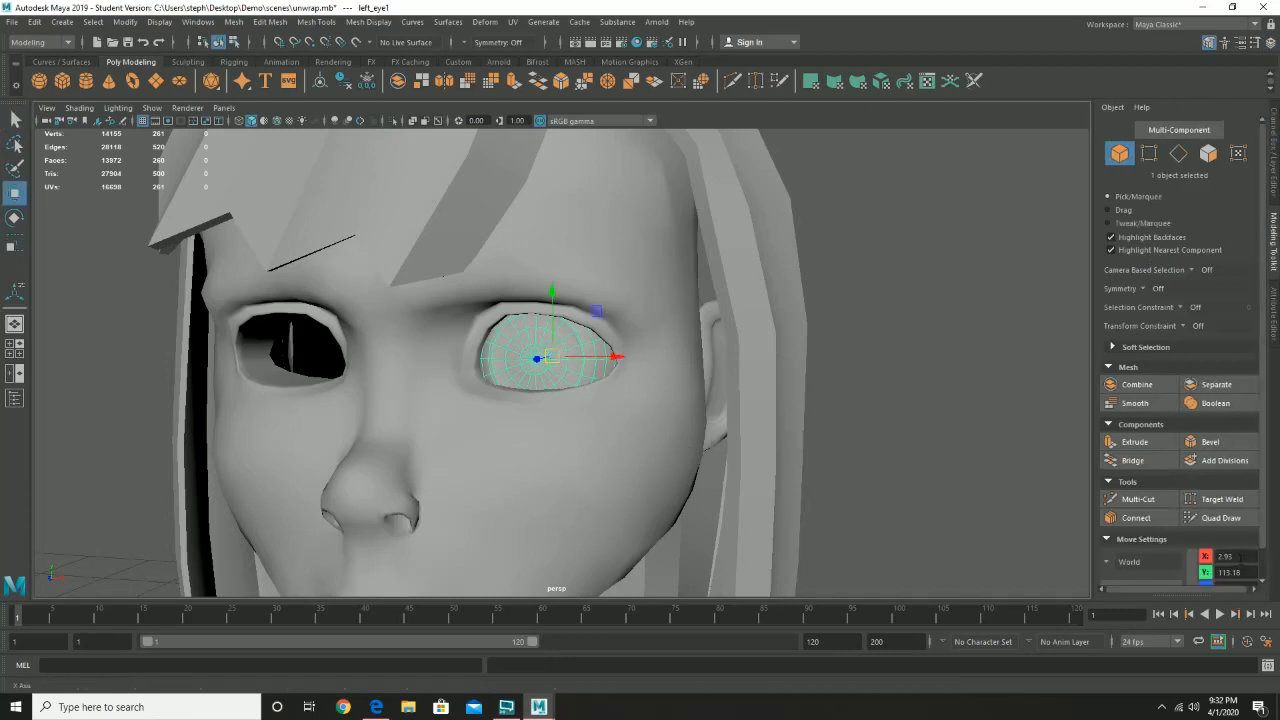
left_click(1230, 556)
key("Return")
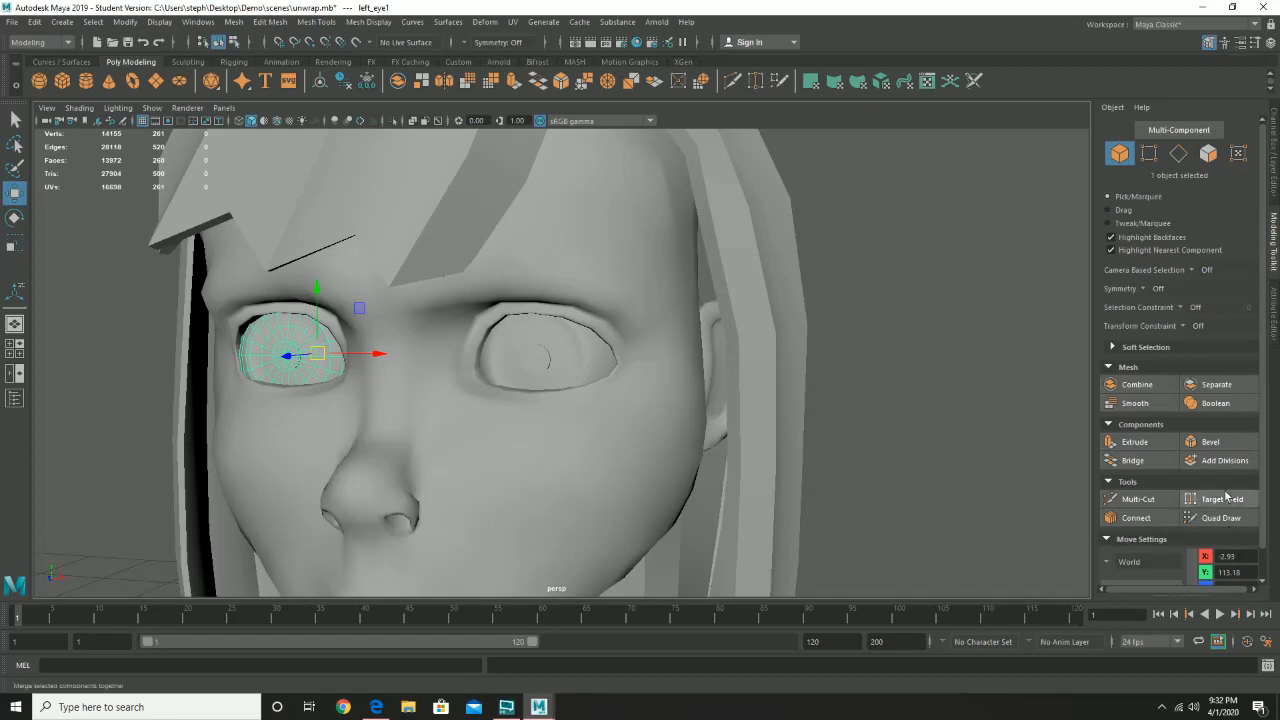
- Bring the character's torso into view and select the shirt mesh
scroll(871, 380, "down", 8)
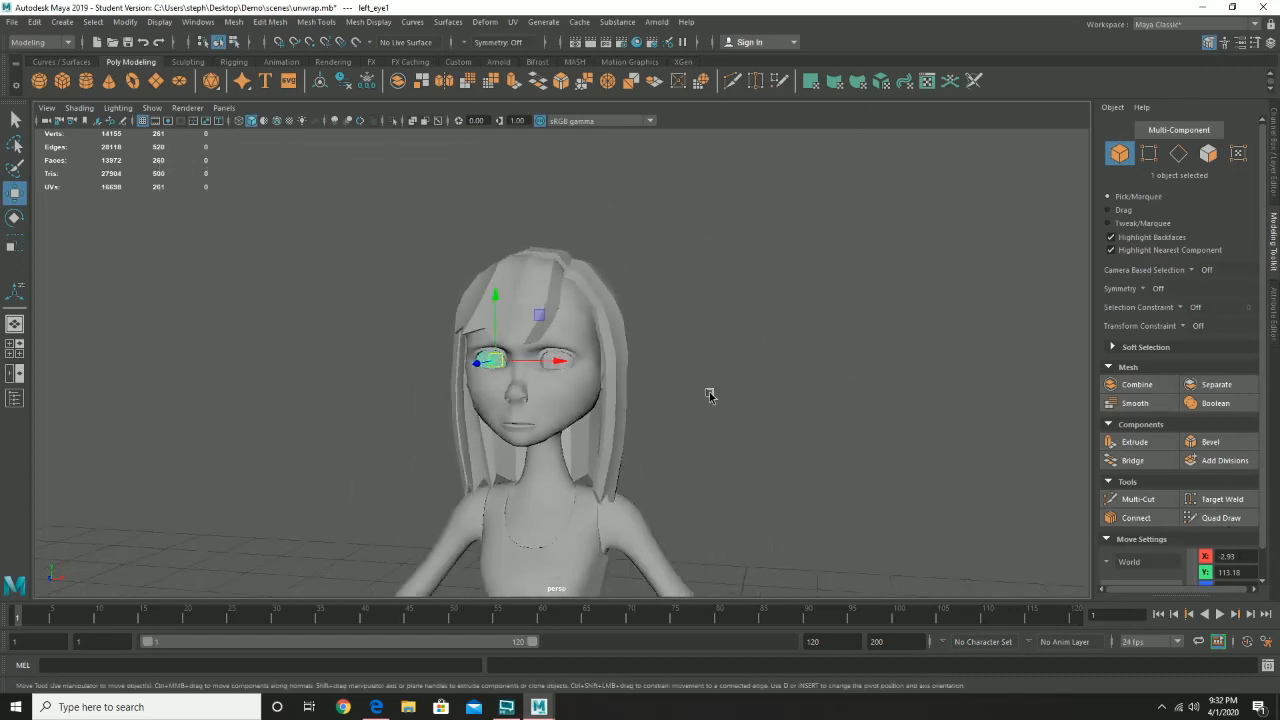
middle_click_drag(709, 392, 791, 231, "alt")
left_click_drag(804, 272, 571, 292, "alt")
right_click_drag(571, 292, 682, 388, "alt")
left_click_drag(665, 400, 739, 441, "alt")
left_click(739, 441)
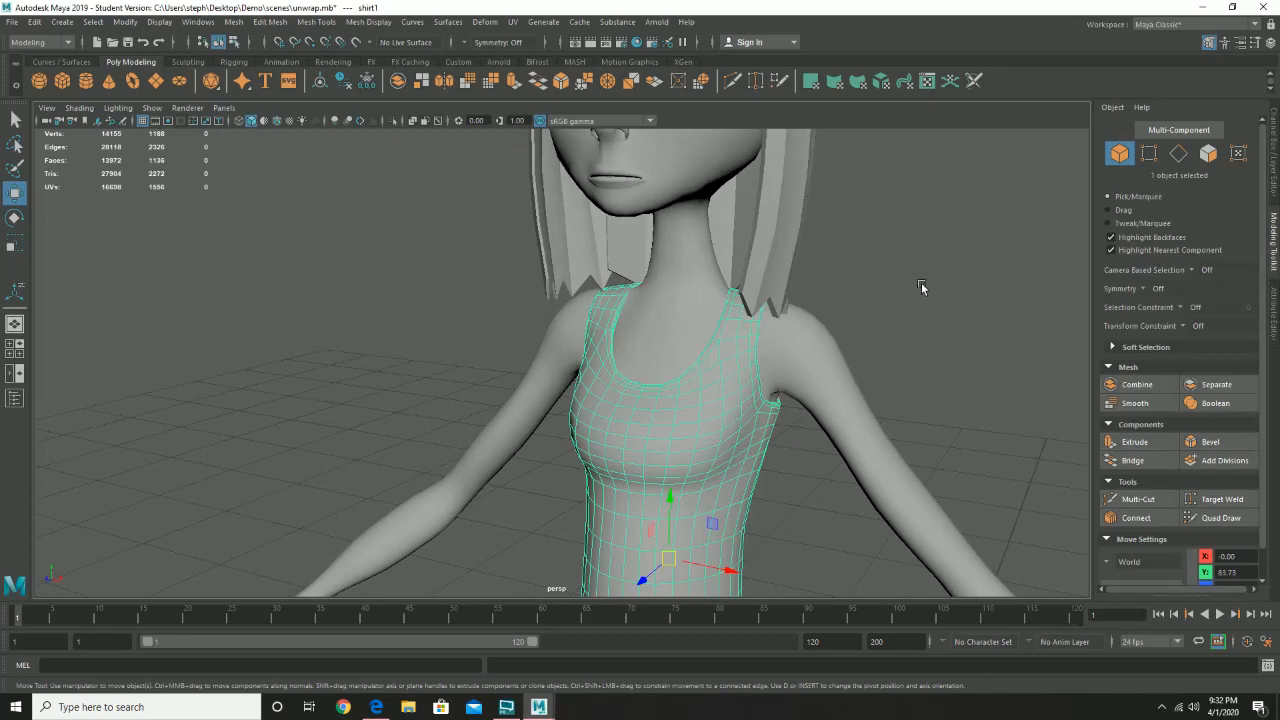
- Save the scene as a new Maya Binary file named unwraping.mb in the same scenes folder
mouse_move(921, 282)
left_mouse_down("alt")
mouse_move(834, 271)
mouse_move(926, 289)
left_mouse_up("alt")
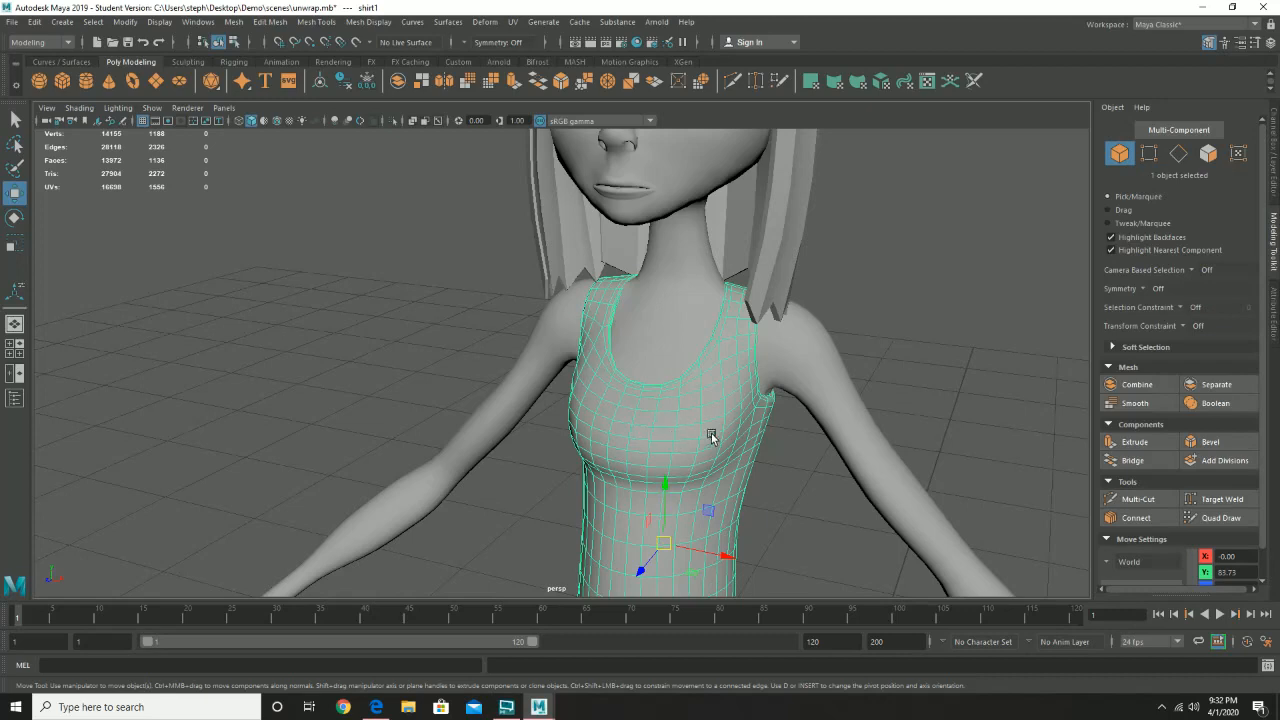
left_click(14, 22)
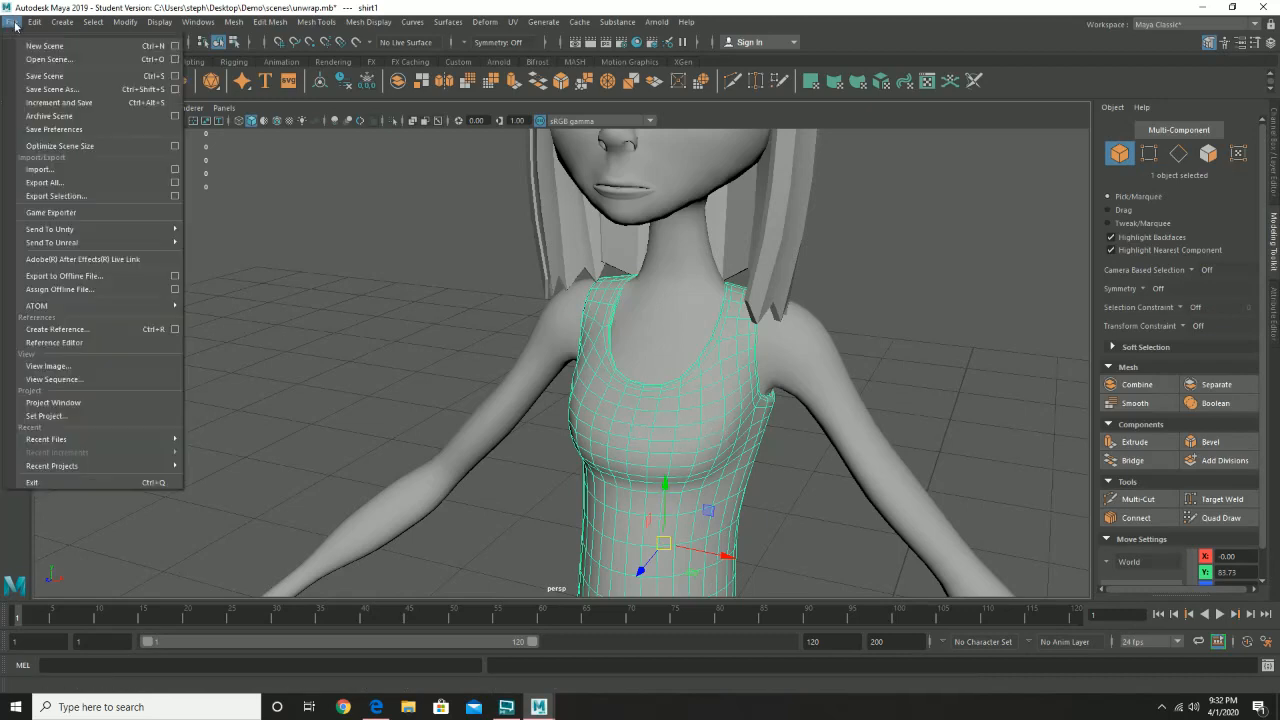
left_click(78, 90)
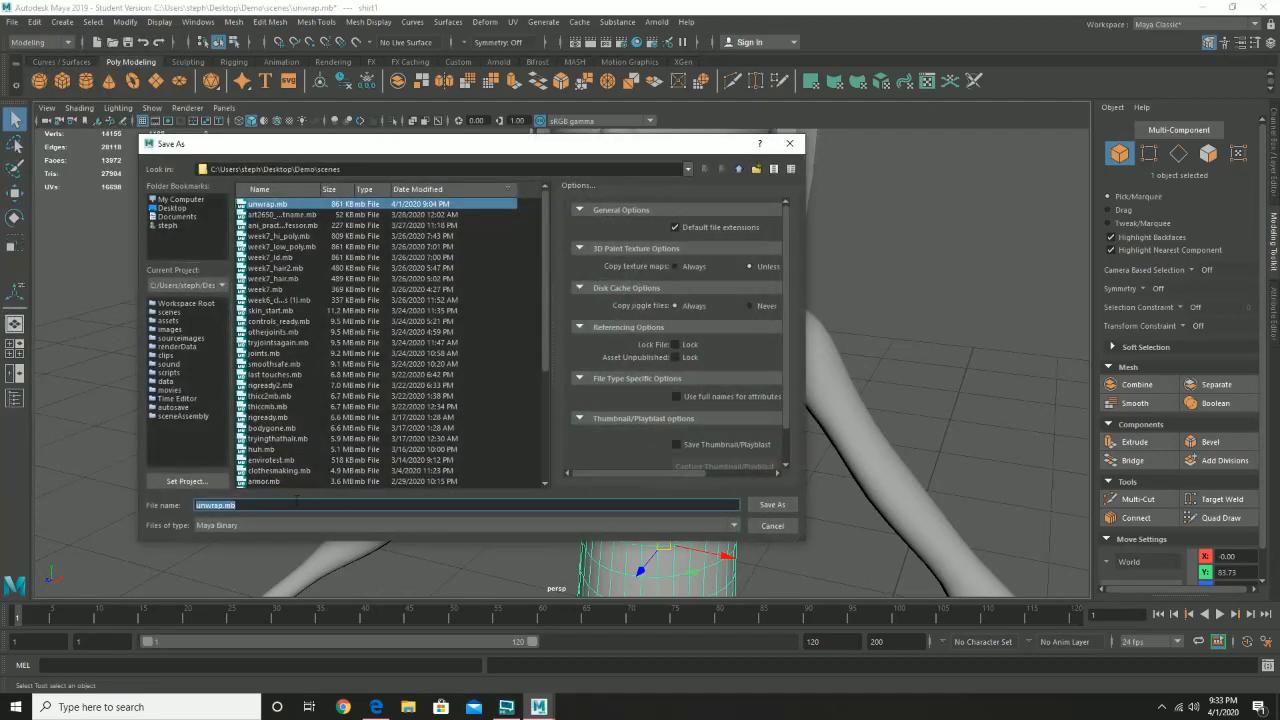
left_click(240, 506)
type("2")
key("Return")
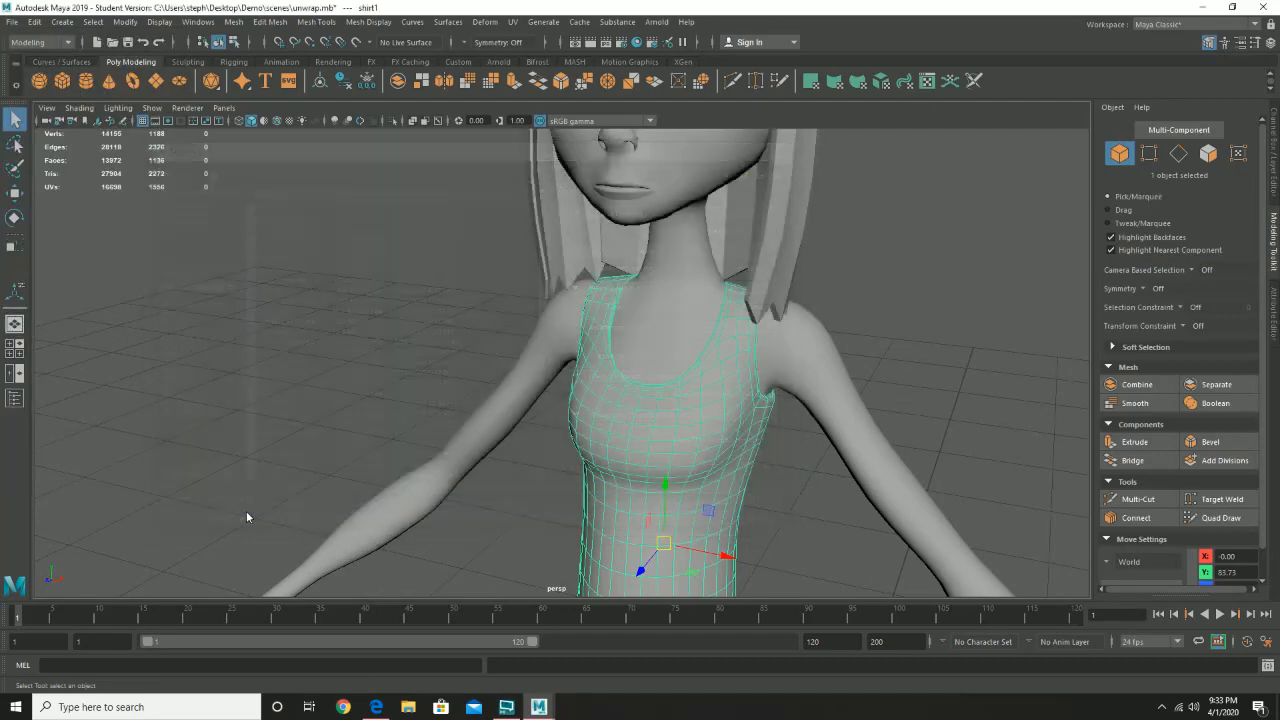
key("Return")
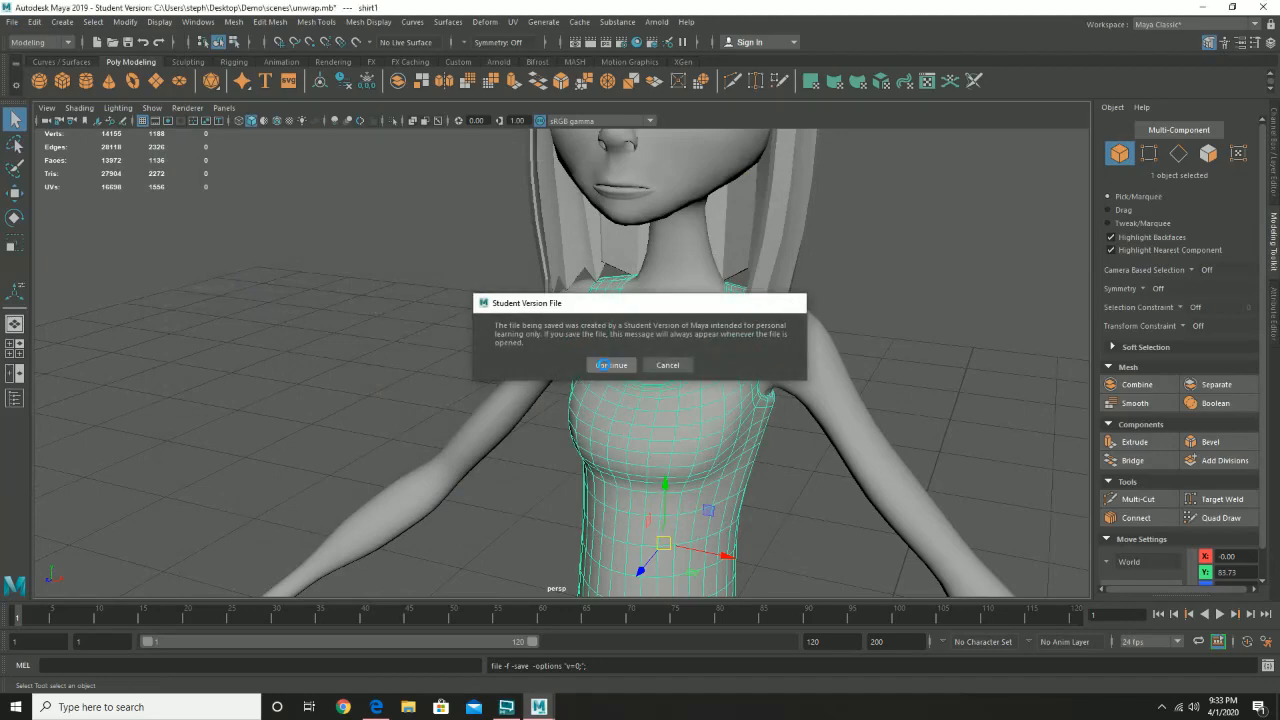
- Isolate the selected shirt so that no other part of the character is displayed
left_click_drag(825, 448, 734, 424, "alt")
right_click_drag(734, 424, 776, 319)
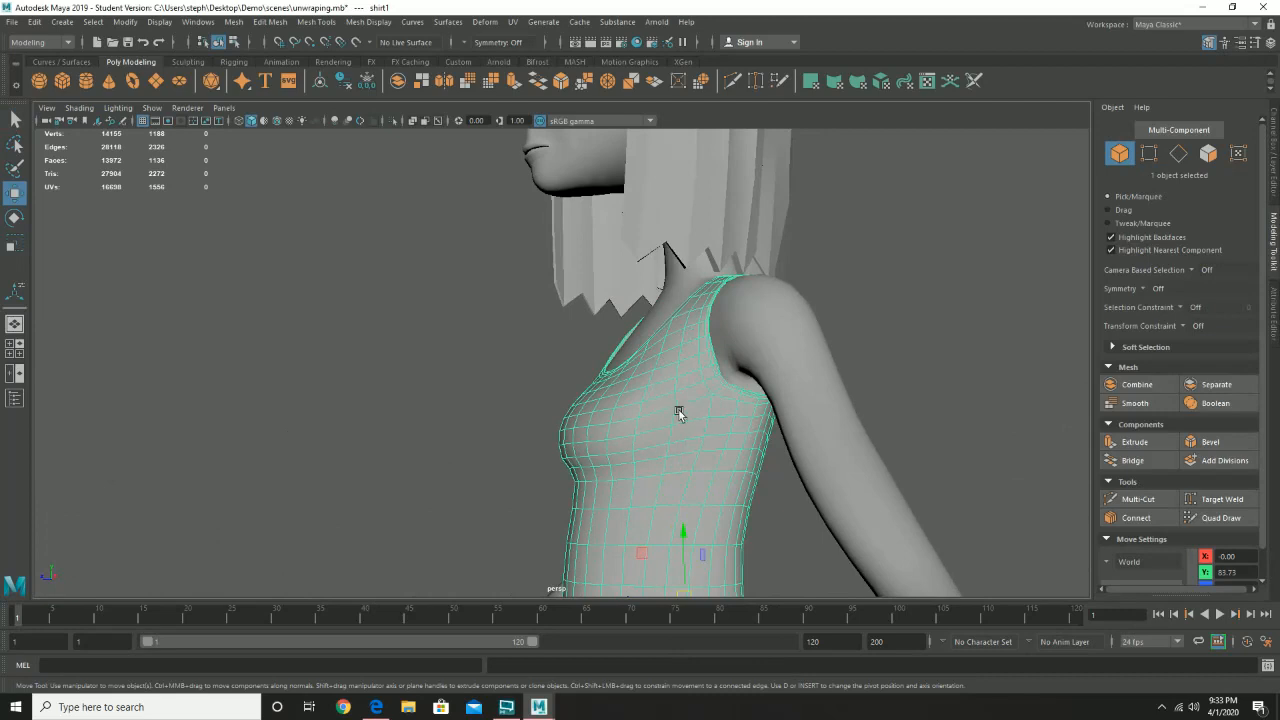
left_click(152, 108)
mouse_move(185, 133)
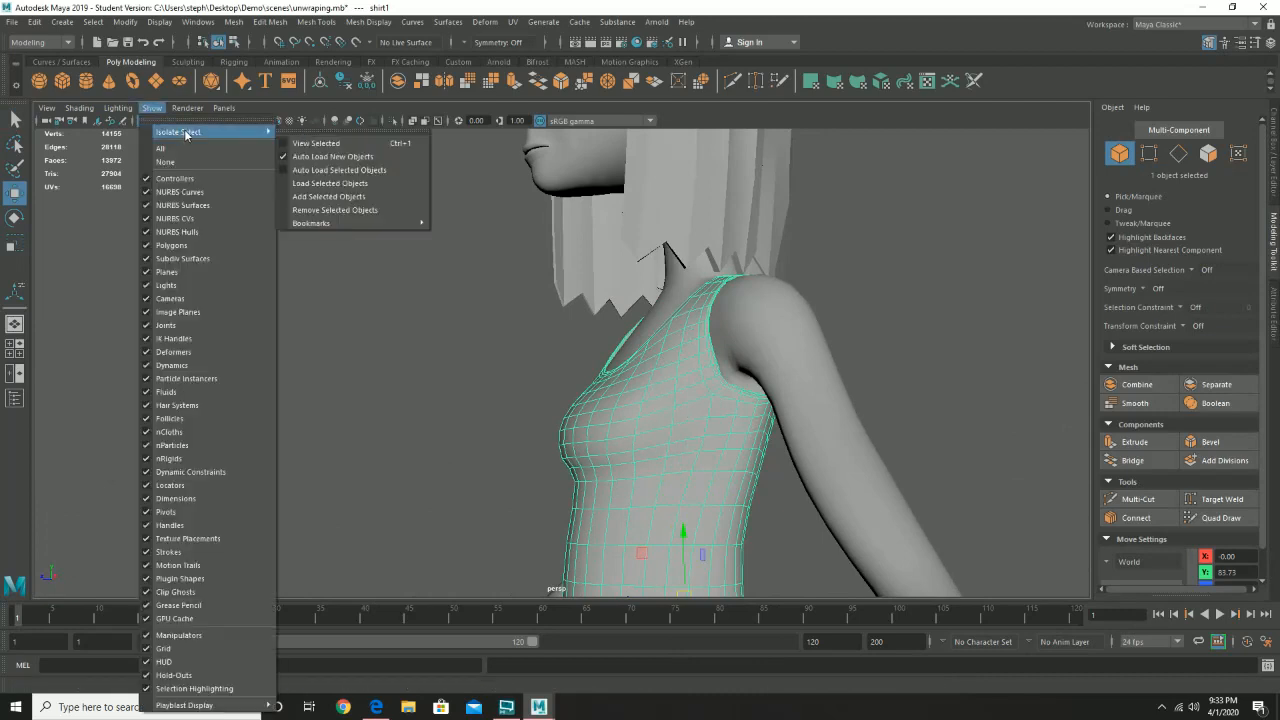
left_click(316, 143)
left_click_drag(523, 328, 560, 414, "alt")
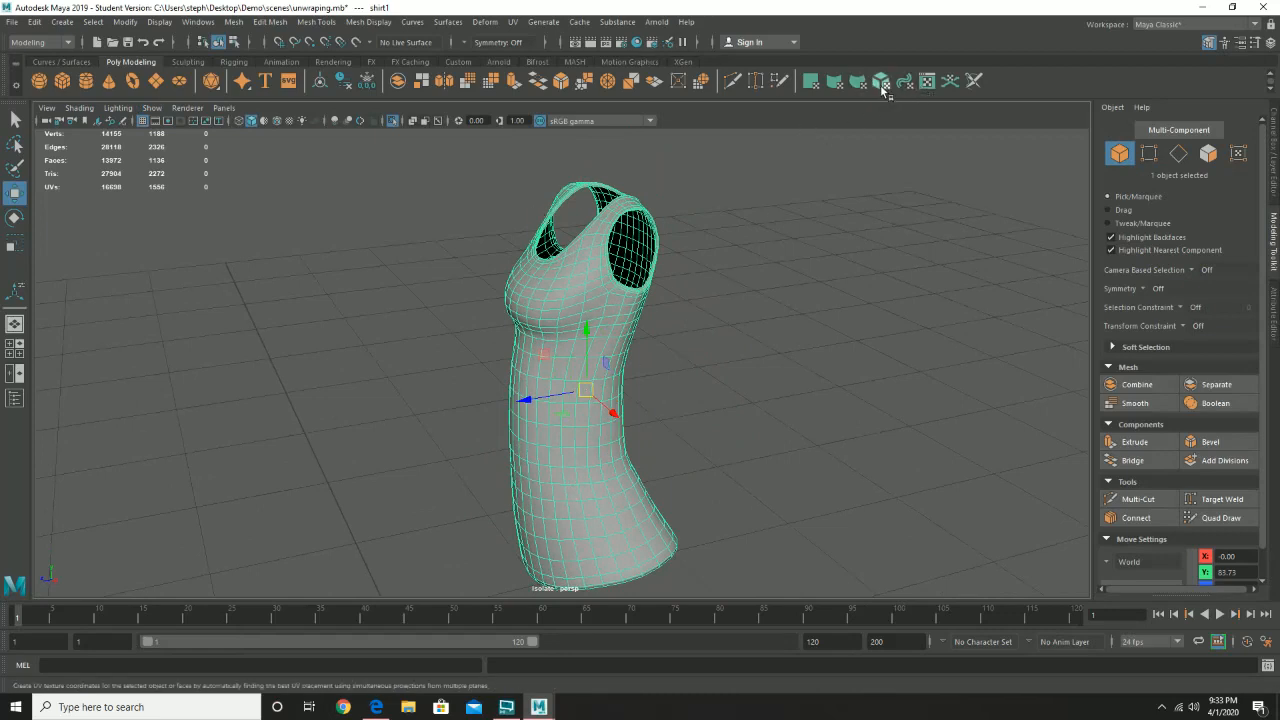
- Open the UV Editor, place it beside the 3D view and bring the isolated shirt into view next to it
left_click(511, 22)
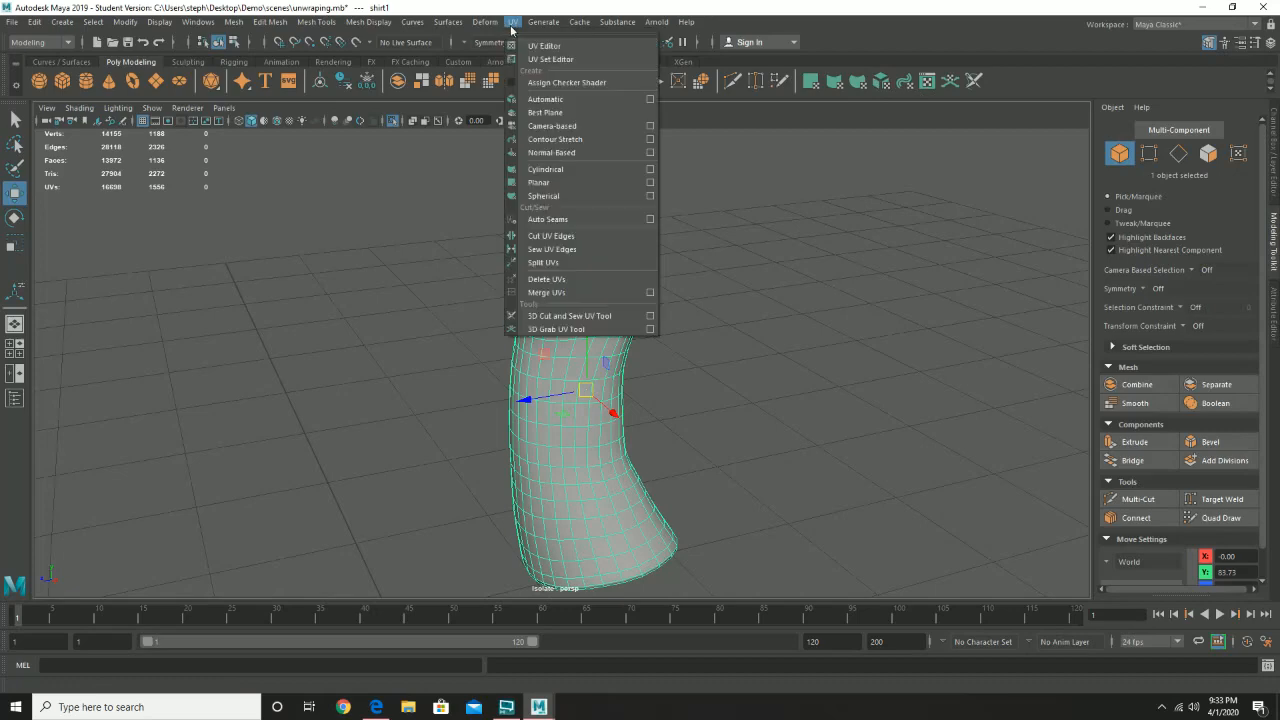
left_click(528, 45)
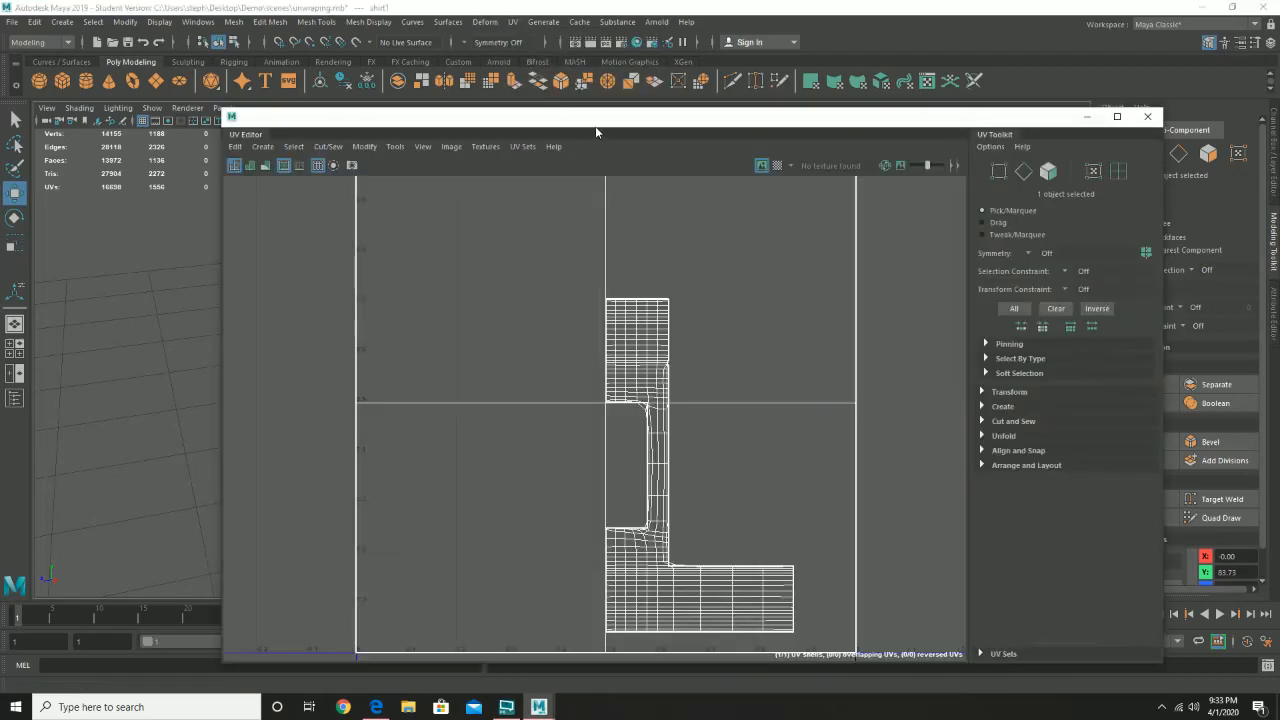
left_click_drag(595, 126, 818, 119)
left_click_drag(310, 309, 86, 297, "alt")
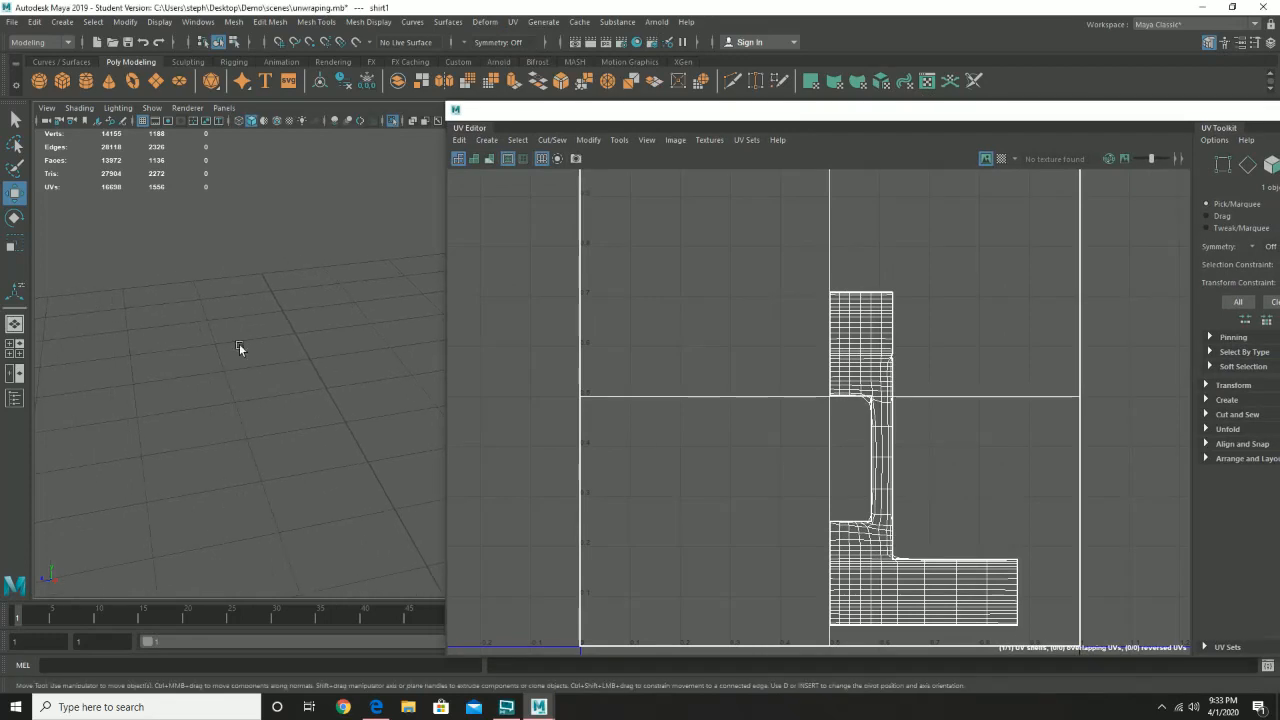
left_click_drag(239, 347, 3, 308, "alt")
middle_click_drag(226, 325, 3, 306, "alt")
left_click_drag(300, 352, 374, 347, "alt")
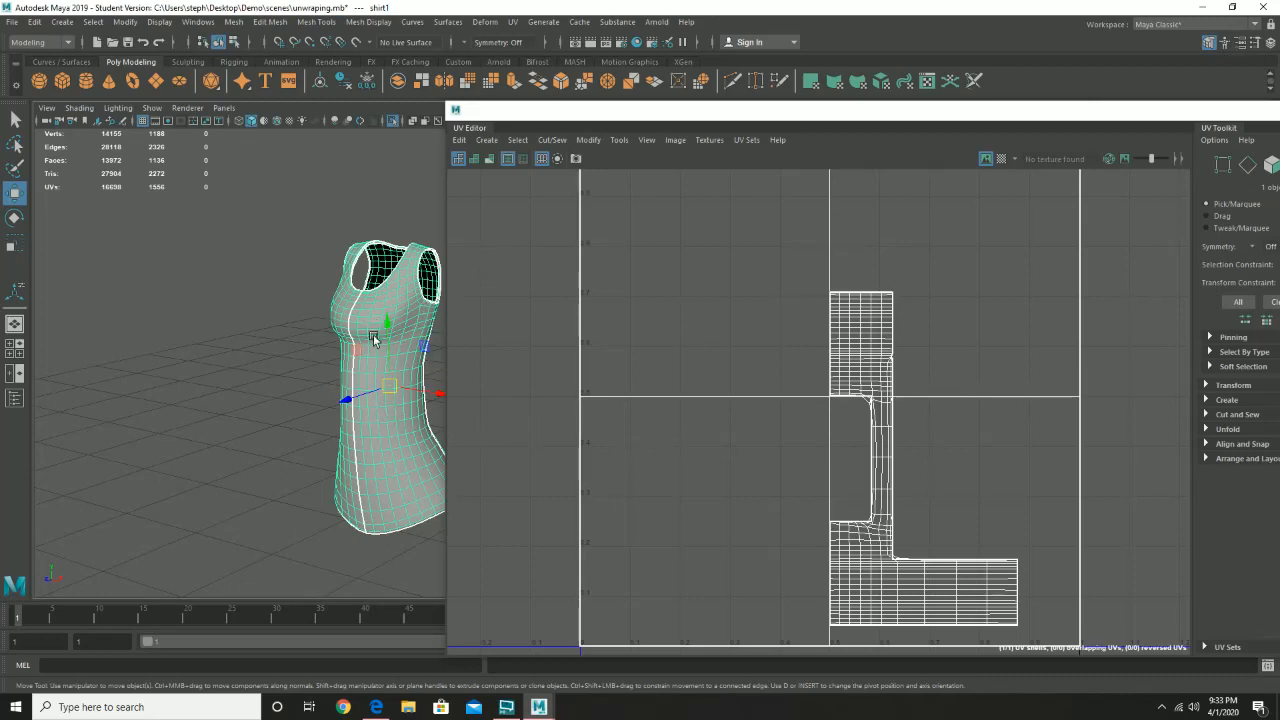
key("h")
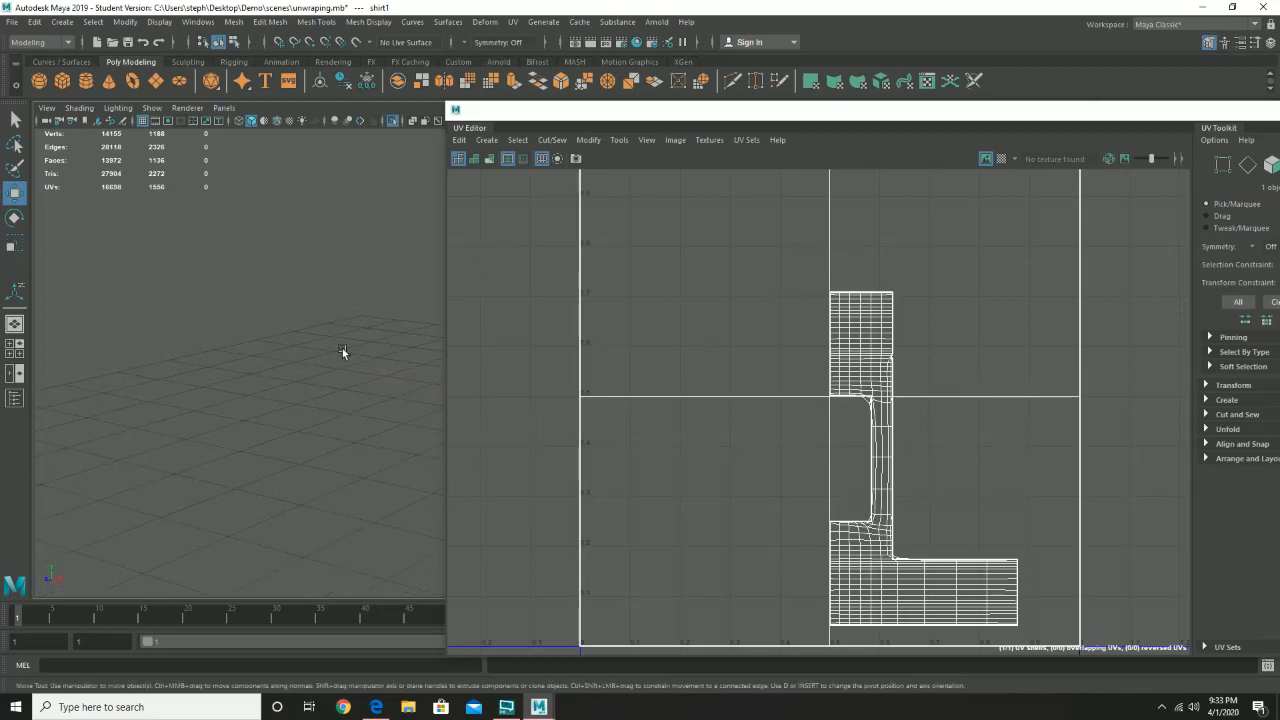
middle_click_drag(342, 350, 77, 292, "alt")
middle_click_drag(321, 377, 175, 394, "alt")
left_click_drag(175, 395, 390, 356, "alt")
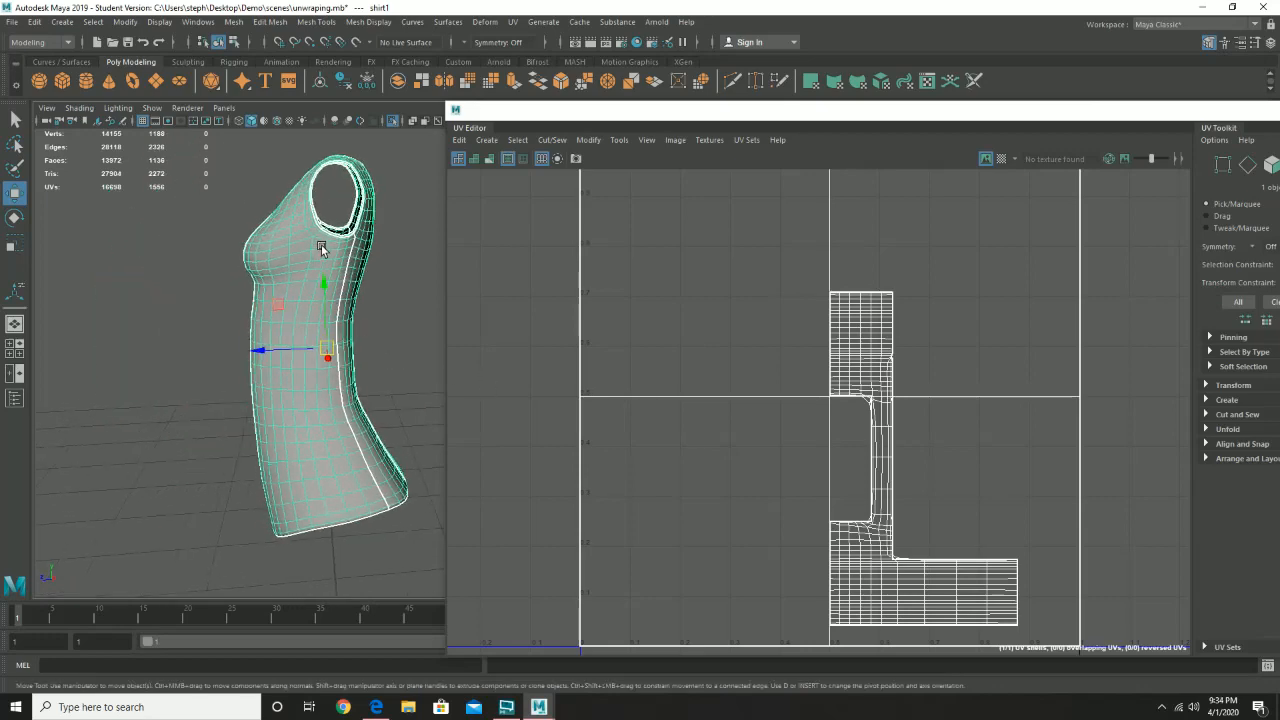
- Select all of the shirt's faces in the UV Editor and move their UVs along U, outside the 0–1 space
right_click_drag(322, 250, 306, 552)
middle_click_drag(289, 369, 466, 272, "alt")
right_click_drag(283, 287, 341, 410, "alt")
scroll(680, 389, "down", 5)
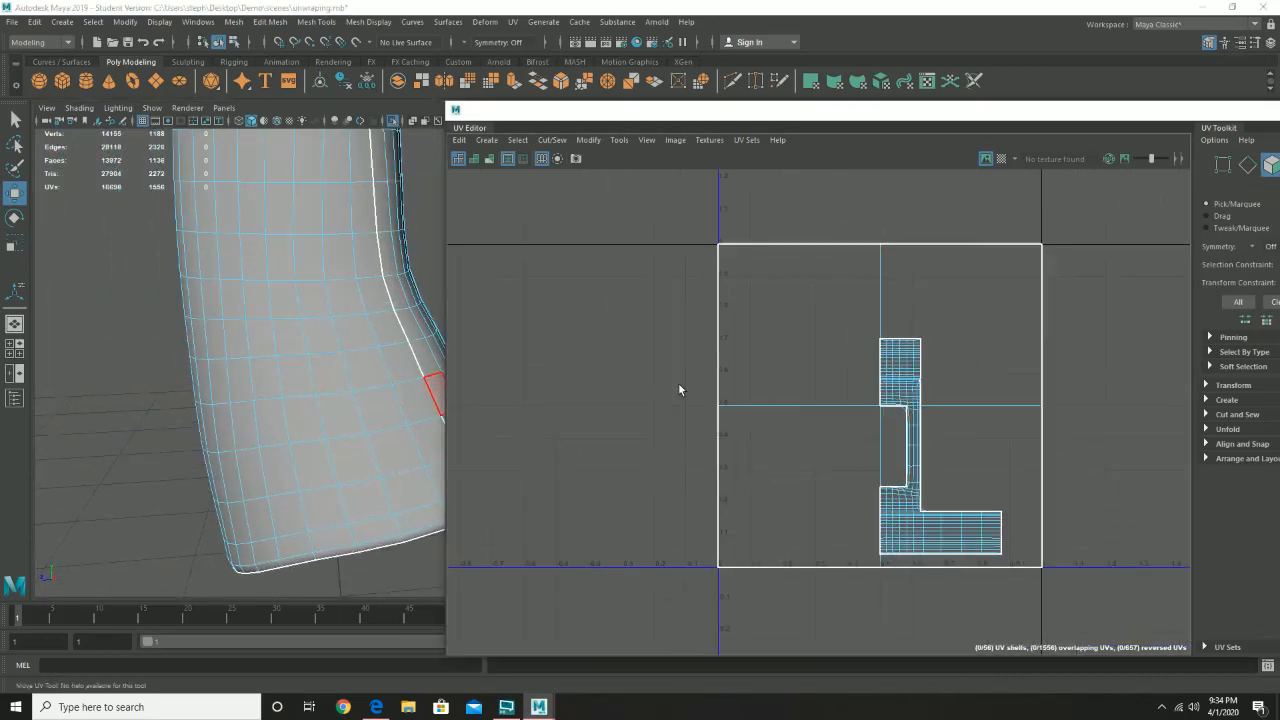
middle_click_drag(957, 463, 654, 443, "alt")
right_click_drag(757, 414, 759, 428)
left_click_drag(616, 276, 1024, 628)
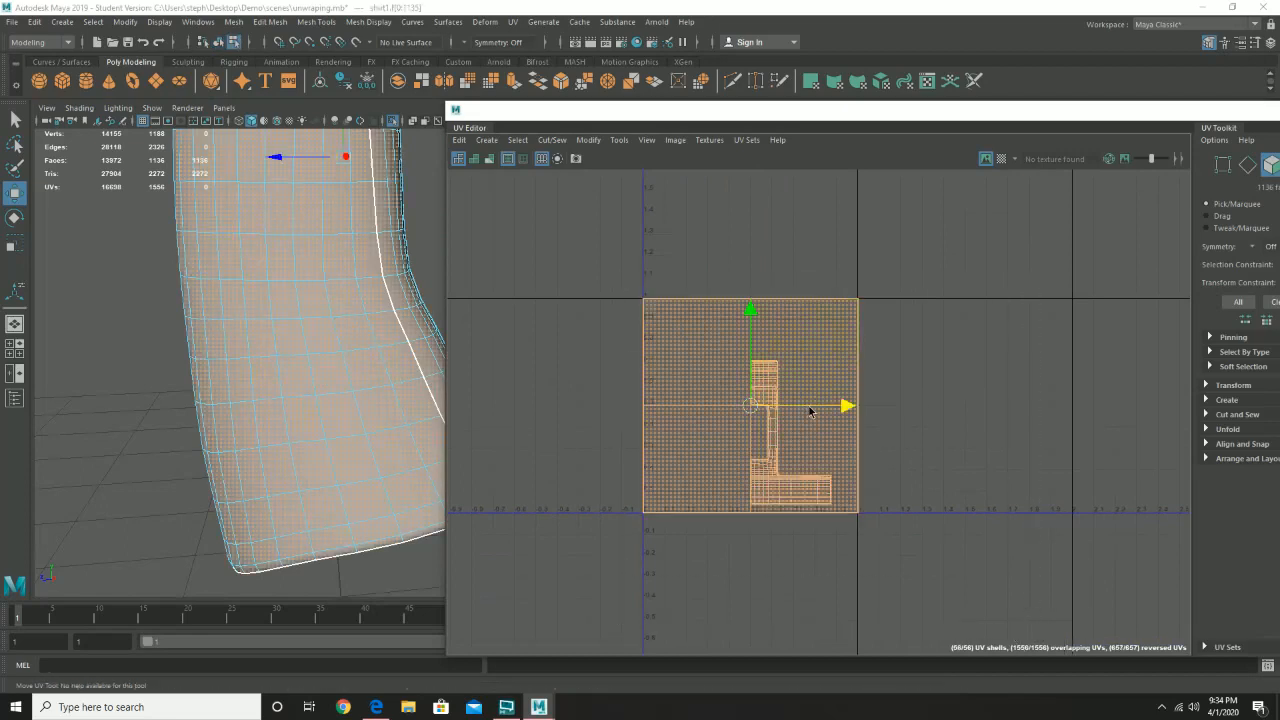
left_click_drag(810, 411, 1051, 417)
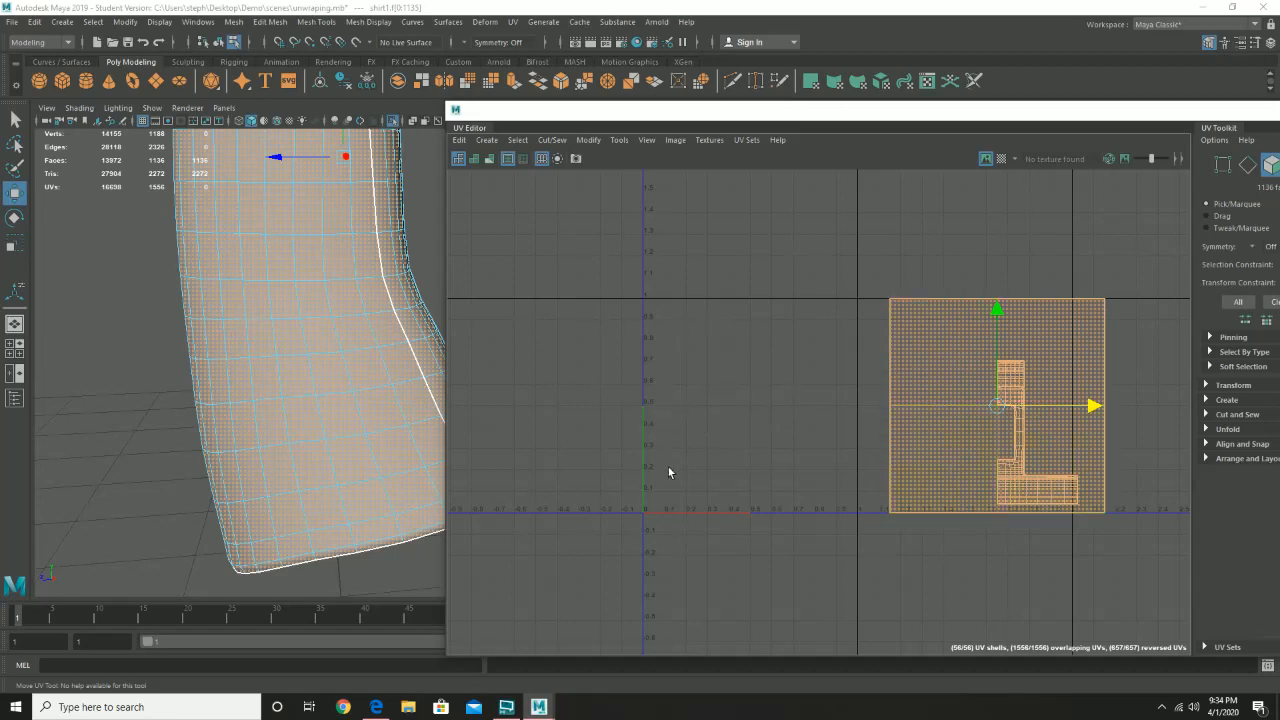
scroll(691, 367, "up", 2)
middle_click_drag(663, 383, 793, 523, "alt")
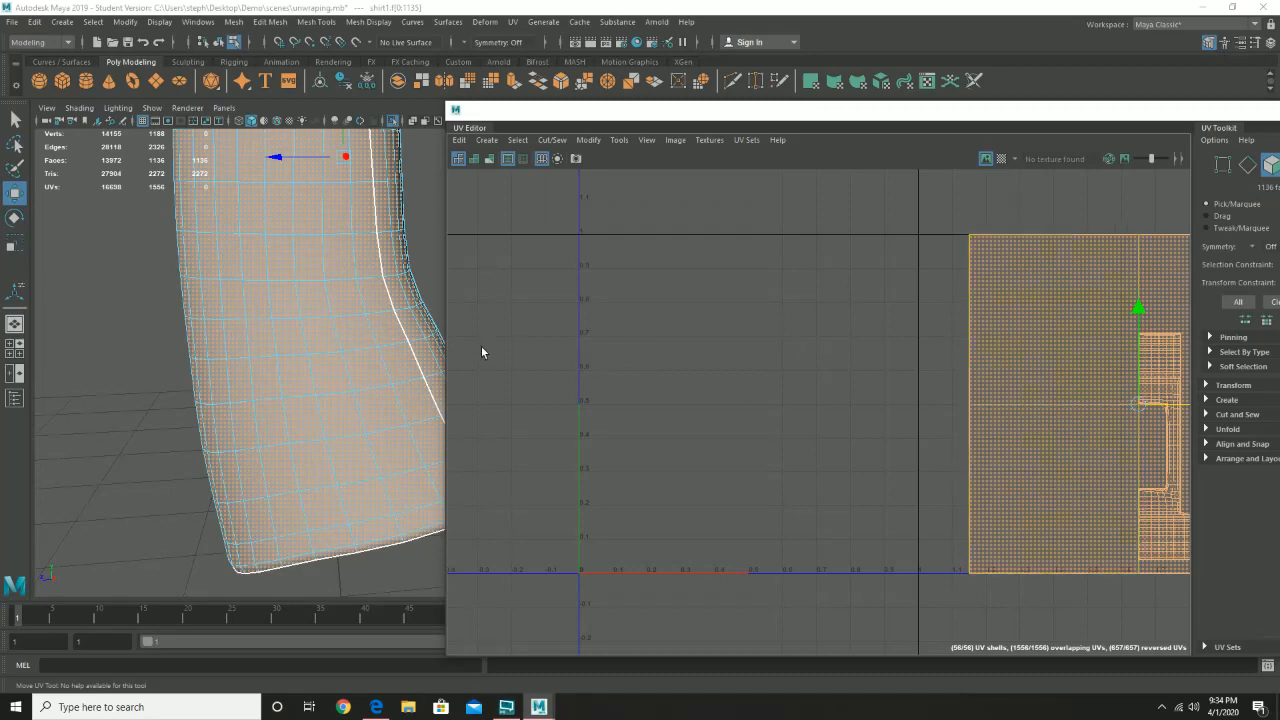
- Switch to the Select tool and pick a single face on the shirt's side just below the armhole
scroll(306, 500, "up", 6)
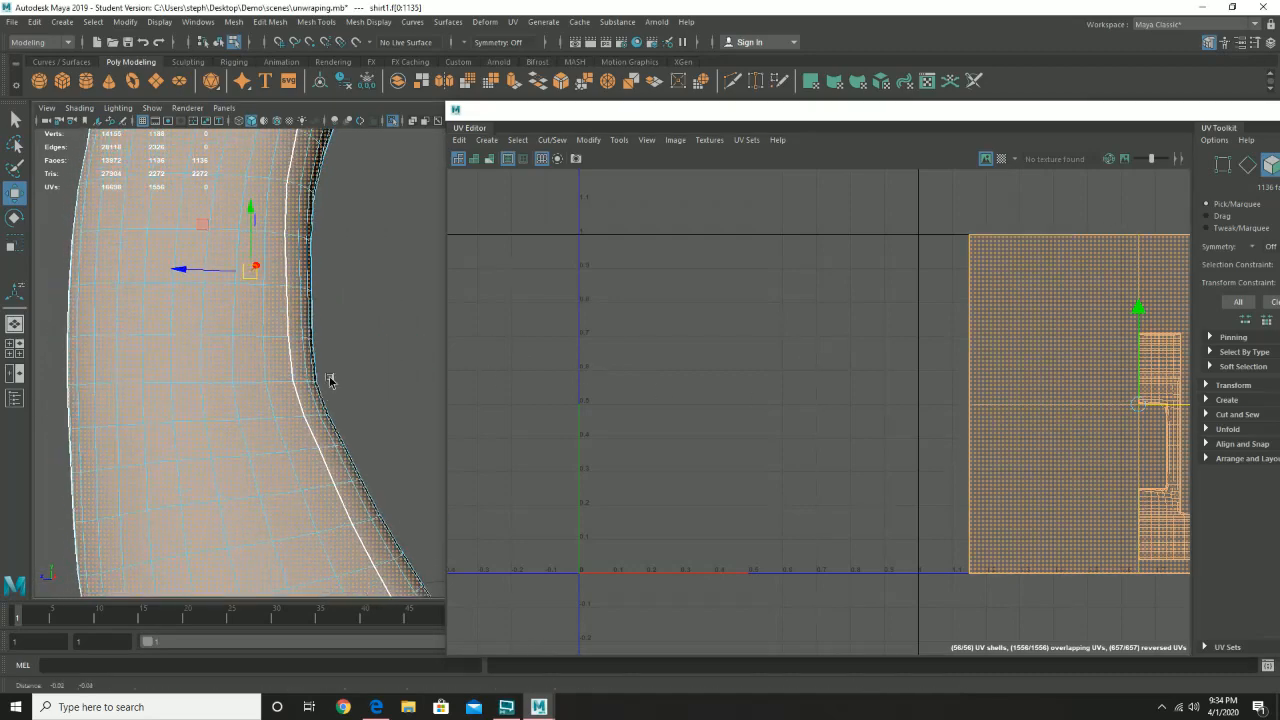
scroll(330, 380, "down", 5)
left_click(350, 380)
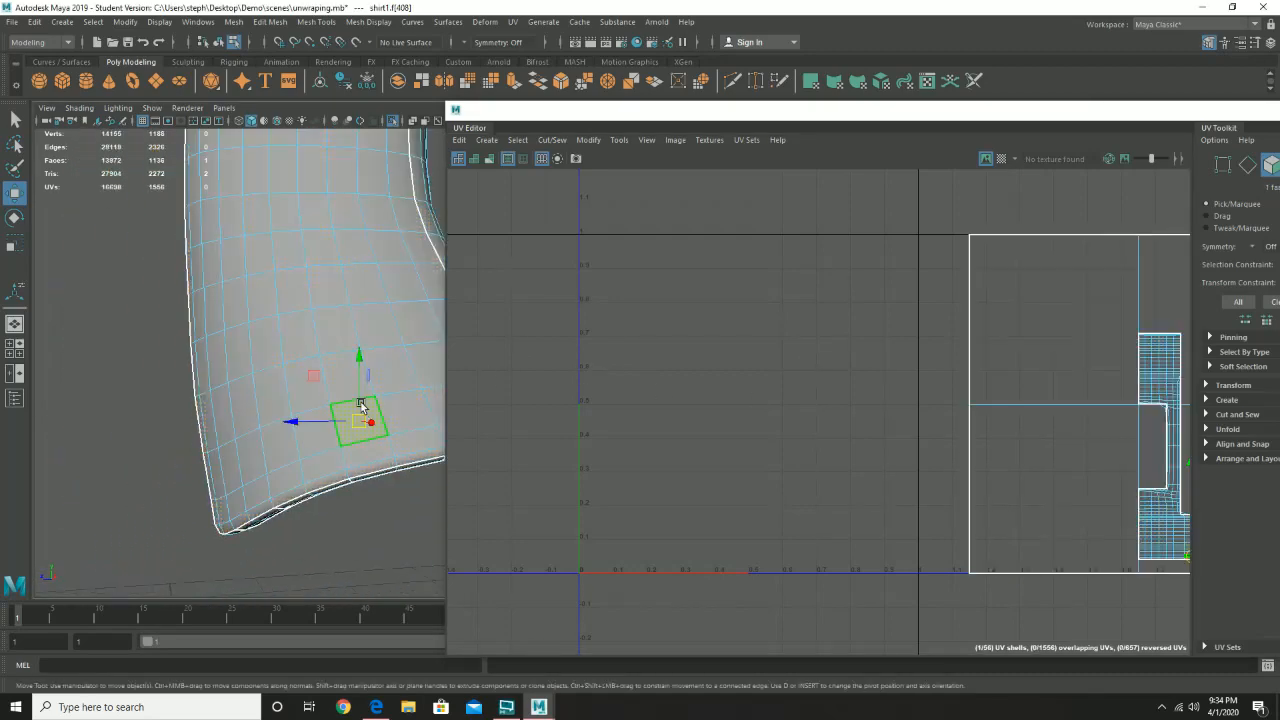
key("q")
left_click(334, 330)
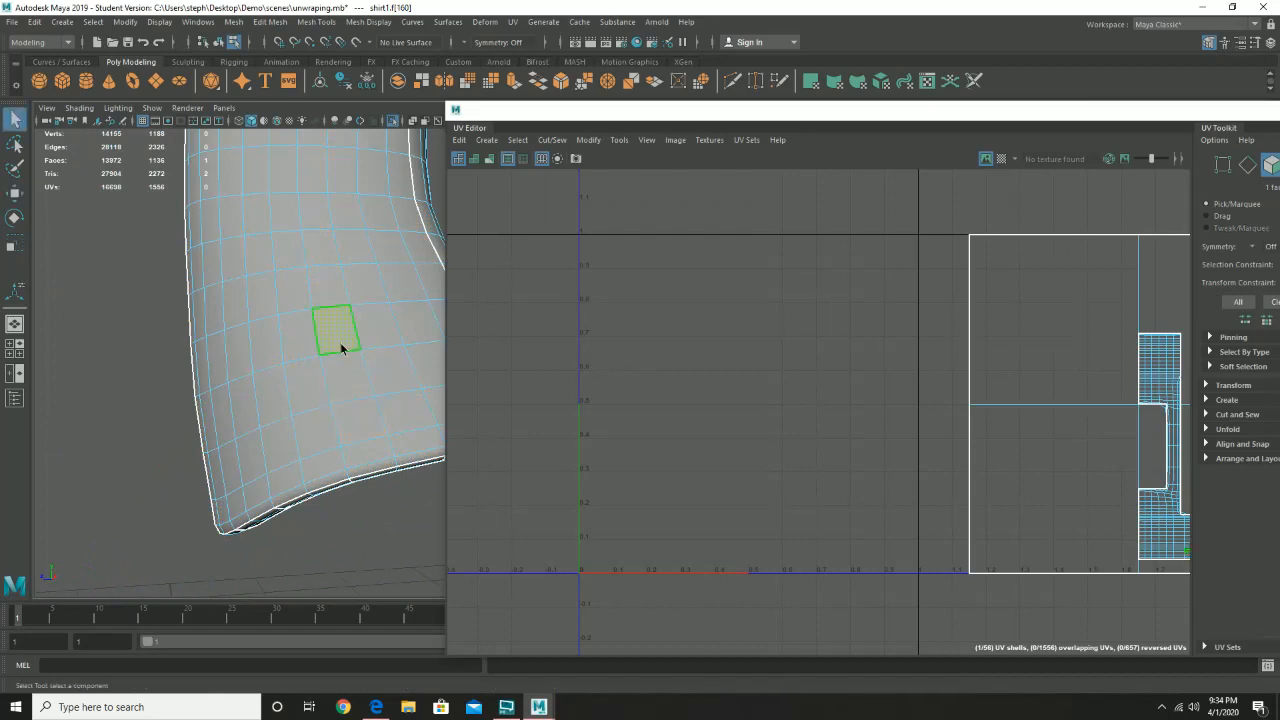
left_click_drag(360, 291, 262, 444, "alt")
left_click(364, 228)
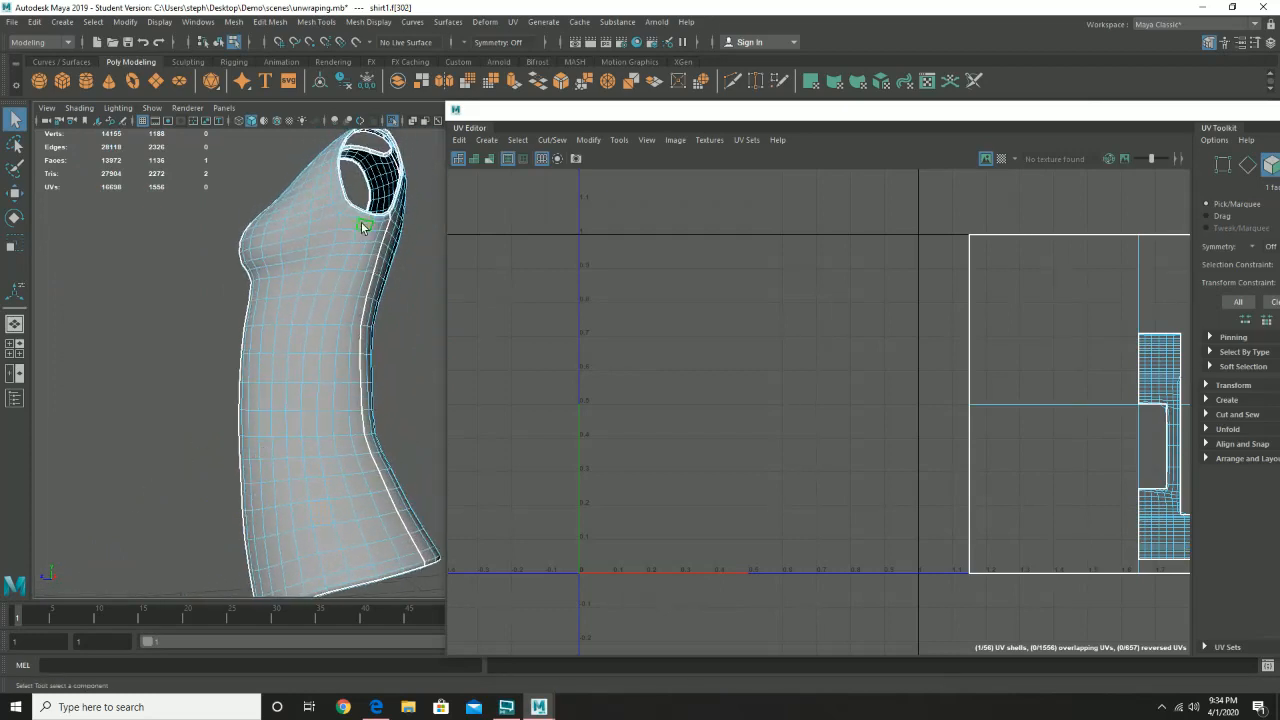
- Move the UV Editor aside to enlarge the 3D view and select the vertical strip of faces below the armhole
key("f")
left_click_drag(409, 234, 354, 240, "alt")
right_click_drag(354, 240, 382, 290, "alt")
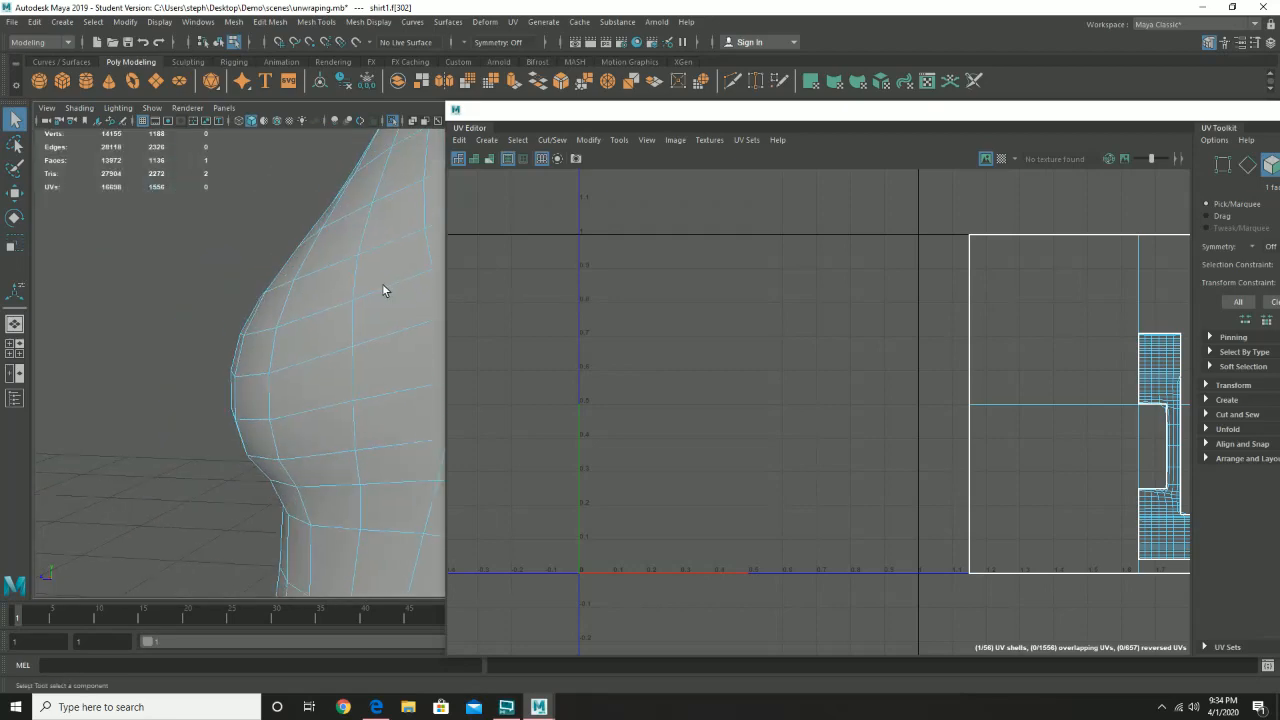
left_click_drag(382, 290, 115, 286, "alt")
left_click_drag(667, 127, 694, 143)
left_click_drag(245, 416, 354, 262, "alt")
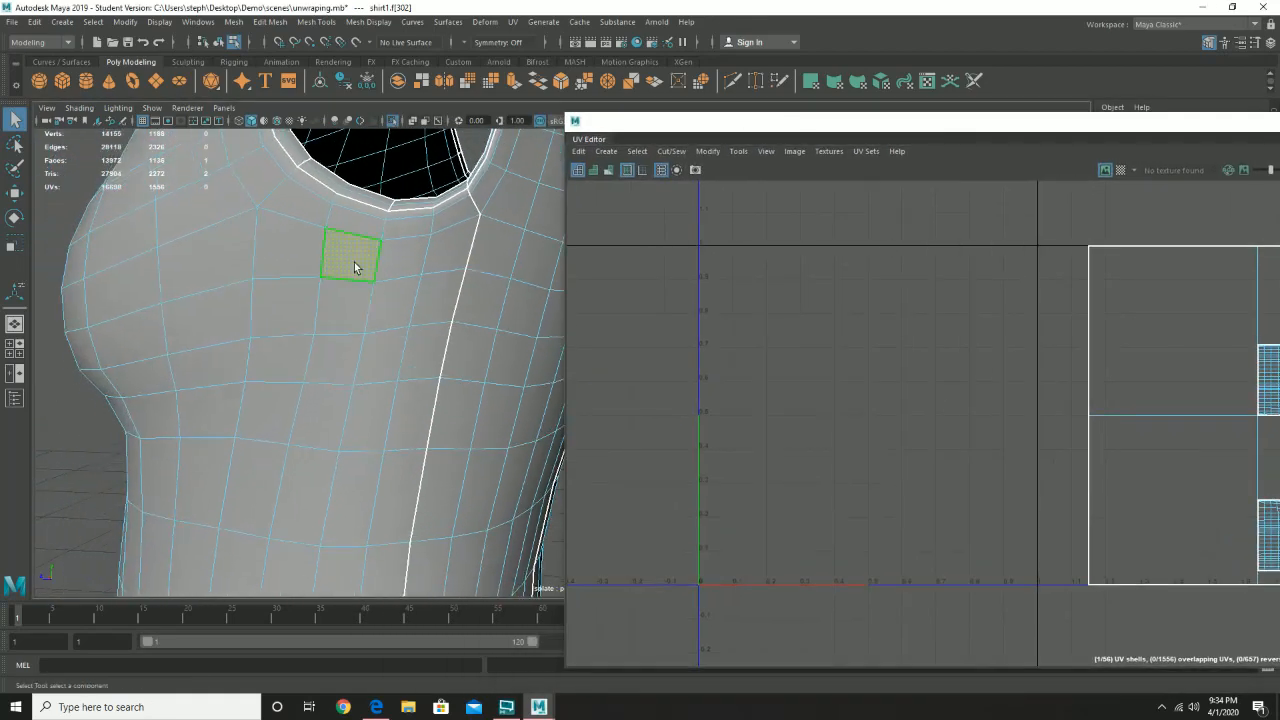
double_click(336, 293)
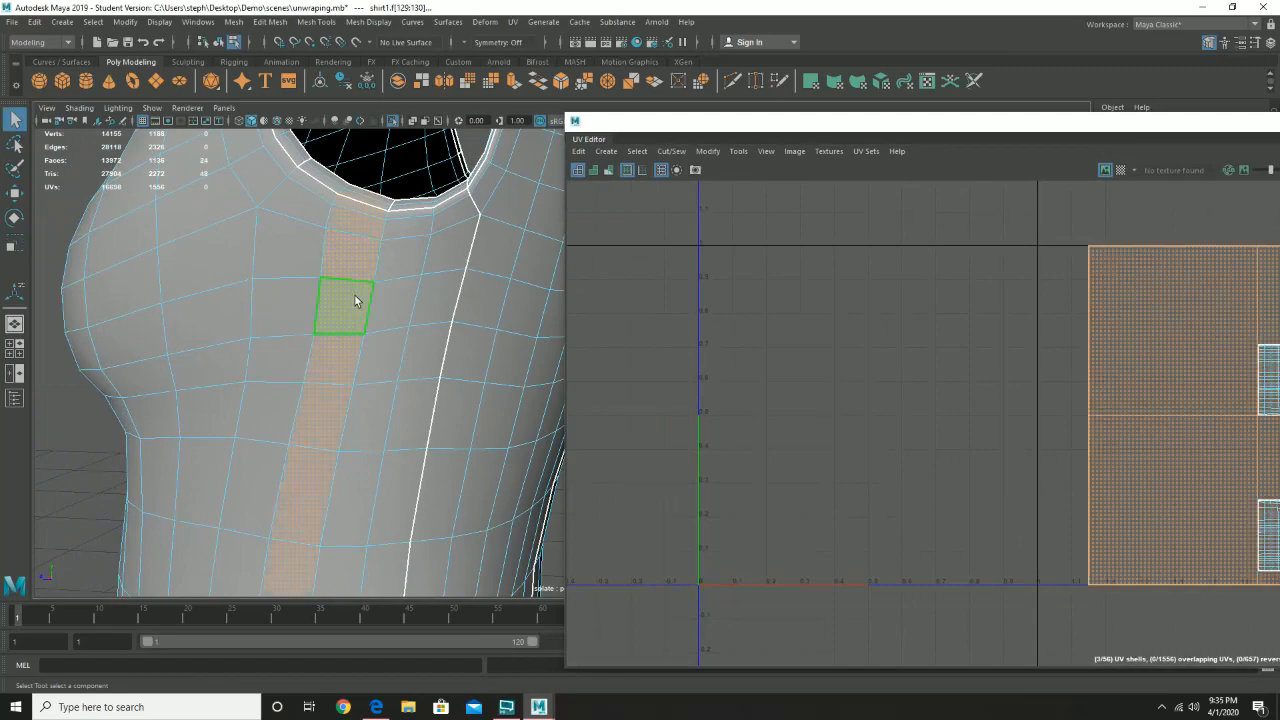
- Add the matching vertical strip of faces below the opposite armhole to the selection
left_click_drag(297, 308, 393, 282, "alt")
left_click_drag(473, 285, 374, 234, "alt")
left_click(463, 197, "shift")
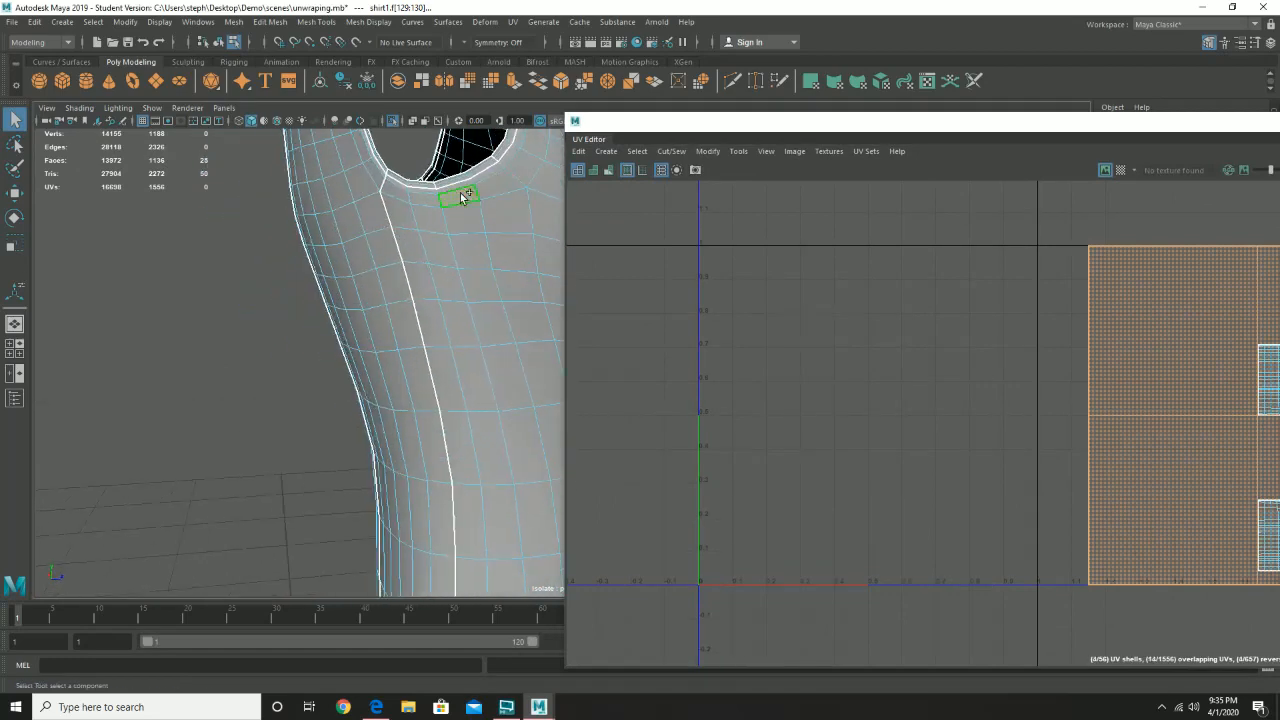
double_click(474, 222, "shift")
- Add the strip of faces crossing the top of each shoulder strap to the selection
left_click_drag(494, 273, 329, 417, "alt")
middle_click_drag(332, 403, 357, 378, "alt")
right_click_drag(357, 378, 438, 470, "alt")
left_click_drag(337, 379, 484, 355, "alt")
right_click_drag(418, 341, 446, 428, "alt")
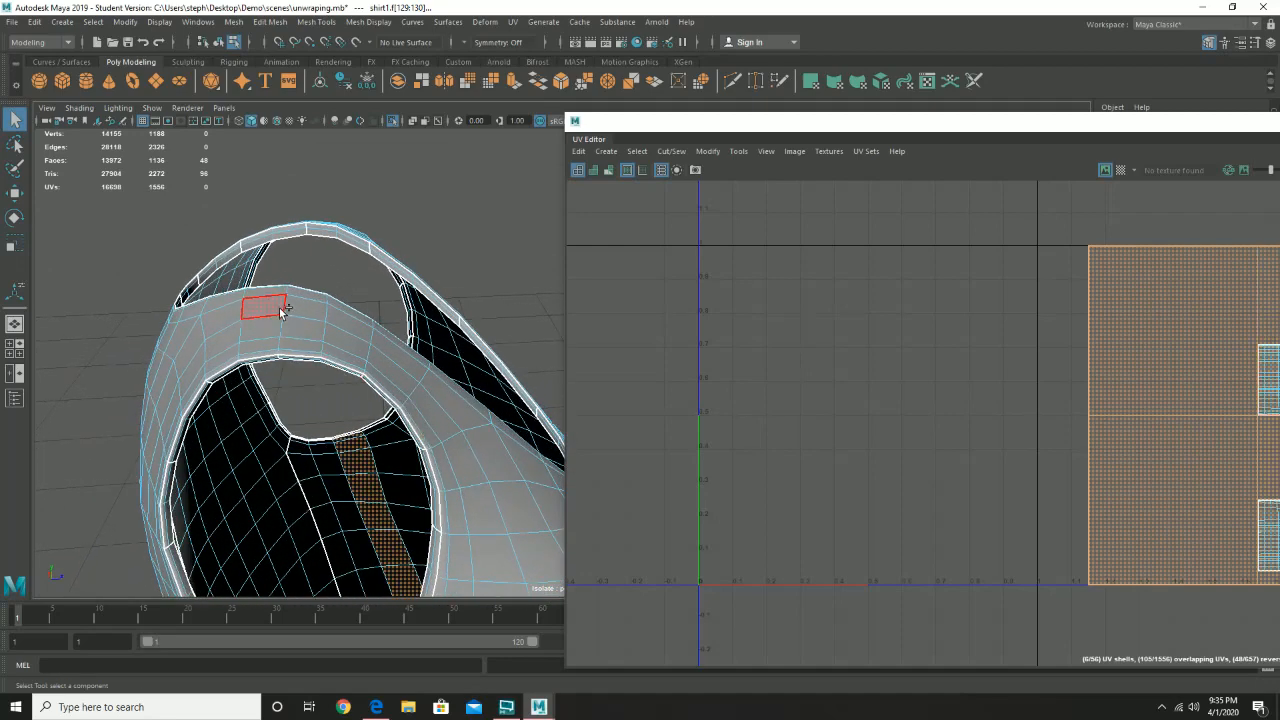
left_click(306, 325, "shift")
double_click(301, 347, "shift")
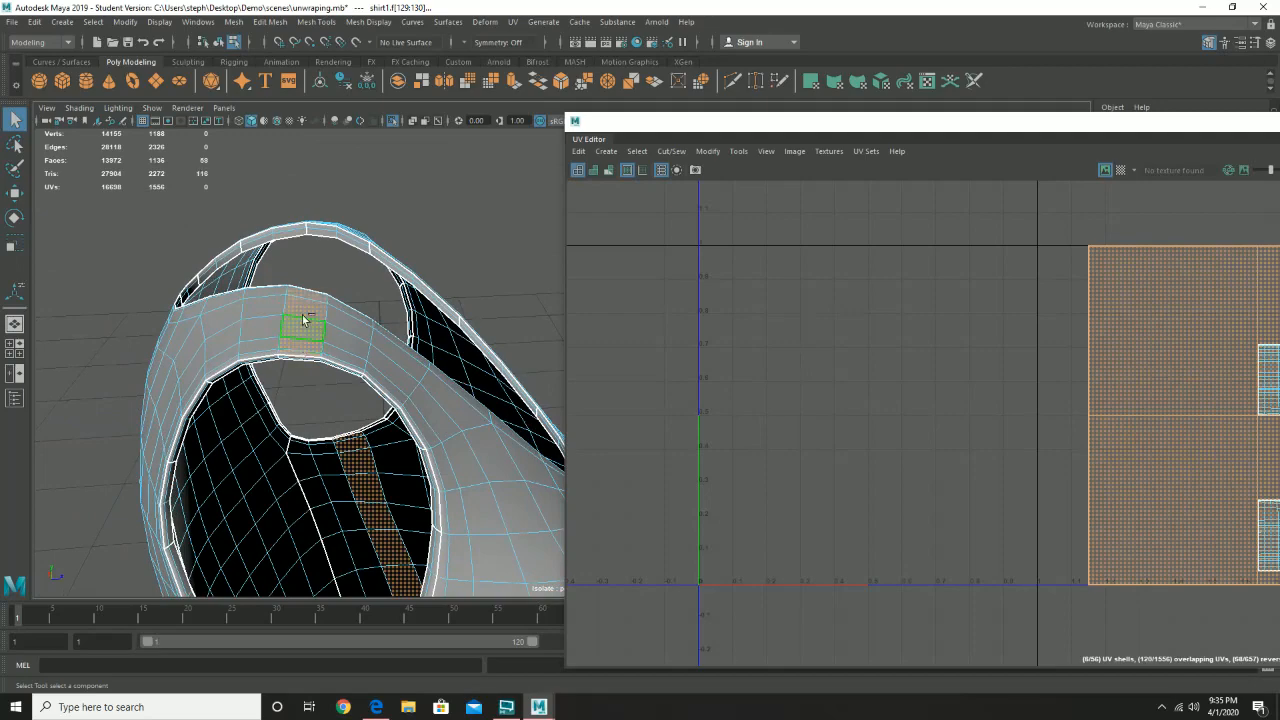
double_click(322, 230, "shift")
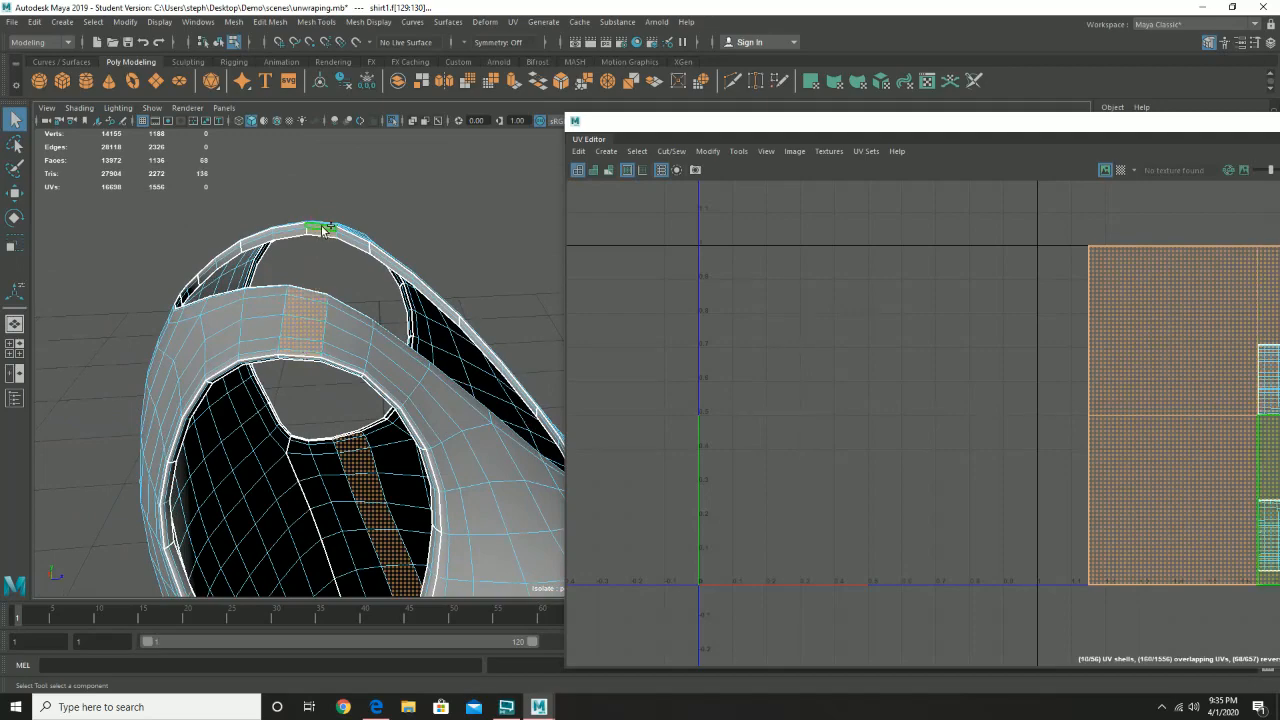
- In the orthographic right view, add the shirt's front faces from the chest down to the hem to the selection
left_click_drag(336, 230, 120, 215, "alt")
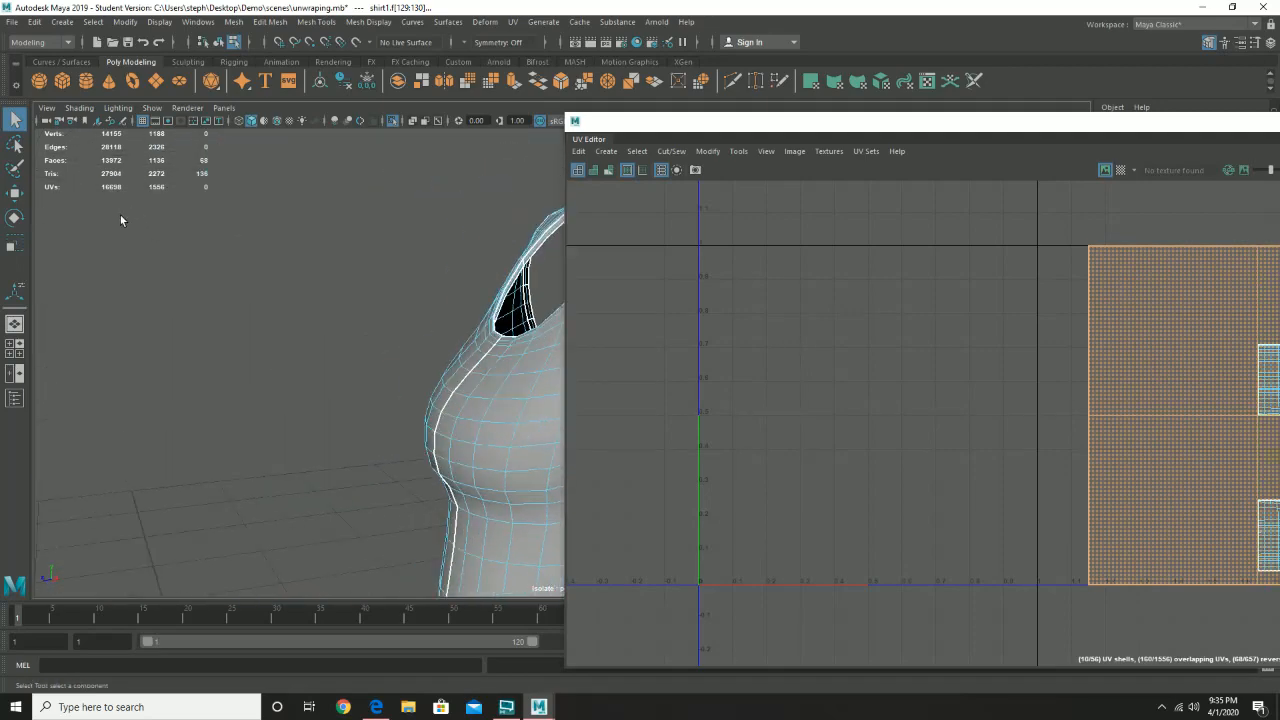
middle_click_drag(385, 350, 112, 240, "alt")
left_click_drag(415, 360, 215, 300, "alt")
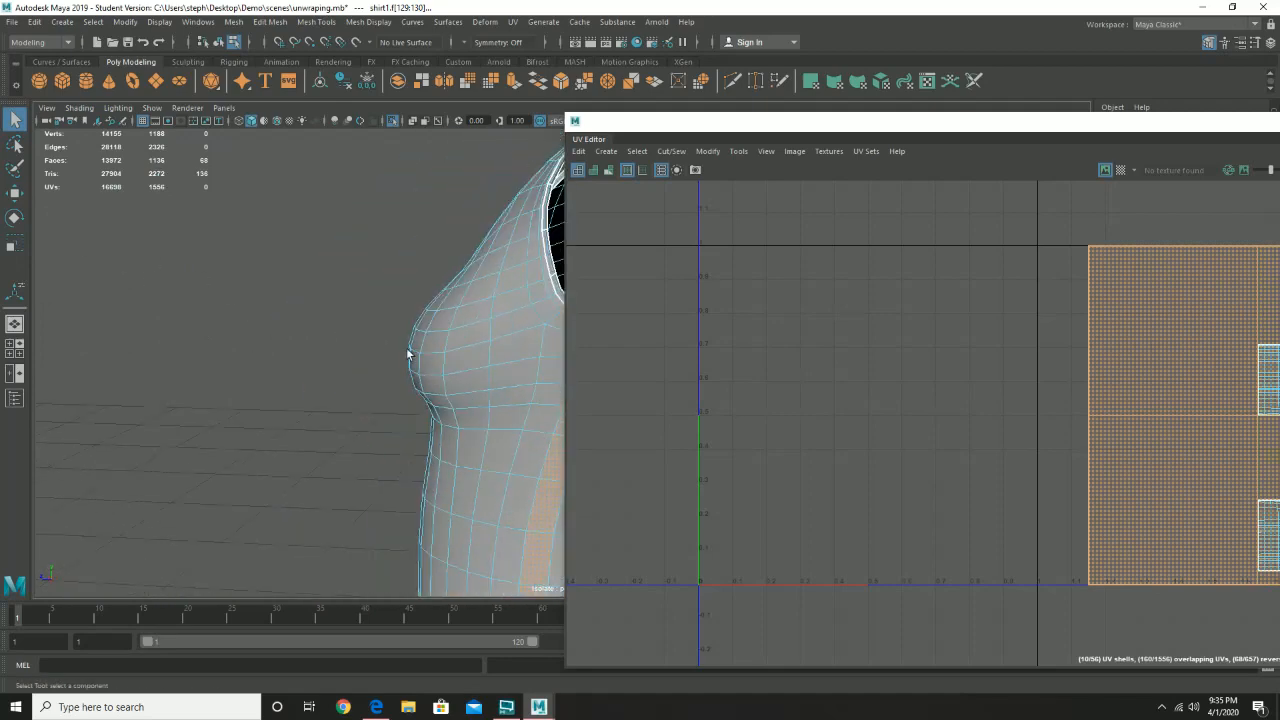
middle_click_drag(441, 359, 321, 330, "alt")
key("space")
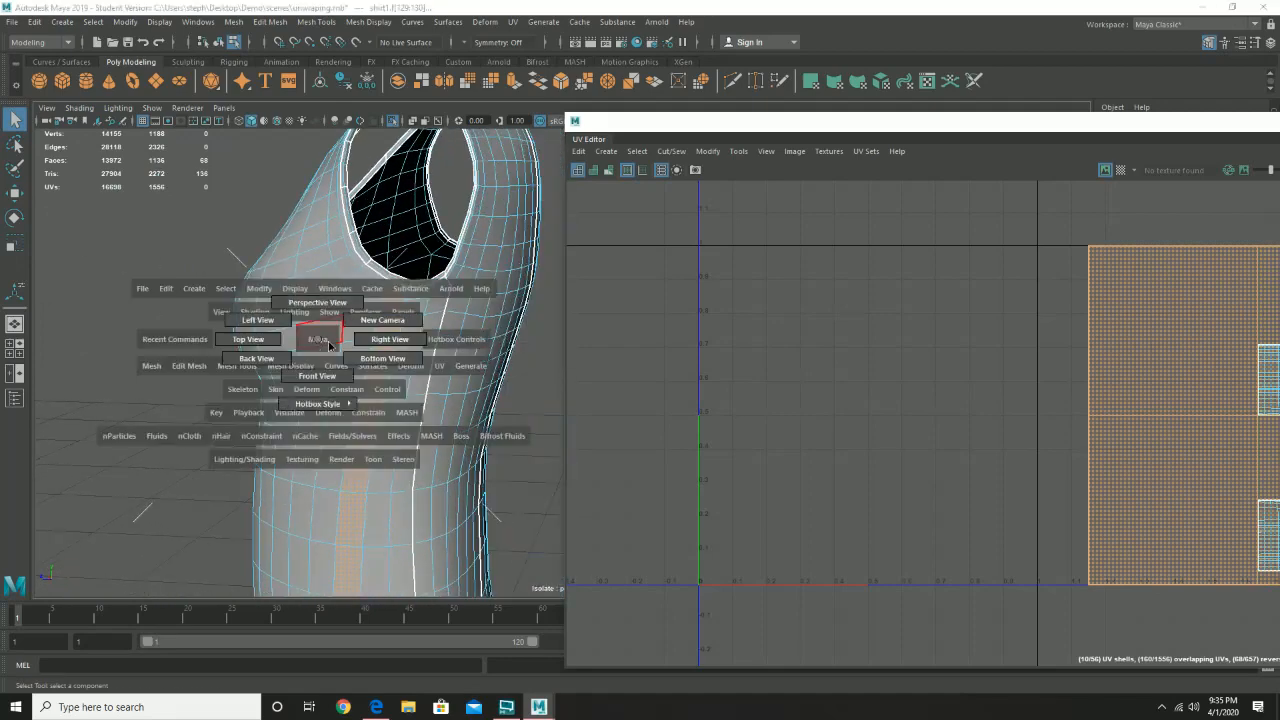
left_click(368, 341)
middle_click_drag(491, 462, 96, 268, "alt")
middle_click_drag(403, 452, 450, 172, "alt")
middle_click_drag(418, 358, 456, 203, "alt")
middle_click_drag(461, 308, 461, 260, "alt")
right_click_drag(468, 341, 340, 459, "alt")
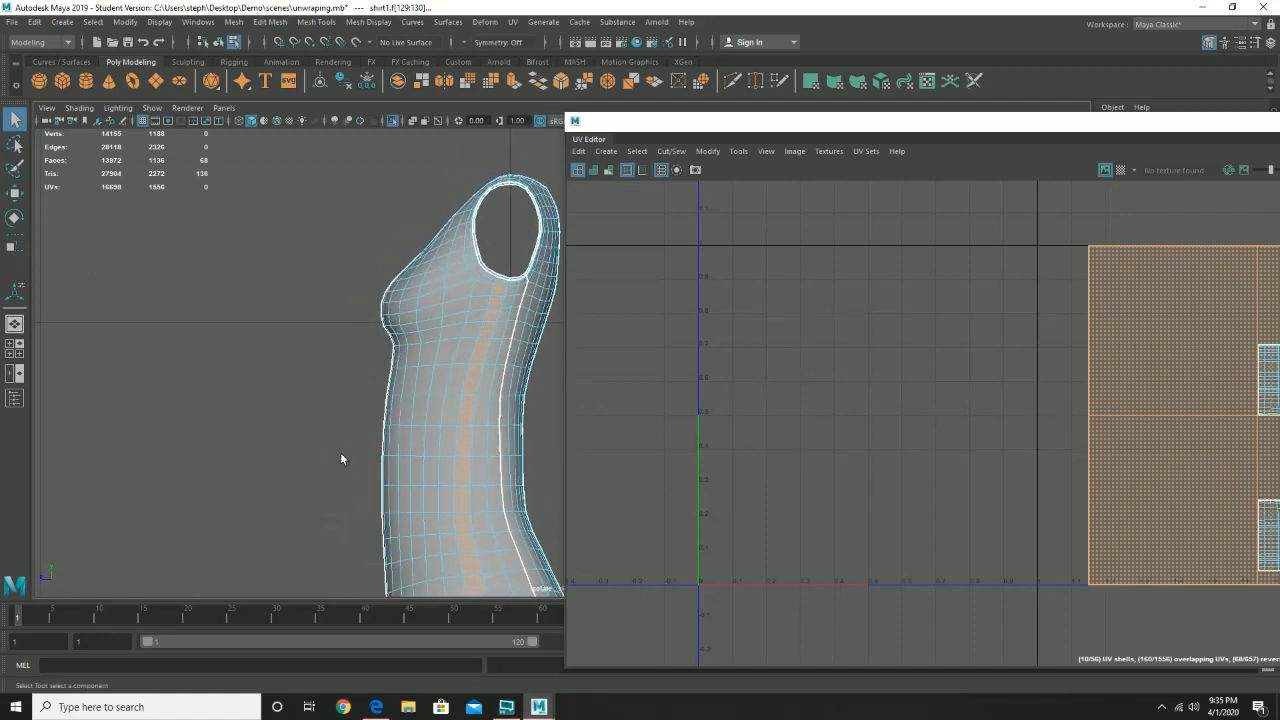
middle_click_drag(450, 398, 451, 309, "alt")
right_click_drag(451, 309, 262, 423, "alt")
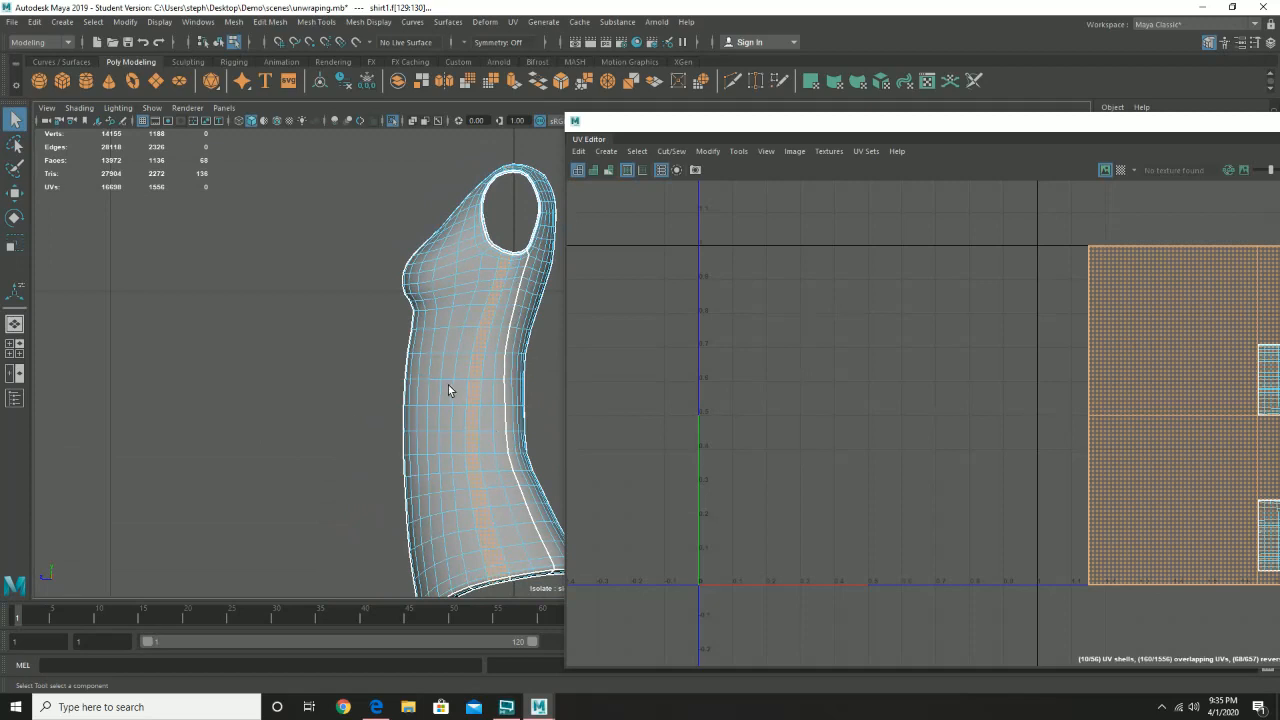
middle_click_drag(448, 390, 163, 281, "alt")
left_click_drag(212, 221, 386, 596)
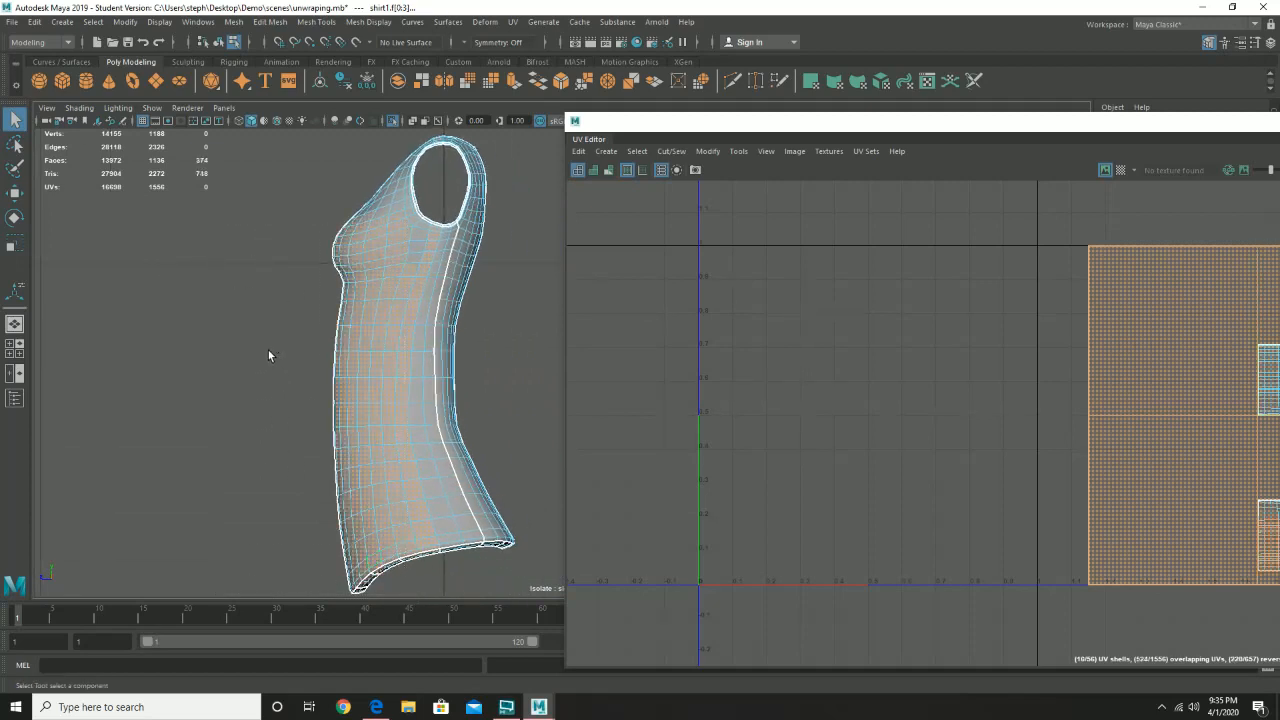
- Add the shirt's remaining front faces at the chest, shoulder and front edge to the selection and return to the perspective view
left_click_drag(307, 192, 414, 296, "shift")
left_click_drag(368, 136, 430, 201)
left_click_drag(258, 231, 385, 624, "shift")
key("space")
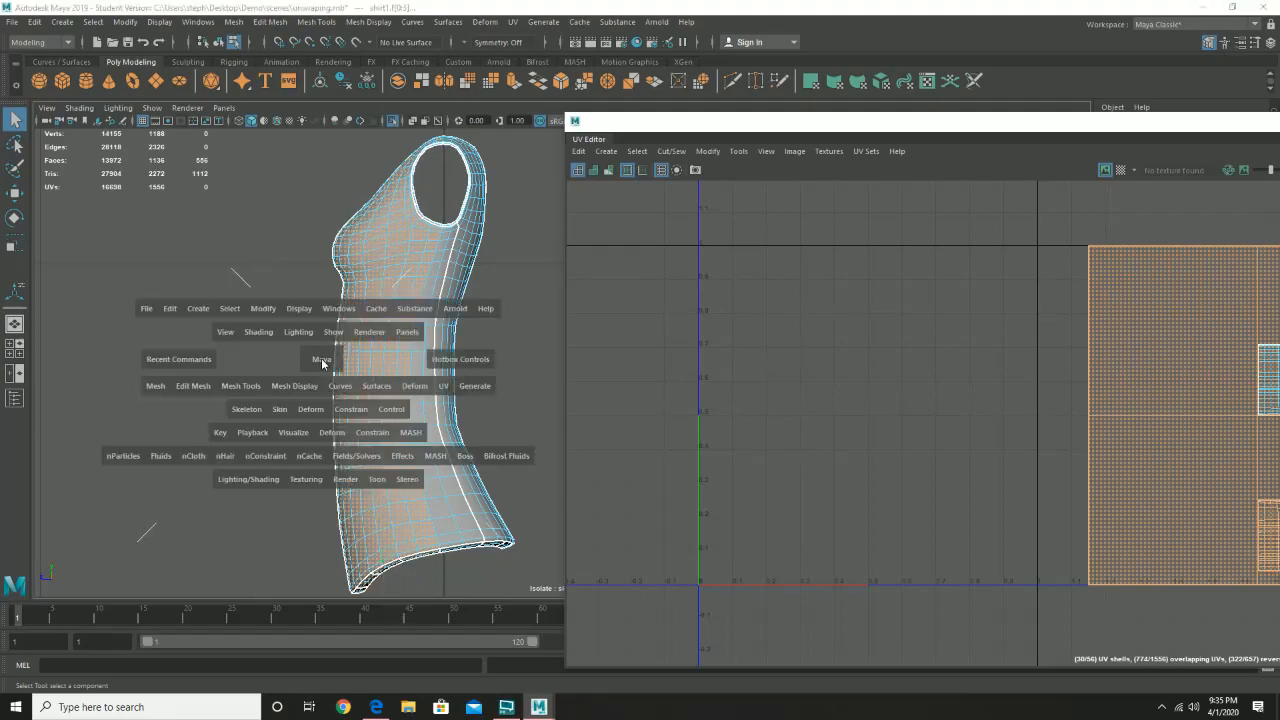
left_click_drag(321, 358, 321, 330)
- Add the missed faces around the front side of the armhole openings to the selection
left_click_drag(364, 291, 529, 323, "alt")
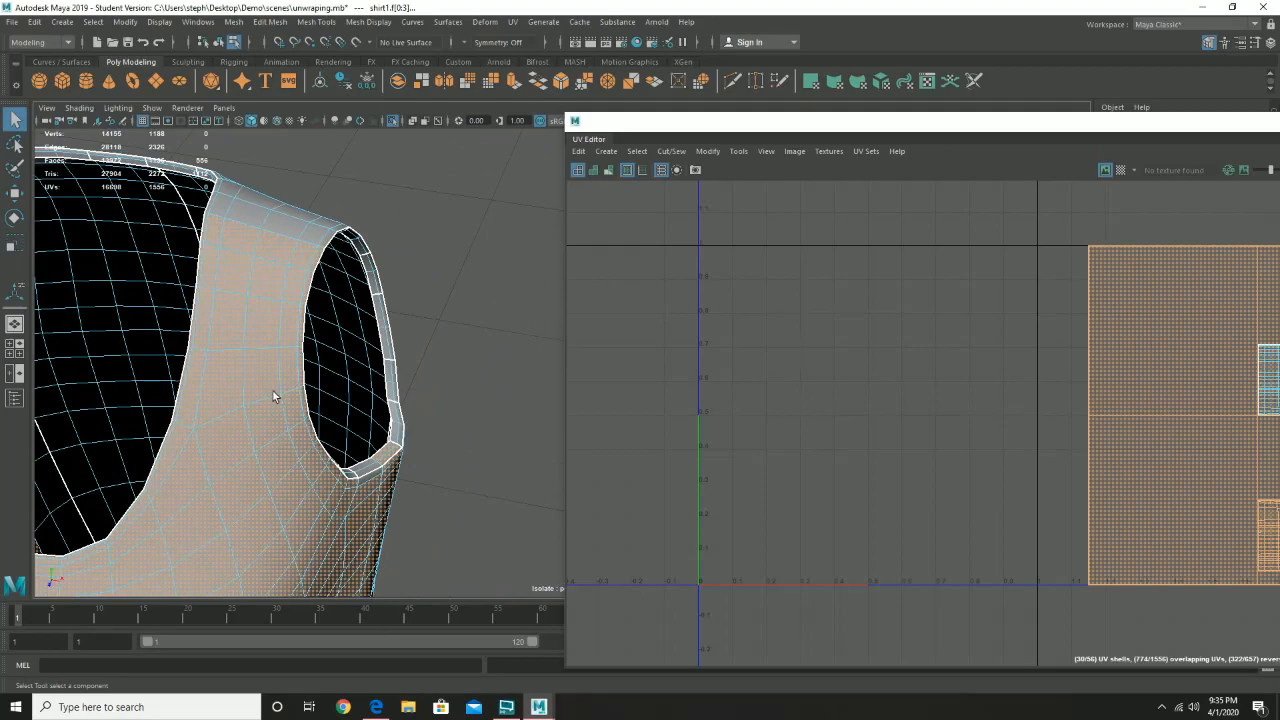
scroll(274, 386, "up", 3)
left_click_drag(274, 386, 421, 320, "alt")
middle_click_drag(440, 341, 75, 394, "alt")
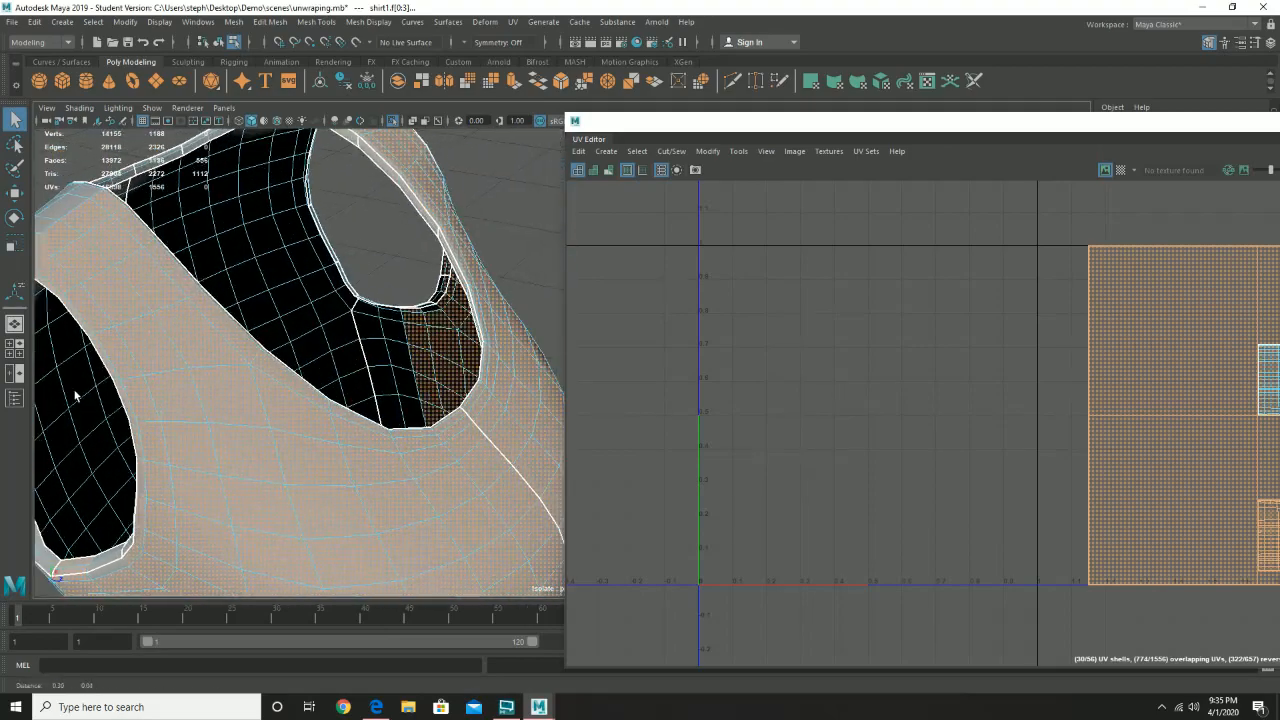
left_click_drag(75, 394, 411, 323, "alt")
middle_click_drag(440, 306, 398, 386, "alt")
left_click_drag(398, 386, 467, 351, "alt")
middle_click_drag(425, 346, 376, 322, "alt")
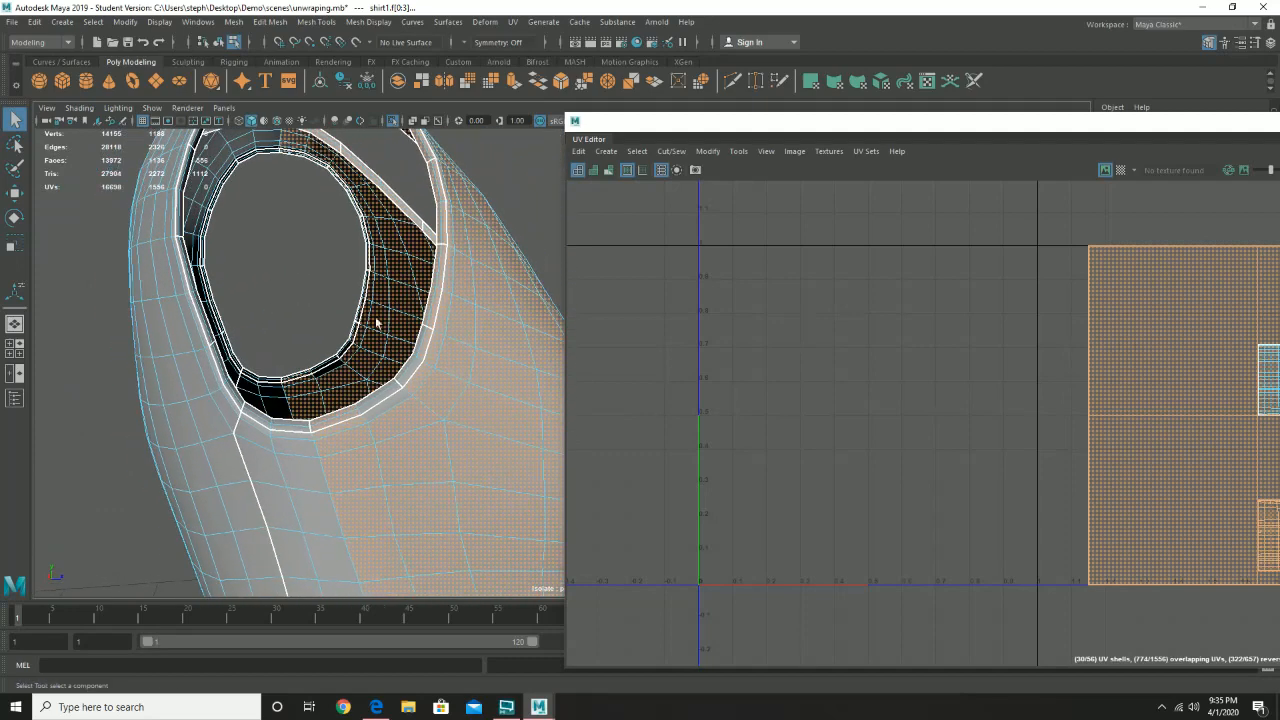
left_click_drag(294, 244, 458, 401, "ctrl+shift")
middle_click_drag(412, 260, 421, 343, "alt")
left_click_drag(332, 147, 487, 325, "ctrl+shift")
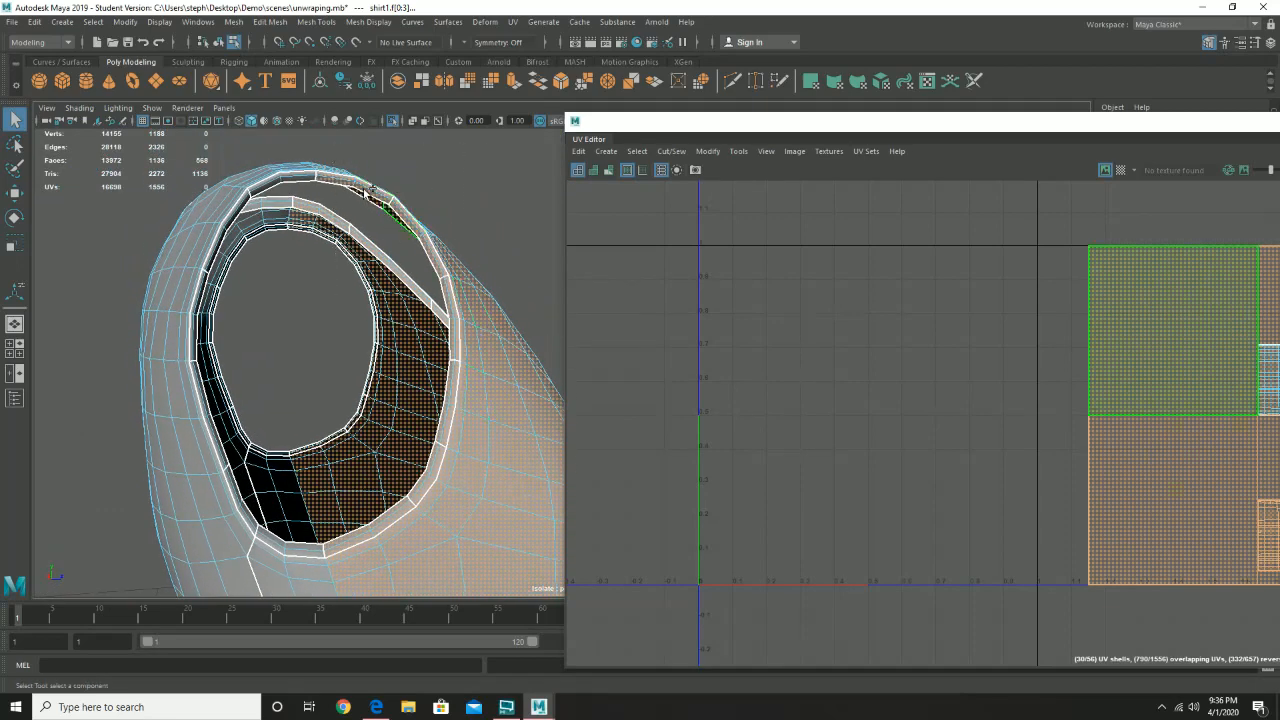
left_click_drag(328, 149, 503, 344, "ctrl+shift")
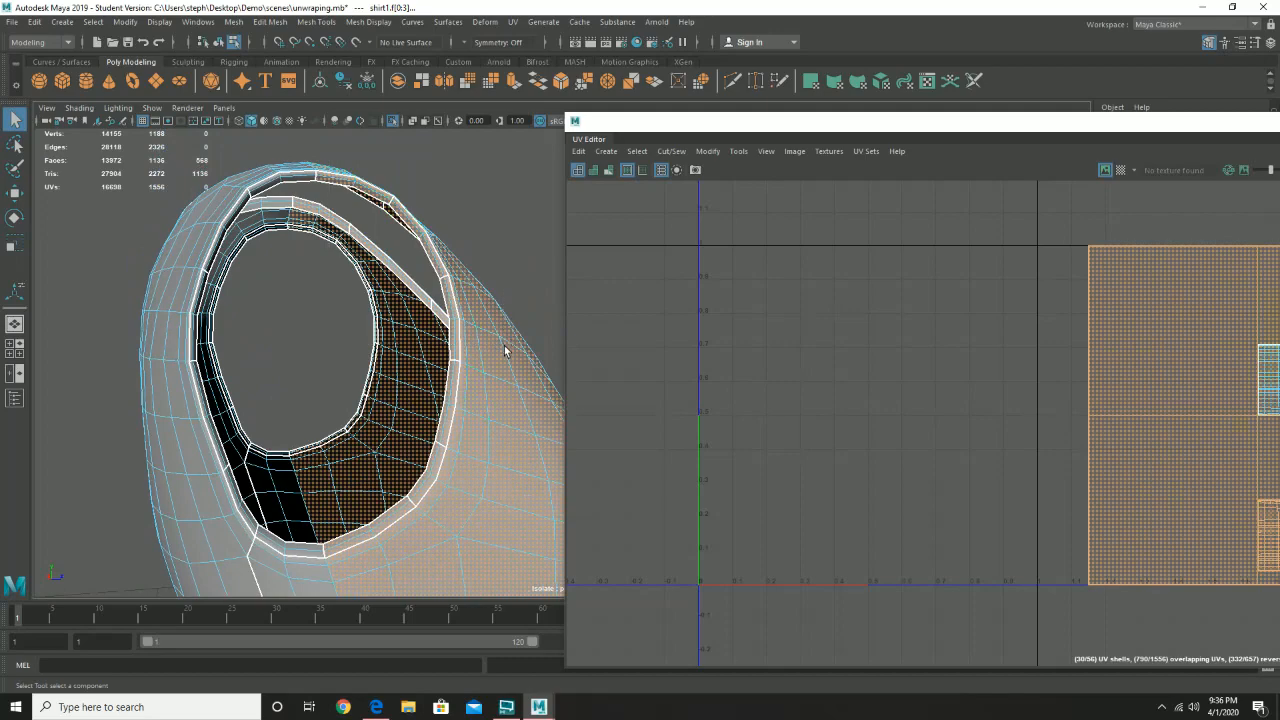
- Apply a planar UV projection from the Z axis, fitted to the bounding box, to the selected front faces
left_click_drag(502, 427, 406, 427, "alt")
left_click_drag(475, 459, 323, 443, "alt")
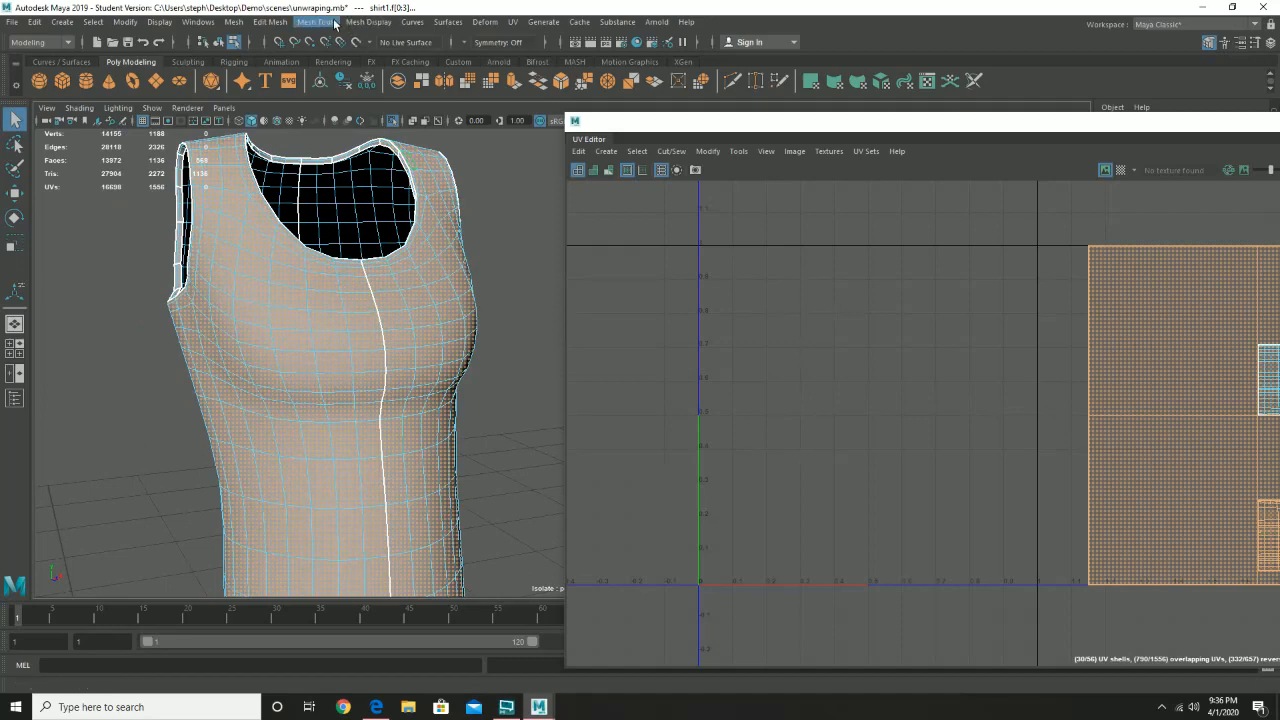
left_click(512, 22)
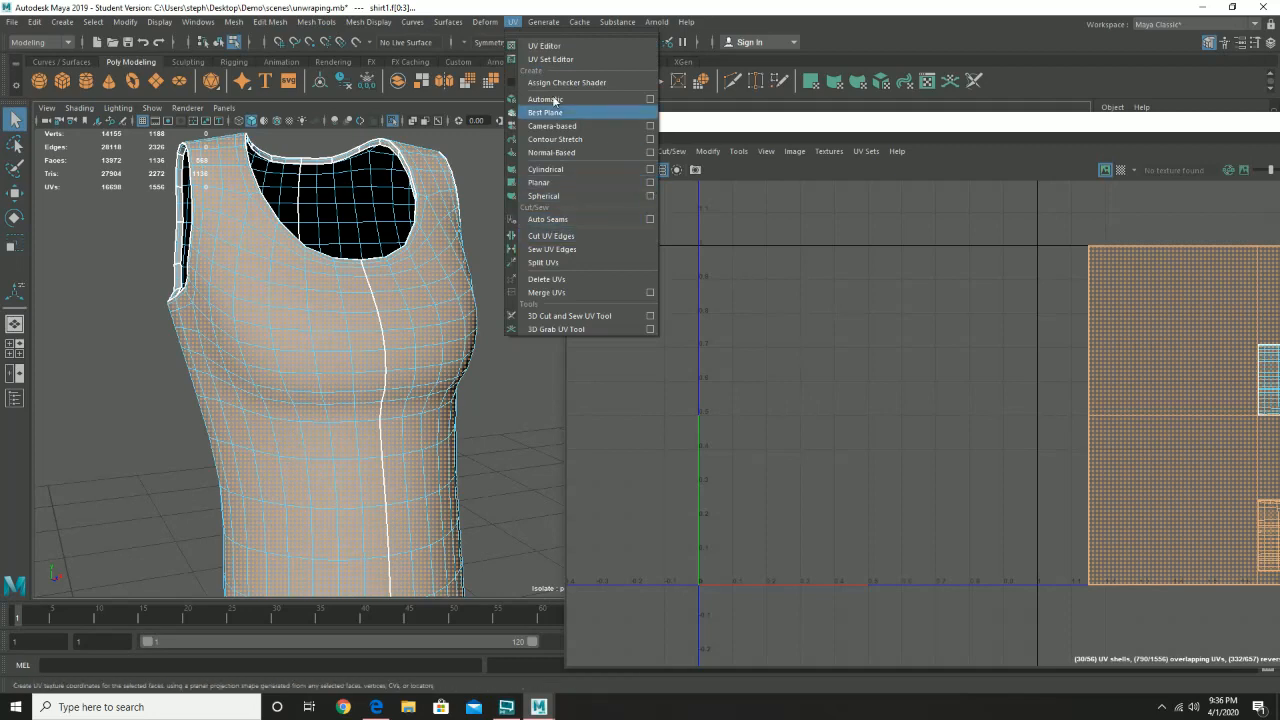
left_click(651, 184)
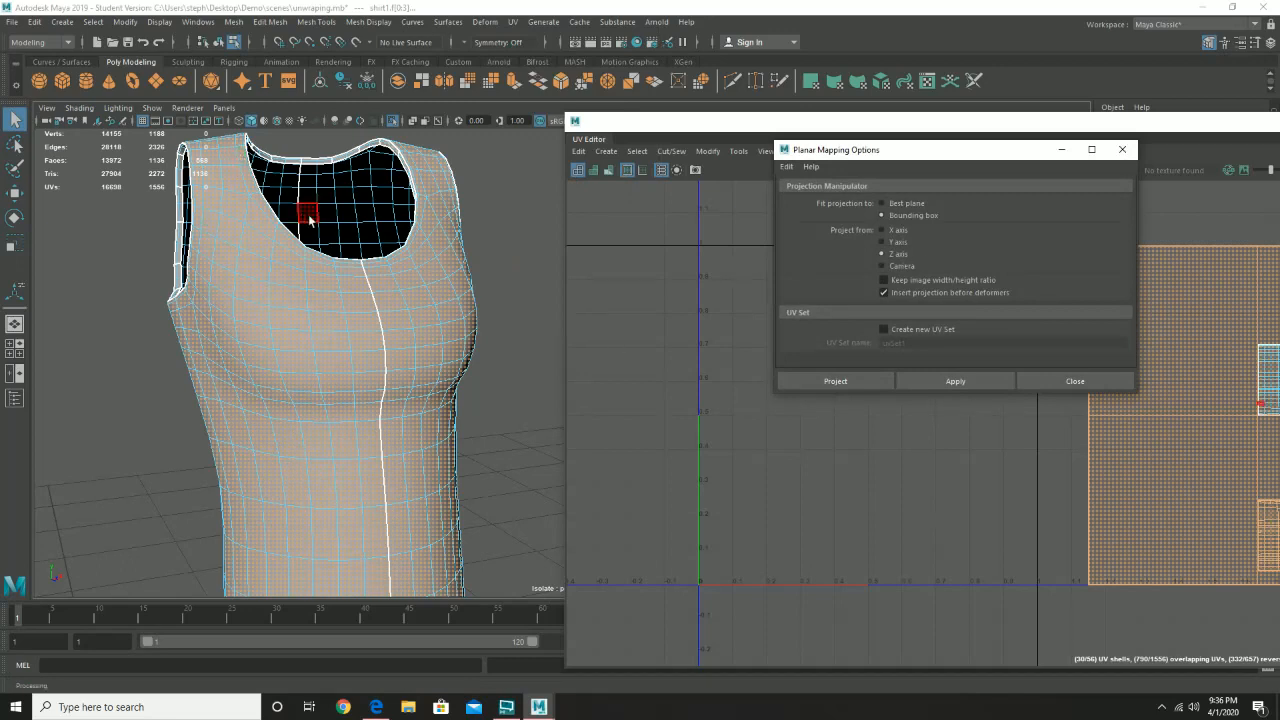
left_click(969, 381)
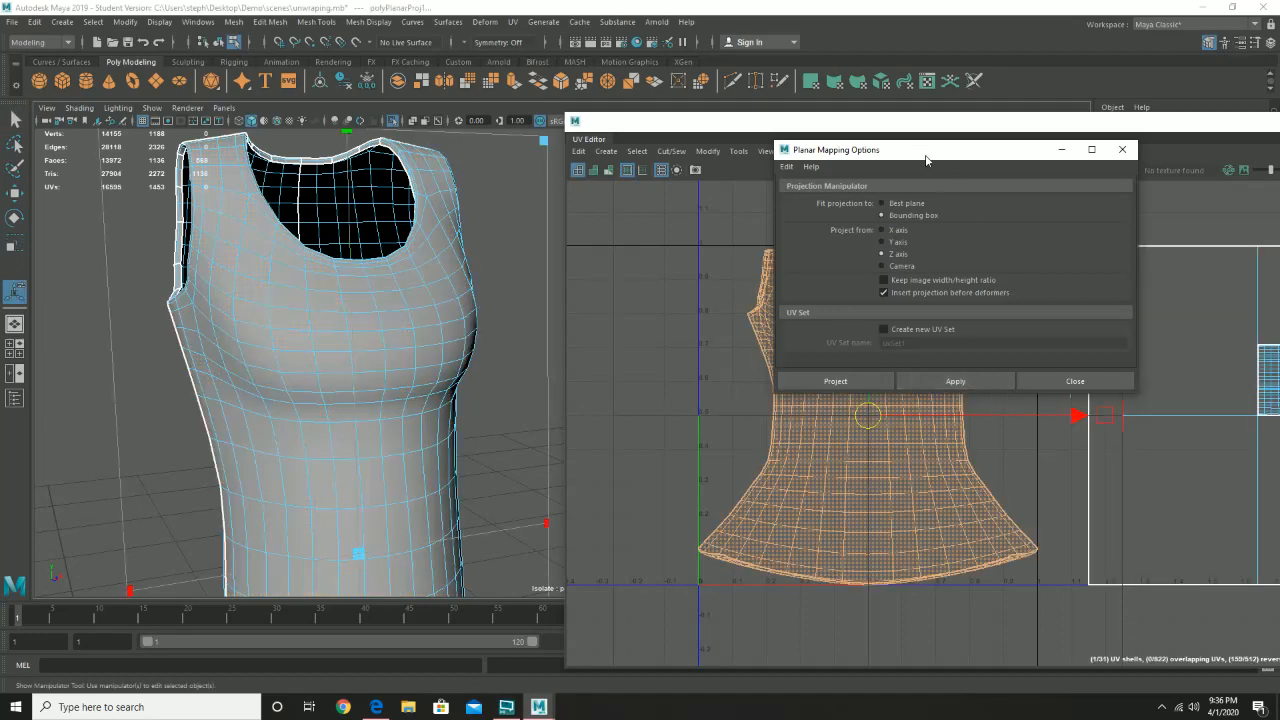
left_click_drag(896, 153, 1122, 166)
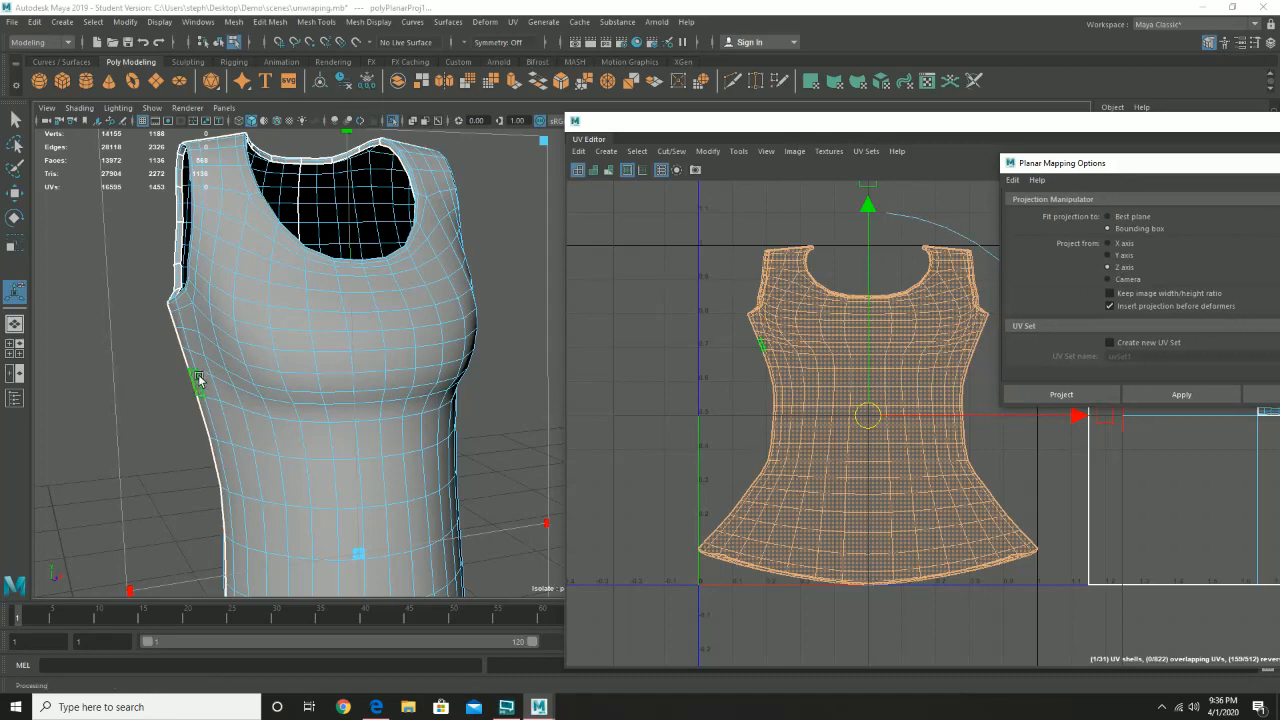
- Examine both sides of the projected shirt front in the 3D view and close the planar mapping options
right_click_drag(348, 366, 190, 402, "alt")
middle_click_drag(307, 415, 138, 265, "alt")
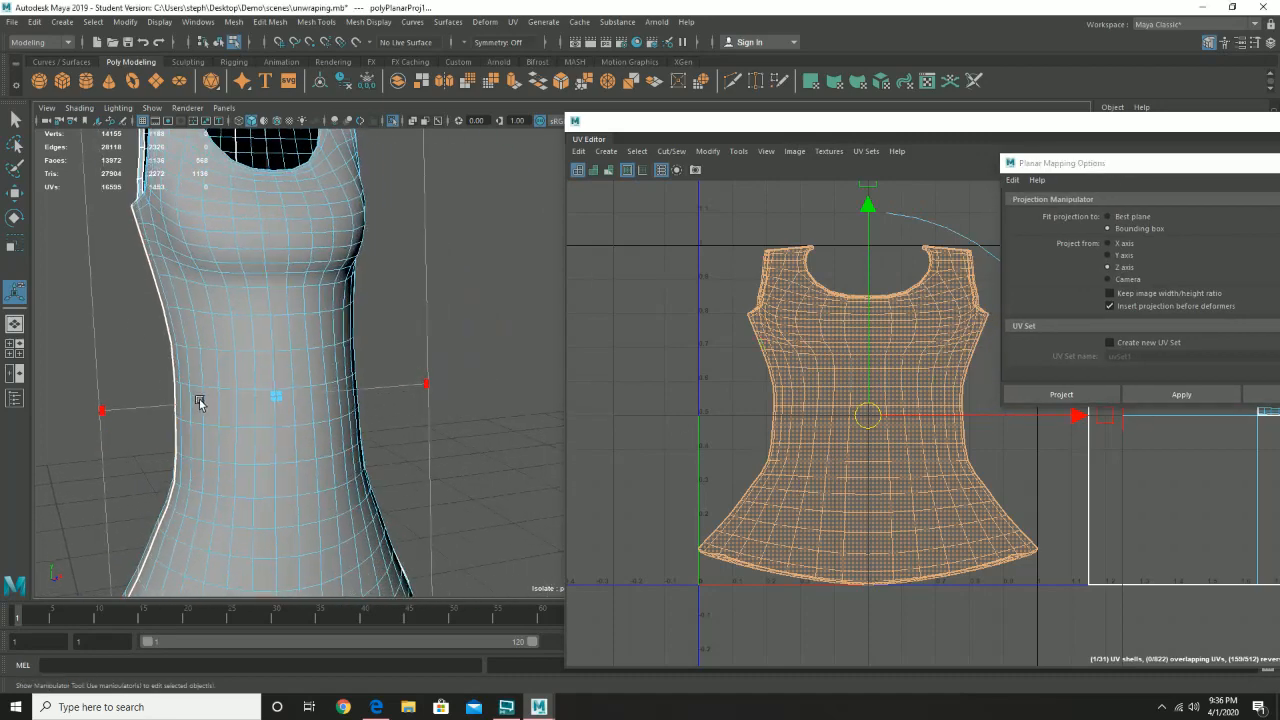
left_click_drag(201, 404, 134, 396, "alt")
right_click_drag(405, 432, 361, 440, "alt")
middle_click_drag(212, 404, 56, 378, "alt")
left_click_drag(322, 423, 212, 425, "alt")
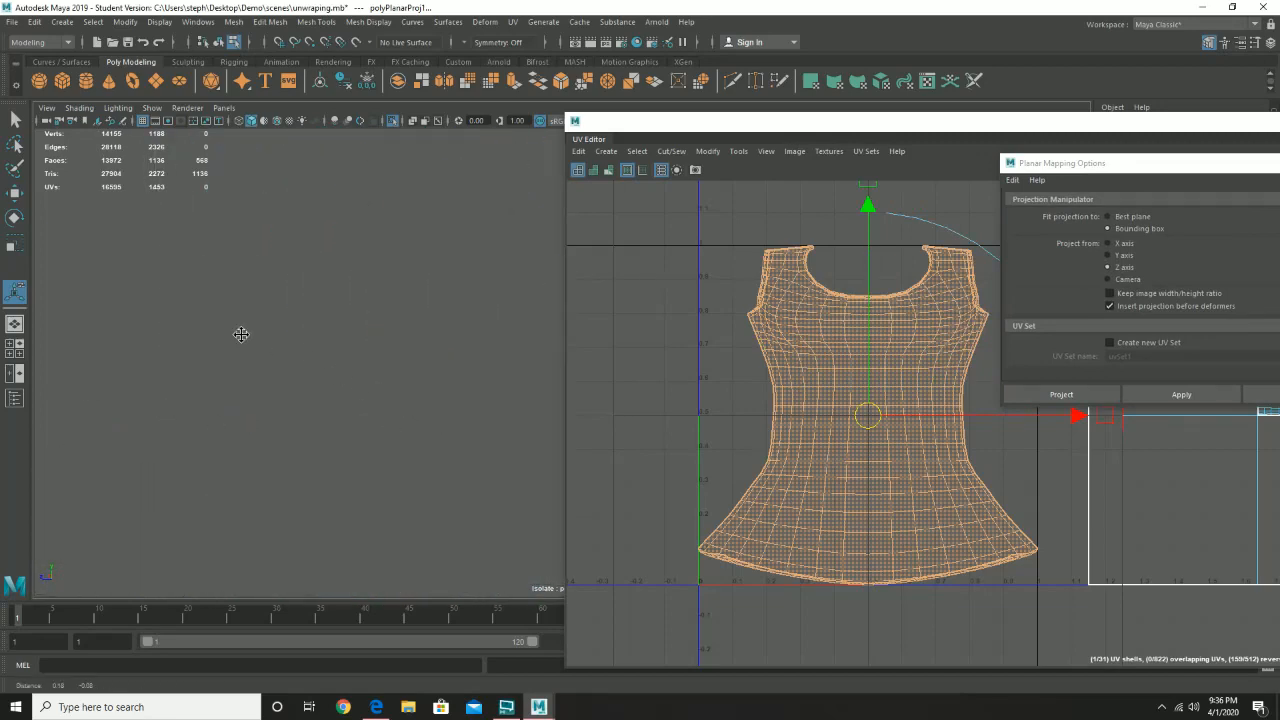
left_click_drag(240, 334, 223, 374, "alt")
left_click_drag(293, 287, 286, 446, "alt")
right_click_drag(286, 446, 420, 447, "alt")
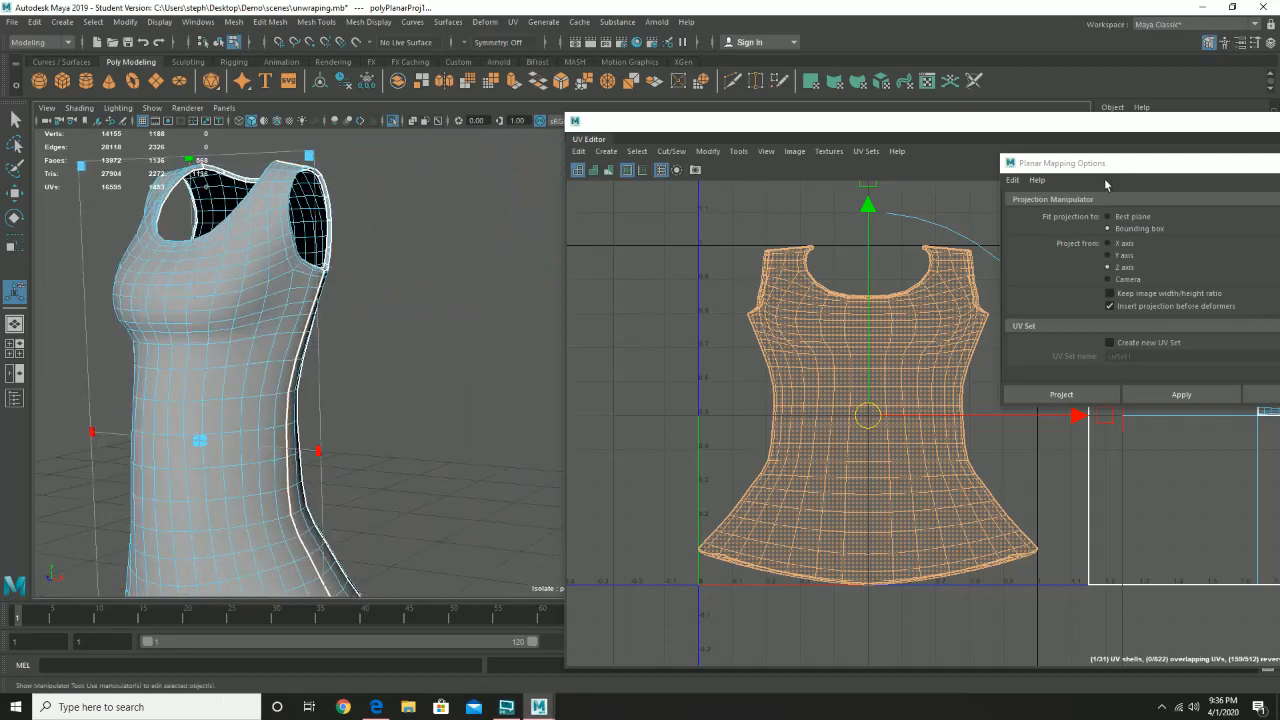
left_click_drag(1113, 171, 869, 190)
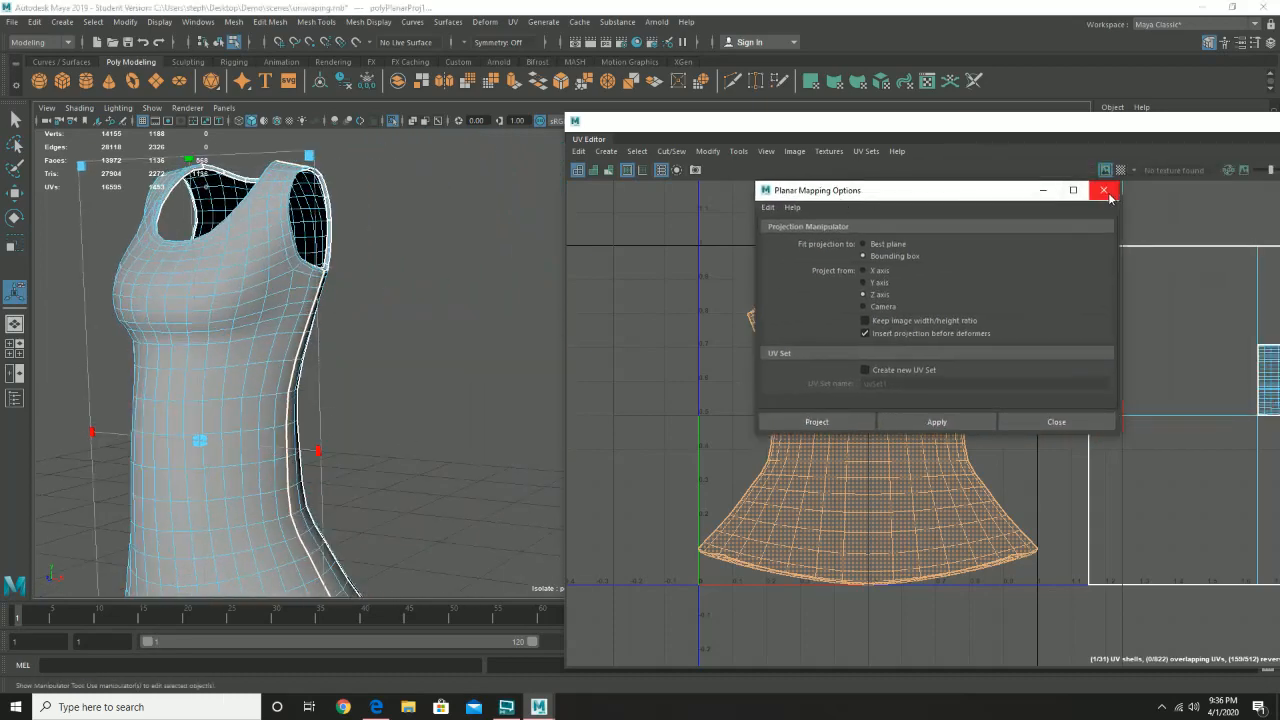
left_click(1113, 183)
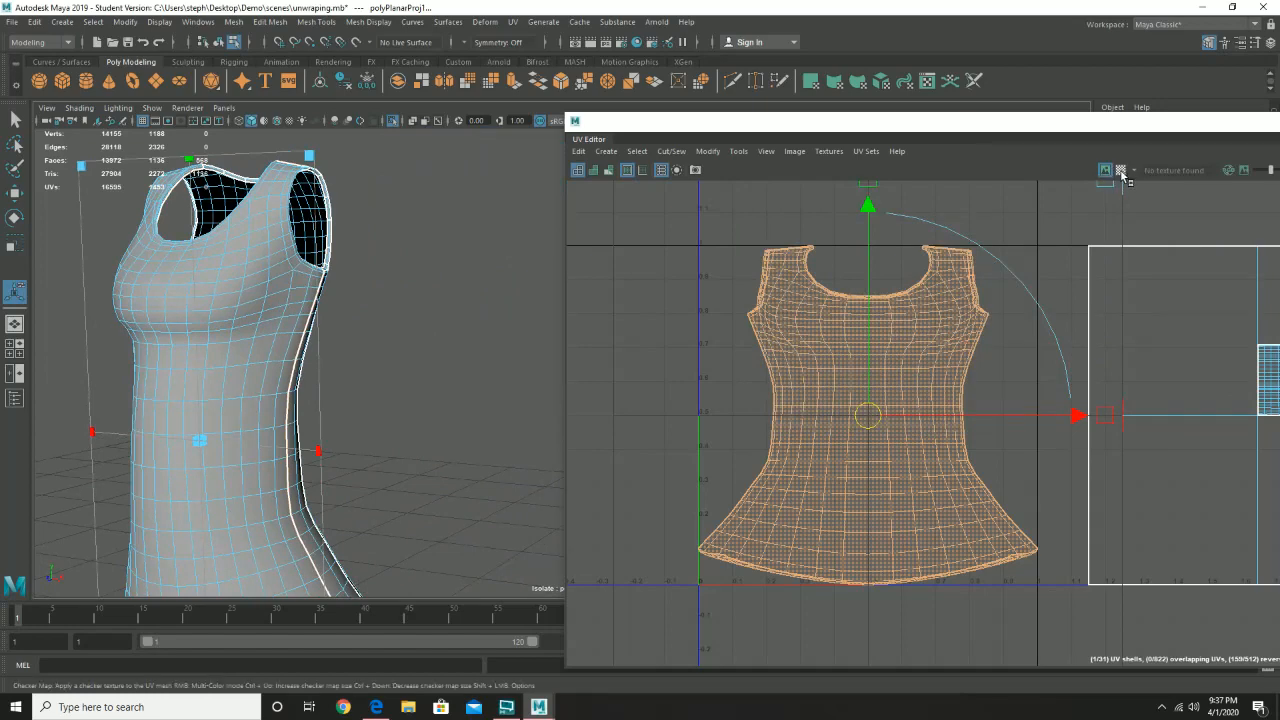
- Display the checker map on the shirt and examine the texture distortion along its side
left_click(1121, 170)
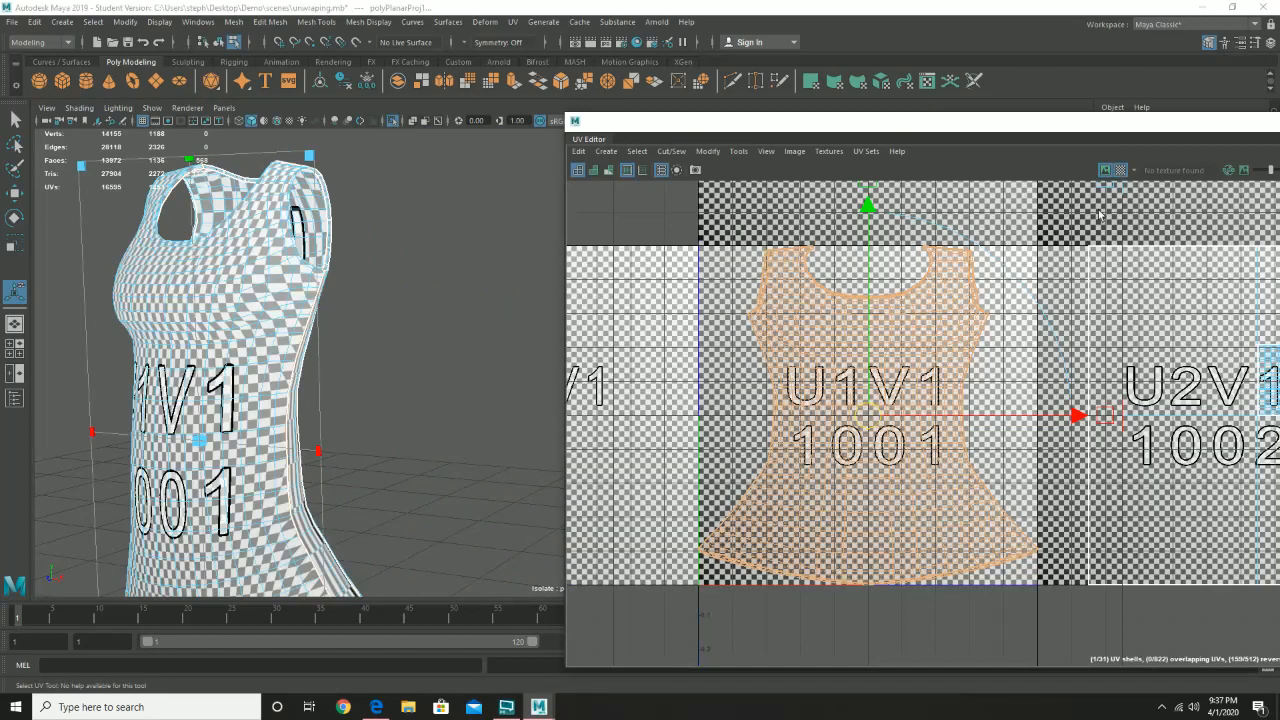
mouse_move(300, 400)
left_mouse_down("alt")
mouse_move(230, 400)
mouse_move(346, 386)
mouse_move(307, 389)
left_mouse_up("alt")
scroll(220, 403, "up", 5)
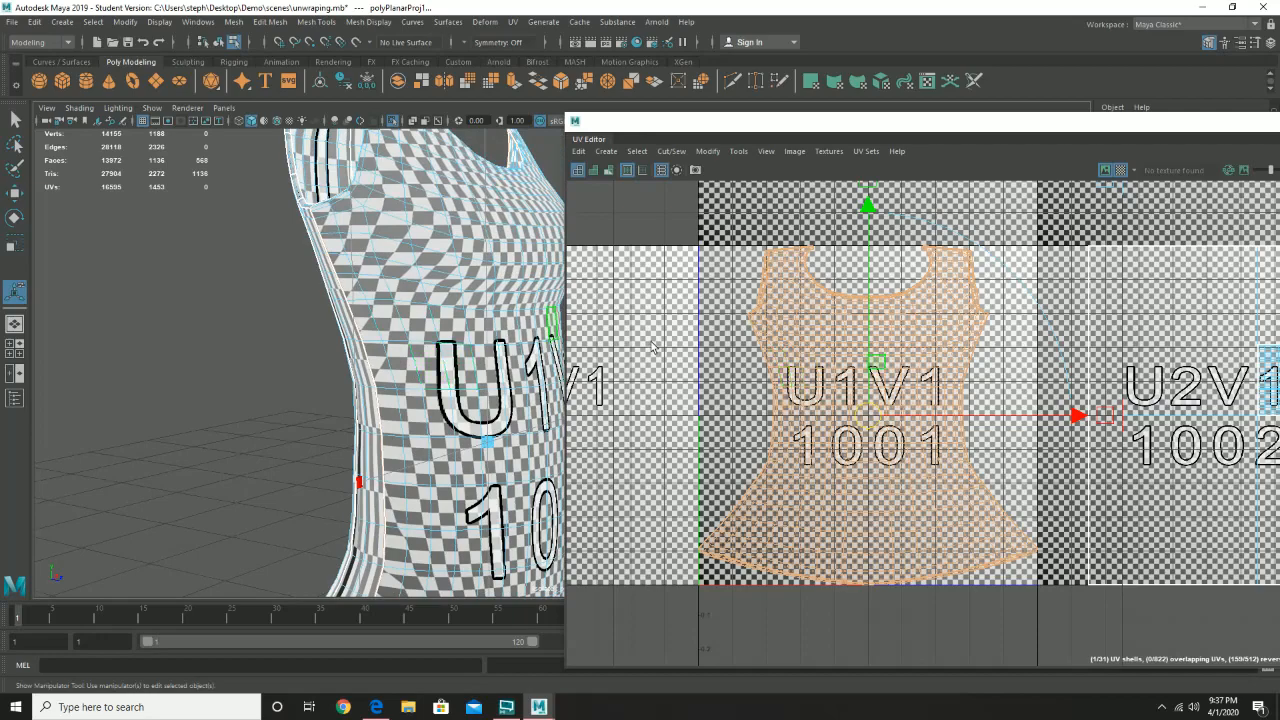
left_click(1121, 170)
left_click(1121, 170)
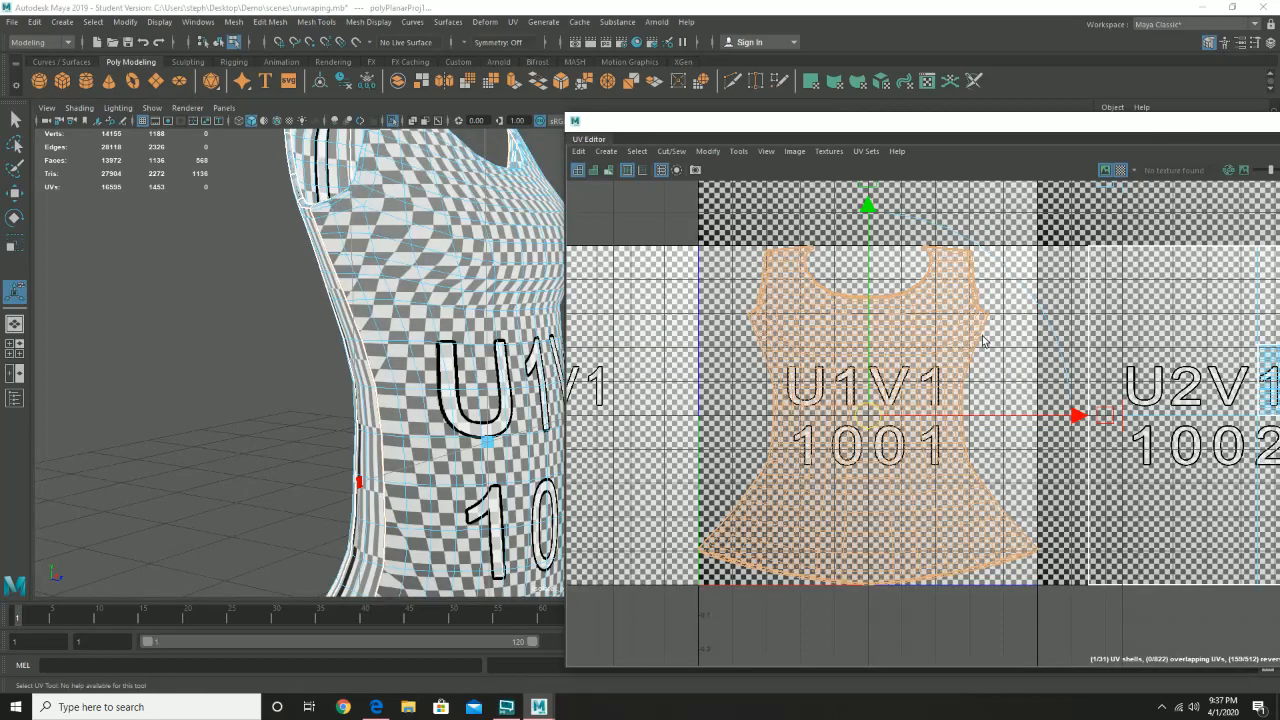
- Try moving the UVs along one side of the front shell outward in U, and undo the move
scroll(903, 428, "down", 5)
right_click_drag(867, 418, 810, 417)
right_click_drag(914, 396, 948, 391)
left_click_drag(818, 300, 874, 567)
key("w")
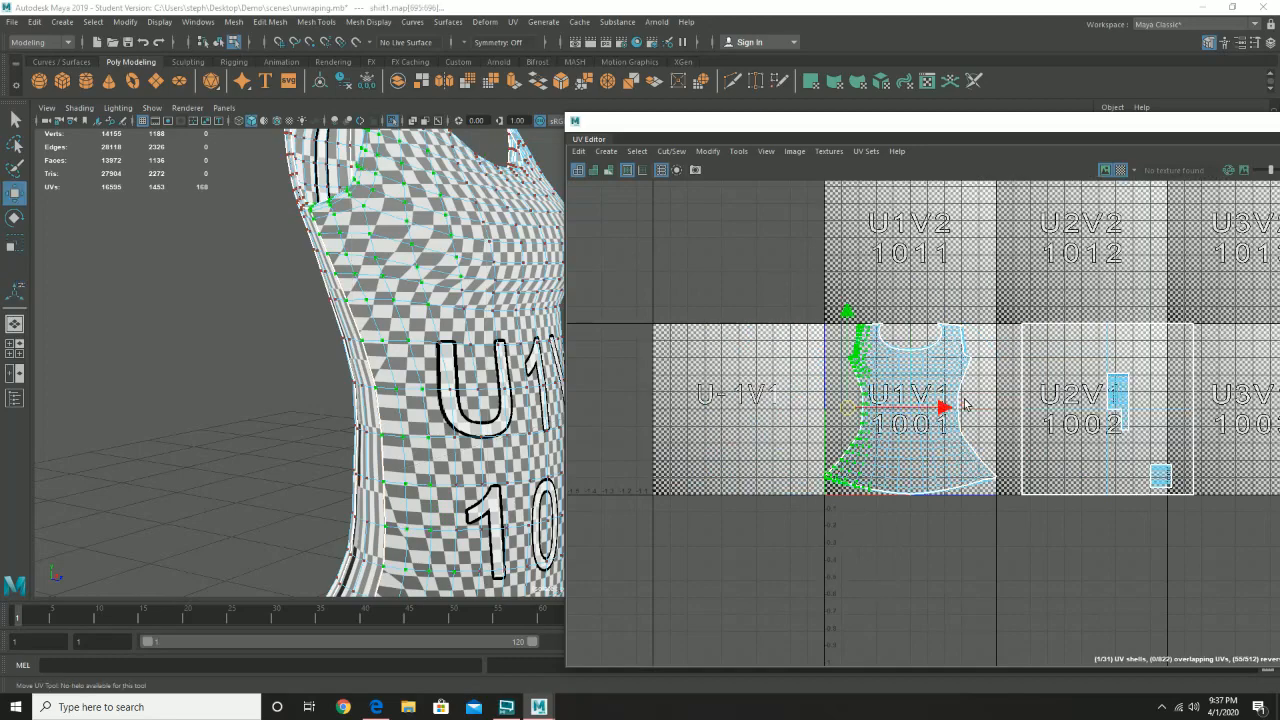
left_click_drag(934, 406, 817, 412)
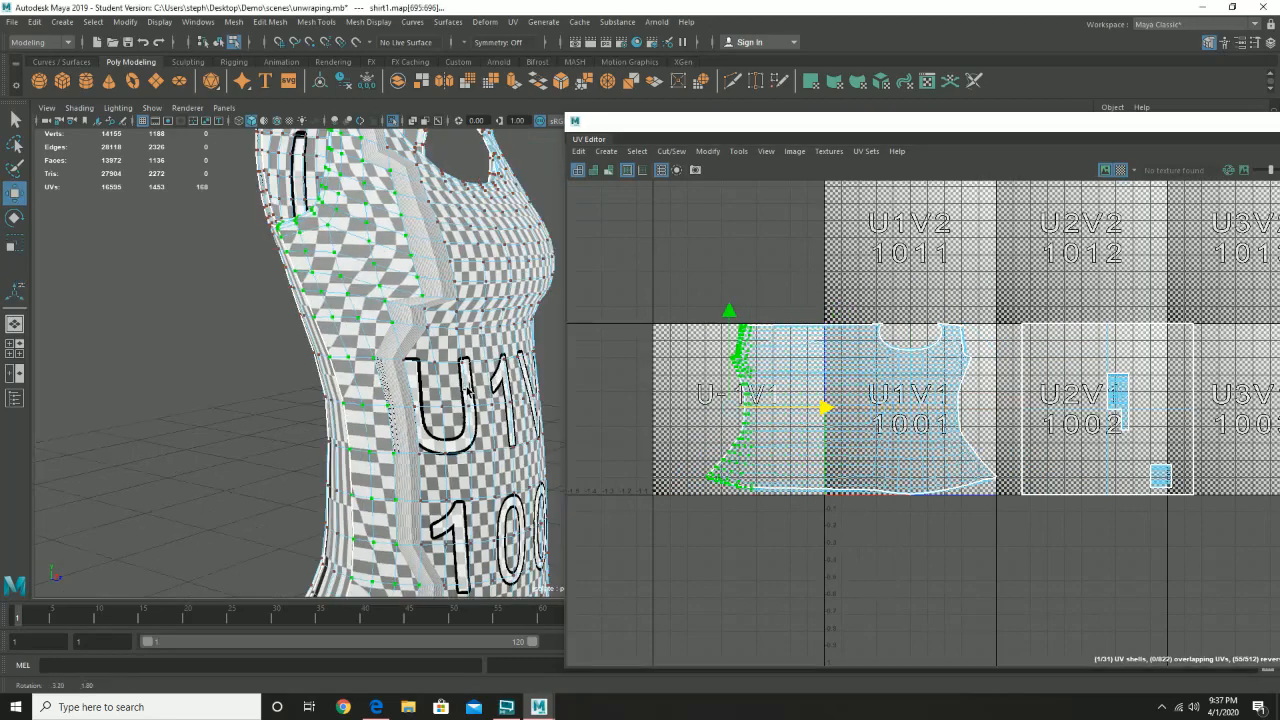
left_click_drag(470, 382, 343, 399, "alt")
key("ctrl+z")
- Try moving the UVs of half of the front shell outward in U, and undo the move
left_click_drag(720, 267, 909, 532)
left_click_drag(952, 409, 889, 409)
key("ctrl+z")
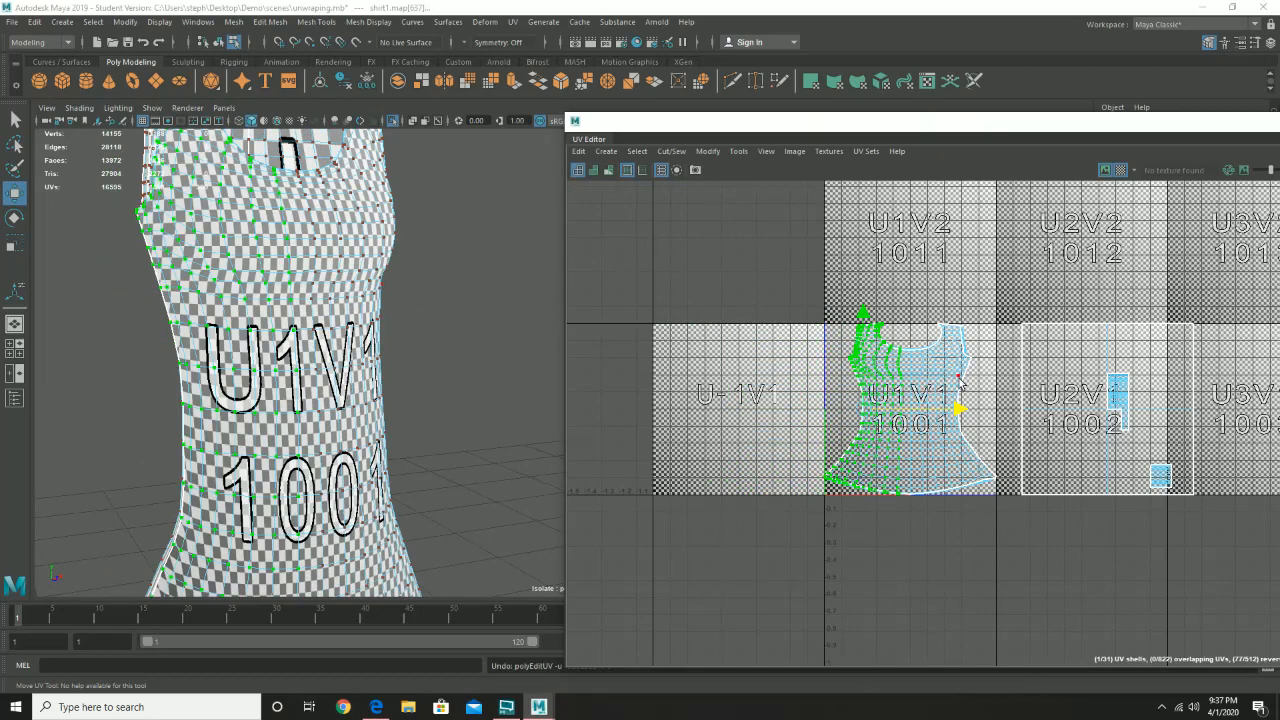
- Select all UVs of the shirt's front shell and turn off the checker map display
right_click_drag(957, 378, 1012, 376)
left_click_drag(738, 286, 1006, 577)
left_click(1120, 170)
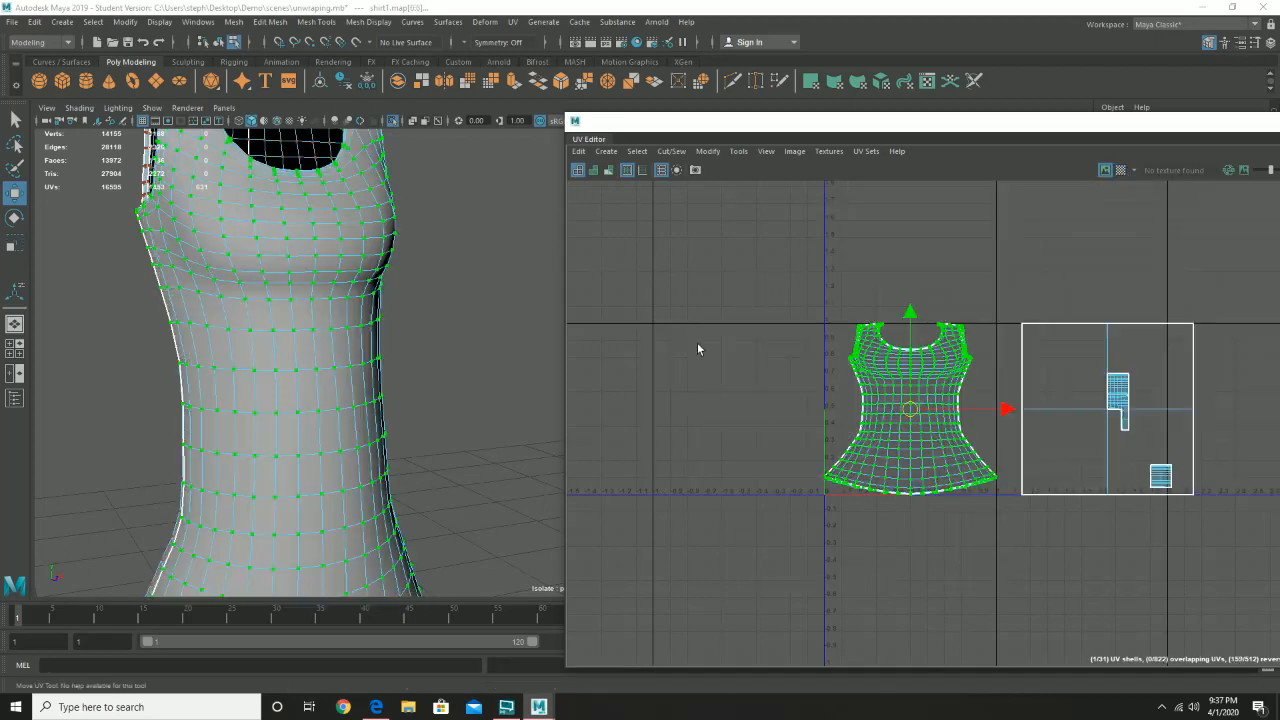
- Try selecting the front shell in vertex mode and moving it in the UV Editor, and undo the move
left_click_drag(743, 291, 1000, 546)
right_click(933, 427)
left_click(792, 259)
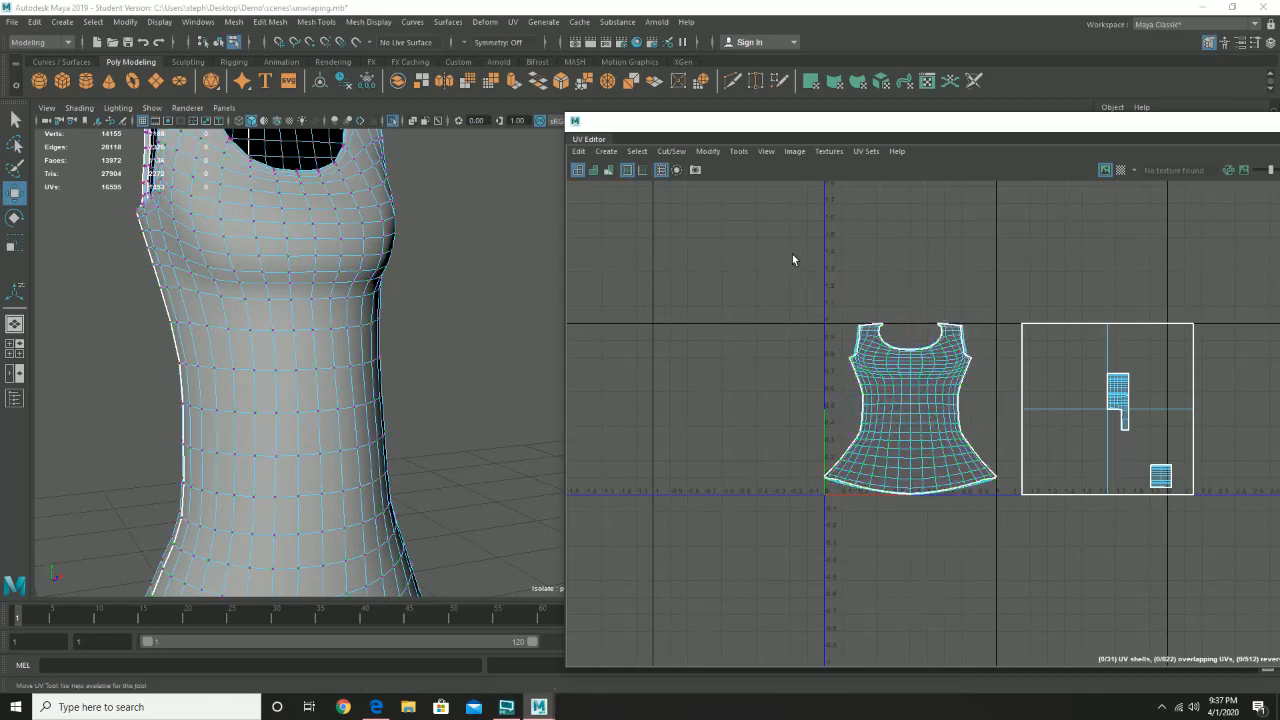
left_click_drag(759, 259, 991, 588)
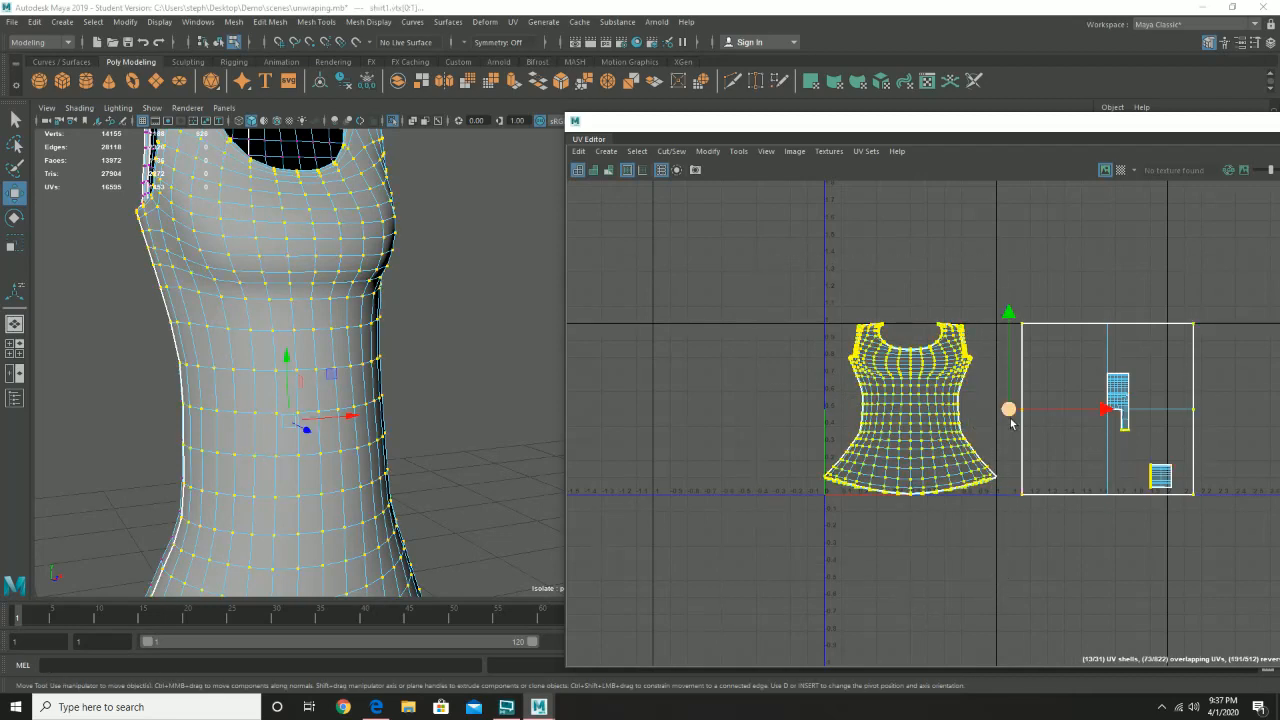
left_click_drag(1011, 412, 922, 410)
key("ctrl+z")
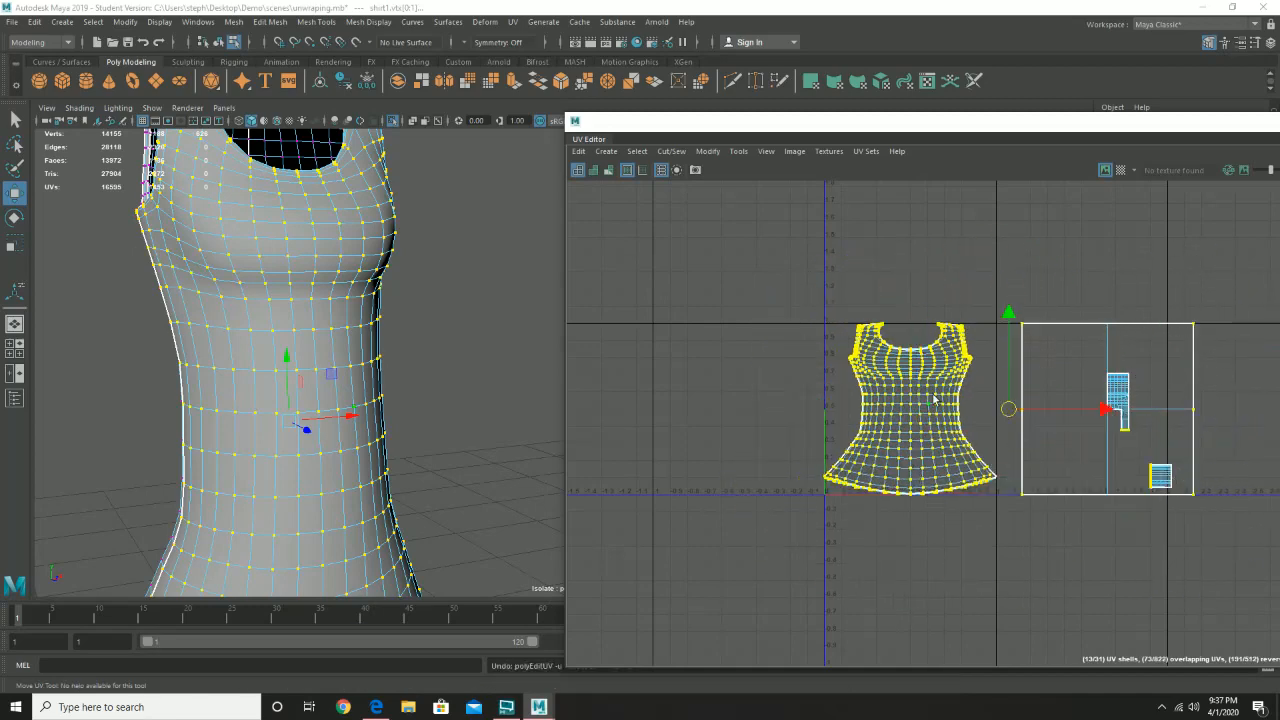
- Switch back to UV mode, select all UVs of the front shell and open the Unfold options
right_click_drag(936, 412, 979, 406)
left_click_drag(802, 275, 1005, 572)
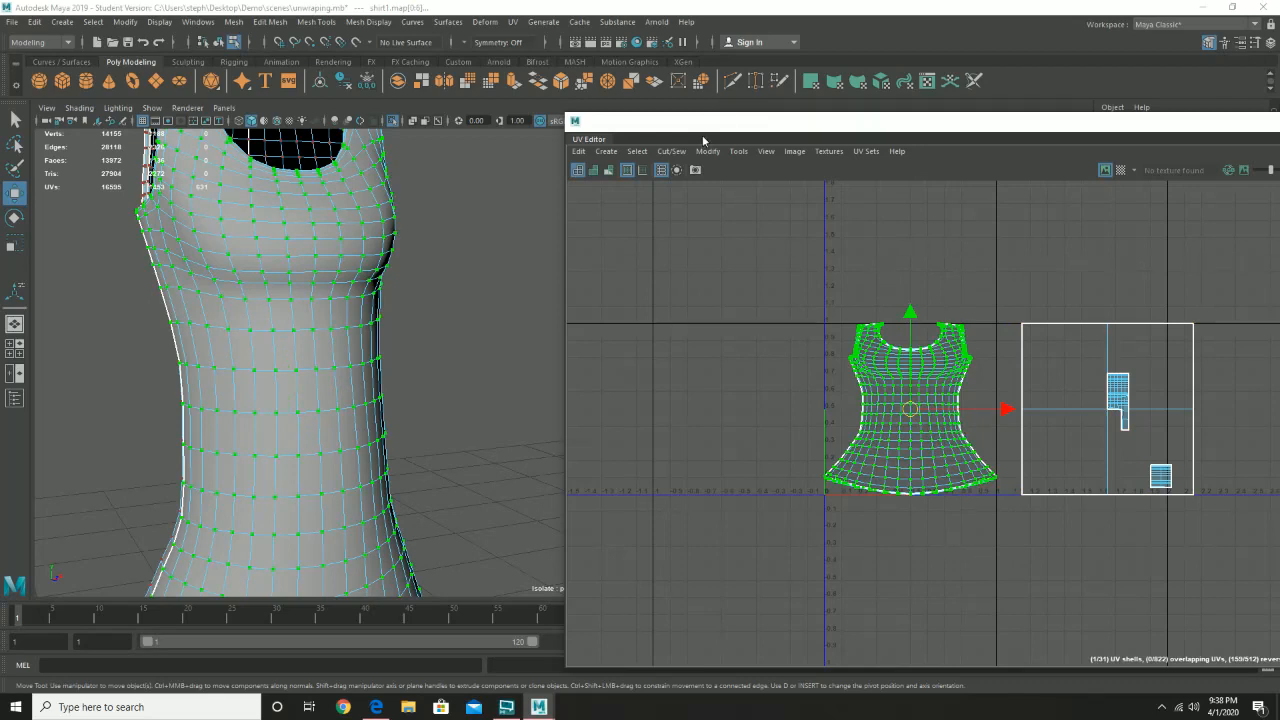
right_click(913, 400, "shift")
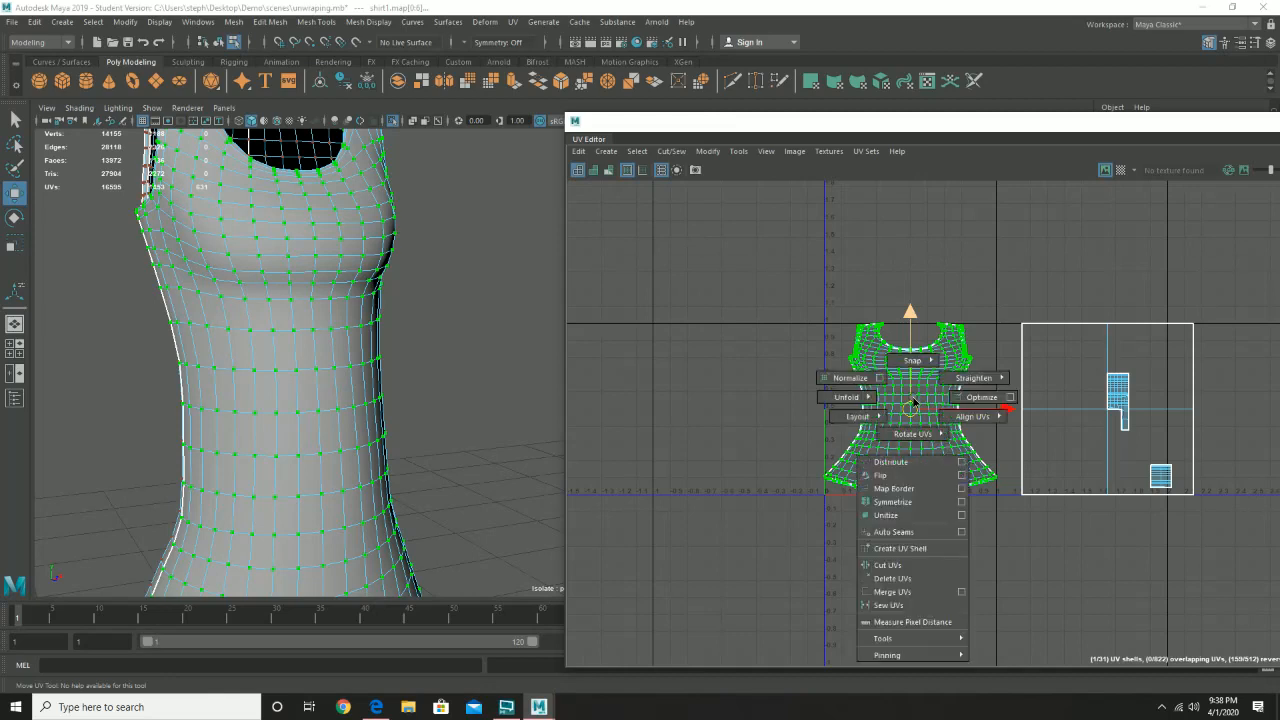
mouse_move(847, 397)
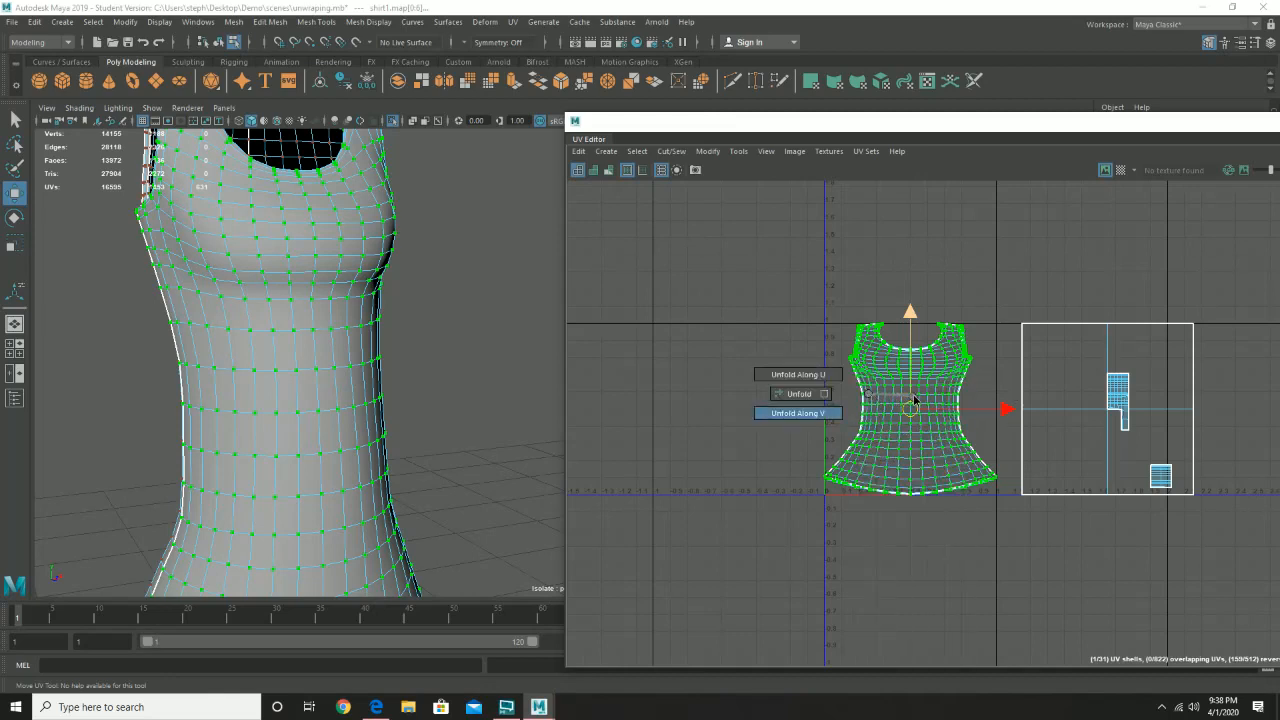
right_click_drag(913, 394, 914, 396, "shift")
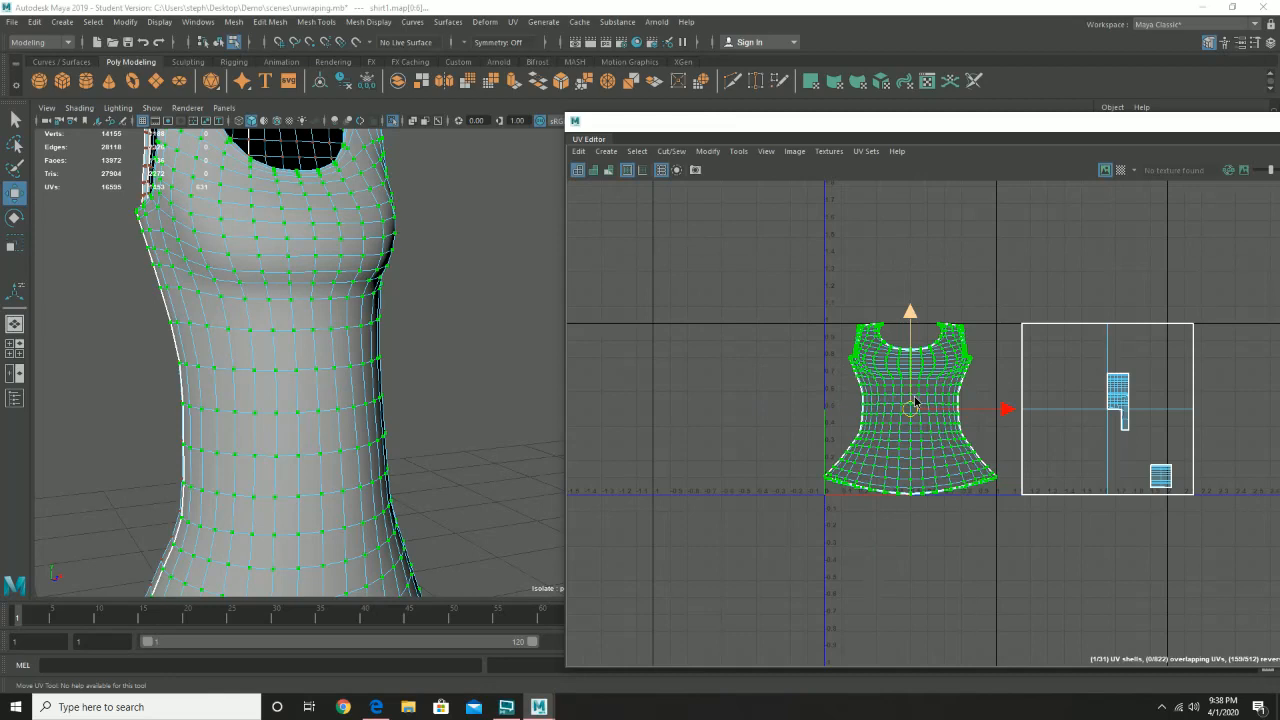
right_click(913, 399, "shift")
mouse_move(850, 396)
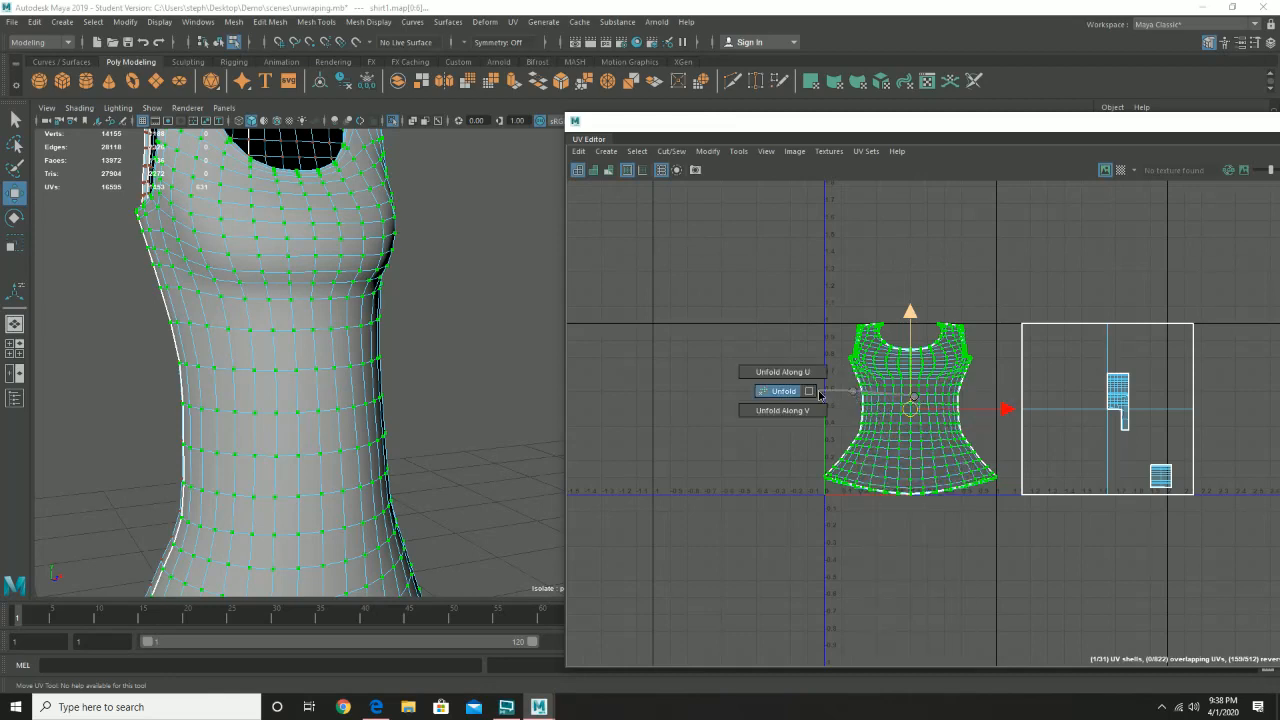
left_click(810, 391)
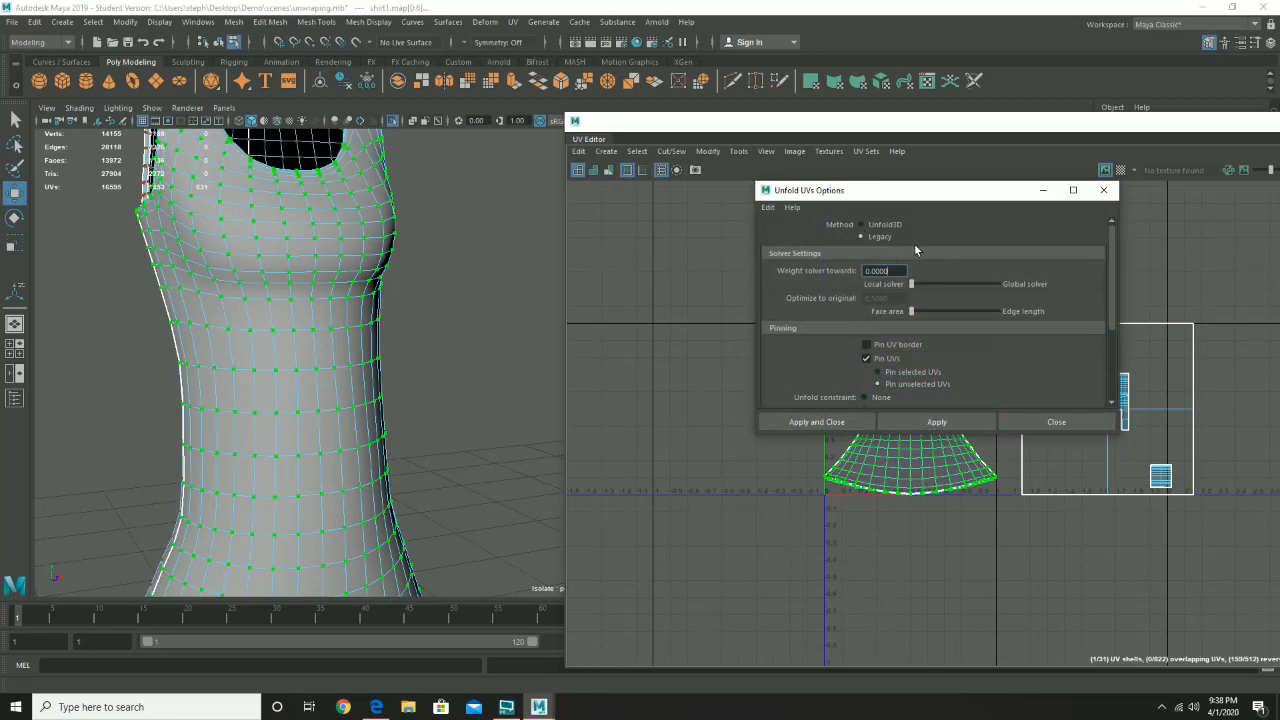
- Try unfolding the front shell's UVs with the Legacy method and the Horizontal unfold constraint
scroll(950, 311, "down", 3)
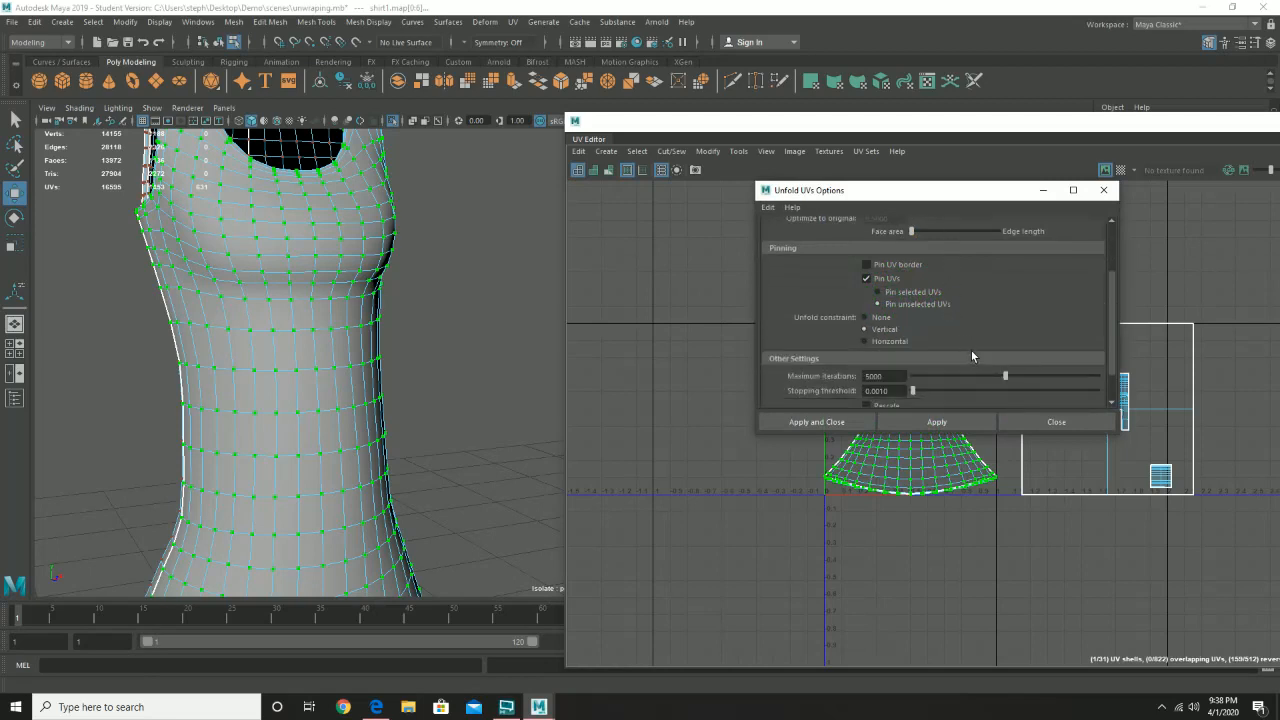
left_click_drag(958, 194, 621, 183)
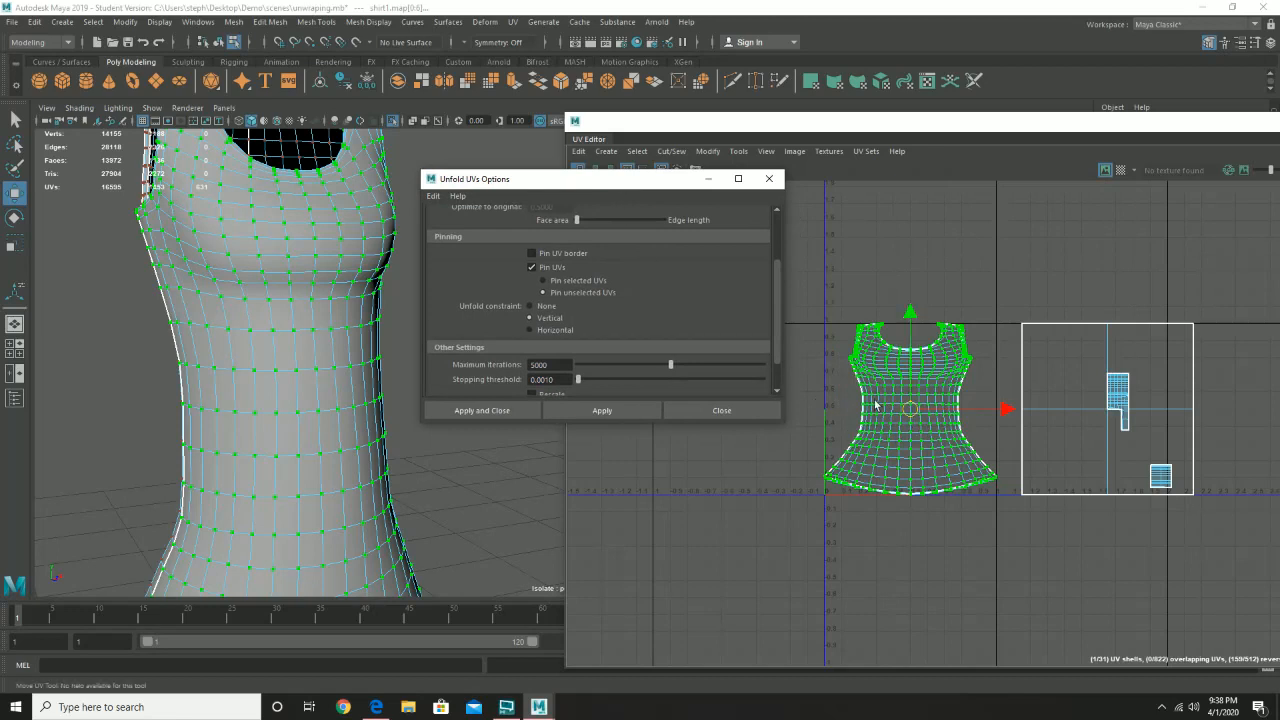
scroll(715, 327, "down", 2)
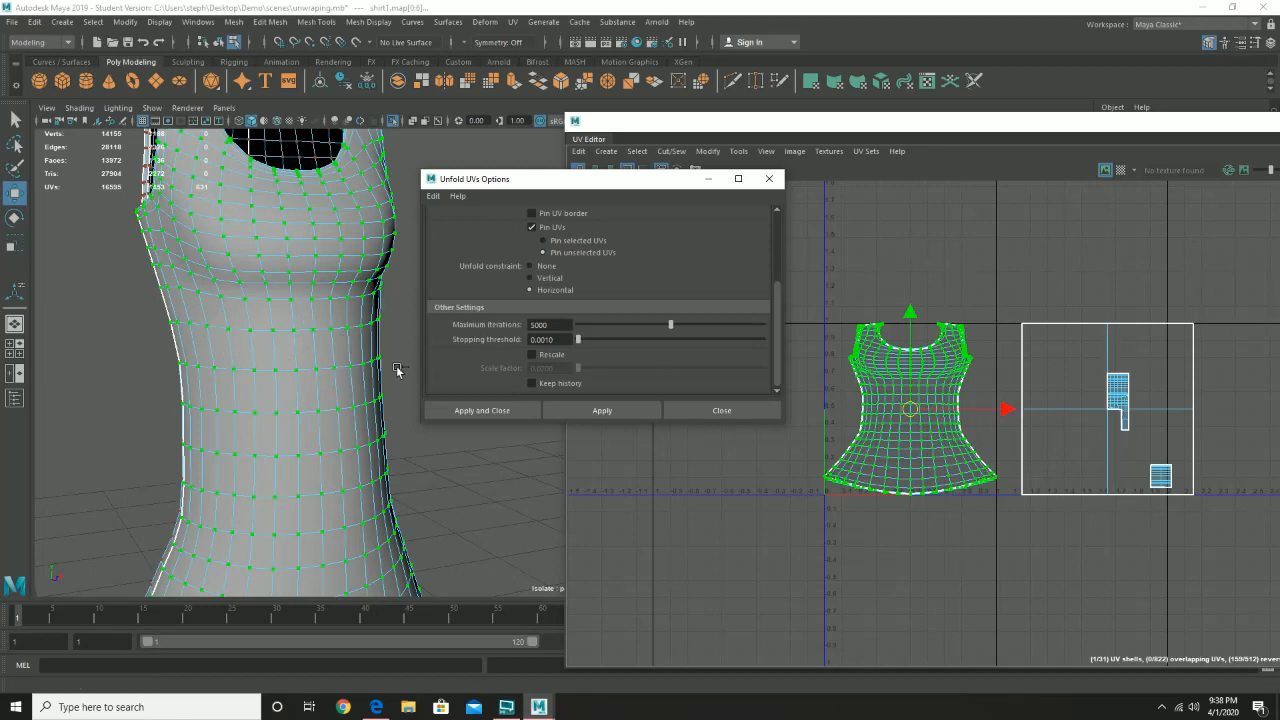
left_click(621, 412)
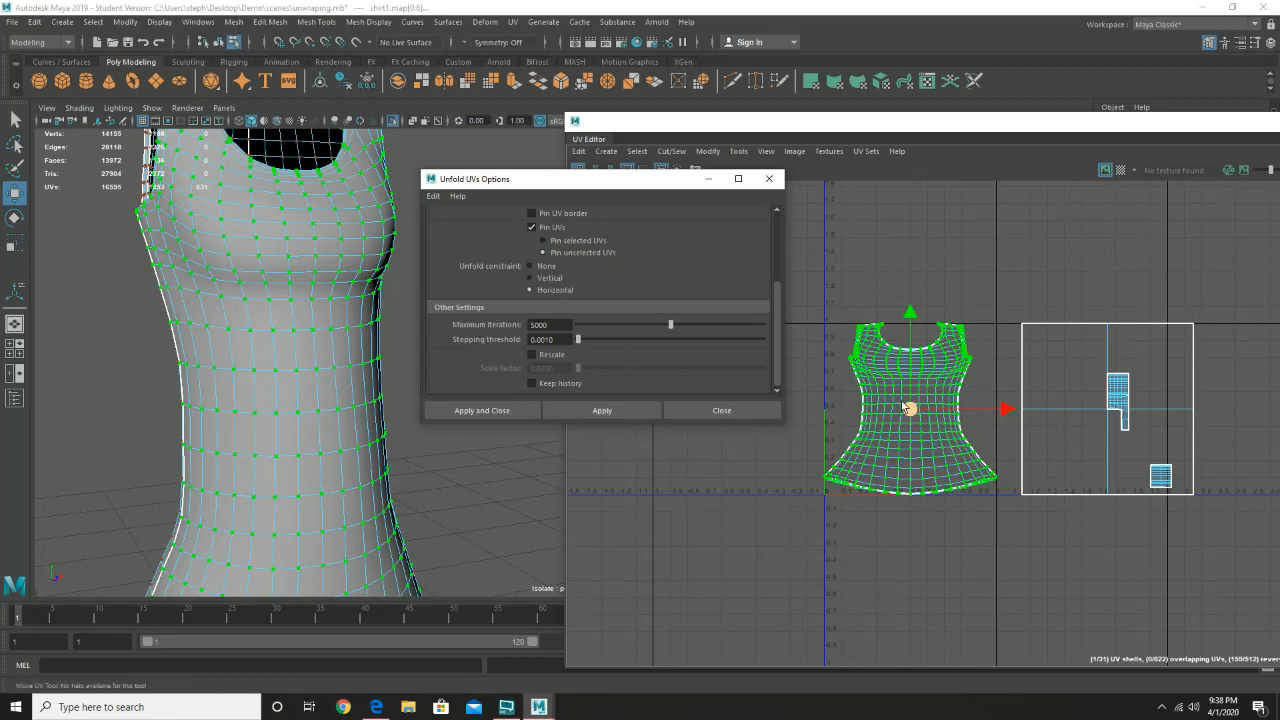
left_click(627, 412)
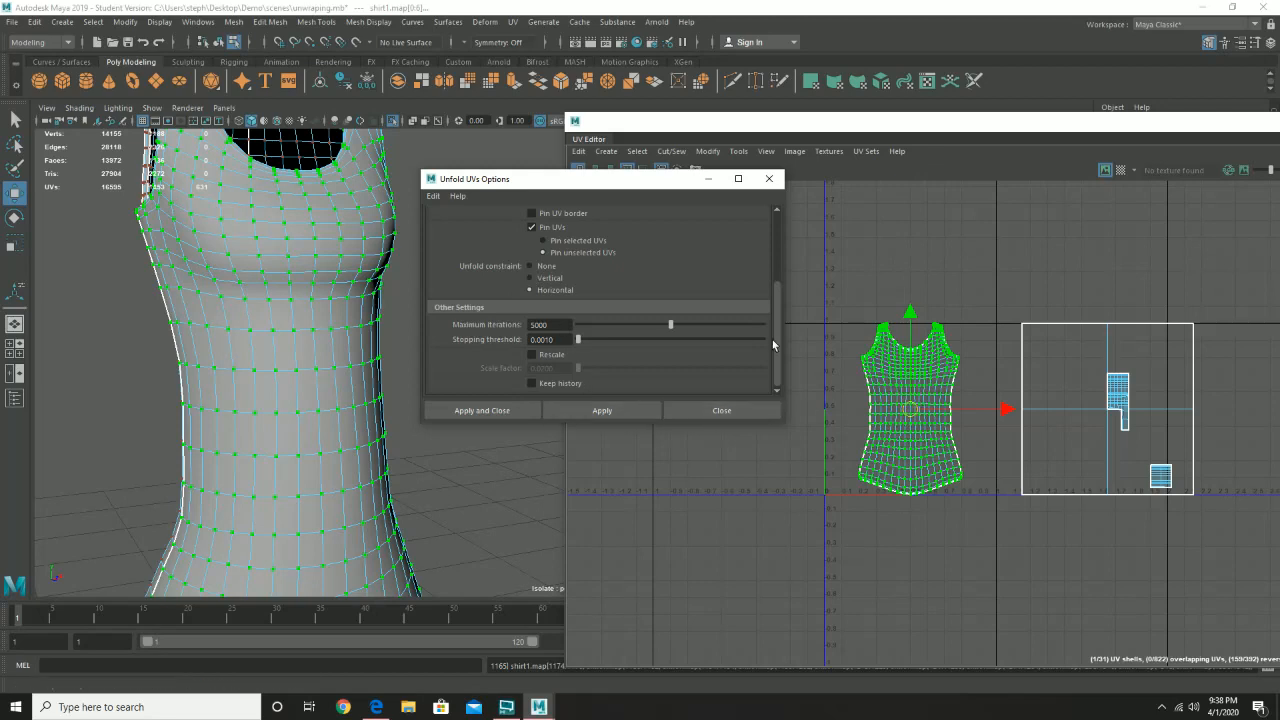
- Try unfolding the front shell with the Vertical constraint, and undo both the vertical and the horizontal unfold
left_click(549, 279)
left_click(586, 414)
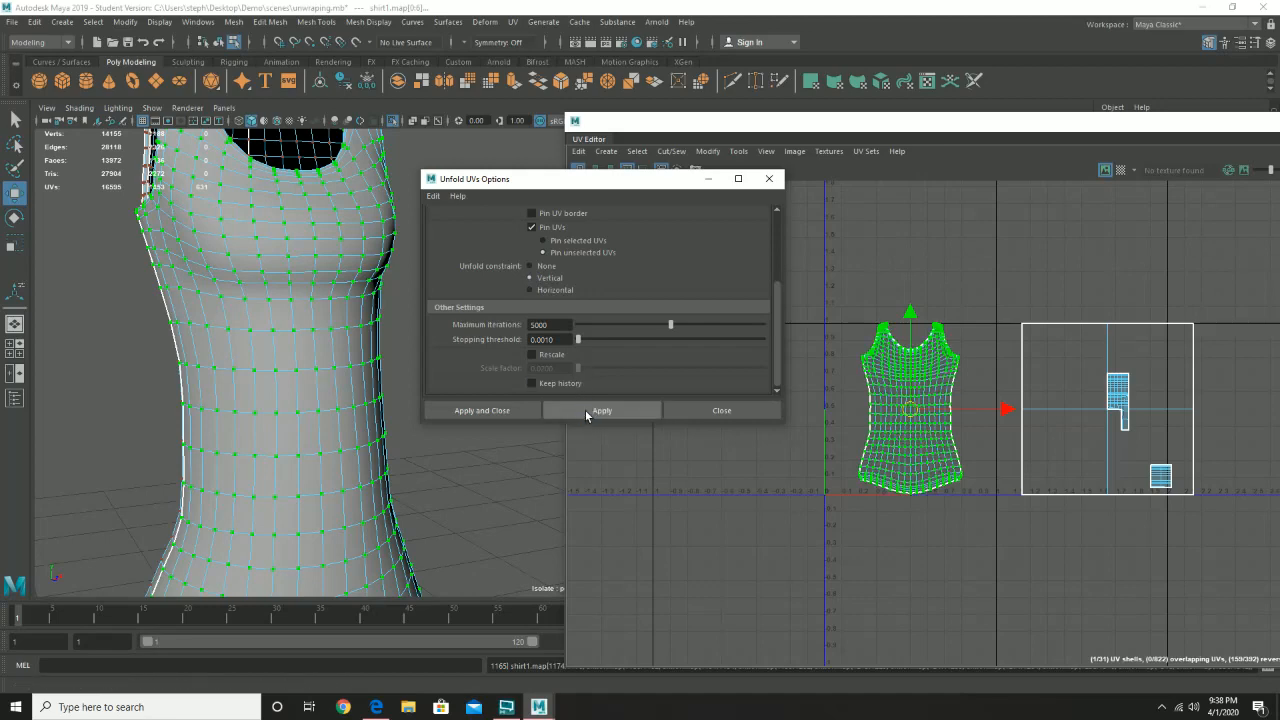
right_click_drag(911, 443, 1225, 615, "alt")
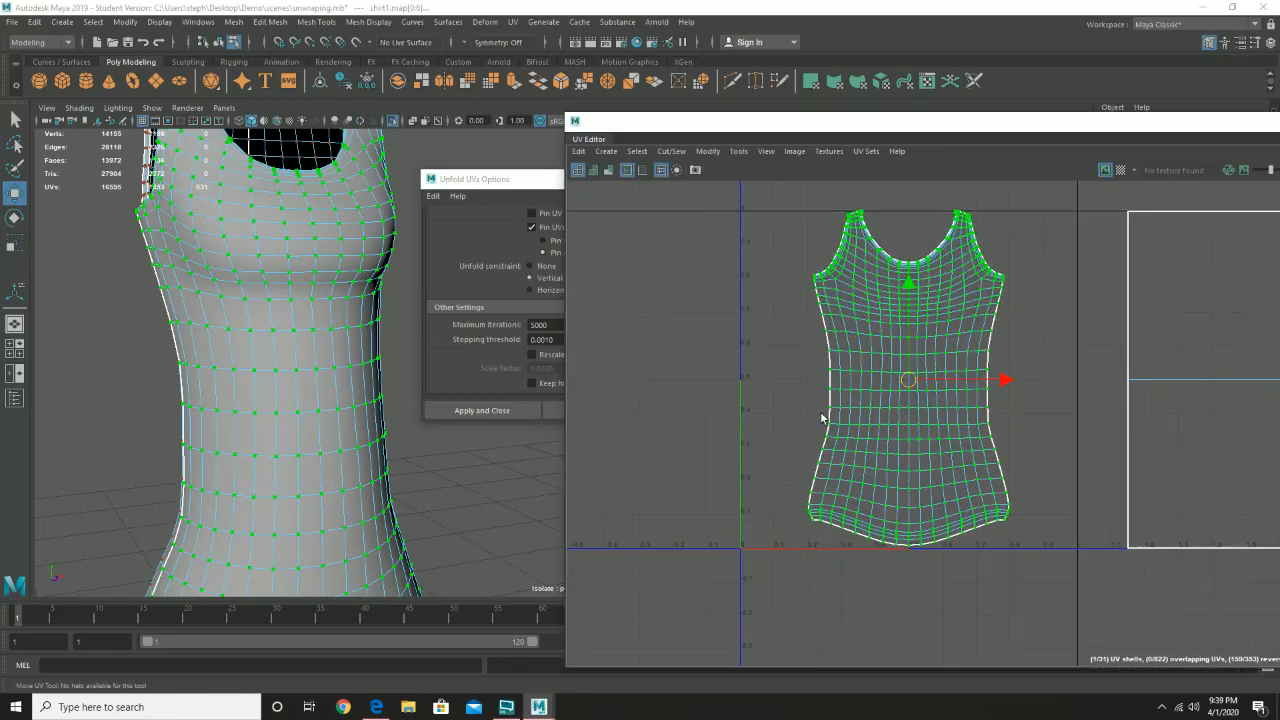
right_click_drag(823, 417, 1028, 526, "alt")
key("ctrl+z")
key("ctrl+z")
- Unfold the shirt's front shell with the Horizontal constraint and again with the Vertical constraint, and close the Unfold options
right_click_drag(1016, 395, 901, 368, "alt")
middle_click_drag(977, 400, 926, 434, "alt")
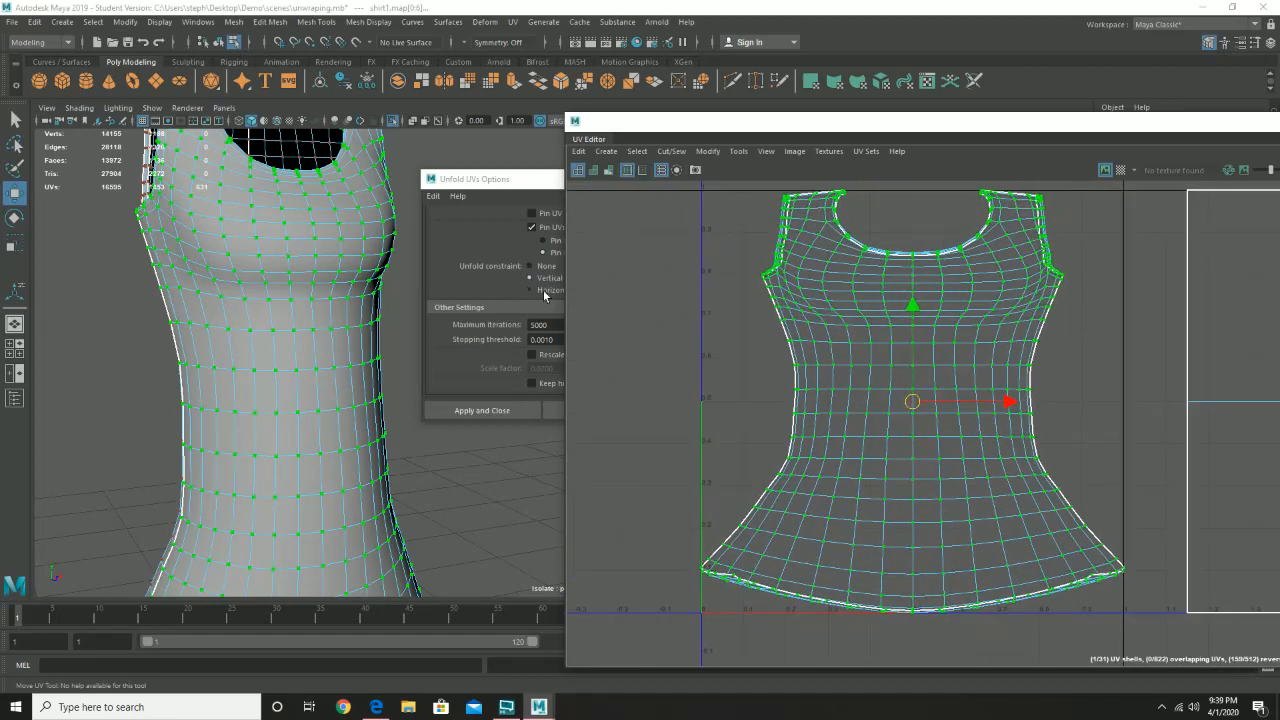
left_click(544, 291)
left_click(601, 409)
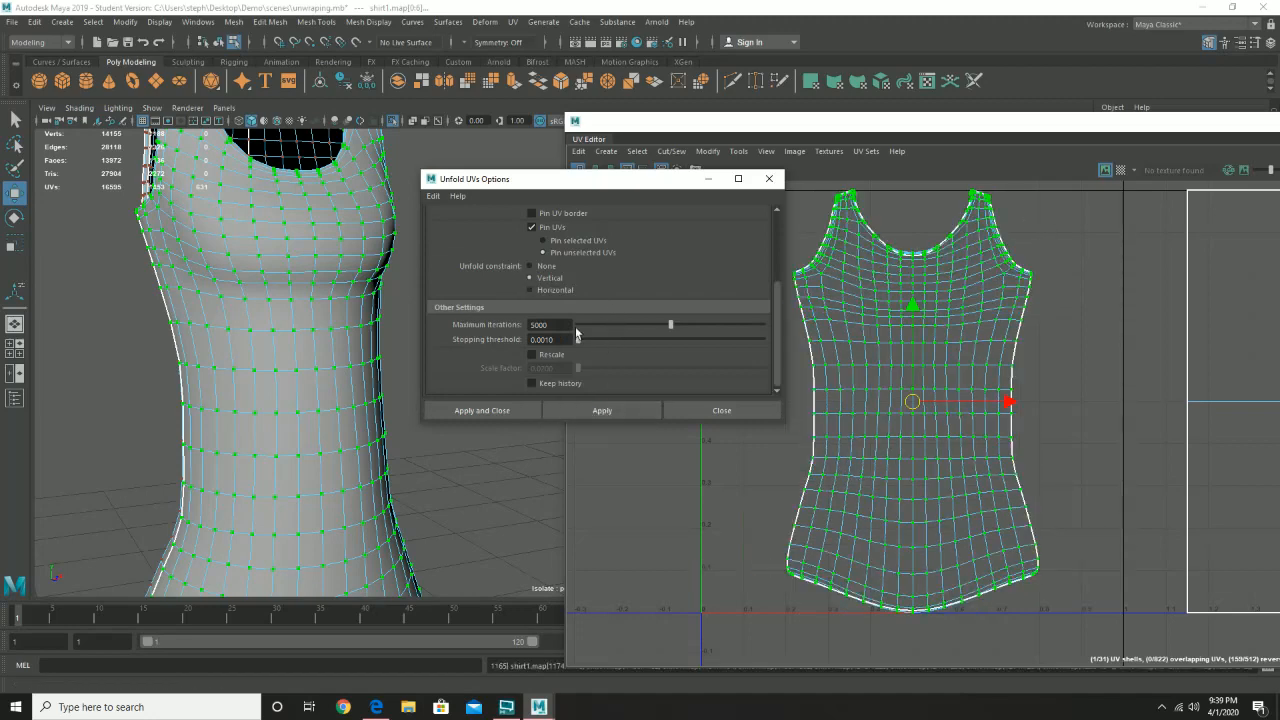
left_click(616, 414)
left_click(717, 414)
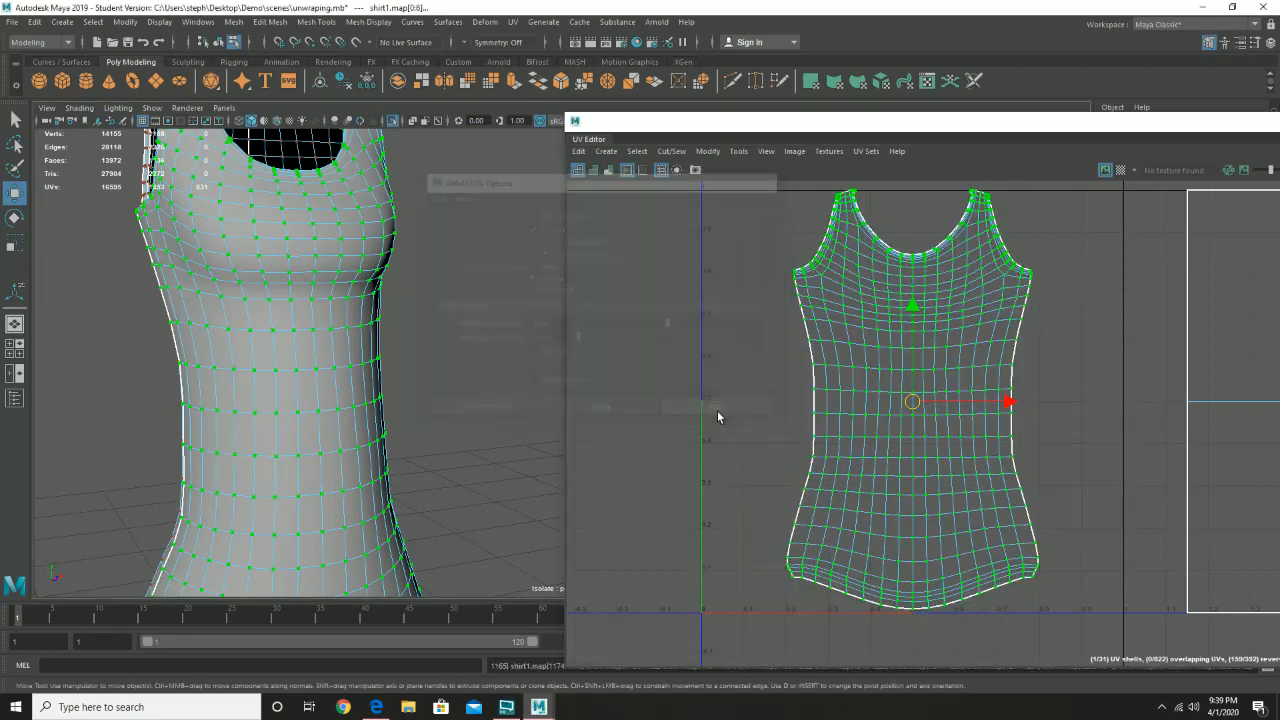
- Turn on the checker map and examine the texture distortion on the front and side of the shirt
left_click(1121, 170)
left_click_drag(223, 305, 292, 314, "alt")
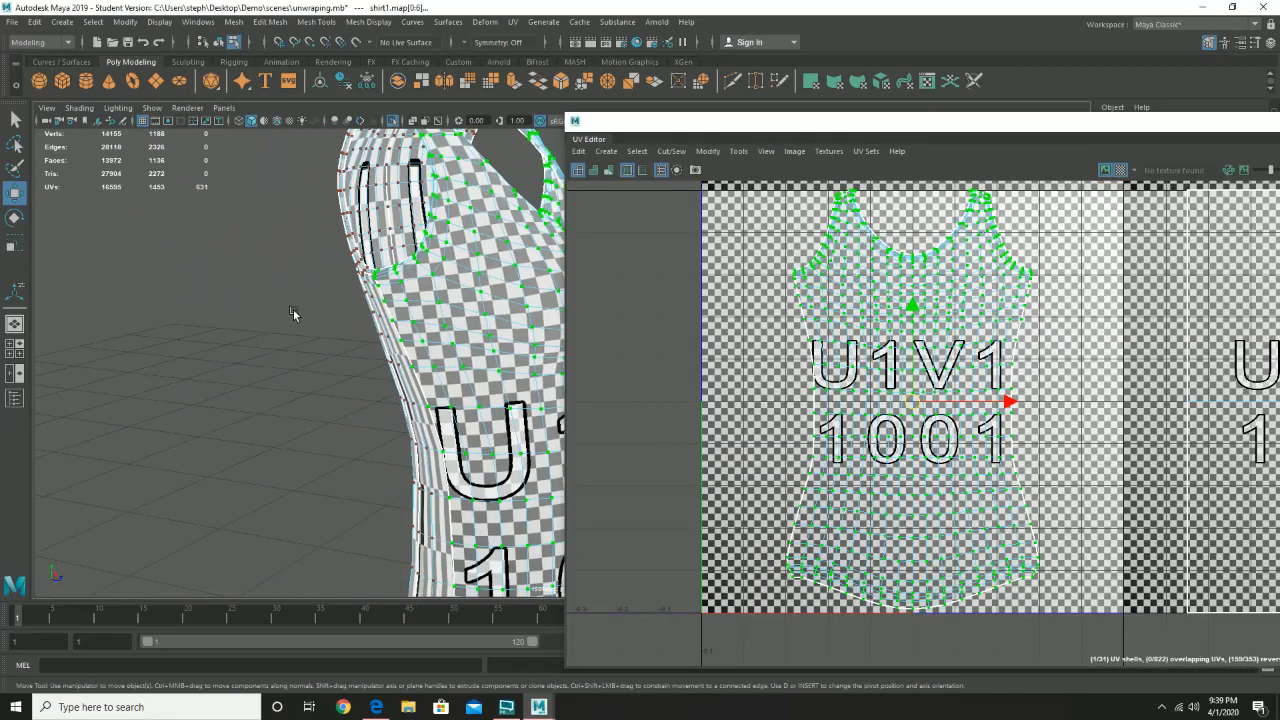
middle_click_drag(437, 395, 410, 393, "alt")
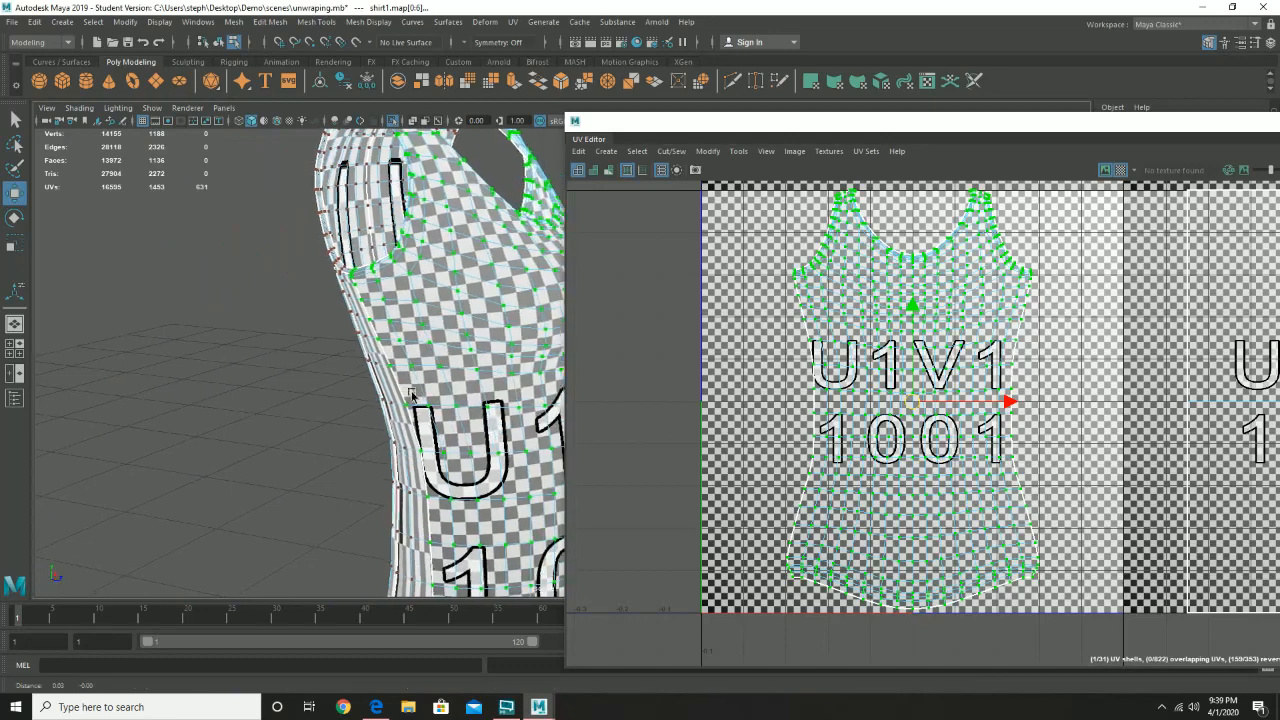
right_click_drag(410, 393, 370, 388, "alt")
left_click_drag(421, 369, 345, 351, "alt")
left_click_drag(165, 317, 300, 334, "alt")
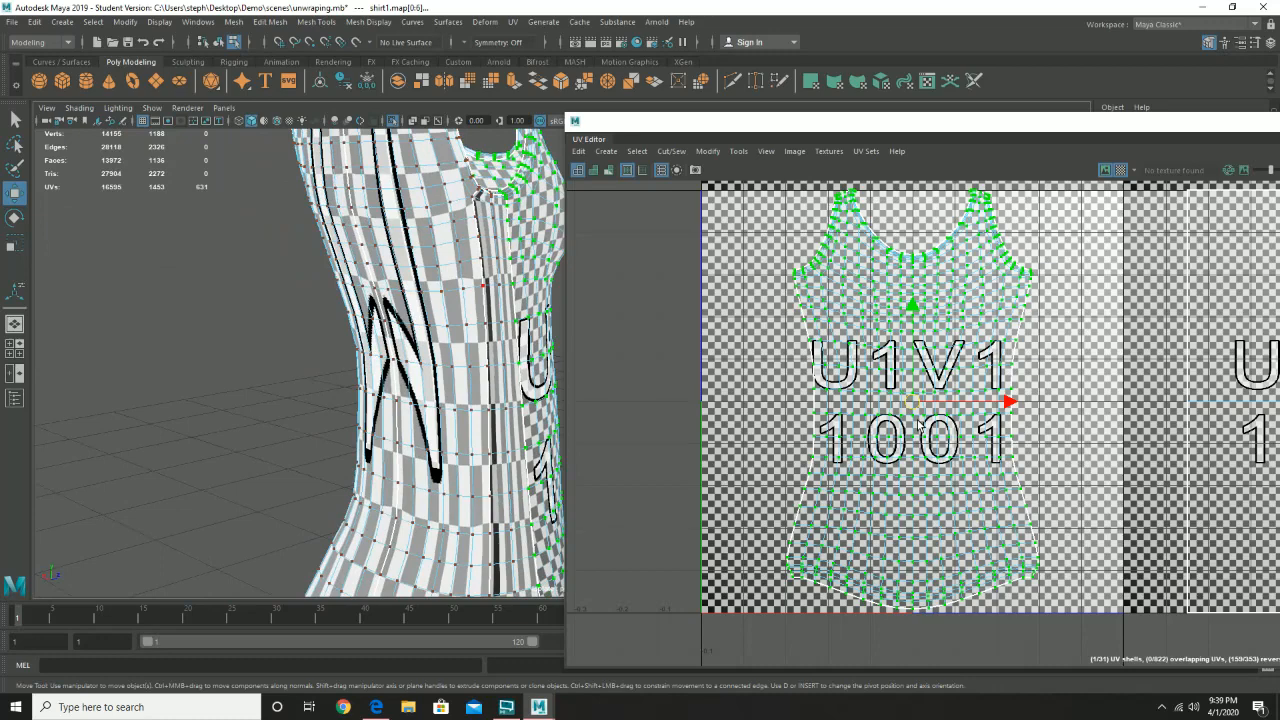
left_click_drag(489, 323, 367, 301, "alt")
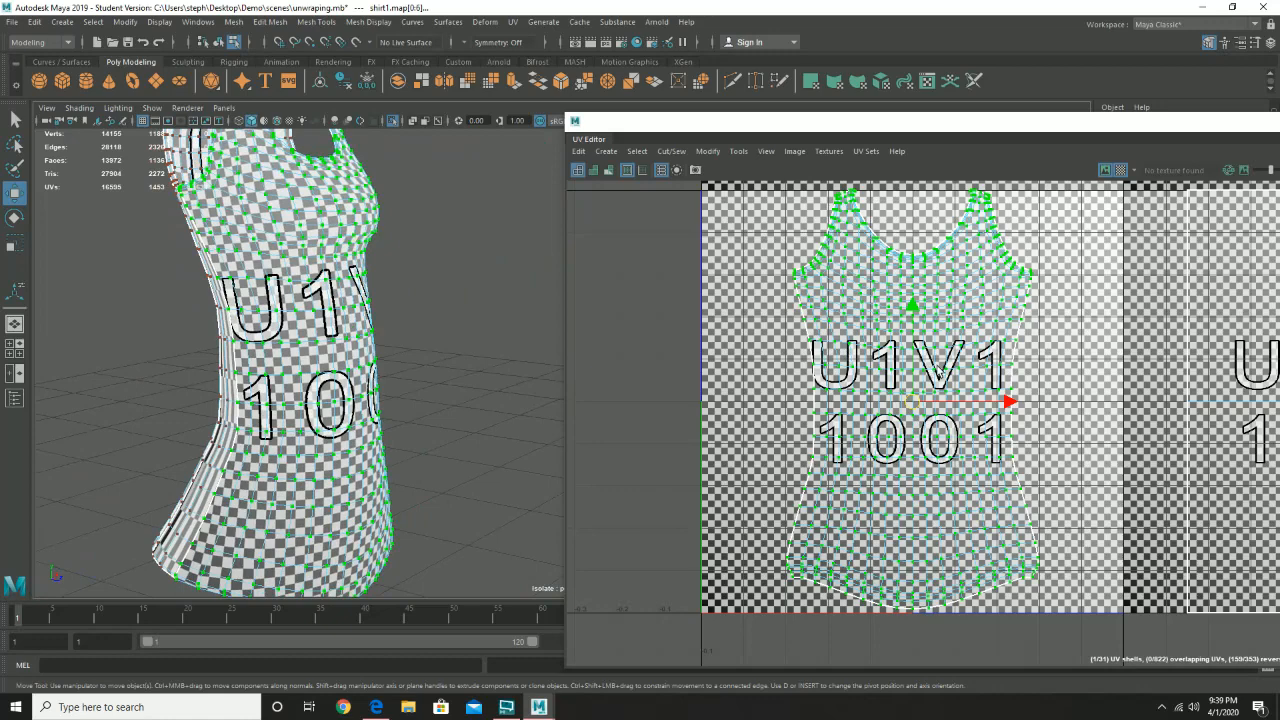
- Turn off the checker map and move the front shell along negative U, out of the 0-1 UV tile
left_click(921, 309)
right_click_drag(922, 309, 964, 306)
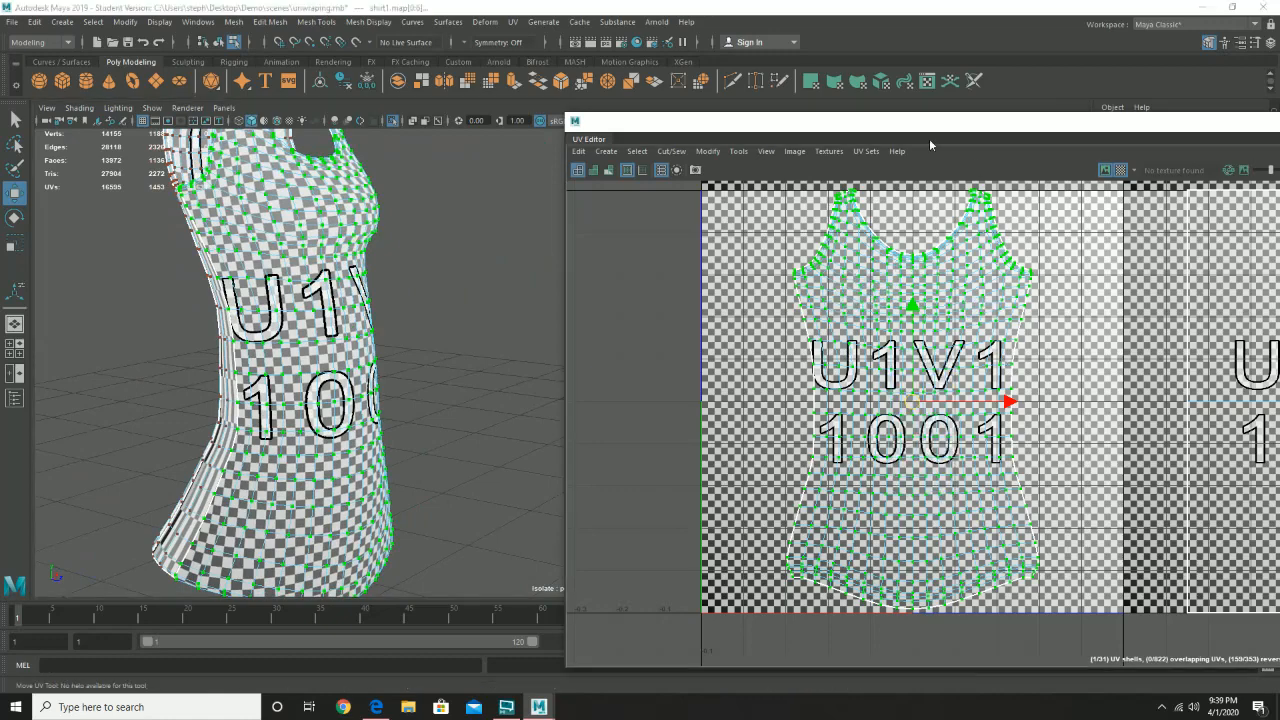
left_click(1120, 170)
scroll(966, 436, "down", 4)
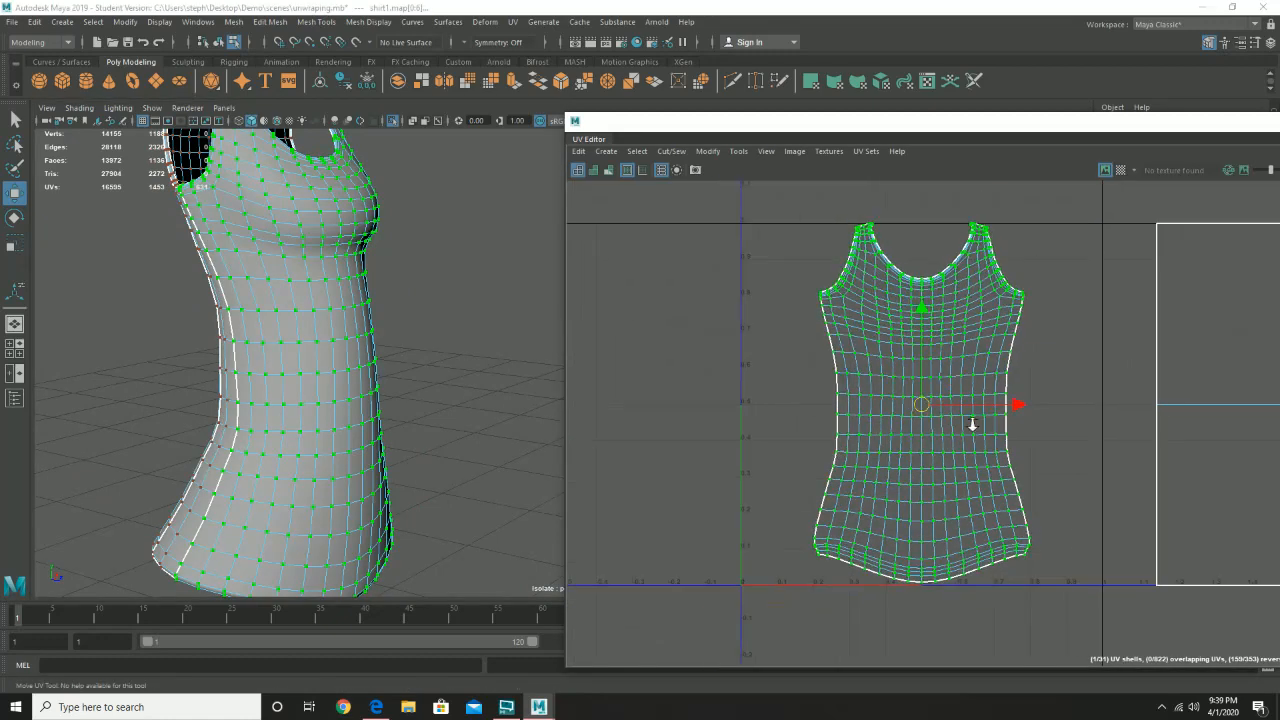
left_click_drag(1020, 416, 756, 417)
- Switch to face mode in the UV Editor and select all faces of the remaining back shells of the shirt
left_click_drag(194, 346, 321, 351, "alt")
middle_click_drag(1041, 403, 1022, 395, "alt")
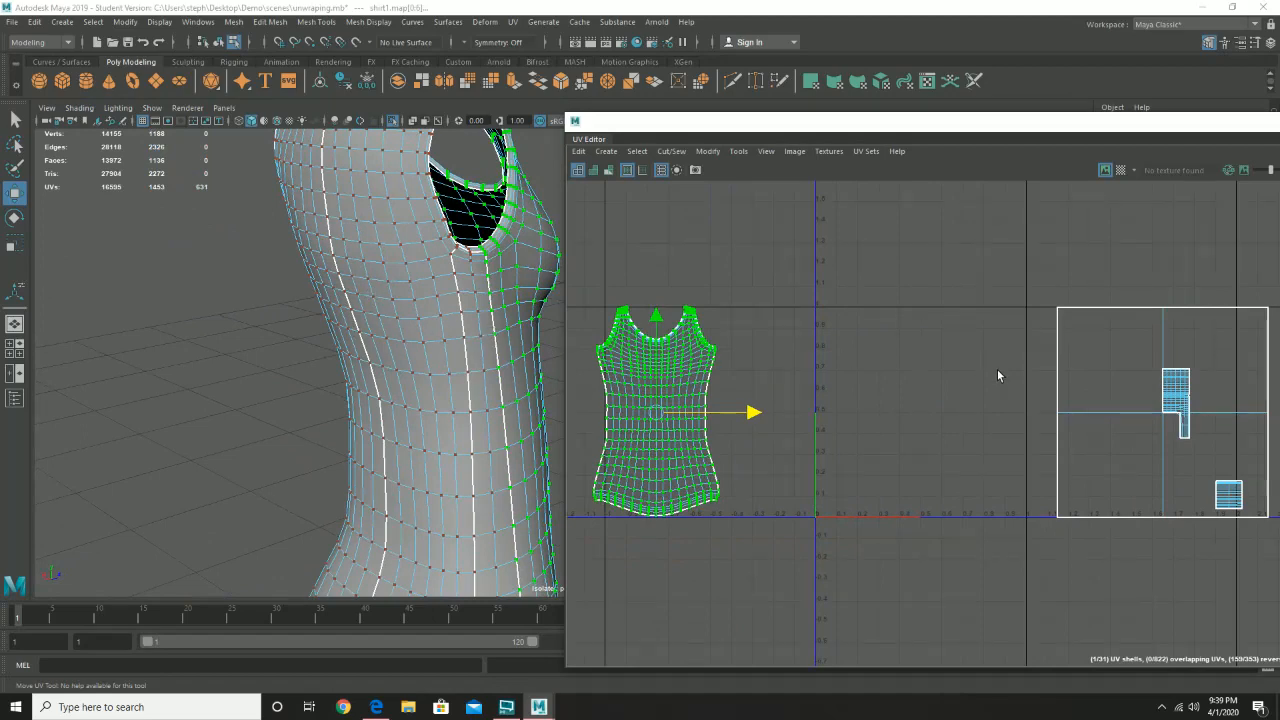
middle_click_drag(960, 369, 879, 369, "alt")
left_click_drag(437, 331, 321, 354, "alt")
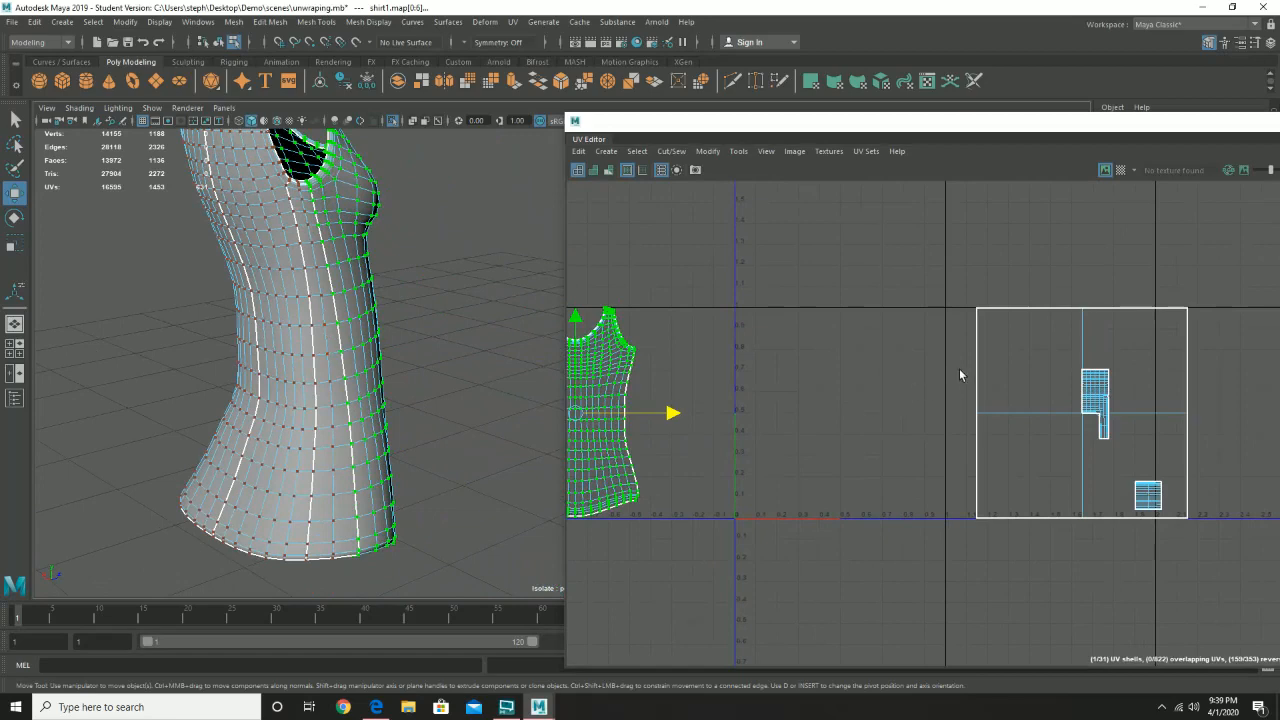
right_click_drag(959, 375, 988, 391)
left_click_drag(958, 305, 1248, 604)
- Apply a planar projection along the Z axis, fitted to the bounding box, to the selected back faces
mouse_move(328, 256)
left_mouse_down("alt")
mouse_move(357, 303)
mouse_move(340, 260)
left_mouse_up("alt")
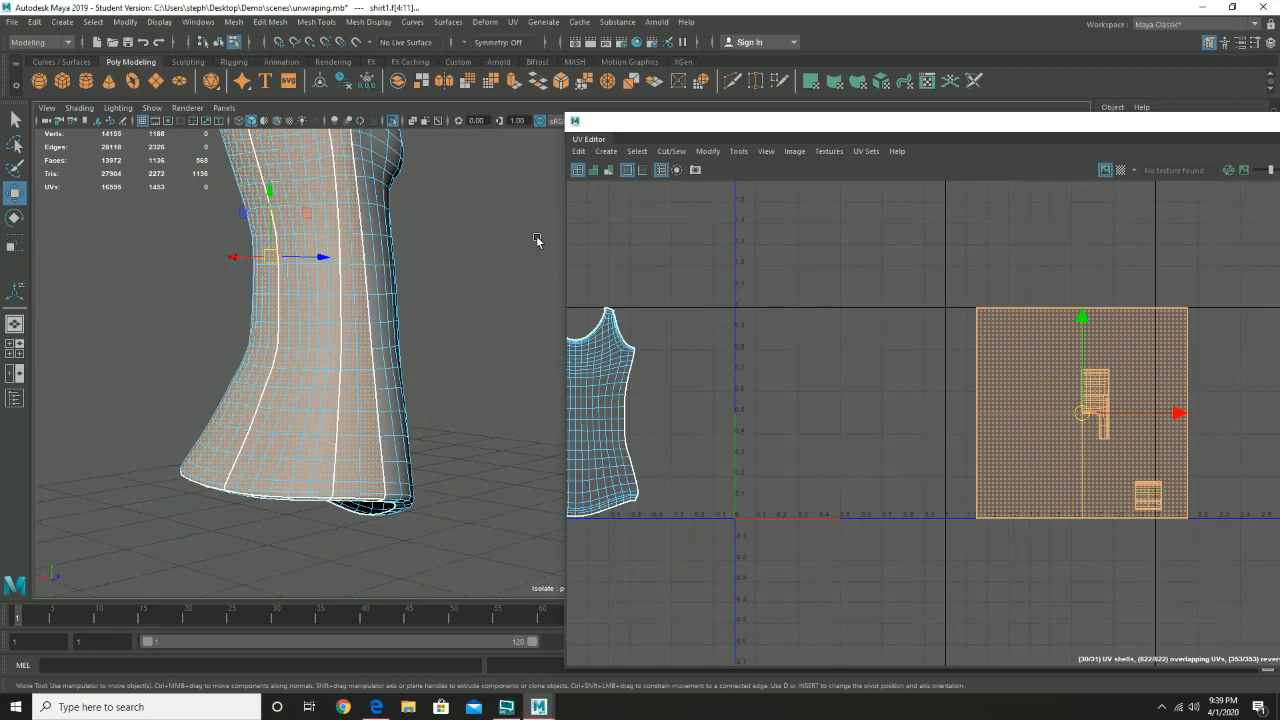
left_click(512, 21)
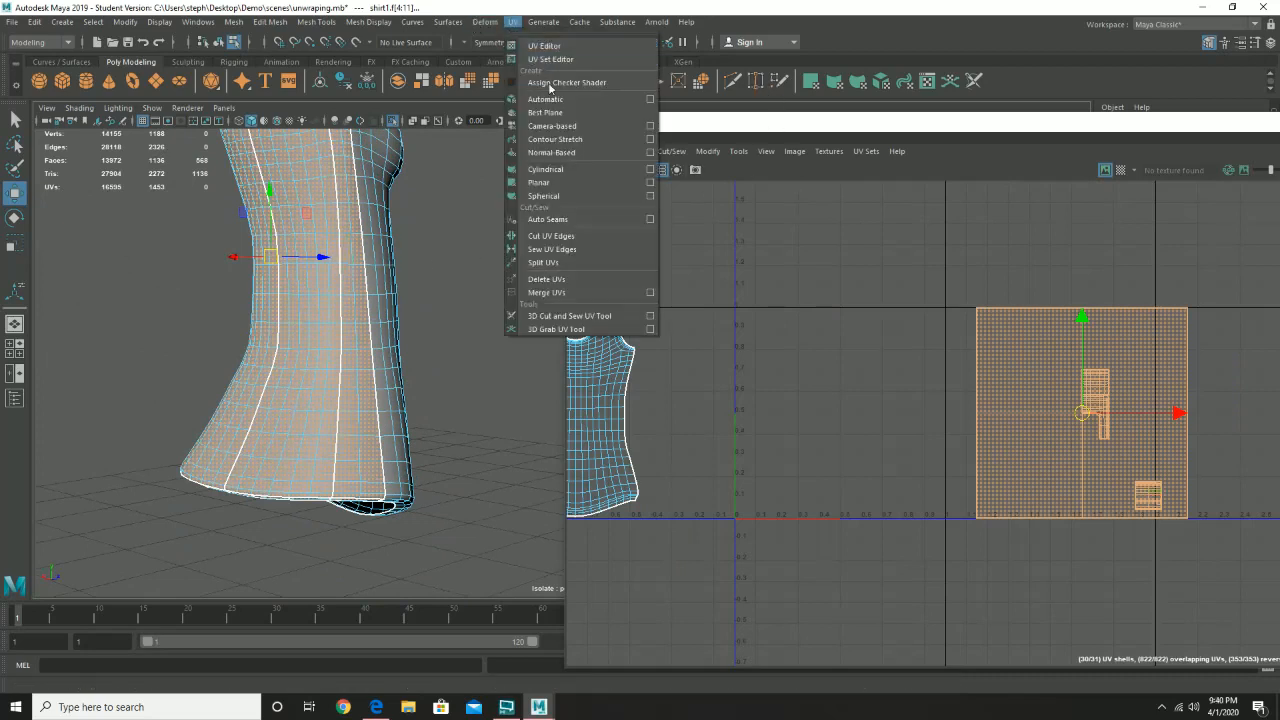
left_click(656, 186)
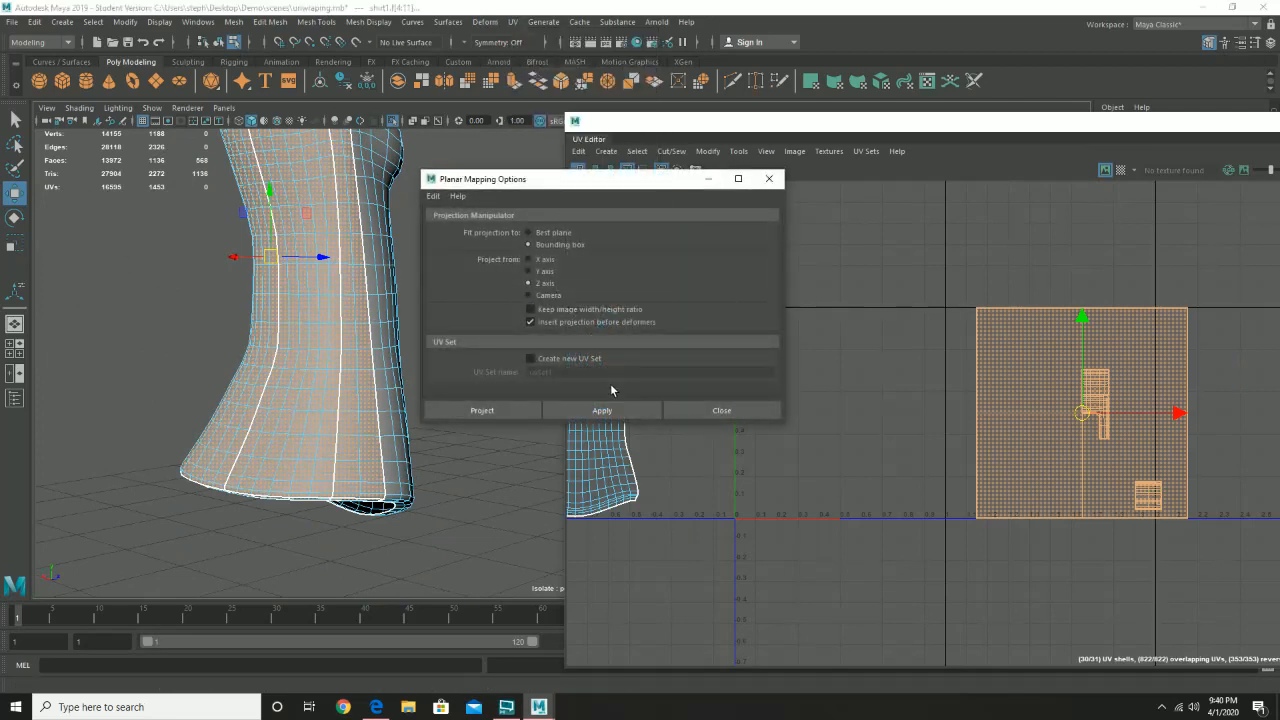
left_click(626, 407)
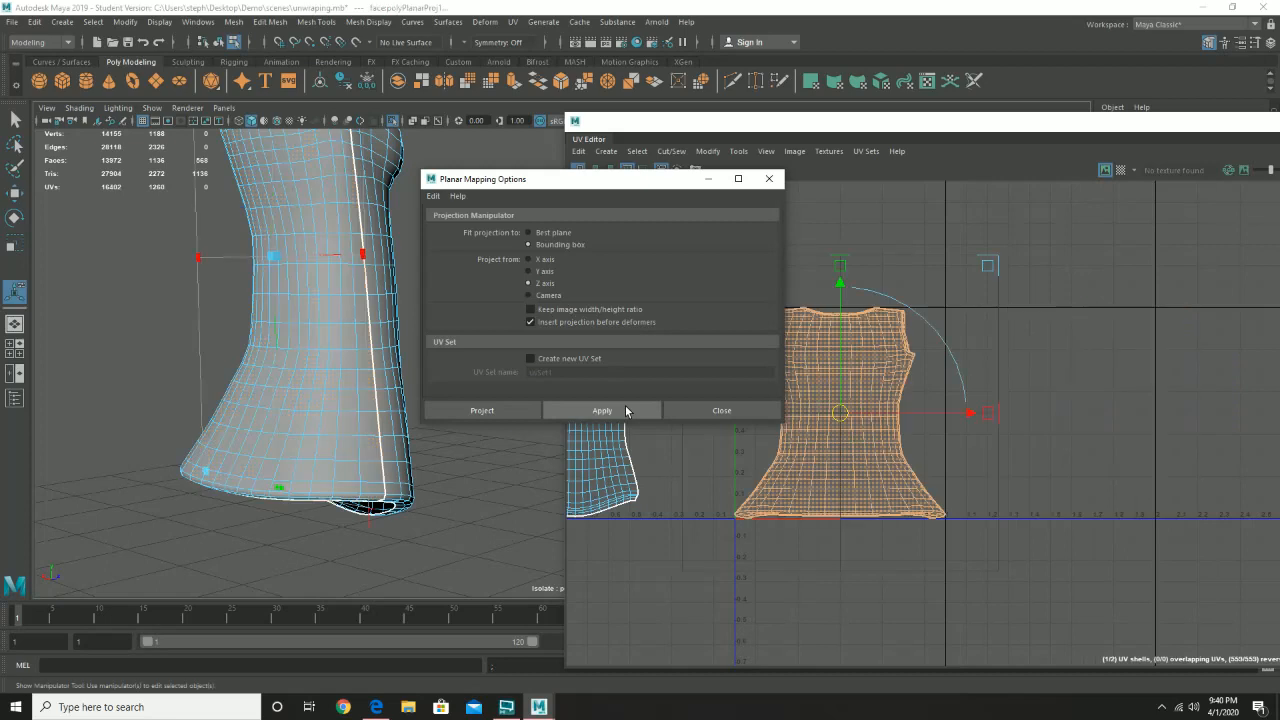
left_click(700, 416)
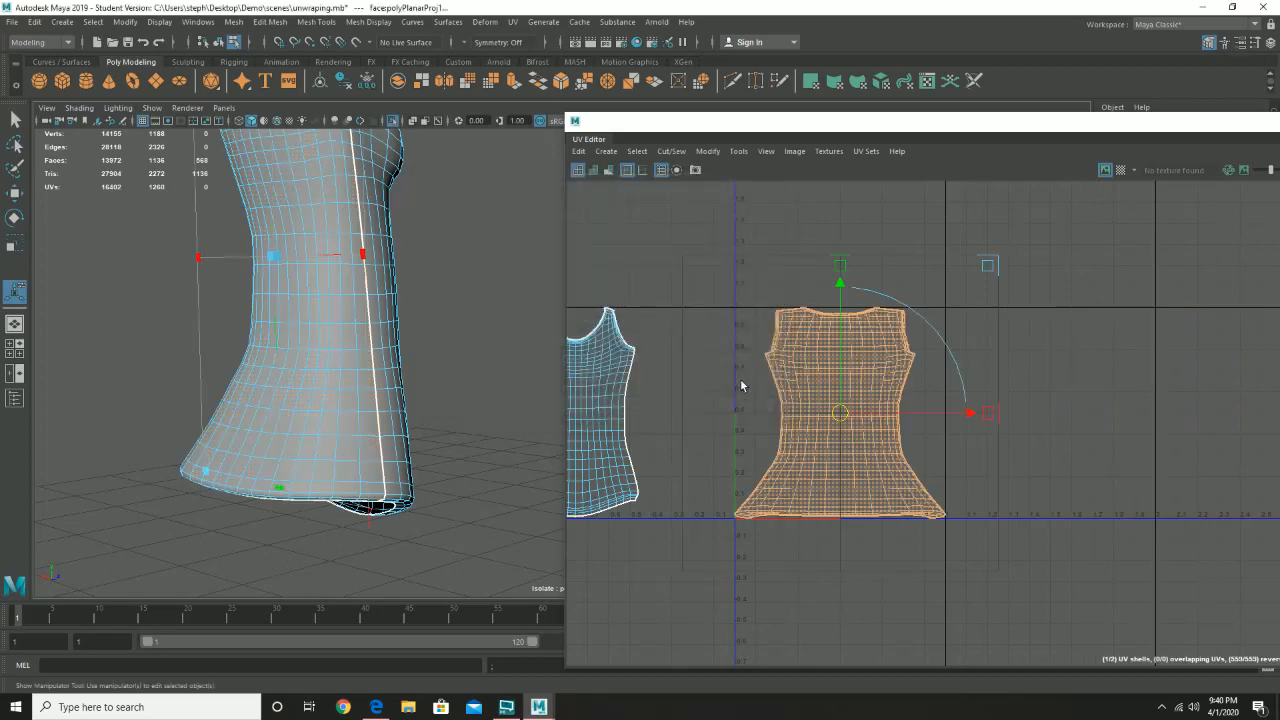
- Switch to UV mode and select all UVs of the shirt's projected back shell
right_click(849, 369)
right_click_drag(849, 369, 892, 370)
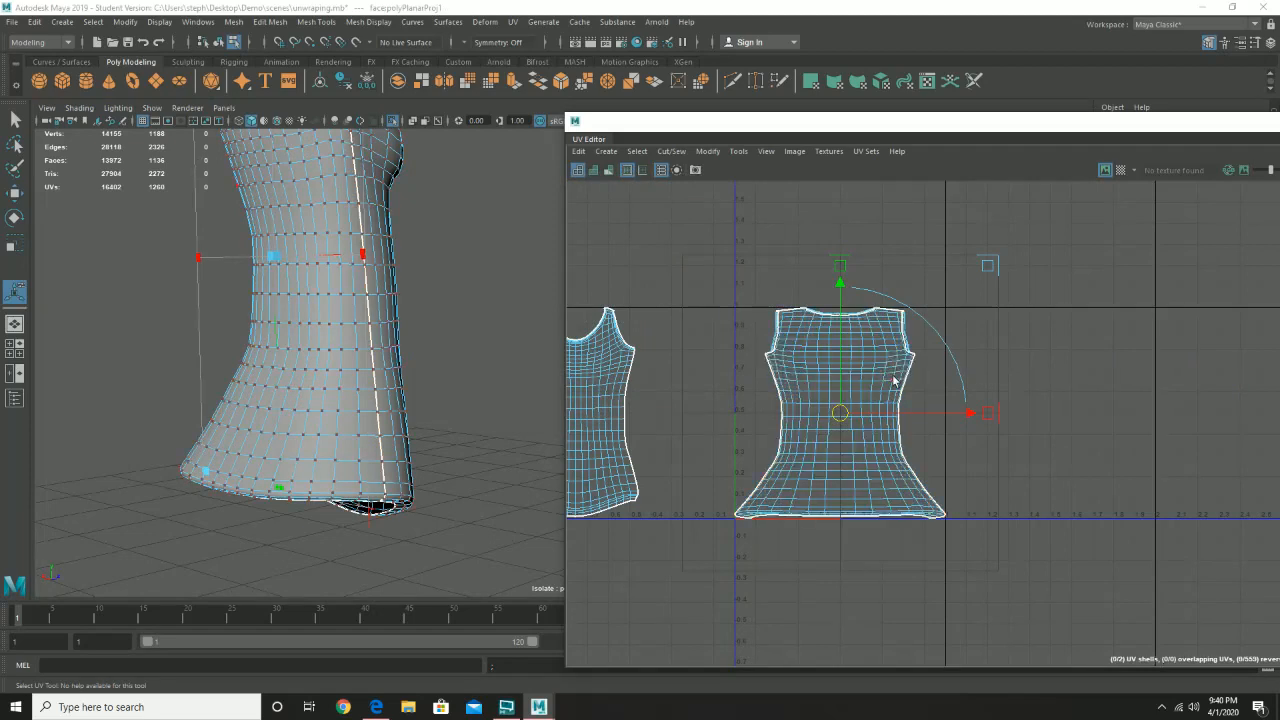
left_click_drag(712, 280, 1025, 607)
right_click_drag(865, 368, 912, 366)
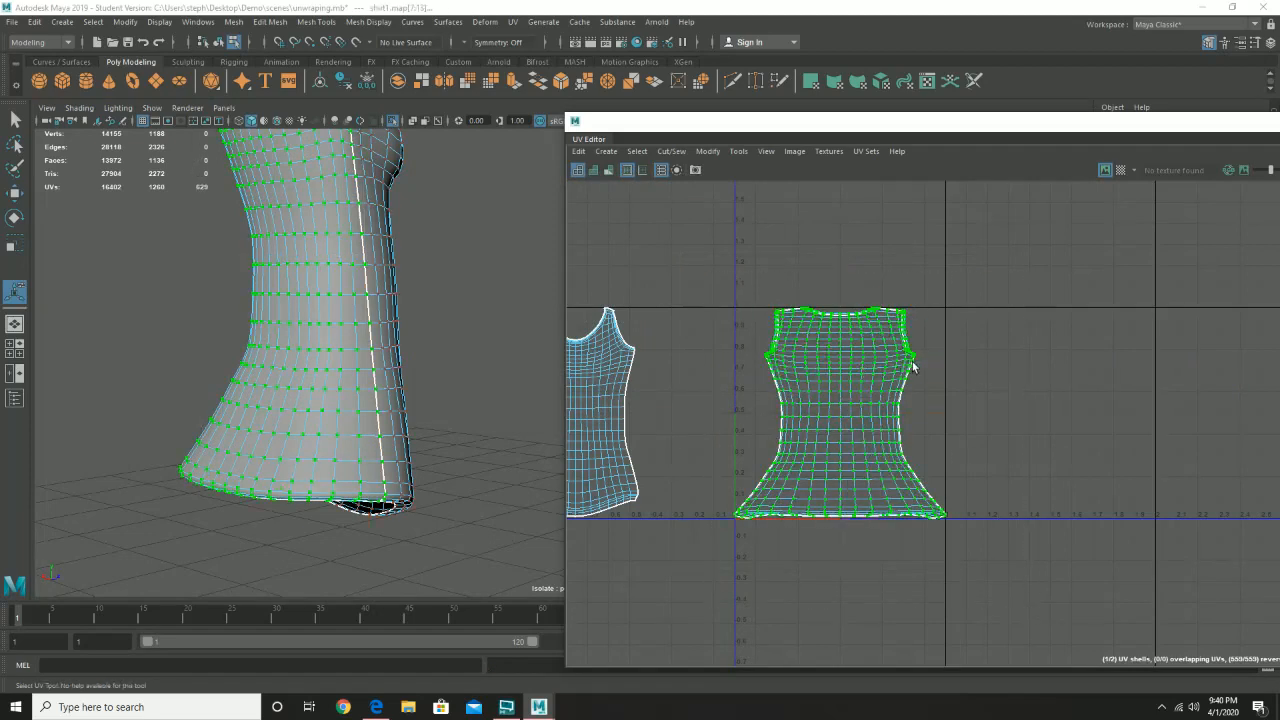
left_click_drag(720, 313, 1011, 605)
- Unfold the back shell with the Horizontal constraint and again with the Vertical constraint, and close the Unfold options
right_click(837, 385, "shift")
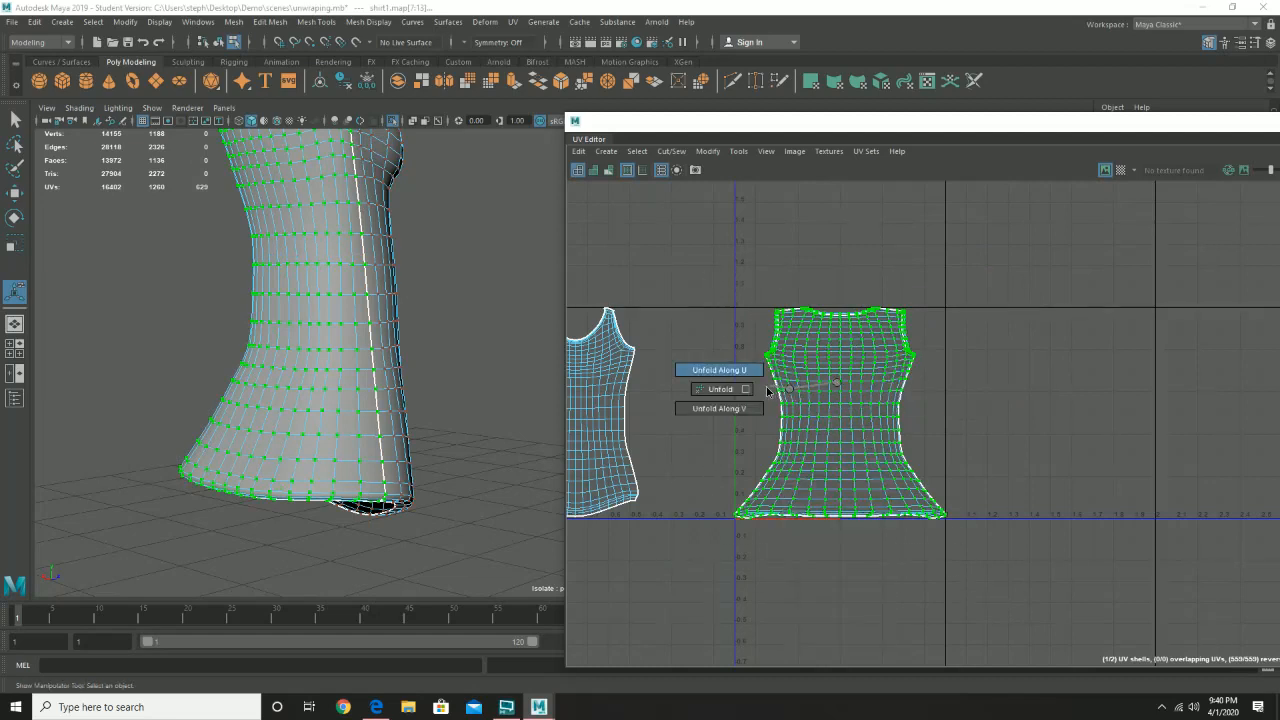
left_click(749, 390)
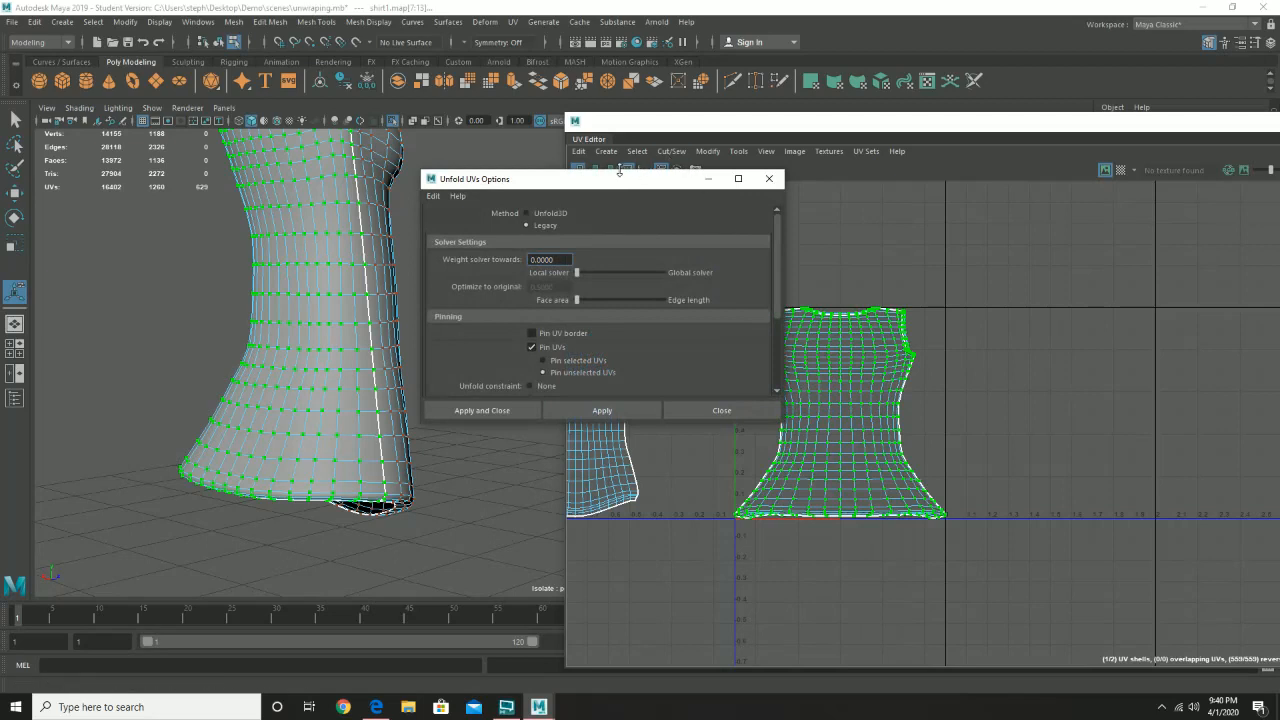
left_click_drag(599, 178, 1024, 125)
scroll(1011, 323, "down", 3)
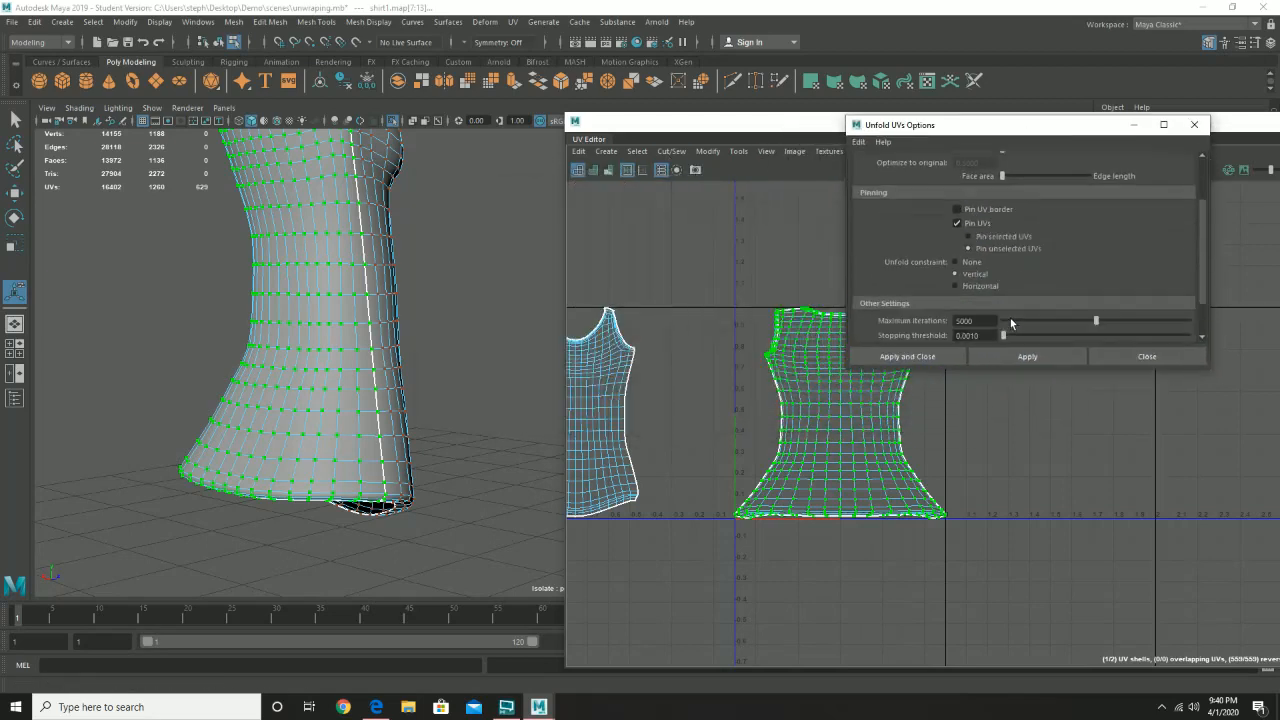
left_click(1015, 354)
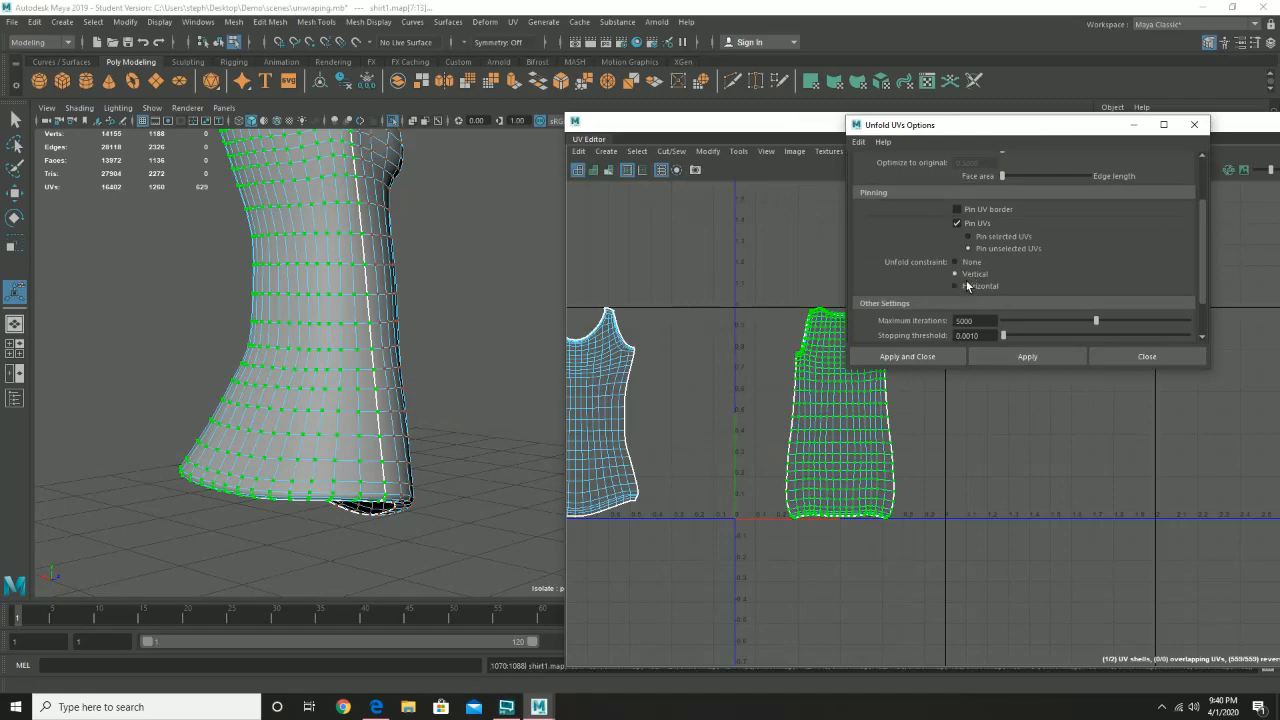
left_click(1014, 357)
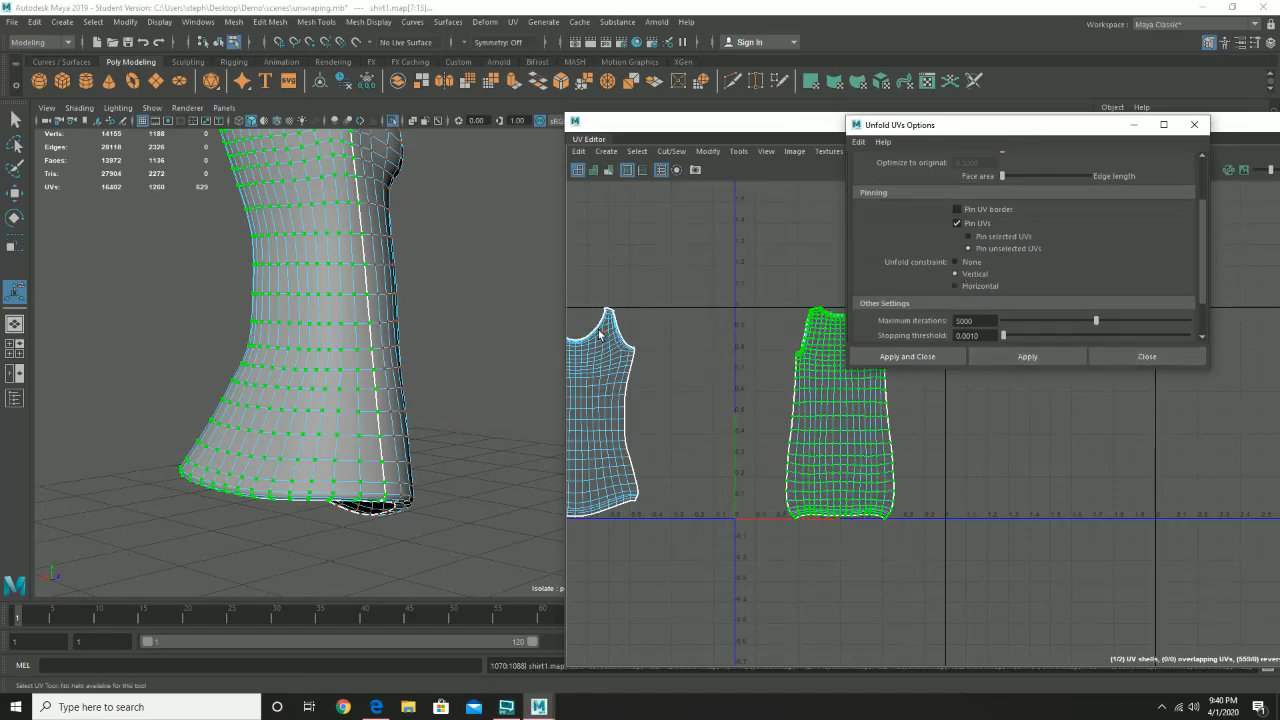
left_click_drag(290, 338, 386, 339, "alt")
right_click_drag(511, 317, 446, 302, "alt")
left_click_drag(446, 303, 340, 308, "alt")
left_click(1147, 356)
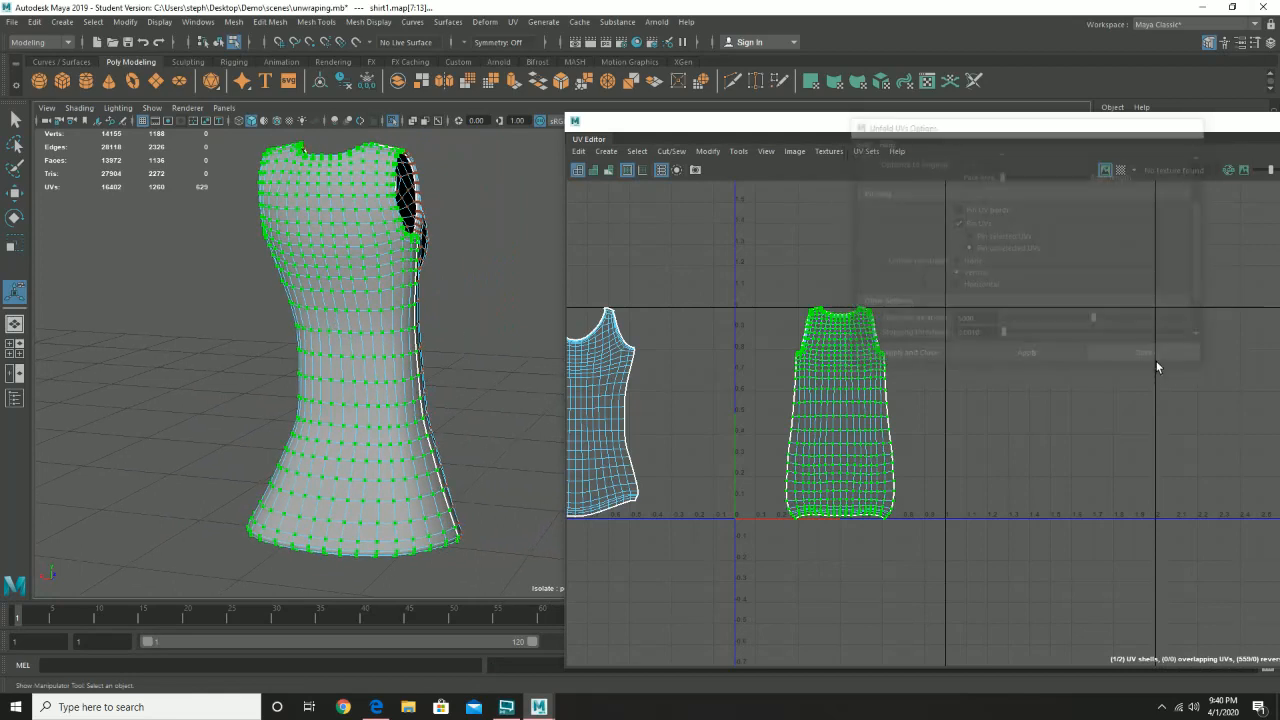
- Turn on the checker map and examine the texture distortion on the back of the shirt
left_click(1122, 172)
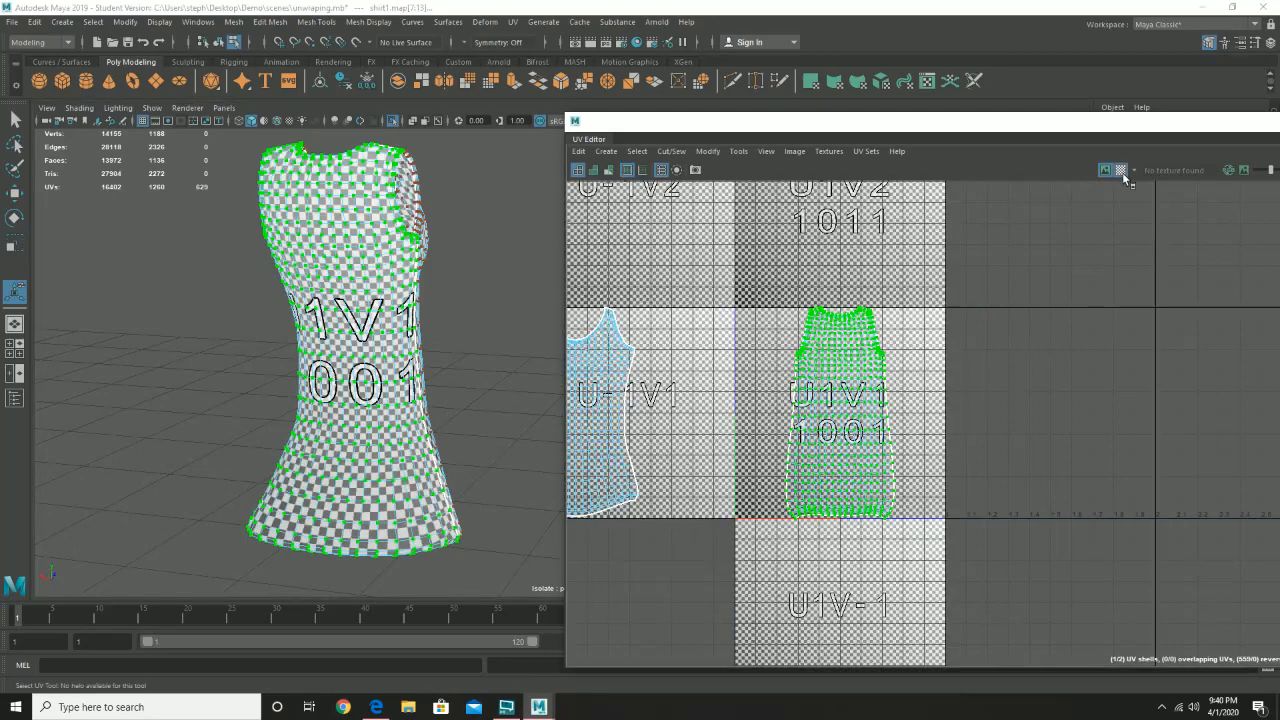
left_click_drag(364, 349, 314, 359, "alt")
middle_click_drag(313, 360, 393, 346, "alt")
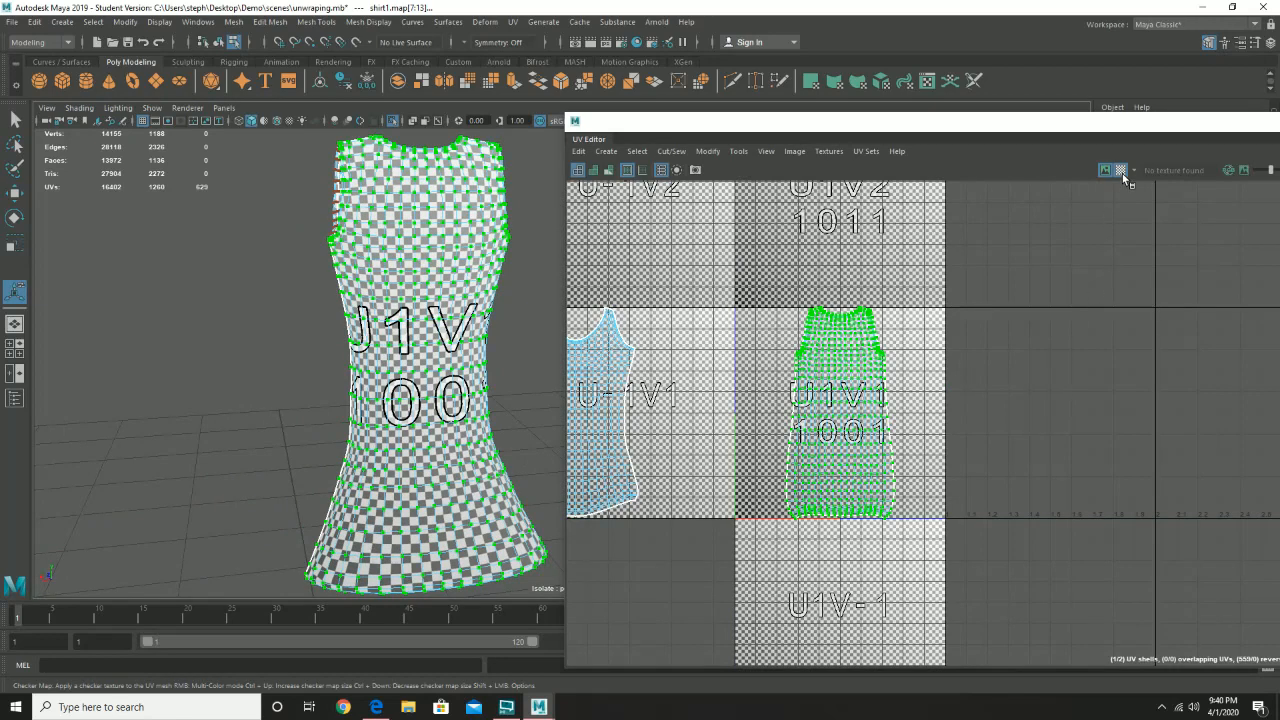
- Undo the back shell's unfolds and examine the checker distortion on the back of the shirt
left_click(1049, 387)
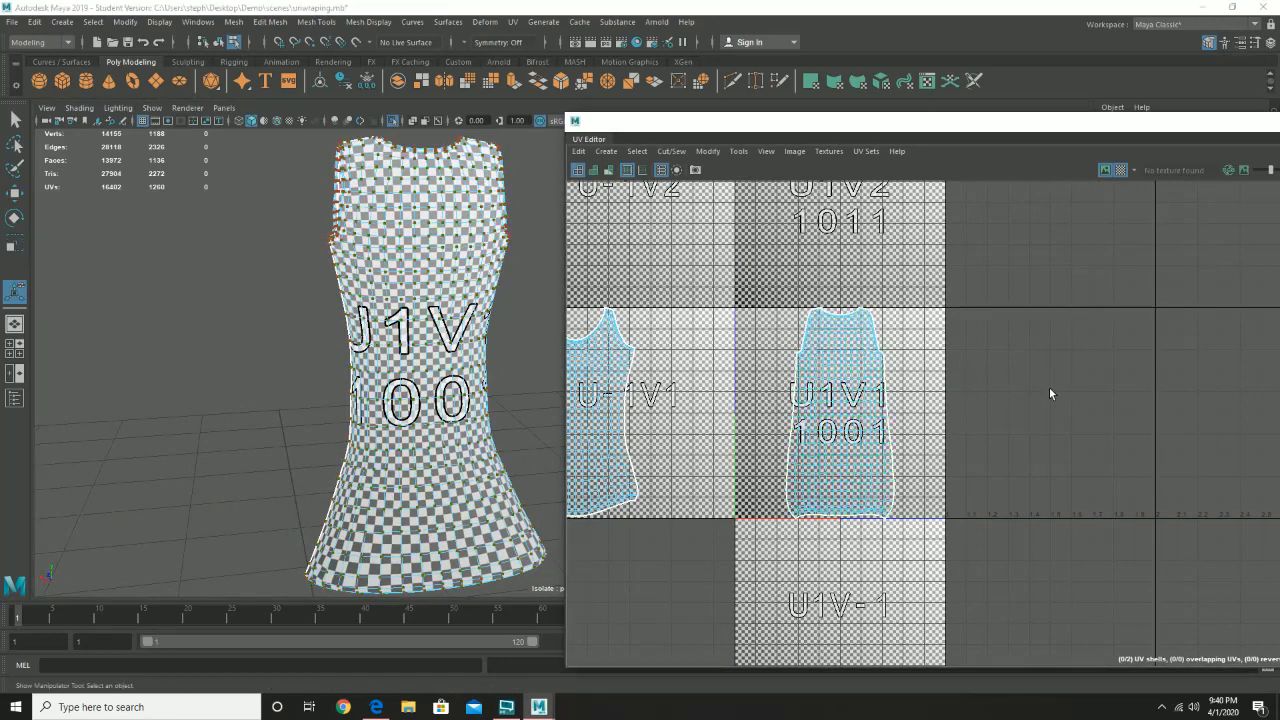
key("ctrl+z")
key("ctrl+z")
key("shift+z")
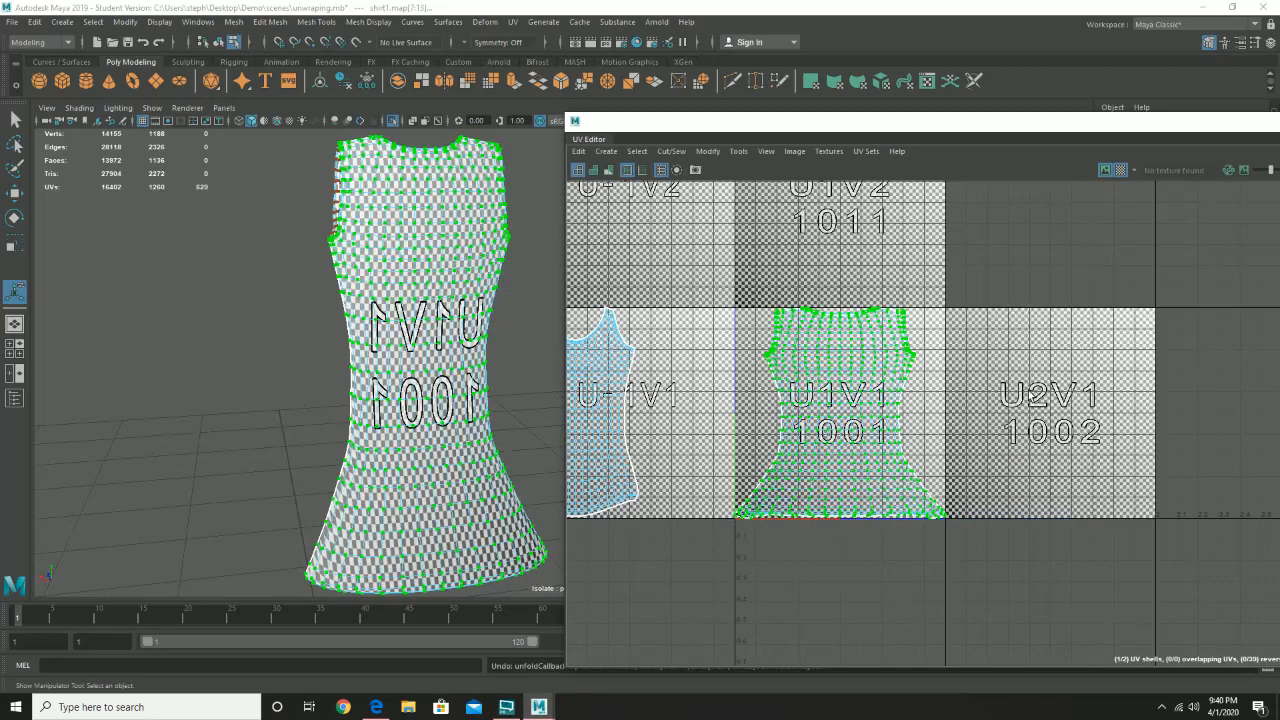
mouse_move(406, 304)
left_mouse_down("alt")
mouse_move(366, 295)
mouse_move(398, 328)
left_mouse_up("alt")
scroll(398, 328, "up", 4)
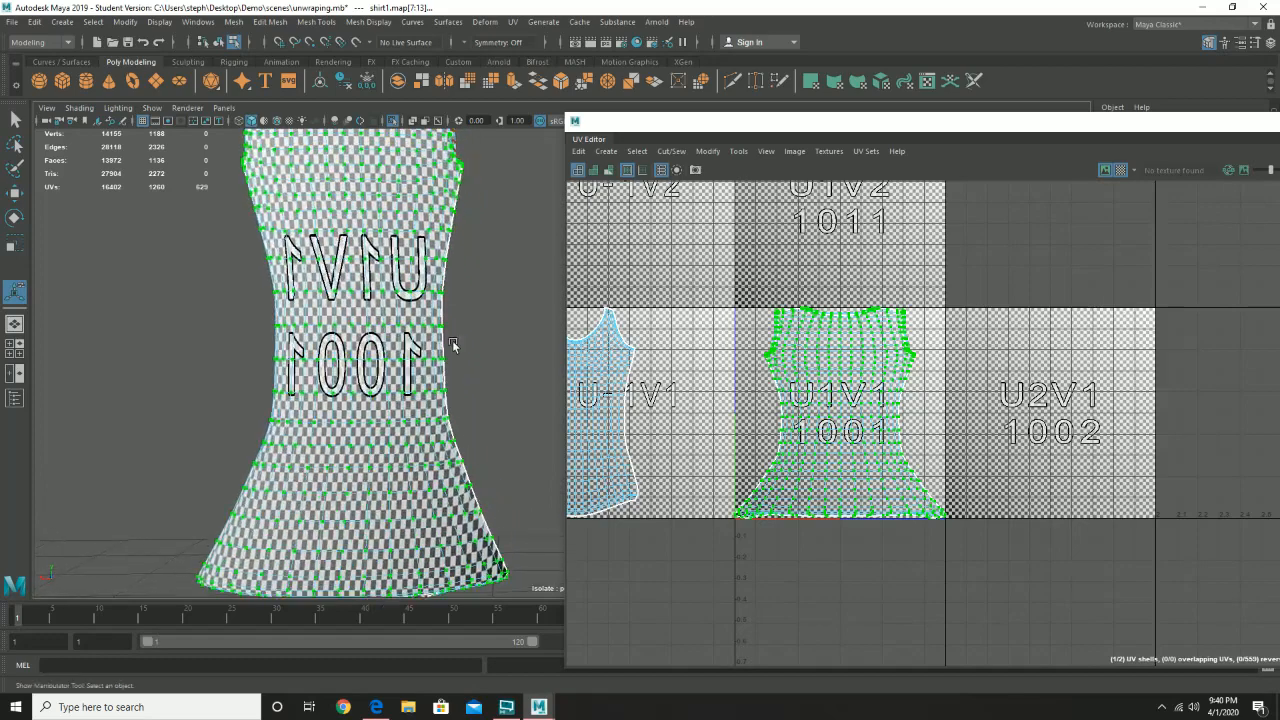
scroll(387, 309, "up", 2)
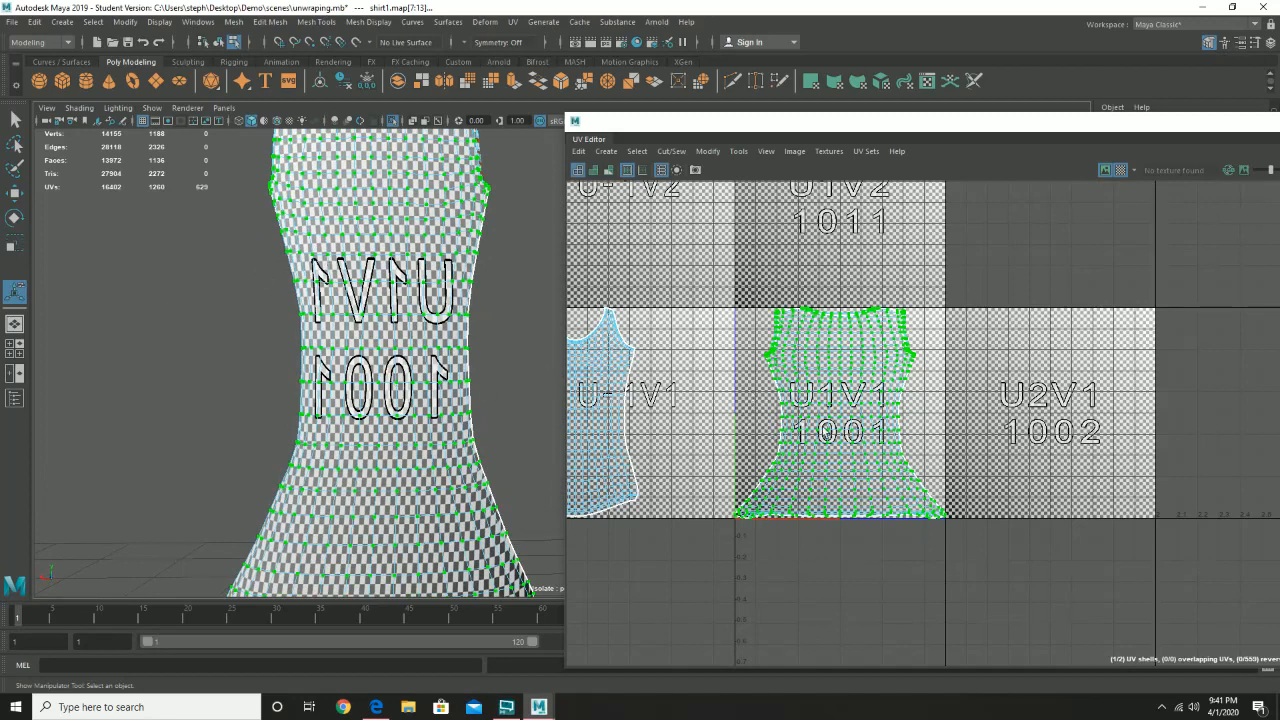
- Unfold the back shell's UVs again with the Horizontal constraint and then the Vertical constraint, and close the Unfold options
right_click(865, 393)
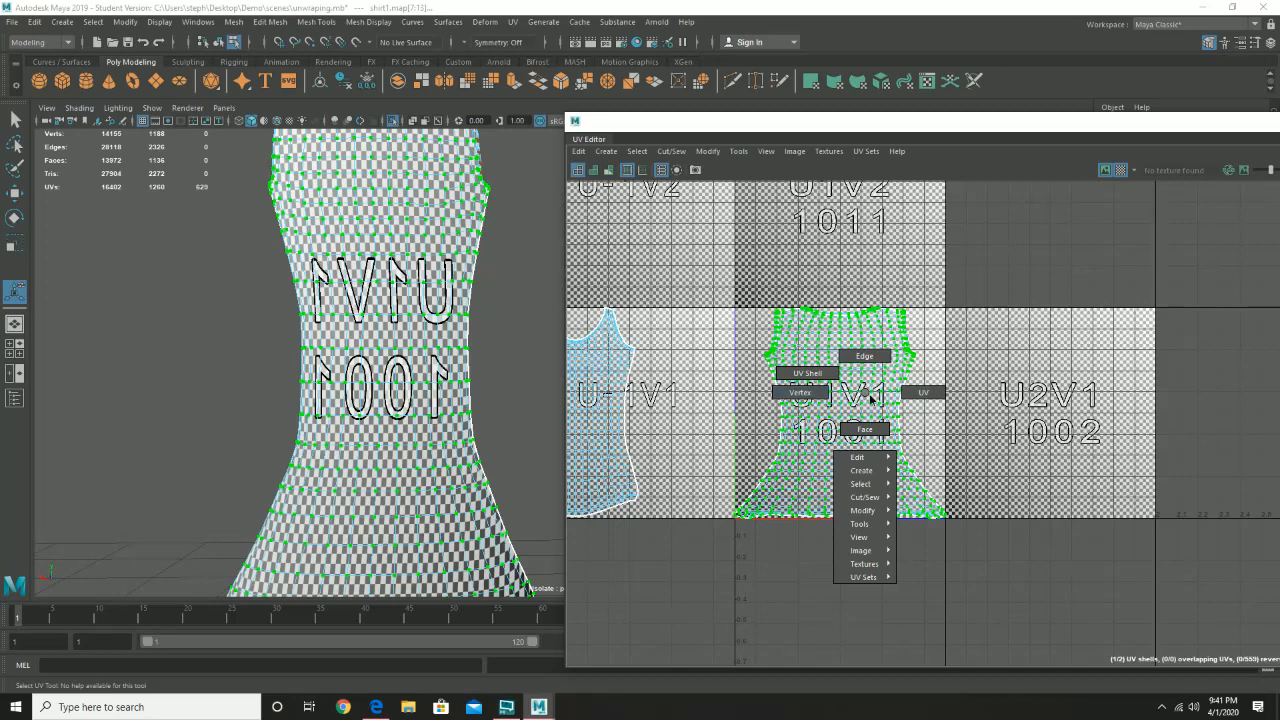
left_click(922, 392)
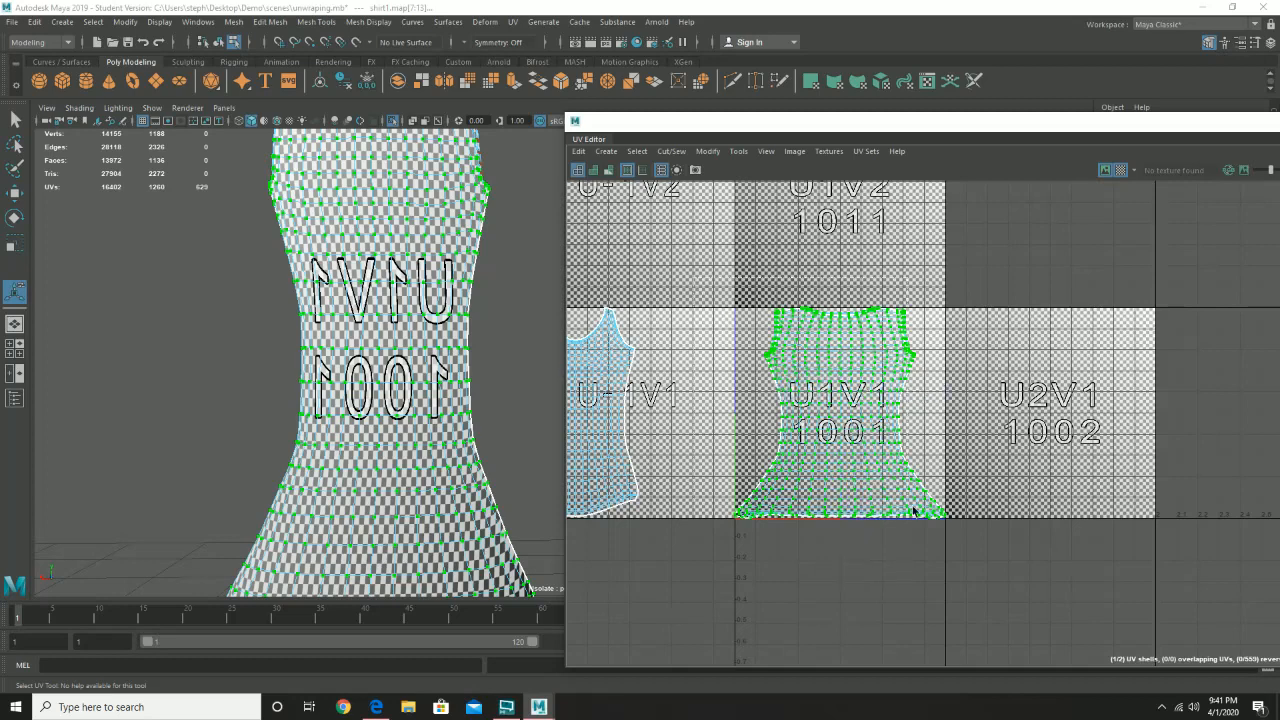
right_click(840, 399, "shift")
right_click_drag(840, 399, 751, 399, "shift")
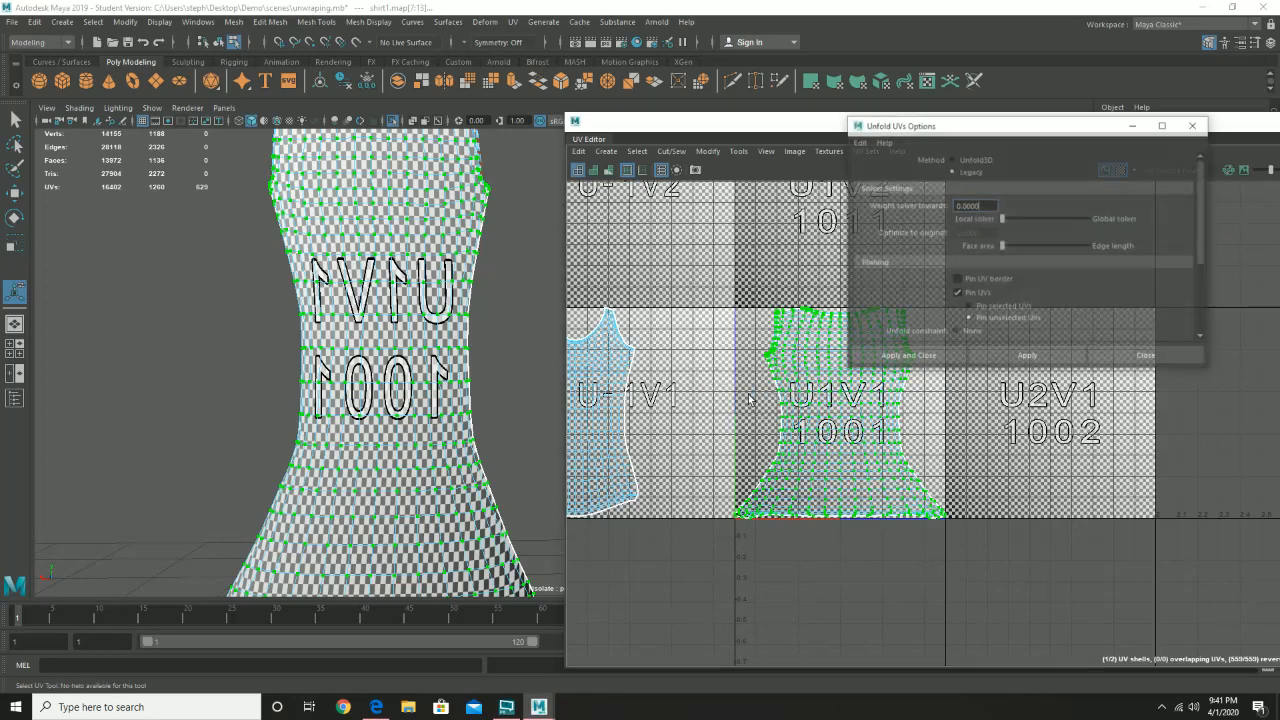
scroll(1050, 288, "down", 3)
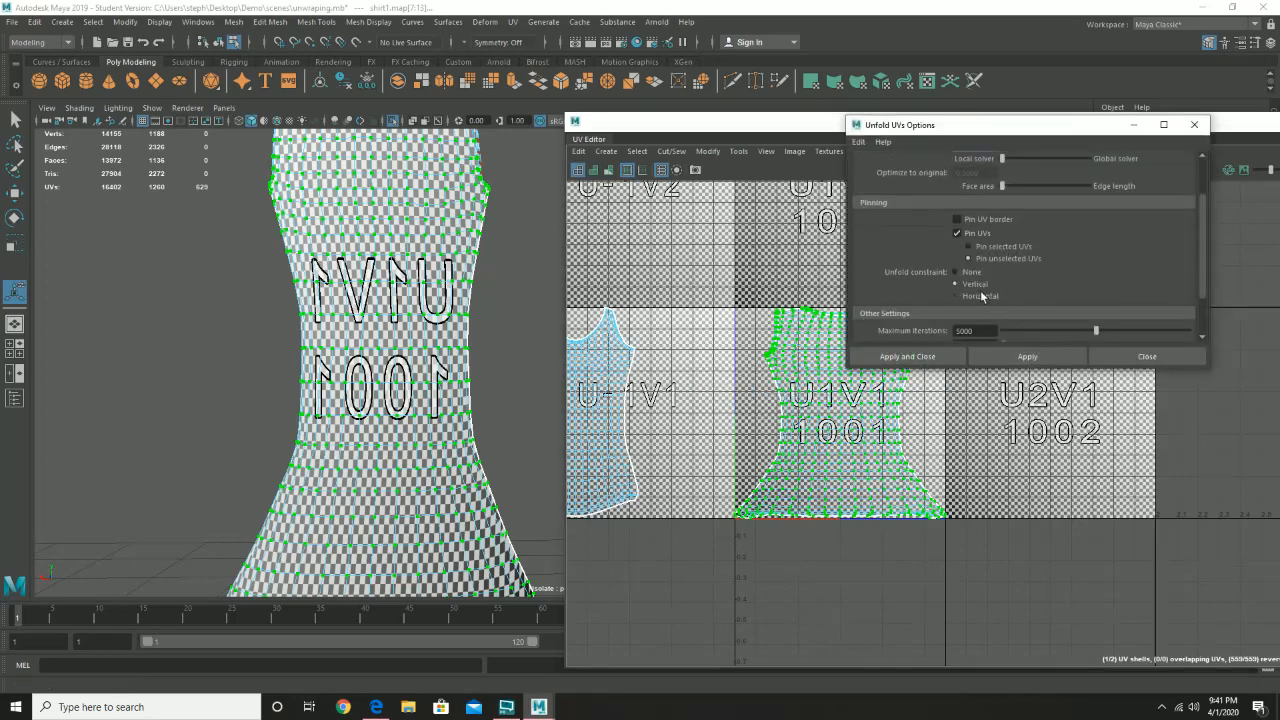
left_click(976, 295)
left_click(1027, 357)
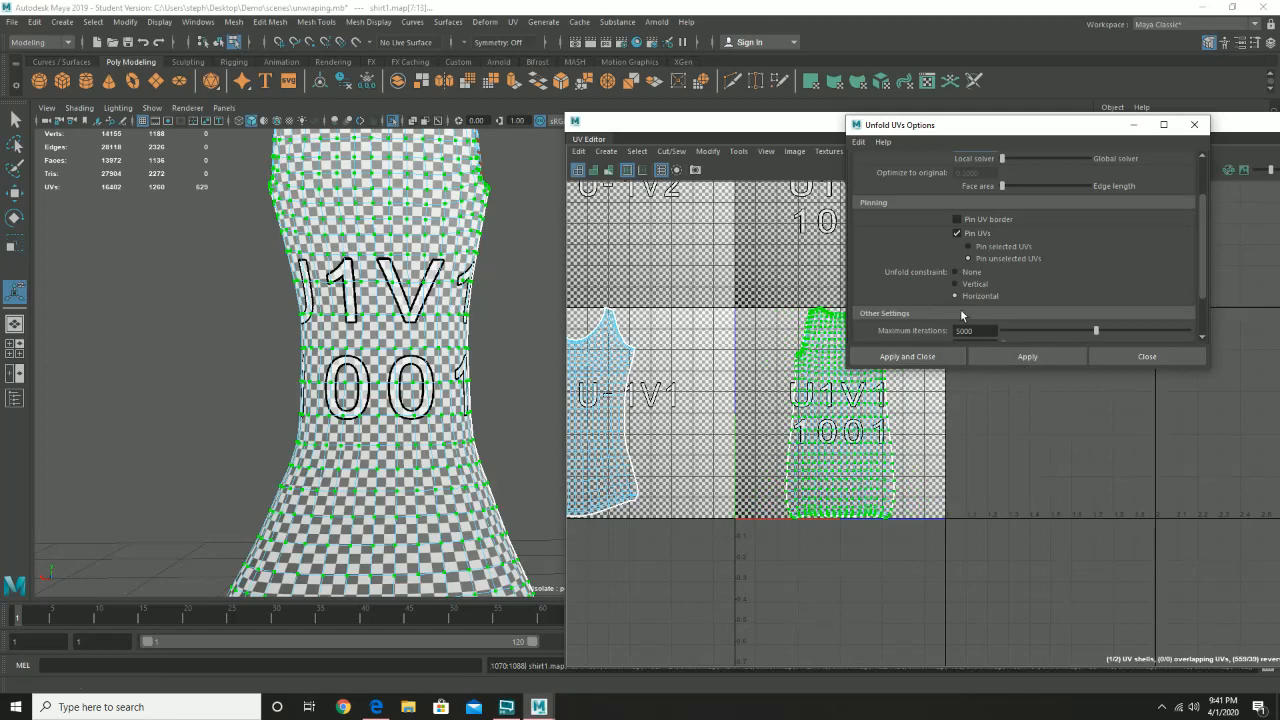
left_click(969, 284)
left_click(1025, 356)
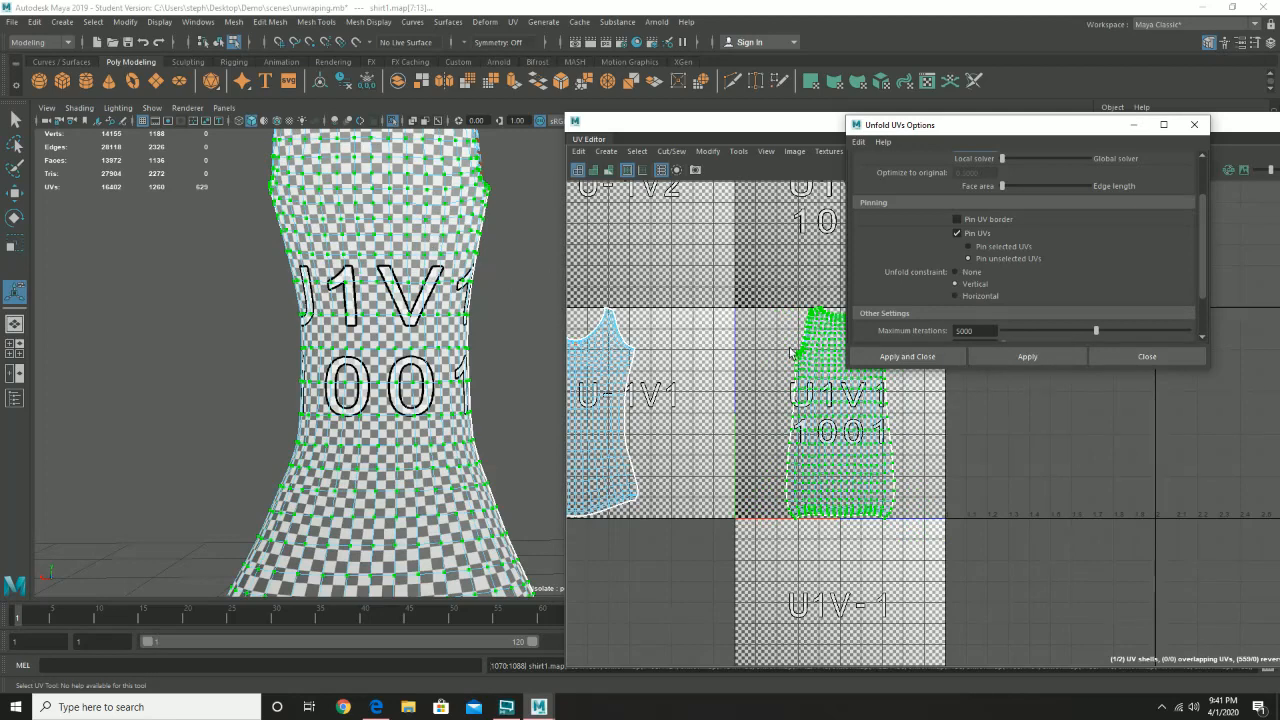
left_click(1117, 357)
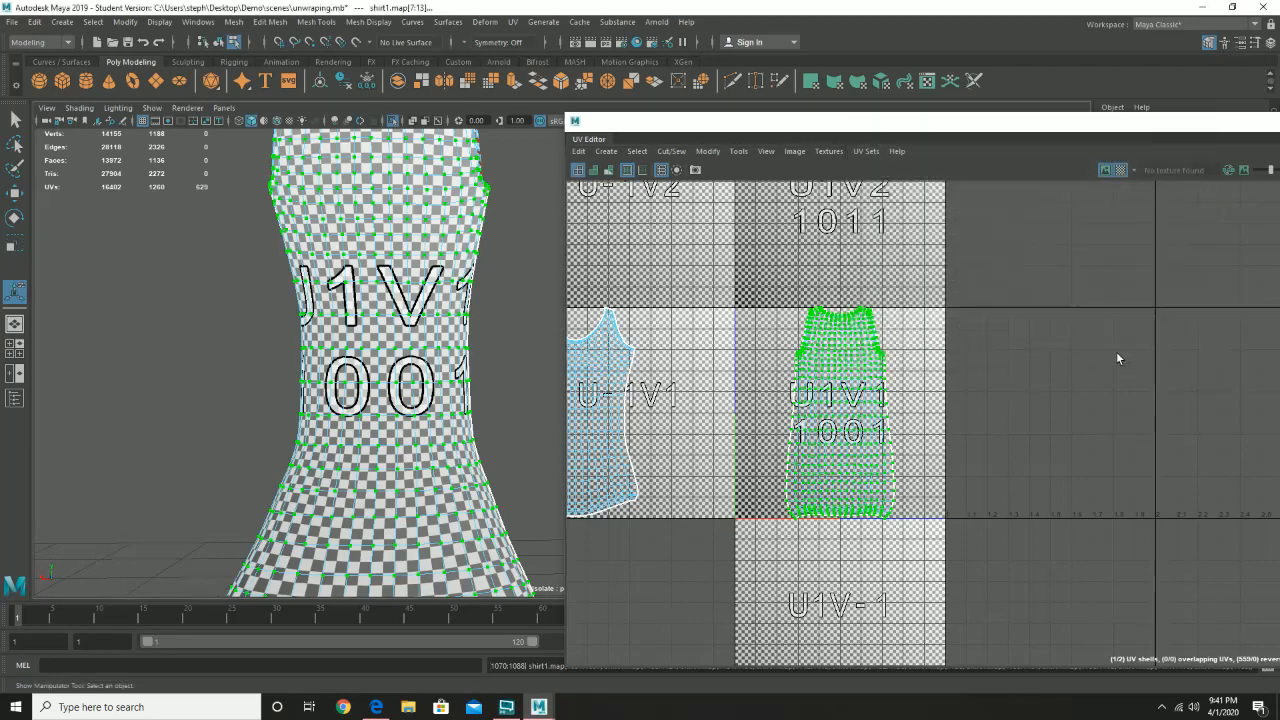
- Turn off the checker map and move the shirt's front shell along U until it sits beside the back shell
left_click(1120, 169)
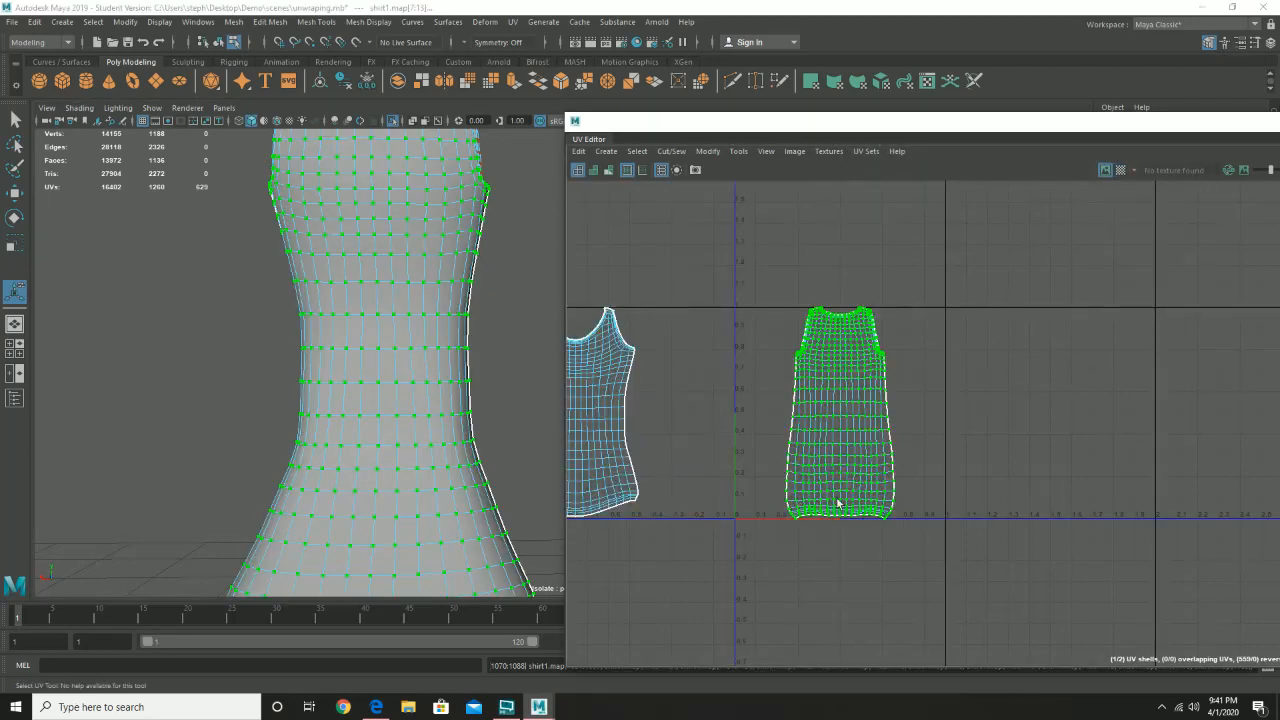
middle_click_drag(838, 503, 940, 503, "alt")
scroll(906, 458, "down", 1)
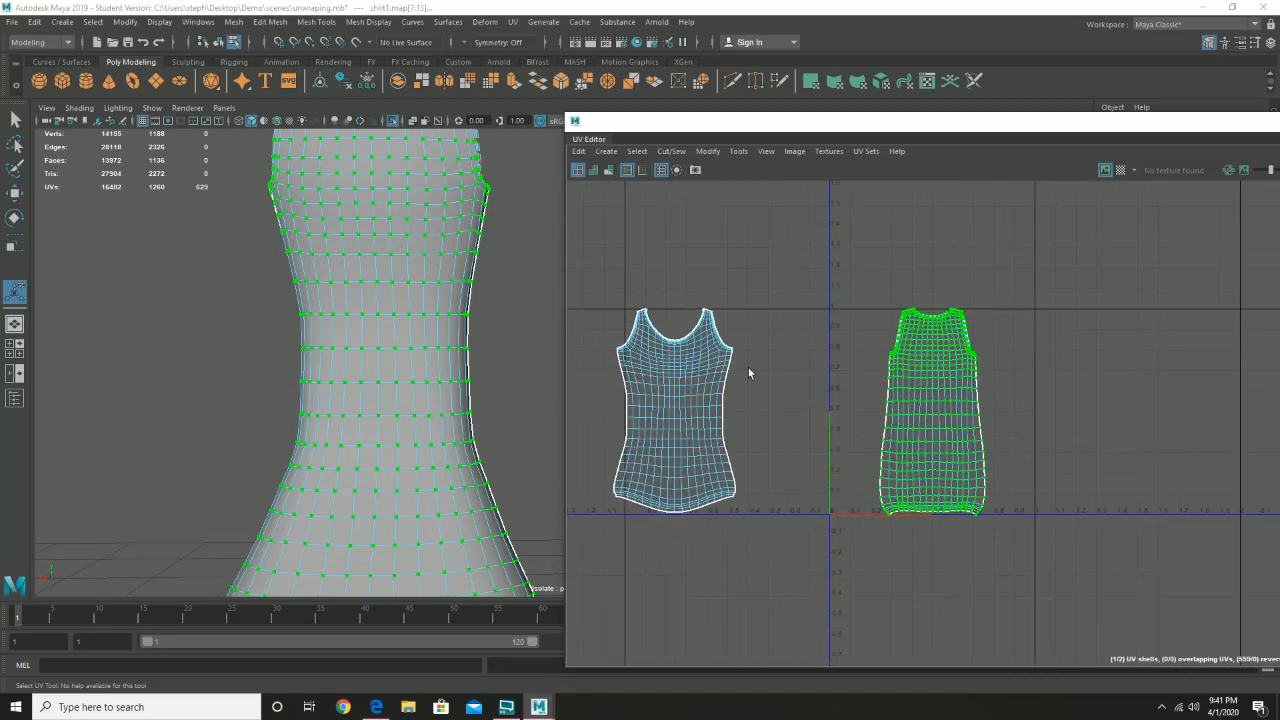
left_click_drag(574, 277, 795, 597)
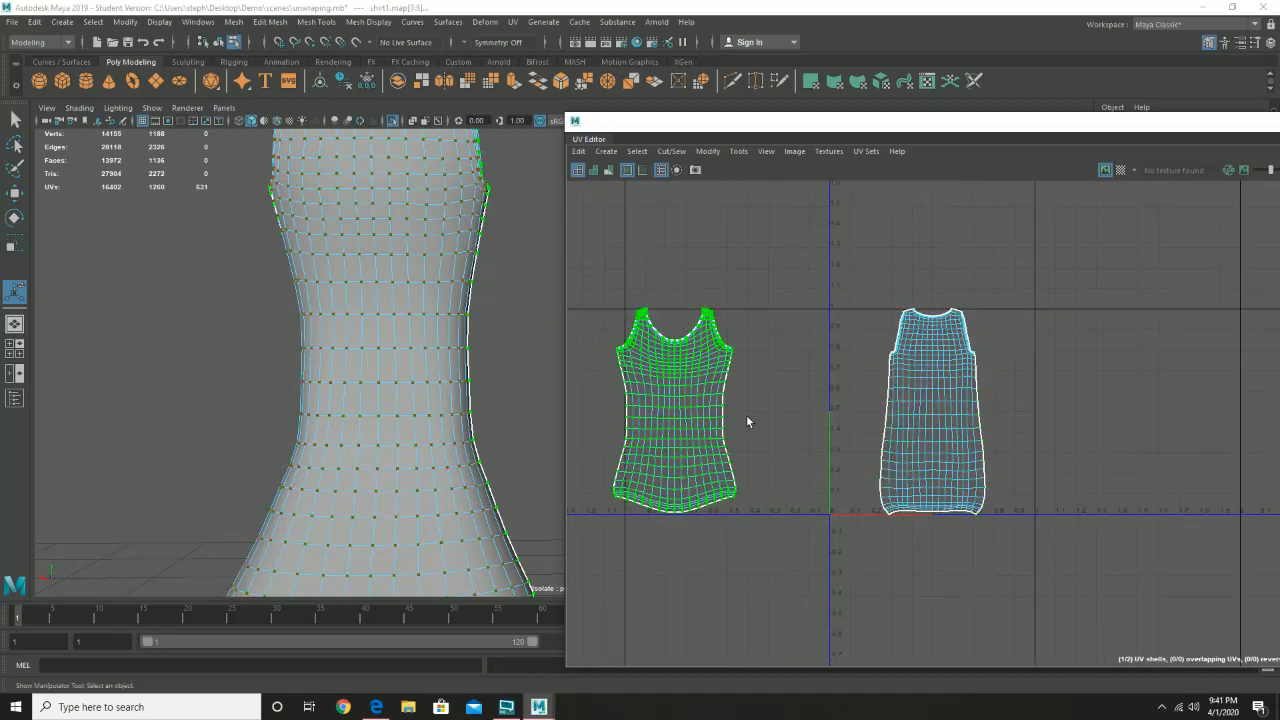
key("w")
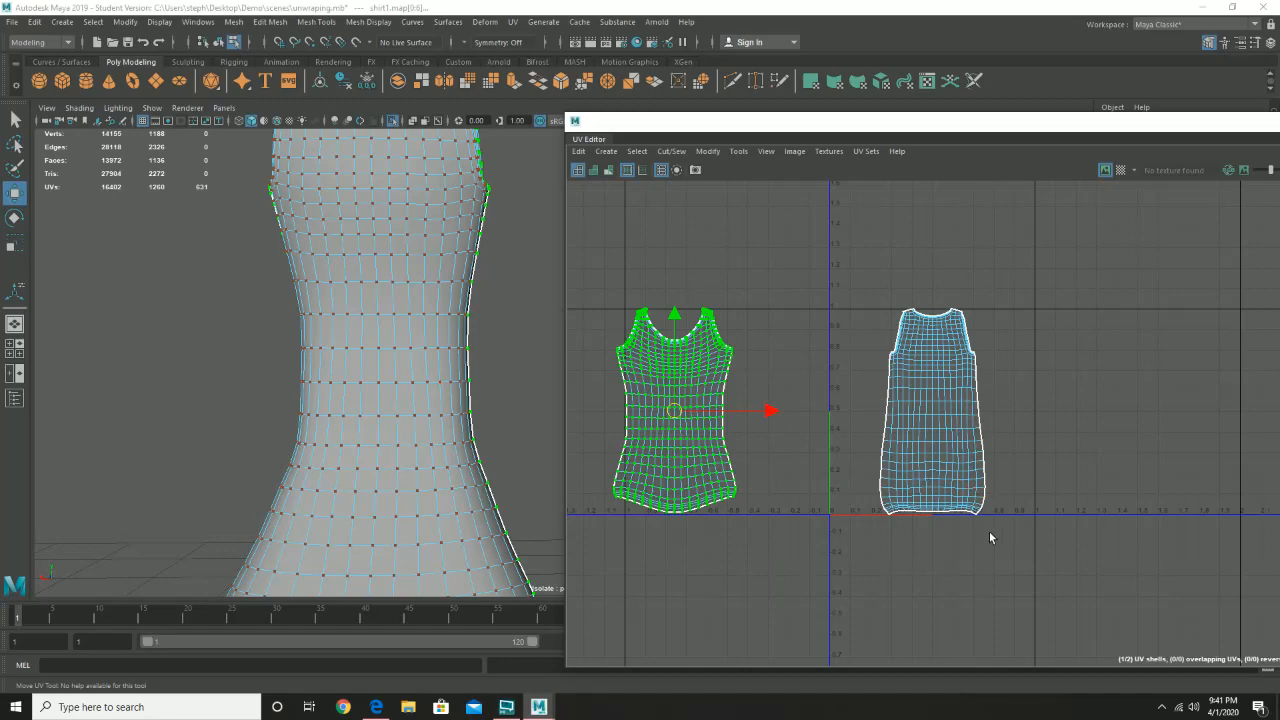
middle_click_drag(897, 519, 800, 490, "alt")
scroll(757, 478, "up", 5)
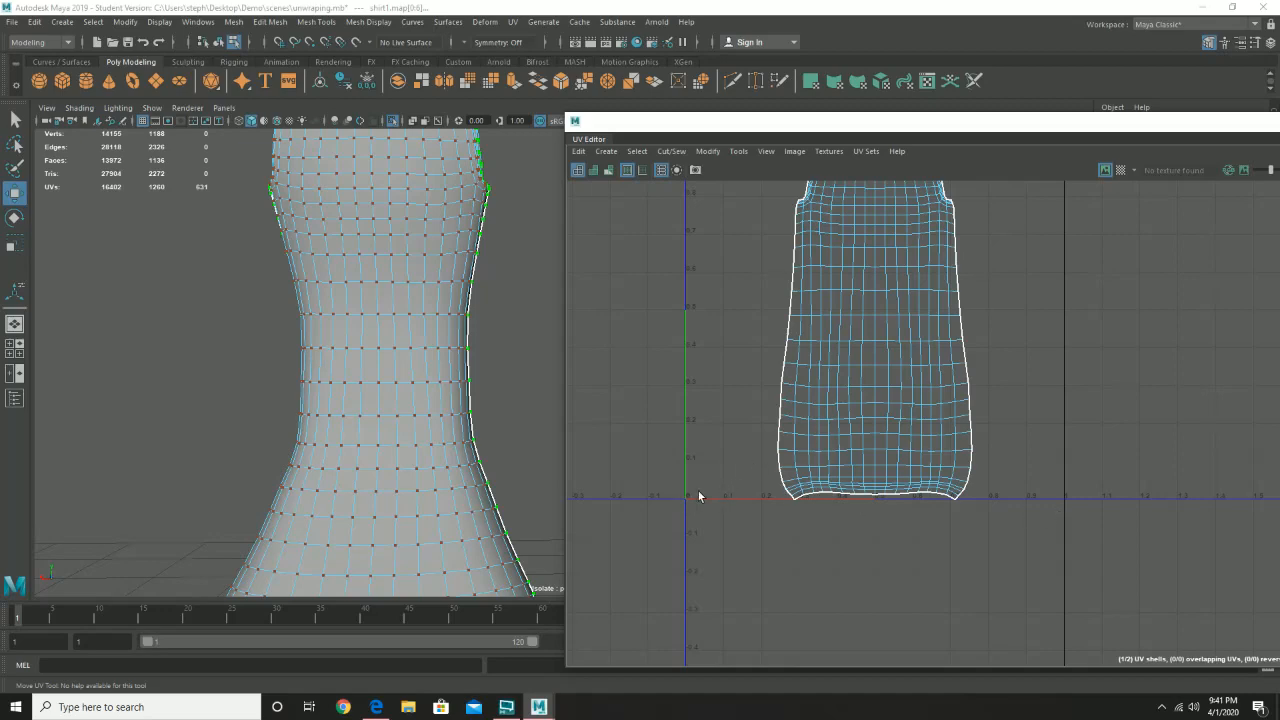
key("f")
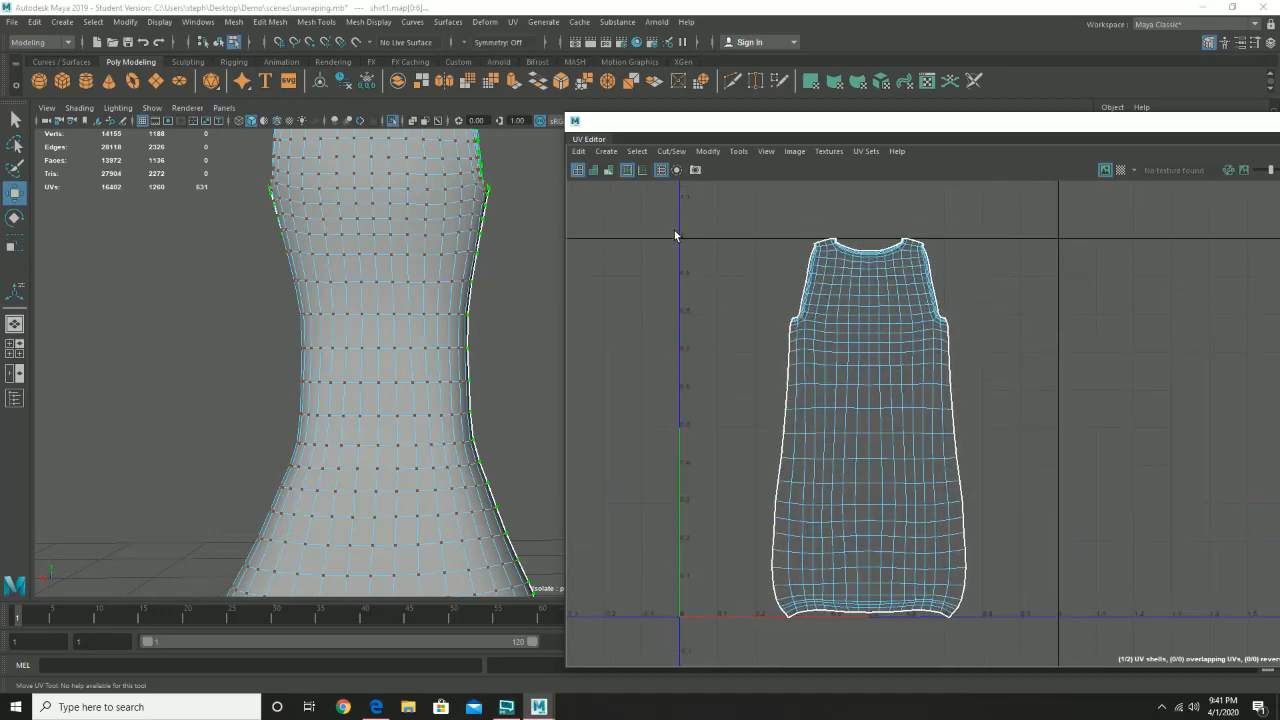
right_click_drag(971, 421, 809, 448, "alt")
middle_click_drag(854, 474, 920, 438, "alt")
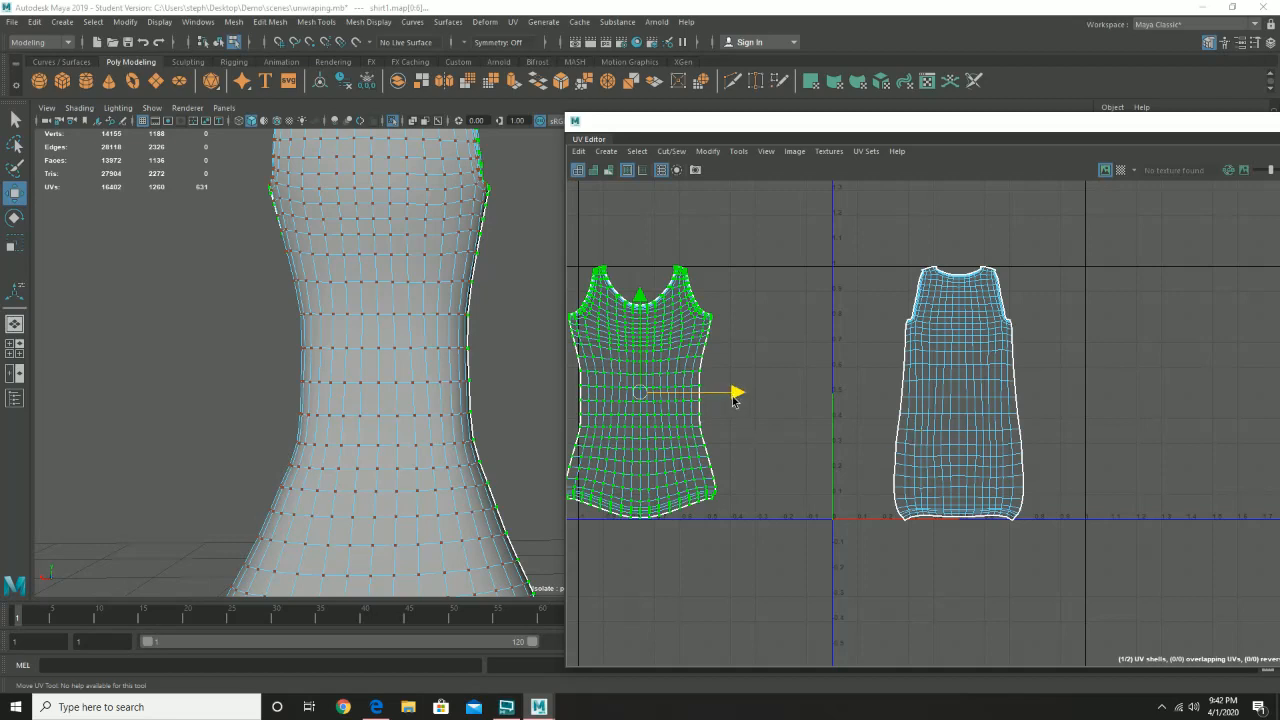
left_click_drag(733, 400, 900, 402)
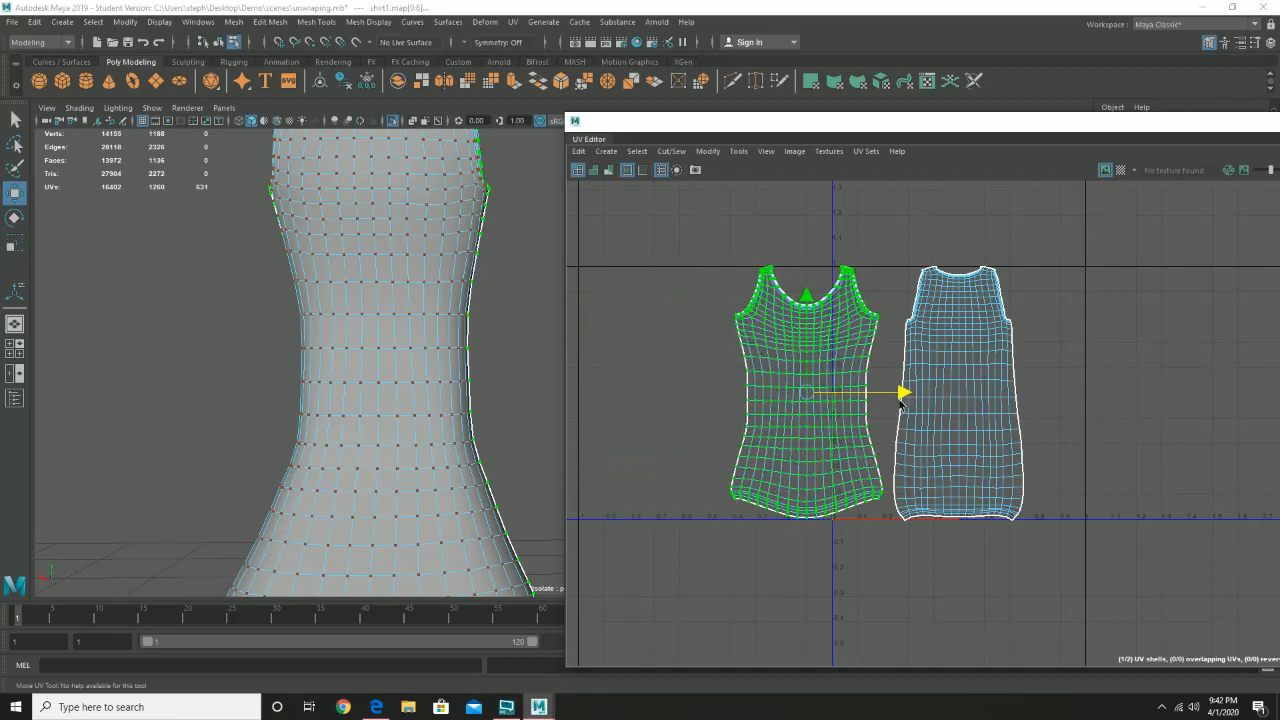
- Select the UVs of both shirt shells and move them together along U to centre them over the 0 to 1 tile
left_click_drag(705, 240, 1139, 620)
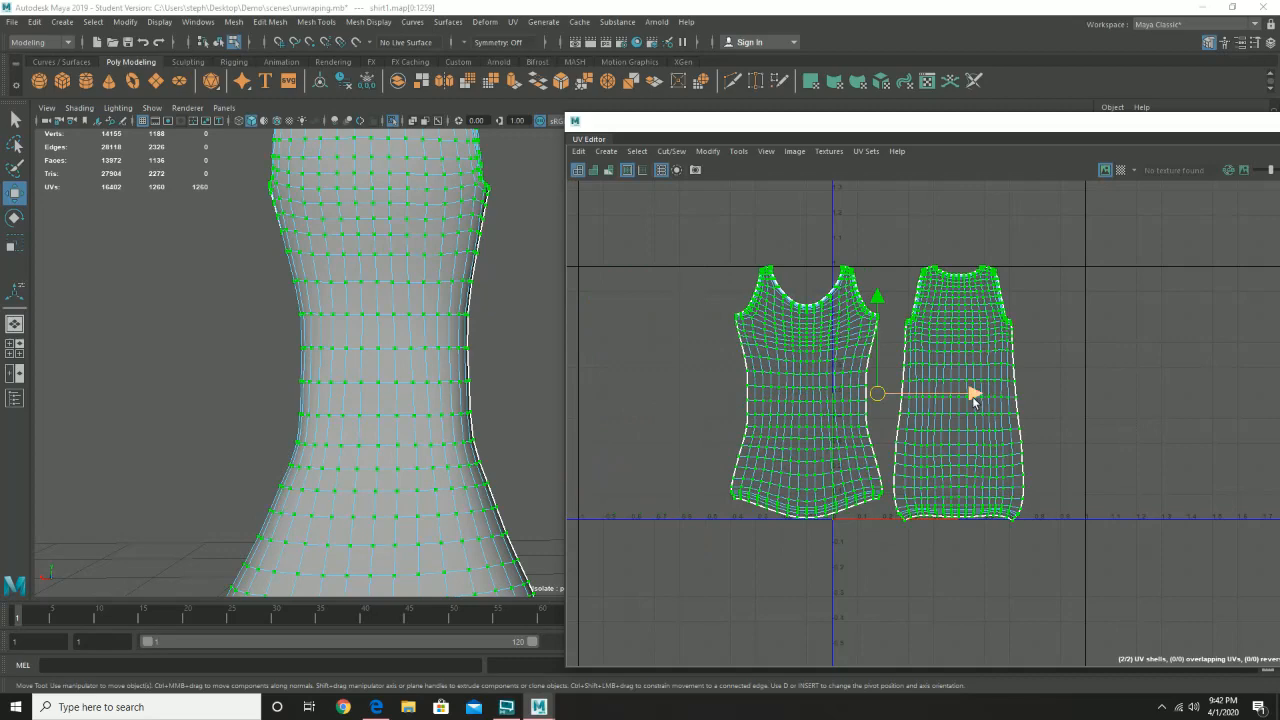
left_click_drag(972, 396, 1058, 397)
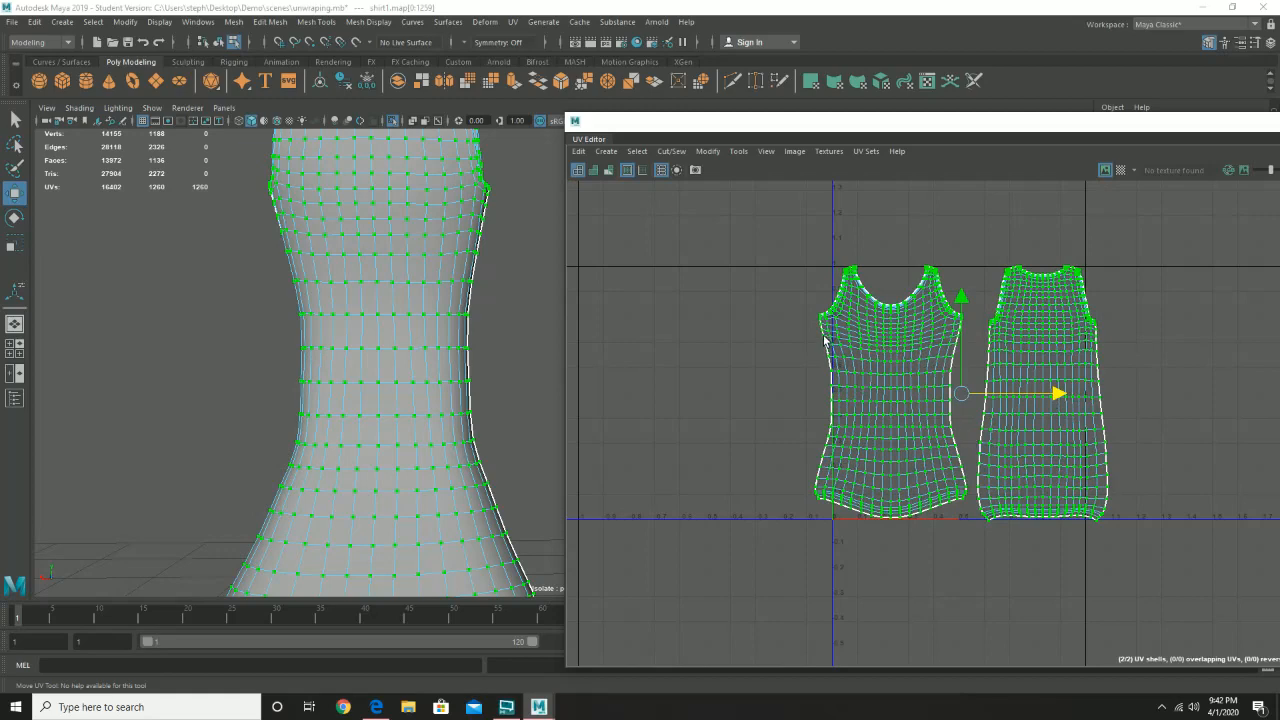
middle_click_drag(1116, 404, 990, 408, "alt")
right_click_drag(948, 356, 1045, 476, "alt")
middle_click_drag(892, 411, 958, 418, "alt")
- Scale both shirt shells down uniformly to fit inside the 0 to 1 tile and nudge them slightly along U
left_click_drag(622, 195, 866, 637)
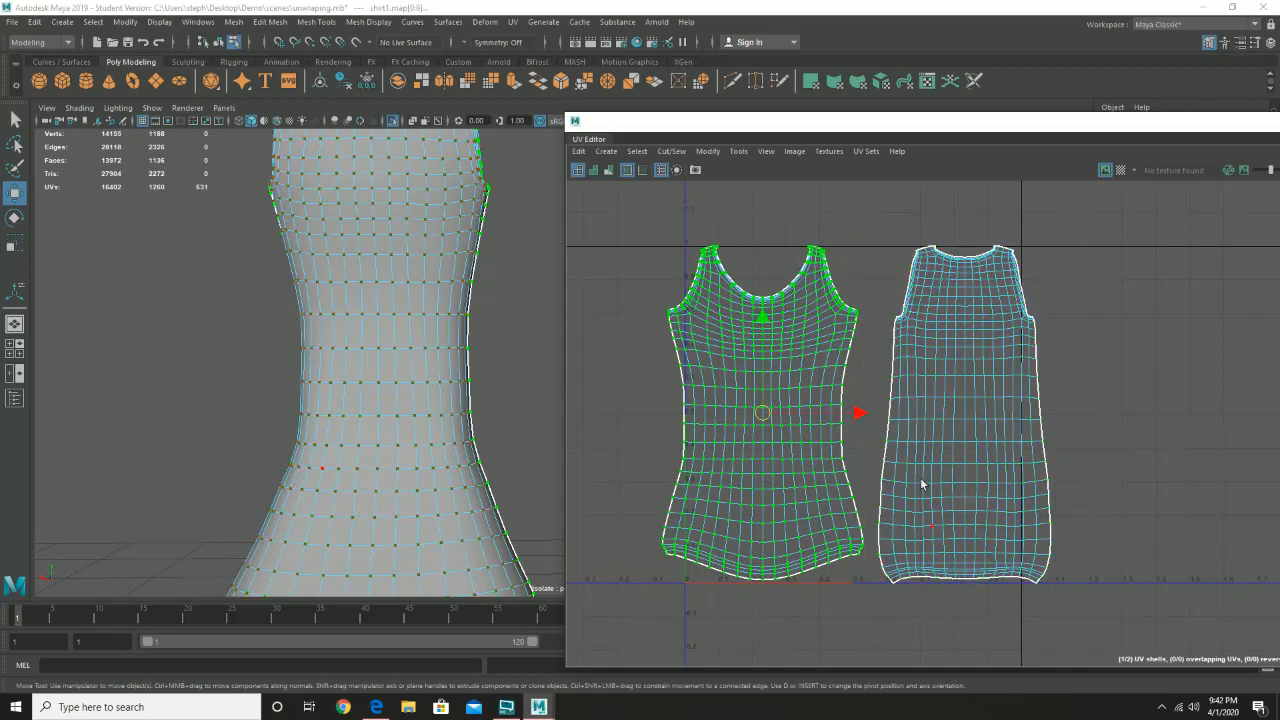
left_click_drag(589, 214, 1159, 649)
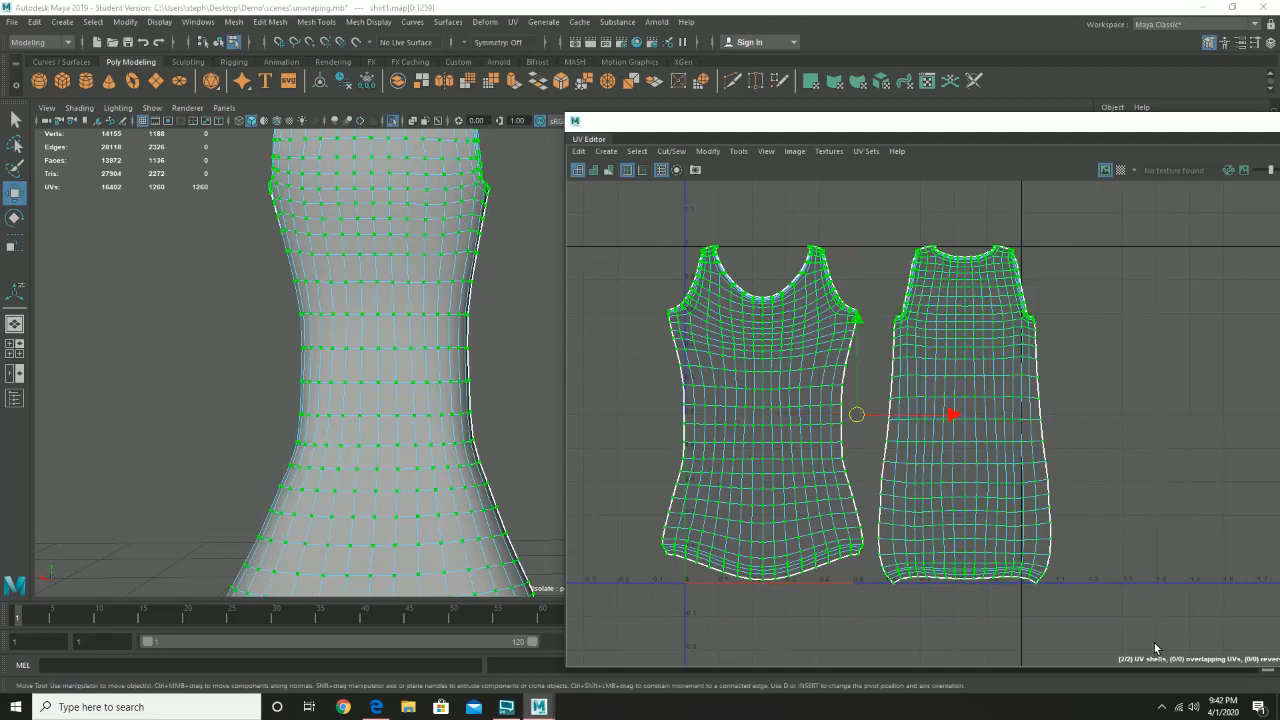
key("r")
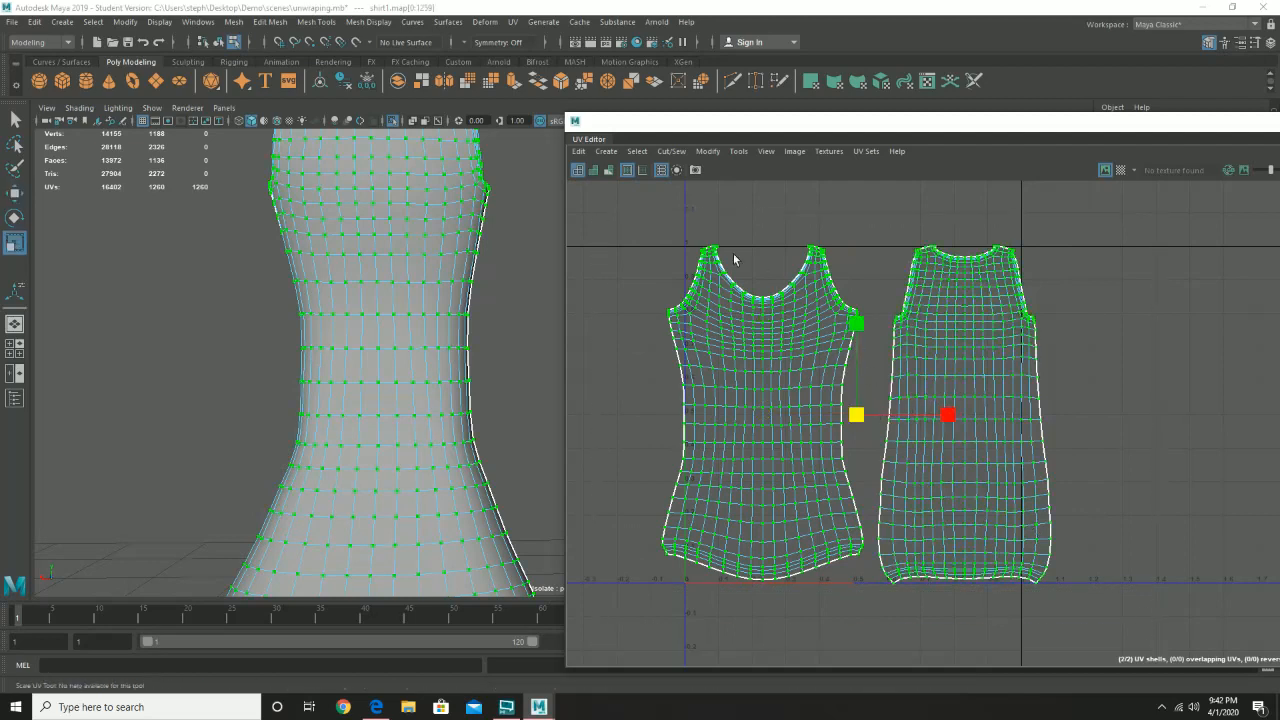
left_click_drag(627, 215, 765, 400)
left_click_drag(855, 415, 839, 420)
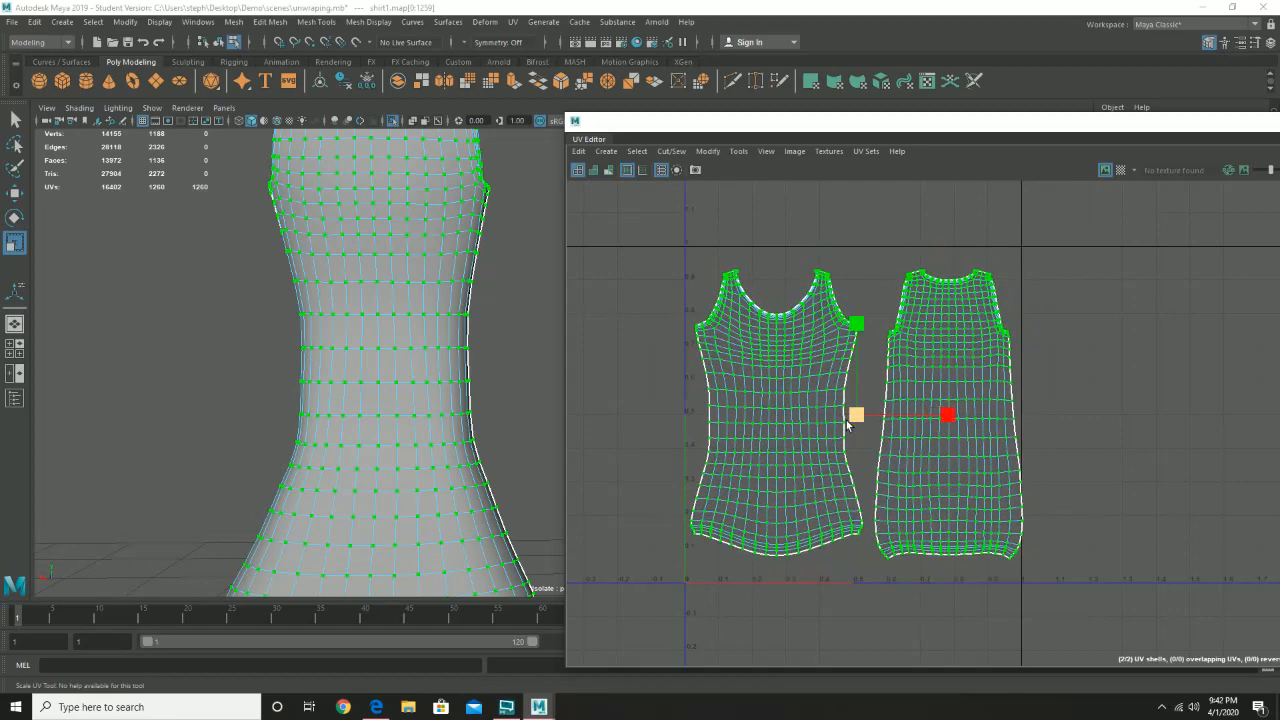
left_click_drag(856, 422, 853, 424)
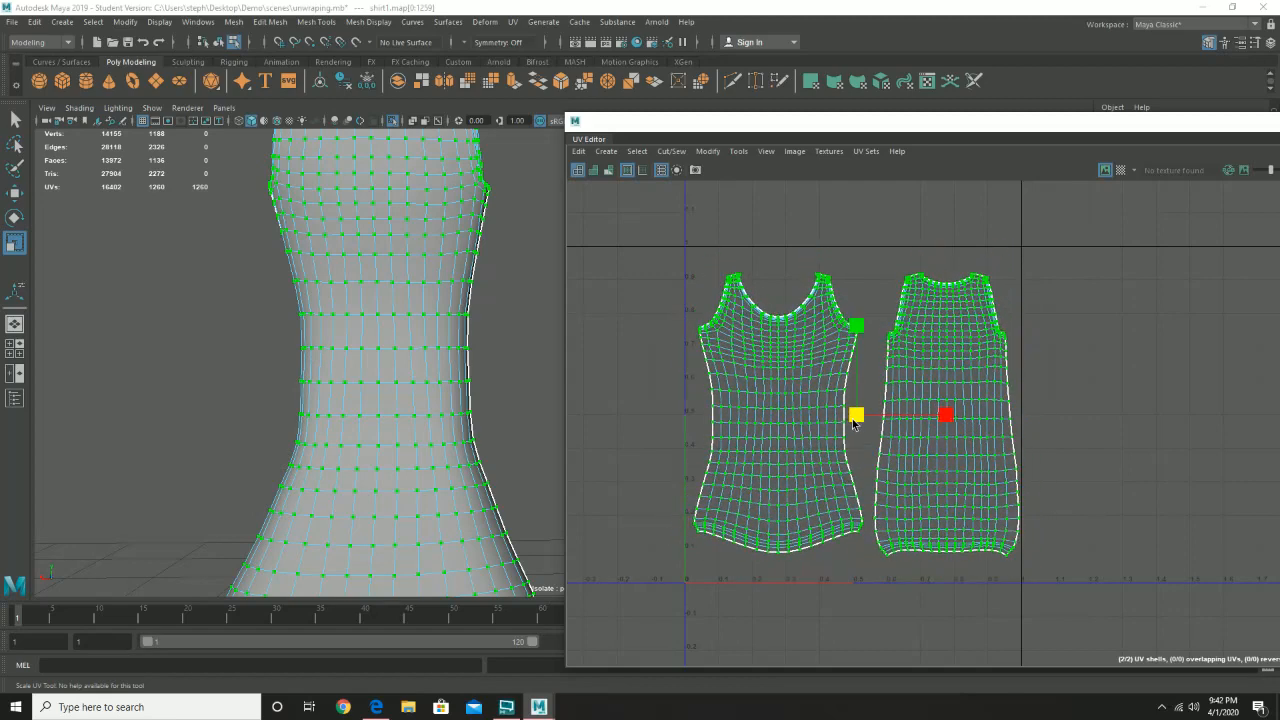
key("w")
left_click_drag(955, 415, 950, 417)
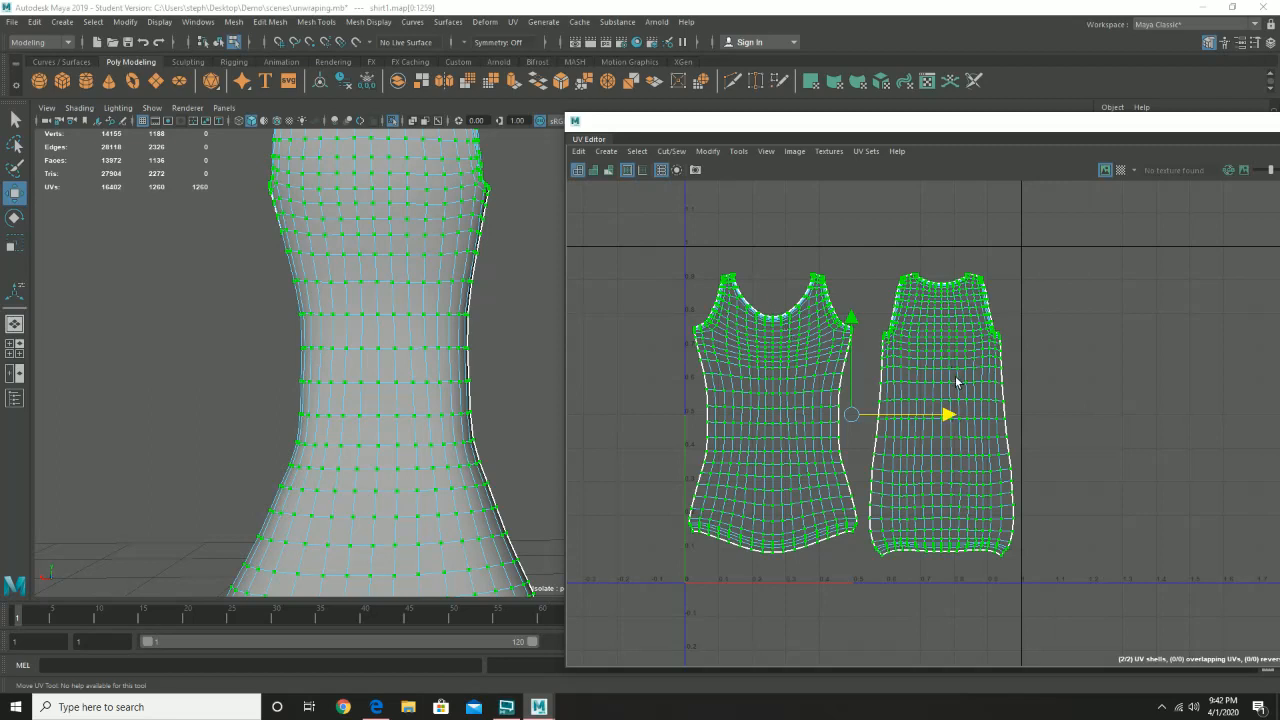
left_click_drag(652, 242, 874, 614)
left_click_drag(789, 327, 789, 292)
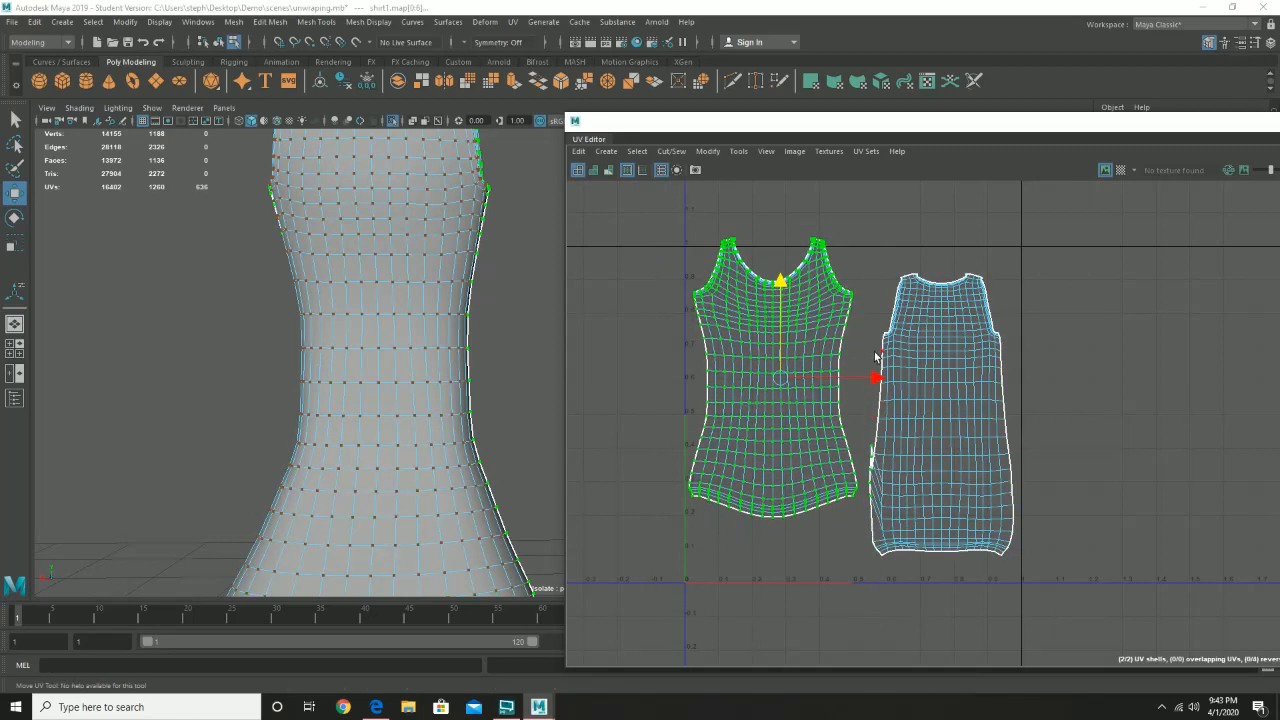
key("ctrl+z")
- Select only the front shell's UVs and move them slightly along U to narrow the gap to the back shell
left_click_drag(617, 218, 862, 682)
left_click_drag(872, 410, 878, 416)
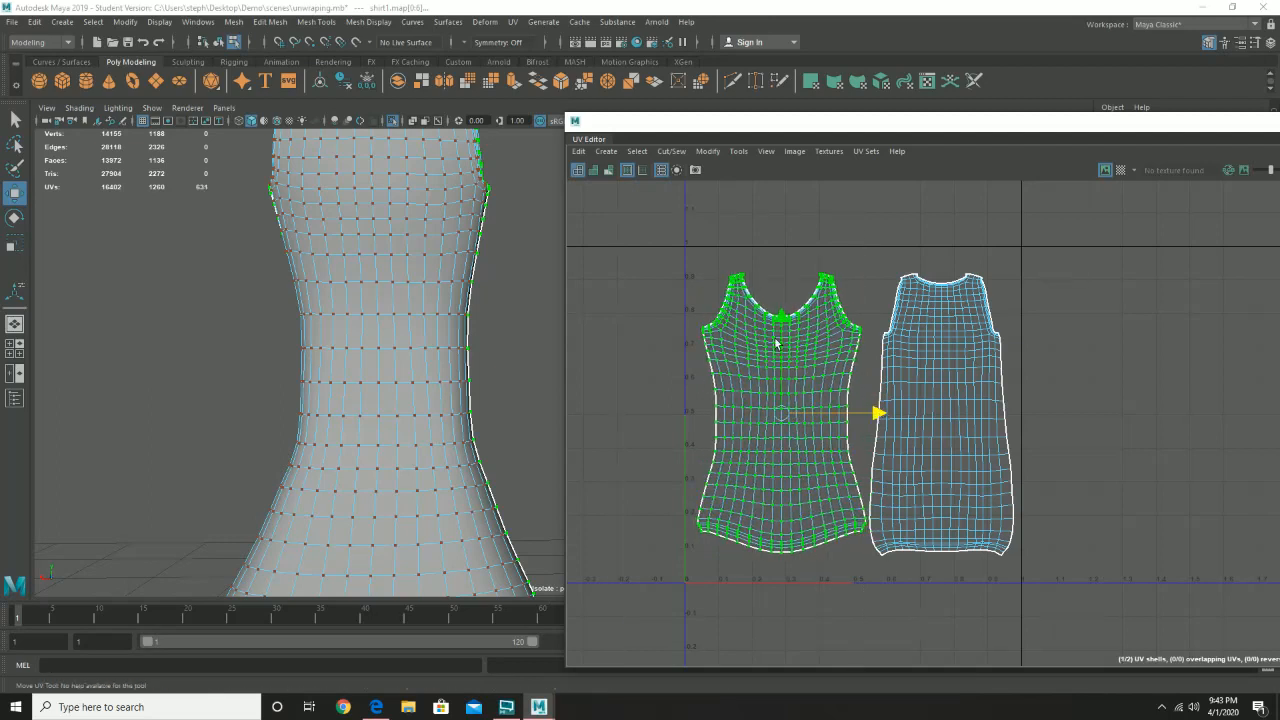
left_click_drag(780, 319, 781, 287)
left_click(611, 364)
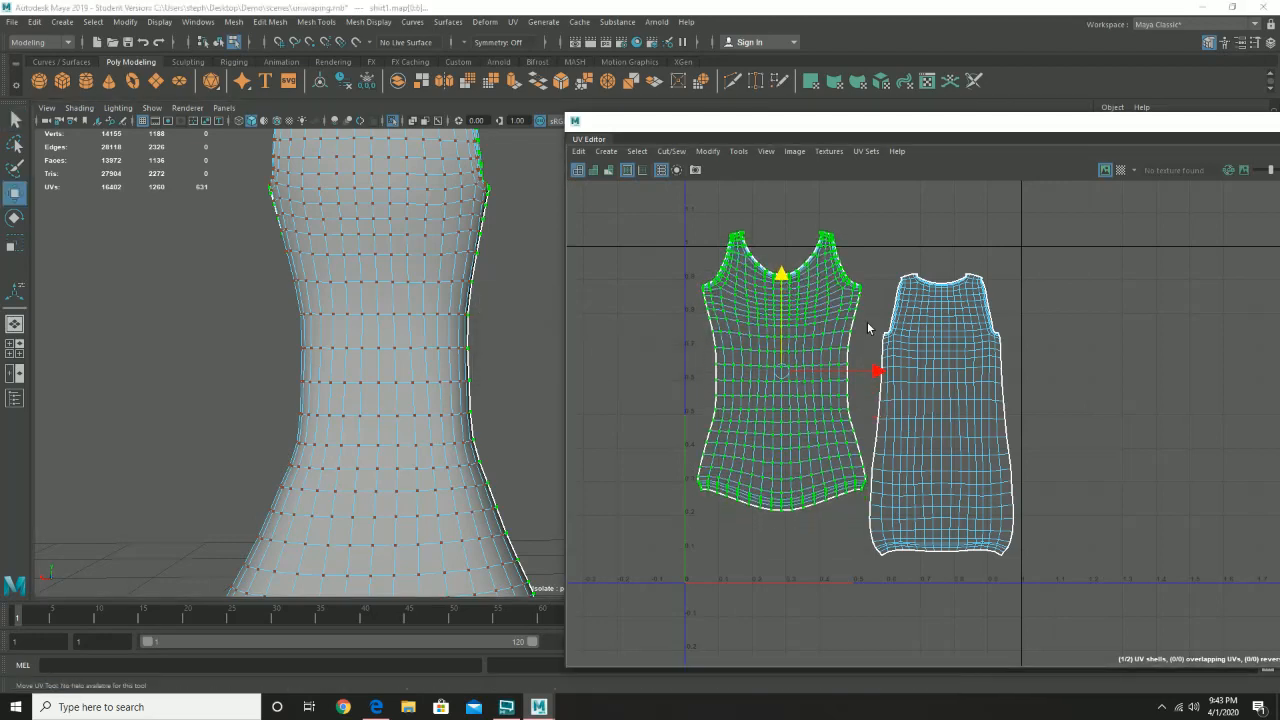
left_click_drag(878, 372, 878, 410)
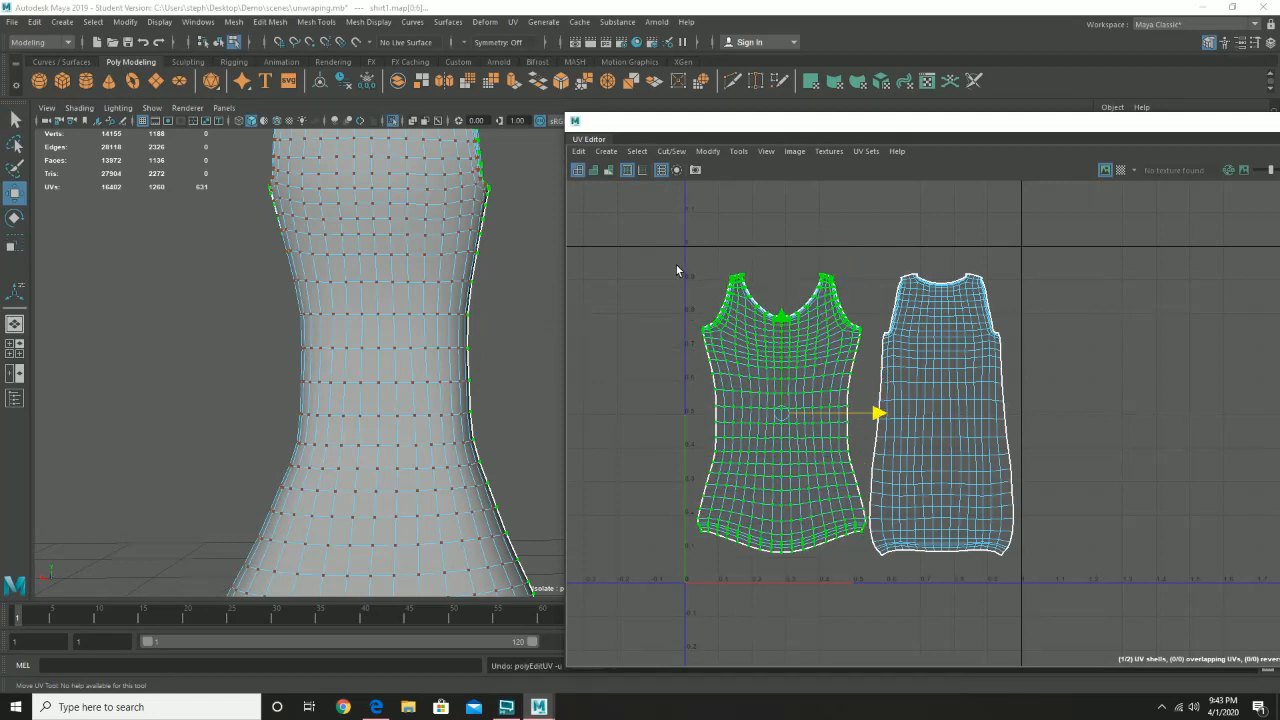
- Scale both shirt shells up slightly to fill the 0 to 1 tile's width and shift them along U within its borders
left_click_drag(676, 268, 1068, 650)
key("e")
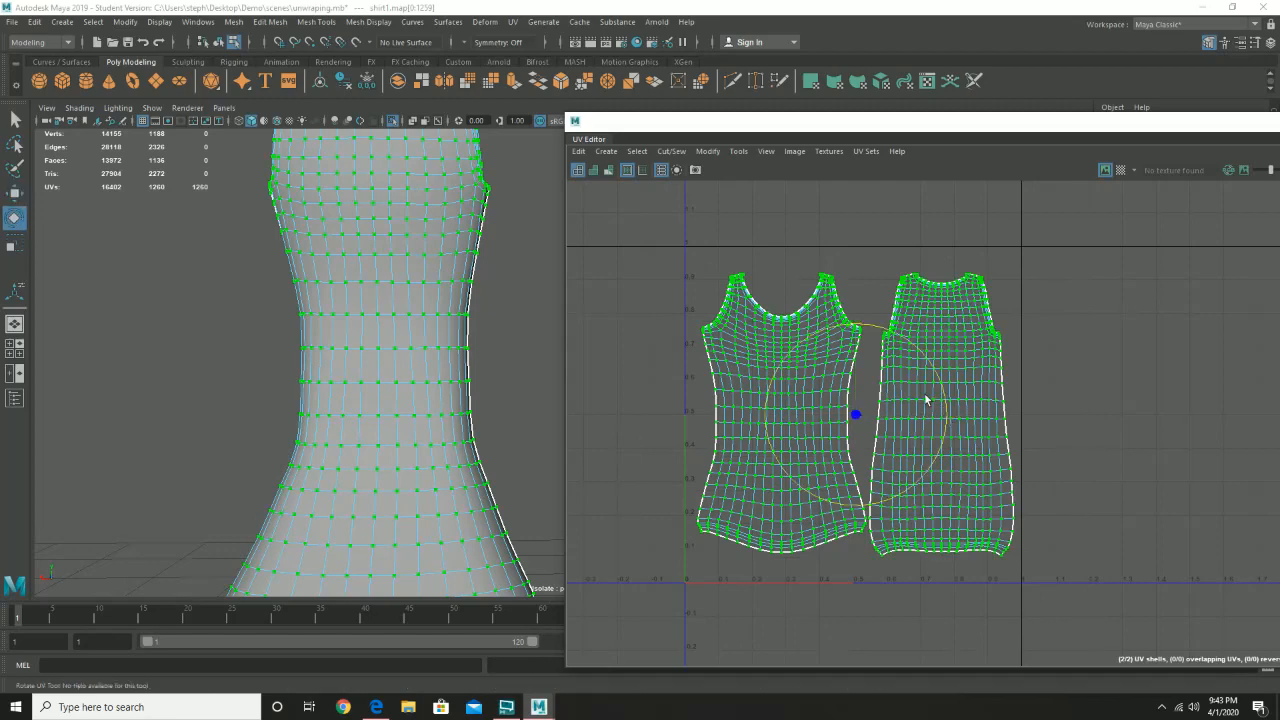
key("r")
left_click_drag(853, 414, 856, 415)
key("q")
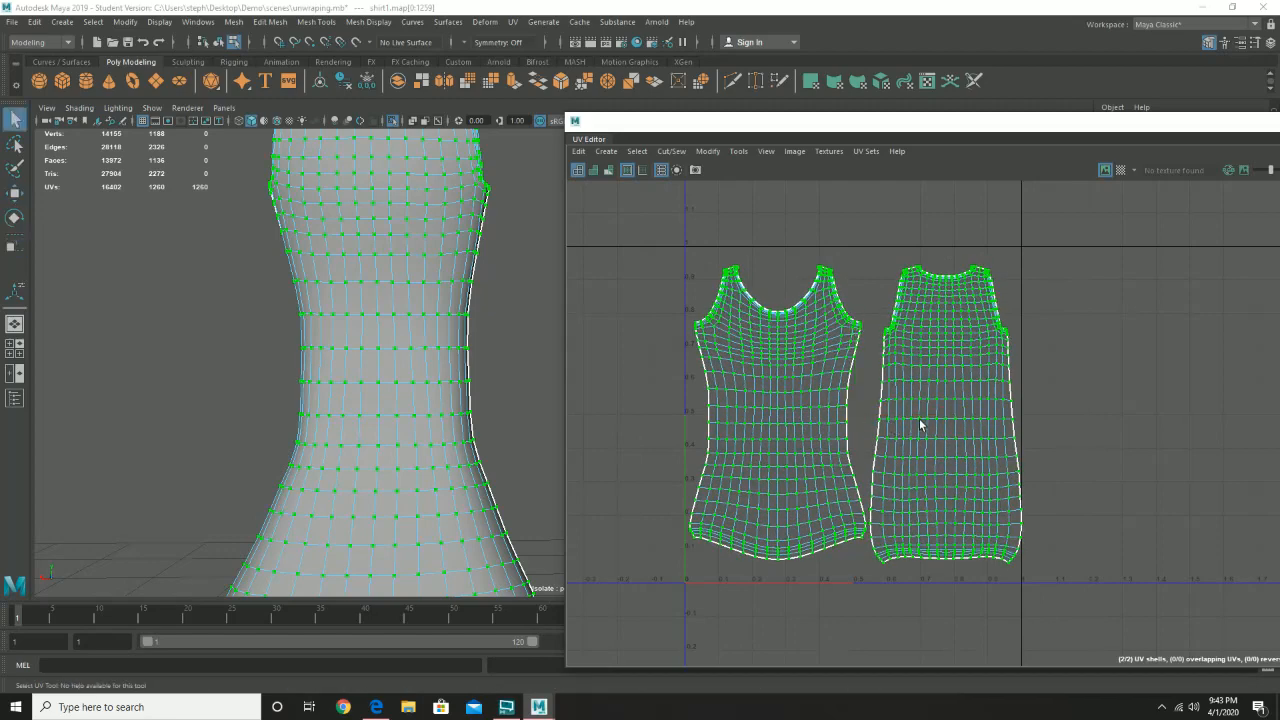
key("w")
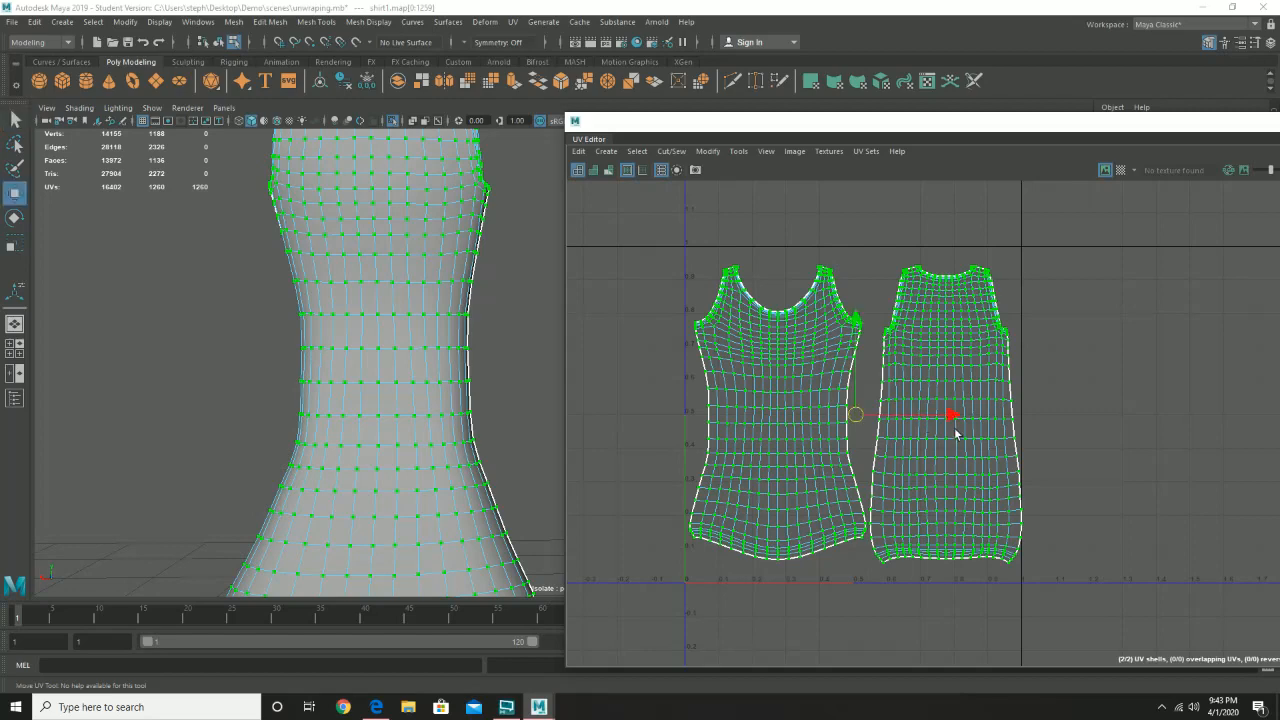
left_click_drag(953, 425, 947, 425)
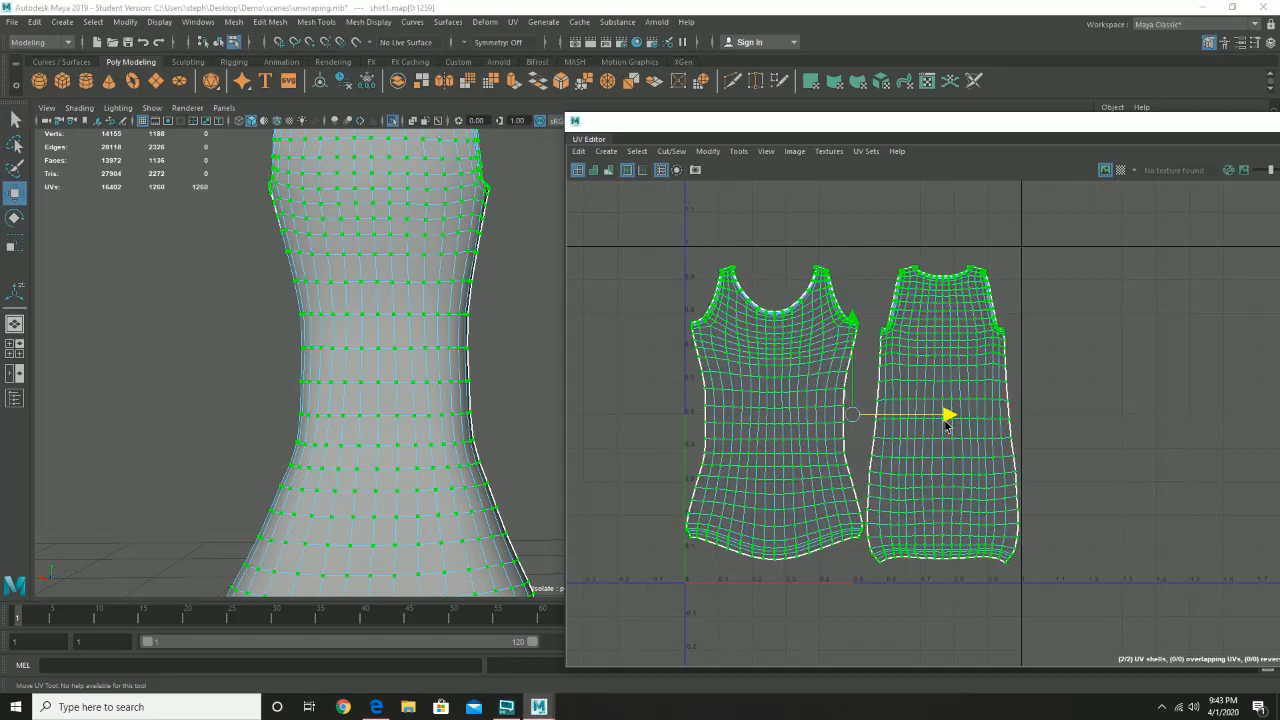
- Examine the gap between the shirt's front and back shells and their margins to the 0 to 1 tile borders
right_click_drag(889, 486, 1137, 636, "alt")
middle_click_drag(1005, 489, 803, 375, "alt")
right_click_drag(822, 395, 971, 520, "alt")
middle_click_drag(809, 426, 948, 615, "alt")
middle_click_drag(817, 423, 1189, 371, "alt")
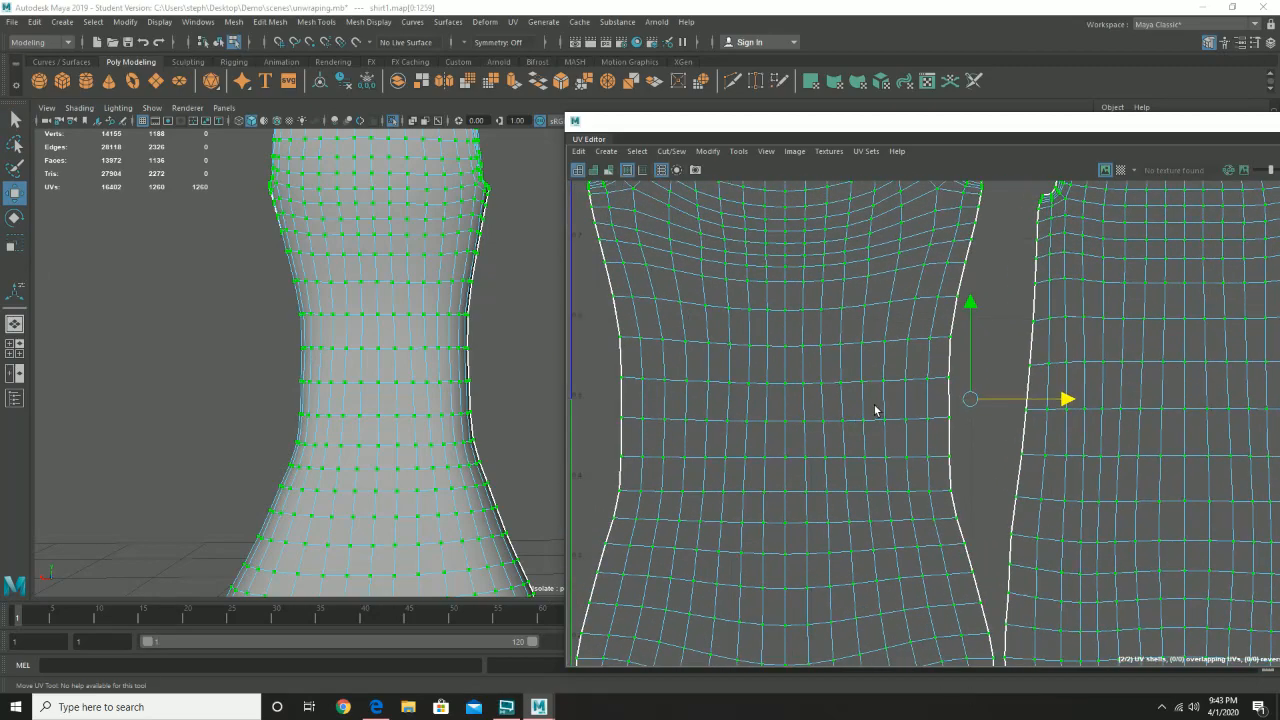
middle_click_drag(874, 409, 978, 592, "alt")
right_click_drag(988, 452, 815, 459, "alt")
middle_click_drag(1052, 480, 886, 514, "alt")
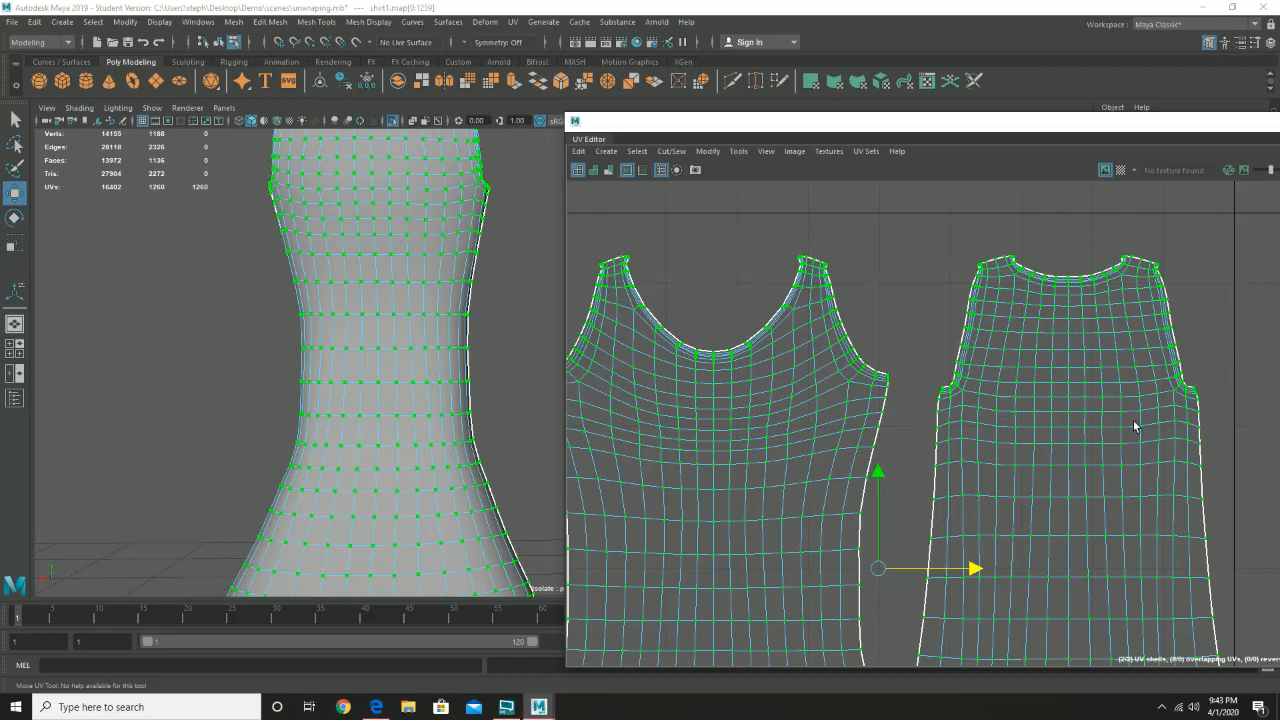
right_click_drag(1133, 420, 887, 420, "alt")
middle_click_drag(1040, 454, 857, 317, "alt")
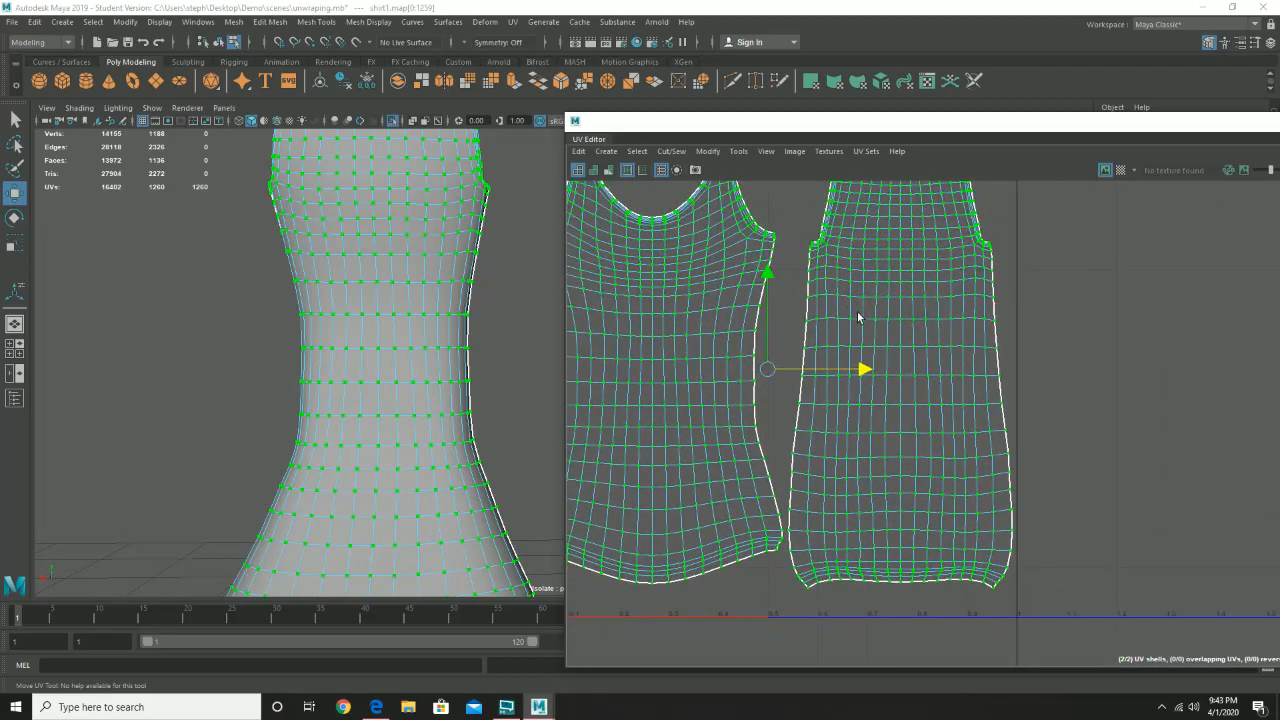
middle_click_drag(870, 395, 966, 427, "alt")
right_click_drag(1008, 384, 898, 361, "alt")
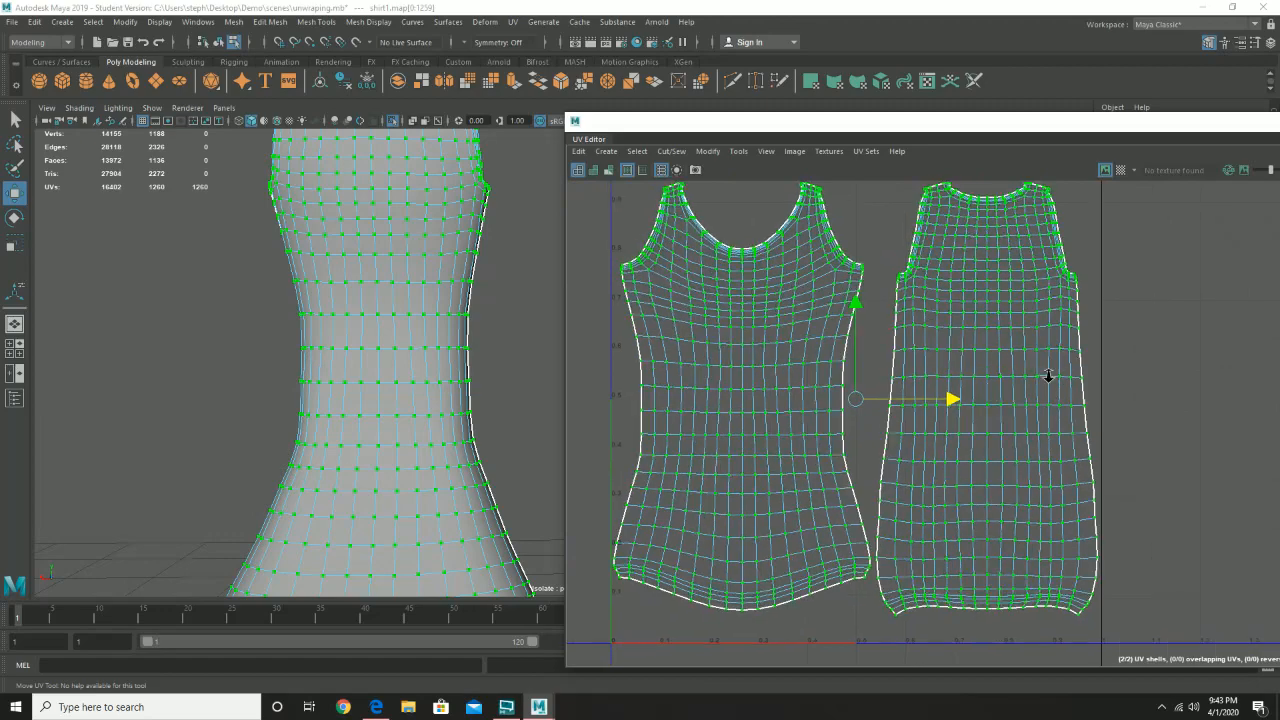
middle_click_drag(898, 361, 955, 386, "alt")
- Close the UV Editor and return the shirt to object selection mode
left_click_drag(815, 128, 532, 134)
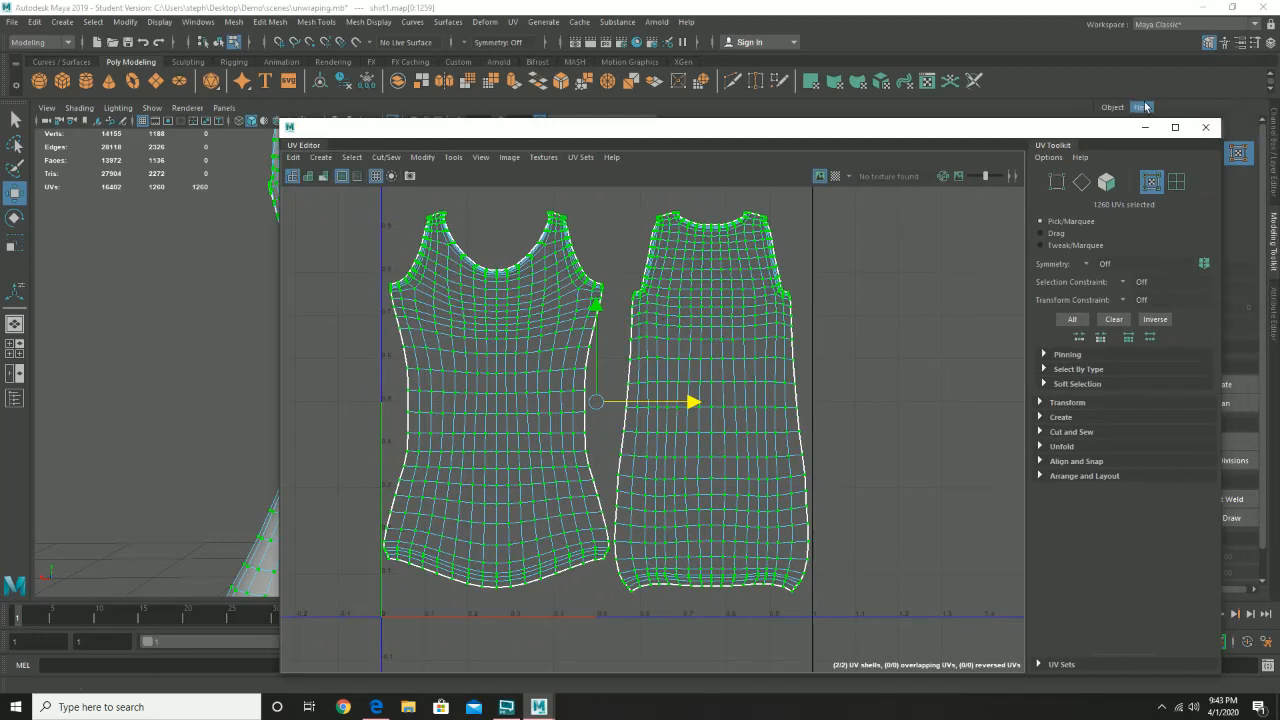
left_click(1203, 130)
right_click_drag(421, 282, 476, 268)
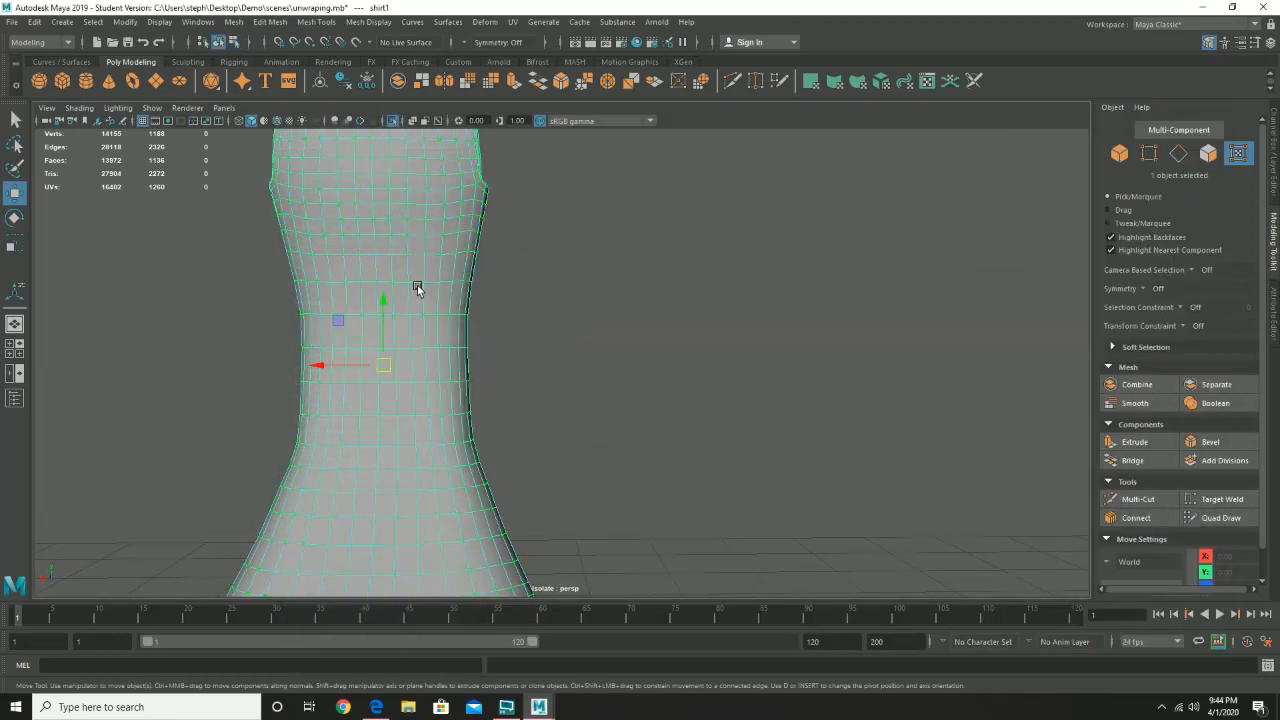
right_click_drag(806, 363, 630, 362, "alt")
left_click_drag(630, 362, 740, 386, "alt")
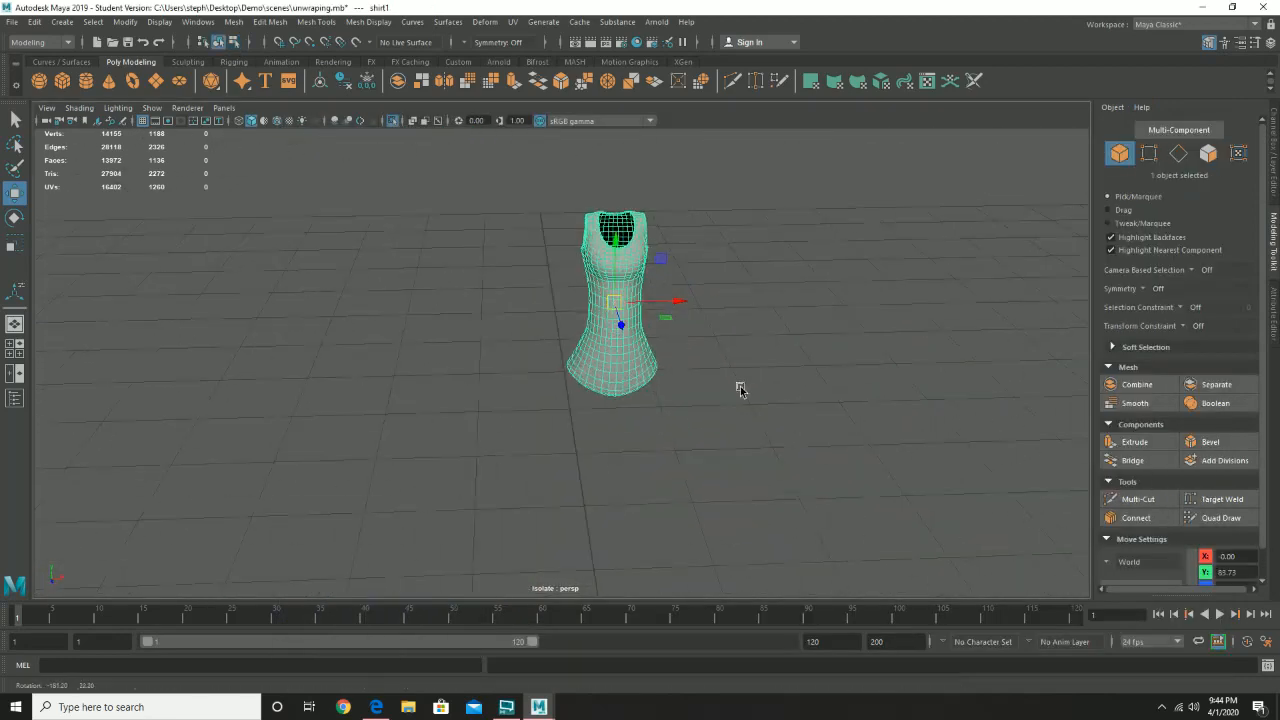
- Turn off the shirt's isolation to bring back the whole character and select the face mesh
left_click(151, 107)
mouse_move(192, 135)
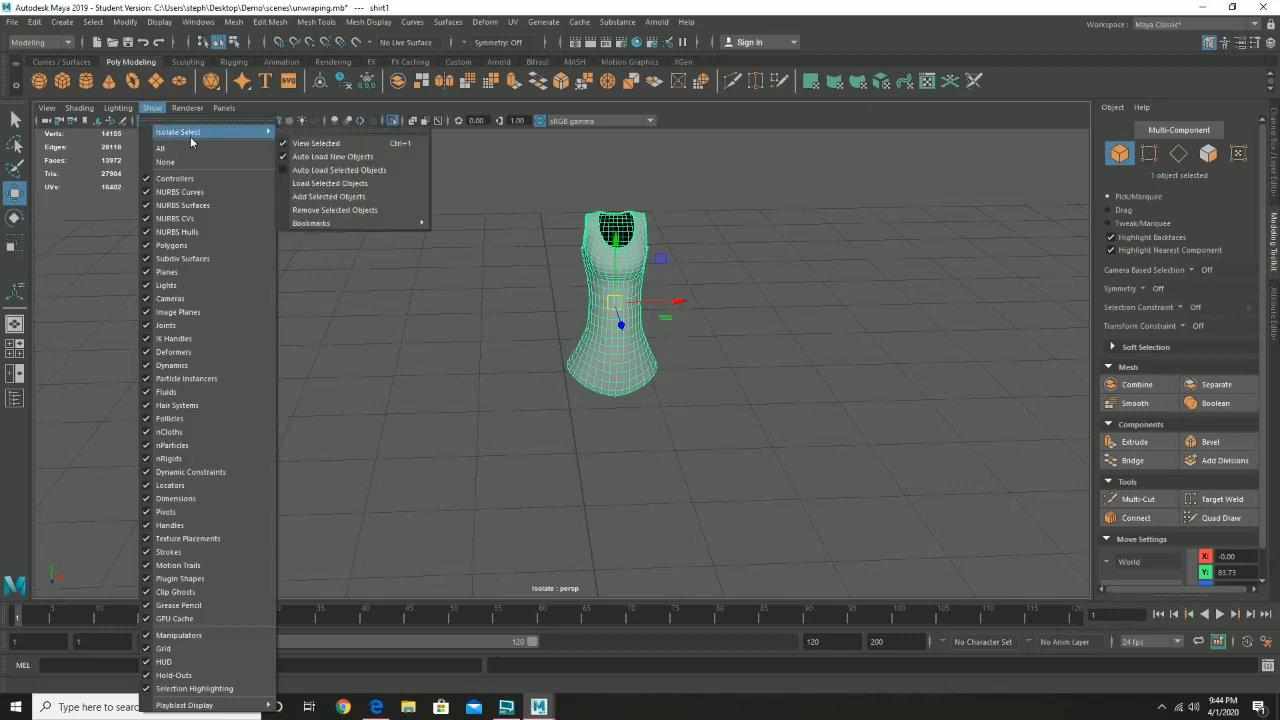
left_click(305, 148)
right_click_drag(461, 243, 639, 231, "alt")
left_click(655, 226)
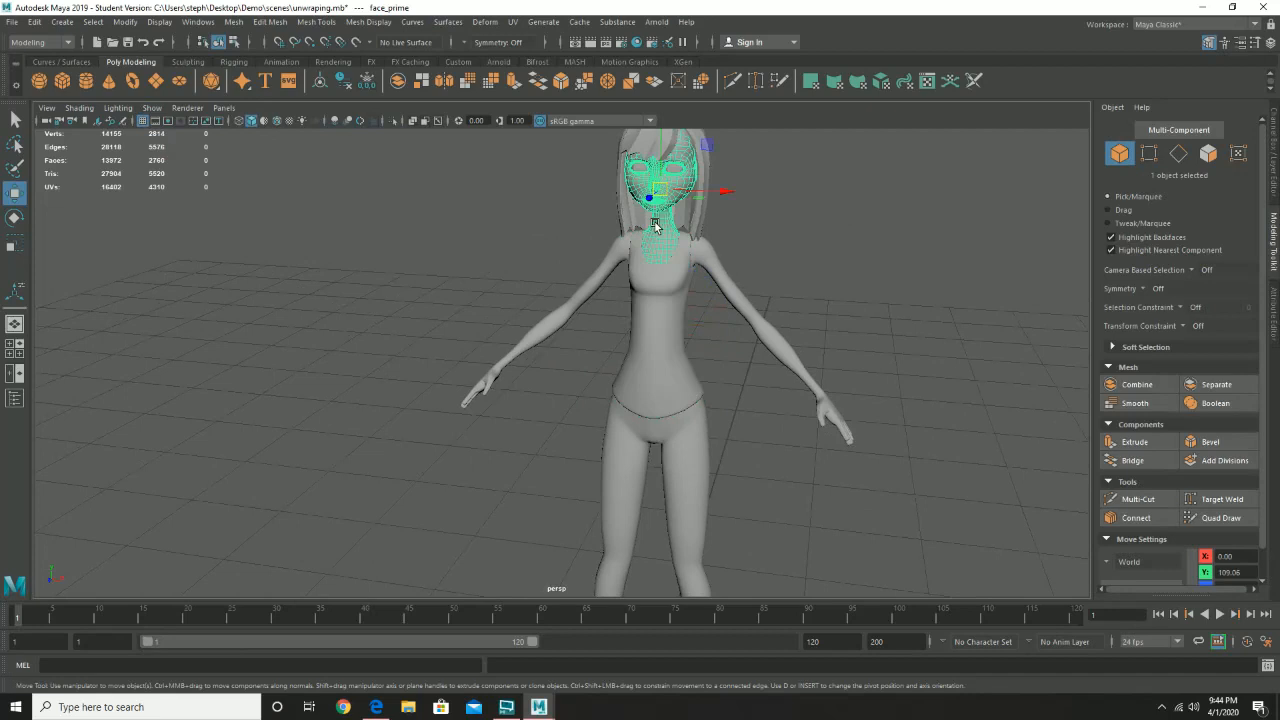
- Save the scene under its existing name, accepting the student version notice
left_click(10, 22)
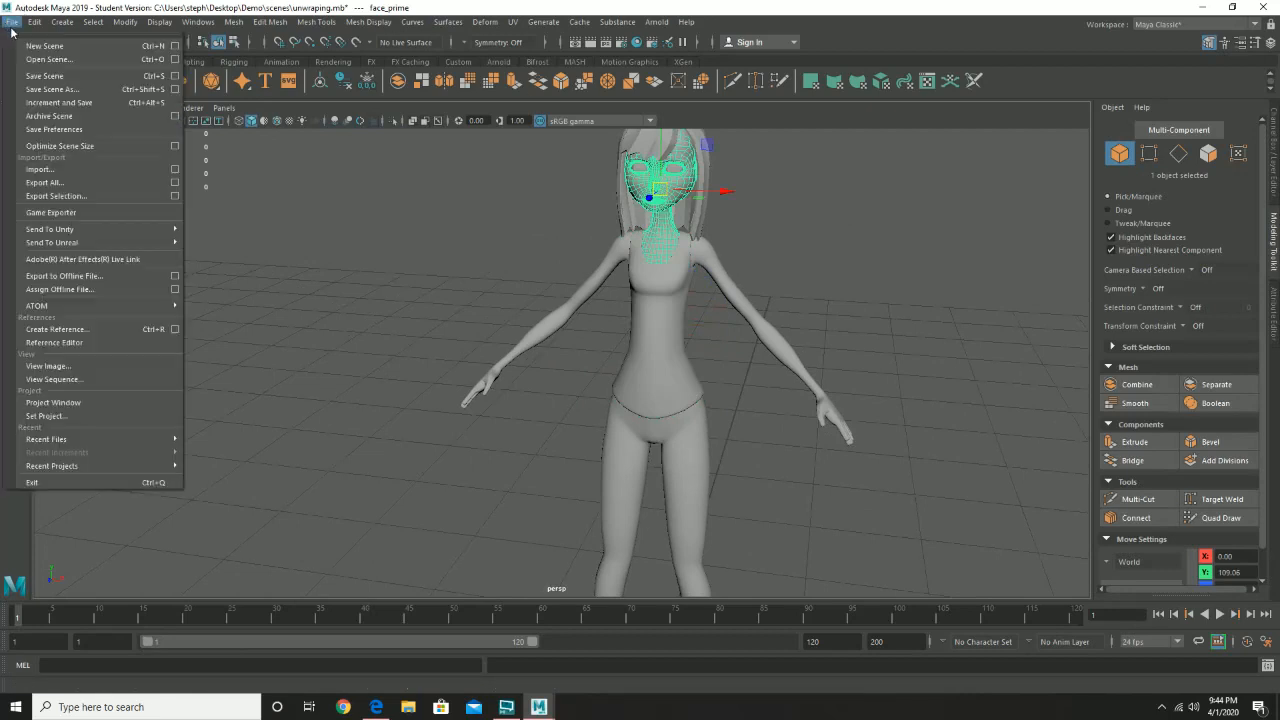
left_click(55, 76)
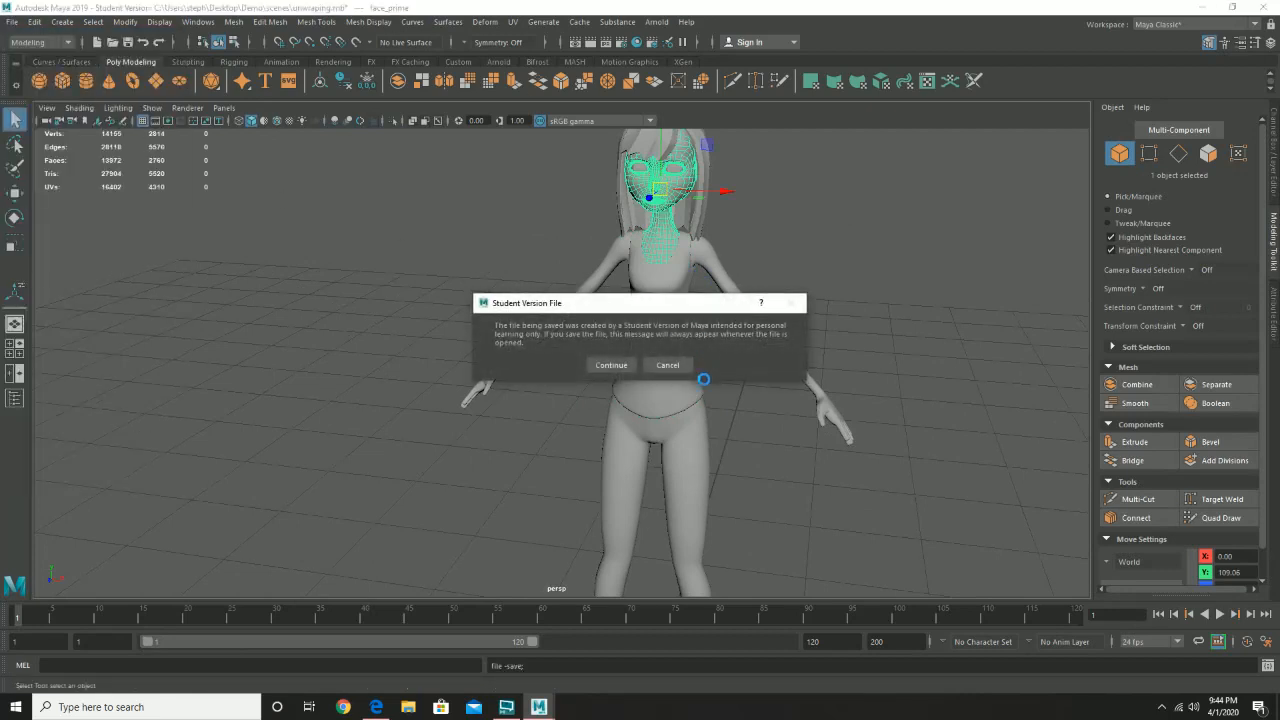
left_click(611, 365)
key("w")
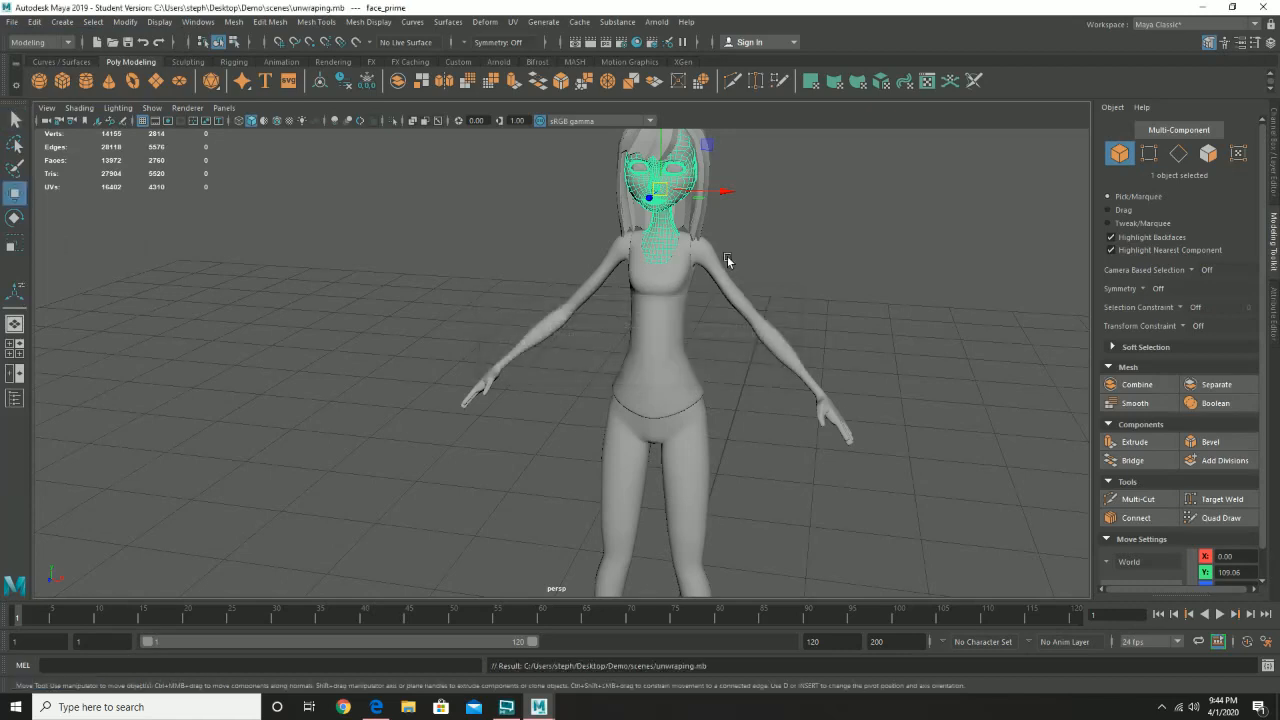
- Isolate the selected face mesh in the viewport
left_click(152, 108)
mouse_move(175, 132)
left_click(320, 139)
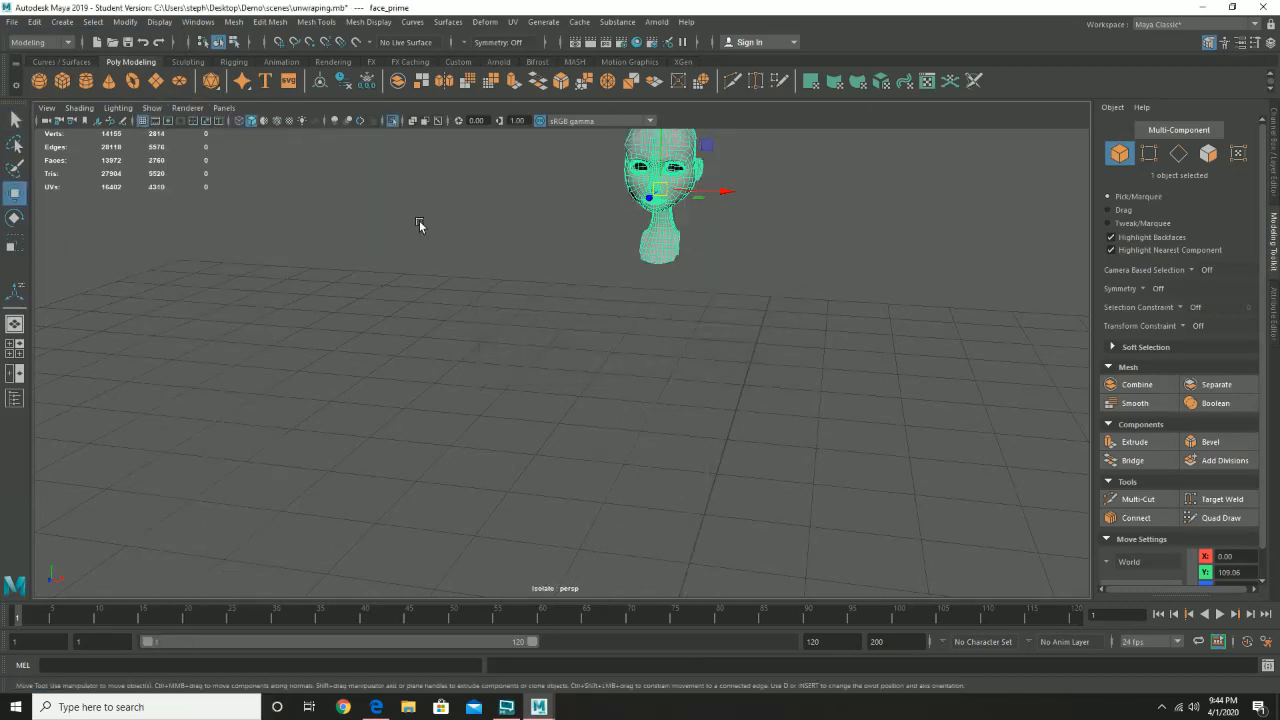
- Examine the isolated head mesh from several angles, including its interior, the nostrils and the mouth
left_click_drag(419, 220, 611, 360, "alt")
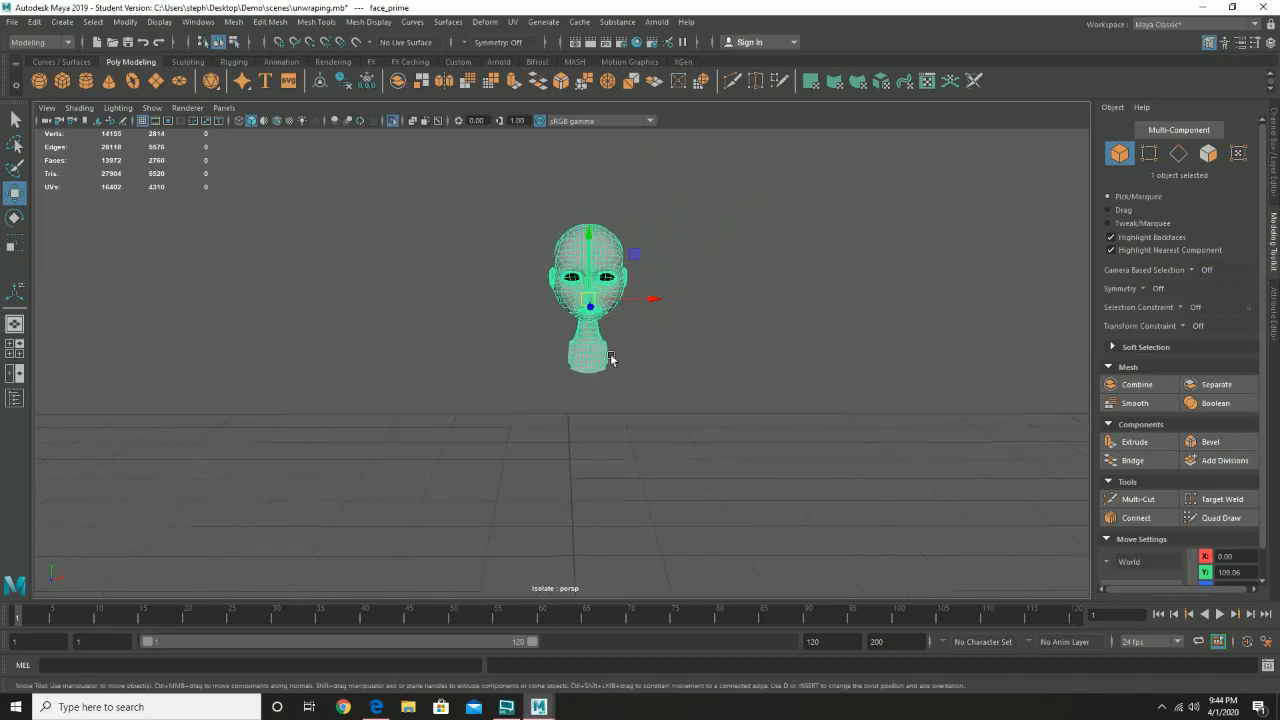
right_click_drag(611, 360, 851, 471, "alt")
left_click_drag(851, 471, 694, 443, "alt")
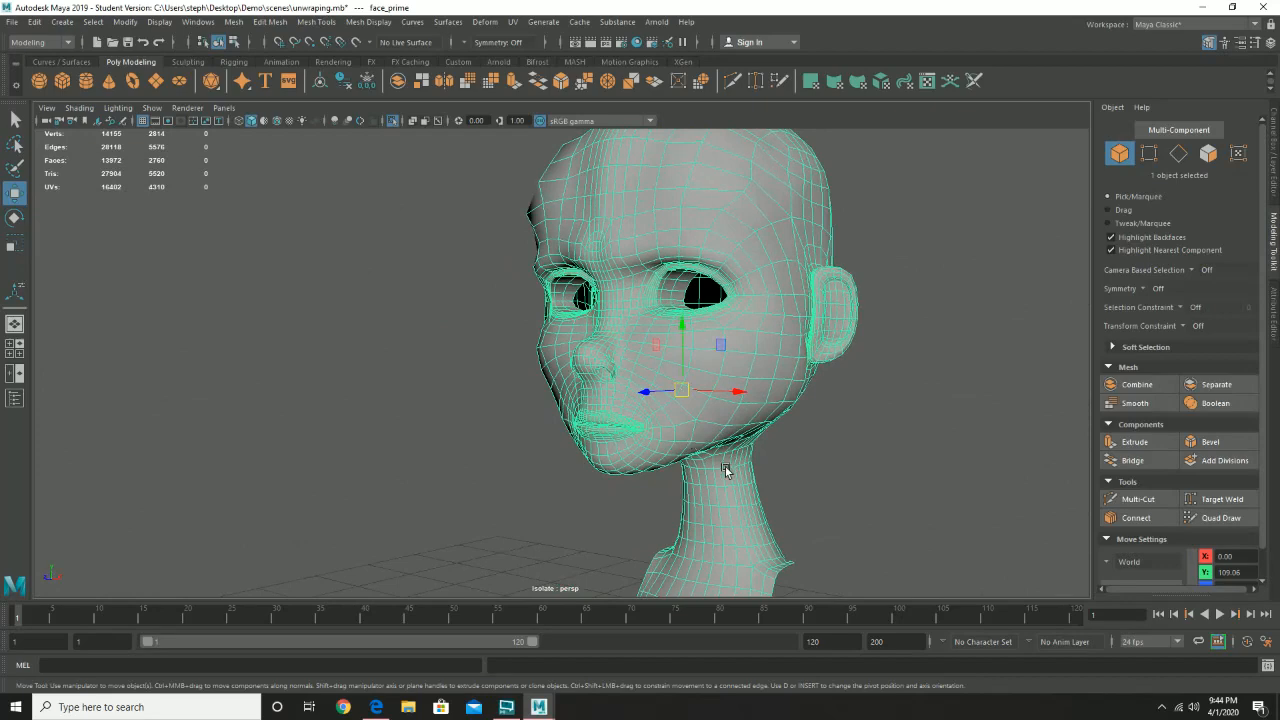
left_click_drag(729, 466, 762, 477, "alt")
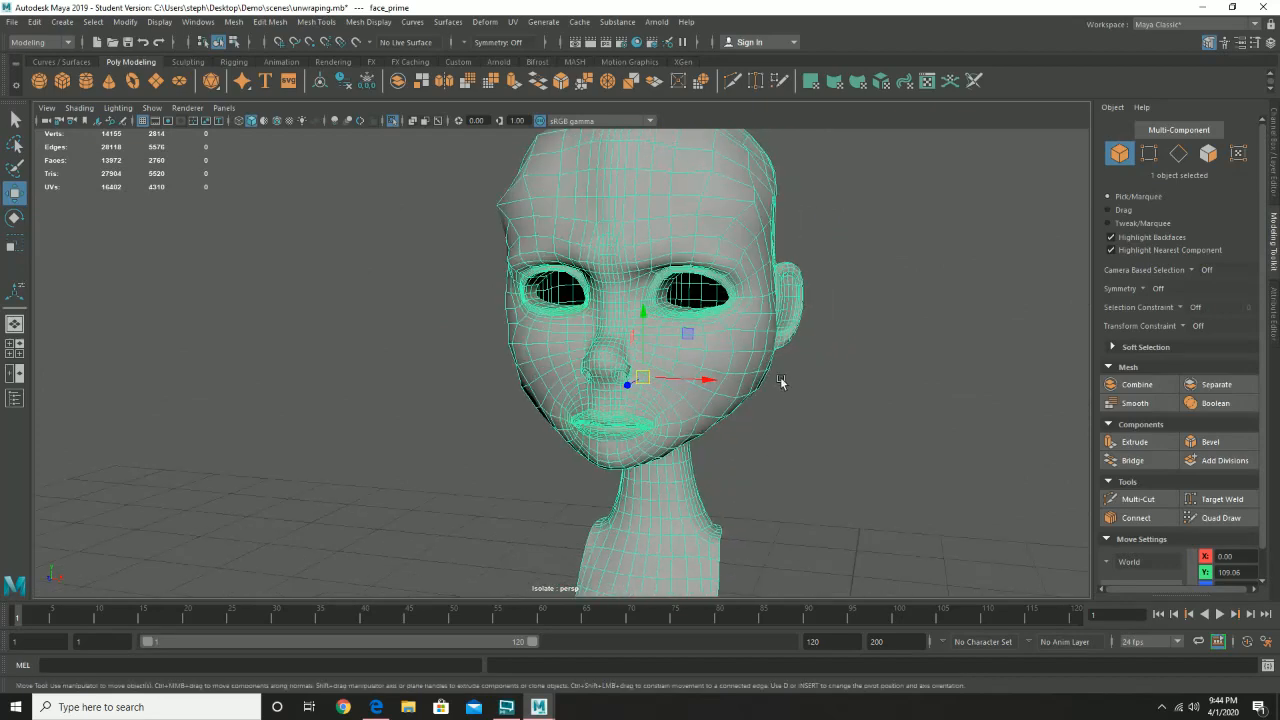
right_click_drag(651, 380, 838, 511, "alt")
left_click_drag(838, 511, 592, 448, "alt")
right_click_drag(592, 448, 499, 455, "alt")
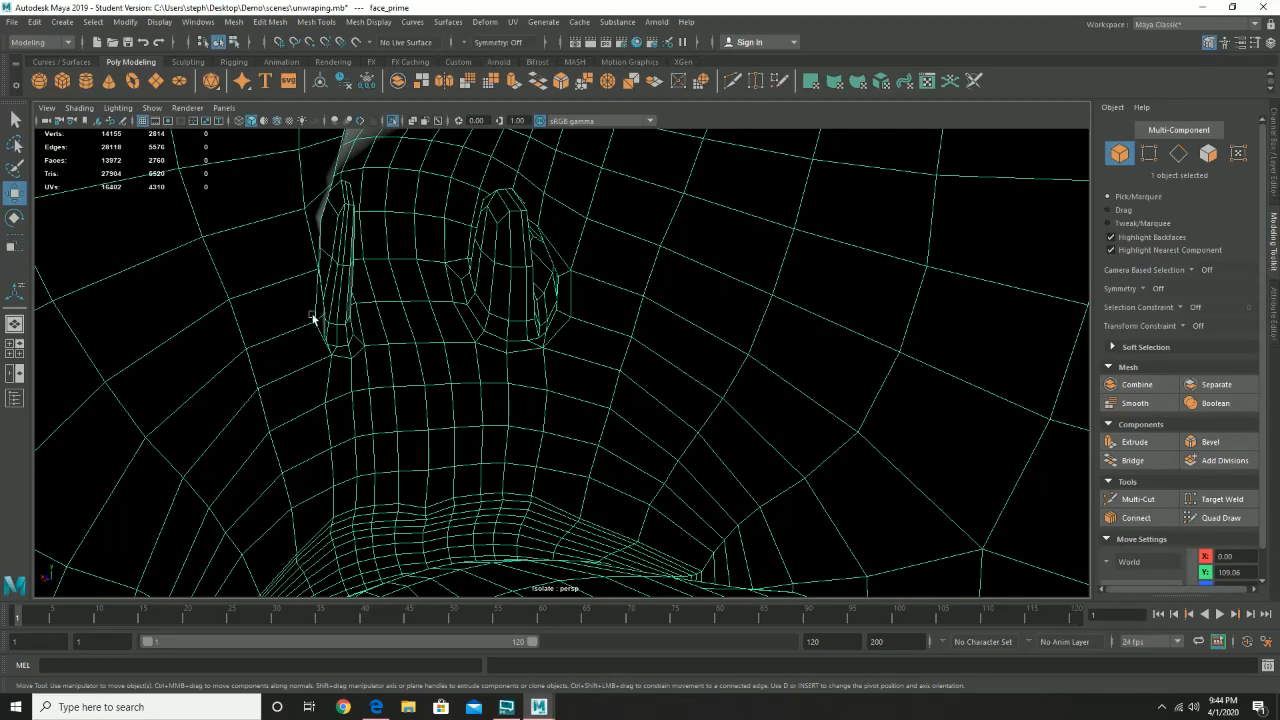
mouse_move(314, 320)
left_mouse_down("alt")
mouse_move(434, 334)
mouse_move(564, 320)
left_mouse_up("alt")
right_click_drag(564, 320, 563, 297, "alt")
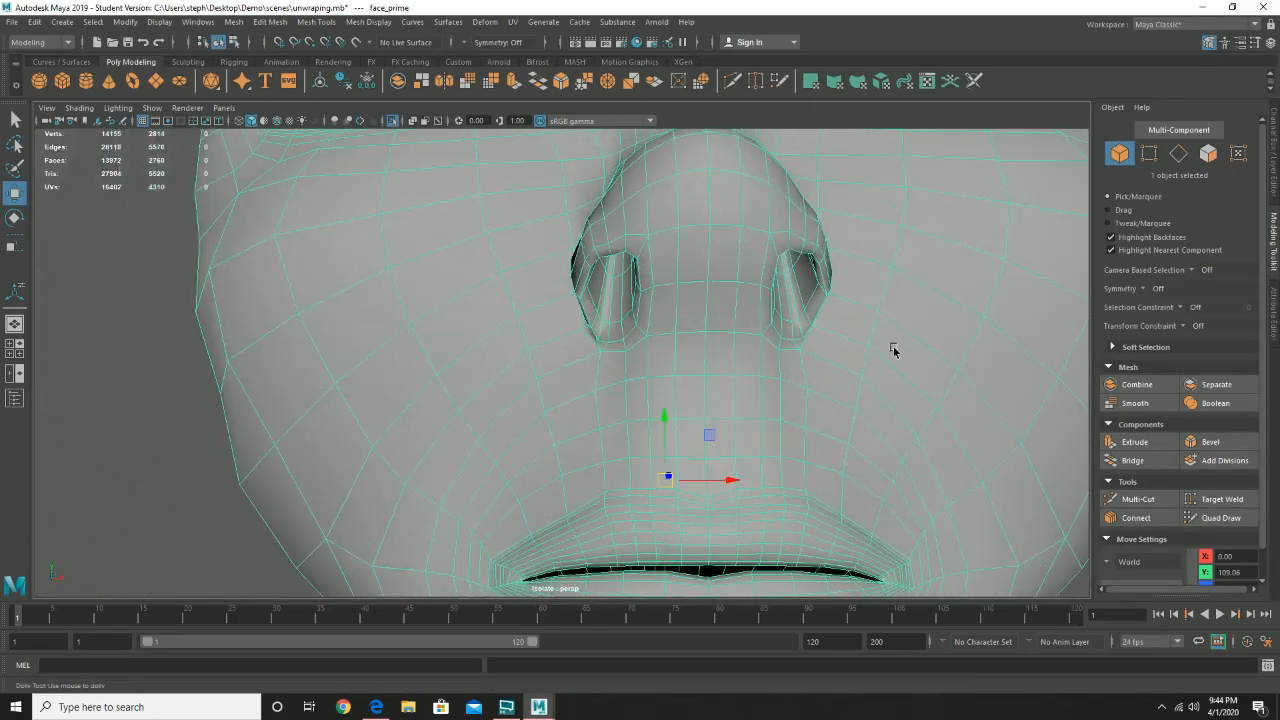
right_click_drag(894, 349, 703, 374, "alt")
mouse_move(703, 374)
left_mouse_down("alt")
mouse_move(712, 411)
mouse_move(731, 419)
left_mouse_up("alt")
mouse_move(842, 396)
right_mouse_down("alt")
mouse_move(710, 390)
mouse_move(679, 417)
right_mouse_up("alt")
left_click_drag(678, 418, 650, 416, "alt")
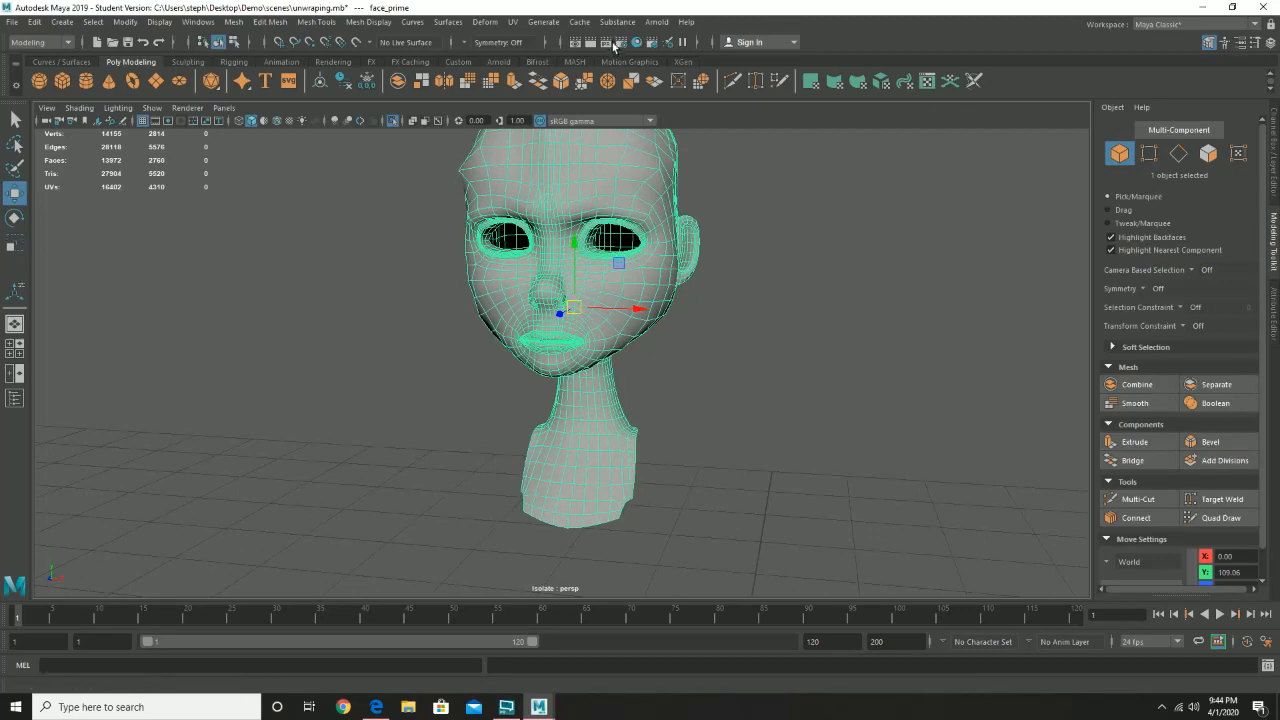
- Open the UV Editor for the face mesh and inspect its existing UVs around the 0 to 1 tile
left_click(512, 22)
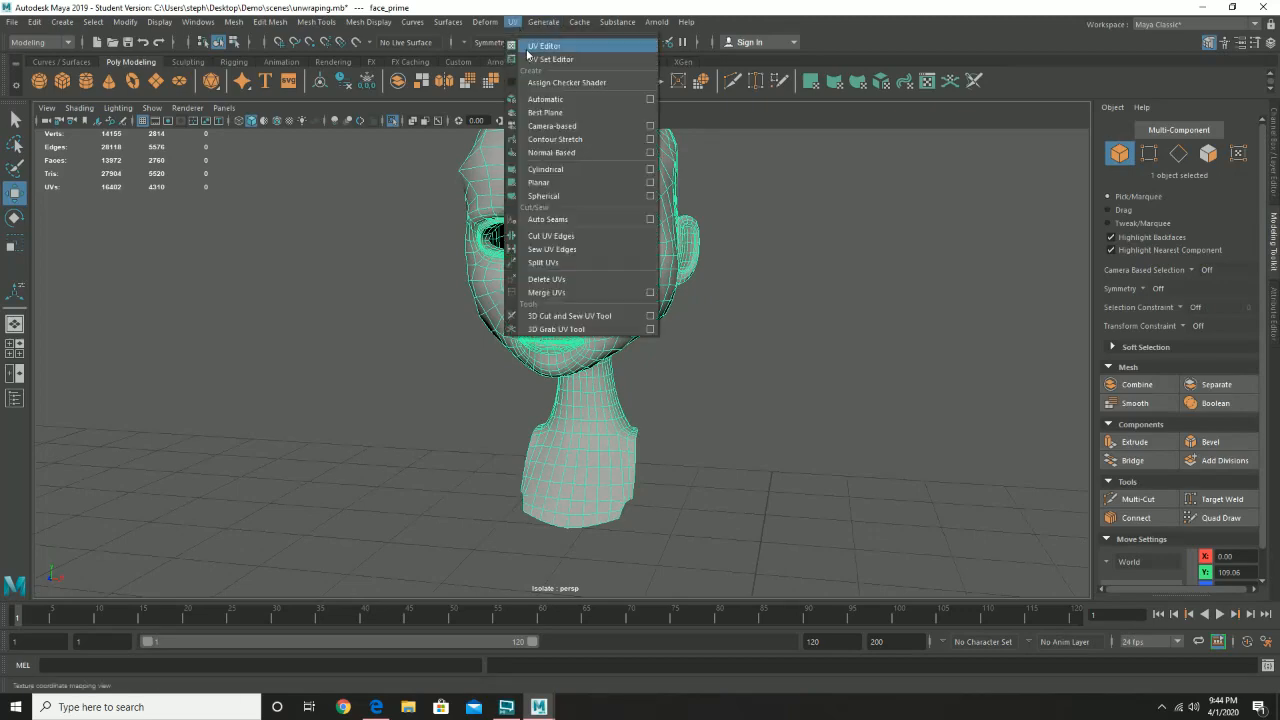
left_click(541, 47)
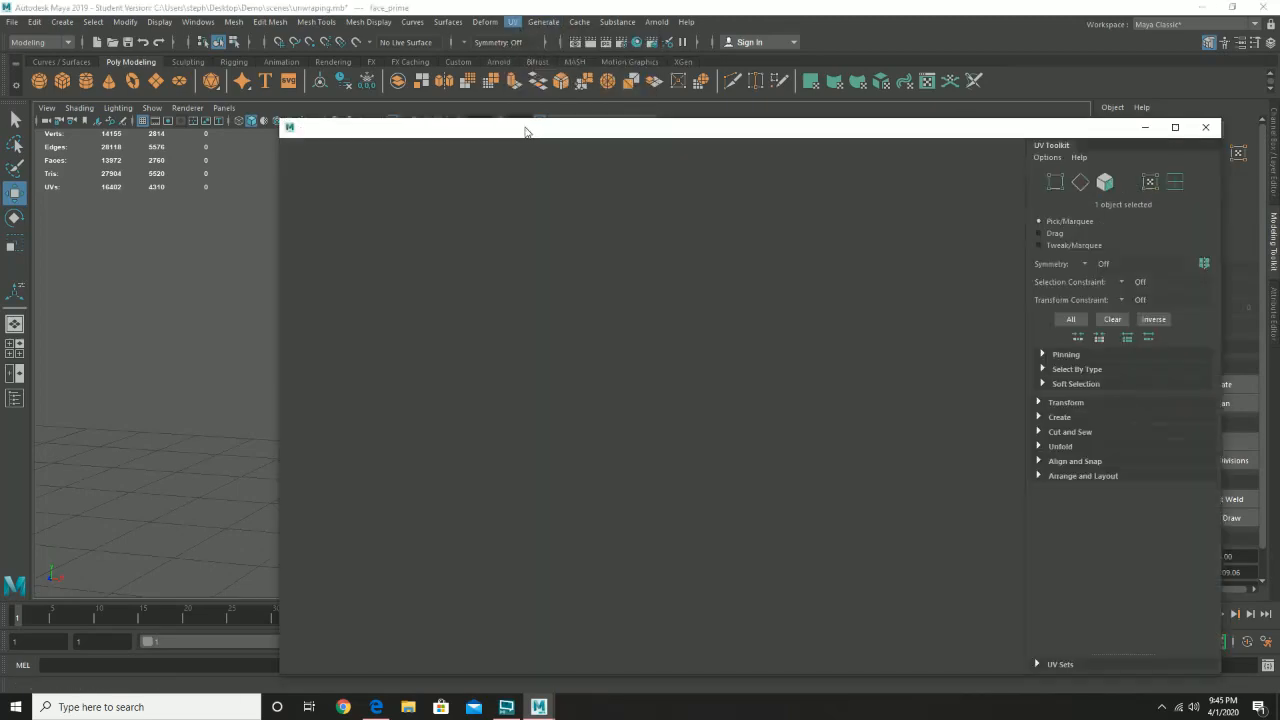
scroll(811, 333, "down", 5)
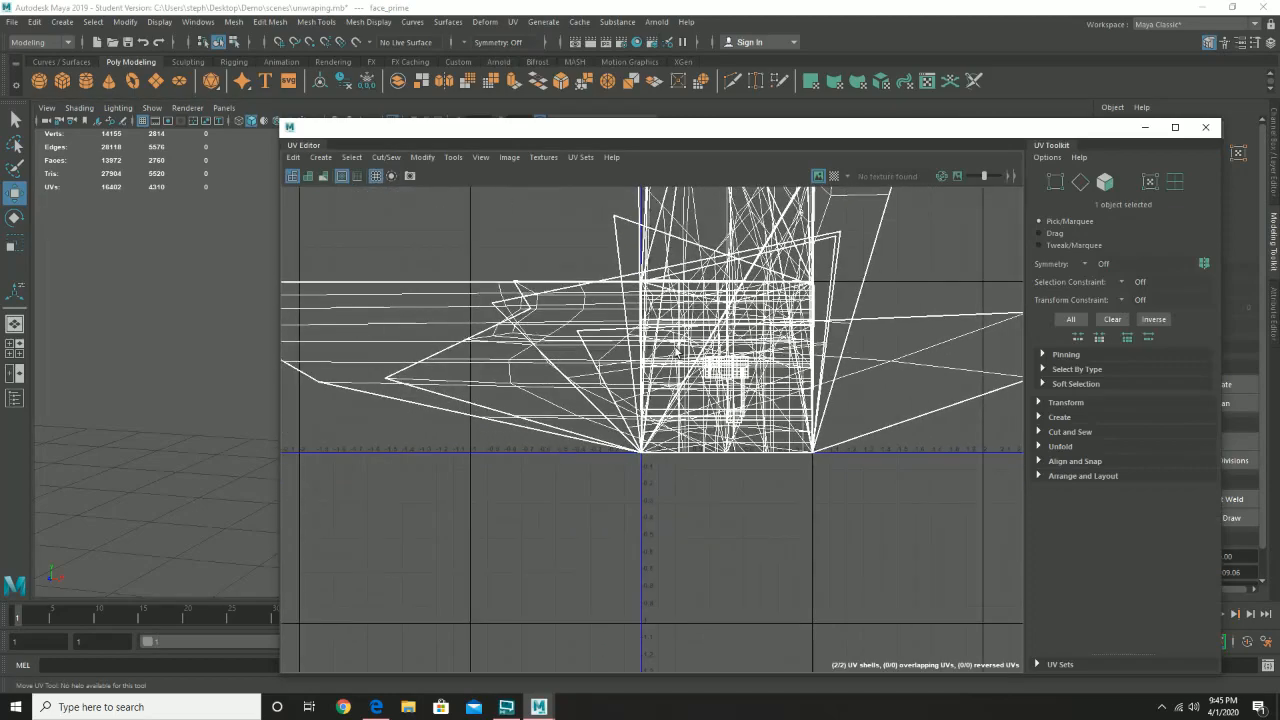
scroll(835, 383, "down", 5)
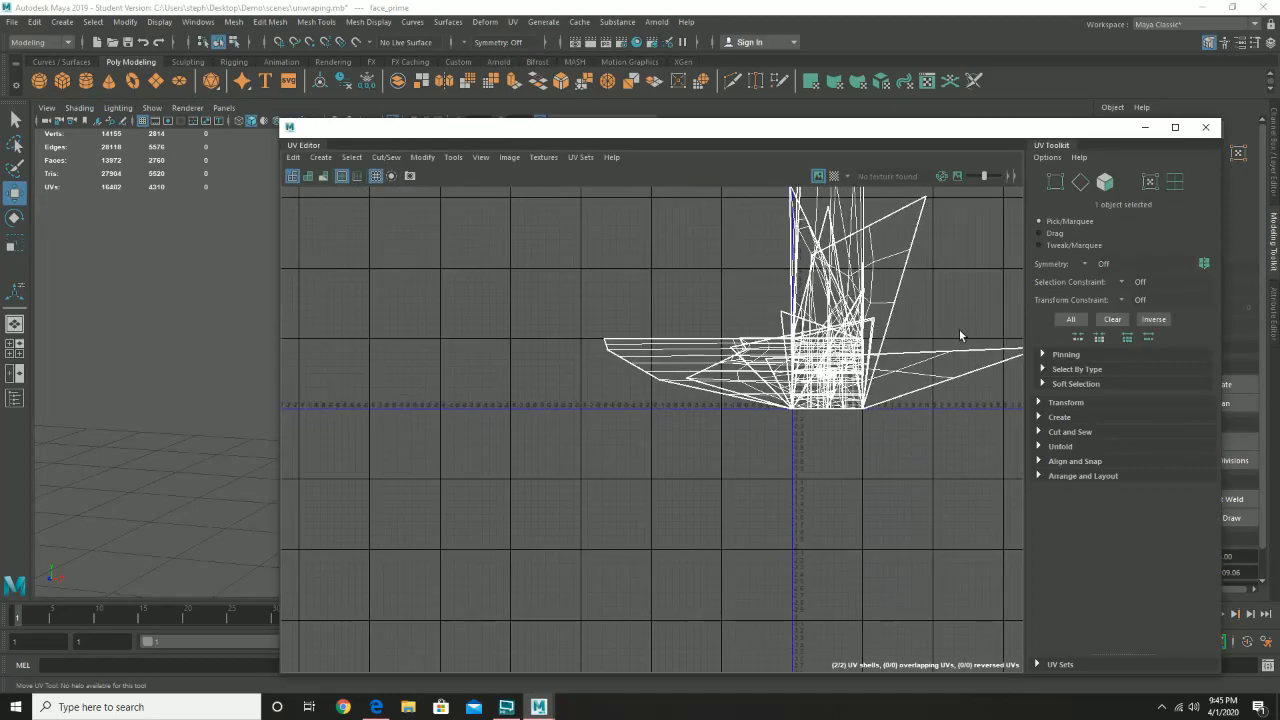
middle_click_drag(856, 362, 689, 444, "alt")
right_click_drag(617, 454, 748, 400, "alt")
middle_click_drag(748, 400, 646, 370, "alt")
- Select all faces of the face mesh and apply an Automatic UV projection to them
right_click(646, 369)
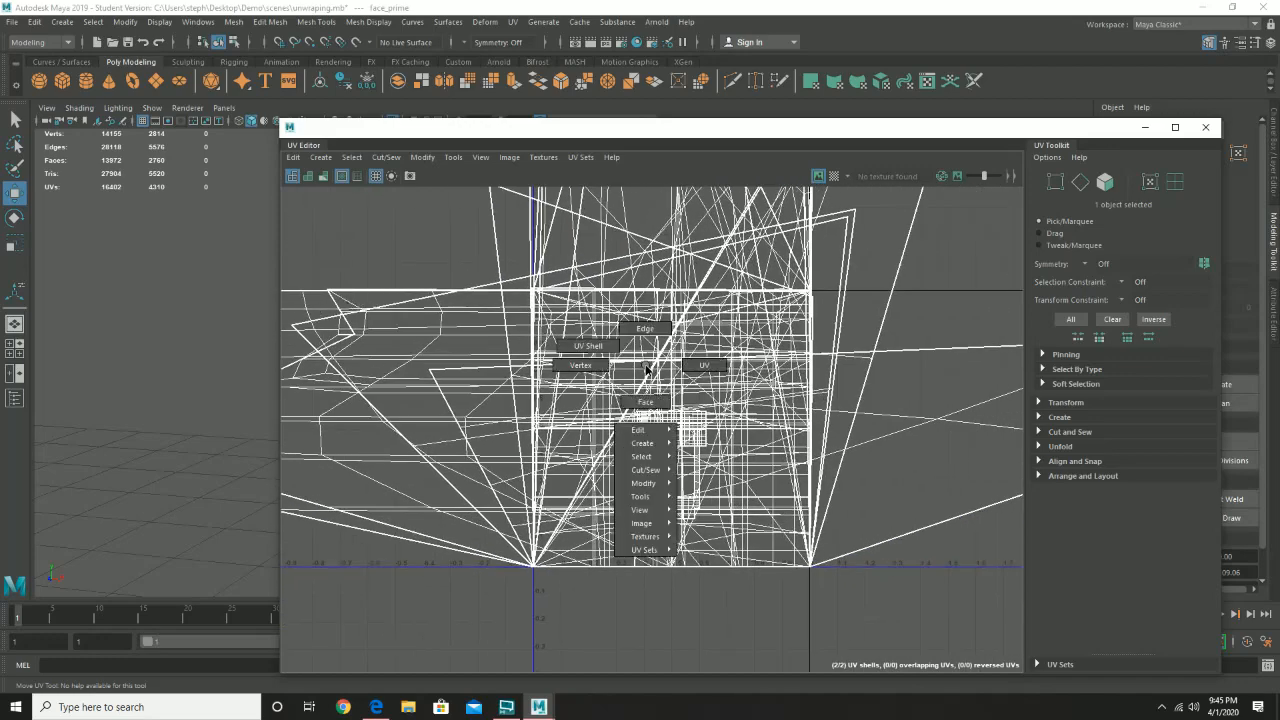
left_click(645, 401)
left_click_drag(499, 135, 822, 215)
left_click(543, 177)
double_click(543, 177)
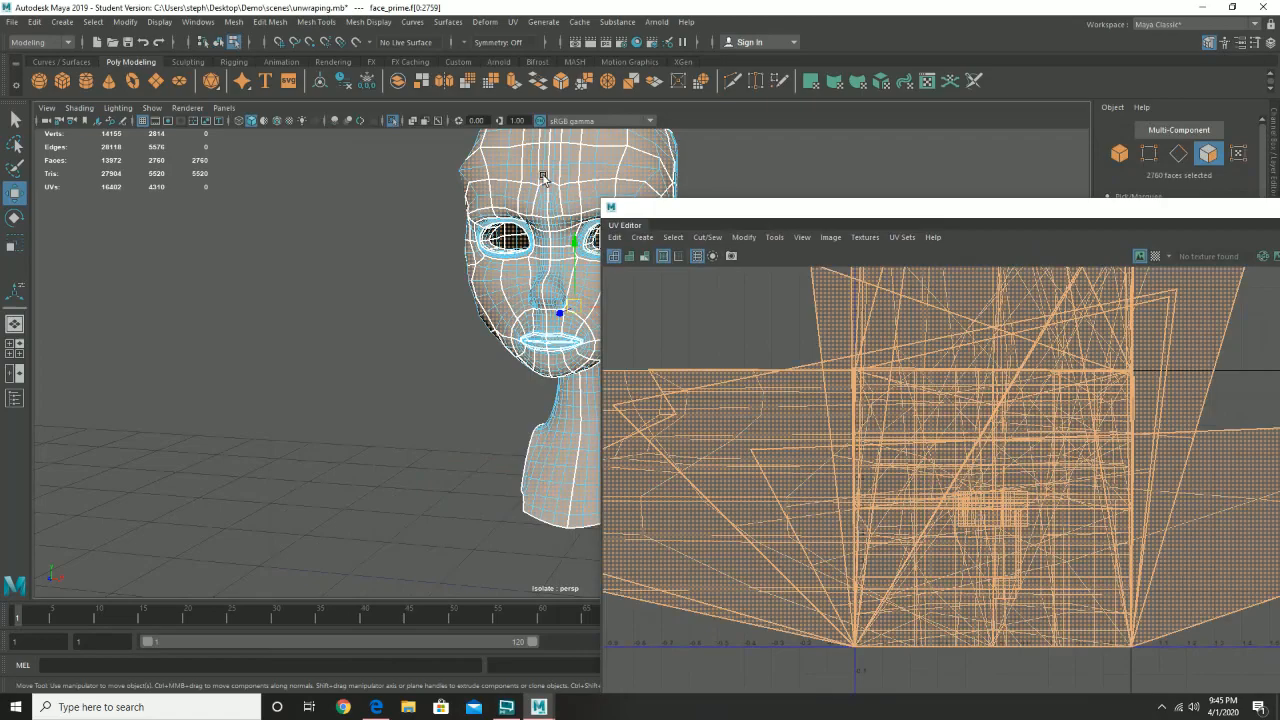
left_click_drag(885, 210, 419, 160)
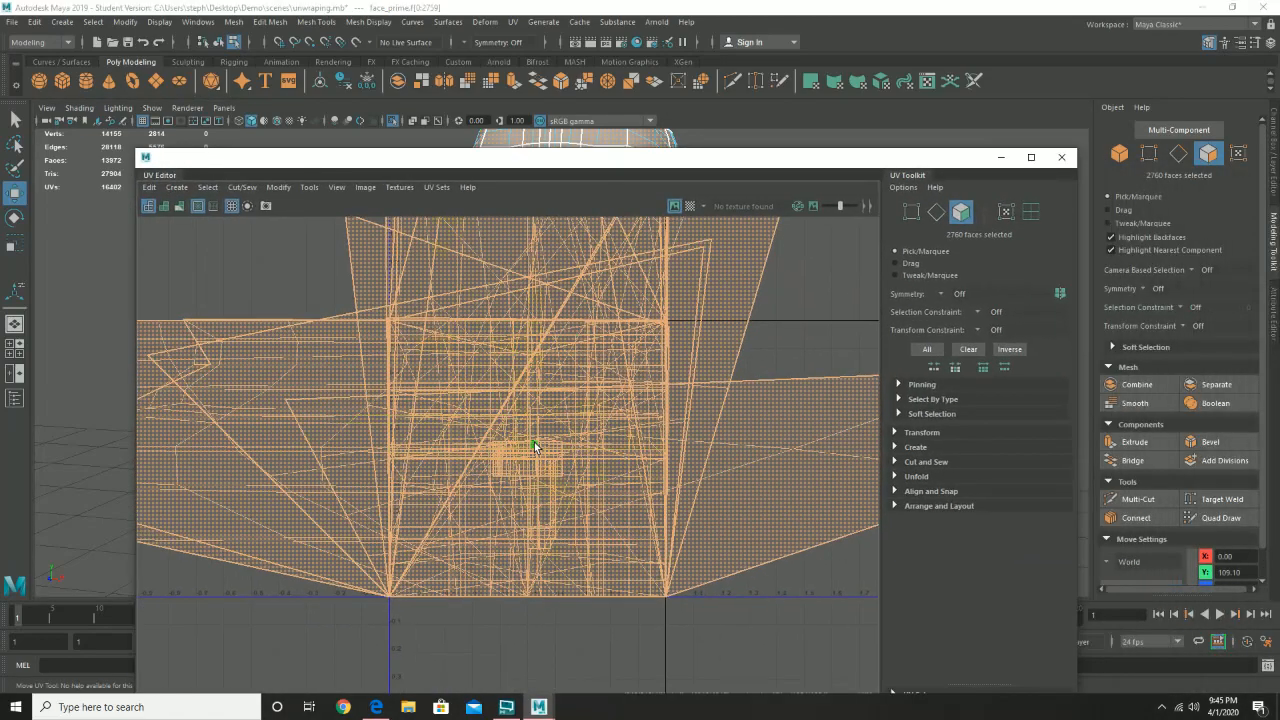
left_click(512, 22)
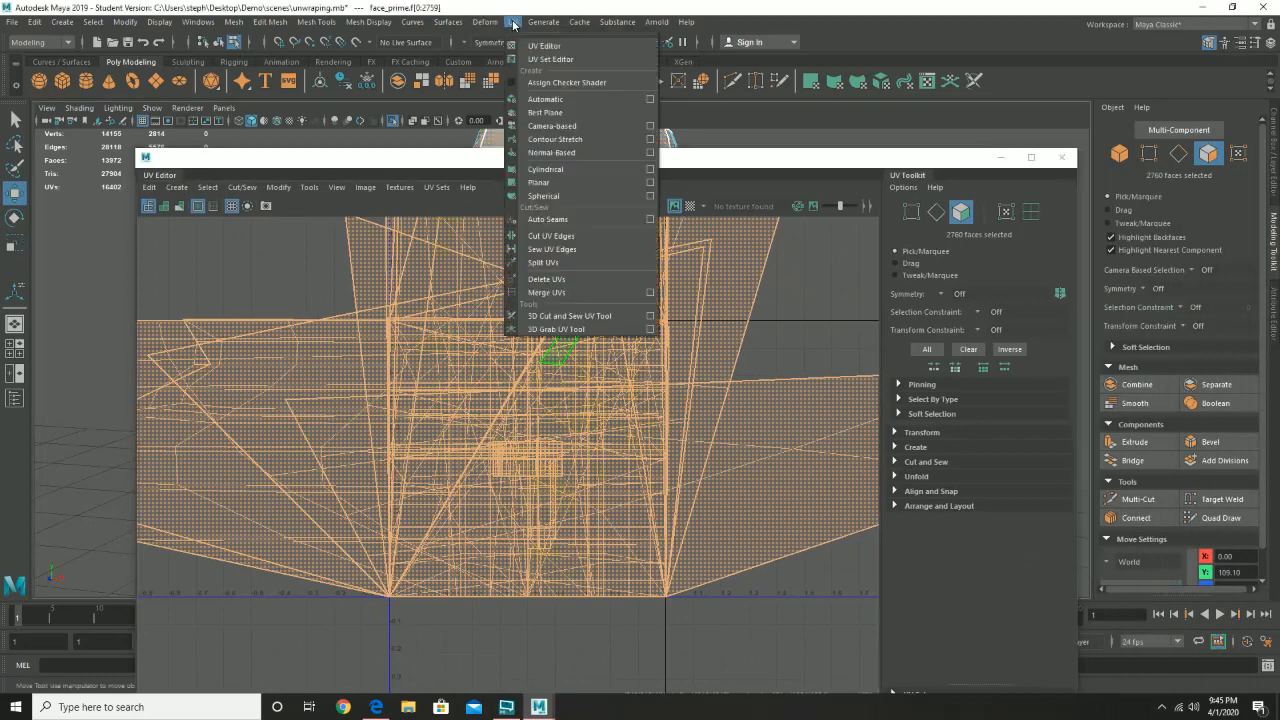
left_click(574, 99)
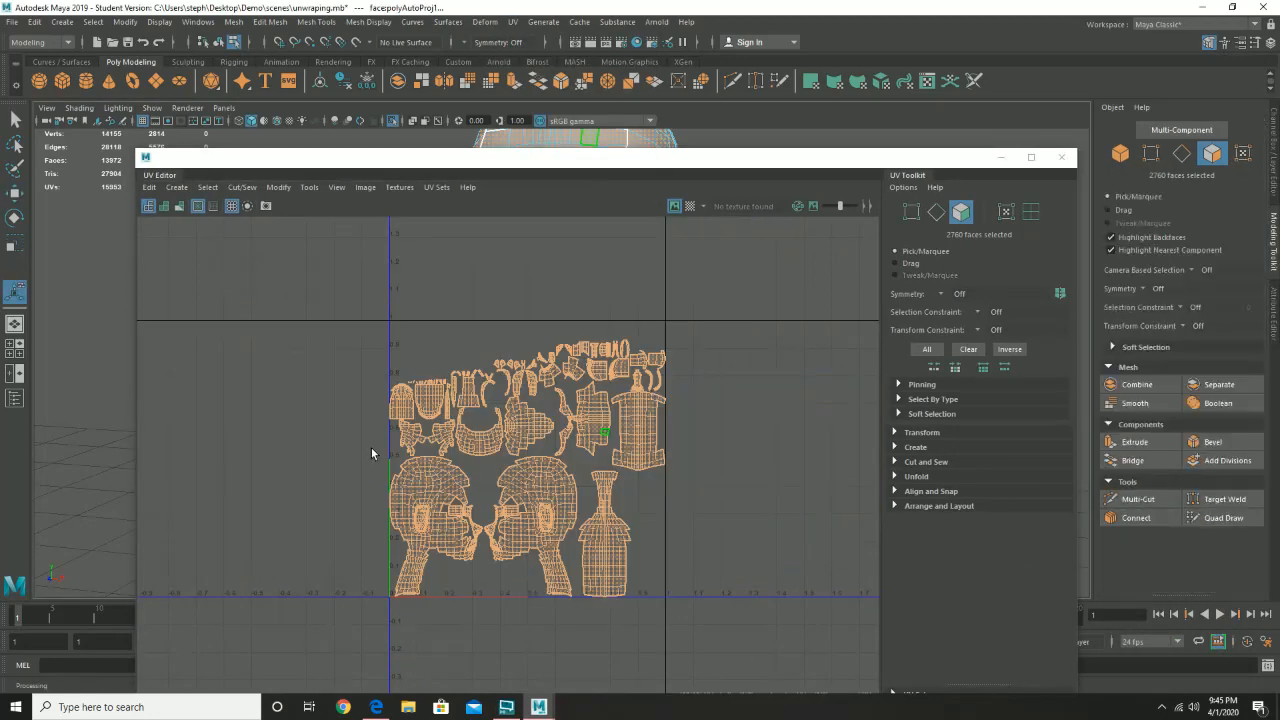
- Move all of the face's UV shells together along U, just outside the 0 to 1 tile
right_click_drag(372, 449, 671, 516, "alt")
middle_click_drag(620, 481, 441, 443, "alt")
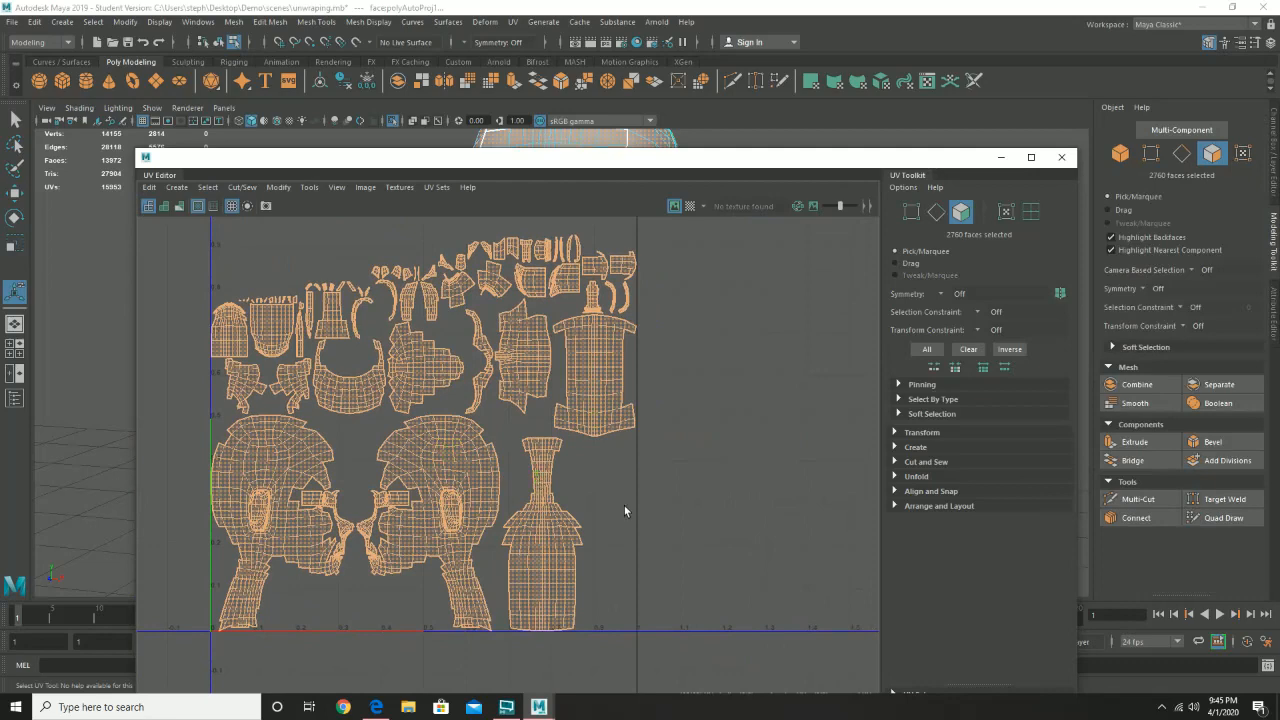
key("w")
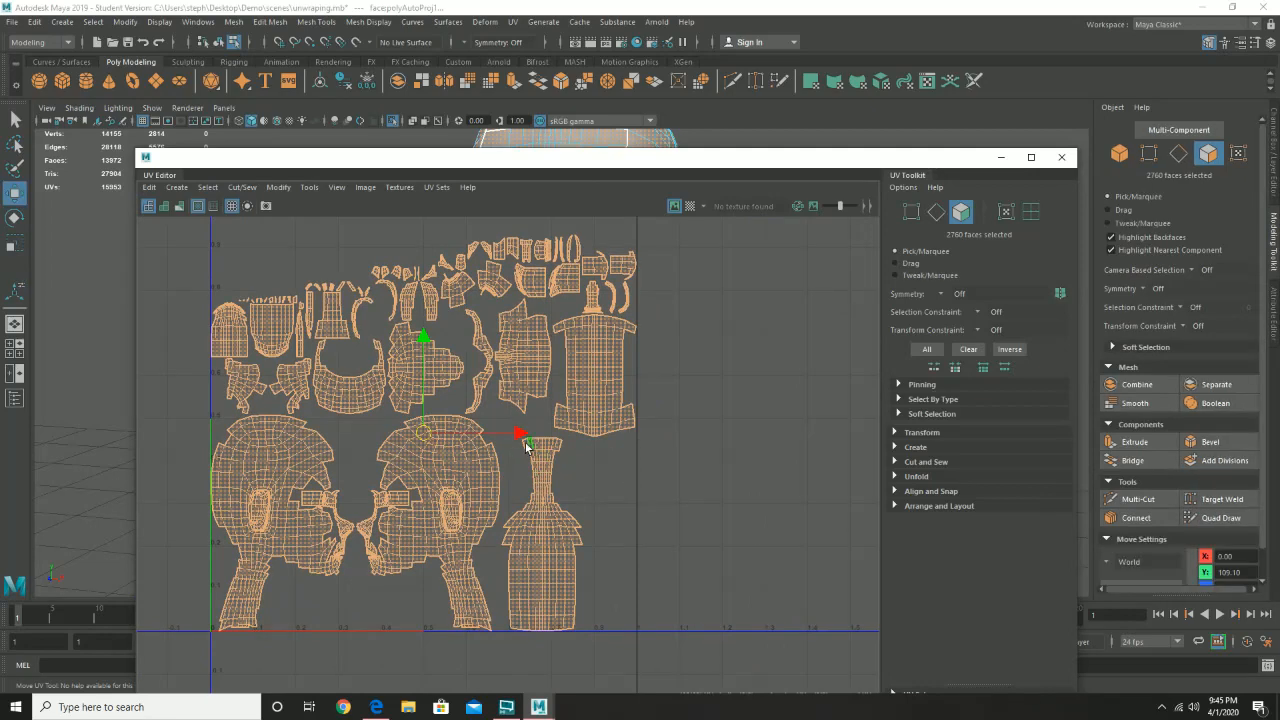
left_click_drag(501, 431, 967, 421)
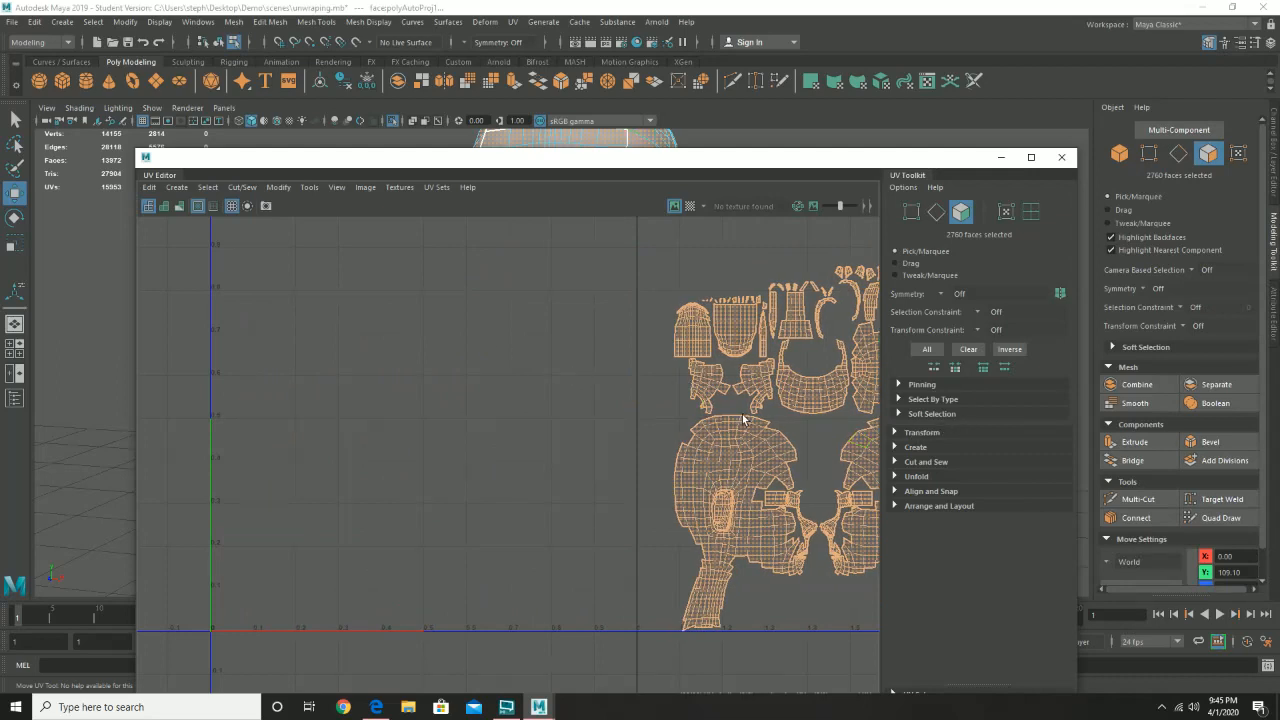
middle_click_drag(743, 420, 535, 442, "alt")
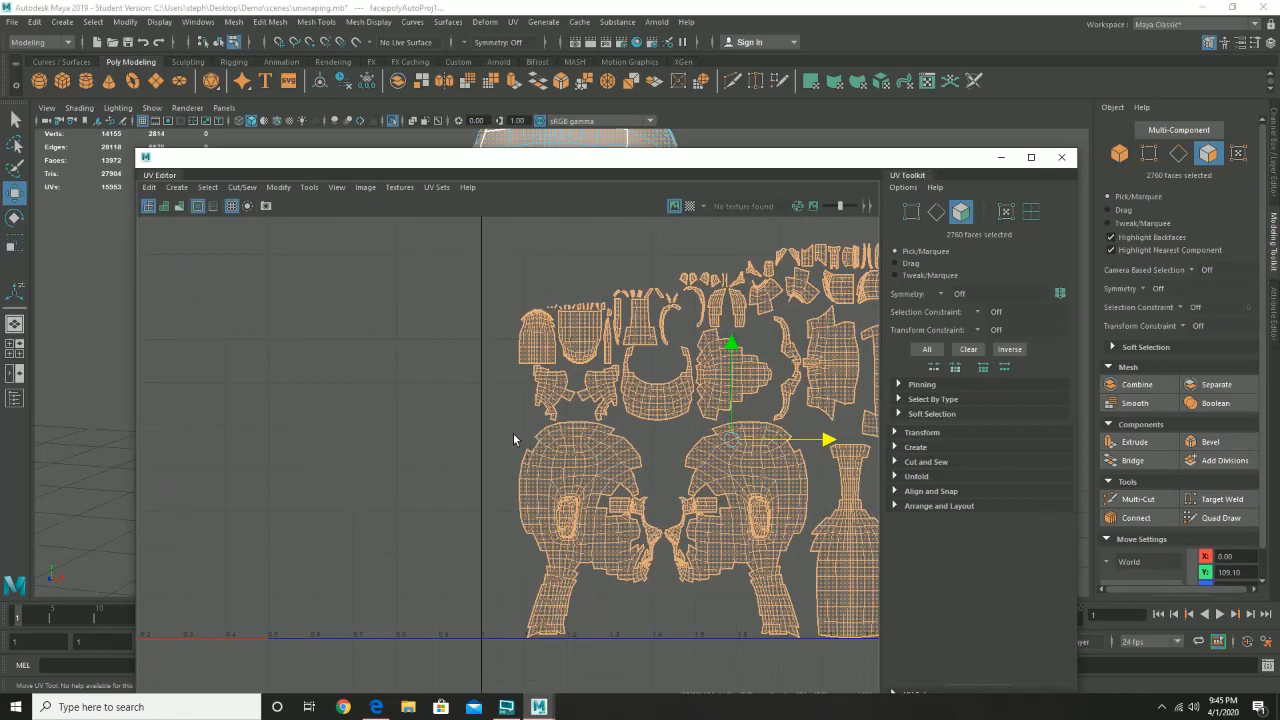
- Move the UV Editor clear of the head and select the ring of faces inside the rim of the character's left eye socket
left_click_drag(365, 160, 760, 138)
middle_click_drag(413, 372, 265, 452, "alt")
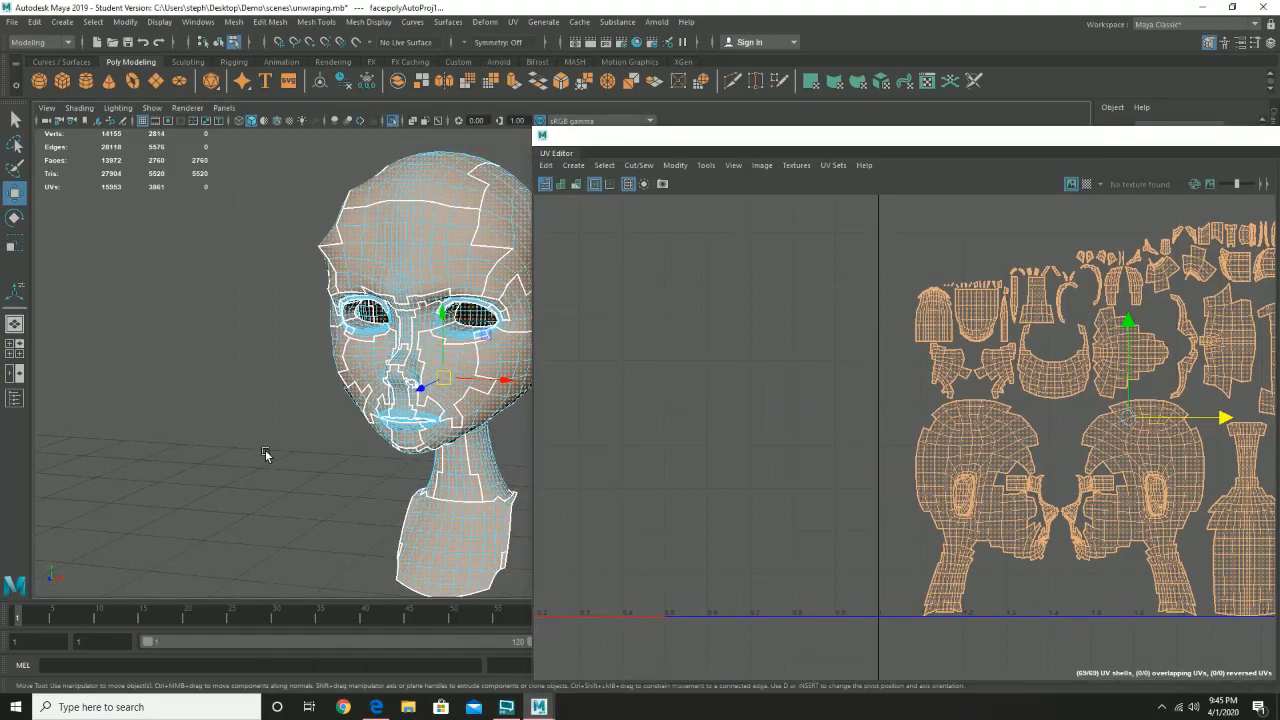
right_click_drag(260, 354, 490, 508, "alt")
middle_click_drag(321, 388, 360, 504, "alt")
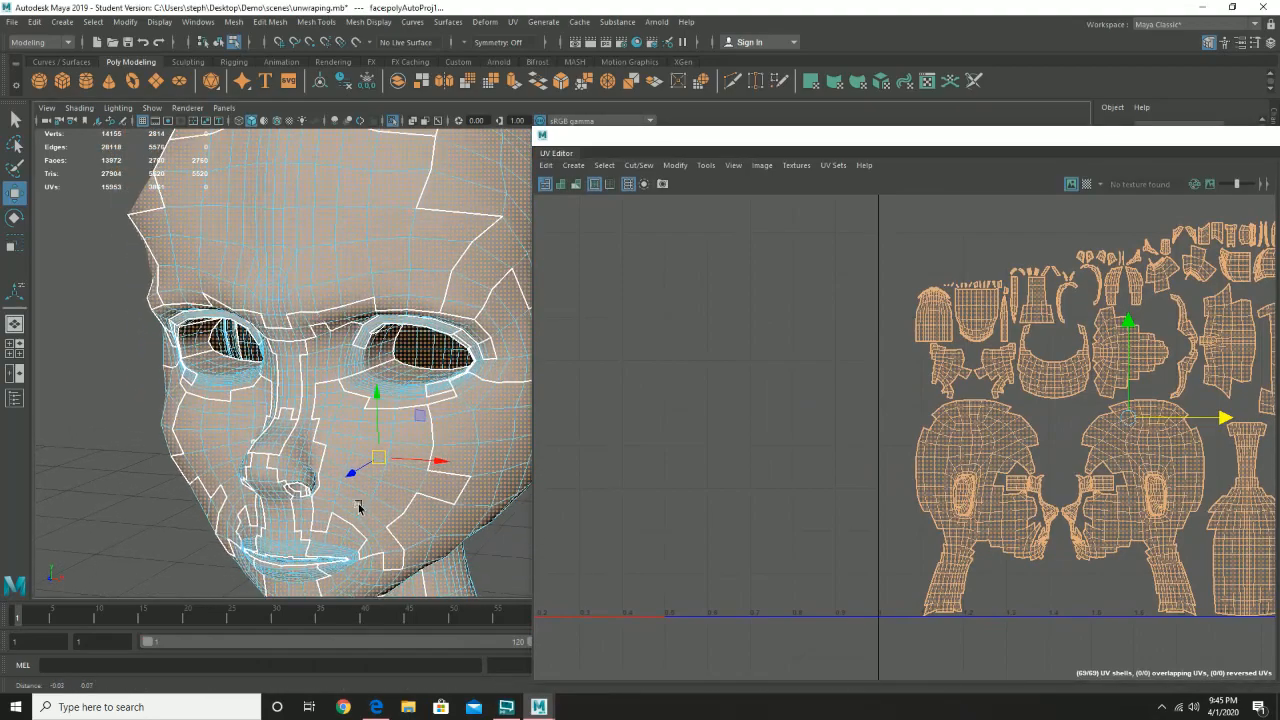
left_click_drag(360, 504, 319, 477, "alt")
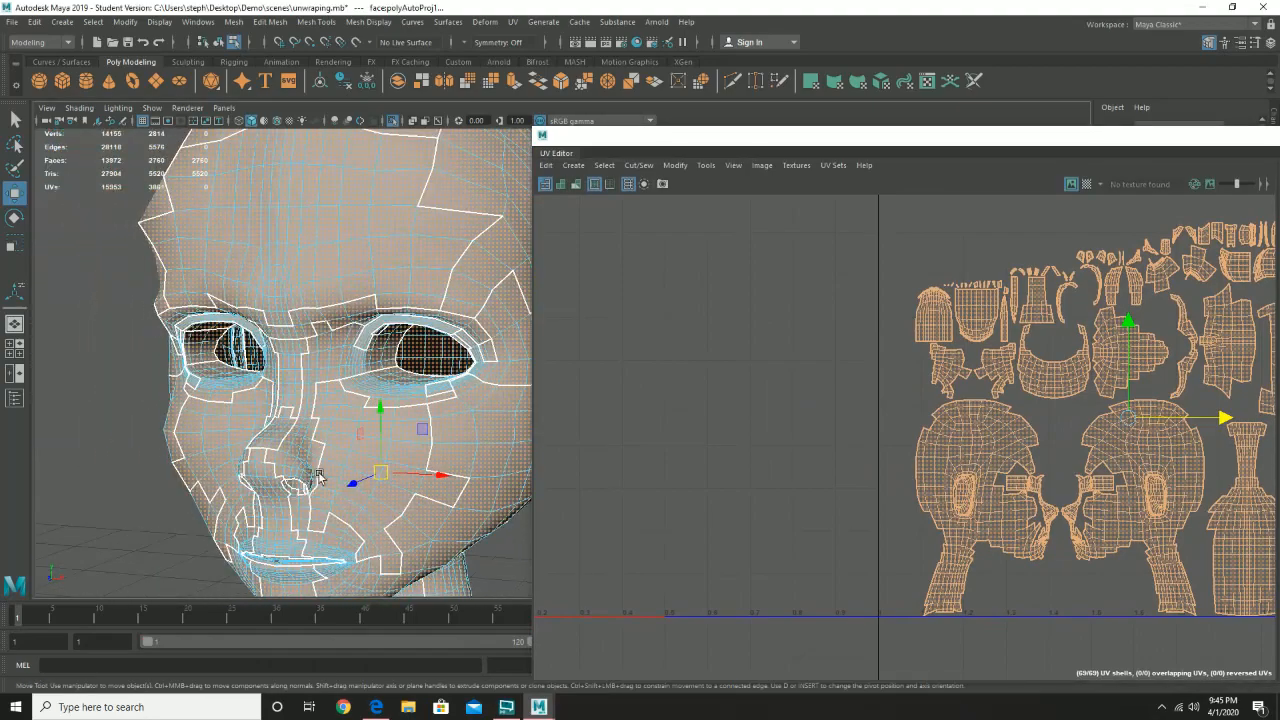
right_click_drag(357, 428, 552, 555, "alt")
left_click_drag(362, 426, 408, 449, "alt")
right_click_drag(301, 397, 278, 451, "alt")
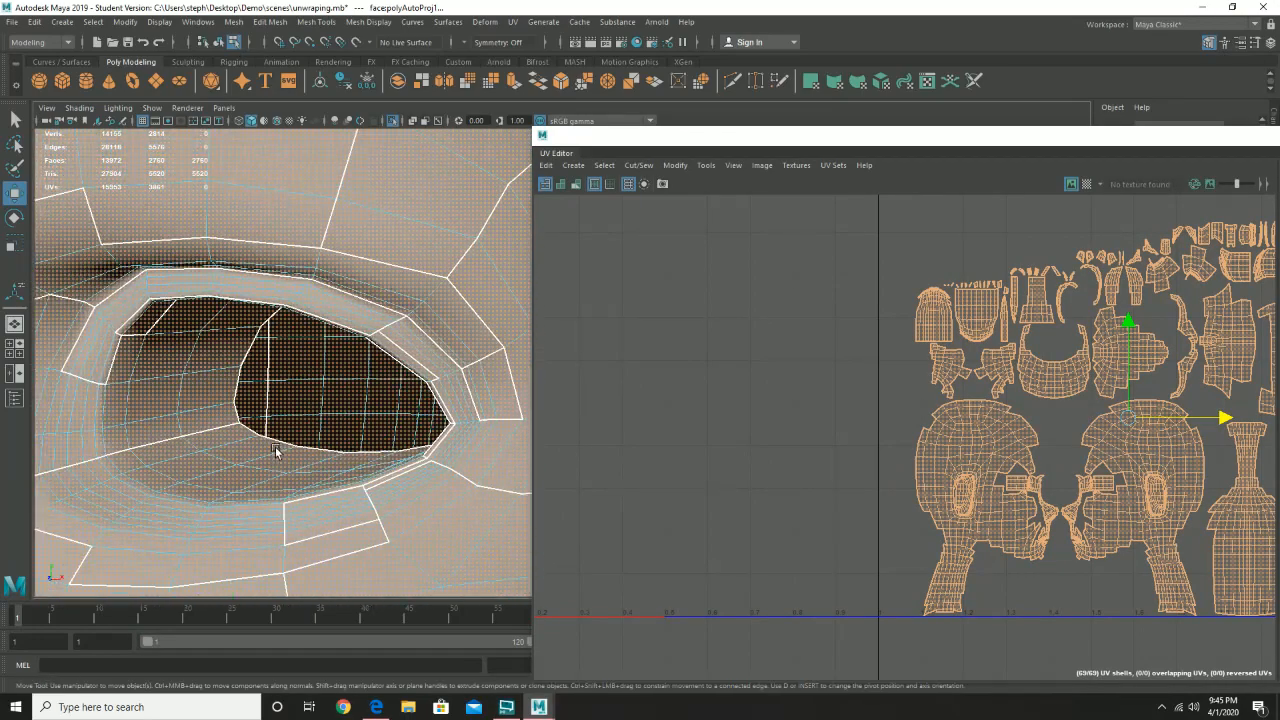
middle_click_drag(274, 449, 331, 434, "alt")
left_click(297, 434)
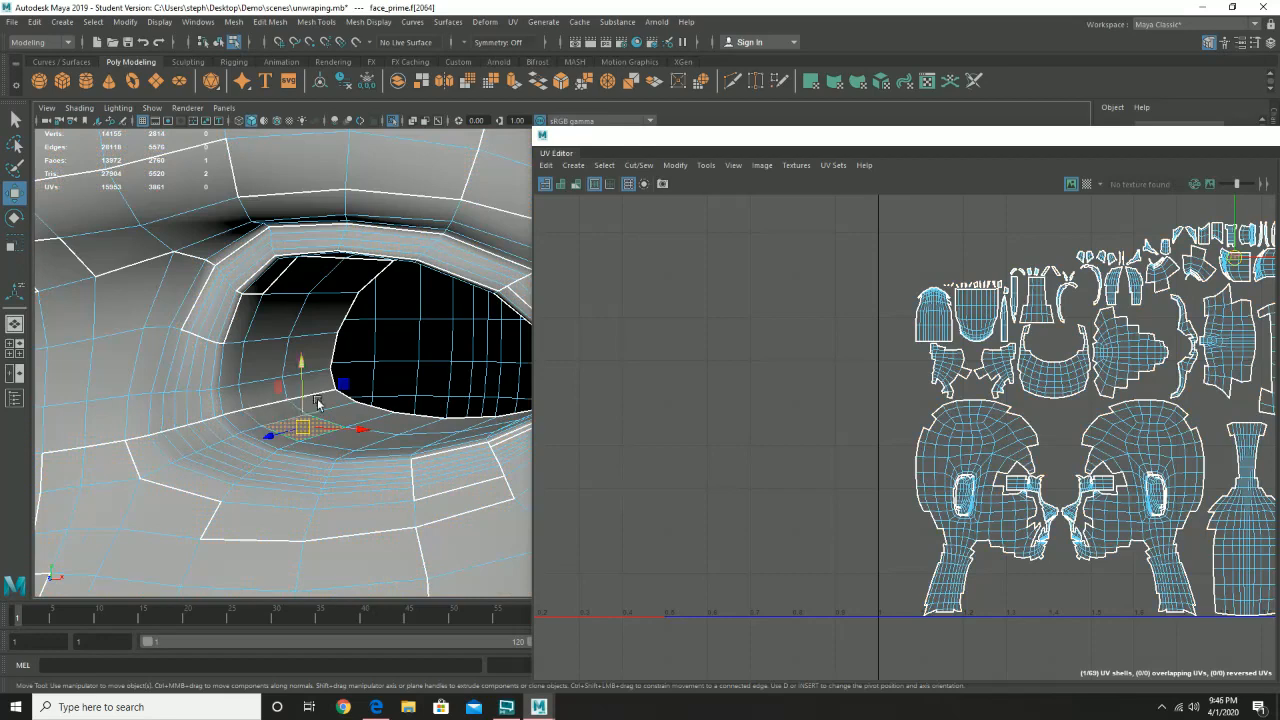
double_click(293, 382)
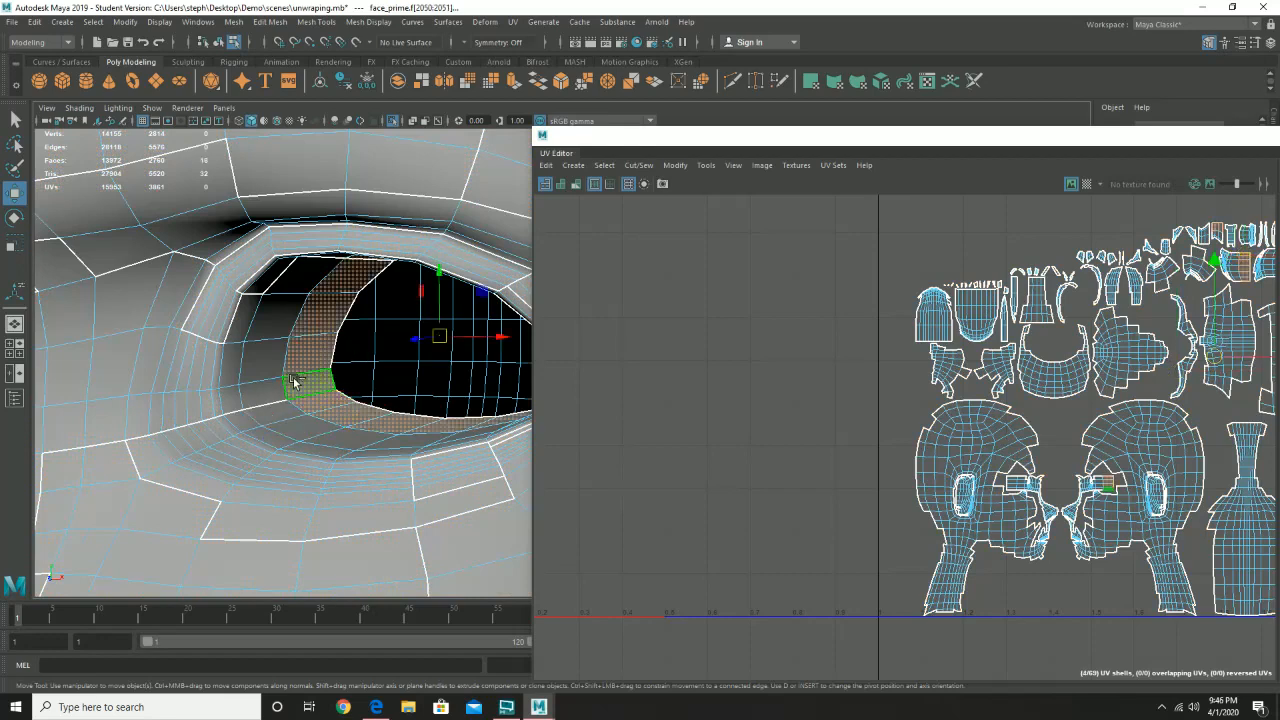
- Add the matching ring of faces inside the character's right eye socket to the selection
right_click_drag(351, 393, 323, 397, "alt")
left_click_drag(129, 406, 145, 408, "alt")
right_click_drag(145, 408, 157, 409, "alt")
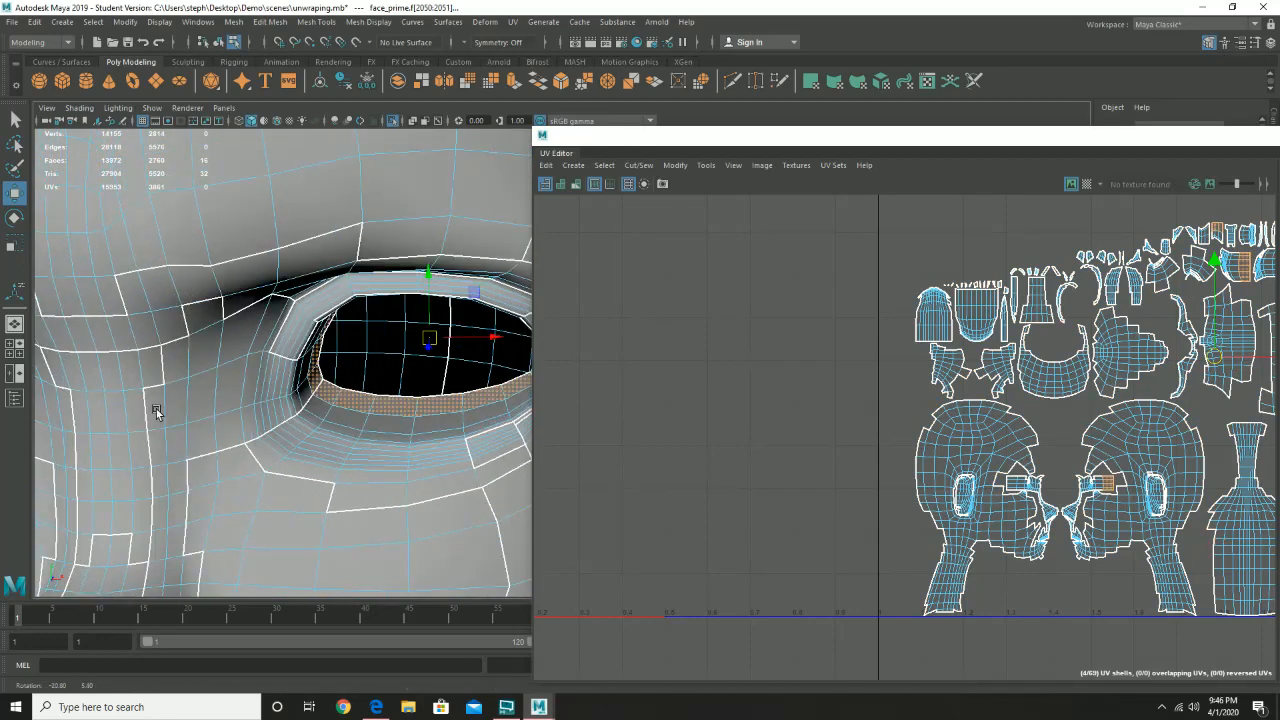
left_click_drag(185, 408, 389, 394, "alt")
double_click(329, 380, "shift")
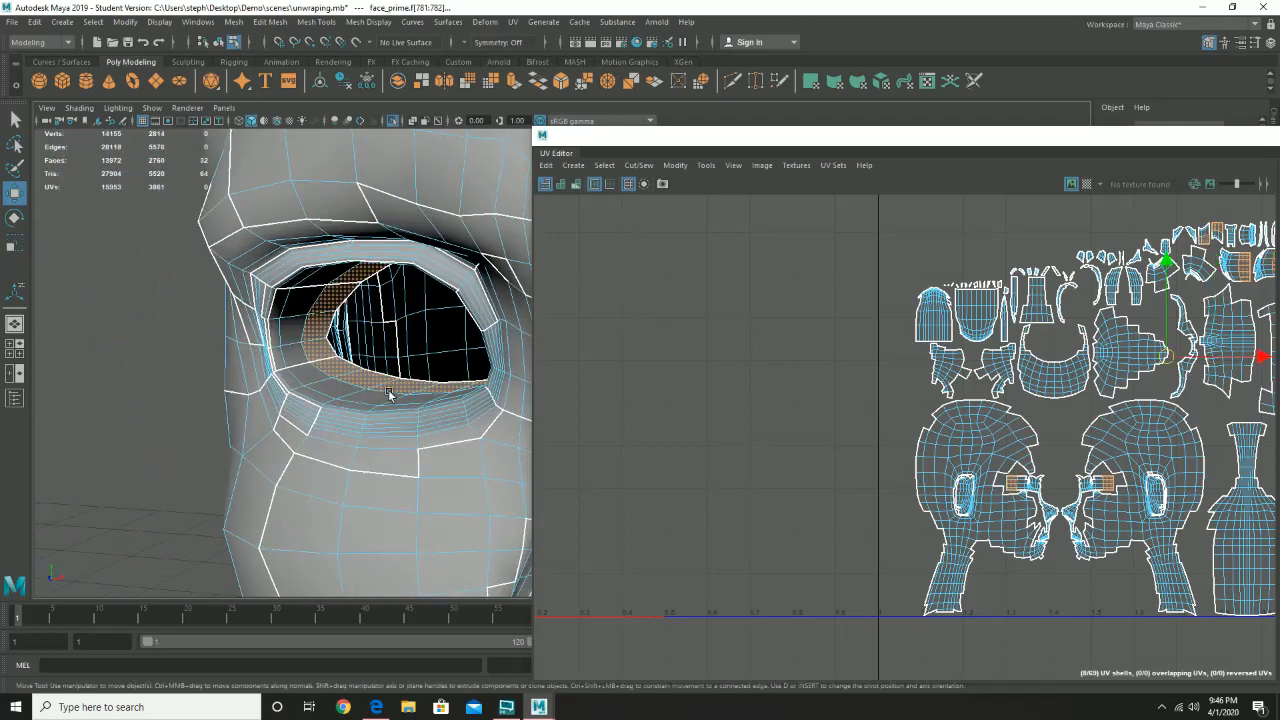
- Grow the face selection twice to cover the inner walls of both eye sockets
middle_click_drag(389, 394, 283, 364, "alt")
right_click_drag(283, 364, 269, 376, "alt")
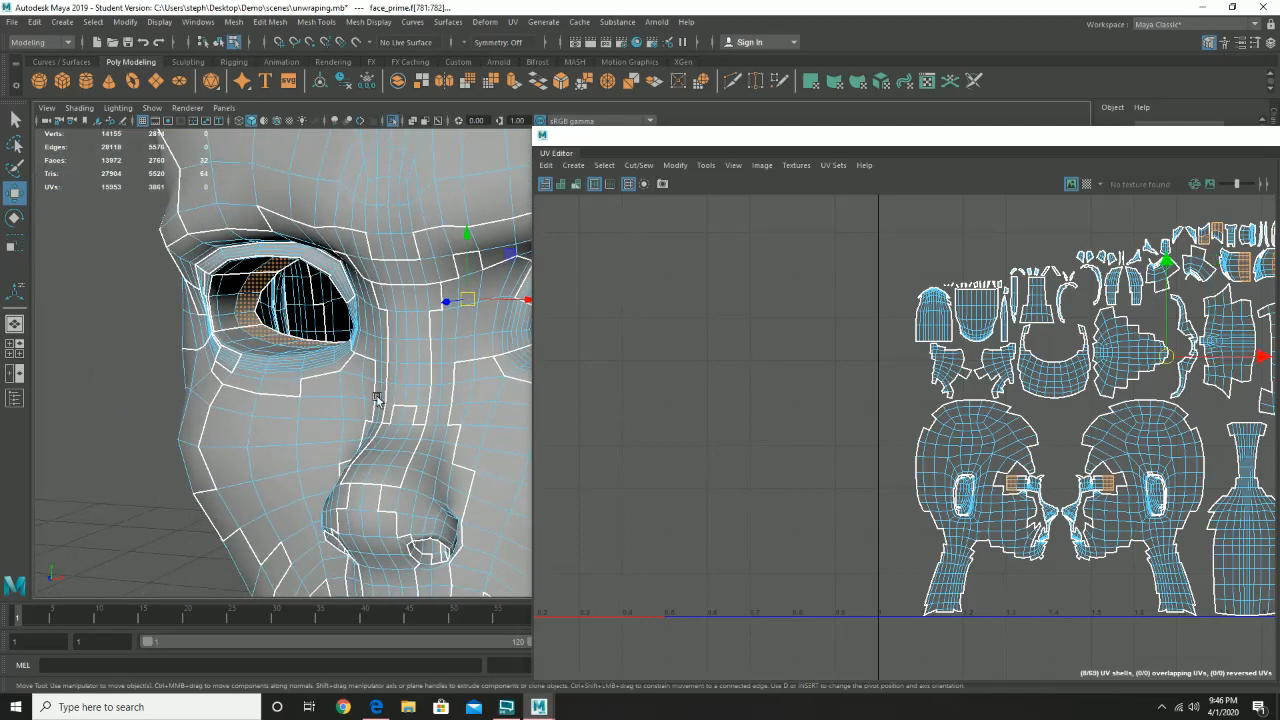
left_click_drag(377, 398, 300, 386, "alt")
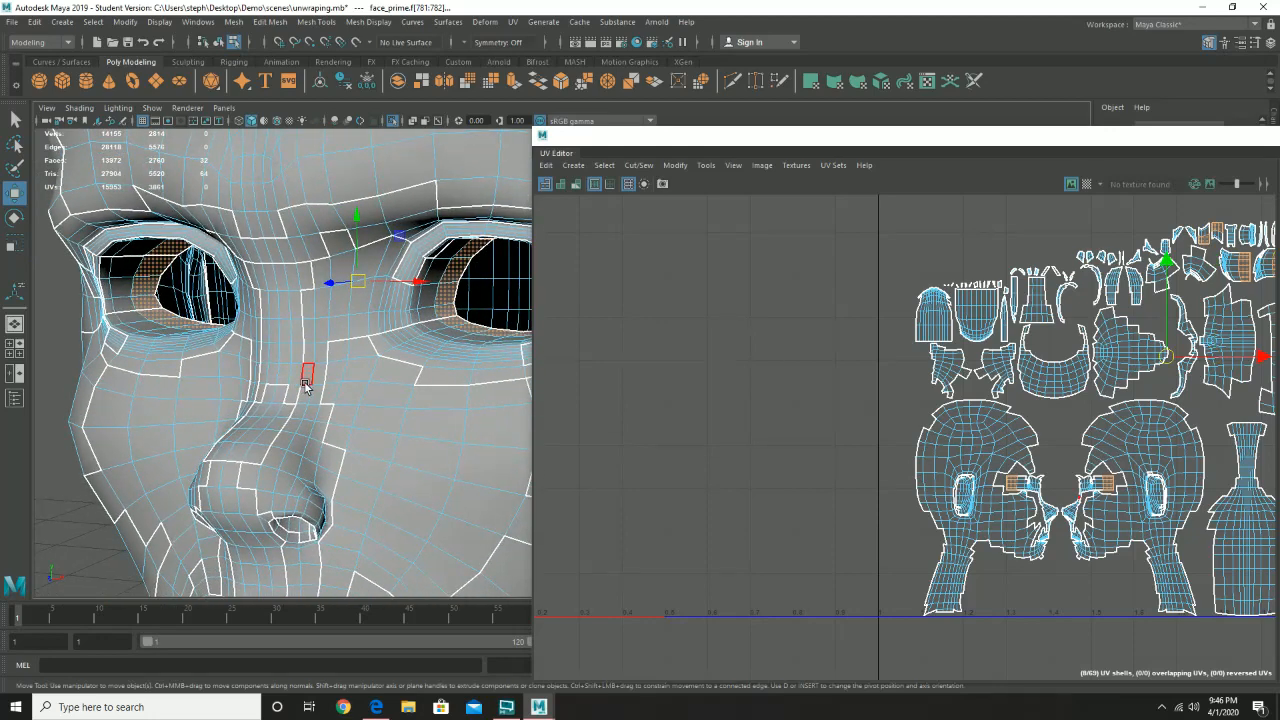
key("shift+period")
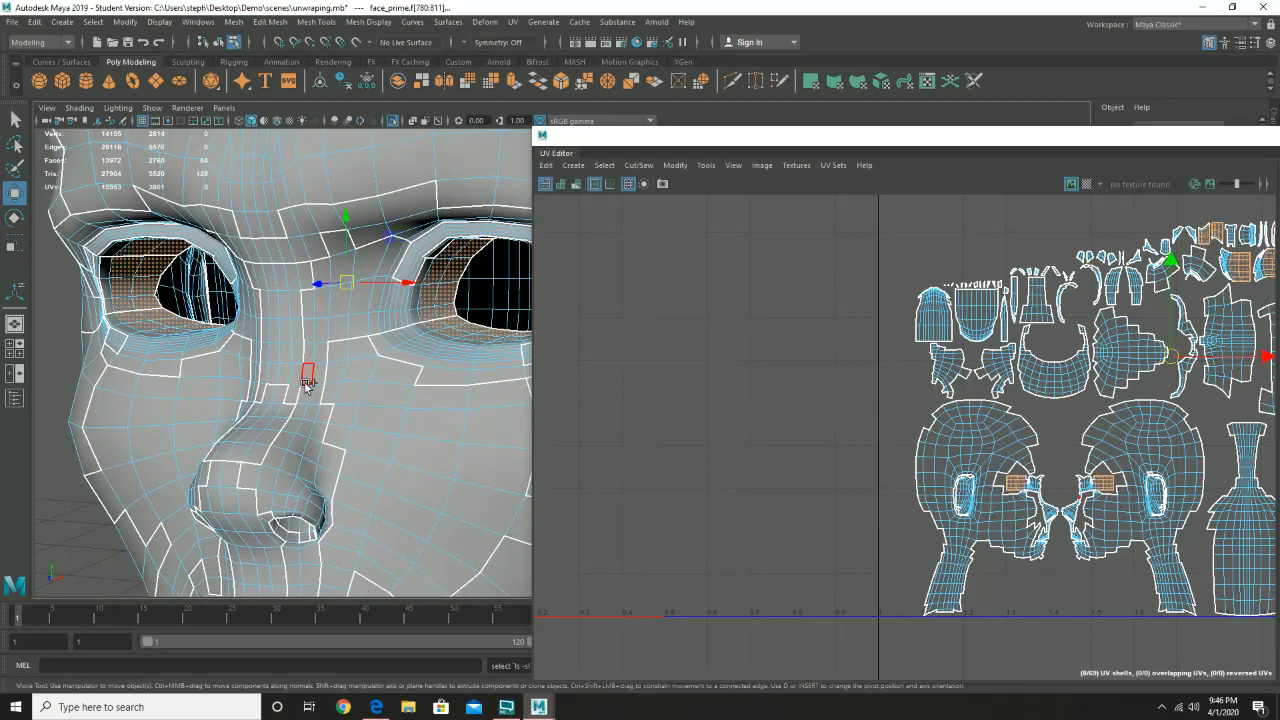
key("shift+period")
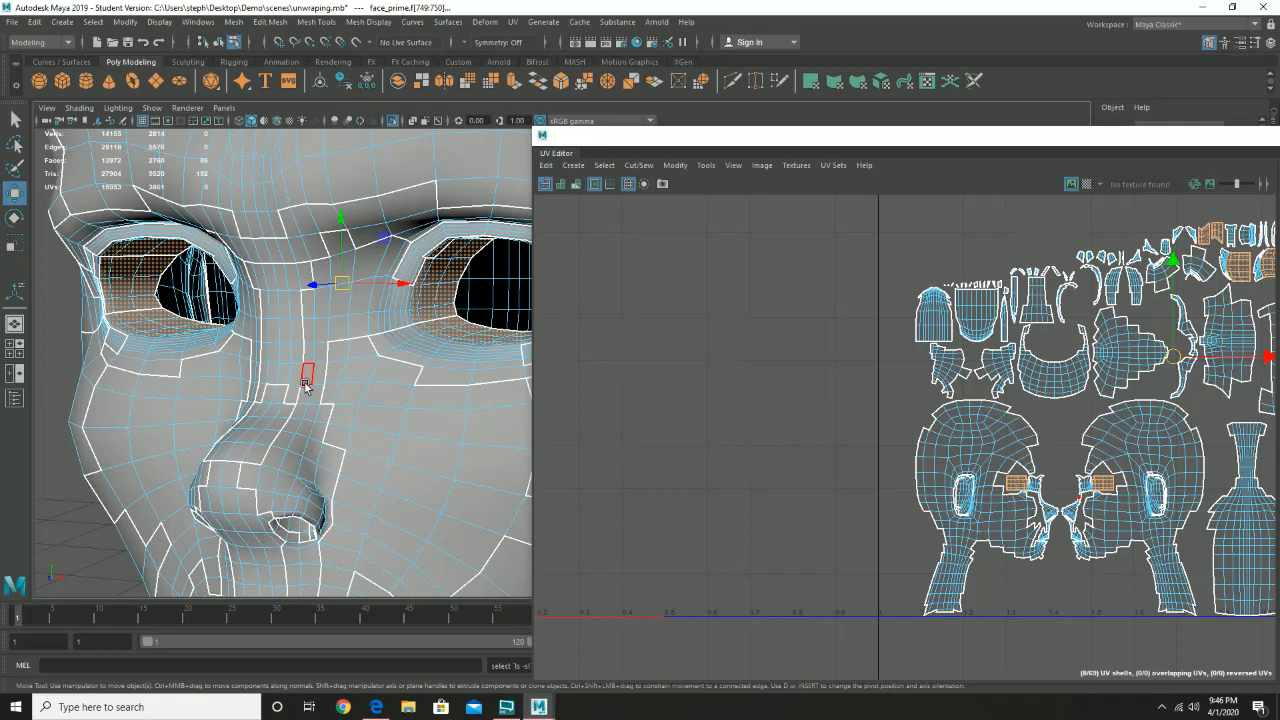
- Apply a Planar UV projection from the Y axis, fitted to the bounding box, to the selected eye socket faces
left_click_drag(245, 270, 366, 296, "alt")
scroll(406, 292, "down", 3)
middle_click_drag(417, 320, 284, 307, "alt")
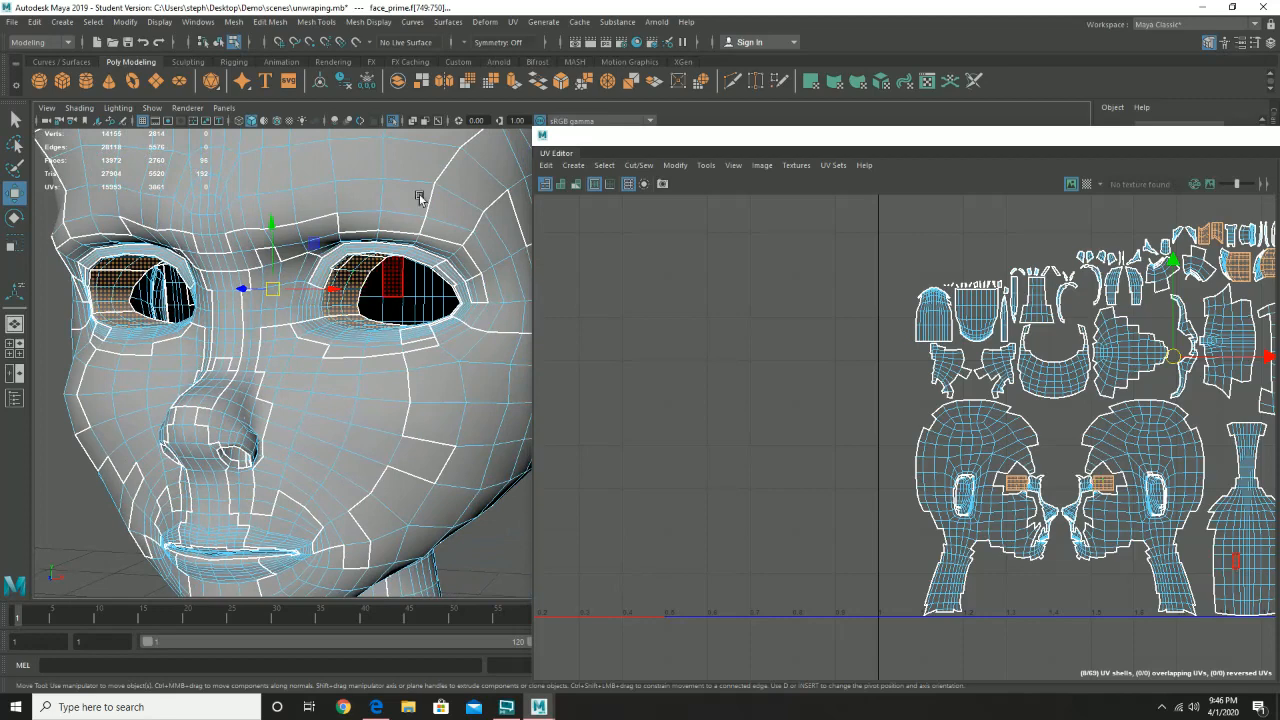
left_click(512, 22)
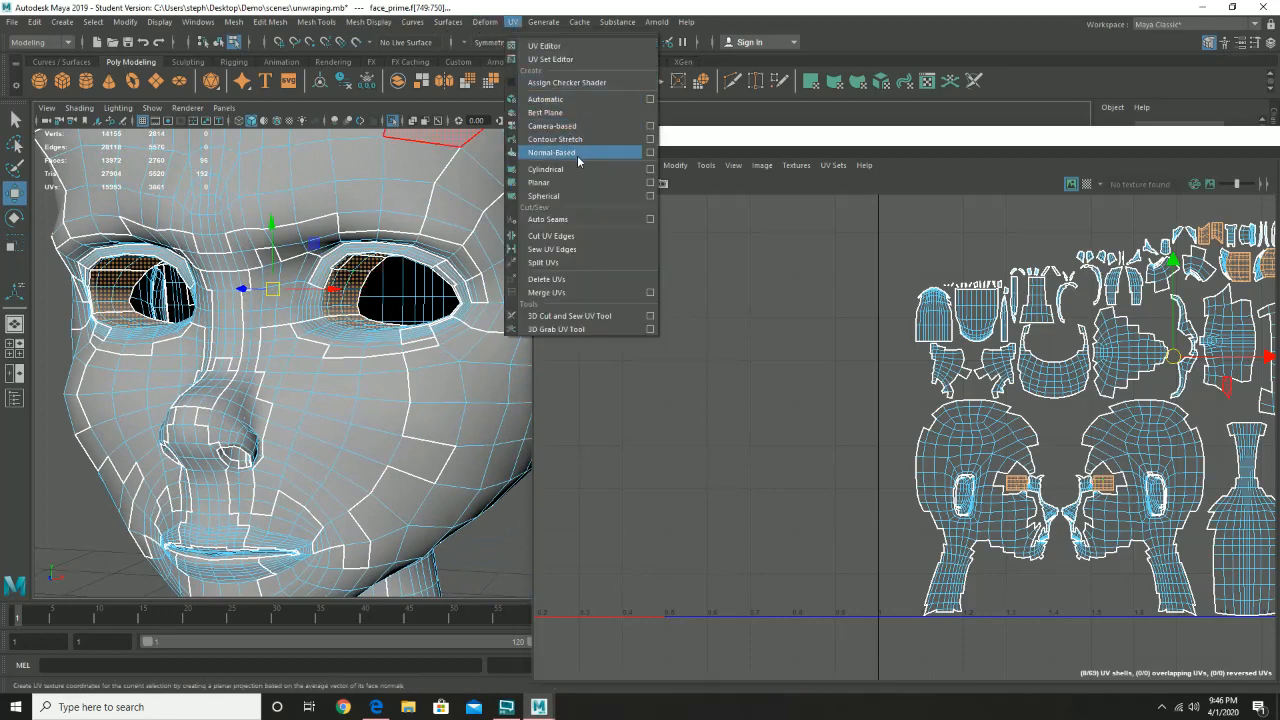
left_click(651, 184)
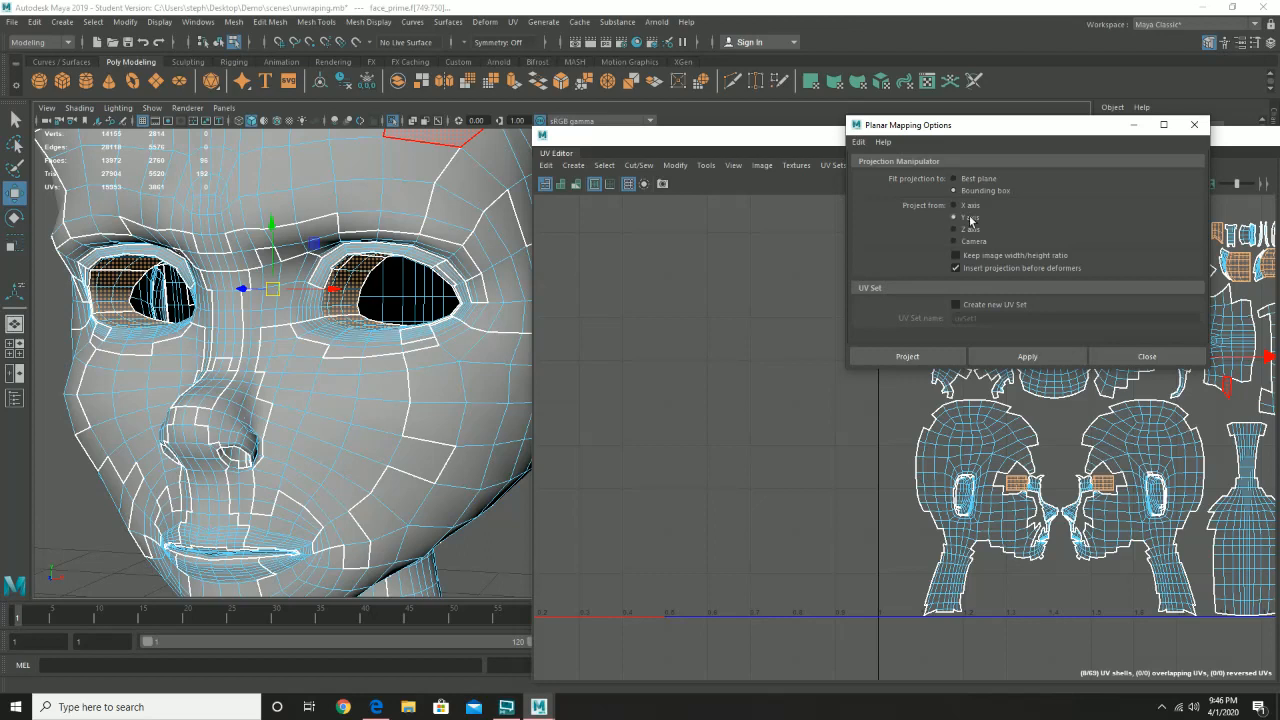
left_click(358, 264)
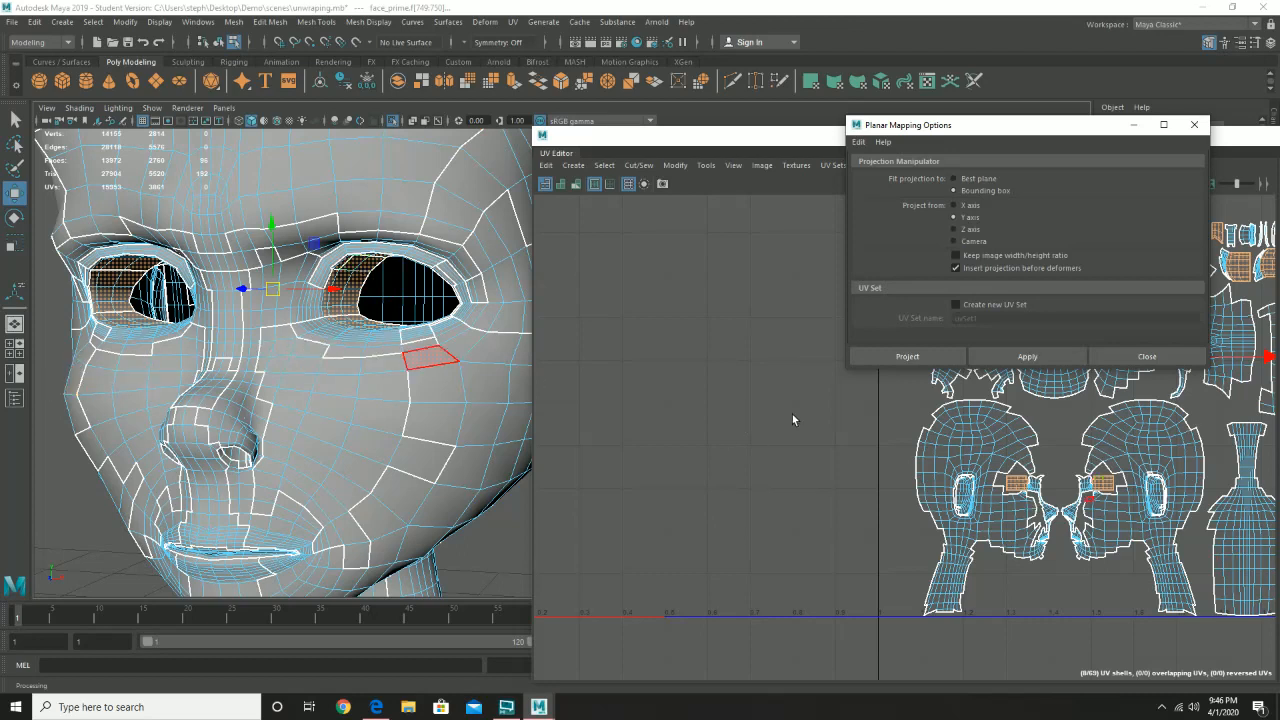
left_click(1030, 357)
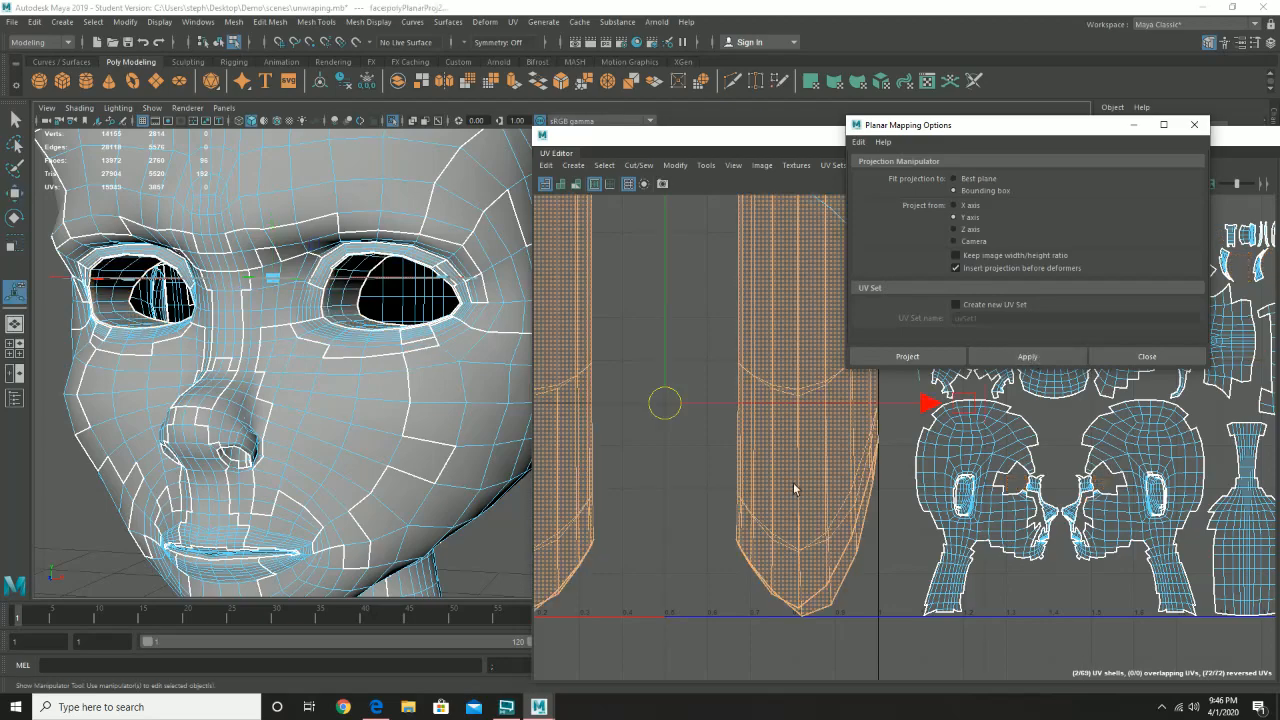
left_click(1160, 356)
- Frame the two projected eye socket shells in the UV Editor and switch to edge selection
scroll(840, 398, "down", 2)
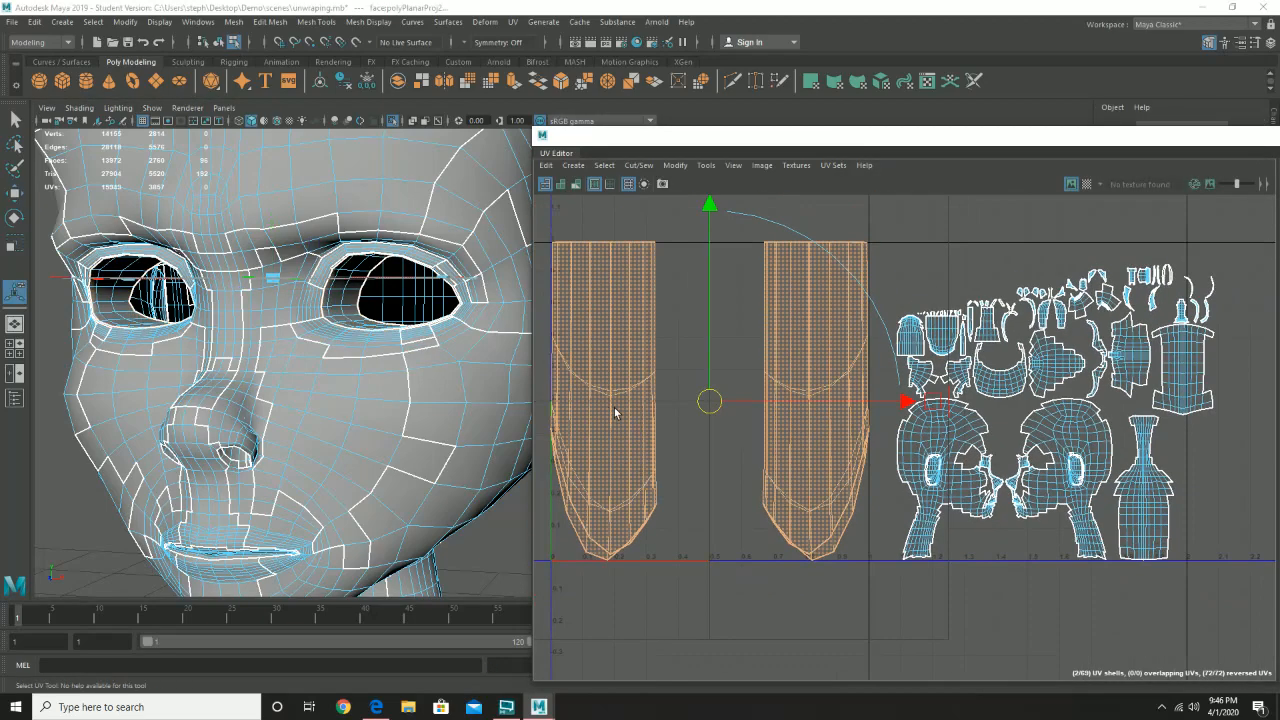
scroll(615, 413, "down", 1)
middle_click_drag(675, 440, 829, 447, "alt")
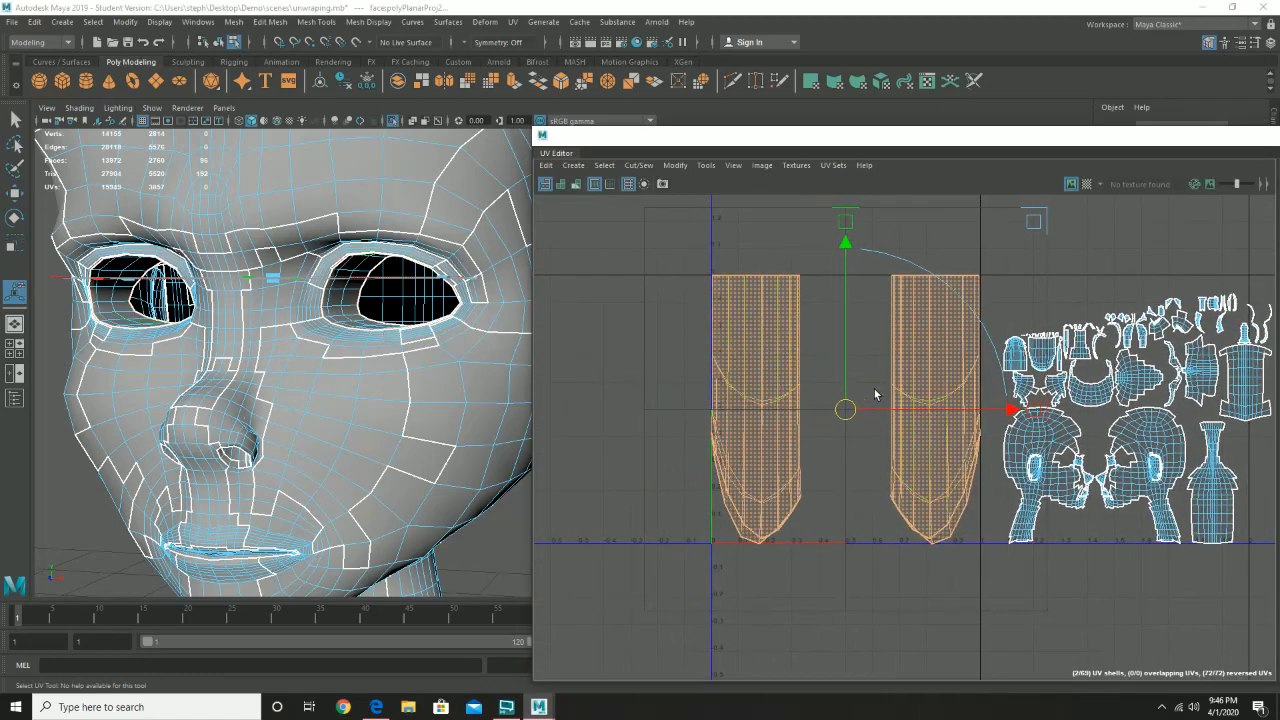
key("w")
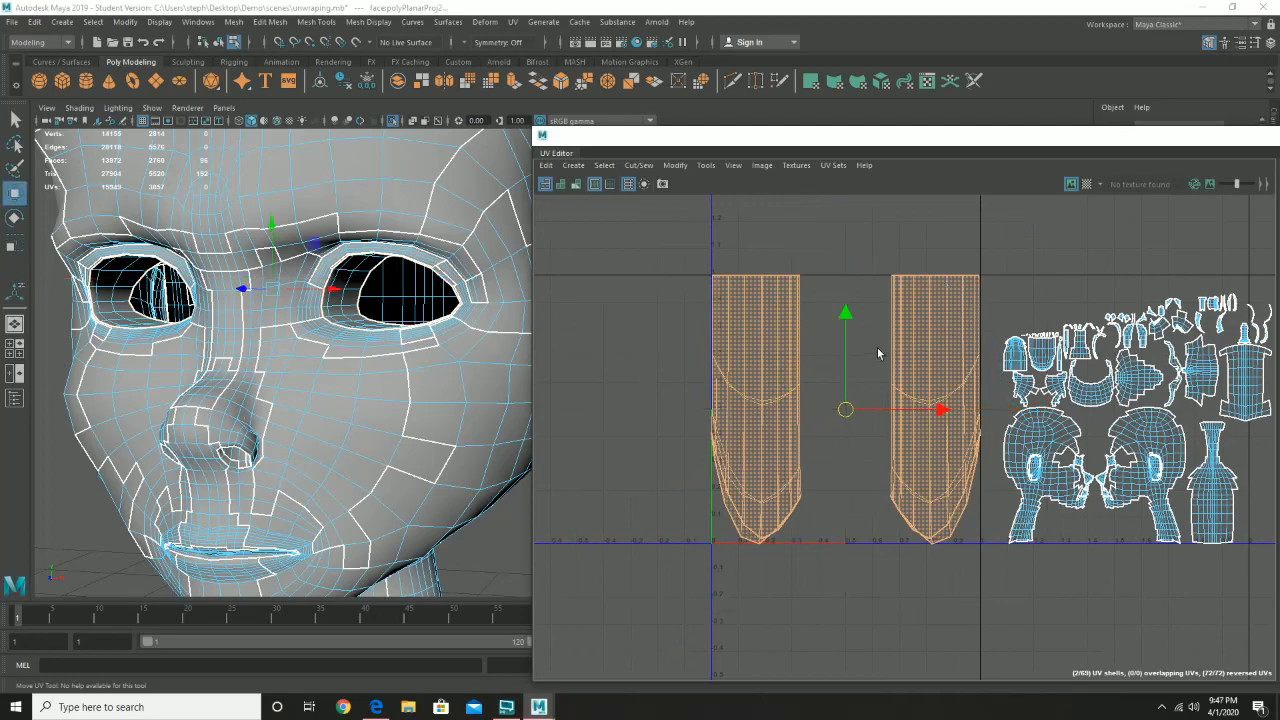
right_click(930, 331)
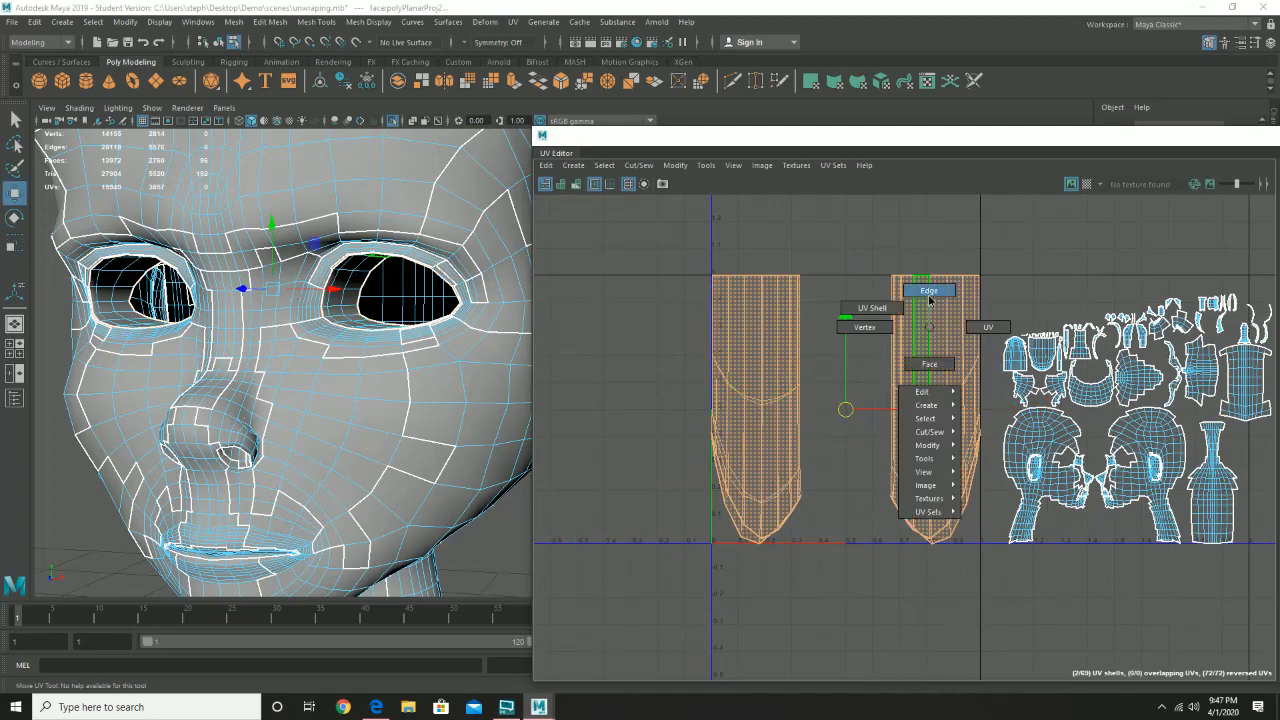
left_click(929, 291)
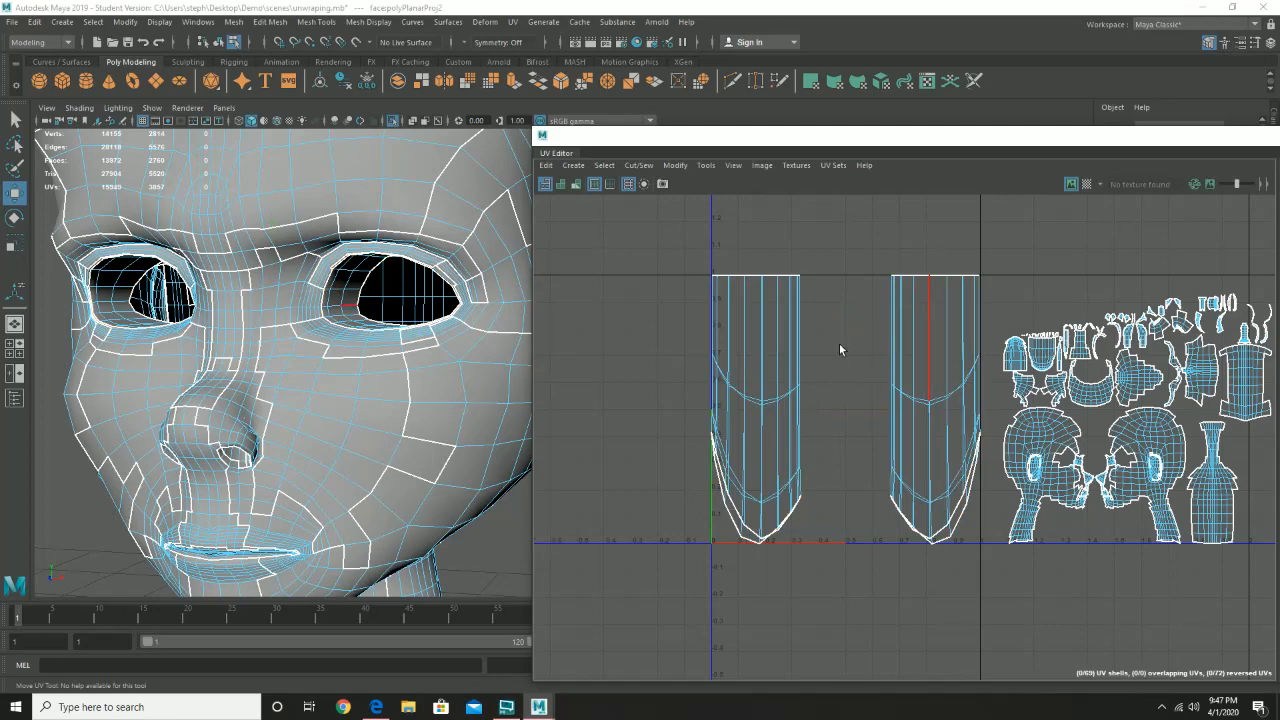
- Select the line of three edges down the lower middle of the character's left eye socket and cut the UVs along it
left_click_drag(340, 312, 437, 355, "alt")
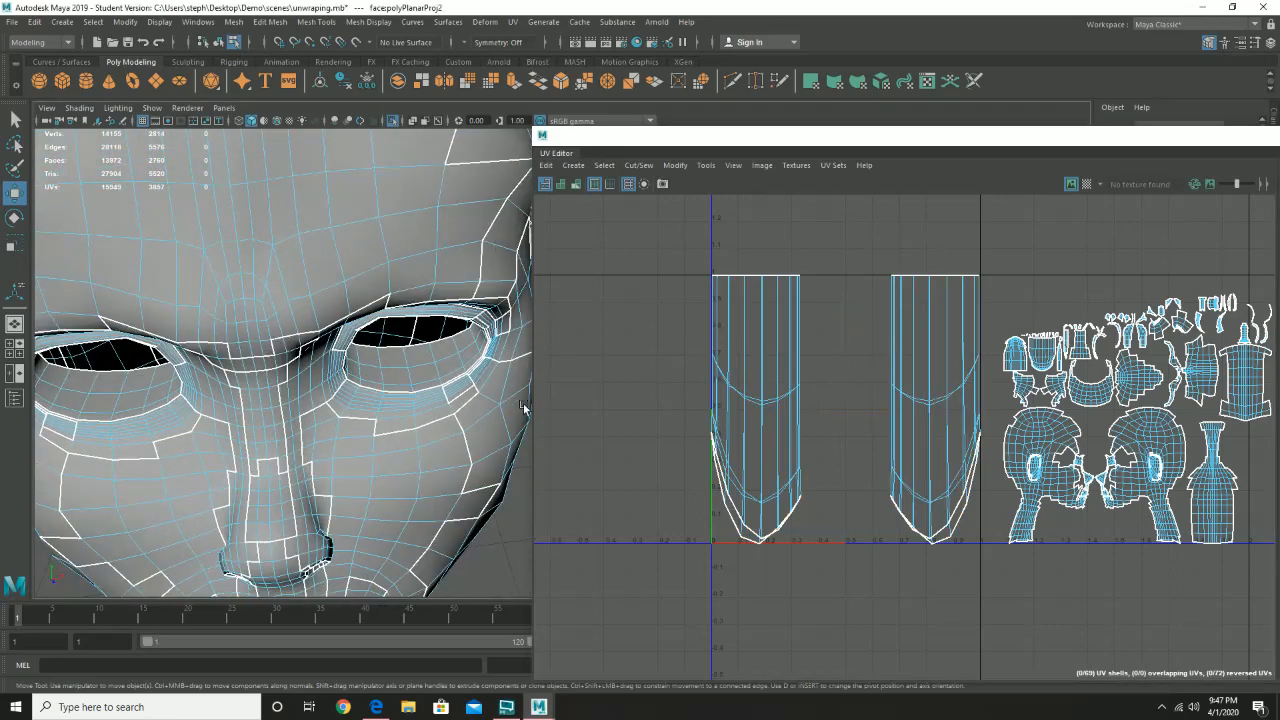
left_click(396, 367)
left_click_drag(409, 446, 388, 400, "alt")
right_click_drag(372, 394, 405, 388, "alt")
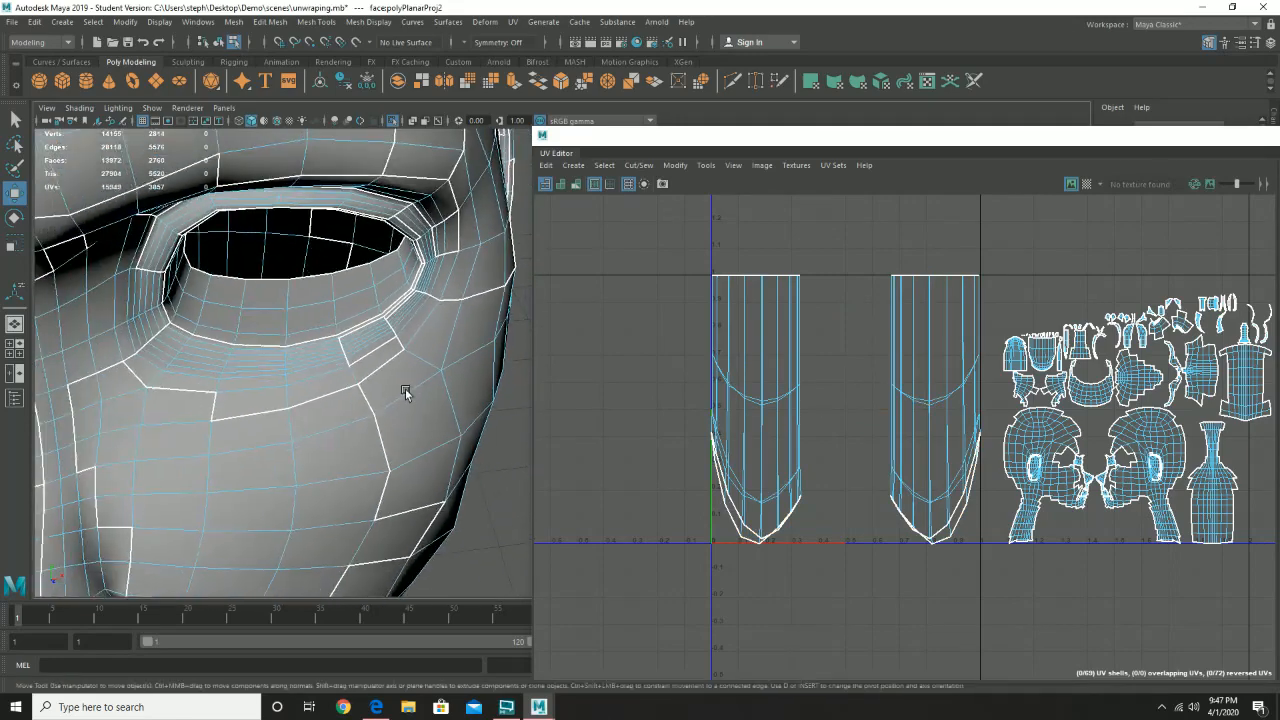
middle_click_drag(308, 363, 346, 366, "alt")
left_click(357, 299)
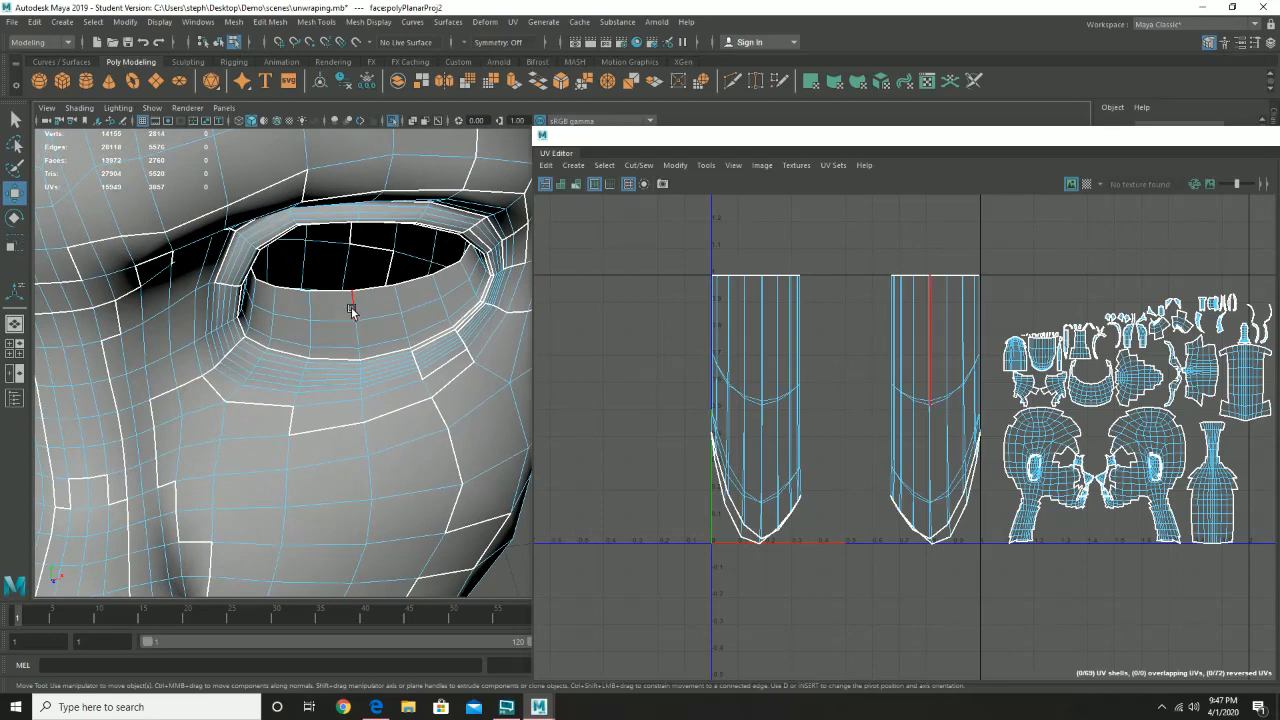
left_click(383, 345)
left_click(270, 405)
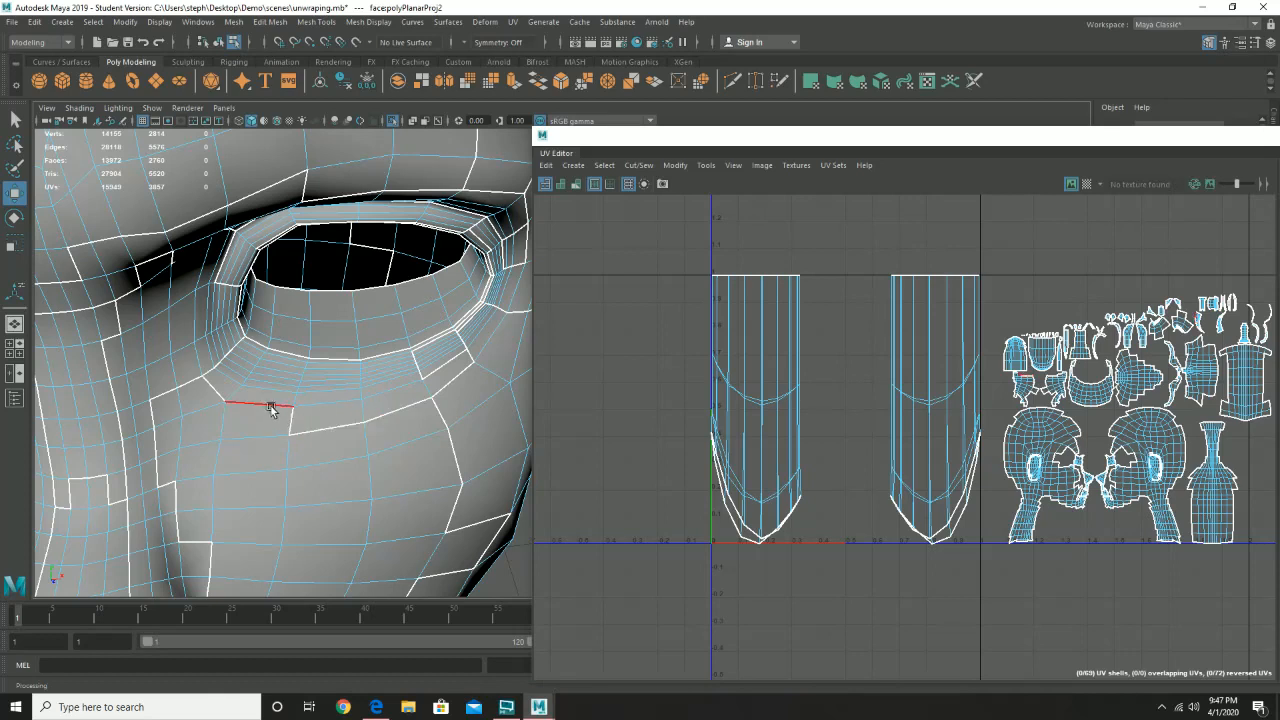
left_click(352, 302)
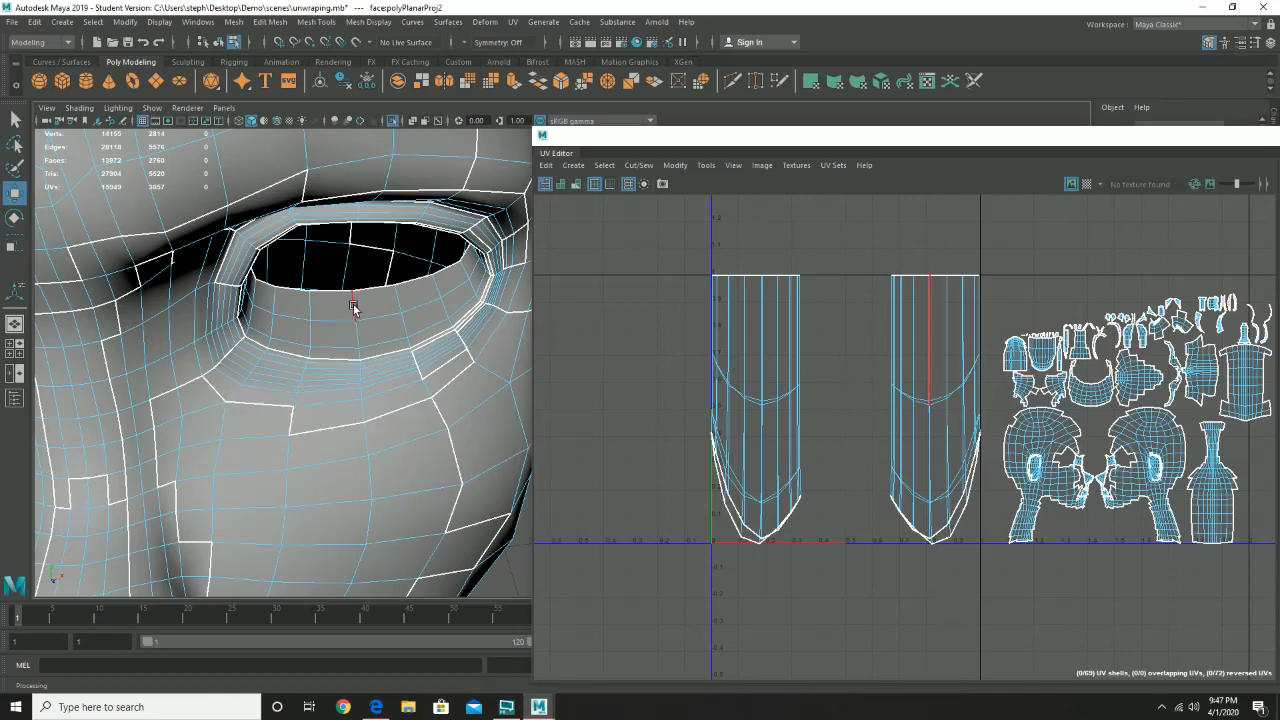
right_click_drag(353, 306, 356, 271)
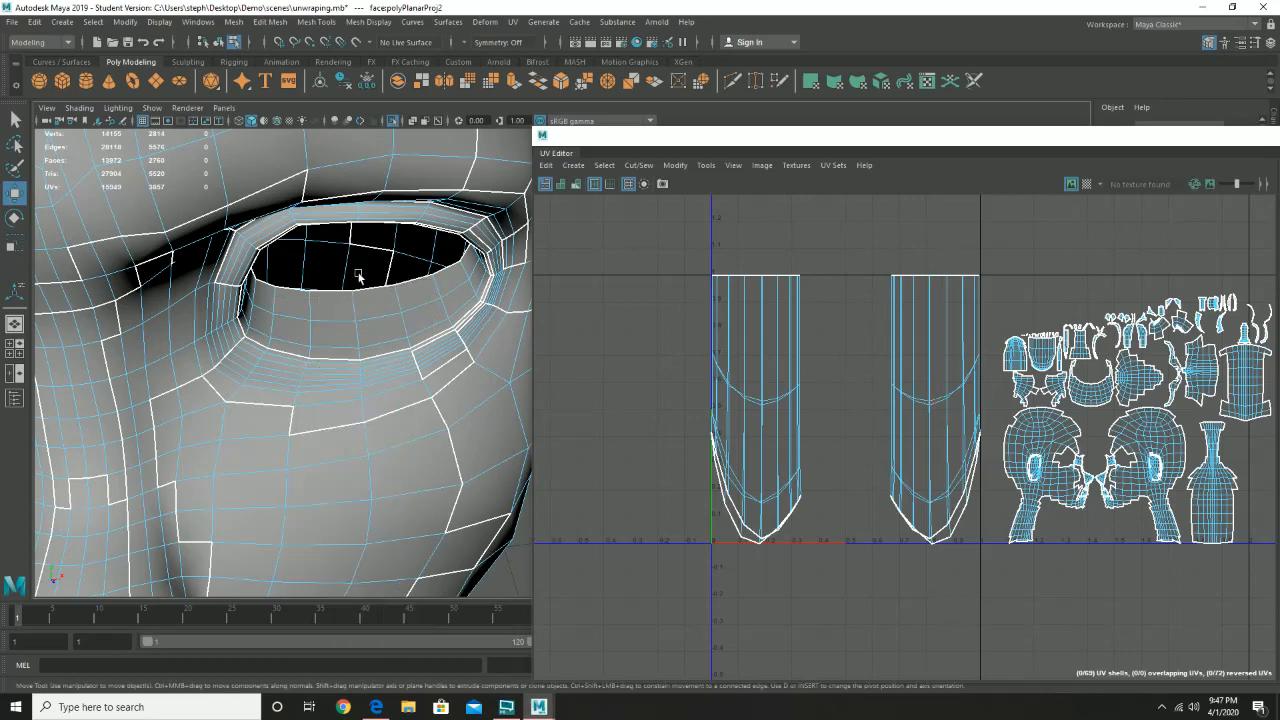
left_click(356, 325)
key("q")
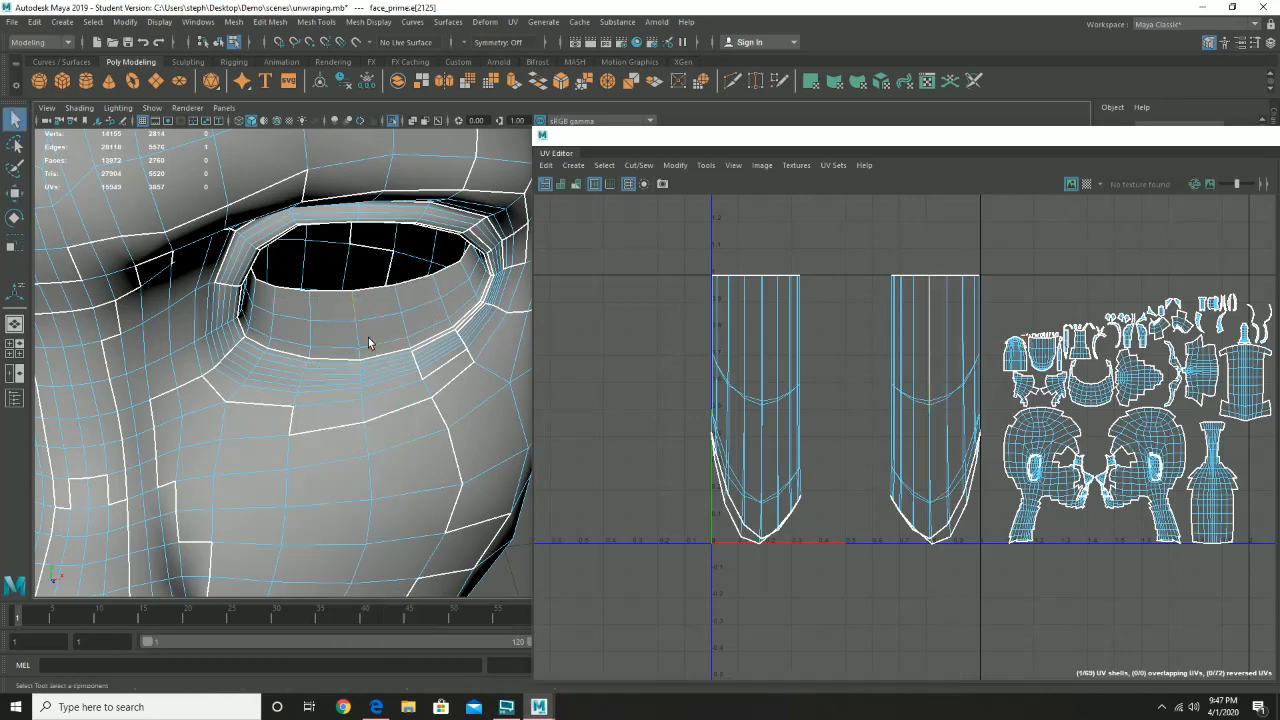
left_click(356, 332, "shift")
right_click(929, 367, "shift")
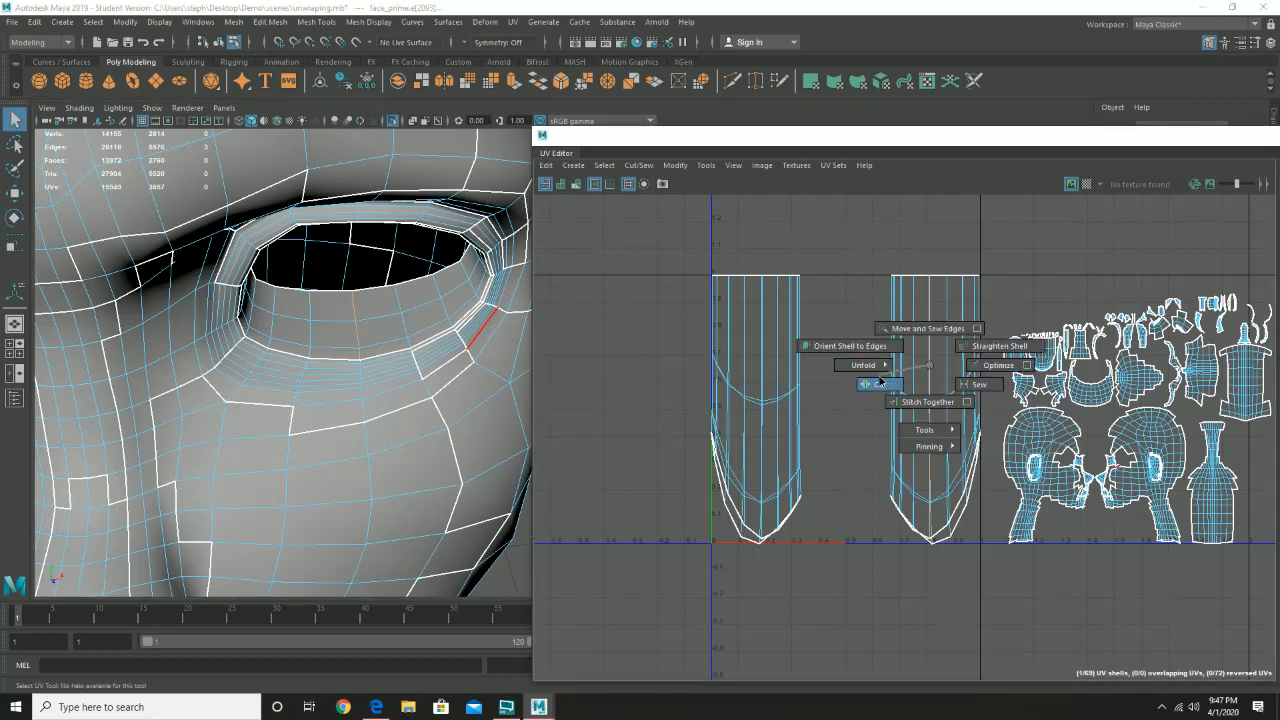
left_click(880, 382)
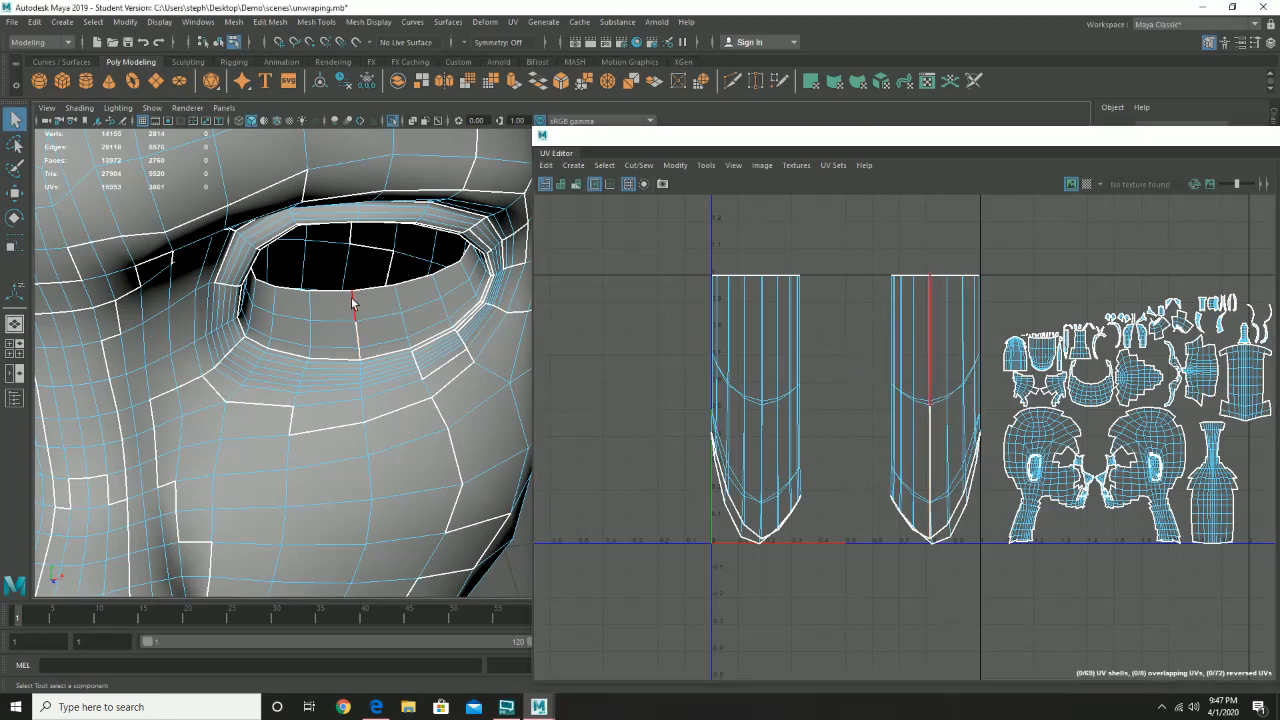
- Select the line of edges down the lower middle of the character's right eye socket and cut the UVs along it
right_click_drag(423, 349, 354, 350, "alt")
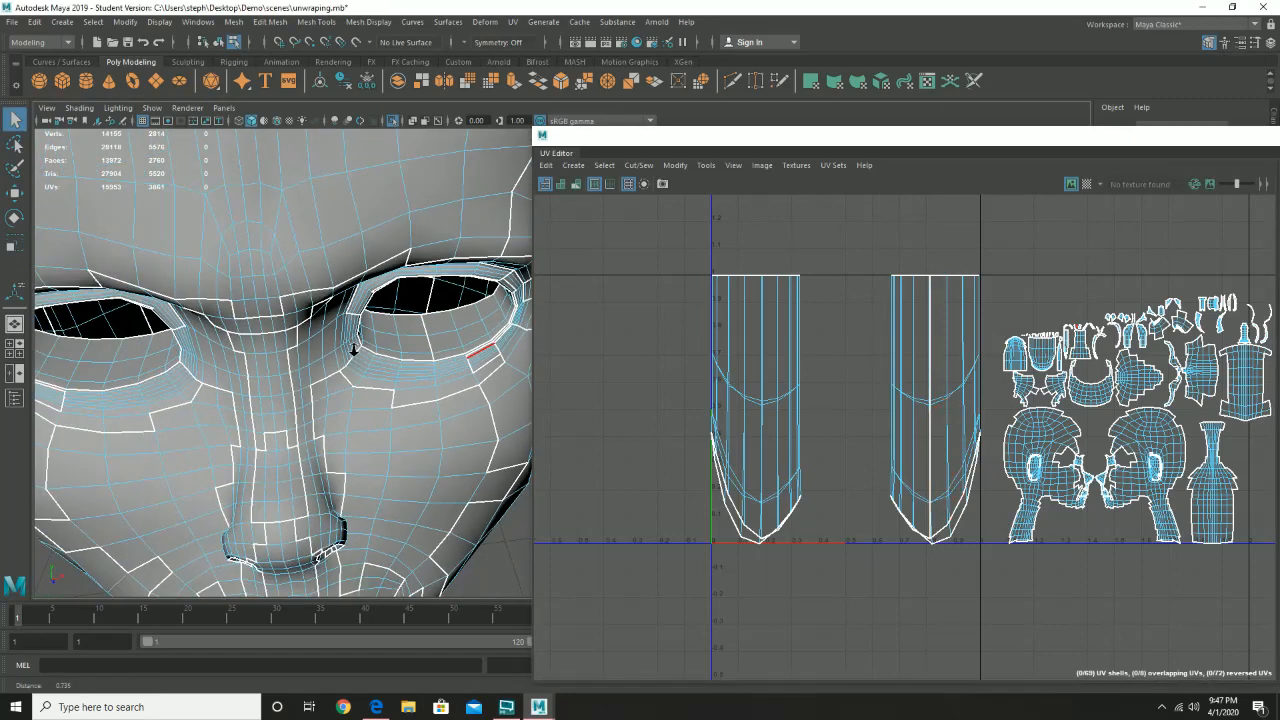
left_click_drag(188, 410, 222, 422, "alt")
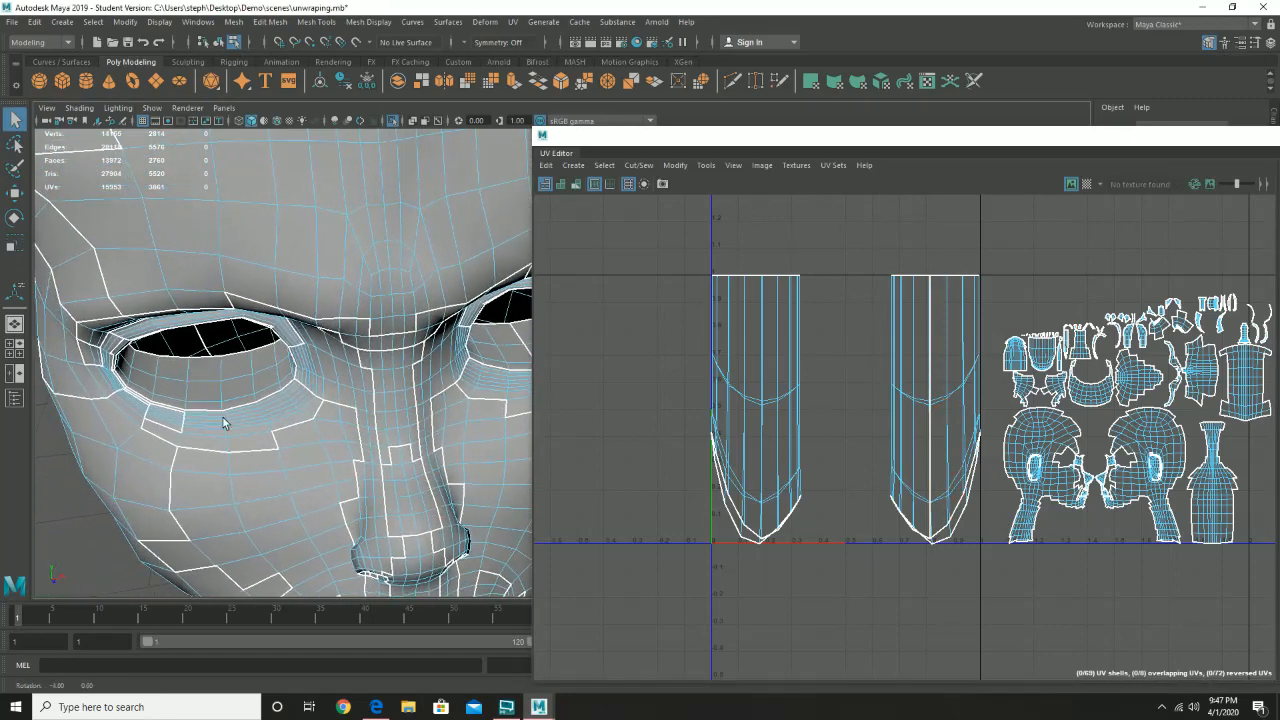
left_click(222, 370)
left_click(224, 395, "shift")
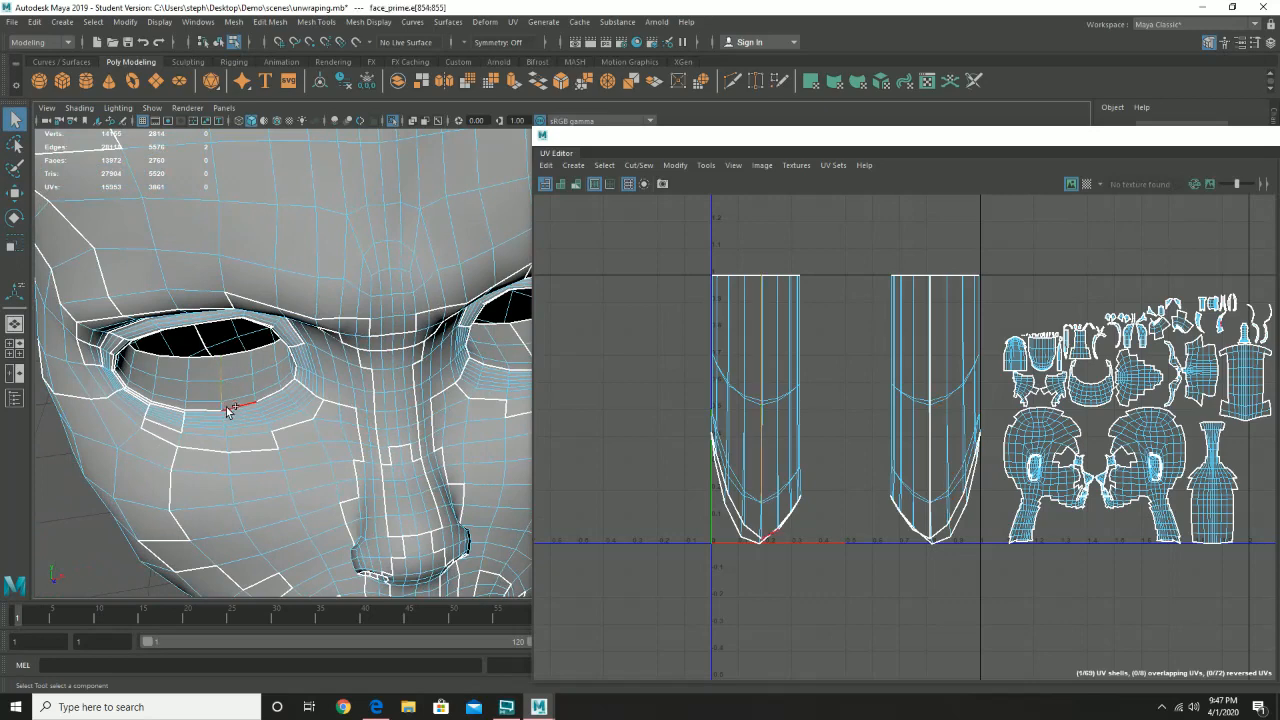
left_click(228, 380)
right_click(756, 373, "shift")
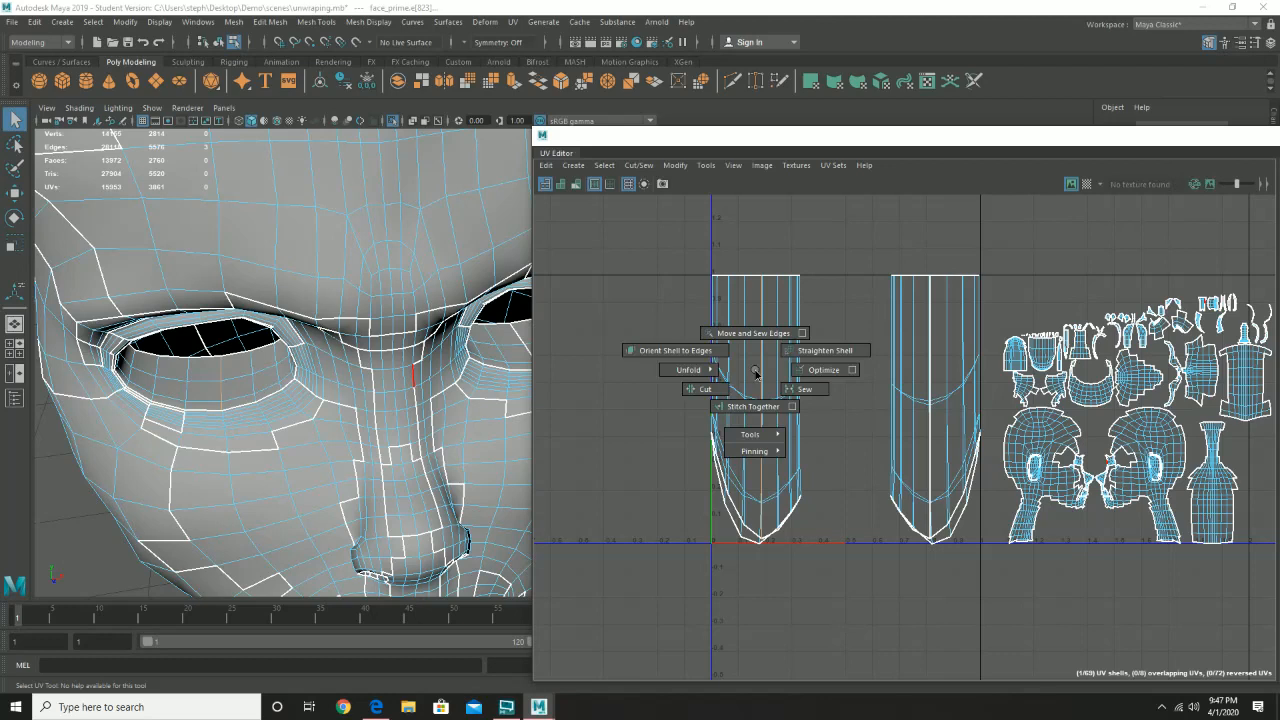
left_click(705, 390)
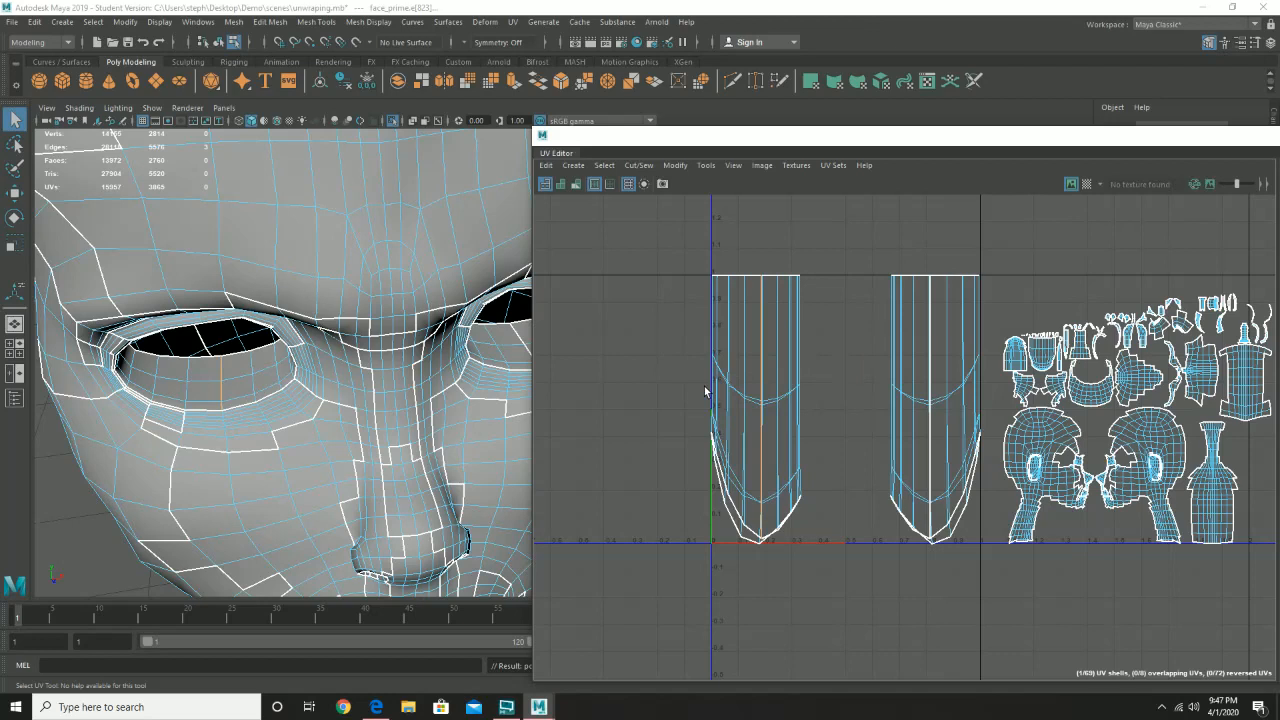
- Switch to UV selection and select all UVs of the character's left eye socket shell
right_click(929, 377)
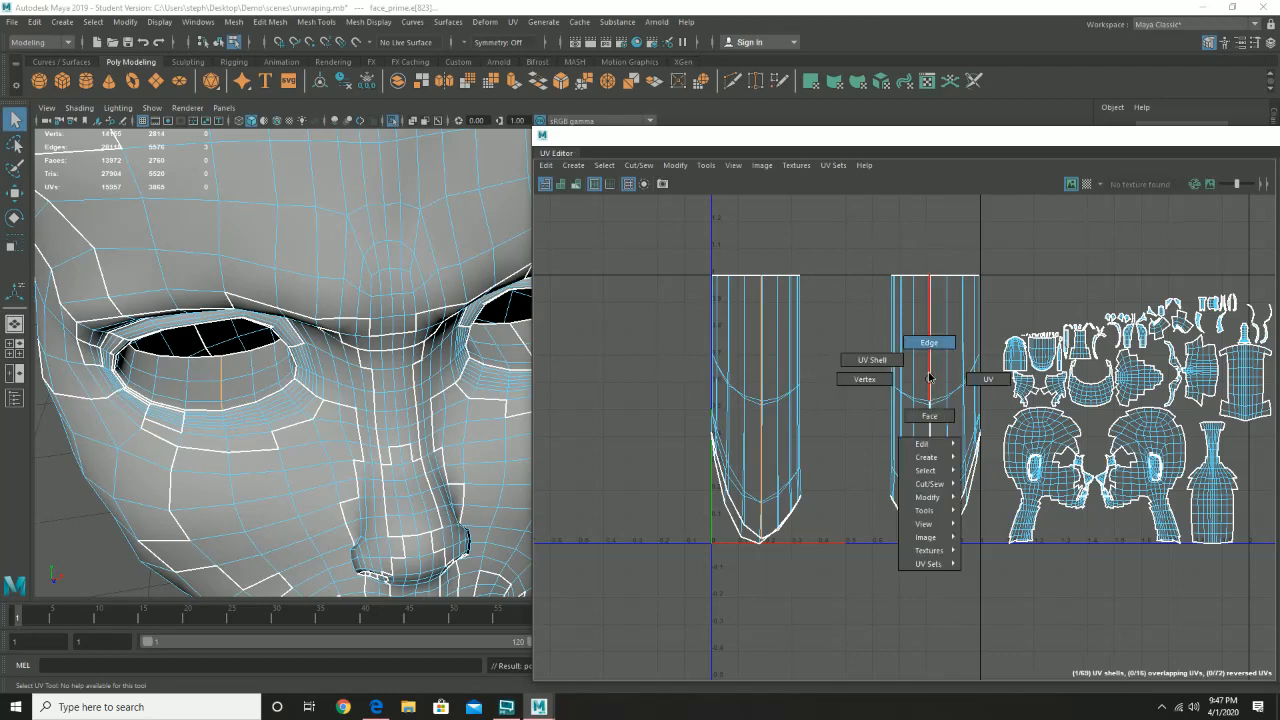
mouse_move(929, 377)
right_mouse_down()
mouse_move(905, 381)
mouse_move(952, 382)
right_mouse_up()
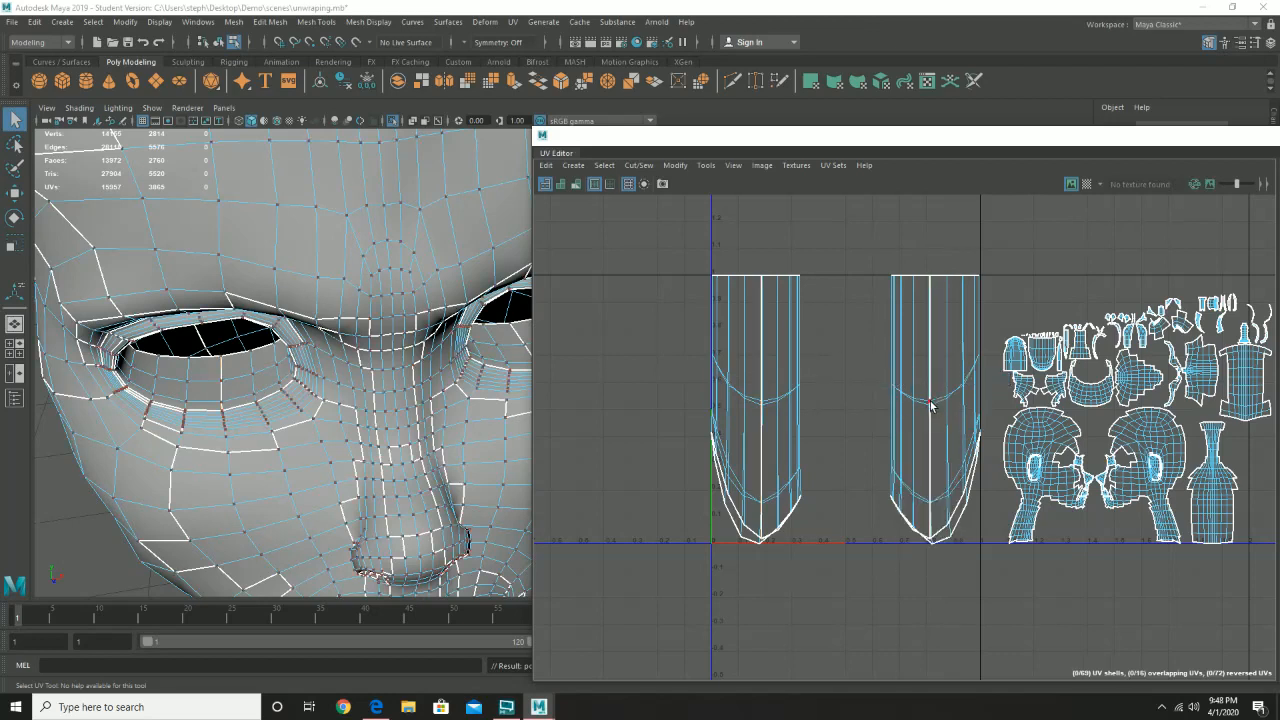
left_click(930, 403)
double_click(930, 403)
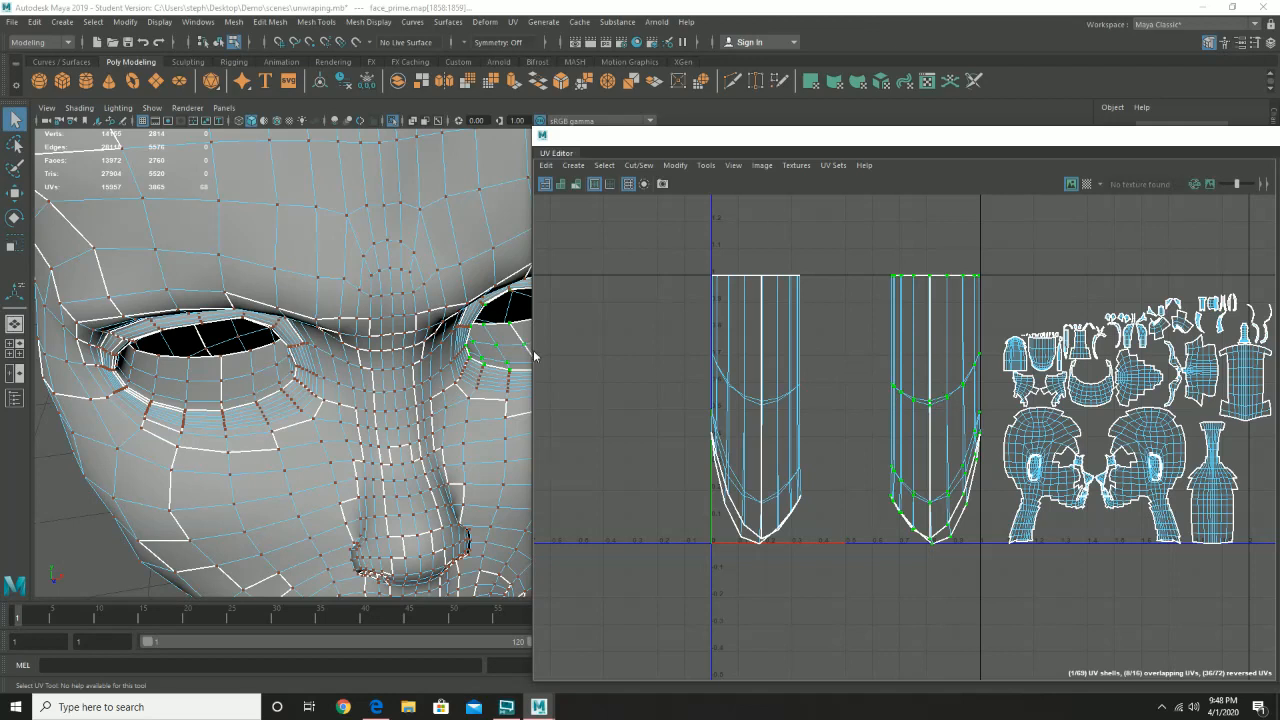
right_click(942, 396, "shift")
right_click_drag(942, 396, 893, 393, "shift")
left_click_drag(464, 357, 331, 383, "alt")
right_click_drag(342, 363, 394, 399, "alt")
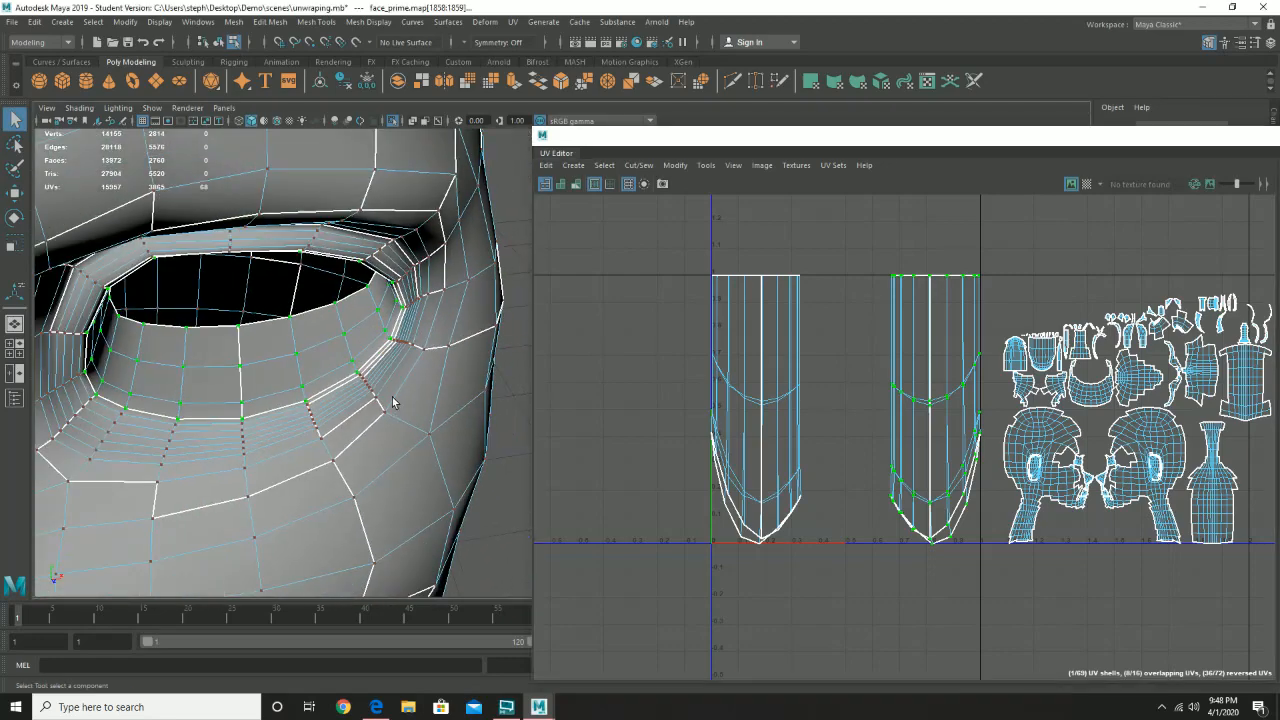
left_click_drag(350, 385, 418, 377, "alt")
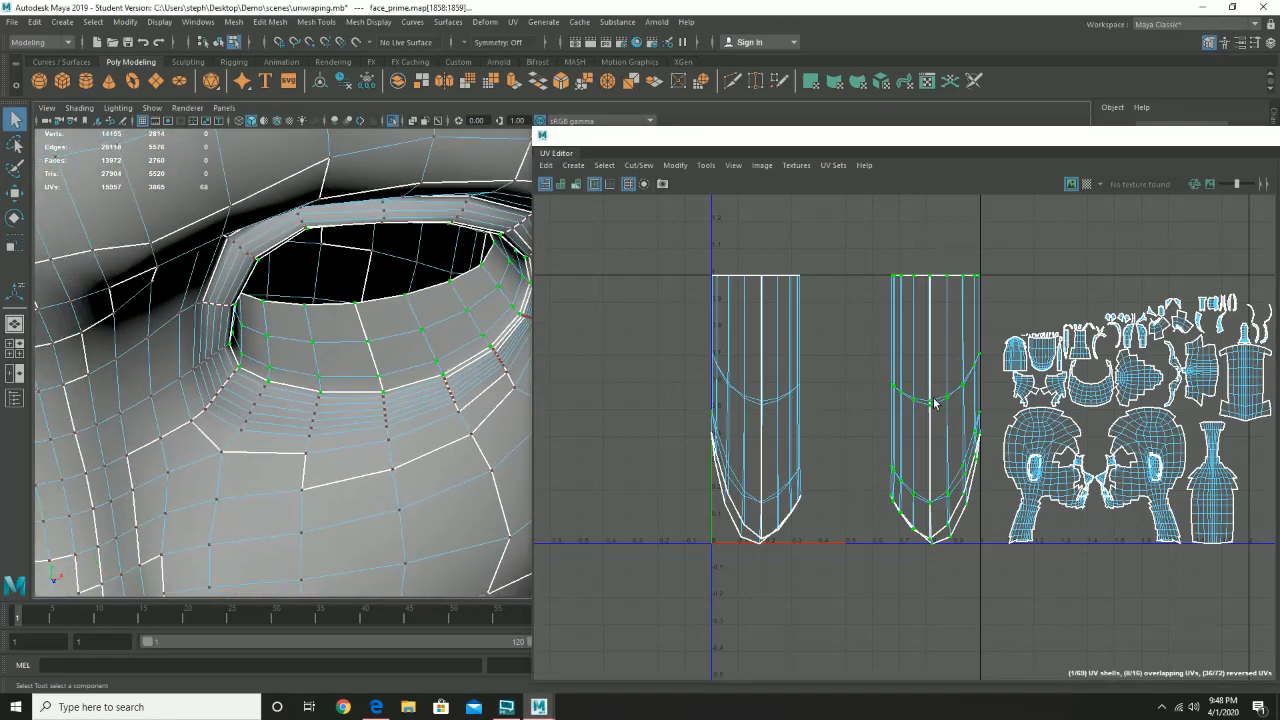
- Unfold the left eye socket shell using the Legacy method, with unselected UVs pinned and the unfold constraint set to Horizontal
right_click_drag(933, 400, 836, 397, "shift")
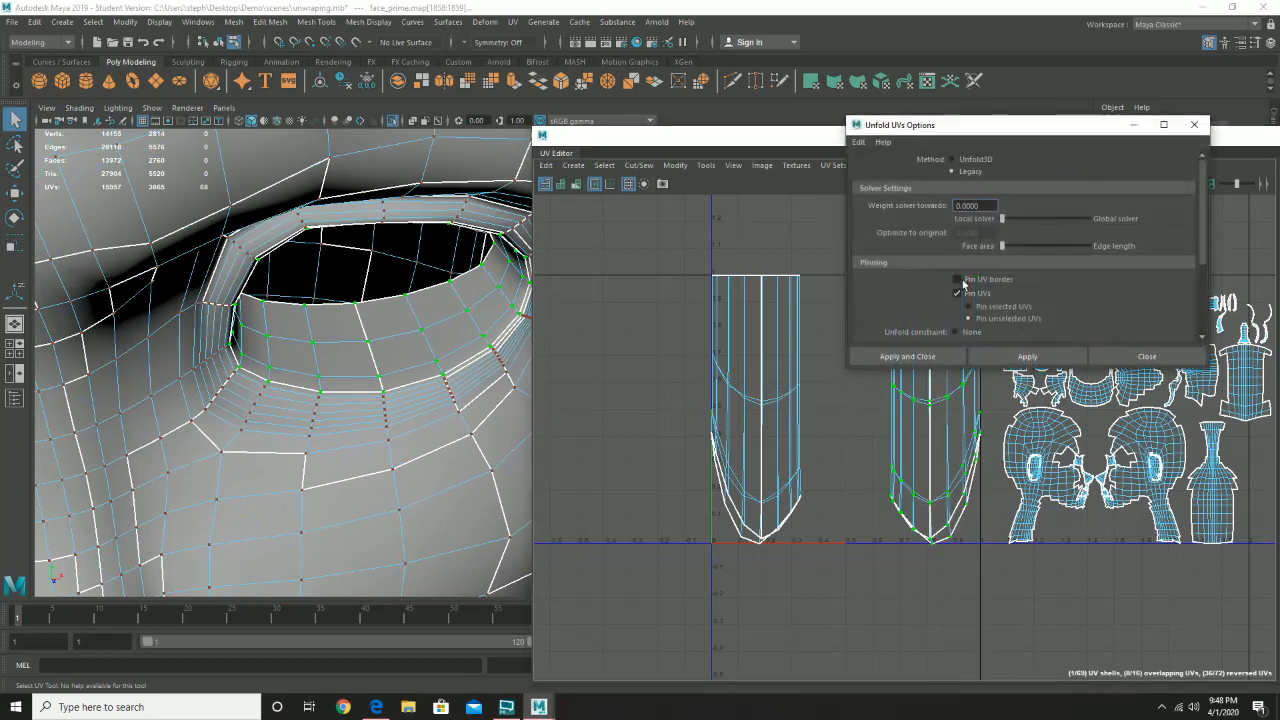
left_click_drag(421, 314, 412, 311, "alt")
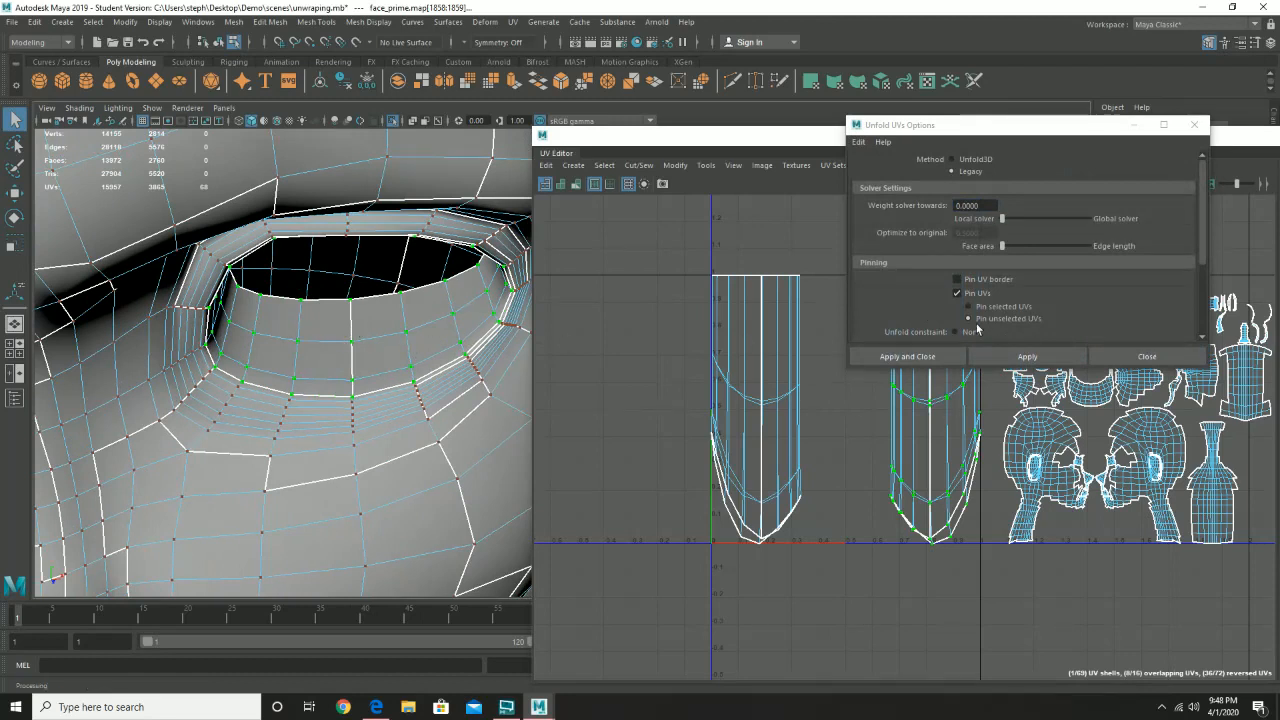
scroll(980, 295, "down", 3)
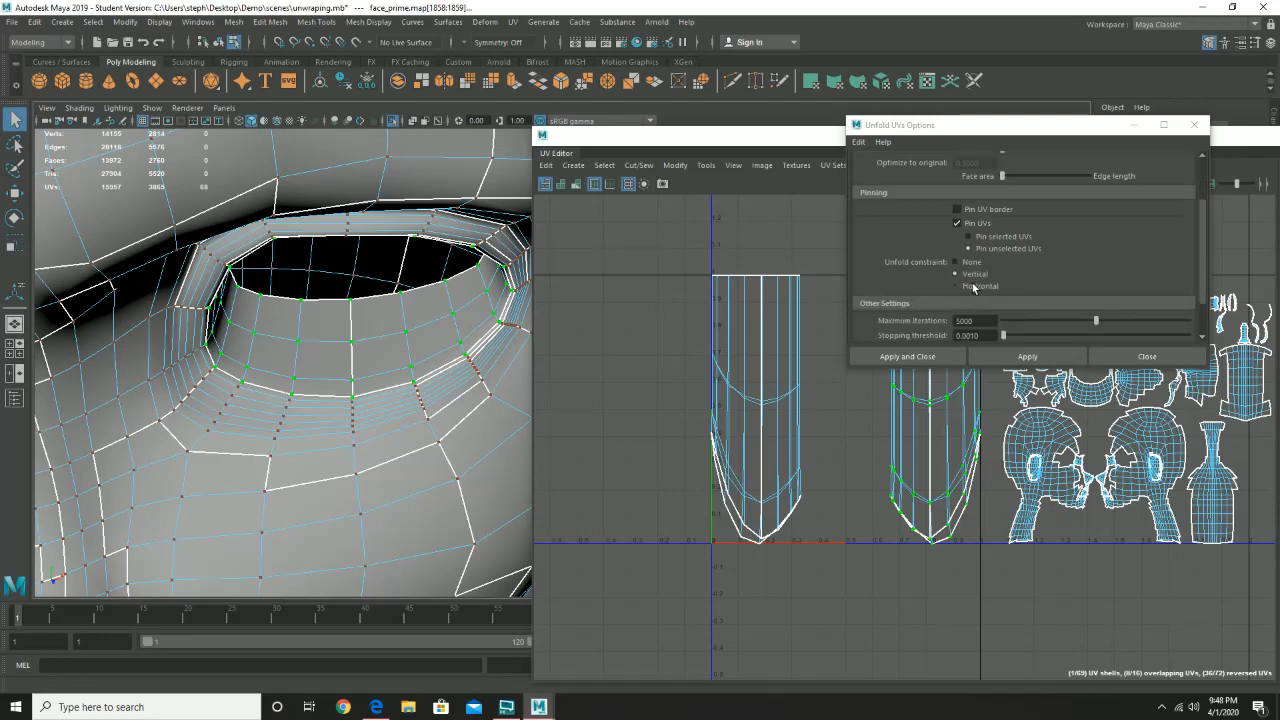
left_click_drag(960, 133, 502, 320)
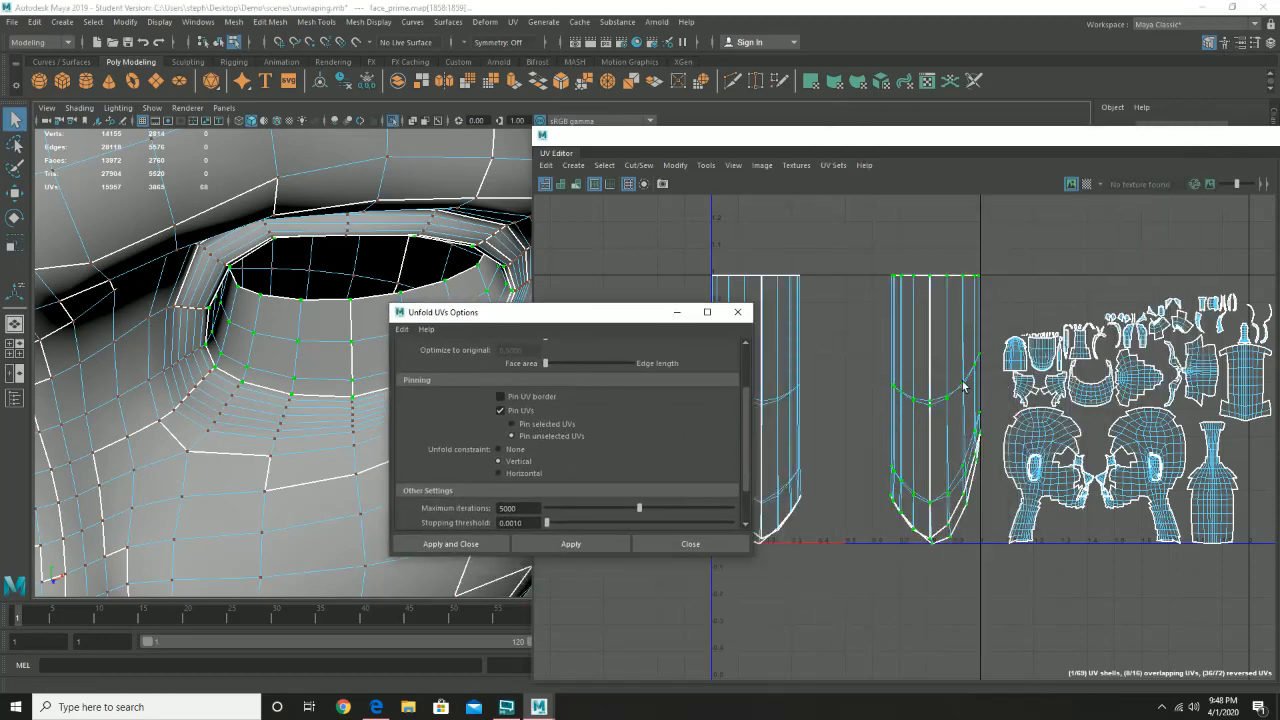
left_click(529, 472)
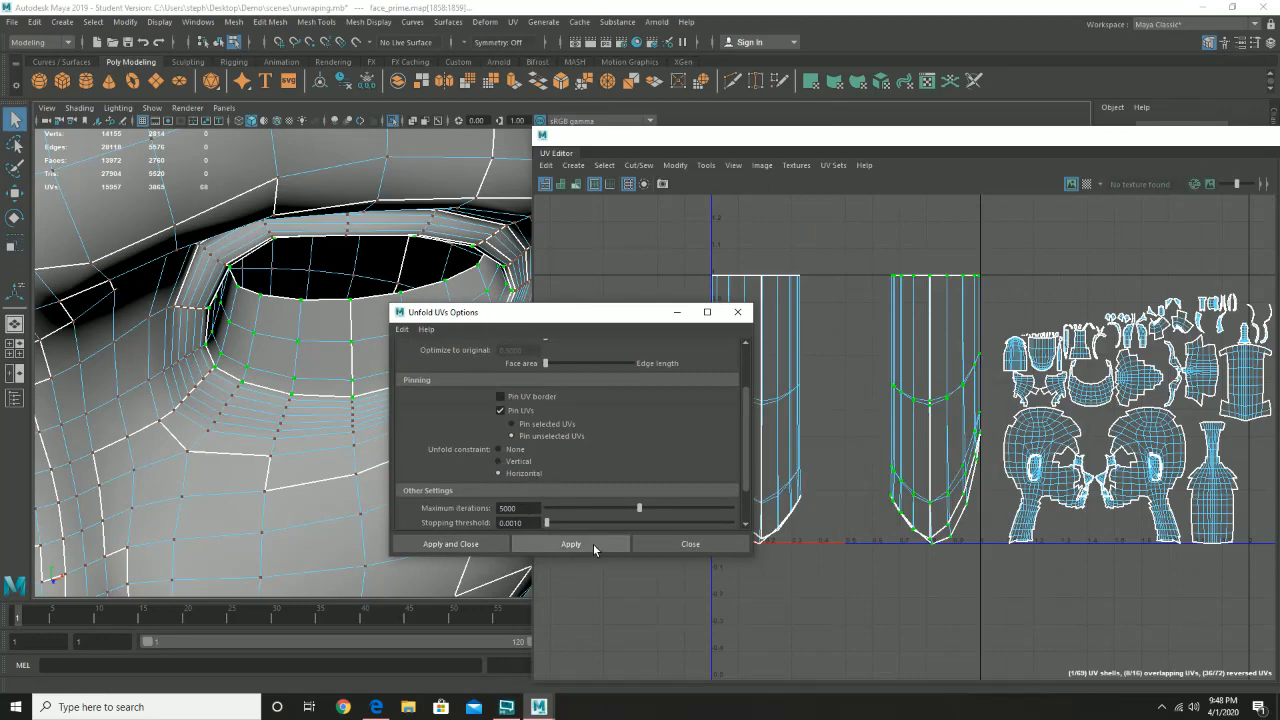
left_click(593, 544)
left_click(1074, 394)
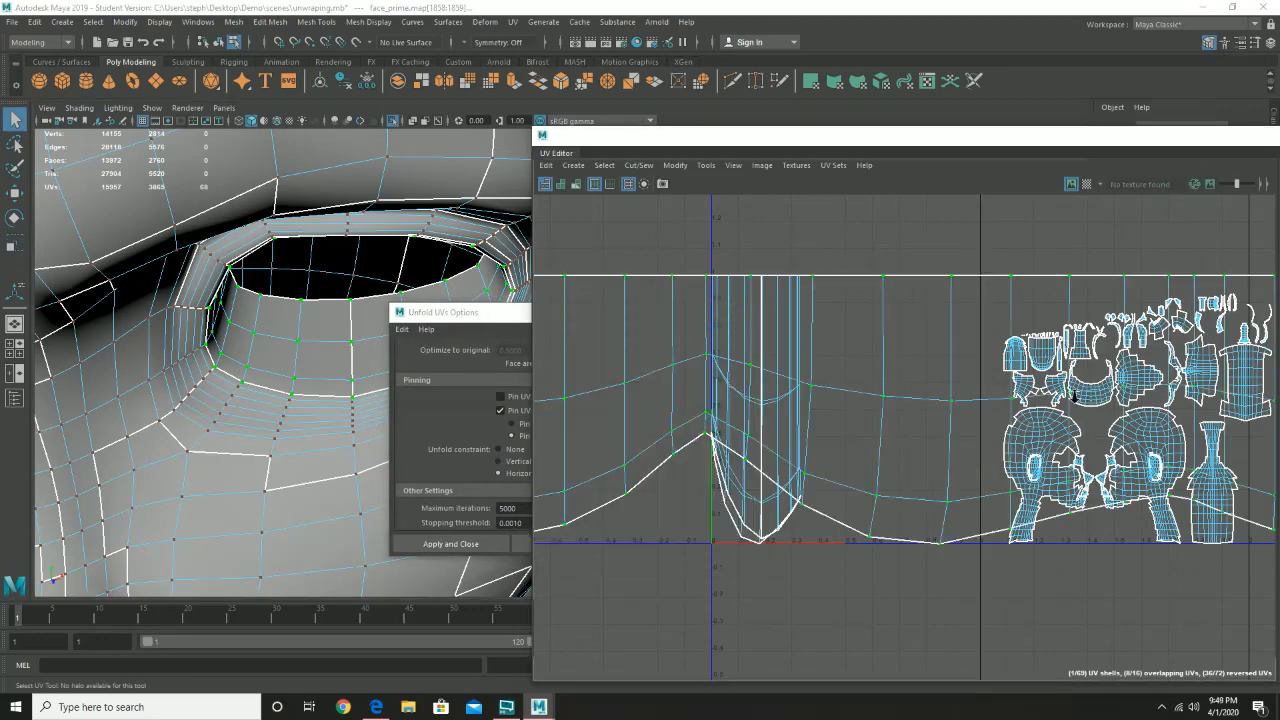
scroll(1074, 394, "down", 5)
scroll(750, 437, "up", 2)
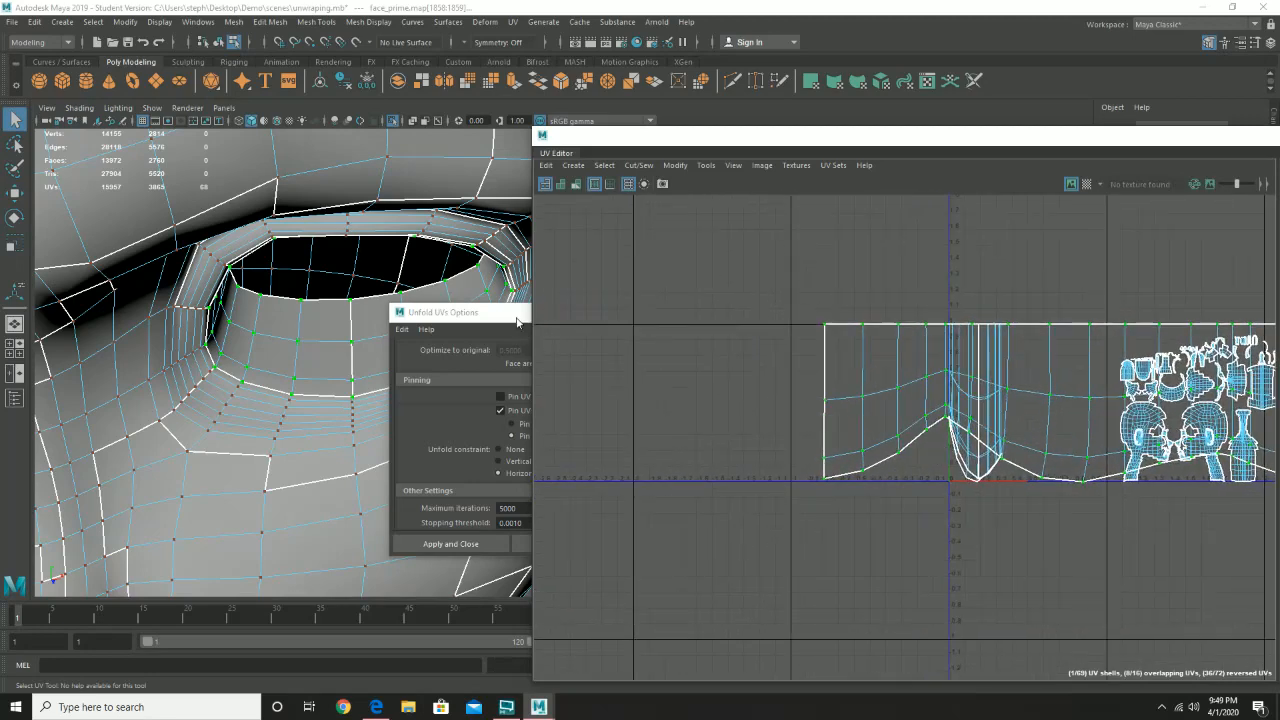
- Unfold the same eye socket shell again with the unfold constraint set to Vertical
left_click(517, 318)
left_click(520, 462)
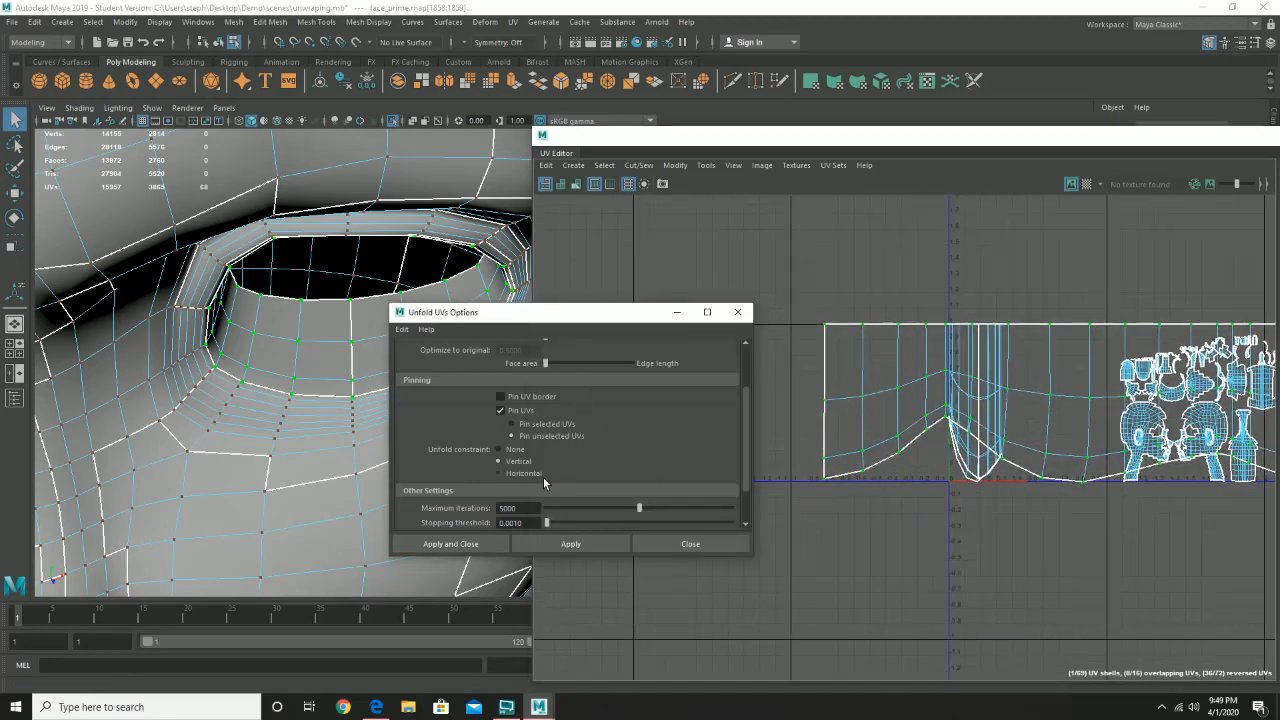
left_click(587, 546)
left_click(1112, 398)
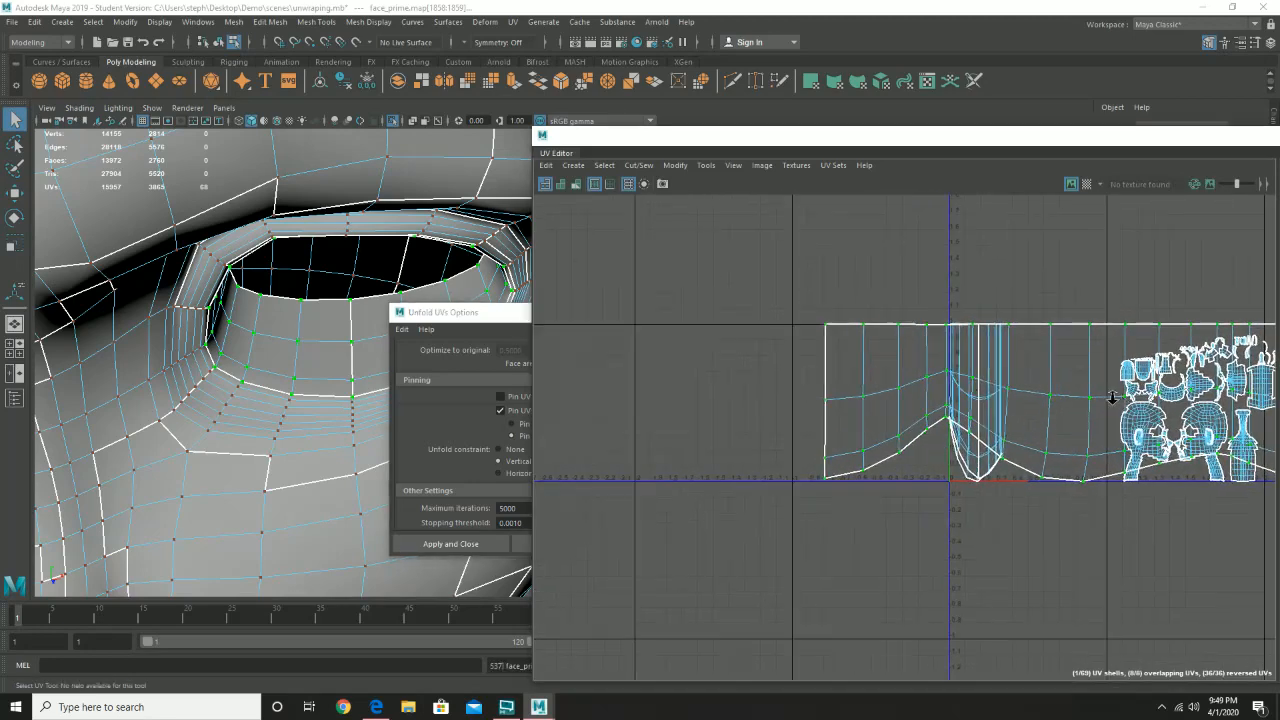
scroll(1112, 398, "down", 3)
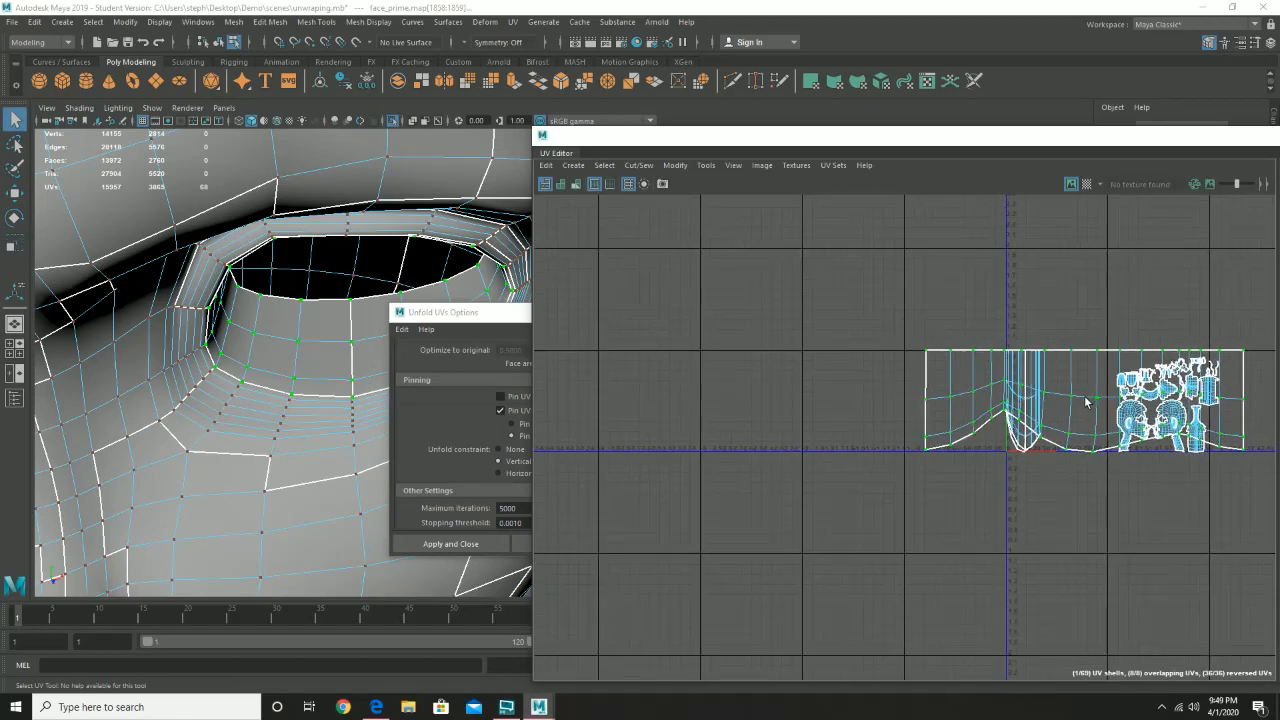
- Move the unfolded left eye socket shell into the empty UV space away from the other shells
key("w")
left_click_drag(1087, 402, 804, 298)
scroll(1010, 378, "up", 2)
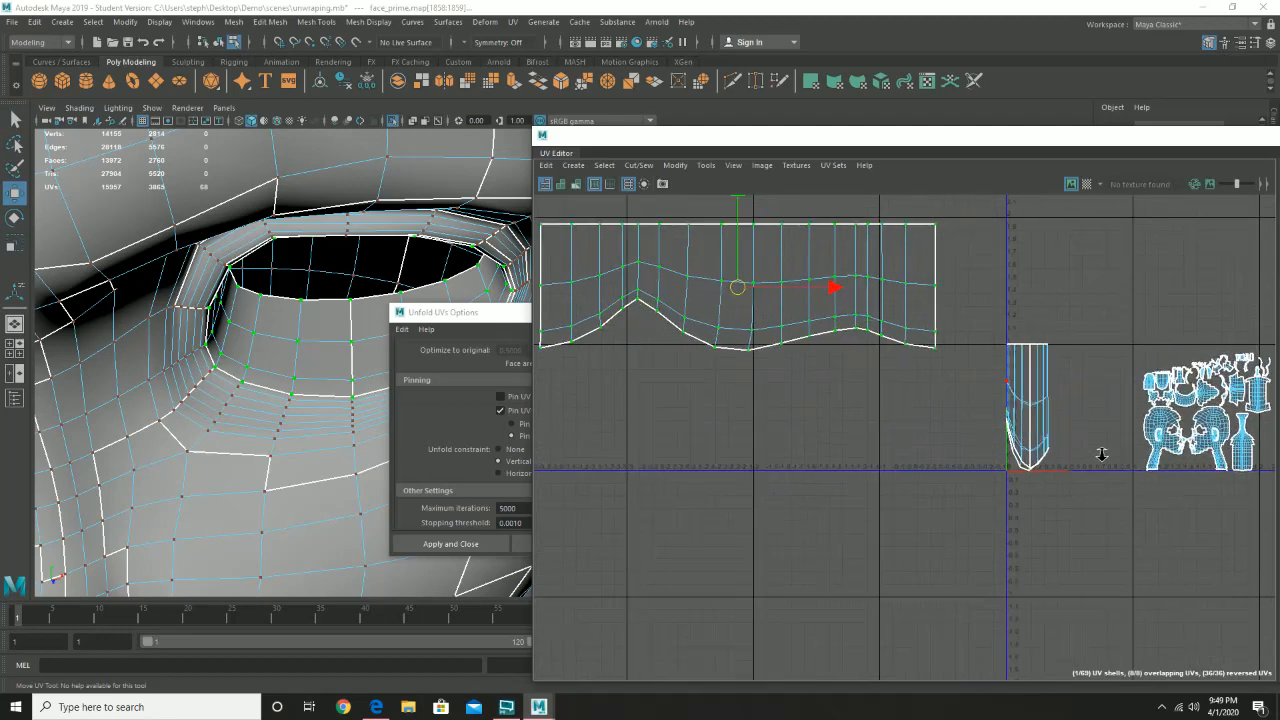
scroll(1102, 454, "up", 1)
- Select all UVs of the character's right eye socket shell and unfold it with the Vertical constraint
left_click_drag(956, 311, 1116, 558)
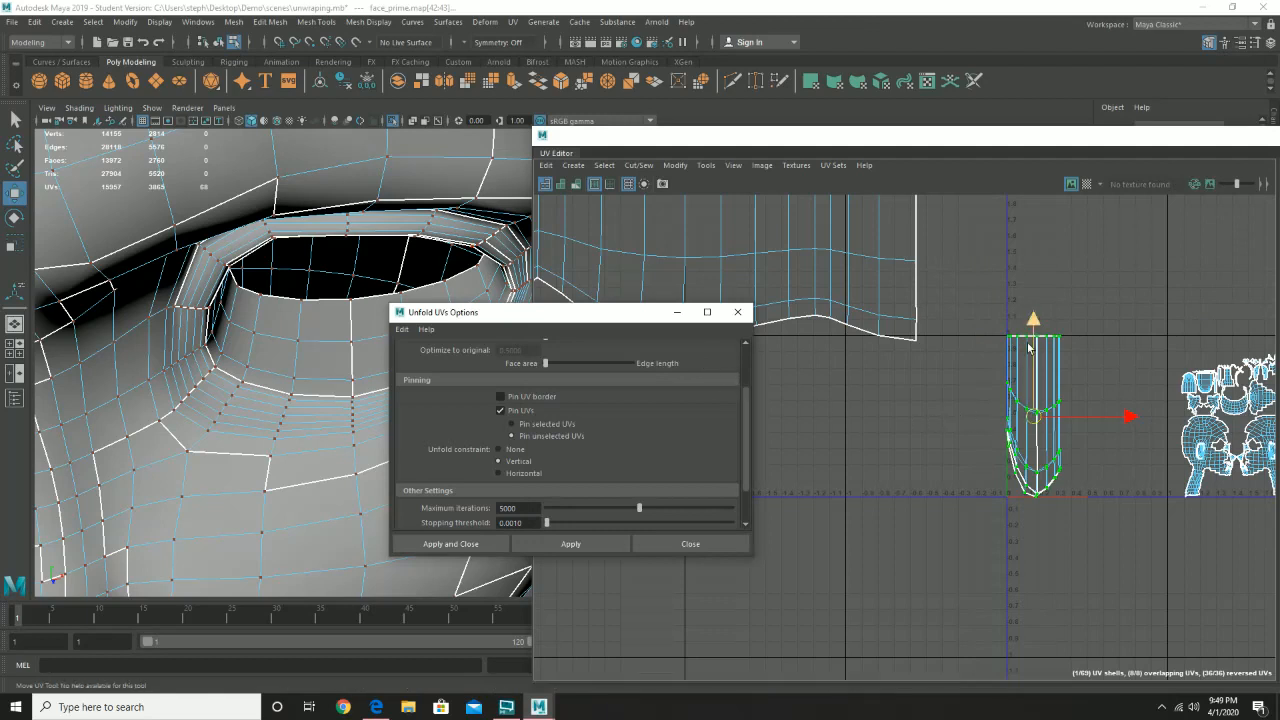
left_click_drag(960, 310, 1091, 536)
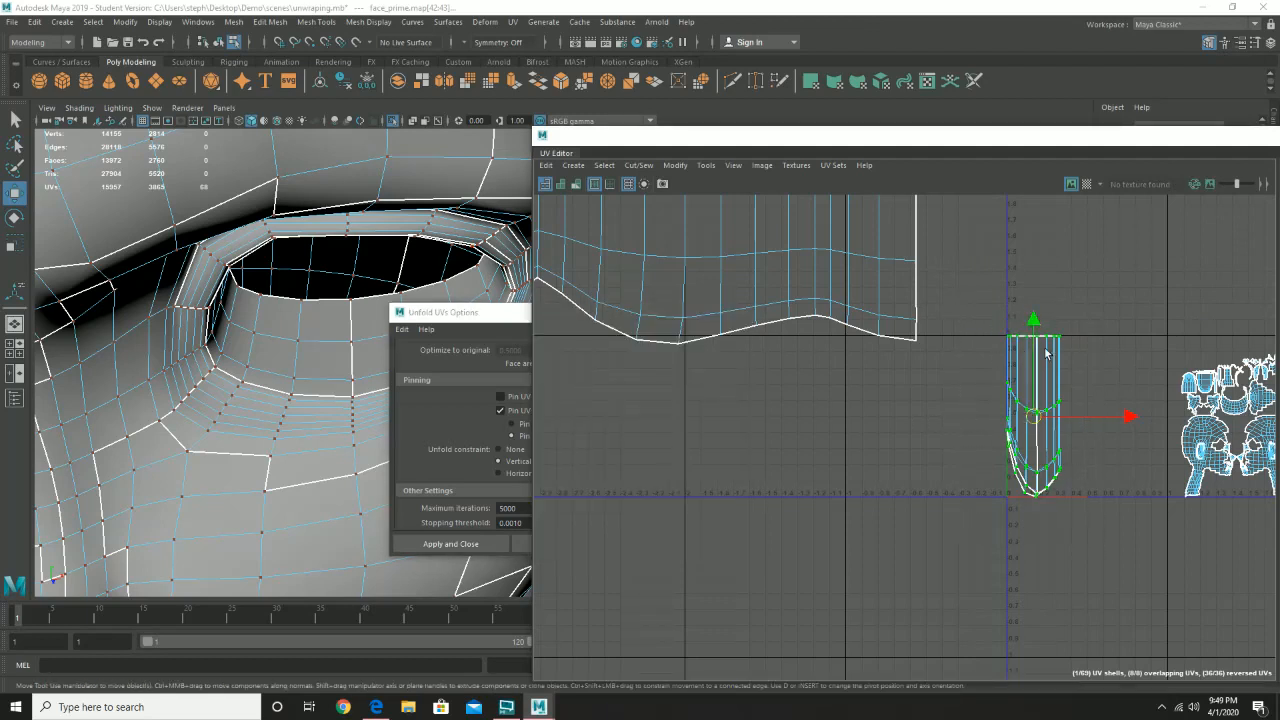
left_click(474, 314)
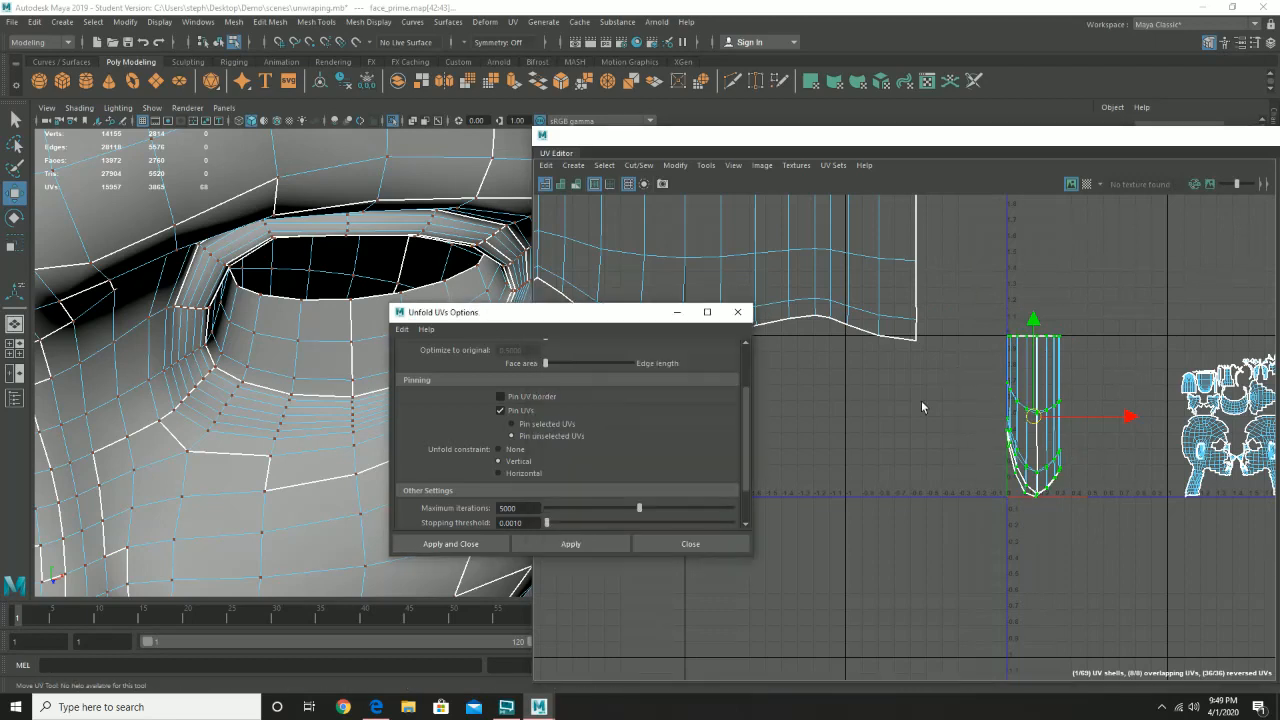
left_click(579, 545)
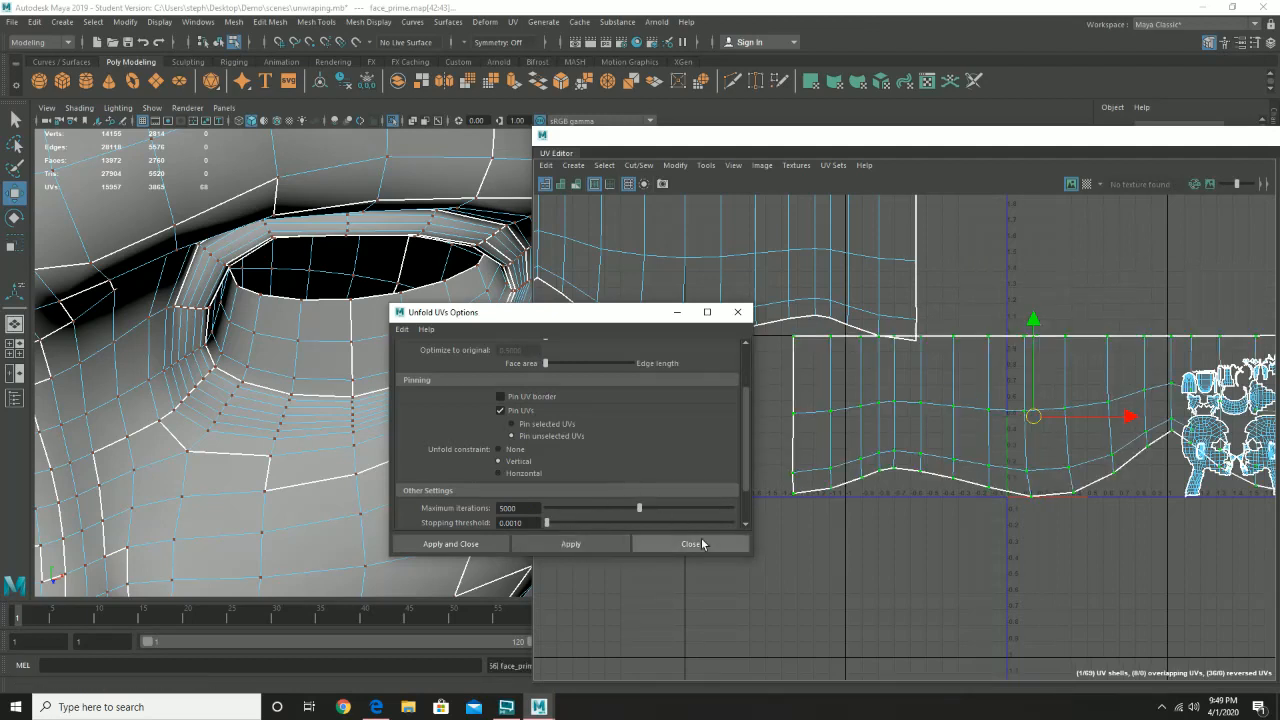
- Close the unfold options and move the right eye socket shell directly below the other unfolded shell
left_click(701, 544)
left_click_drag(1029, 420, 647, 441)
scroll(985, 395, "down", 5)
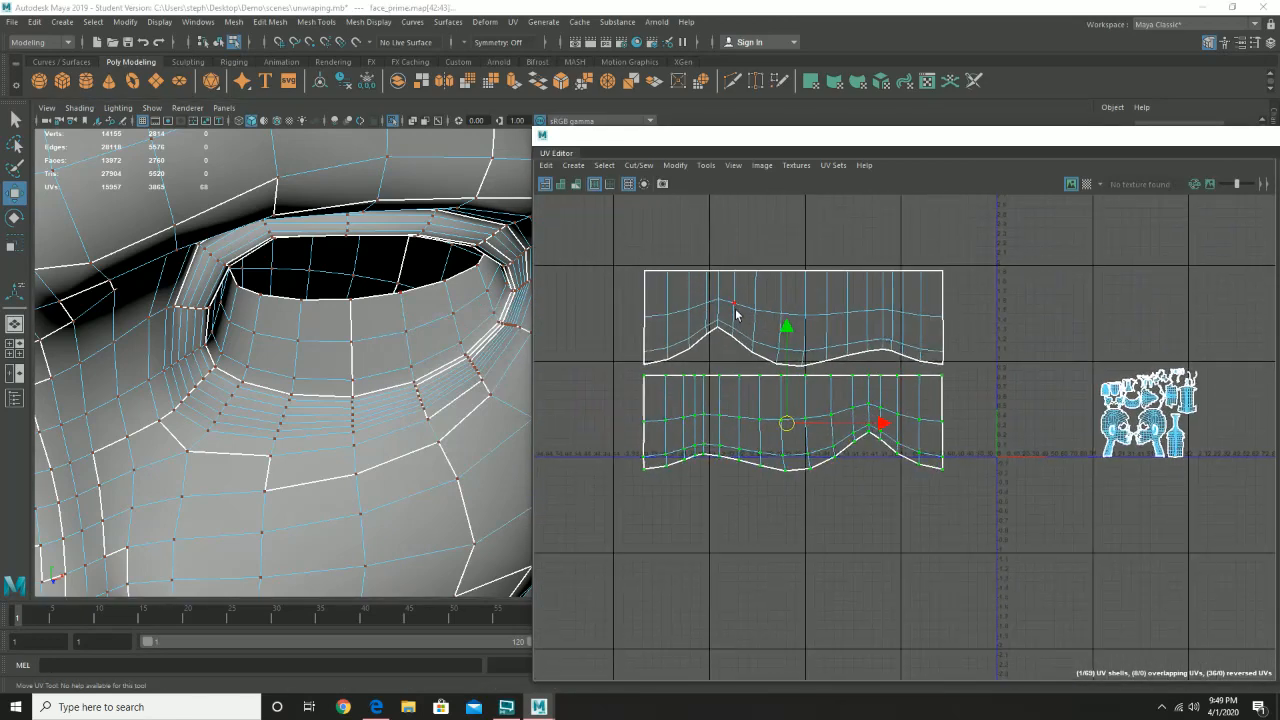
- Select the faces of both unfolded eye socket shells and scale them down uniformly to about a quarter of their size
right_click_drag(737, 313, 752, 342)
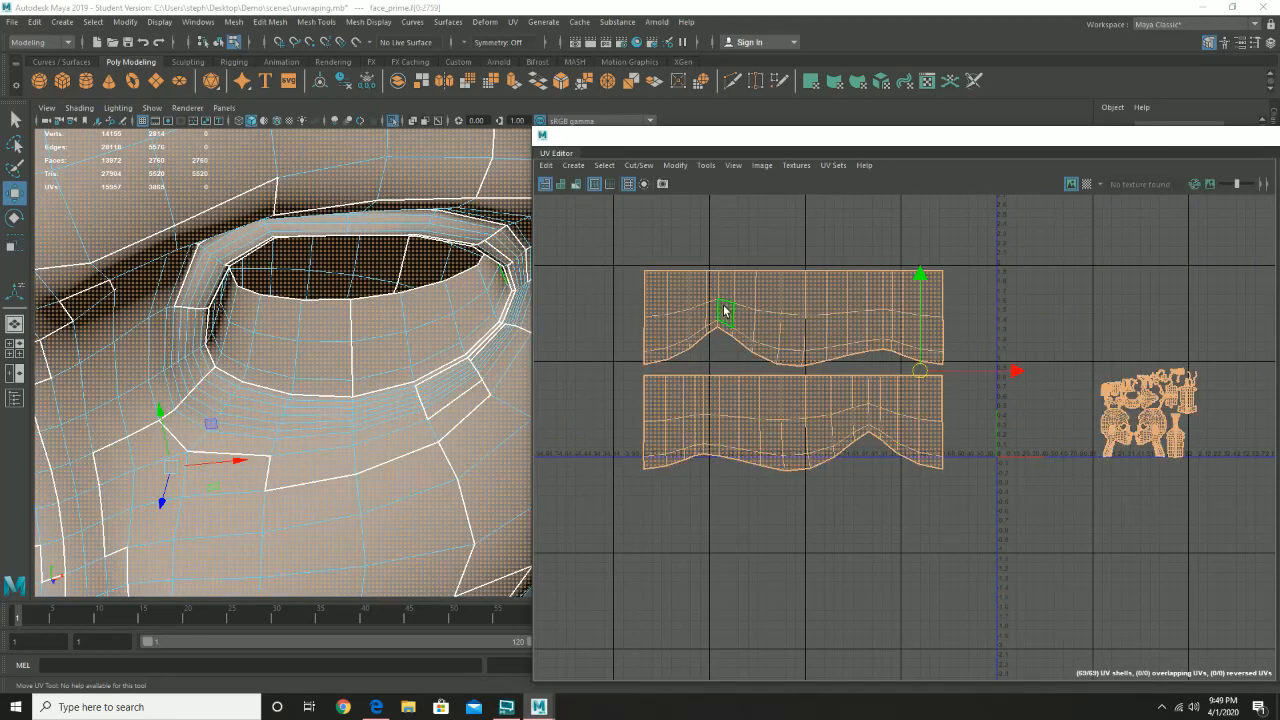
left_click_drag(592, 263, 1012, 546)
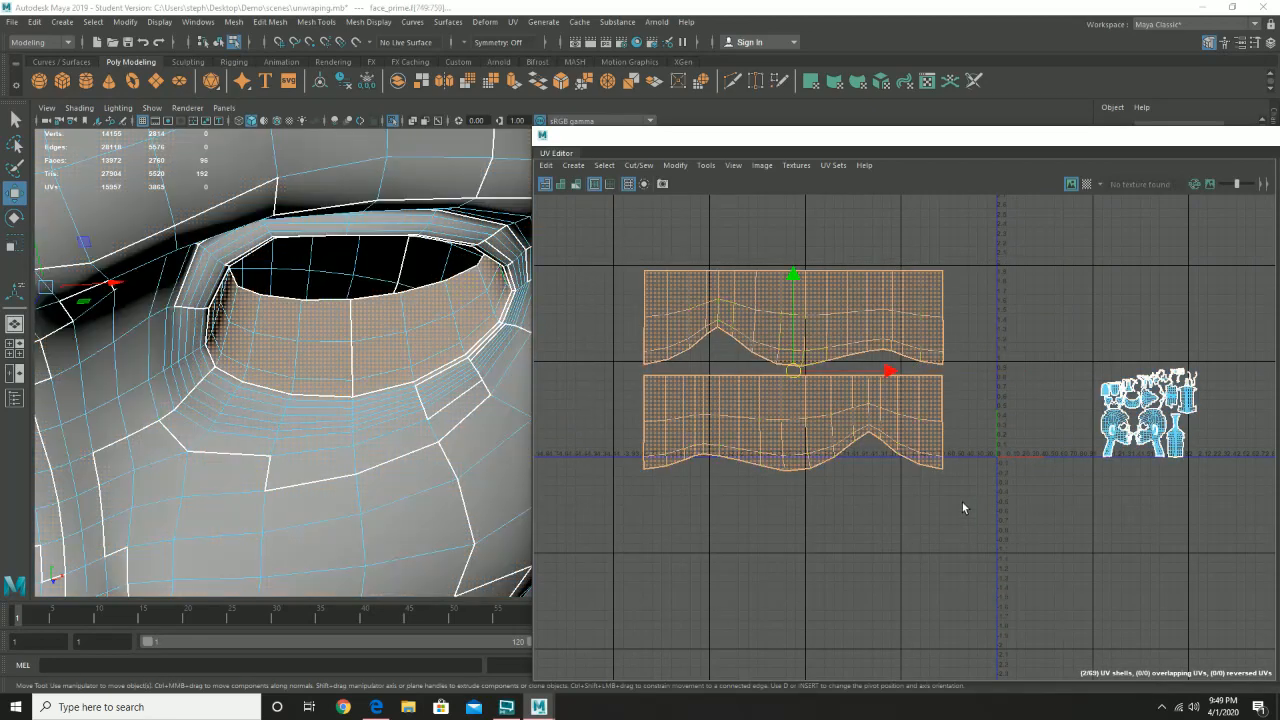
key("e")
key("r")
left_click_drag(792, 371, 724, 388)
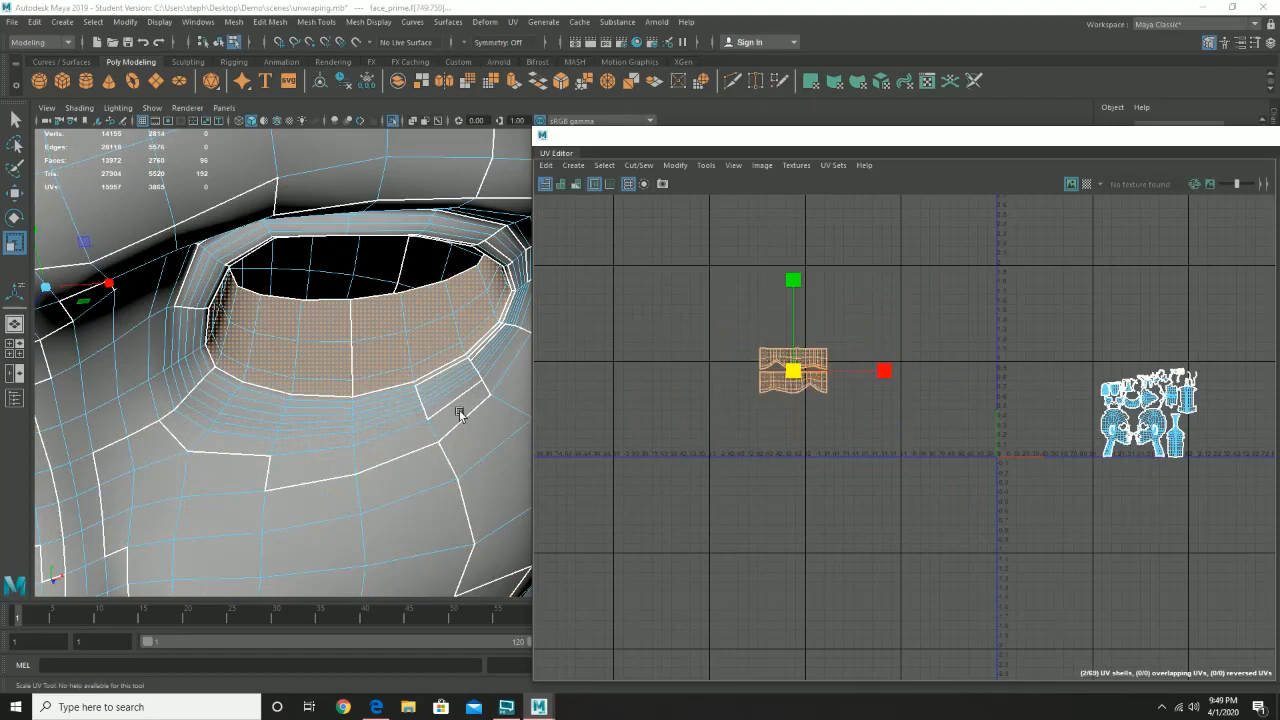
- Select the full loop of faces around the rear opening of the mouth interior, seen from inside the head
right_click_drag(460, 414, 351, 414, "alt")
left_click_drag(352, 445, 340, 380, "alt")
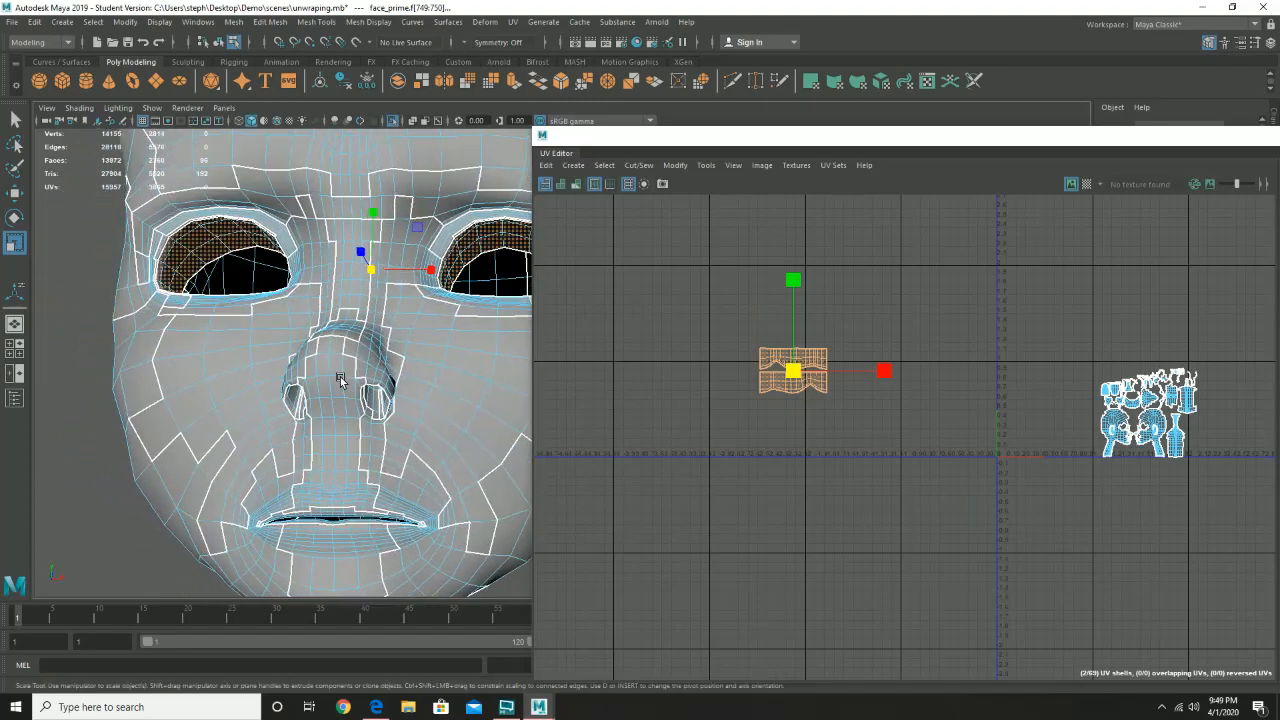
left_click_drag(347, 434, 290, 330, "alt")
left_click(305, 415)
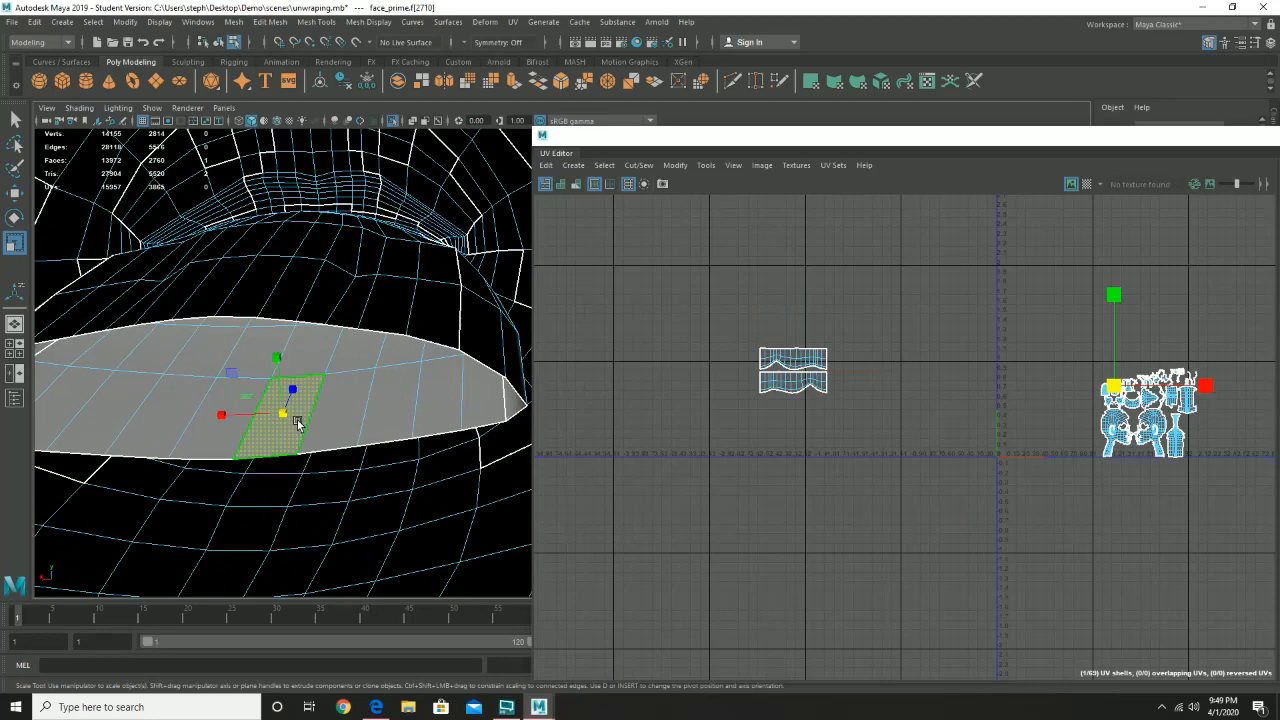
double_click(235, 430, "shift")
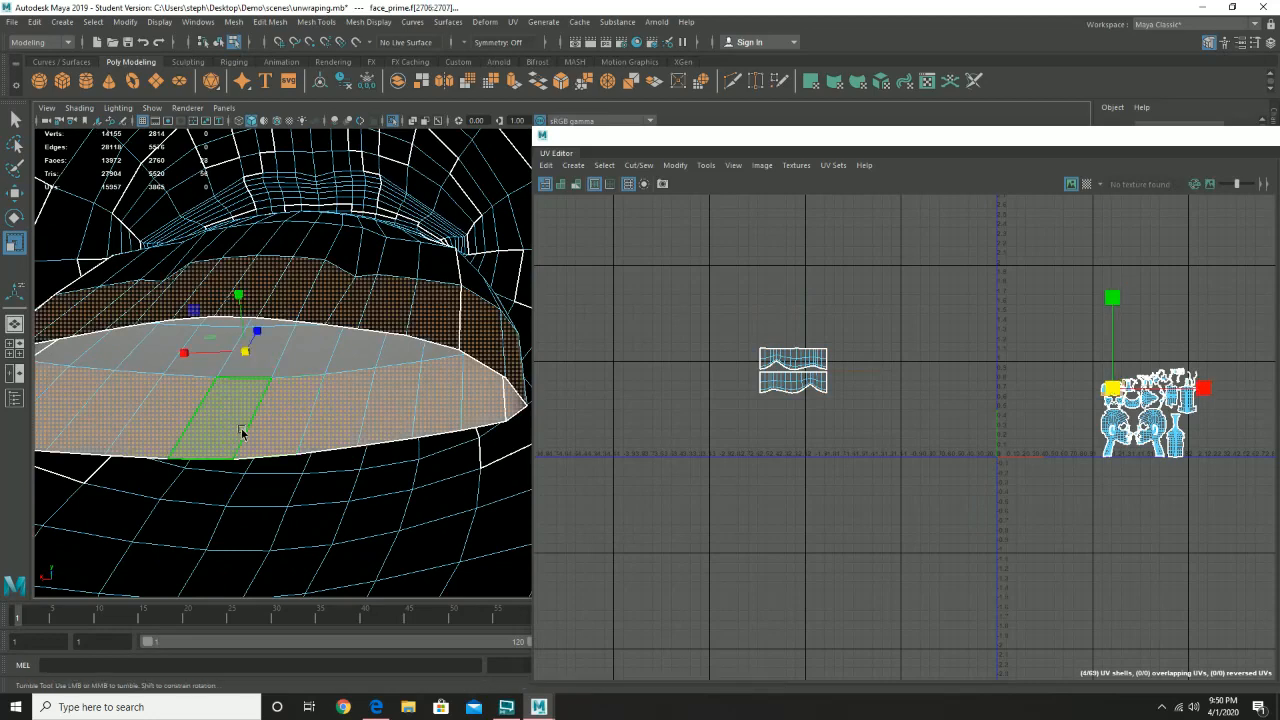
left_click_drag(243, 428, 518, 424, "alt")
left_click(348, 442)
double_click(295, 471, "shift")
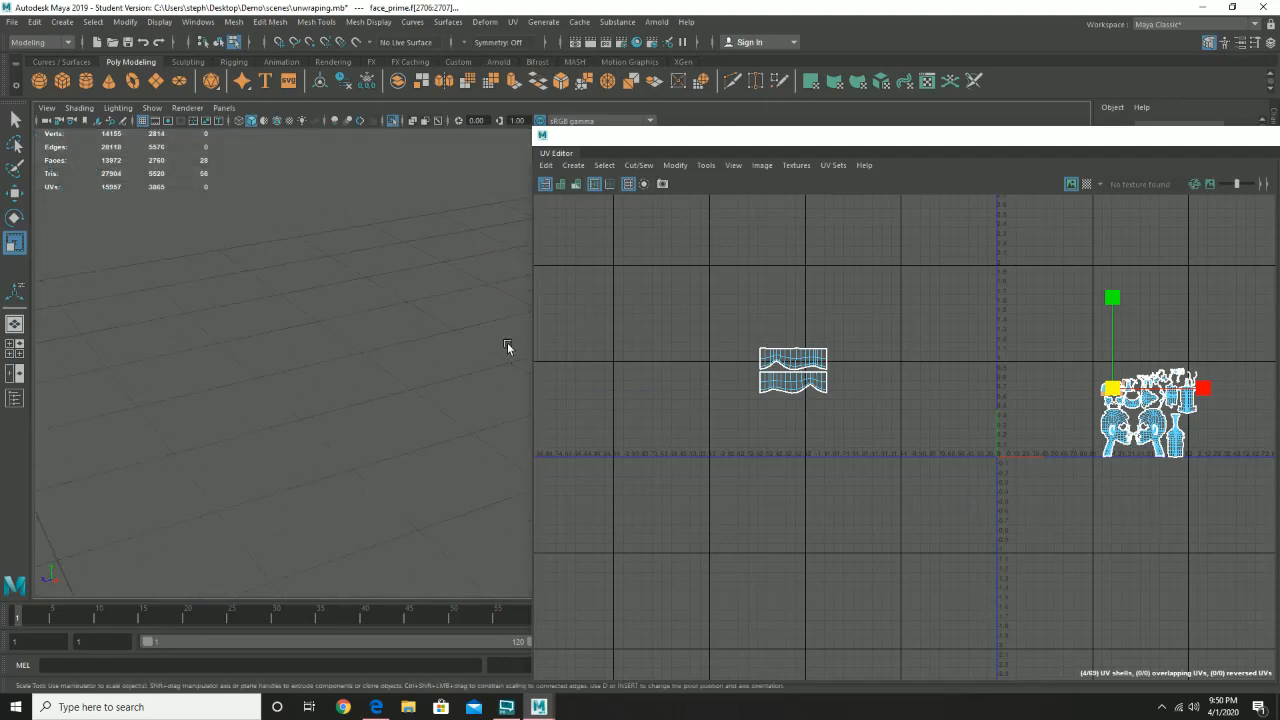
- Grow the face selection repeatedly from the rear of the mouth interior forward toward the lips
middle_click_drag(472, 346, 136, 398, "alt")
left_click_drag(138, 390, 172, 404, "alt")
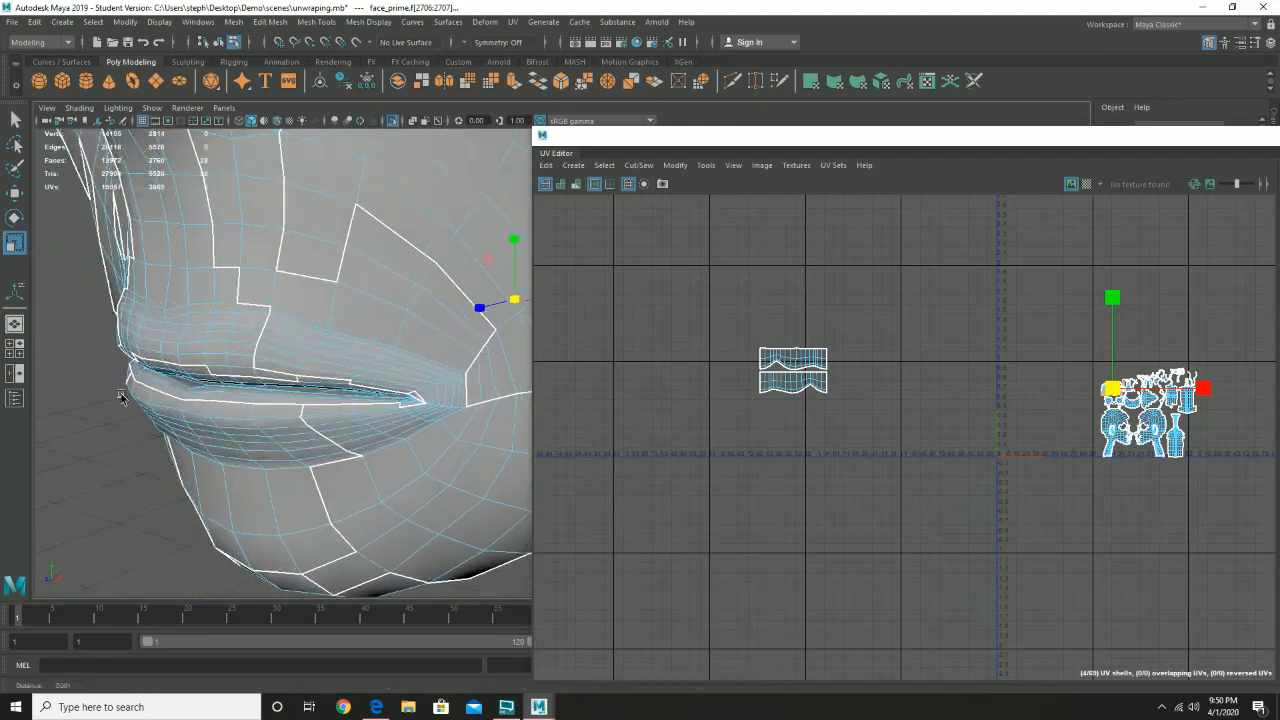
right_click_drag(128, 396, 111, 418, "alt")
left_click_drag(111, 421, 195, 411, "alt")
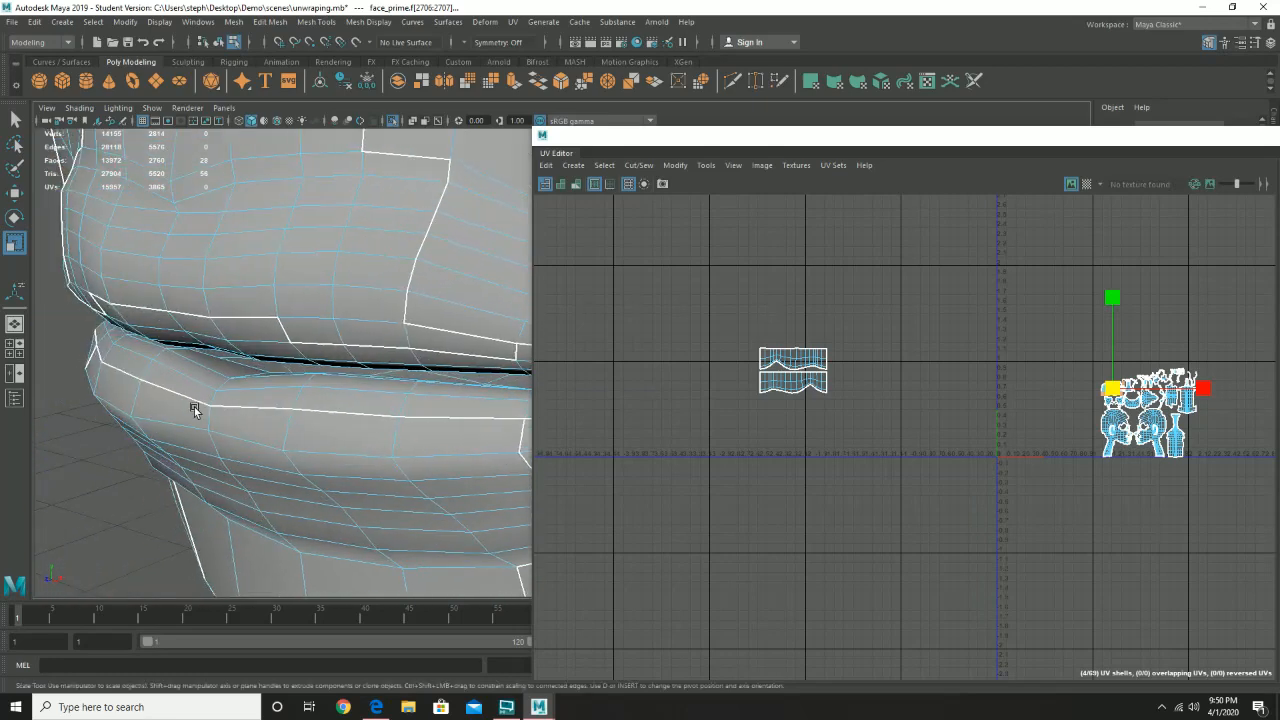
key("greater")
key("greater")
key("greater")
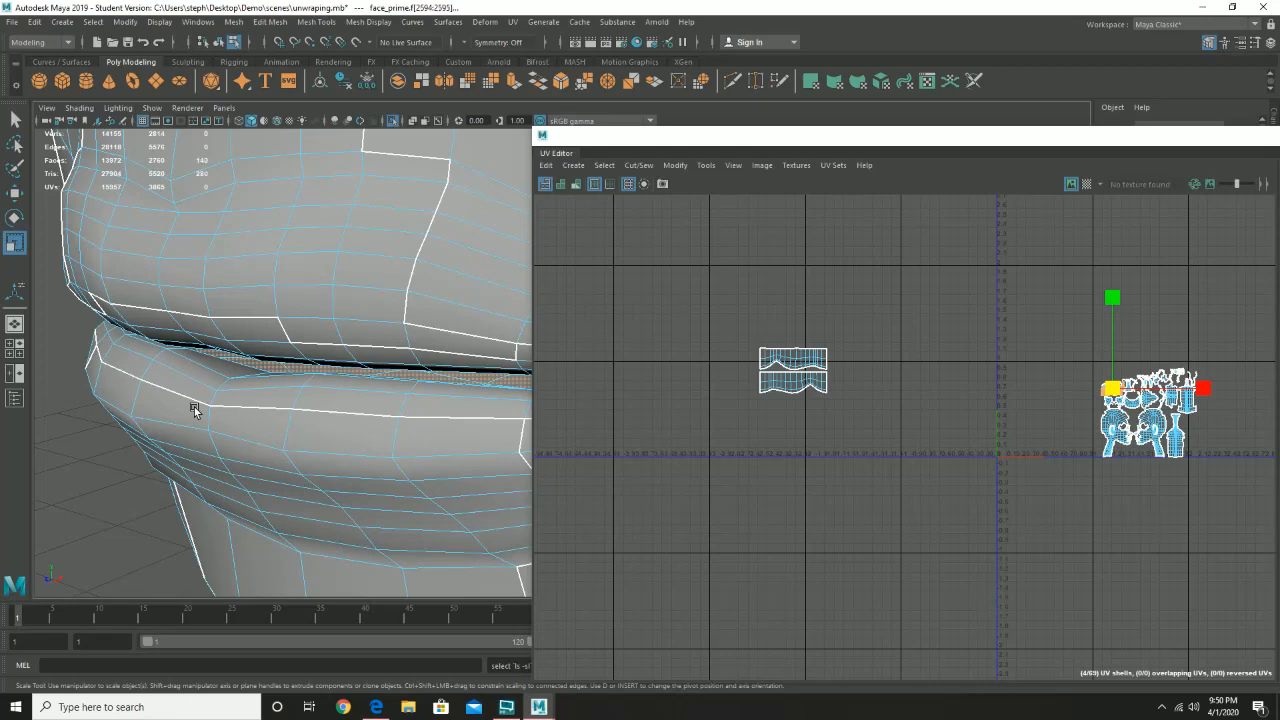
key("greater")
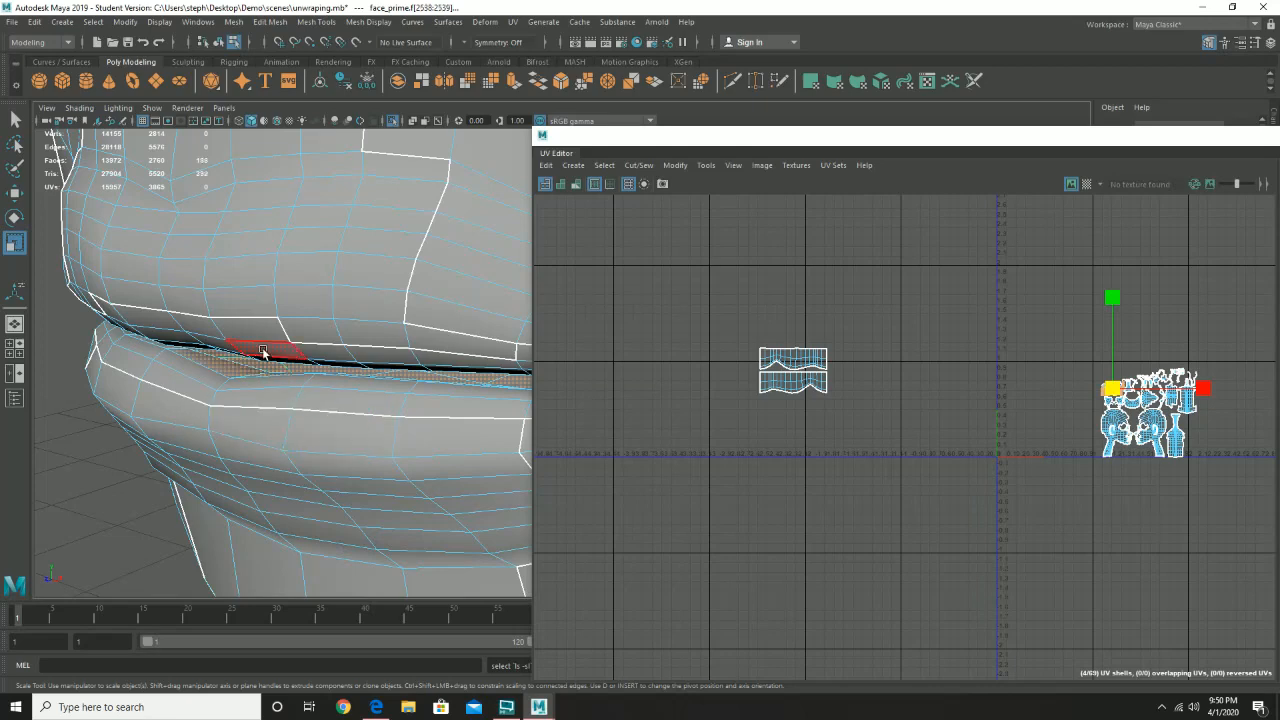
left_click_drag(262, 352, 171, 383, "alt")
left_click_drag(110, 394, 185, 401, "alt")
mouse_move(315, 441)
left_mouse_down("alt")
mouse_move(303, 437)
mouse_move(351, 374)
mouse_move(251, 429)
mouse_move(292, 443)
left_mouse_up("alt")
mouse_move(421, 464)
left_mouse_down("alt")
mouse_move(383, 463)
mouse_move(403, 464)
mouse_move(314, 529)
mouse_move(343, 498)
mouse_move(320, 480)
mouse_move(374, 443)
mouse_move(360, 480)
left_mouse_up("alt")
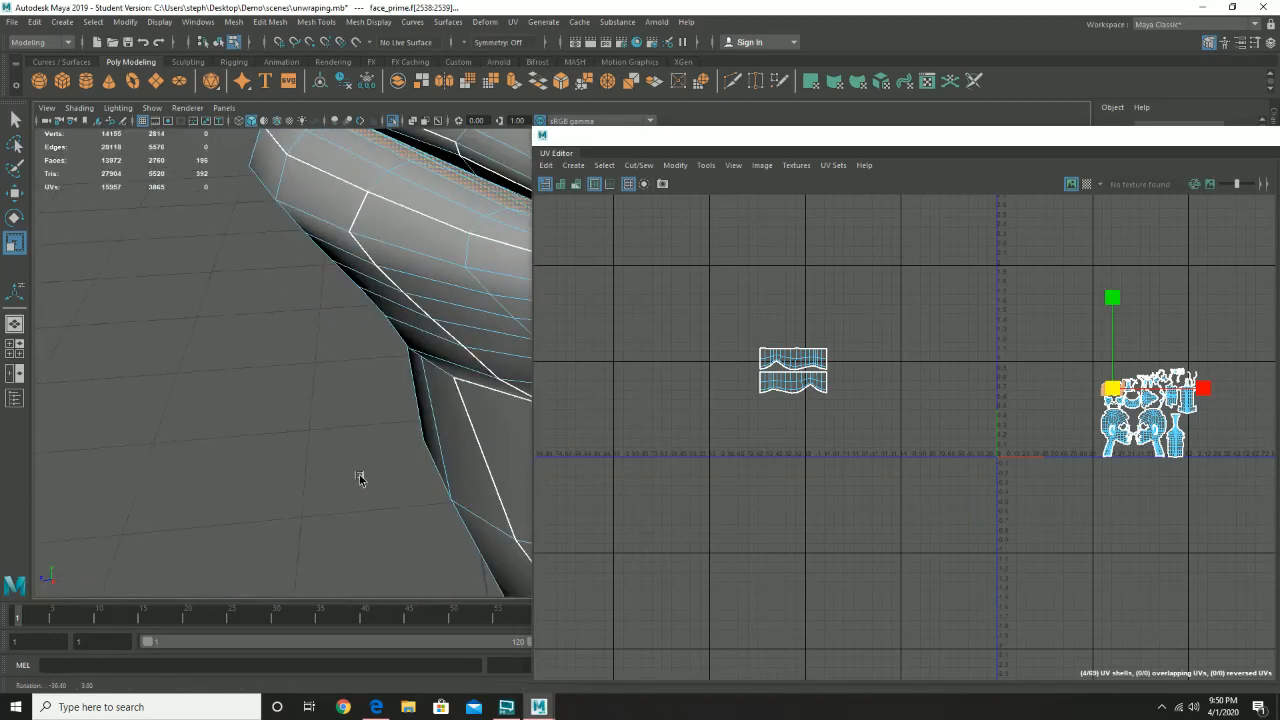
- Apply a planar UV projection from the Y axis, fitted to the bounding box, to the selected faces inside the mouth
left_click_drag(363, 423, 382, 389, "alt")
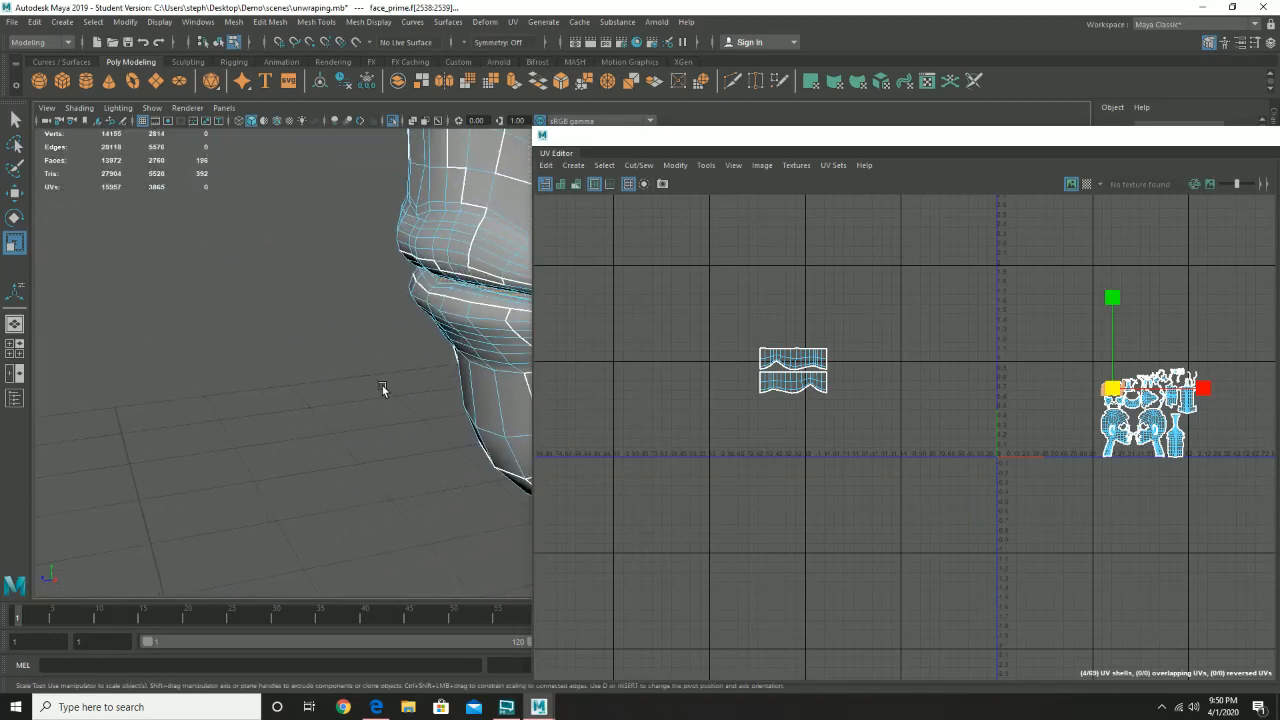
right_click_drag(382, 389, 243, 423, "alt")
left_click_drag(269, 434, 318, 430, "alt")
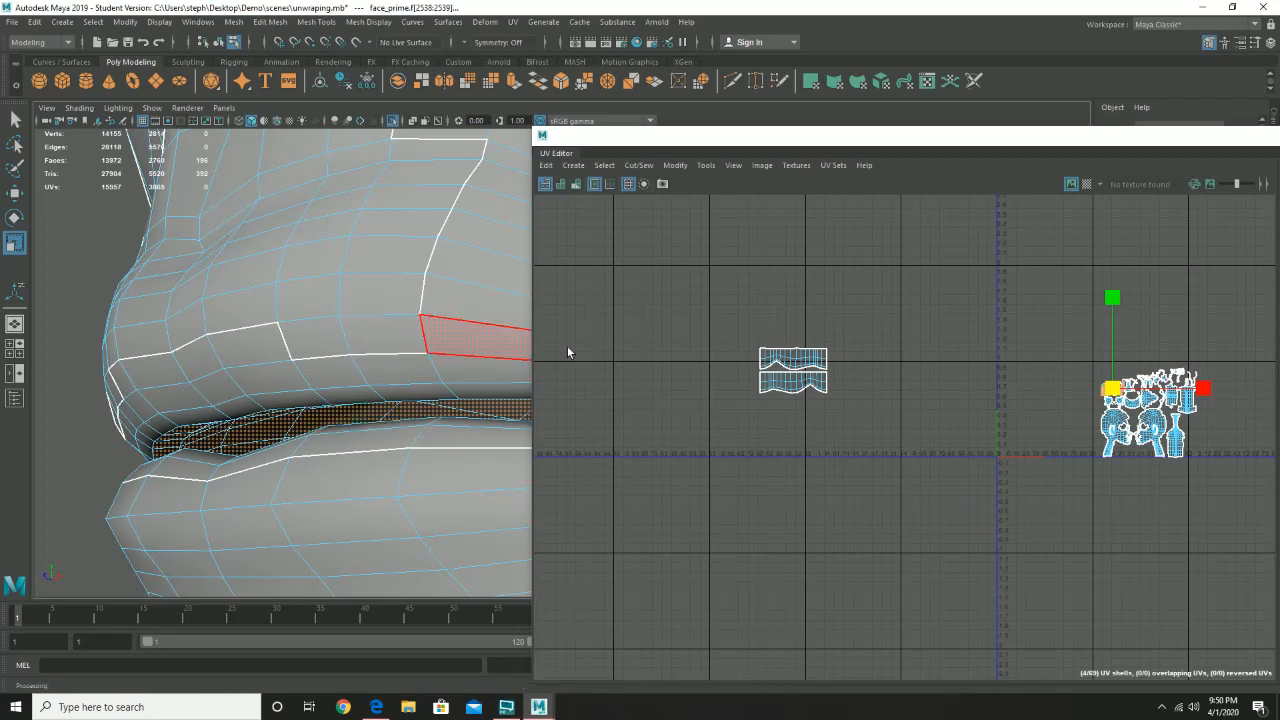
left_click_drag(293, 381, 239, 397, "alt")
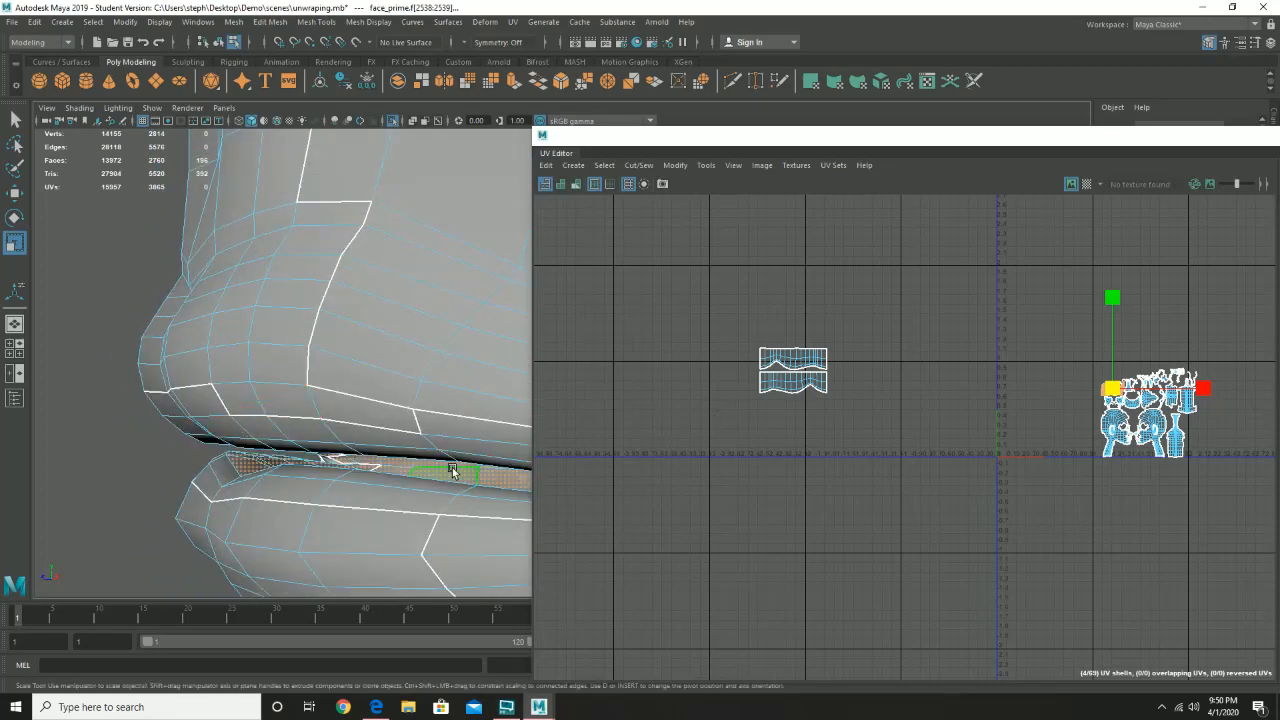
left_click(513, 22)
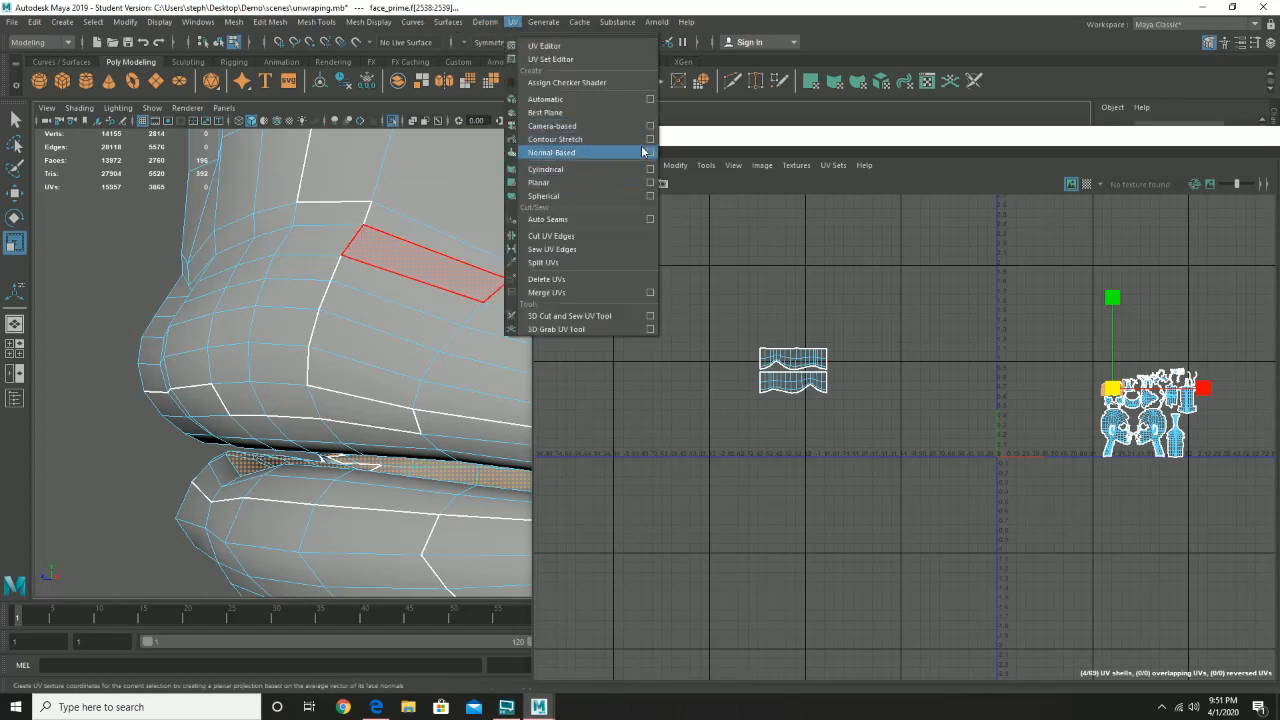
left_click(651, 183)
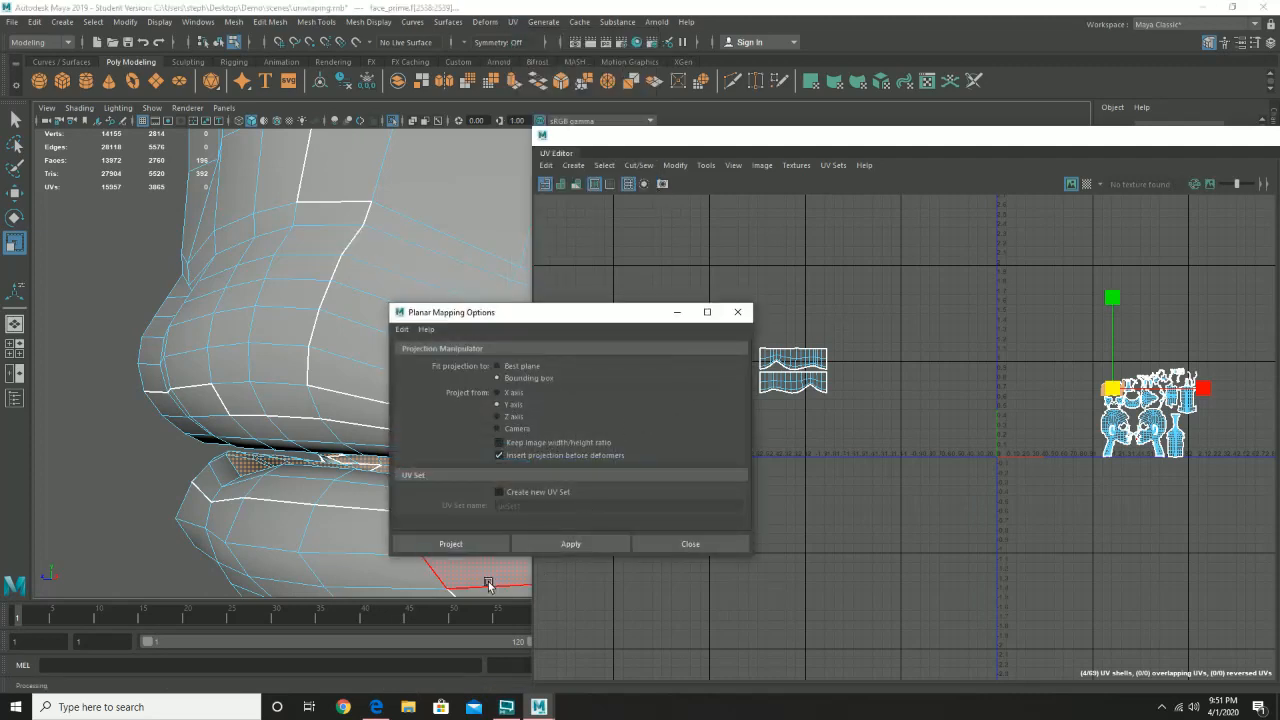
left_click(594, 543)
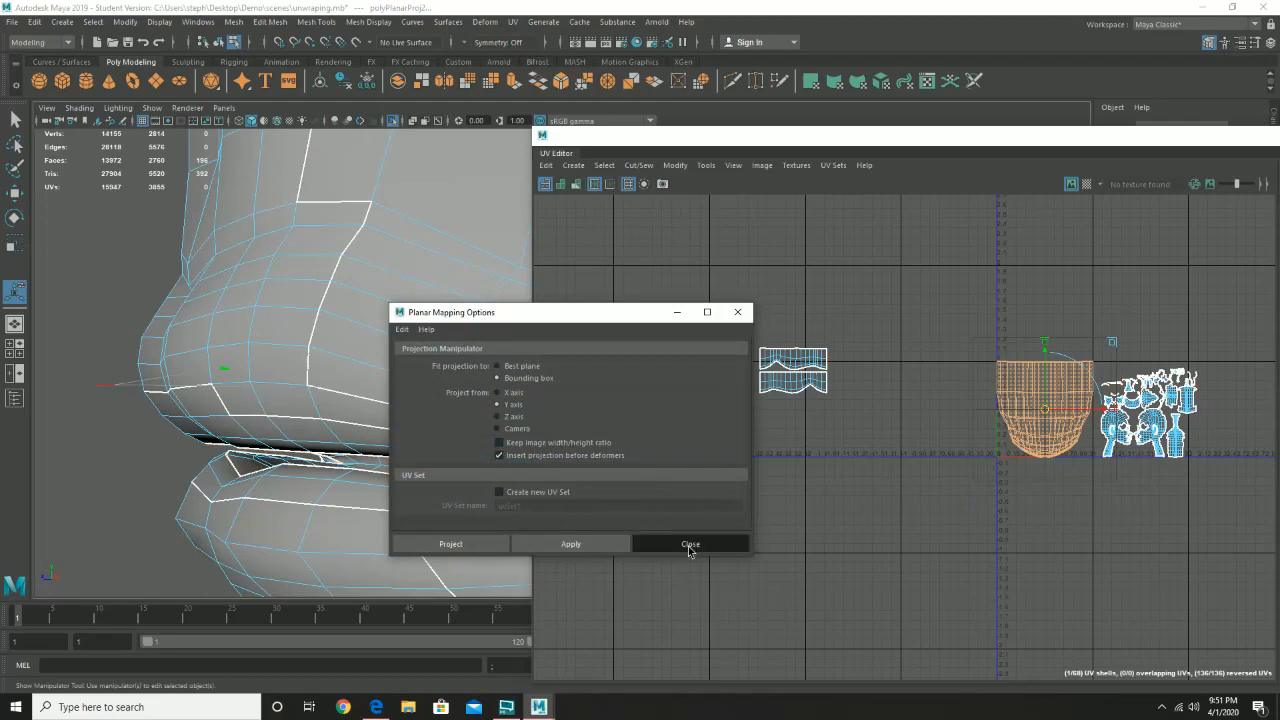
left_click(690, 543)
- Select the line of edges down the middle of the mouth interior and cut the UVs along it
middle_click_drag(966, 443, 823, 430, "alt")
left_click_drag(500, 440, 409, 373, "alt")
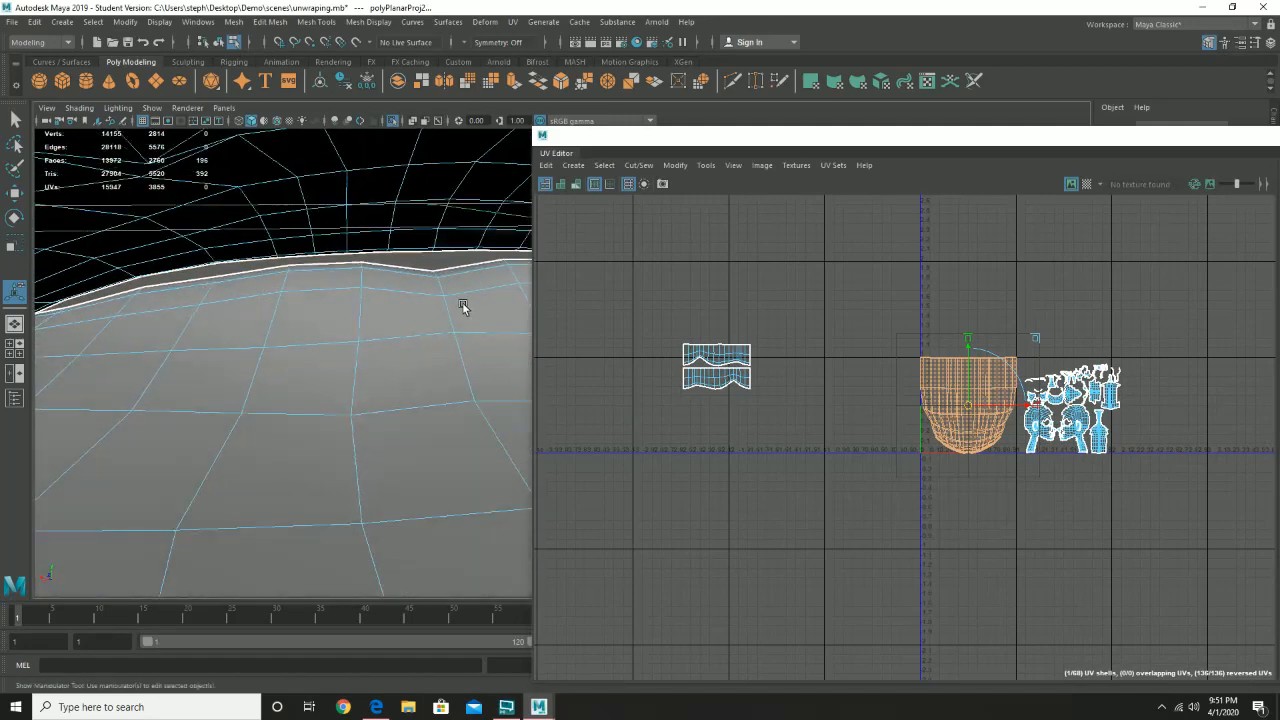
right_click_drag(463, 303, 456, 270)
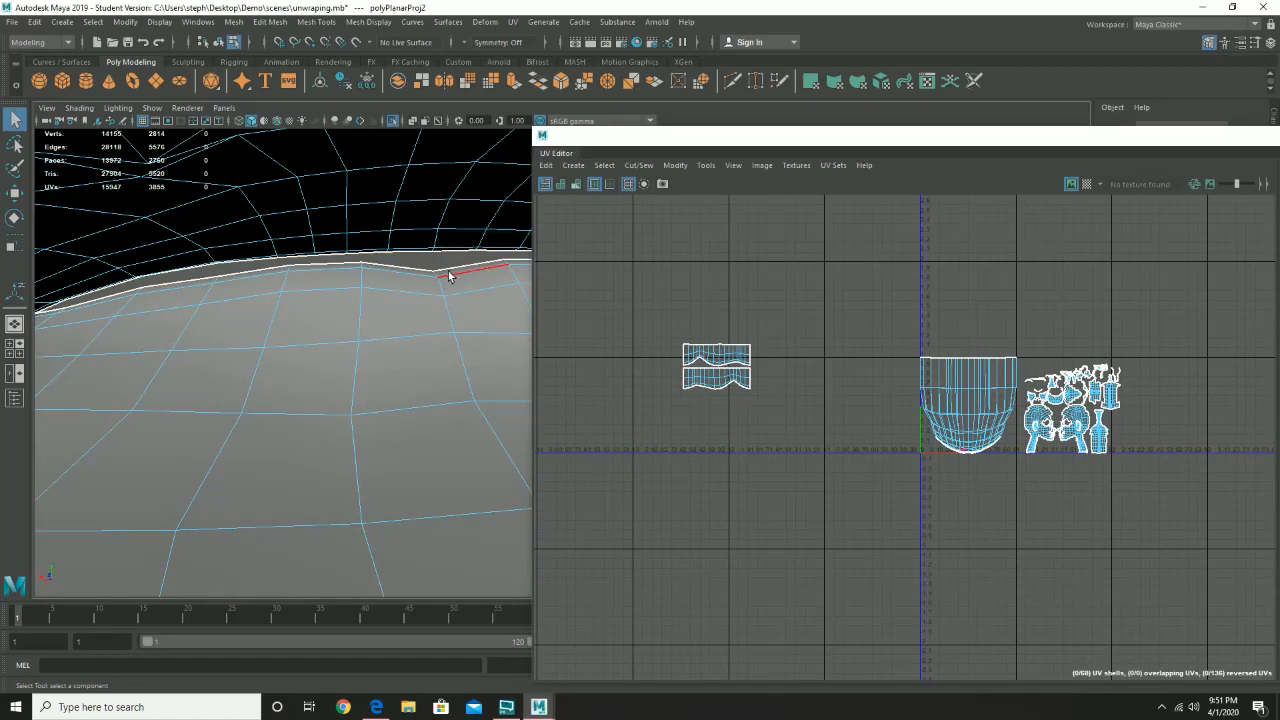
left_click(439, 286)
middle_click_drag(463, 334, 420, 334, "alt")
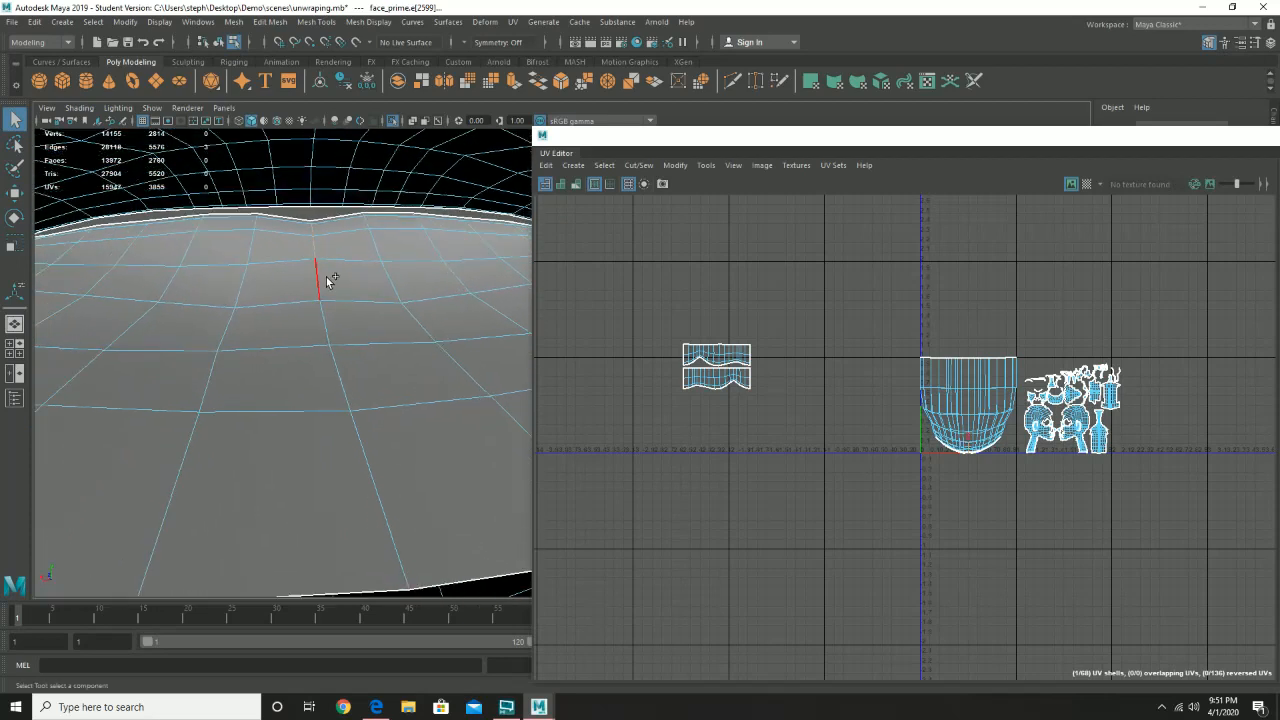
mouse_move(330, 280)
left_mouse_down()
mouse_move(323, 317)
mouse_move(362, 436)
left_mouse_up()
scroll(910, 370, "up", 5)
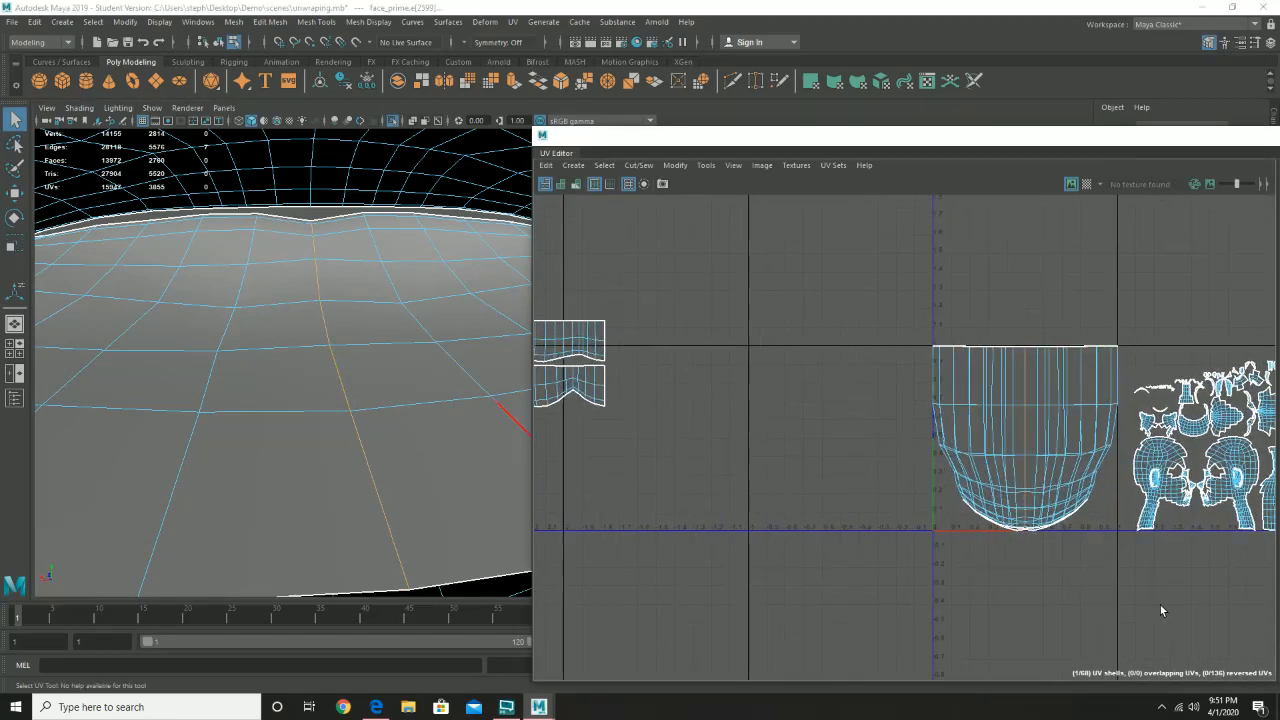
right_click(1030, 388, "shift")
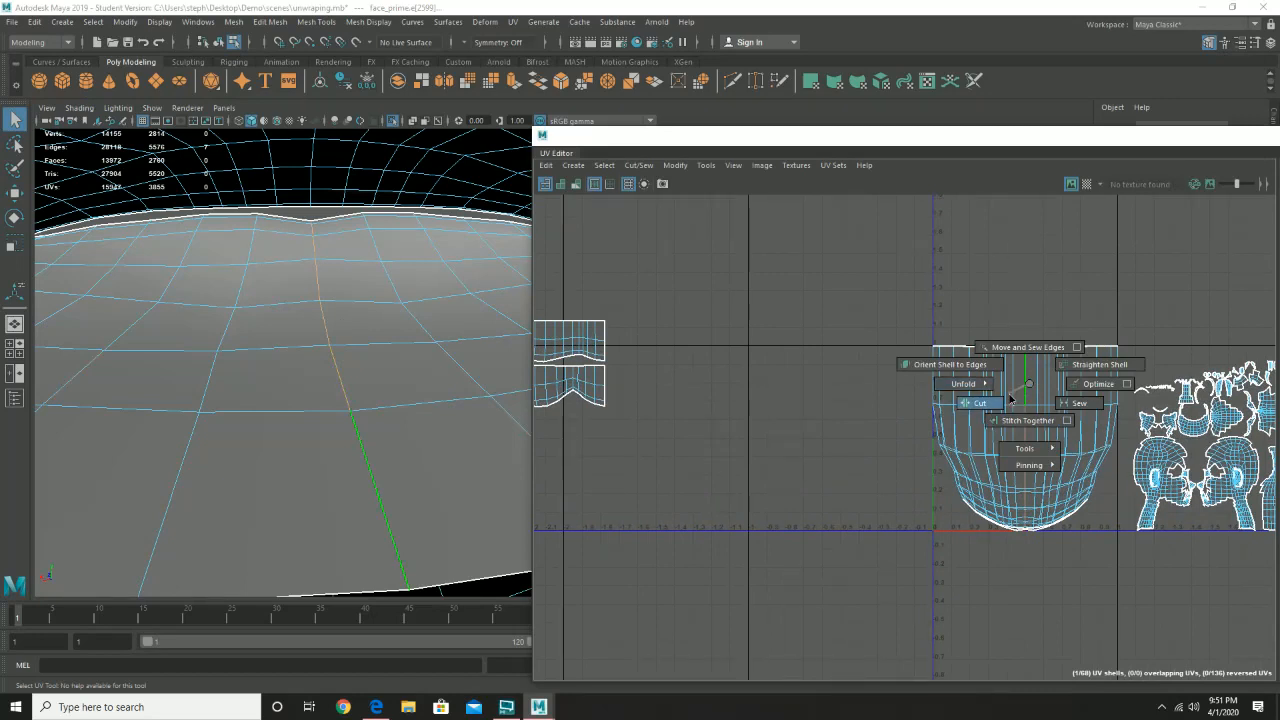
right_click_drag(996, 403, 995, 403, "shift")
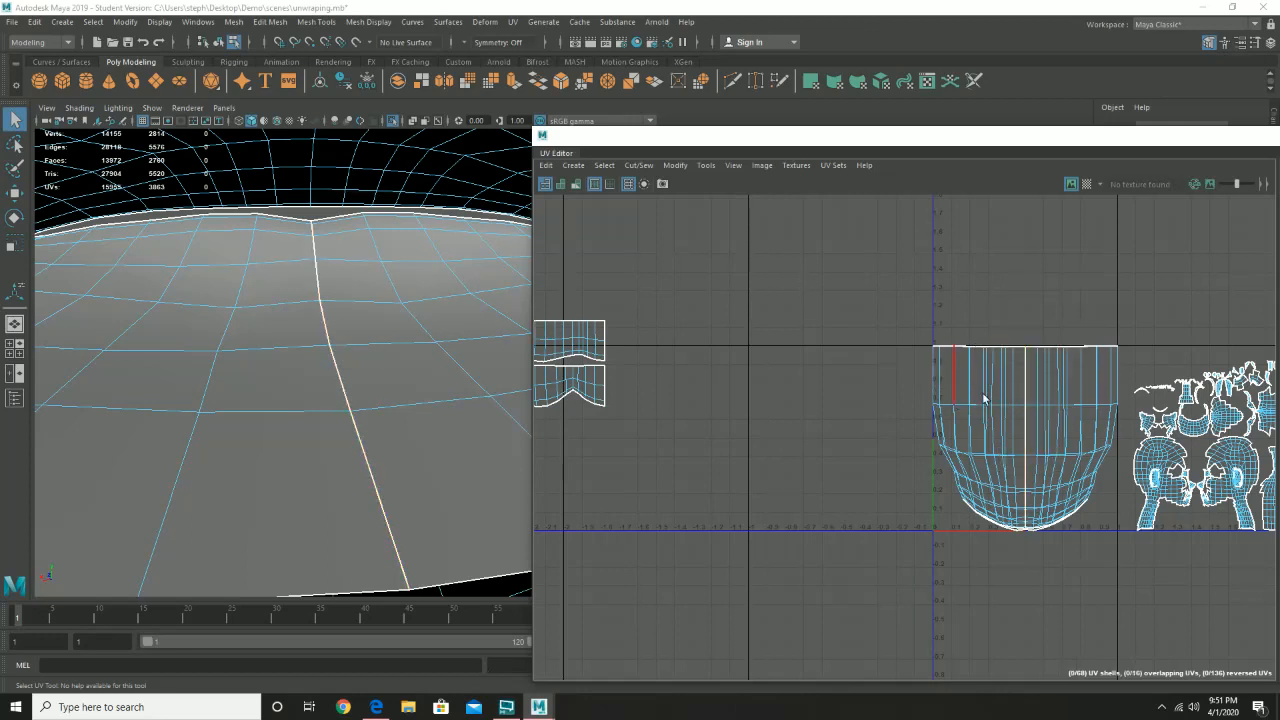
- Unfold all UVs of the mouth interior shell with the Legacy method, constrained first to Horizontal and then to Vertical
right_click_drag(1021, 385, 1066, 386)
double_click(1027, 411)
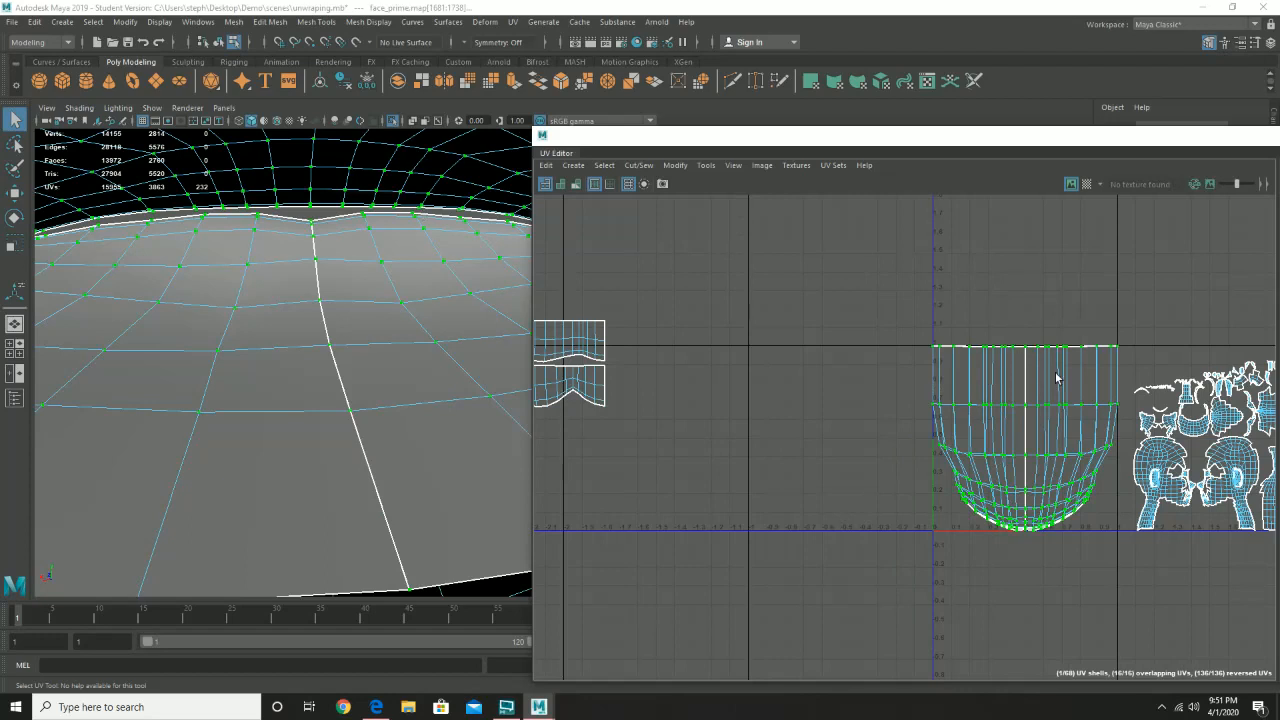
right_click(1026, 376, "shift")
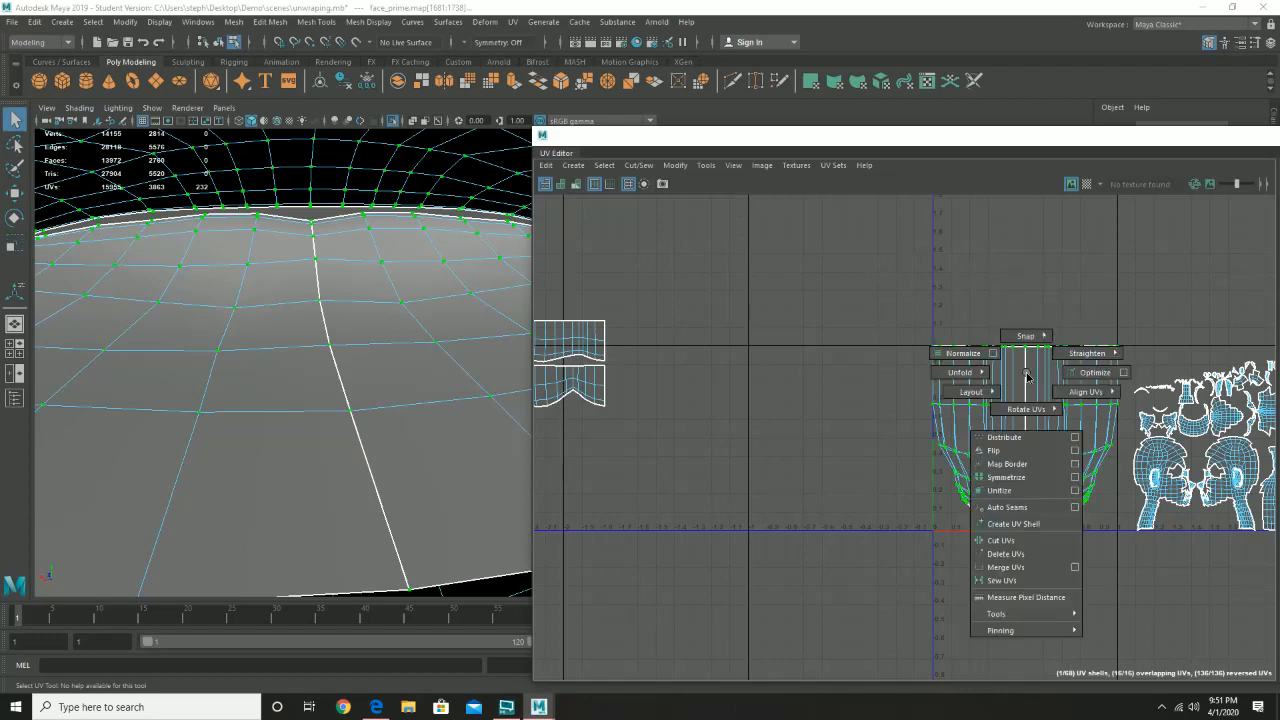
right_click_drag(1026, 373, 945, 373, "shift")
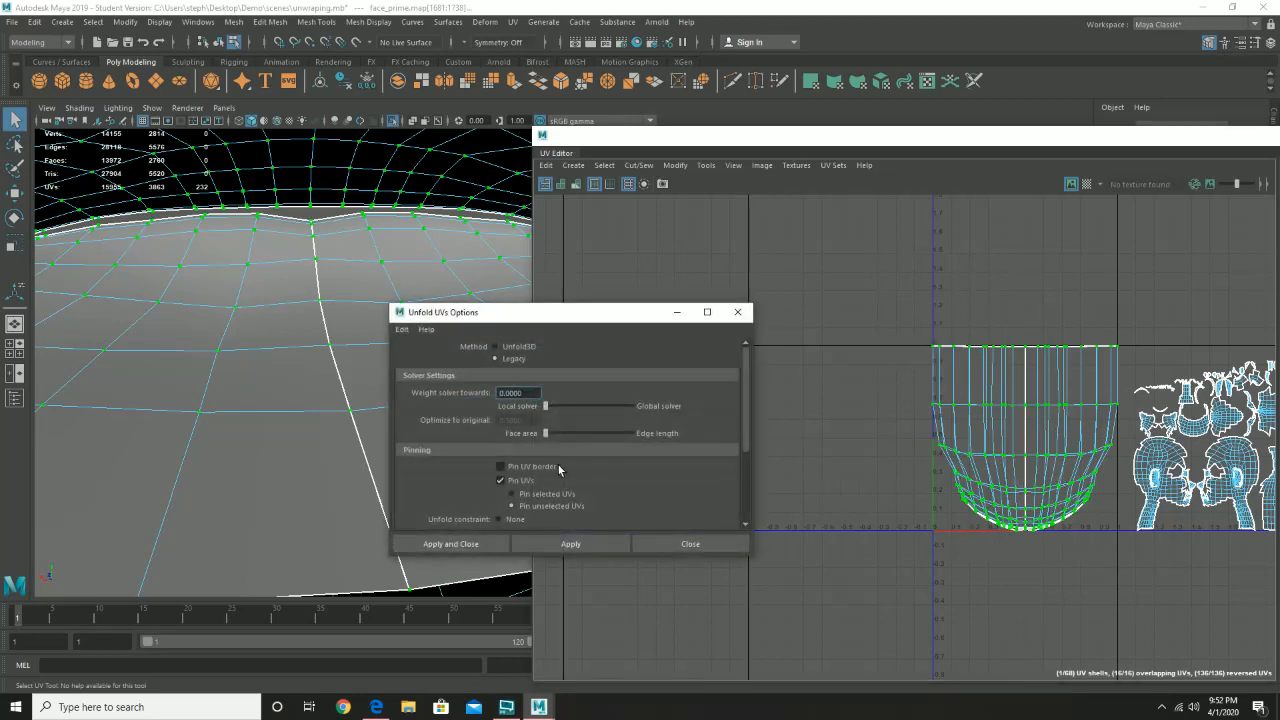
scroll(560, 508, "down", 3)
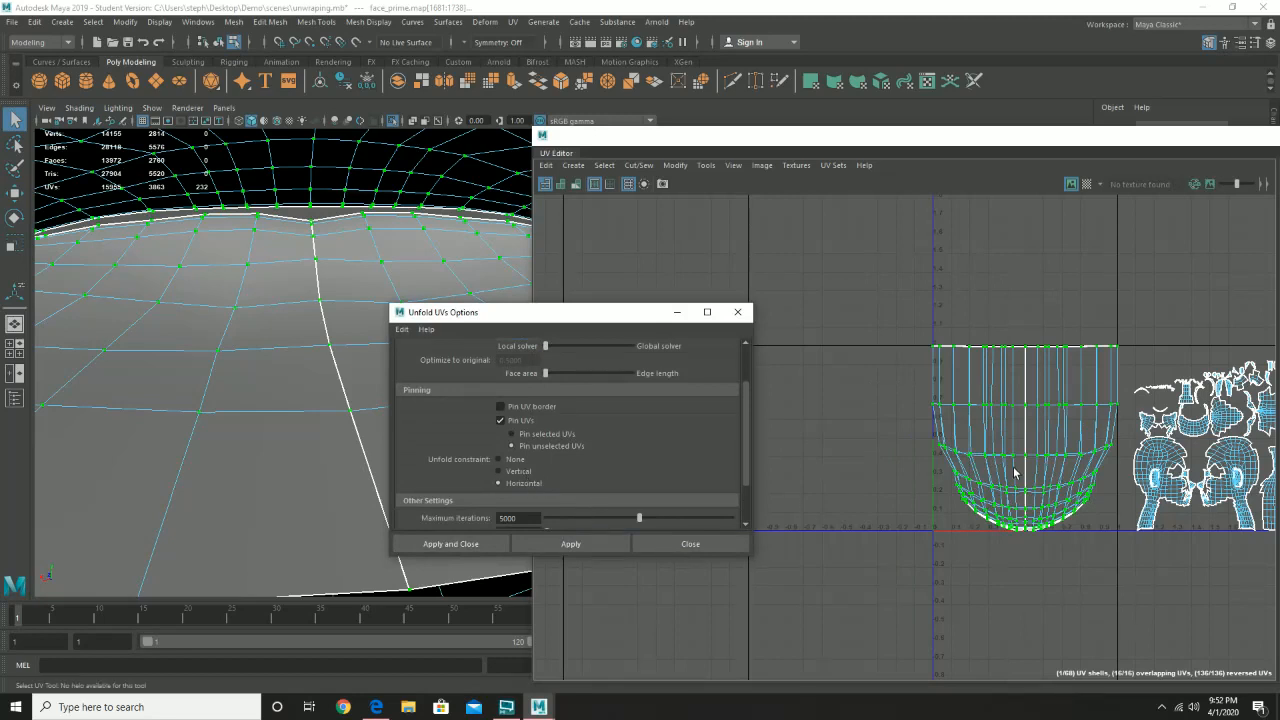
left_click(567, 549)
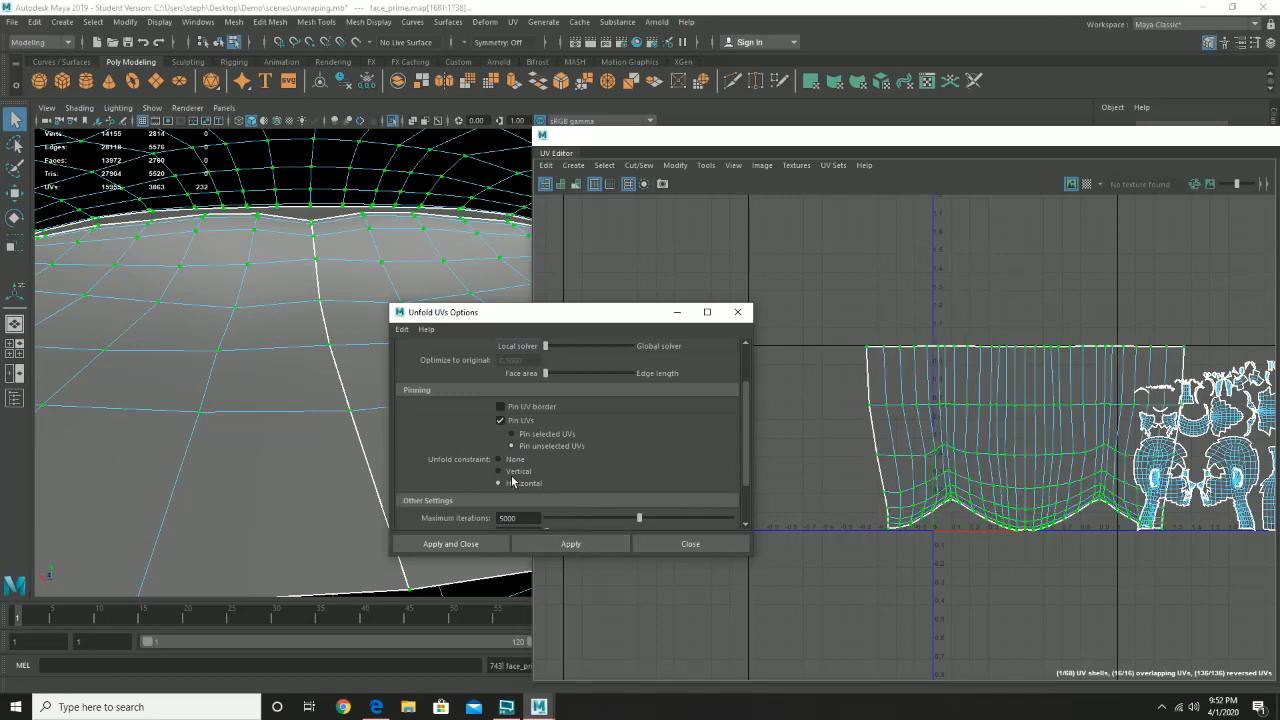
left_click(592, 545)
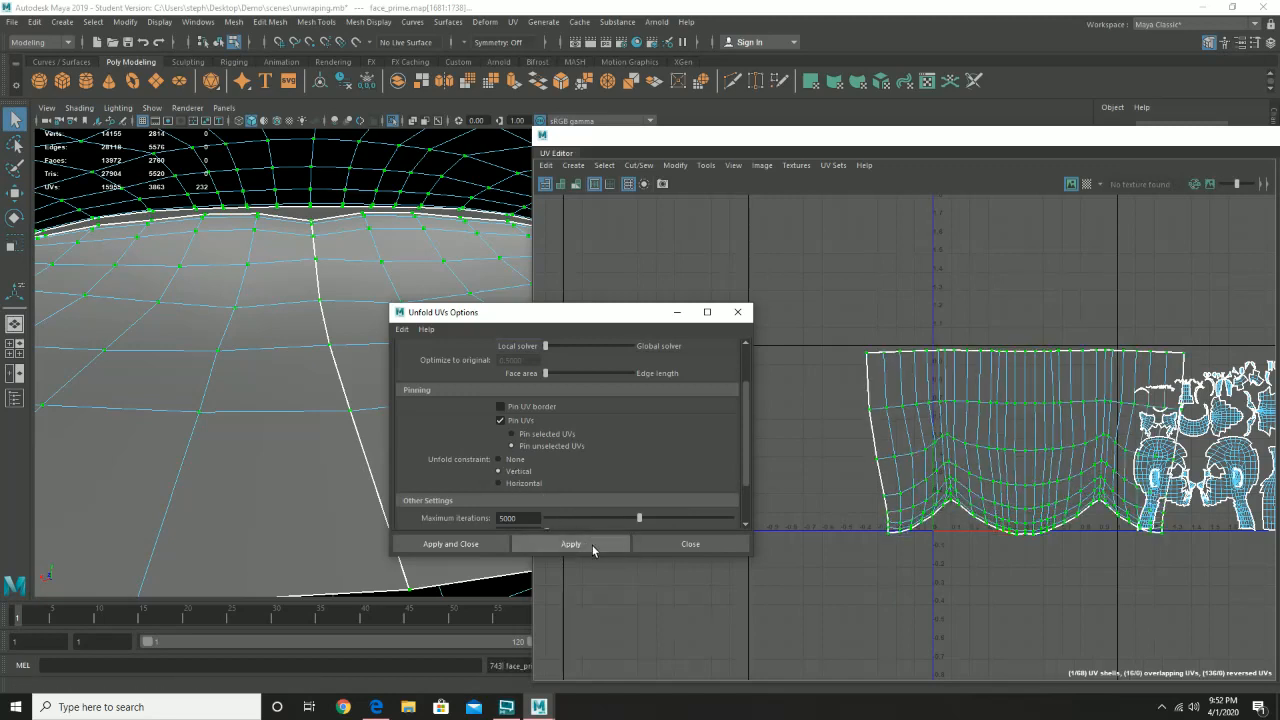
left_click(688, 545)
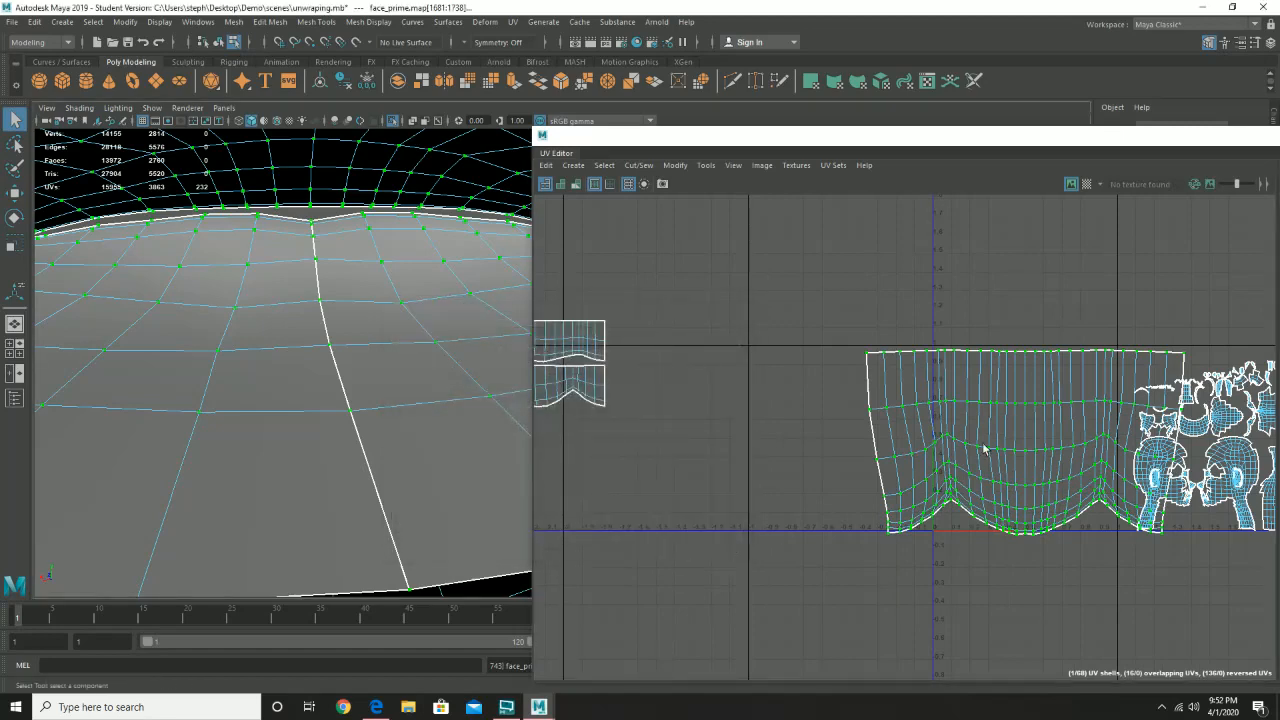
- Move the unfolded mouth shell below the two separate rectangular shells and scale it down to about their width
key("w")
scroll(1040, 448, "down", 3)
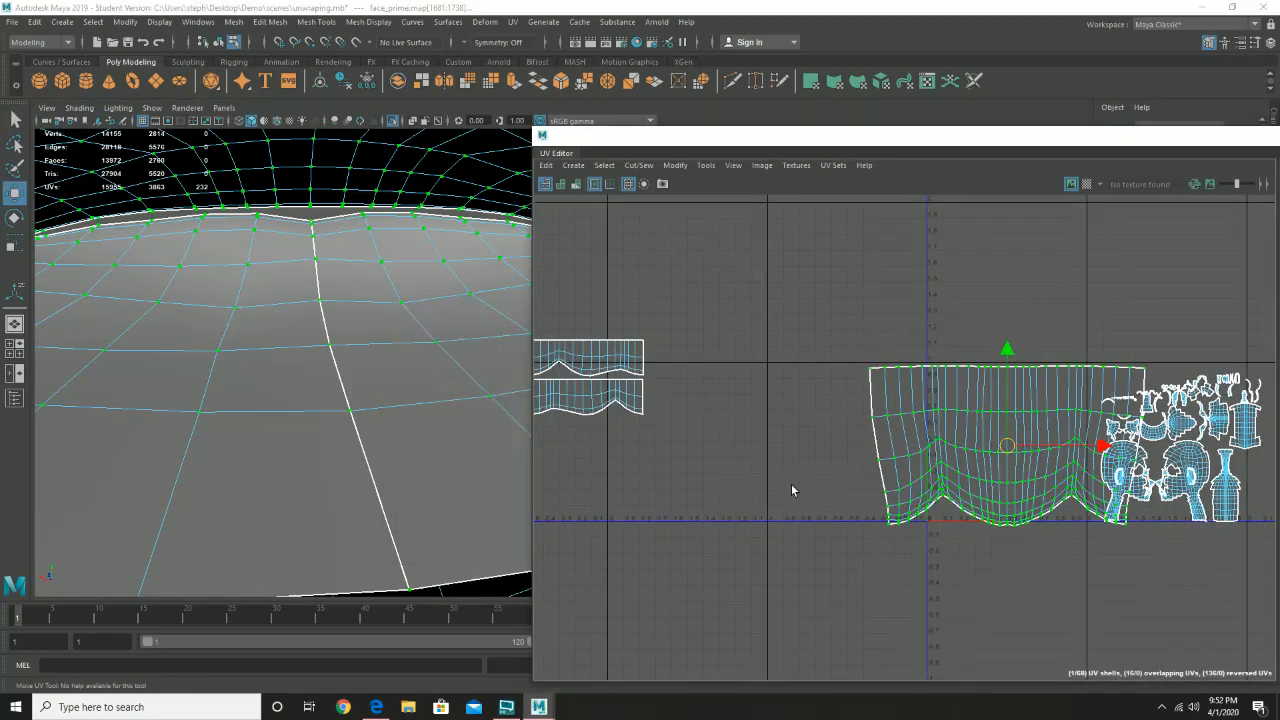
left_click_drag(1042, 451, 703, 459)
key("e")
key("r")
key("w")
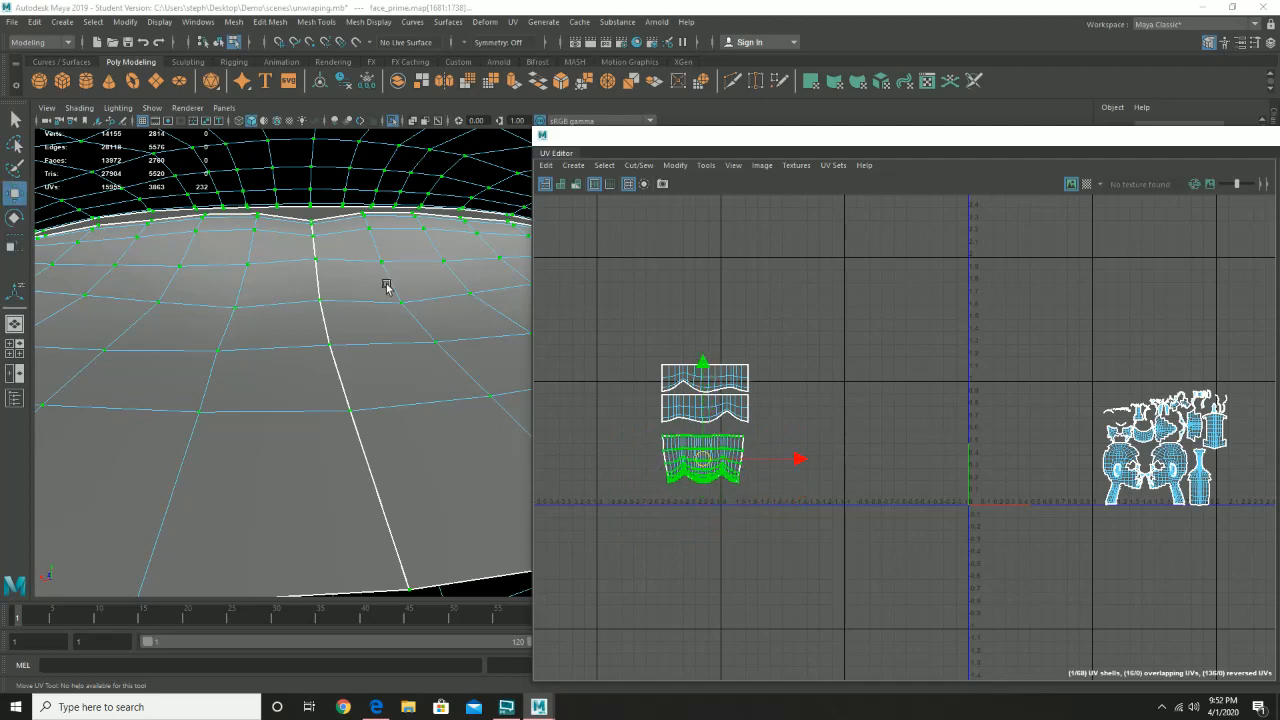
- Switch to face selection and select a loop of faces inside one nostril
left_click_drag(387, 287, 580, 285, "alt")
left_click_drag(493, 279, 323, 357, "alt")
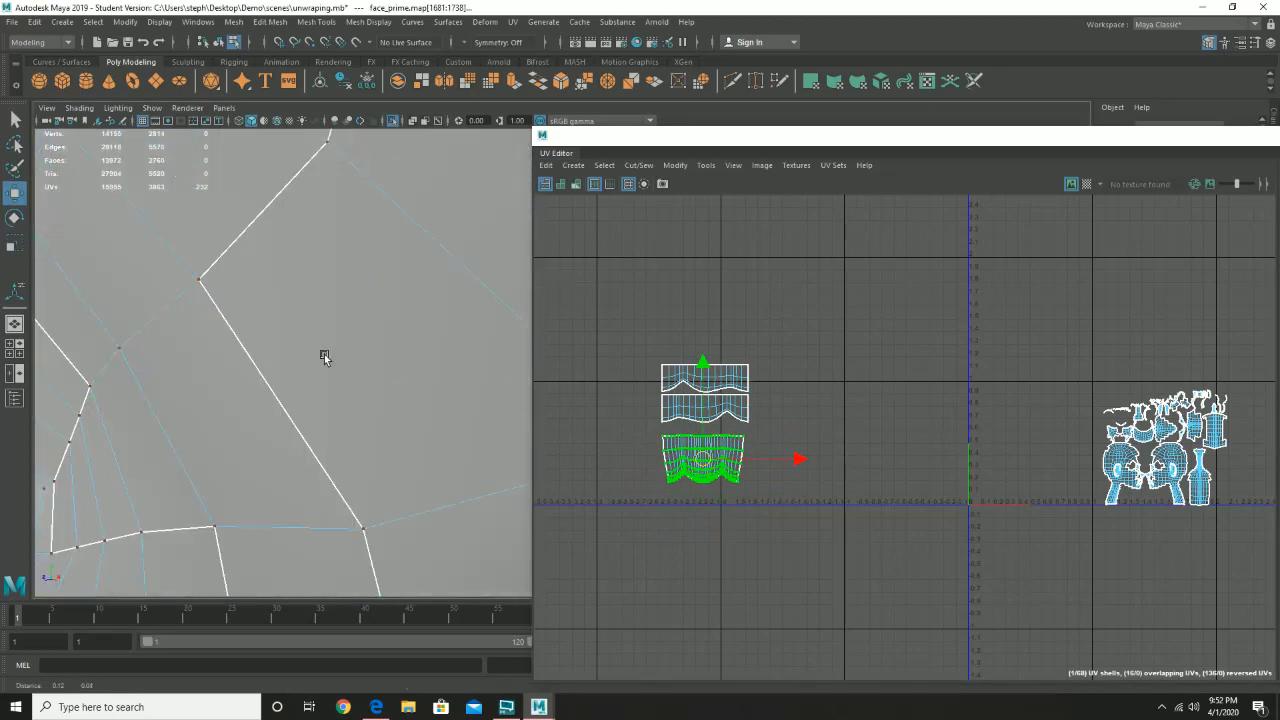
right_click_drag(503, 278, 383, 317, "alt")
left_click_drag(383, 317, 467, 312, "alt")
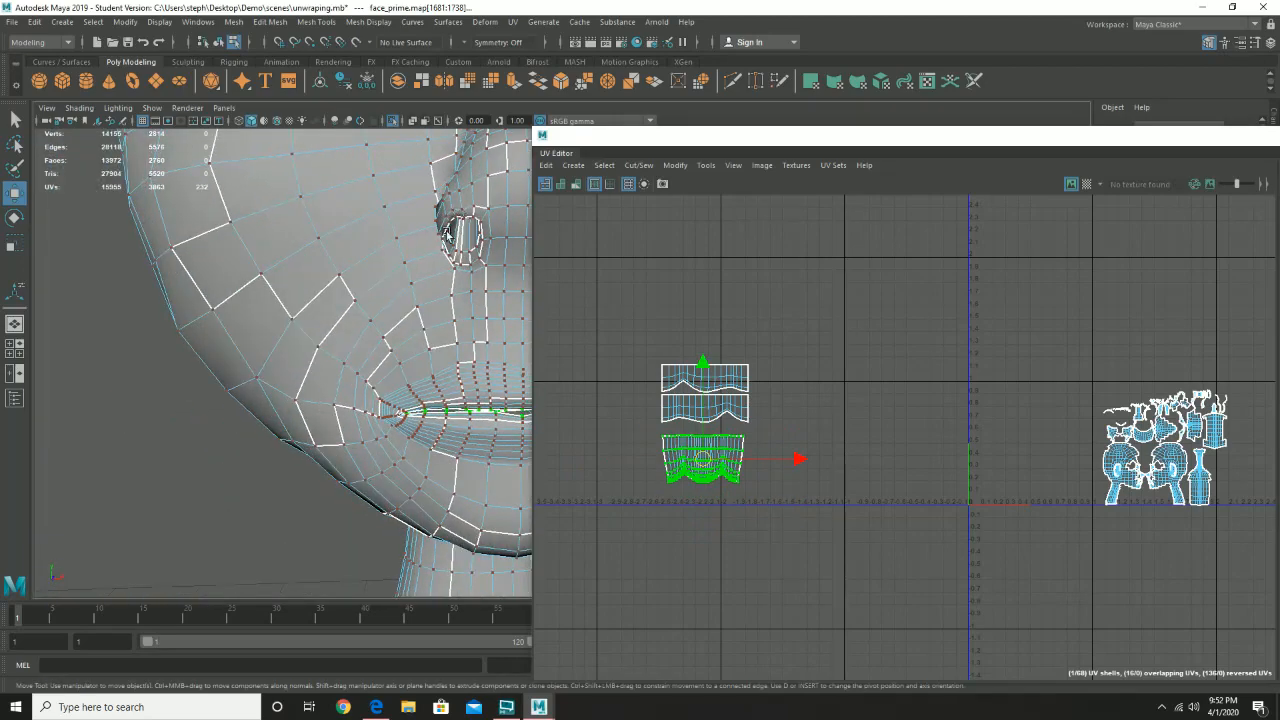
middle_click_drag(448, 235, 401, 358, "alt")
mouse_move(401, 358)
left_mouse_down("alt")
mouse_move(424, 321)
mouse_move(428, 218)
mouse_move(415, 285)
mouse_move(446, 352)
mouse_move(430, 350)
mouse_move(406, 380)
left_mouse_up("alt")
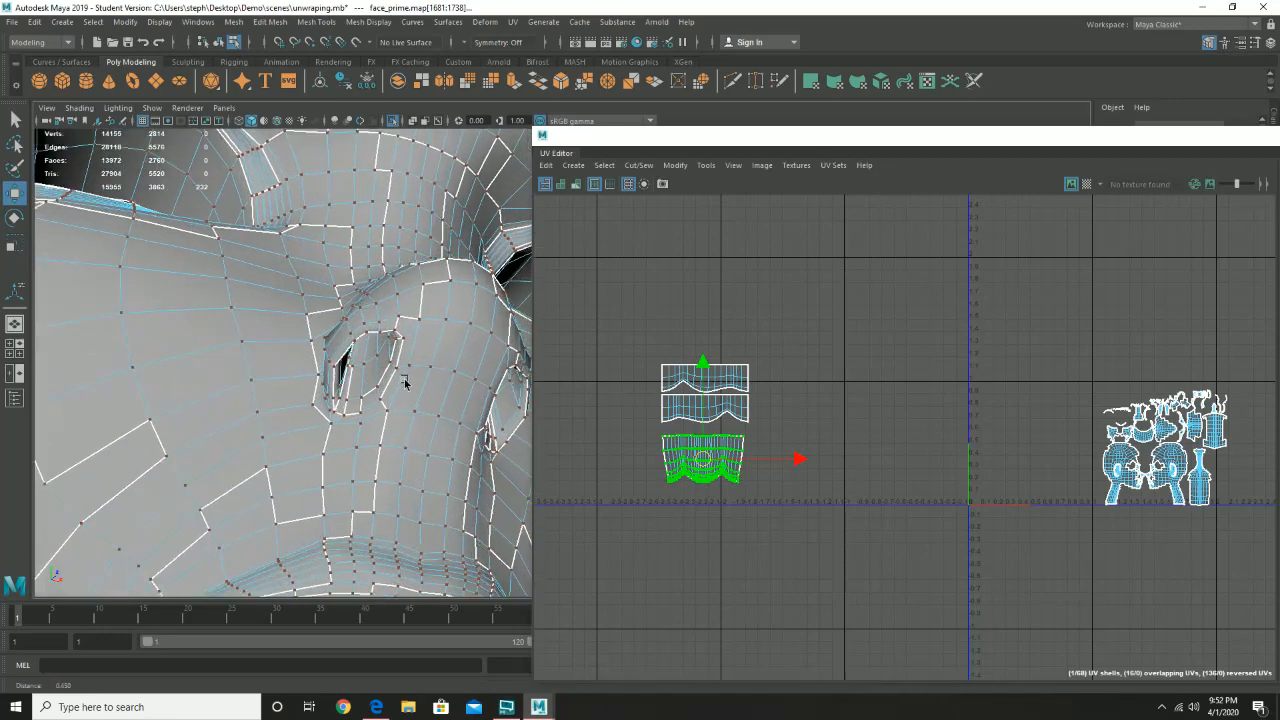
right_click_drag(406, 380, 348, 389, "alt")
left_click_drag(348, 389, 384, 385, "alt")
scroll(382, 381, "down", 2)
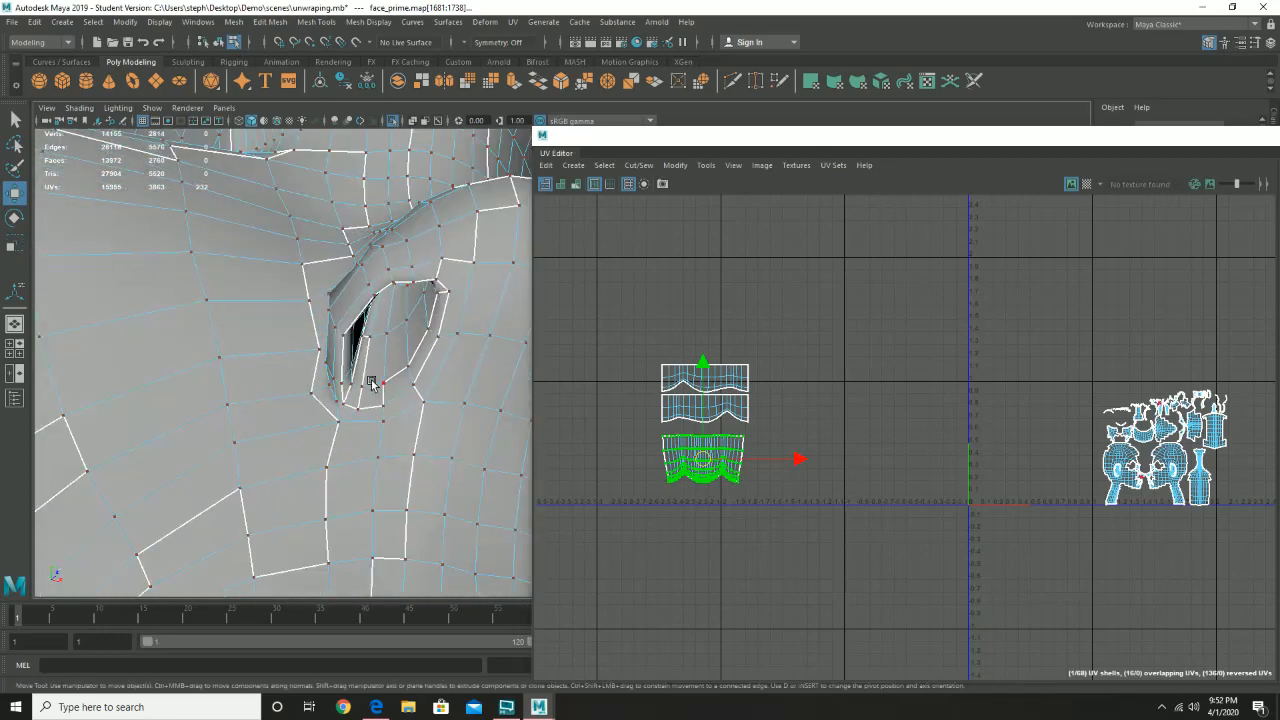
right_click_drag(400, 371, 401, 370)
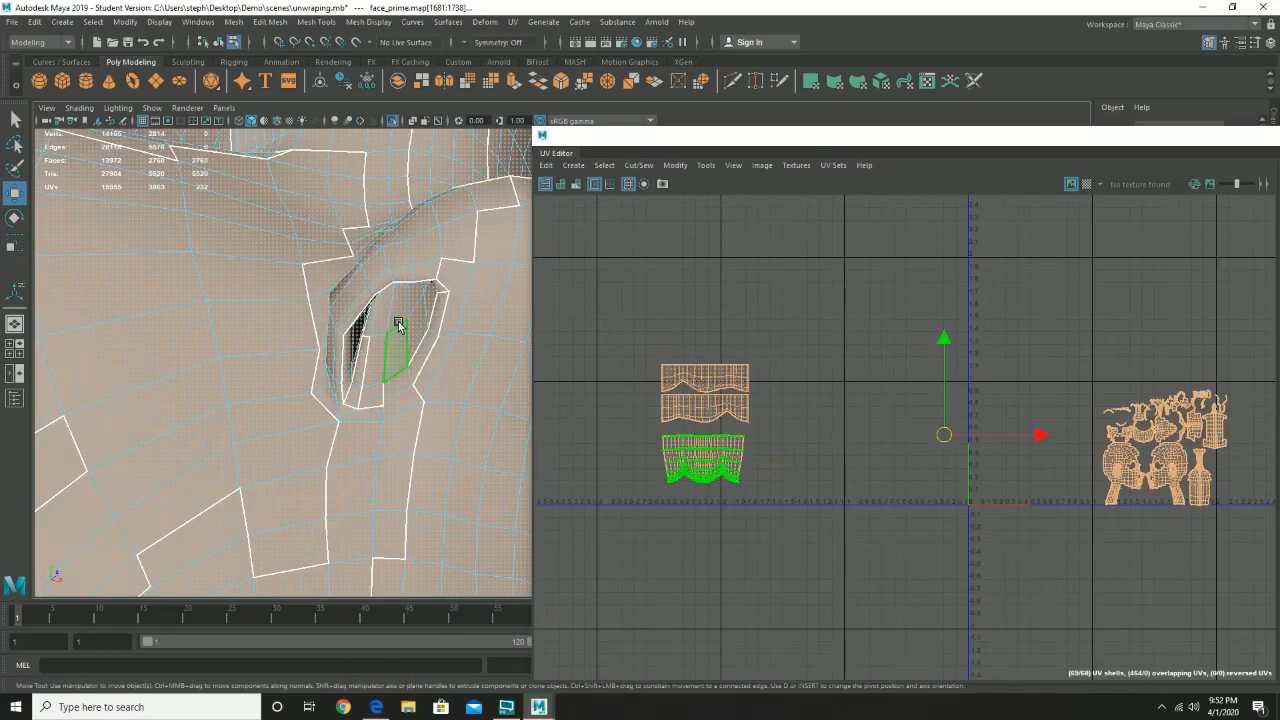
left_click(400, 335)
left_click_drag(400, 335, 370, 235, "alt")
left_click(322, 203, "shift")
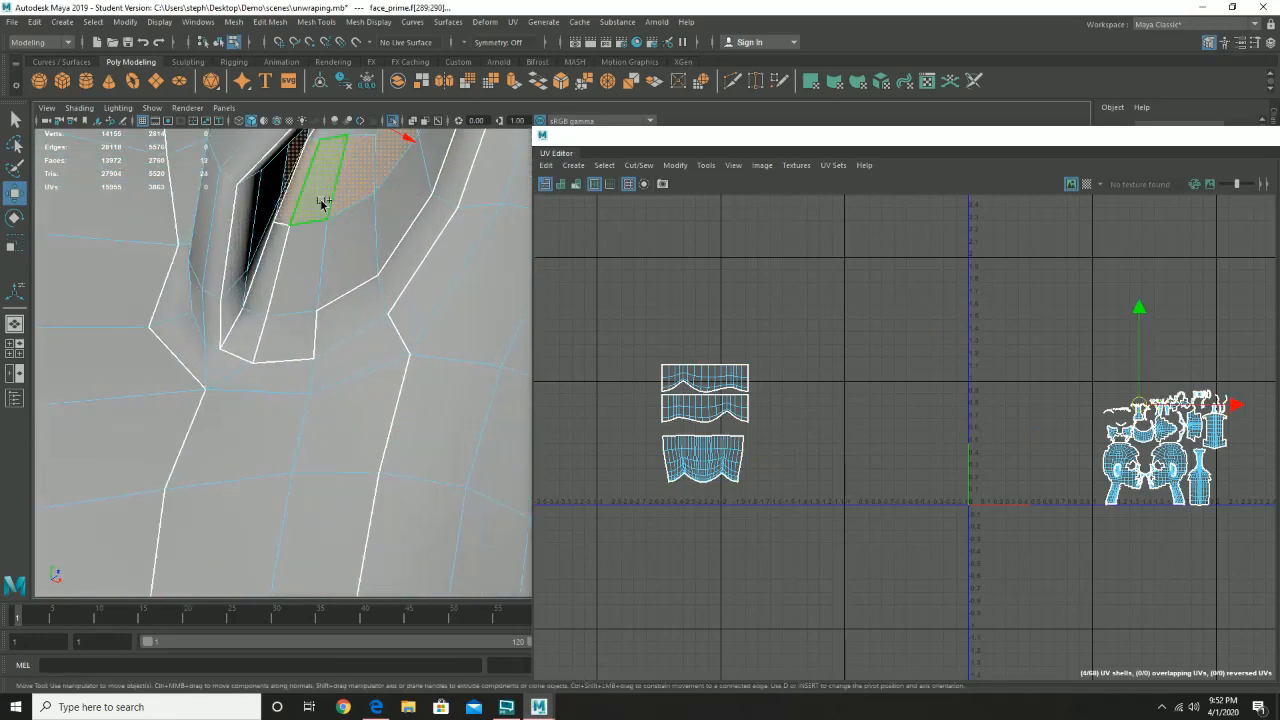
- Move the UV Editor down to uncover the nose and select the matching face loops inside both nostrils
left_click_drag(364, 184, 385, 219, "alt")
left_click_drag(675, 137, 672, 445)
left_click_drag(412, 246, 422, 265, "alt")
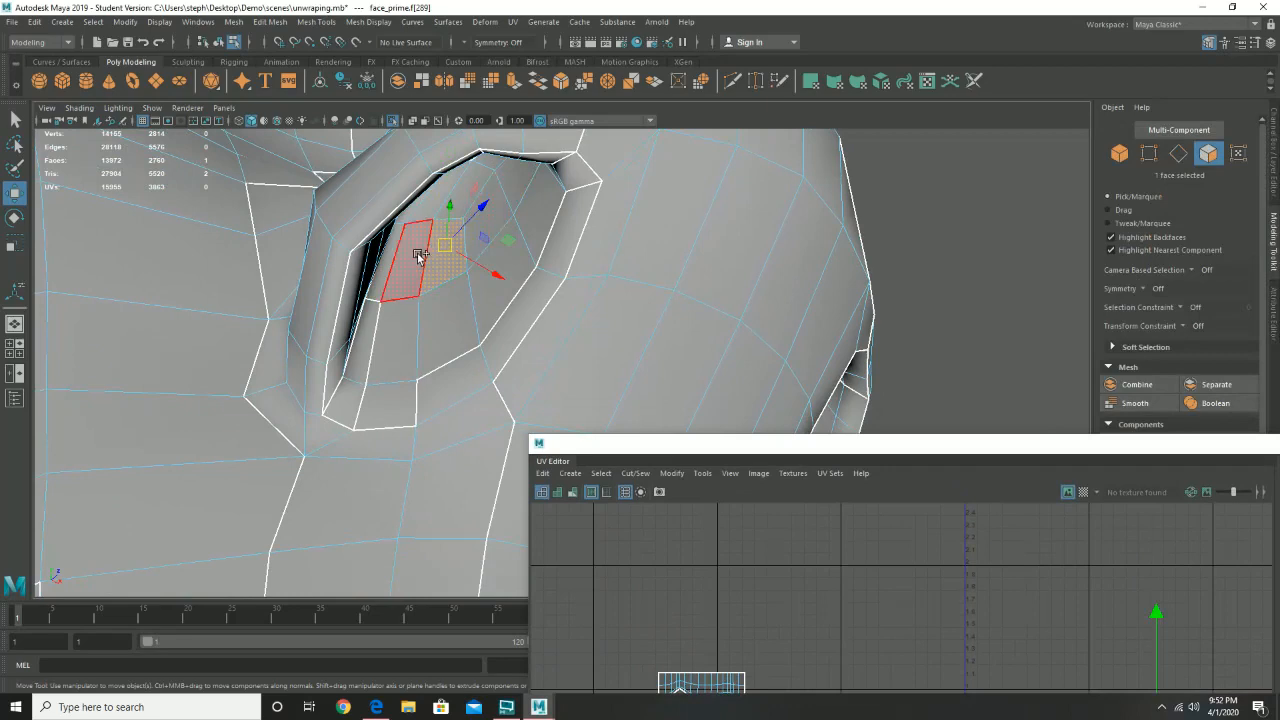
left_click_drag(700, 241, 631, 238, "alt")
left_click(277, 377, "shift")
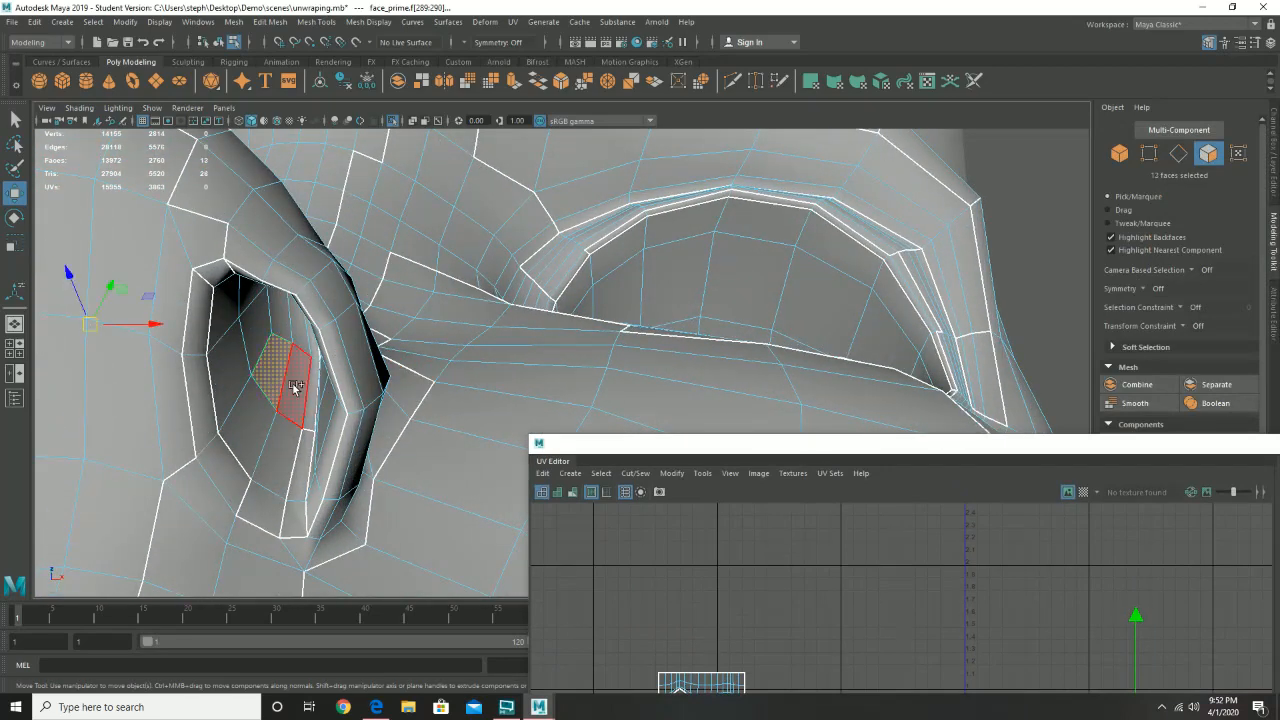
double_click(294, 387, "shift")
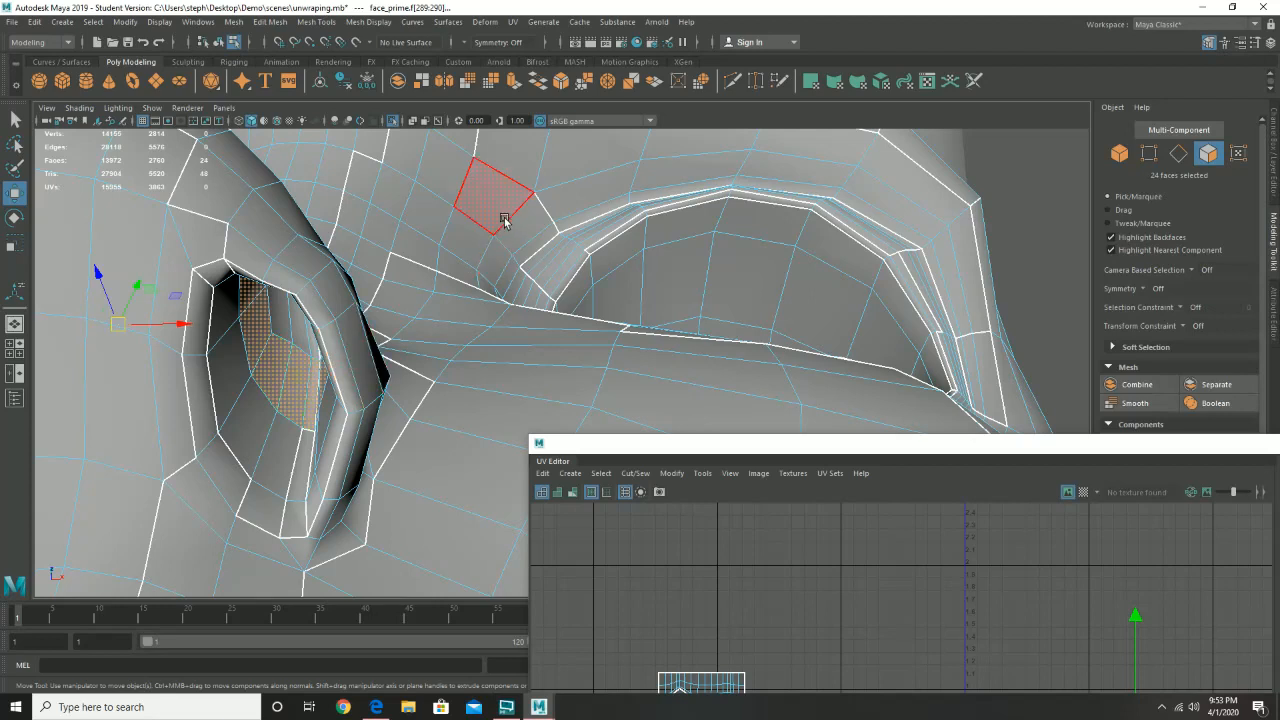
- Grow the face selection until it covers the interiors of both nostrils out to their rims
key("shift+period")
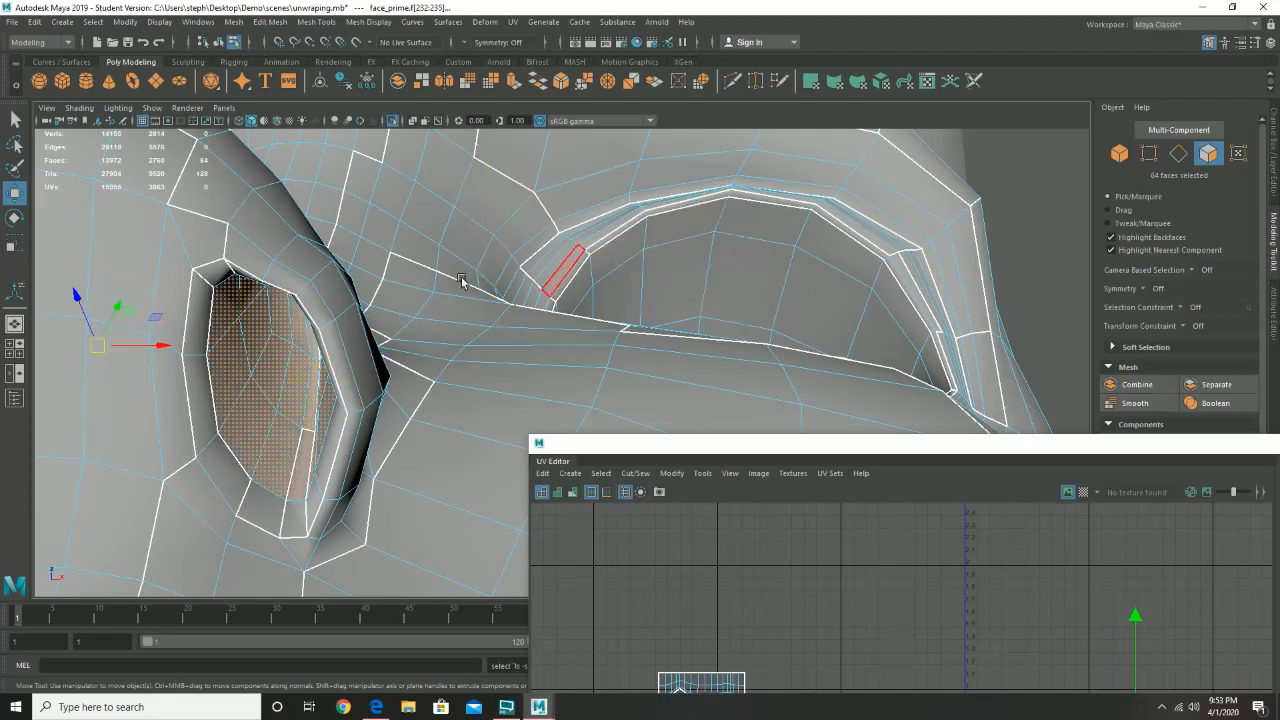
left_click_drag(420, 277, 485, 277, "alt")
middle_click_drag(485, 277, 474, 271, "alt")
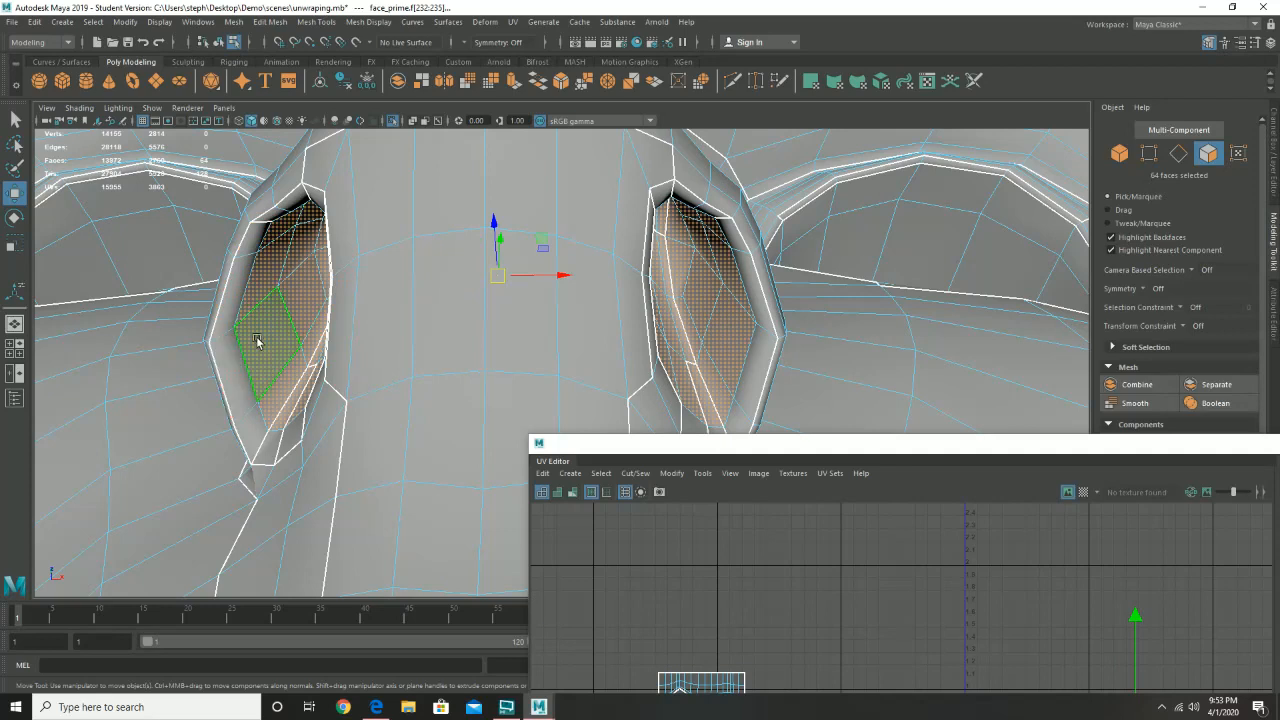
key("shift+period")
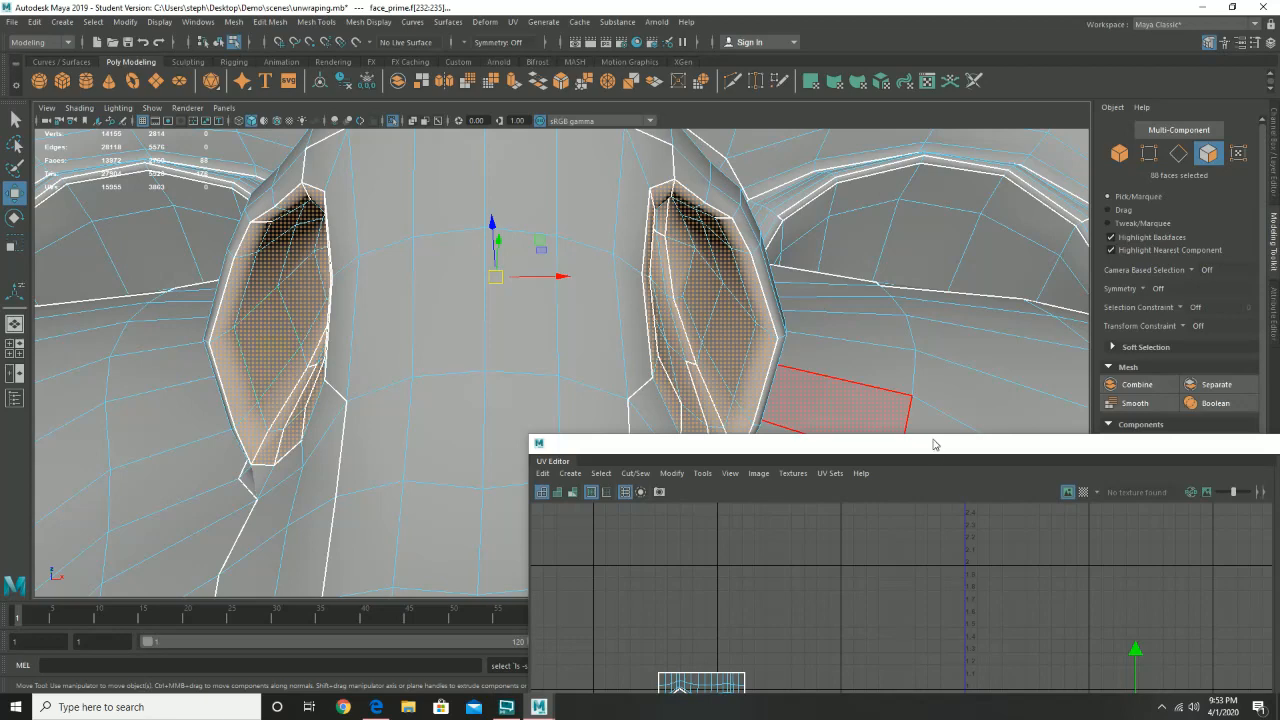
- Project the selected nostril faces with planar mapping from the Y axis, fitted to the bounding box
left_click_drag(934, 444, 790, 241)
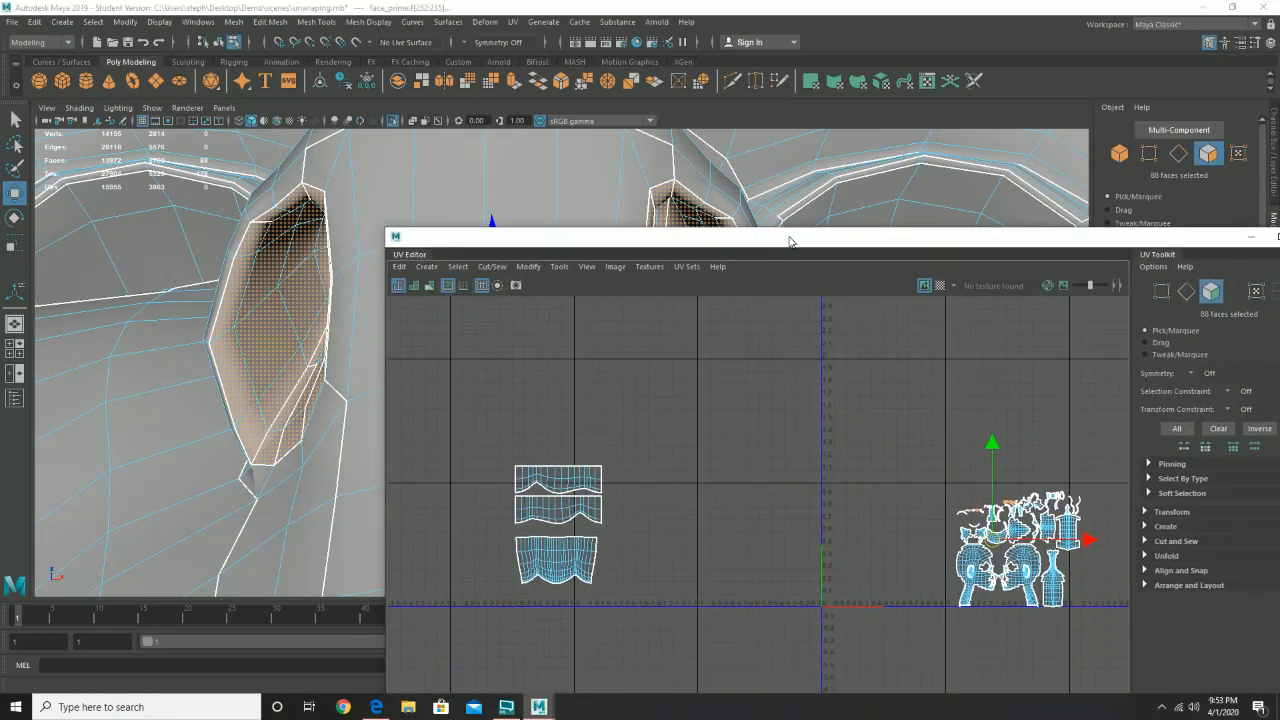
left_click(513, 21)
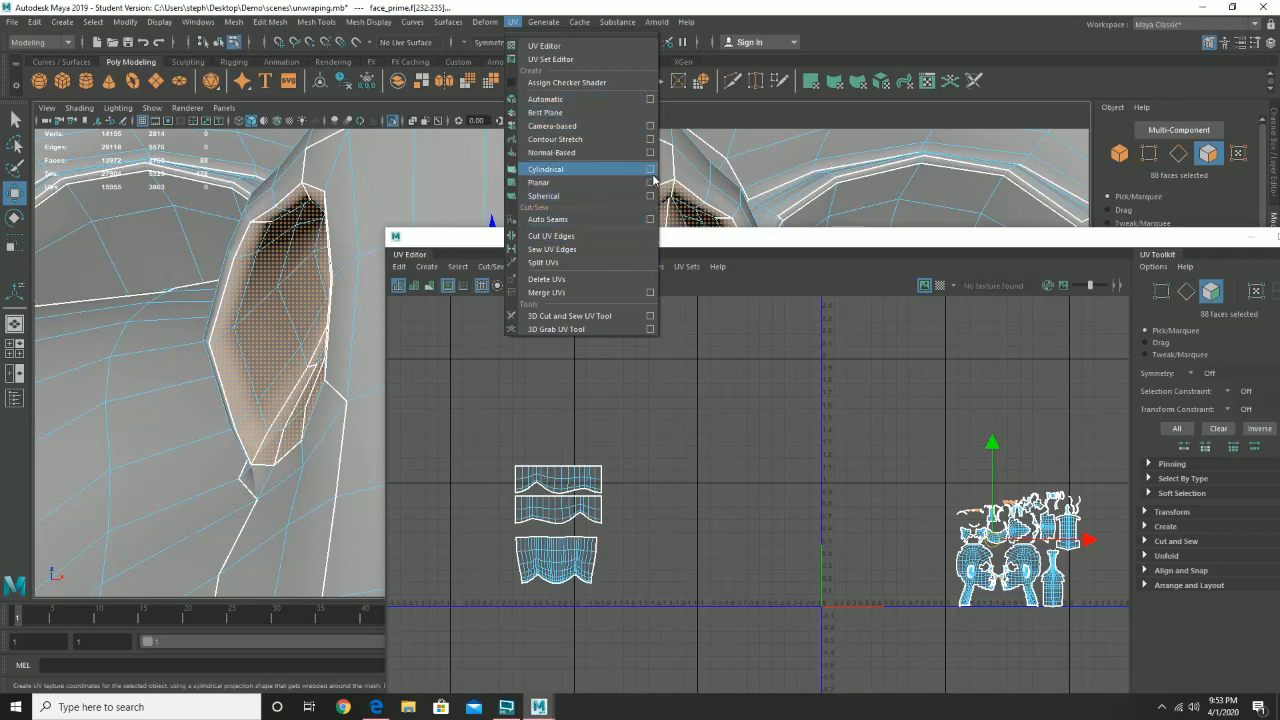
left_click(655, 183)
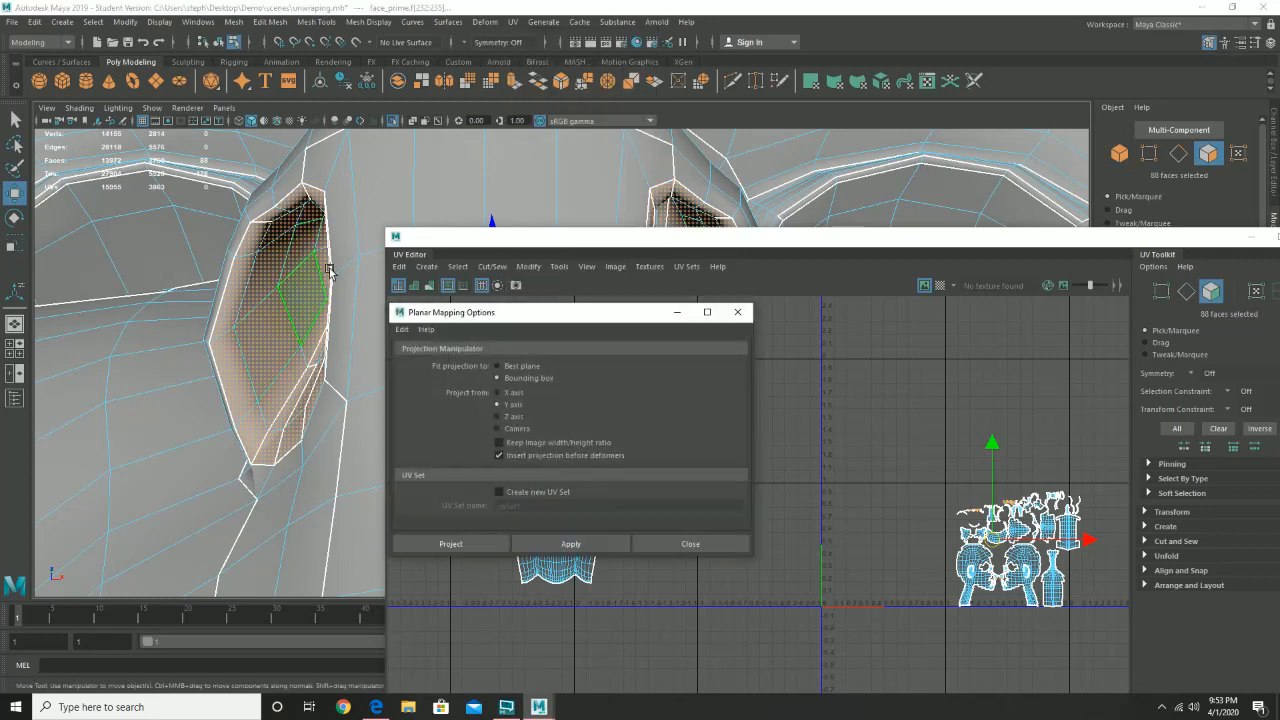
left_click(585, 545)
left_click(573, 545)
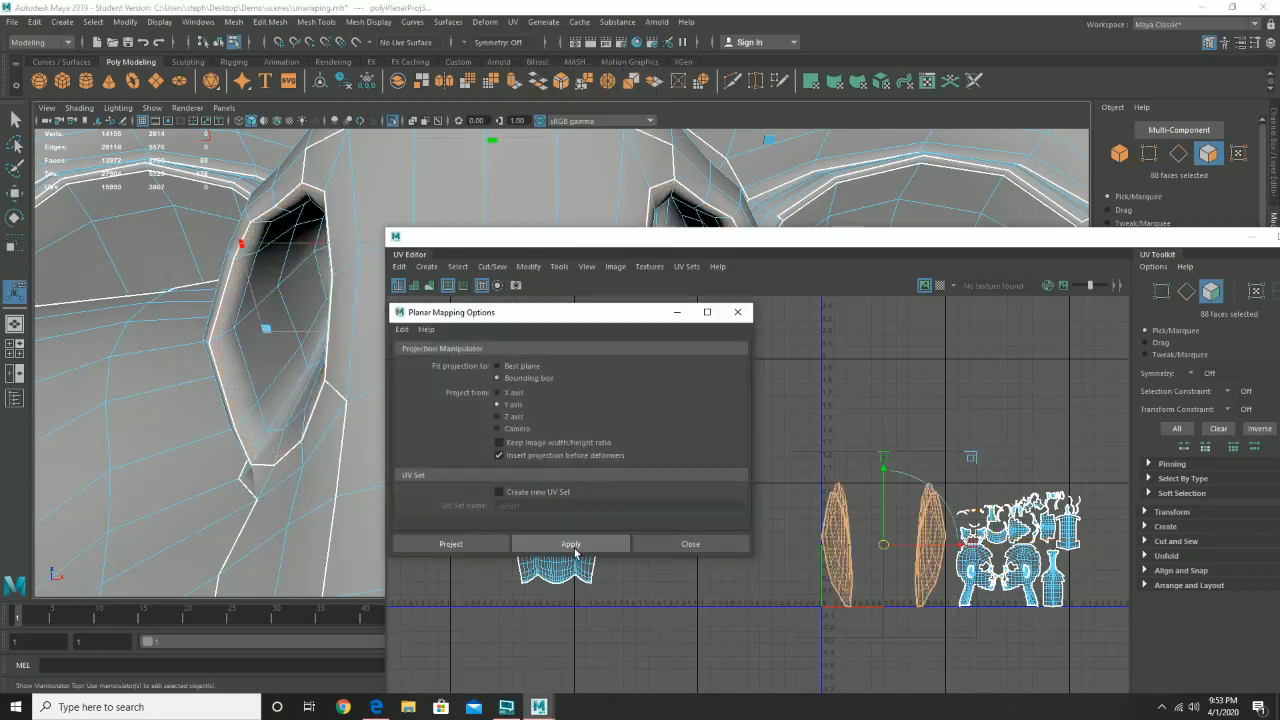
left_click(722, 543)
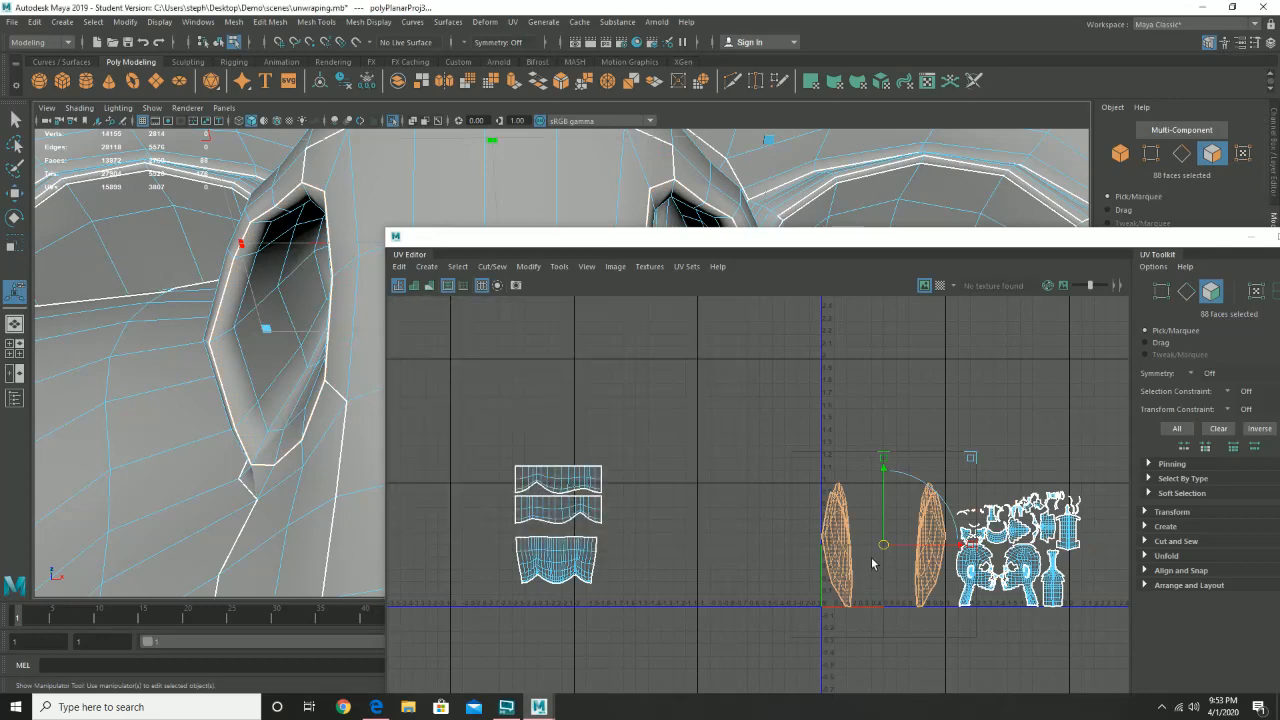
- Switch to UV selection and select all UVs of the projected nostril shell farther from the packed face shells
middle_click_drag(871, 563, 720, 590, "alt")
scroll(737, 500, "up", 4)
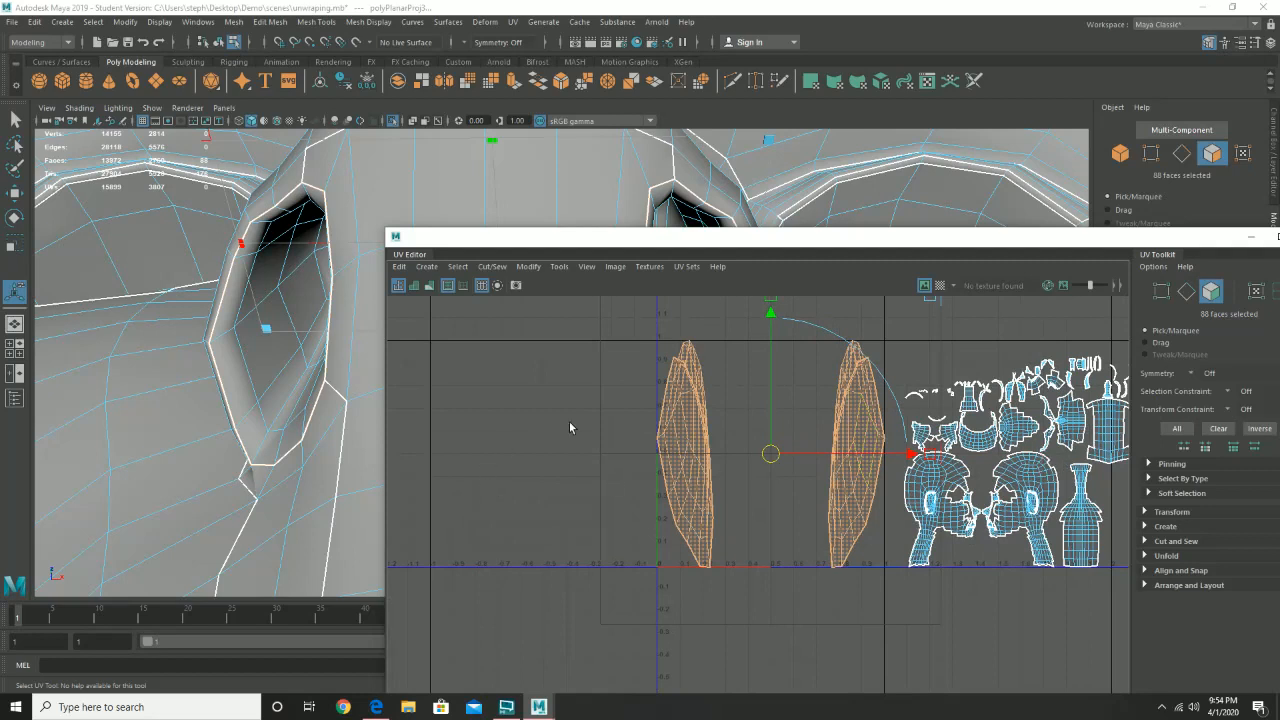
right_click_drag(702, 405, 618, 347)
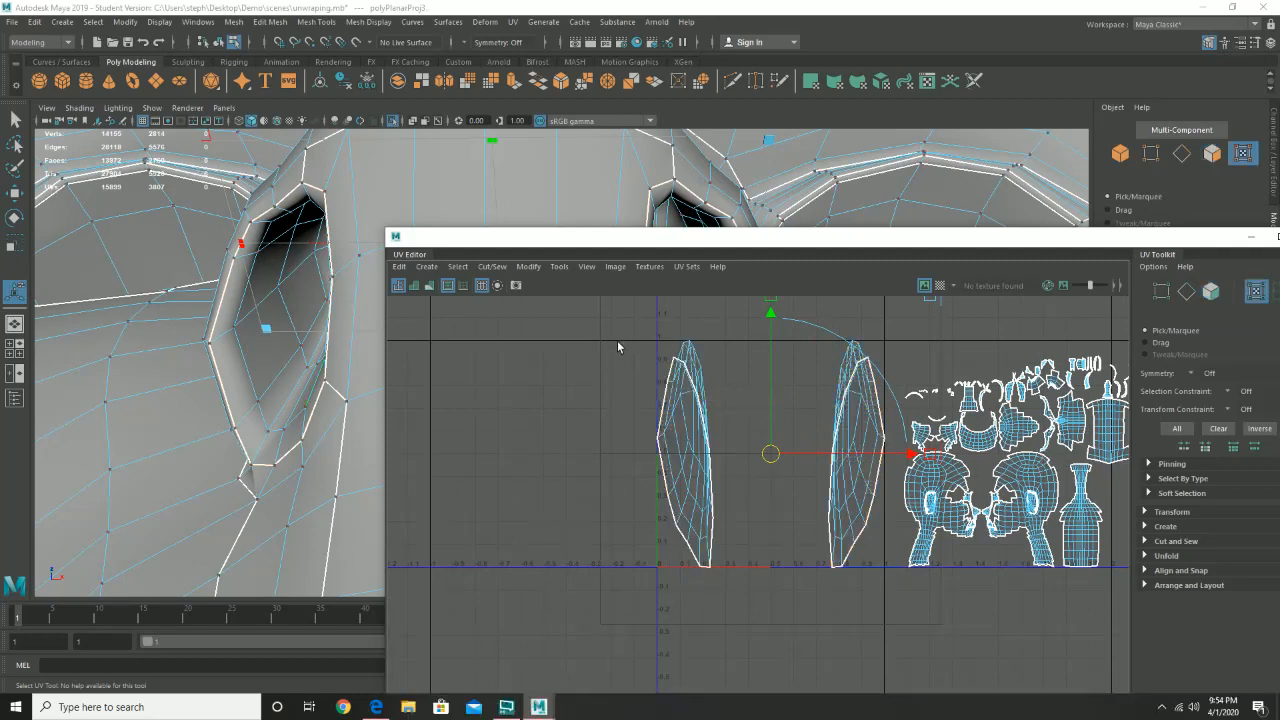
left_click_drag(602, 335, 768, 628)
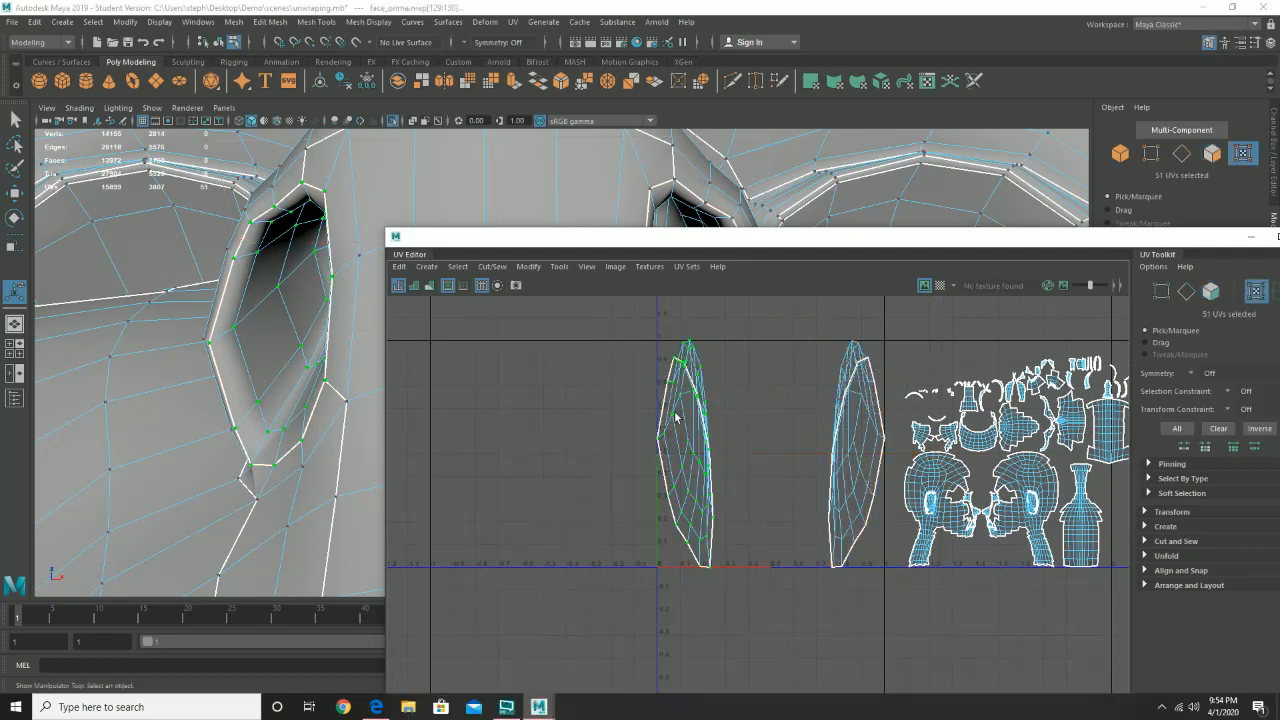
scroll(1003, 432, "down", 5)
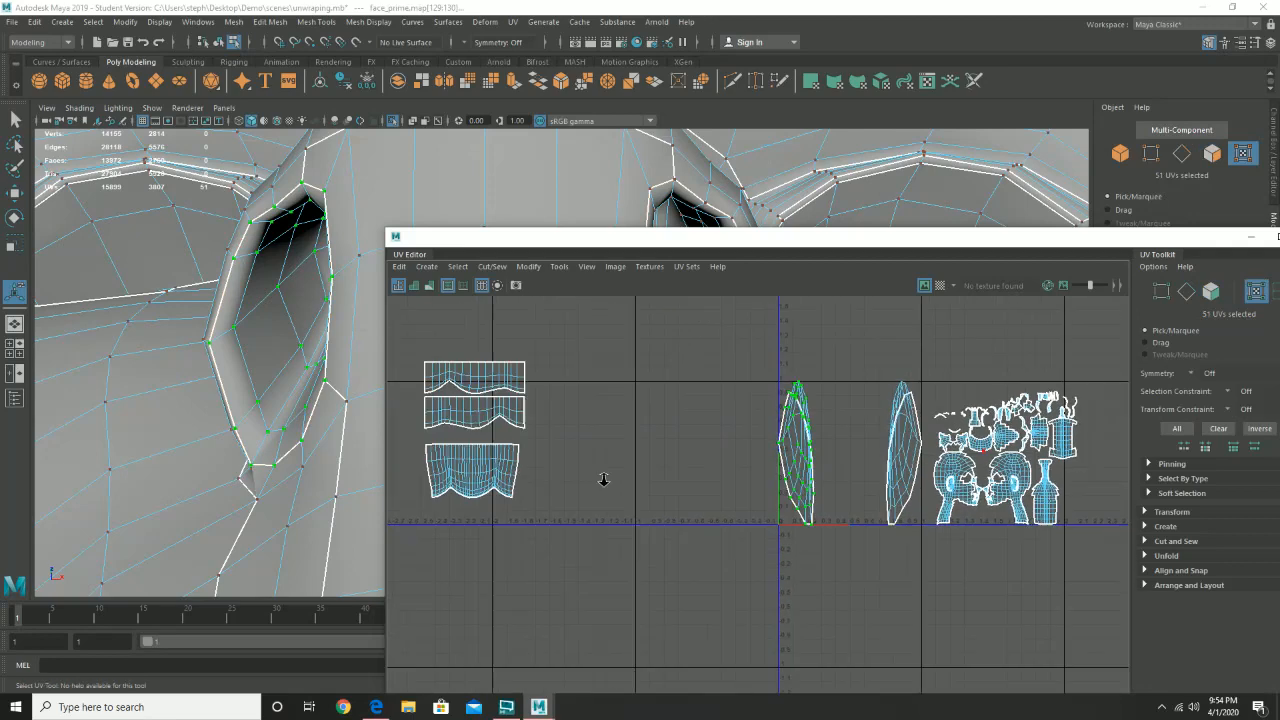
scroll(957, 500, "up", 4)
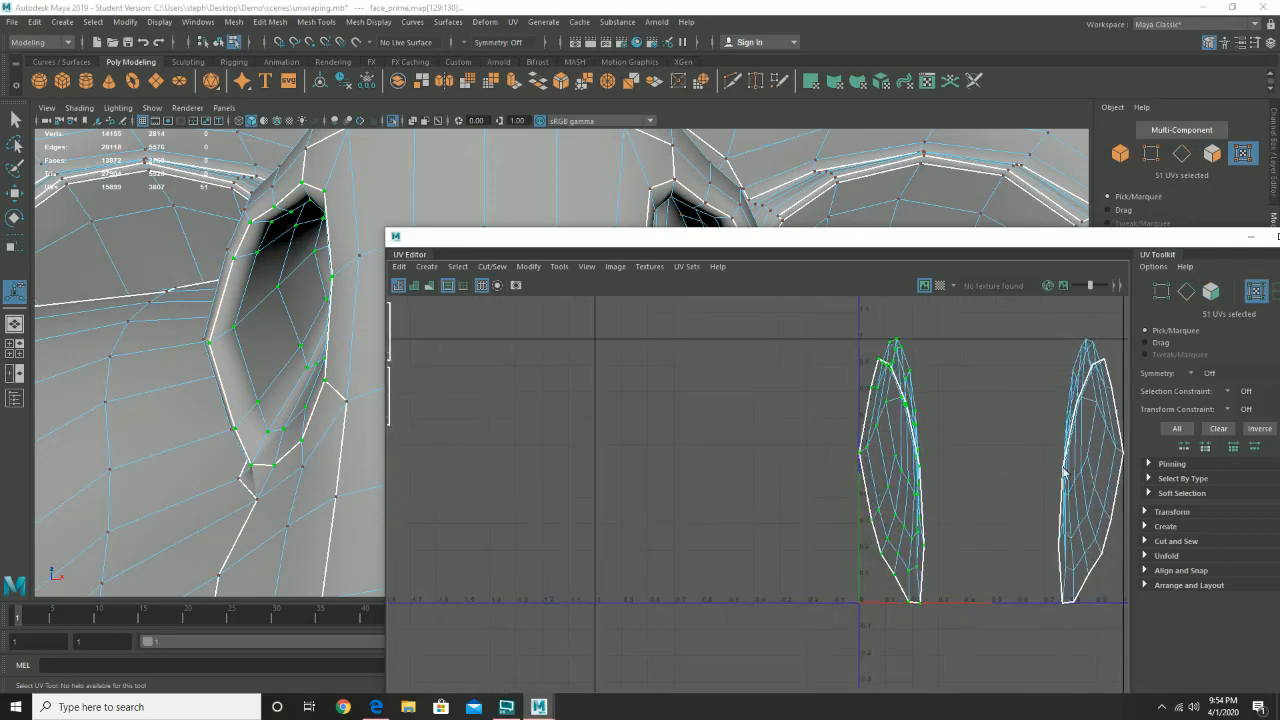
middle_click_drag(986, 491, 792, 481, "alt")
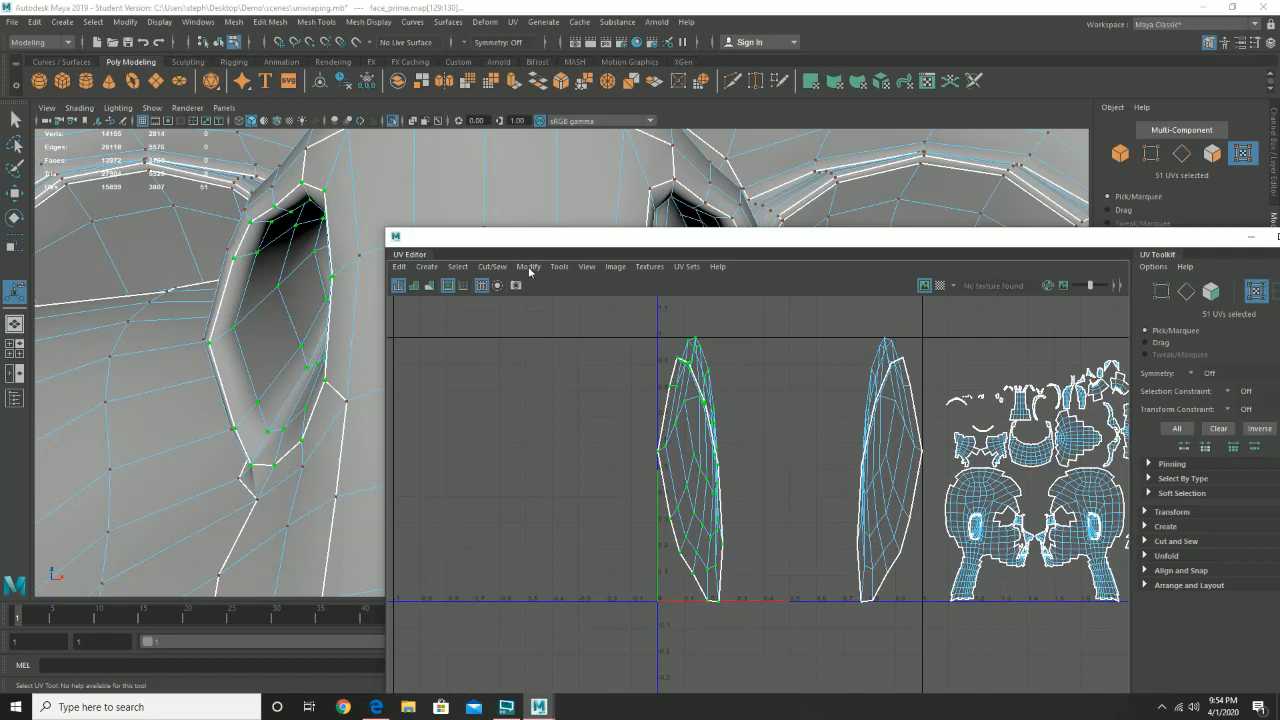
- Unfold the selected nostril shell with the Legacy method, first with the horizontal constraint and again with the vertical one
right_click_drag(681, 432, 596, 427, "shift")
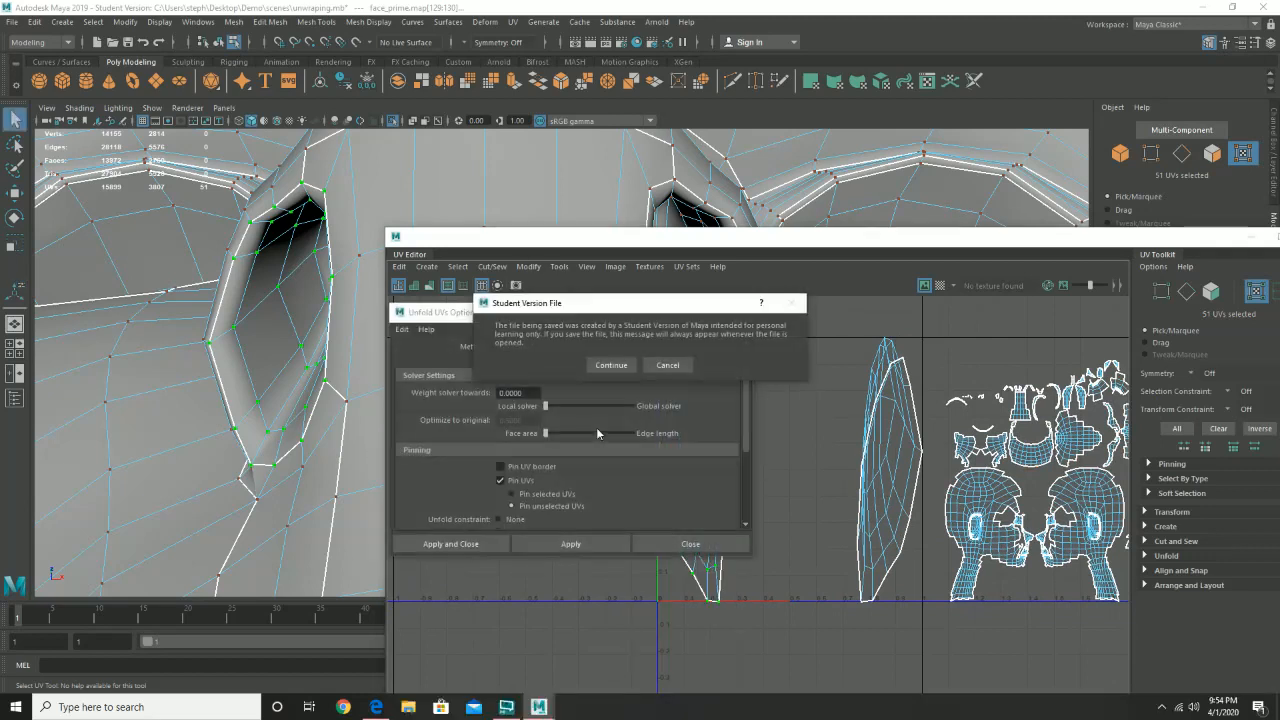
left_click(611, 365)
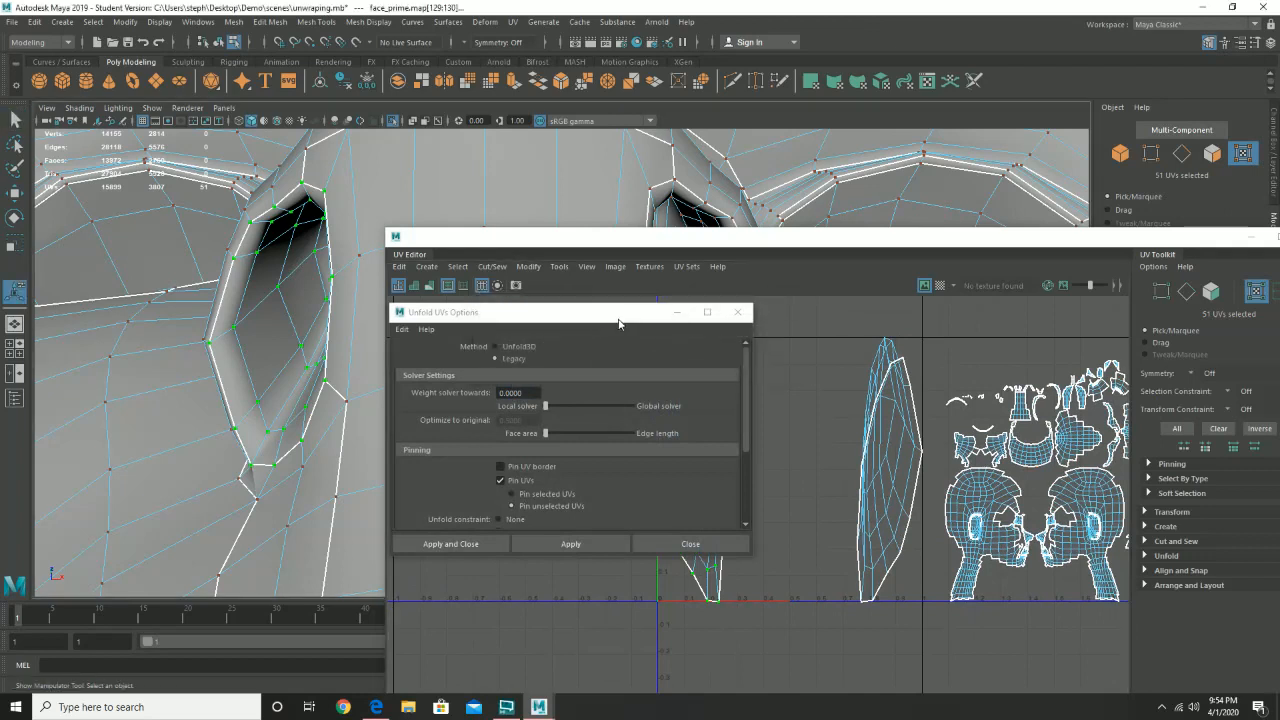
left_click_drag(618, 321, 536, 303)
scroll(540, 455, "down", 2)
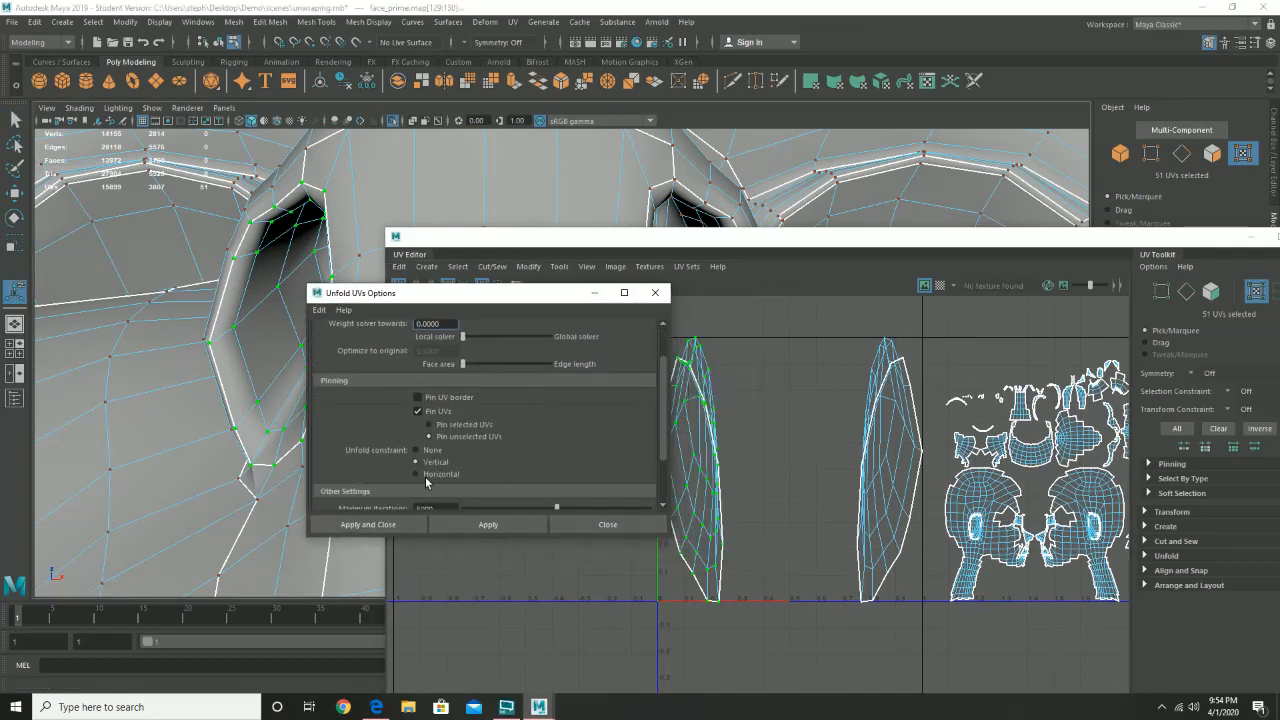
left_click(477, 526)
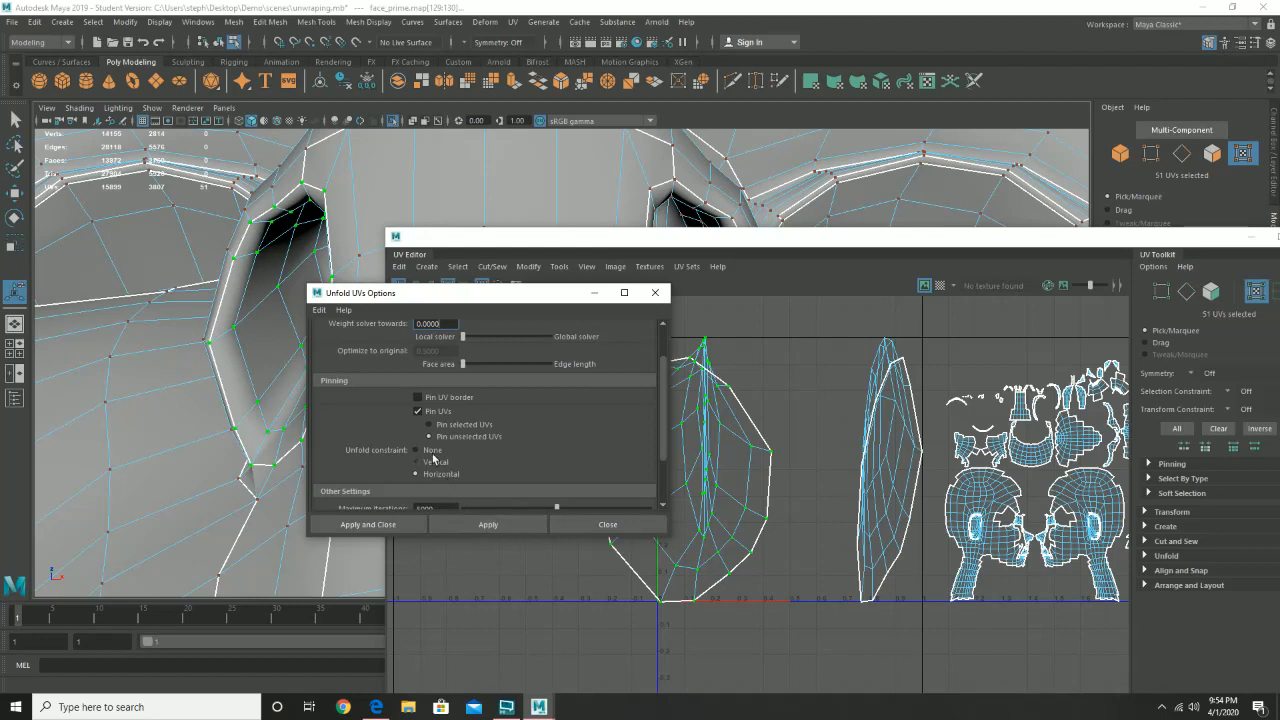
left_click(500, 523)
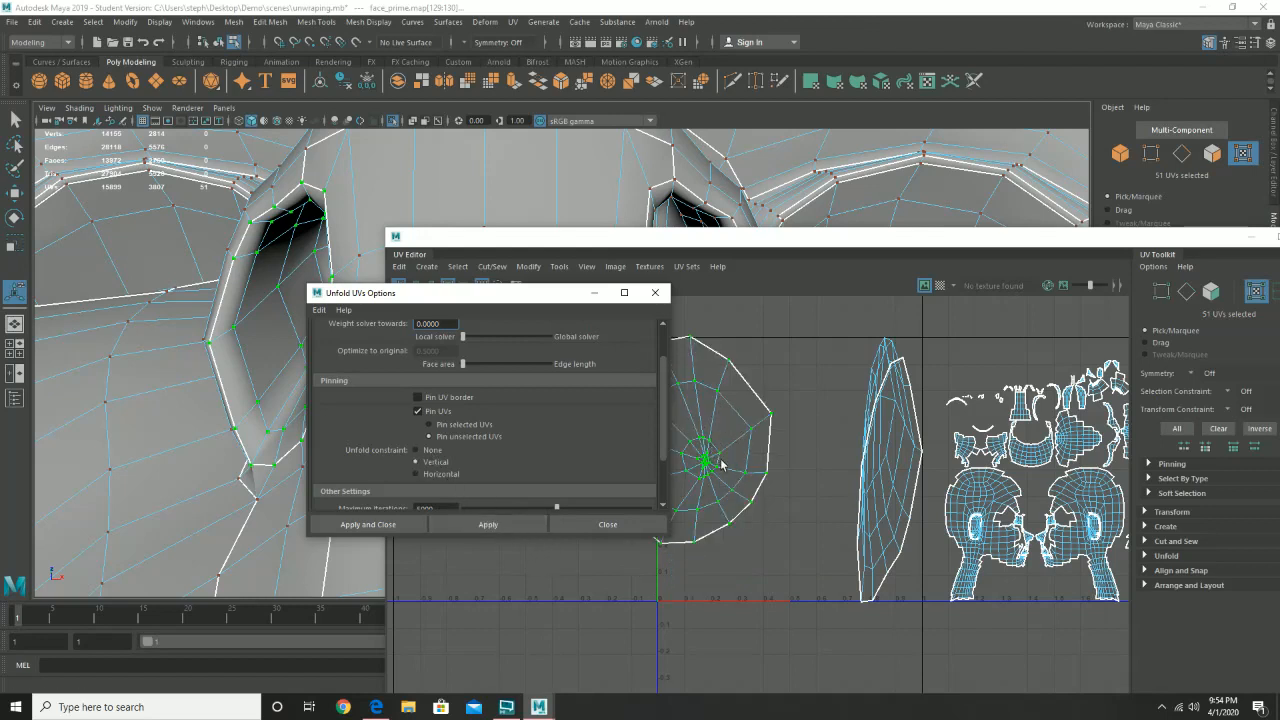
left_click(590, 527)
- Select all UVs of the second nostril shell, the one still folded beside the packed face shells
scroll(748, 452, "up", 6)
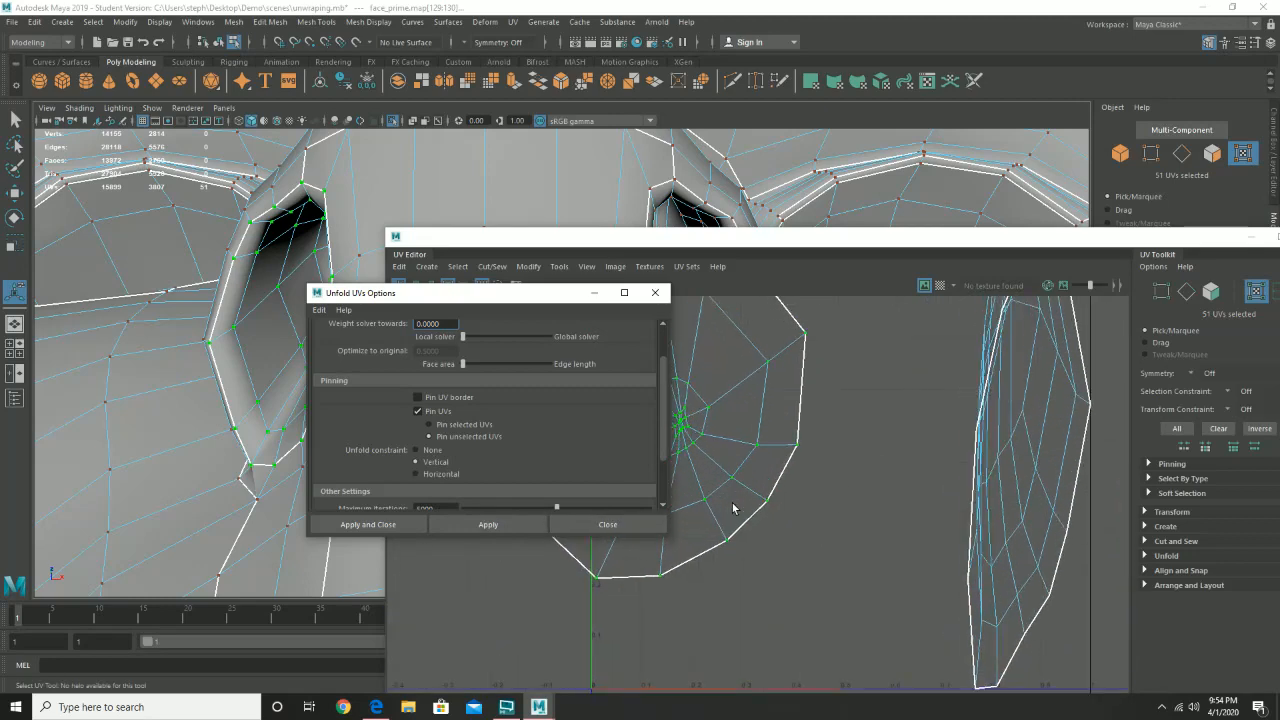
middle_click_drag(940, 532, 853, 519, "alt")
scroll(942, 500, "down", 3)
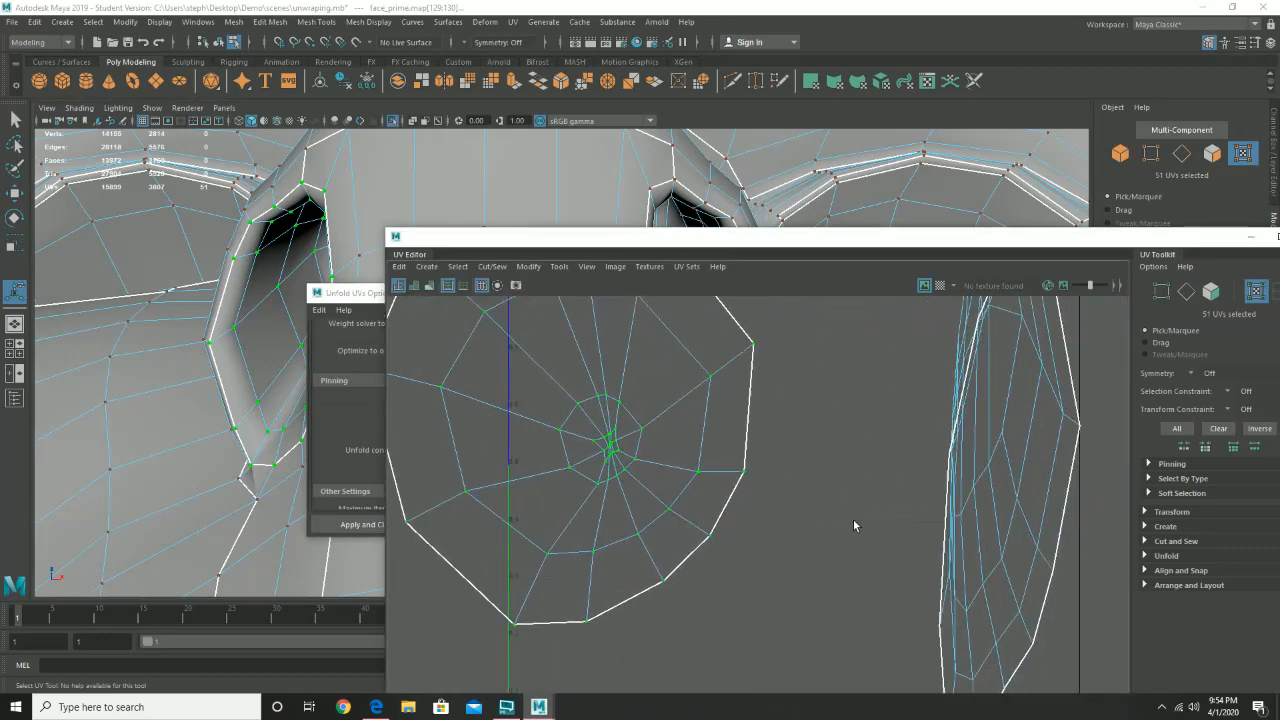
left_click(334, 295)
right_click_drag(1015, 497, 1021, 468, "alt")
middle_click_drag(900, 478, 777, 491, "alt")
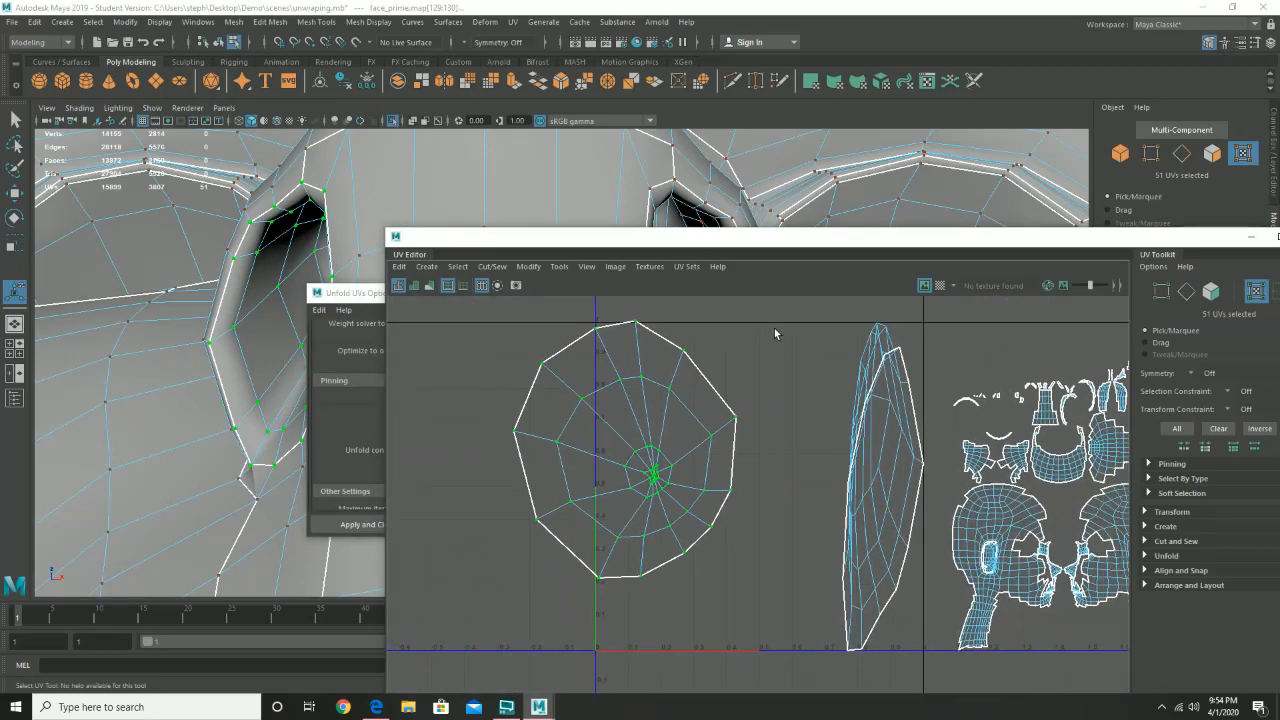
left_click_drag(772, 313, 926, 694)
- Unfold the second nostril shell with the horizontal constraint and again with the vertical one
left_click(324, 451)
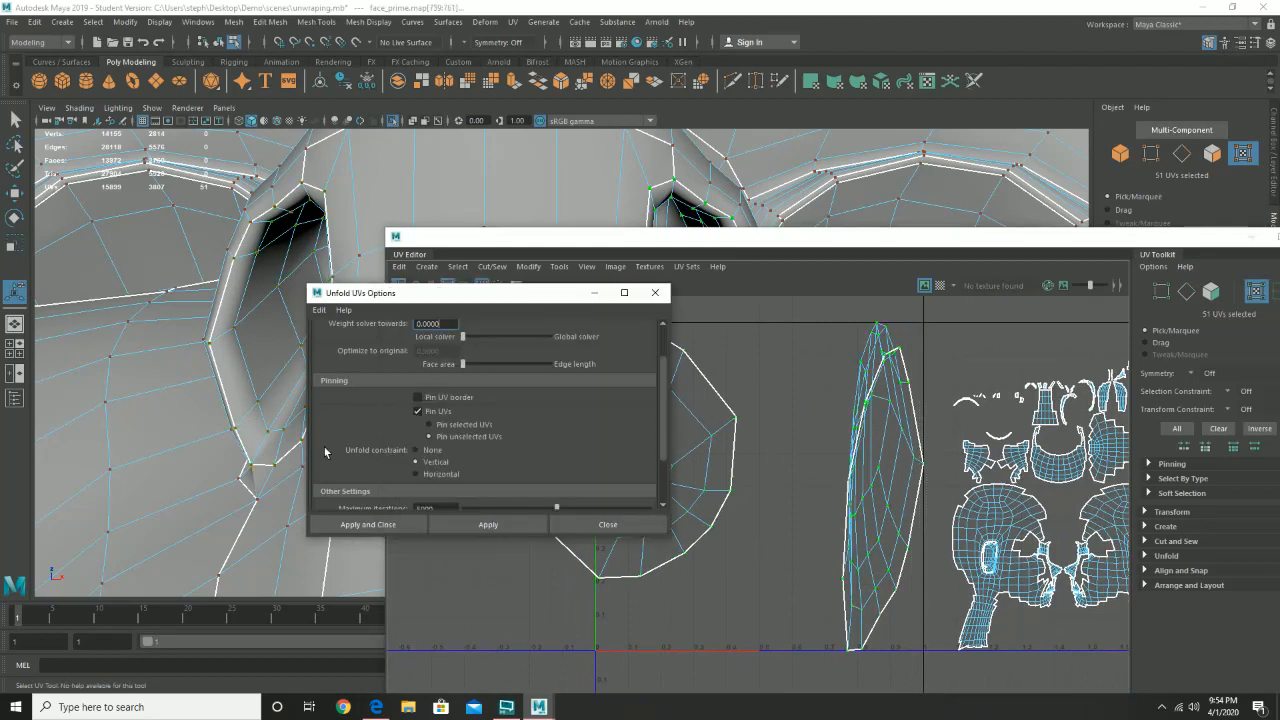
scroll(507, 402, "down", 1)
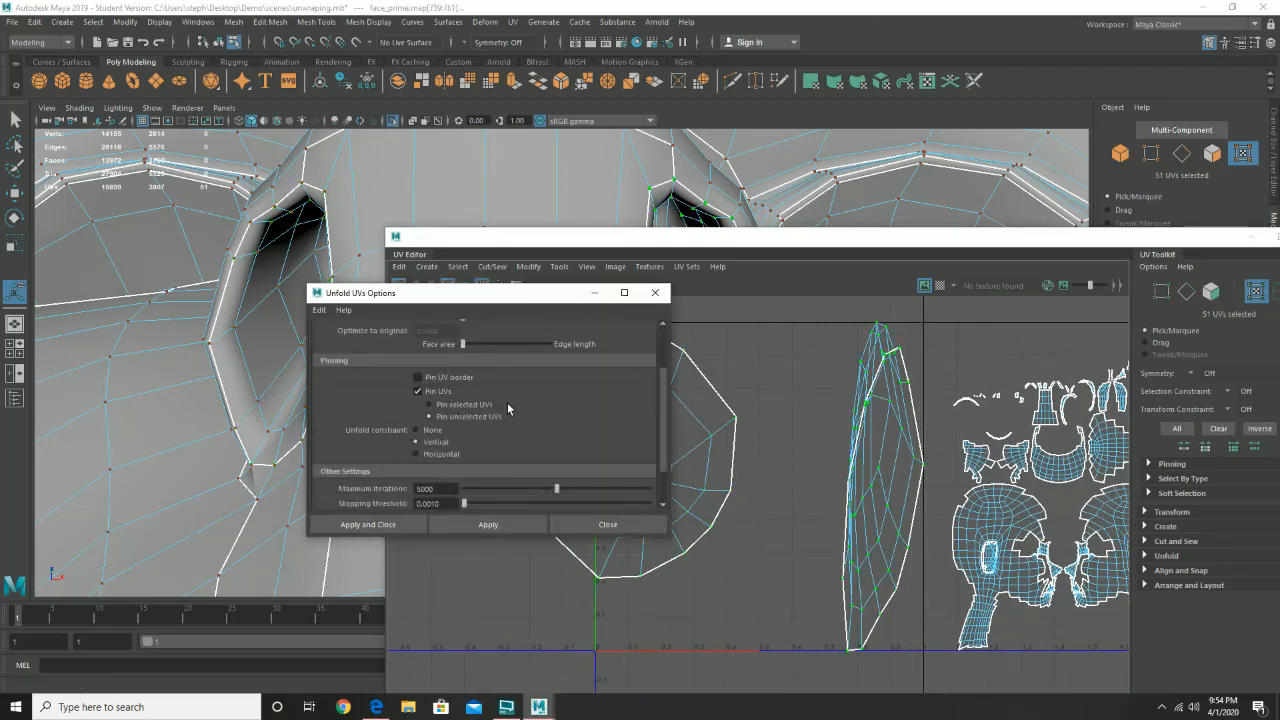
scroll(534, 435, "down", 2)
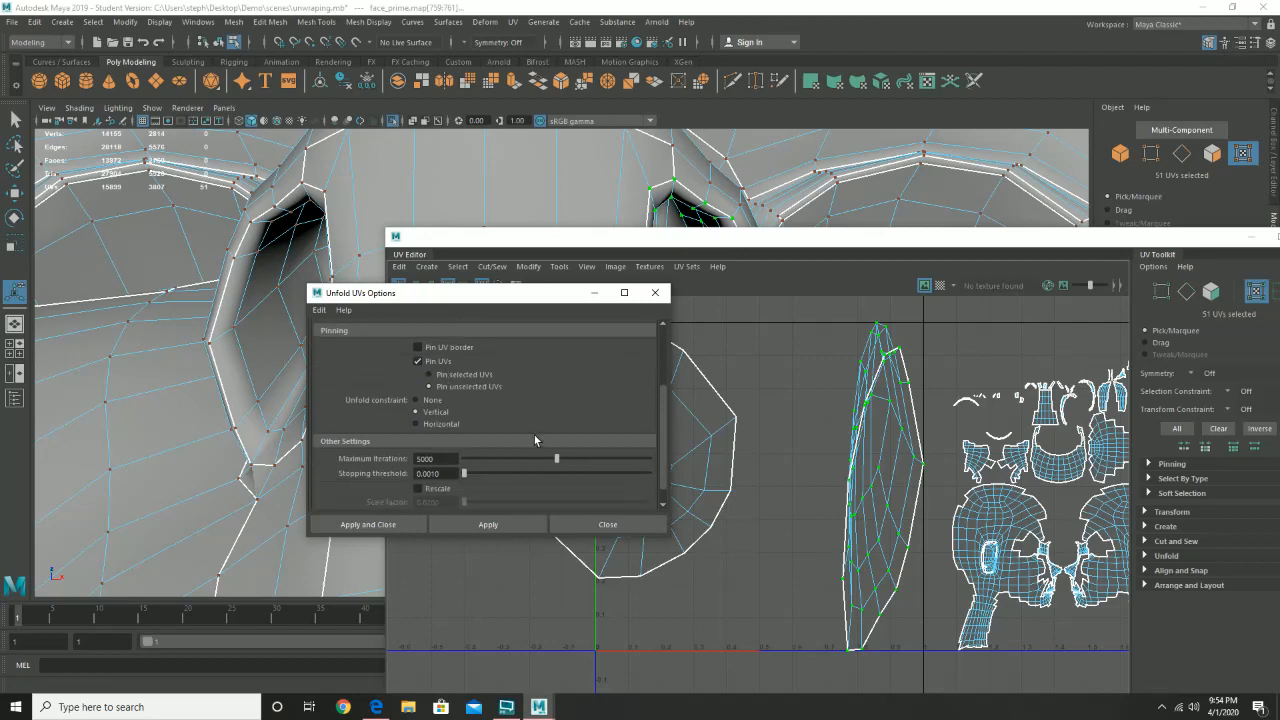
left_click(487, 524)
left_click(433, 402)
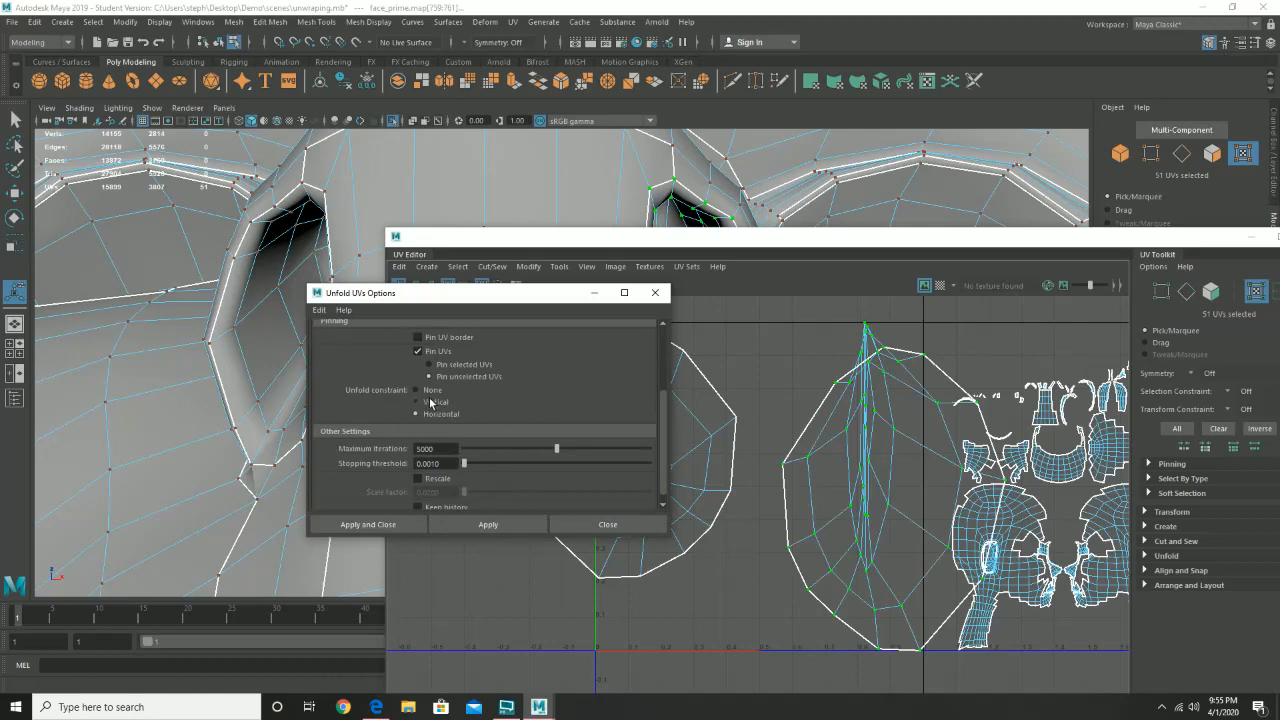
left_click(506, 527)
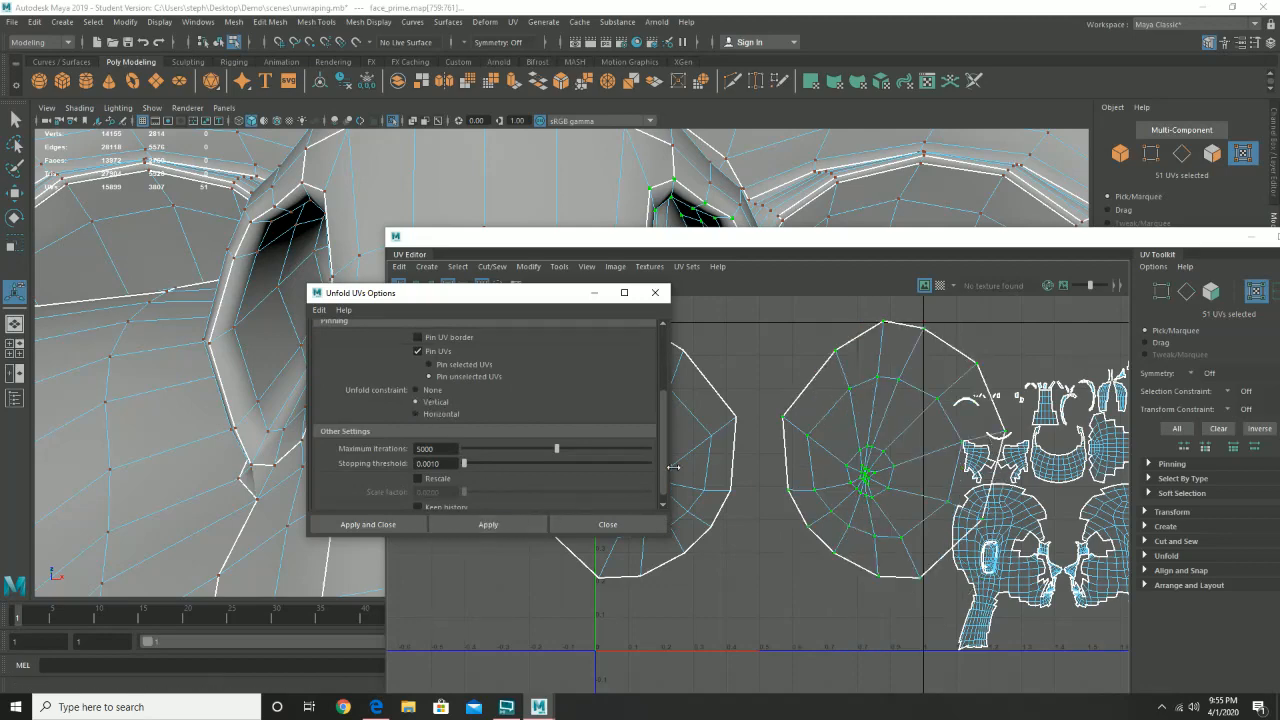
left_click(622, 524)
- Add the first nostril shell to the UV selection so that both round nostril shells are selected
scroll(881, 460, "down", 5)
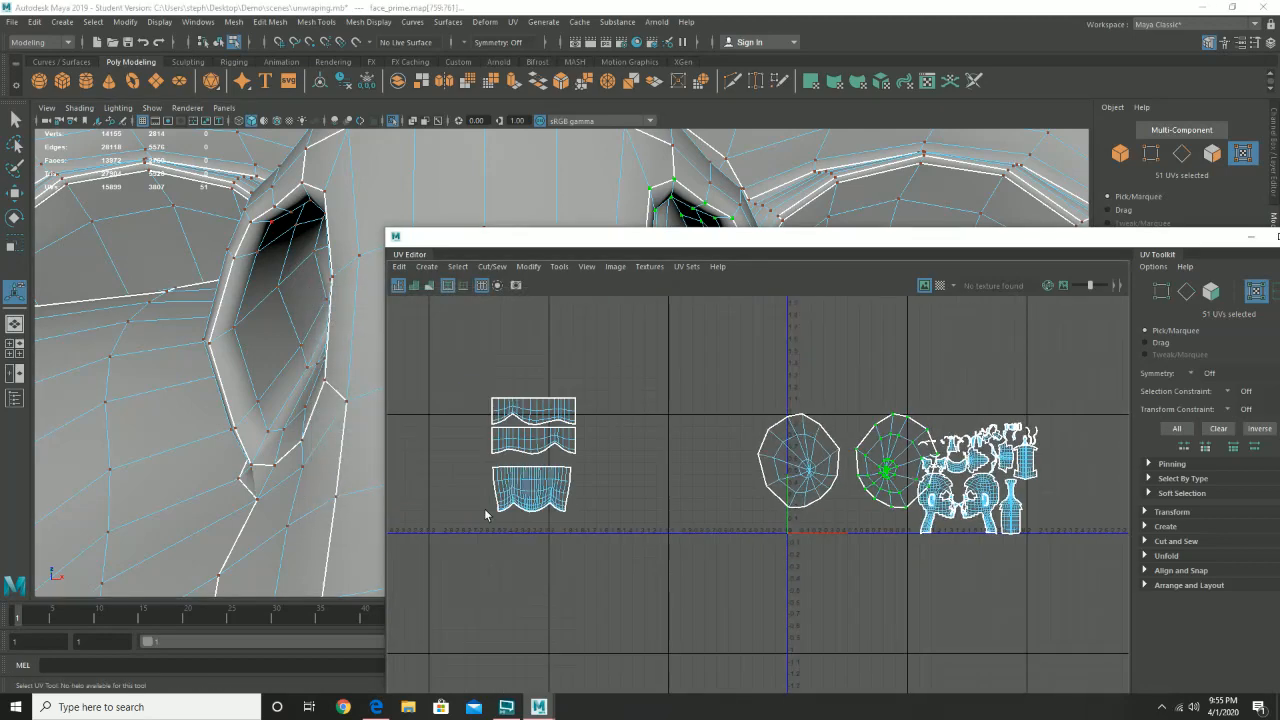
middle_click_drag(787, 437, 817, 427, "alt")
left_click_drag(761, 388, 921, 545, "shift")
key("ctrl+z")
left_click(826, 456, "shift")
double_click(826, 458, "shift")
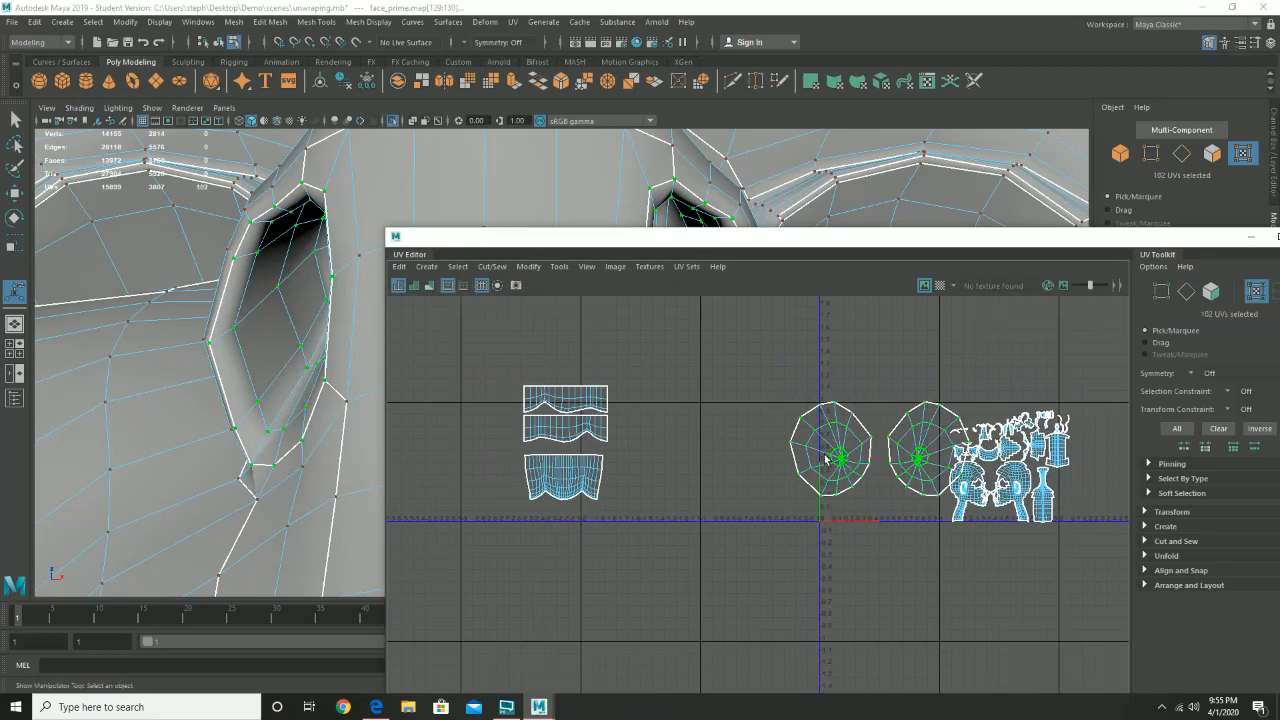
- Scale both nostril shells down to a small pair and move them just above the mouth shells
key("e")
key("r")
left_click_drag(880, 452, 812, 487)
key("w")
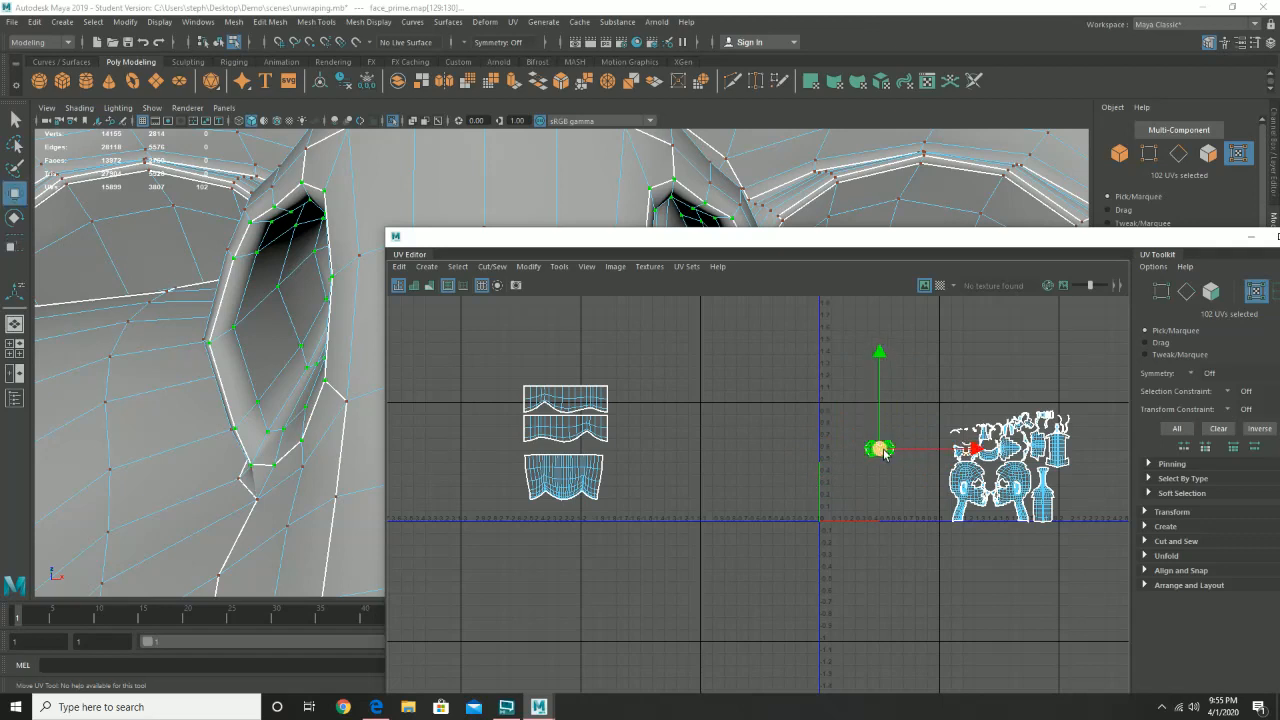
left_click_drag(879, 449, 550, 373)
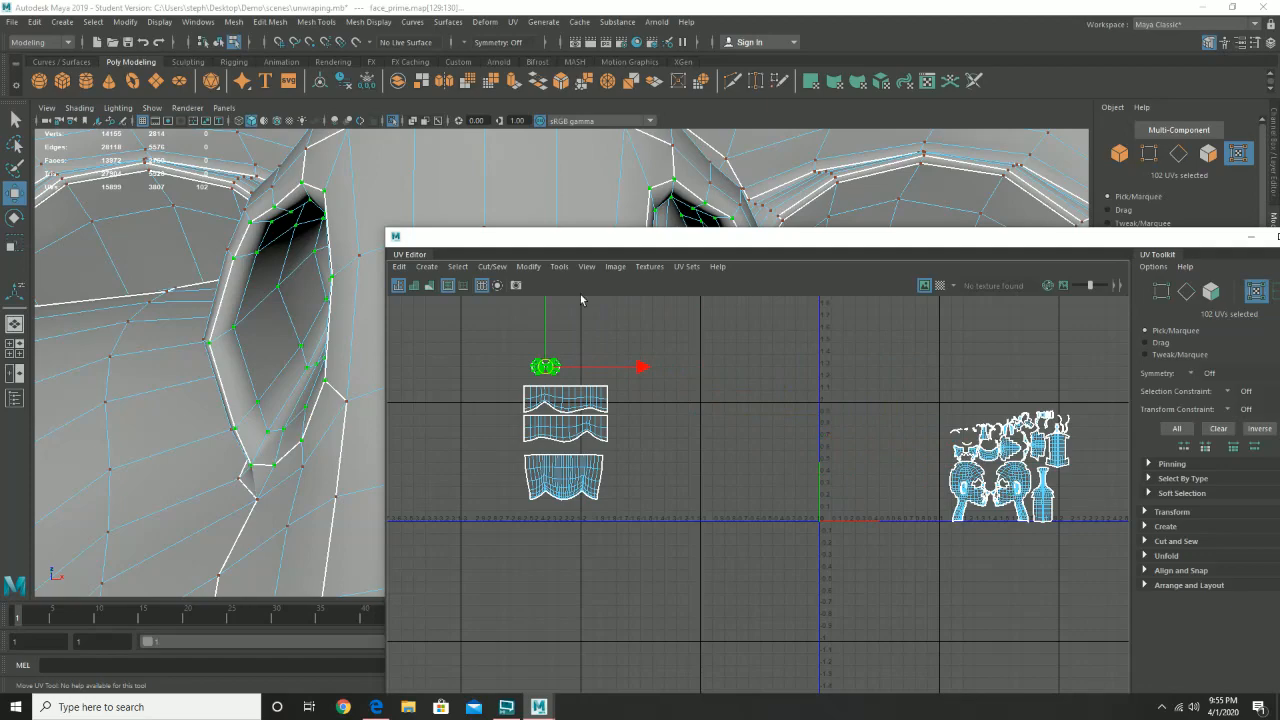
- Move the UV Editor aside, switch to face selection and select the face loop around the inner hollow of one ear
left_click_drag(701, 250, 1008, 263)
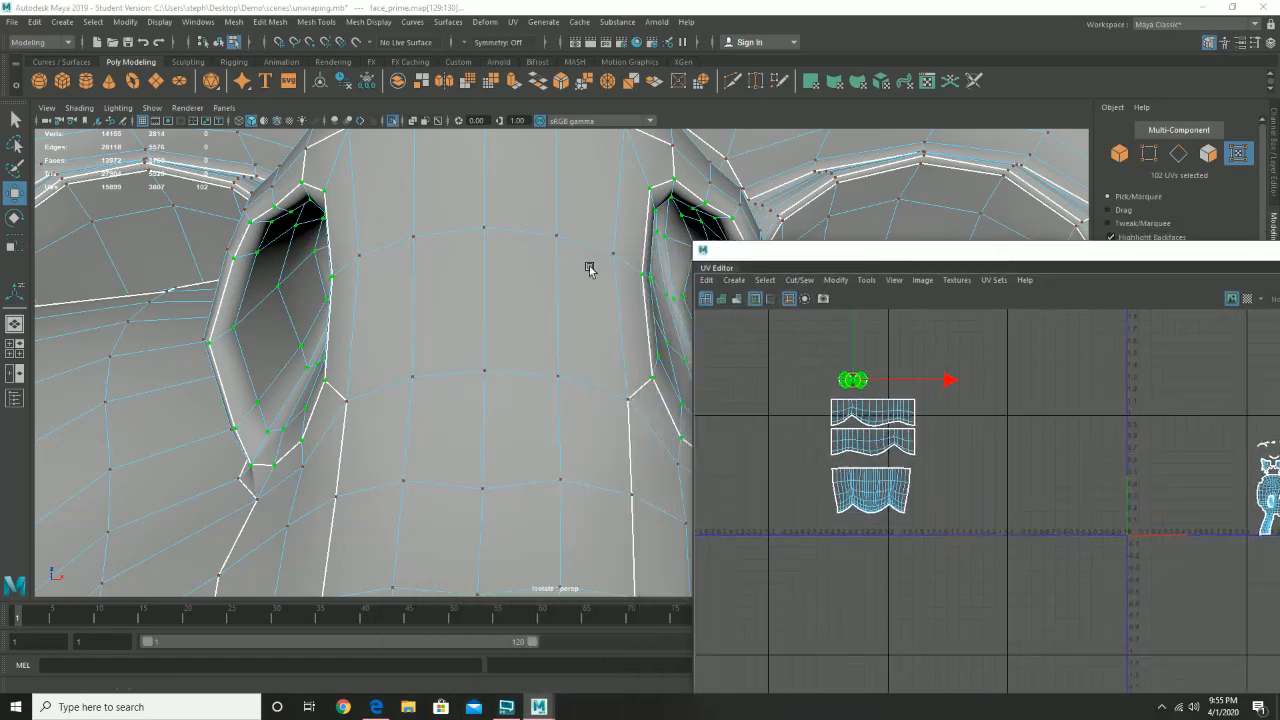
key("f")
left_click_drag(493, 338, 334, 394, "alt")
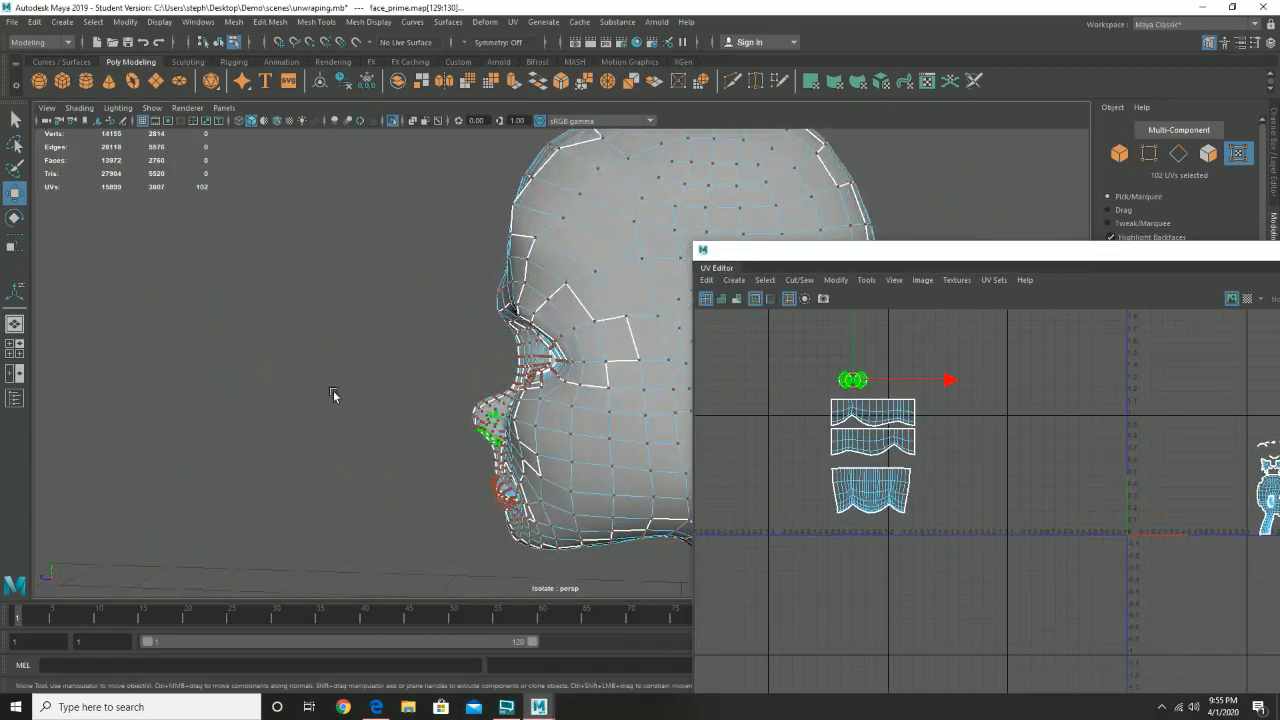
middle_click_drag(483, 349, 180, 352, "alt")
right_click_drag(300, 356, 557, 440, "alt")
left_click_drag(250, 368, 437, 369, "alt")
mouse_move(475, 339)
right_mouse_down()
mouse_move(475, 374)
mouse_move(479, 355)
right_mouse_up()
double_click(471, 345)
scroll(479, 355, "up", 3)
left_click(459, 336)
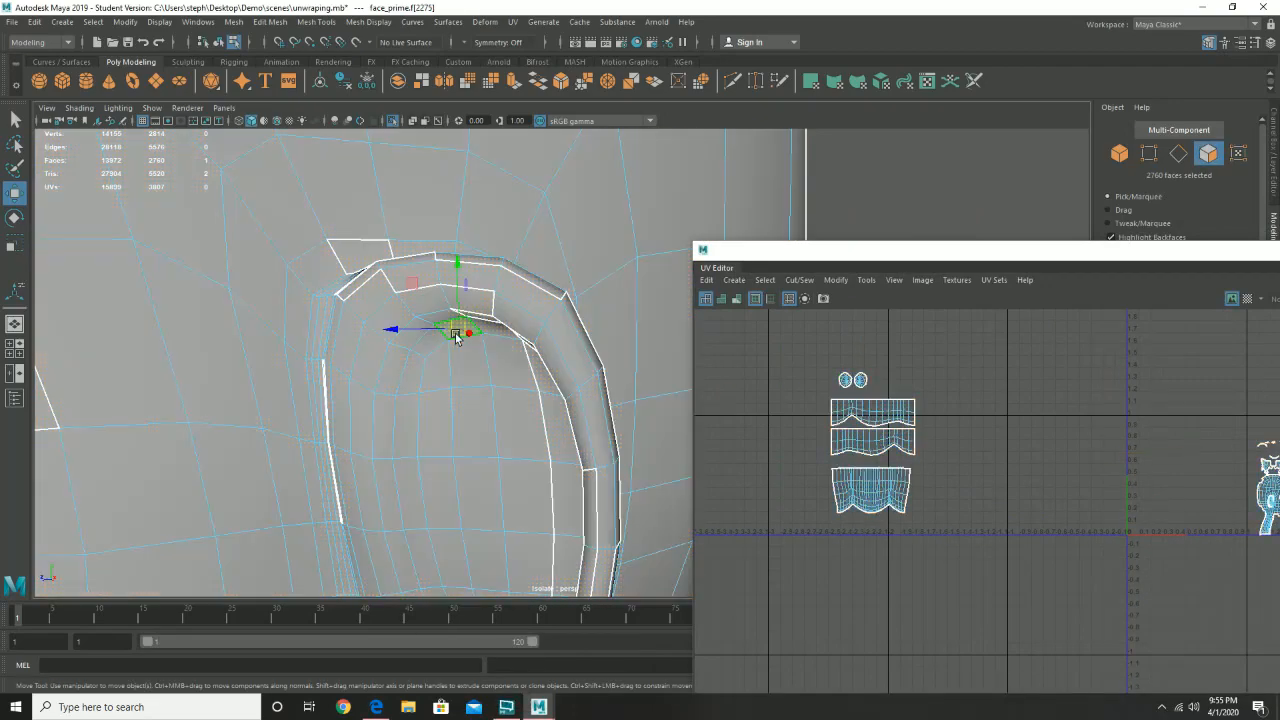
double_click(430, 351, "shift")
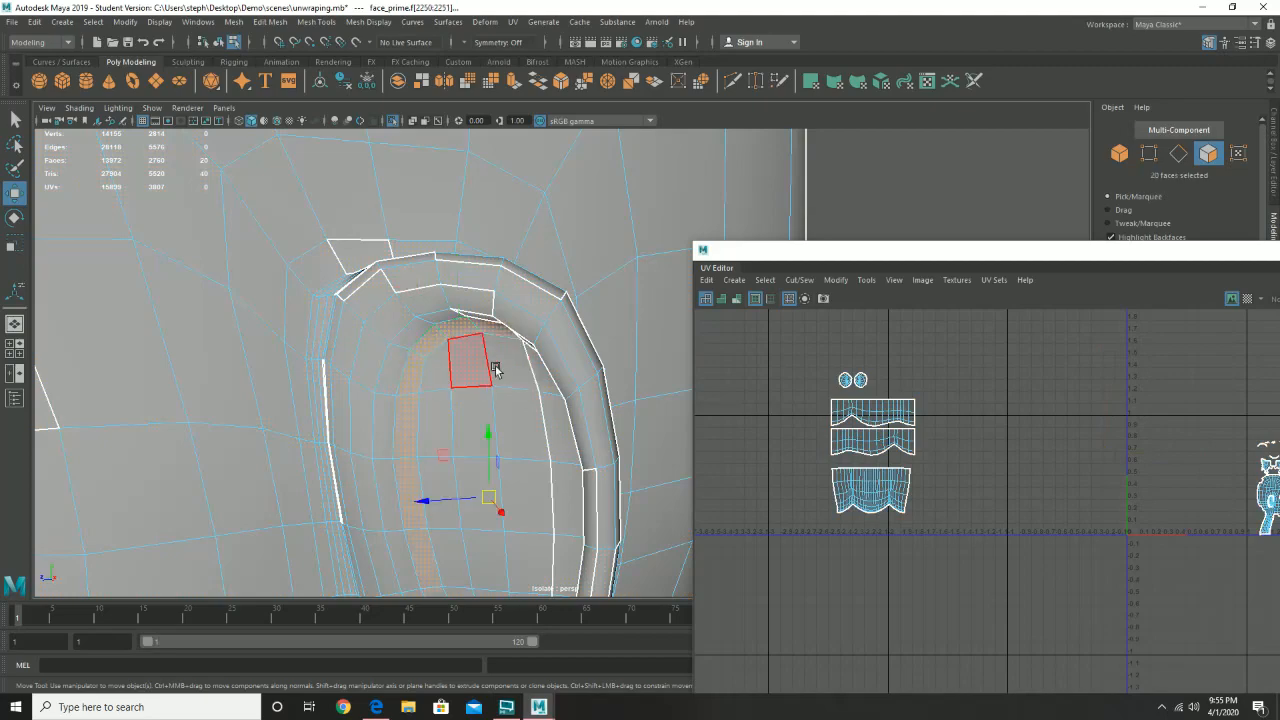
- Add the matching face loop inside the opposite ear to the selection and move the UV Editor down to clear the viewport
right_click_drag(494, 363, 334, 392, "alt")
left_click_drag(334, 392, 603, 374, "alt")
middle_click_drag(578, 315, 543, 354, "alt")
right_click_drag(535, 350, 594, 354, "alt")
double_click(624, 247, "shift")
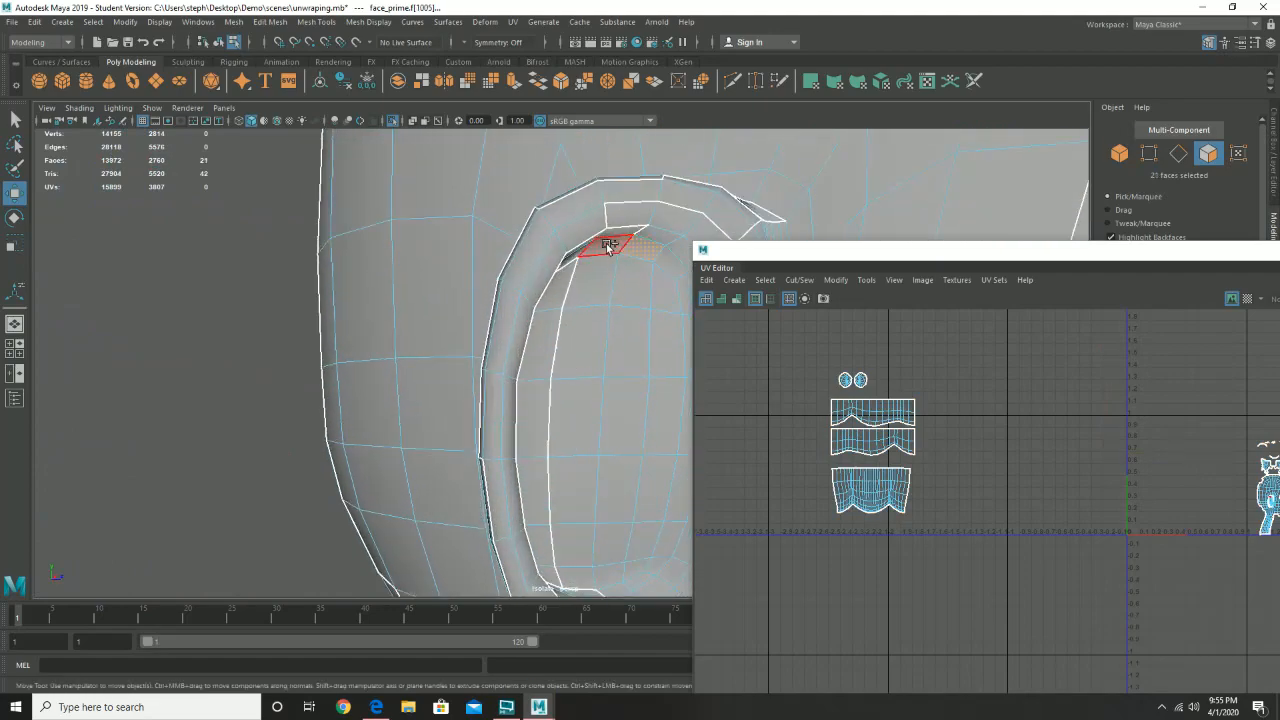
left_click_drag(624, 247, 362, 241, "alt")
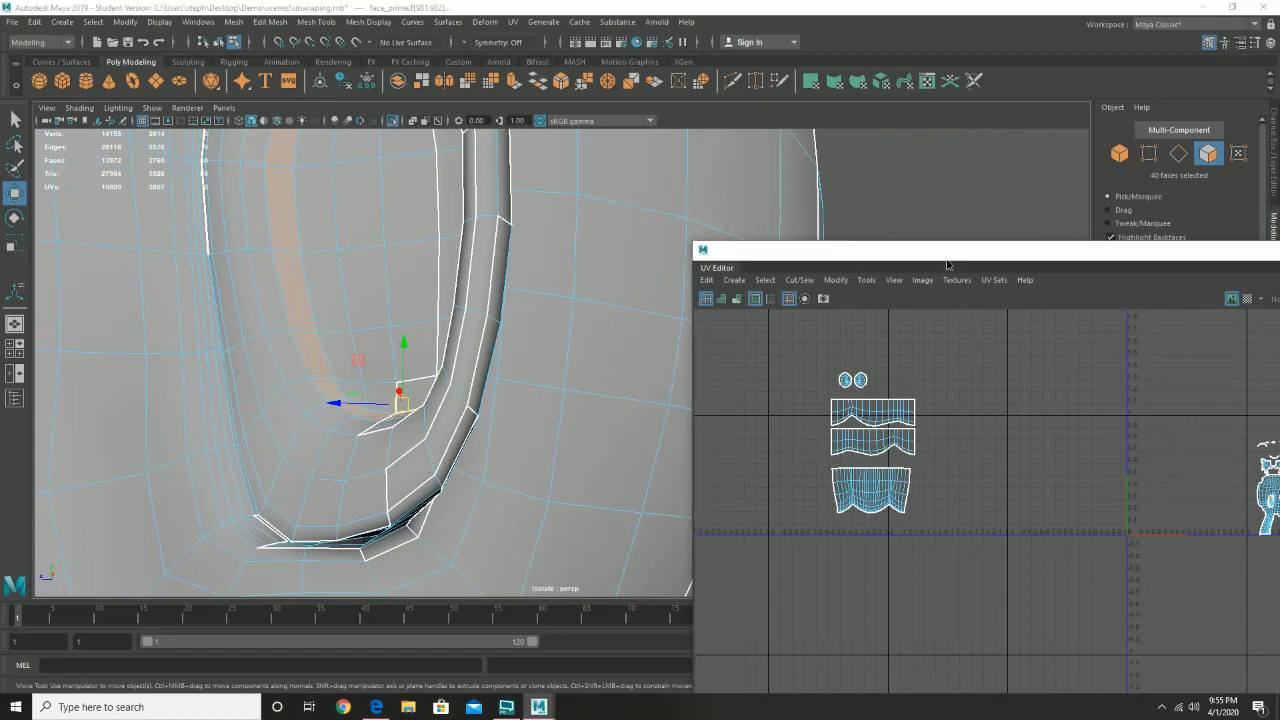
left_click_drag(952, 252, 794, 512)
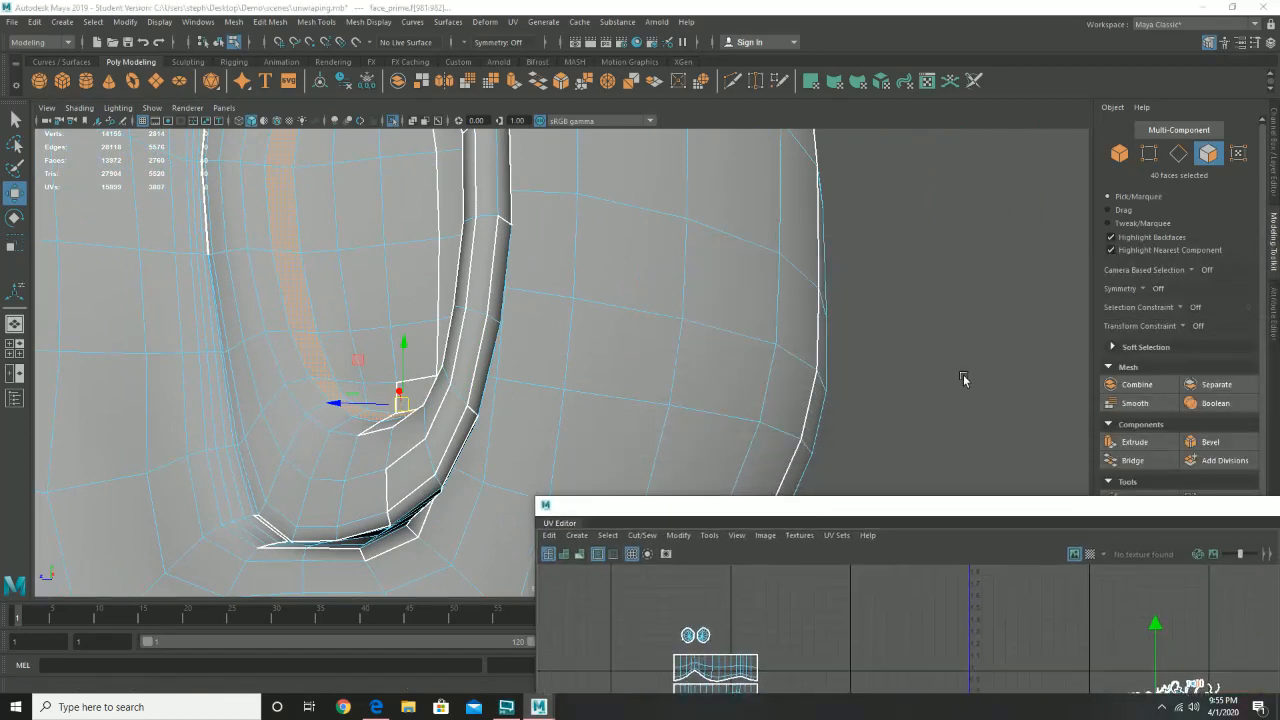
- Clear the face selection and, with Object X symmetry on, reselect the face loop around the inner hollow of both ears
left_click(932, 231)
left_click_drag(579, 319, 591, 327, "alt")
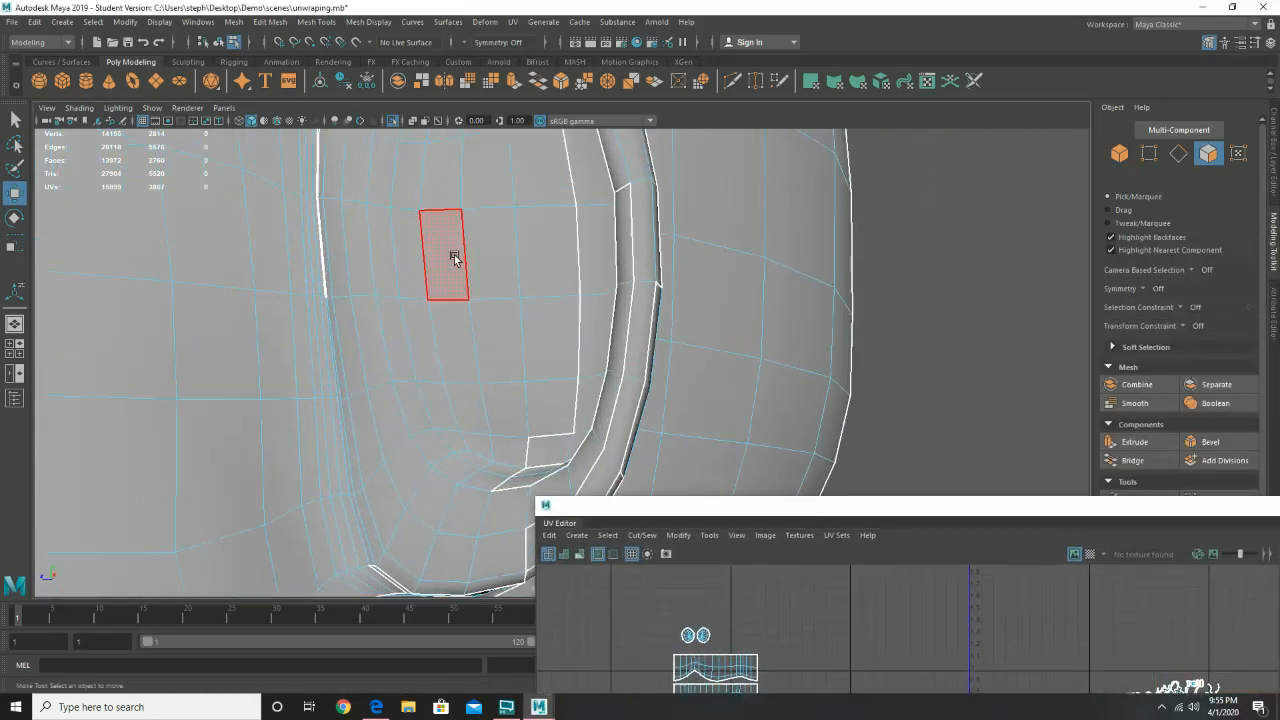
left_click(1145, 290)
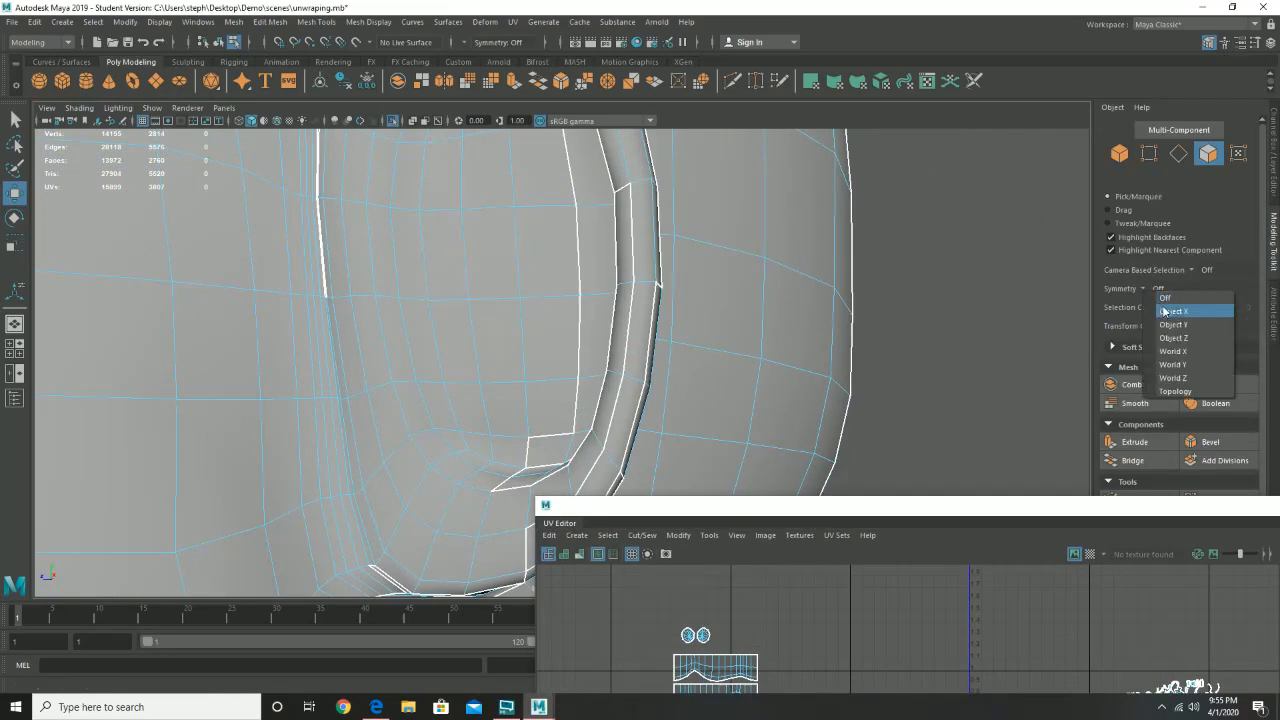
left_click(1172, 312)
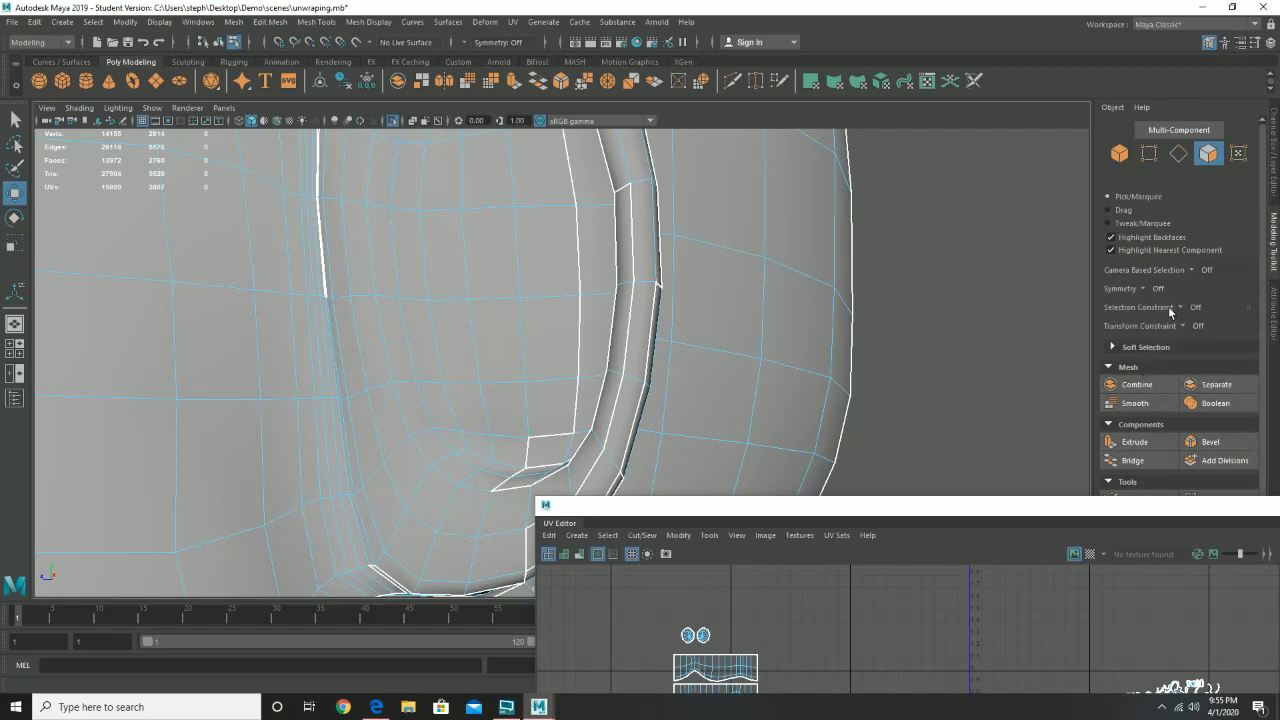
left_click(388, 276)
right_click_drag(434, 279, 404, 278, "alt")
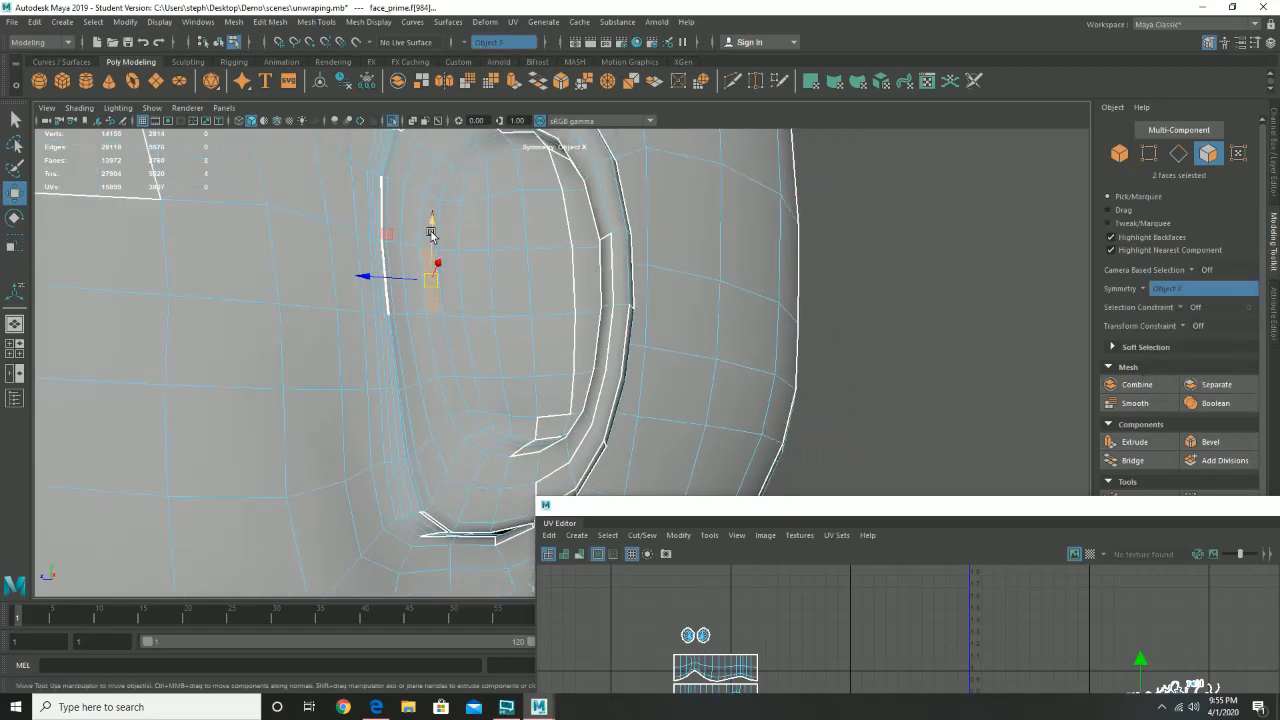
left_click(452, 186)
double_click(448, 224)
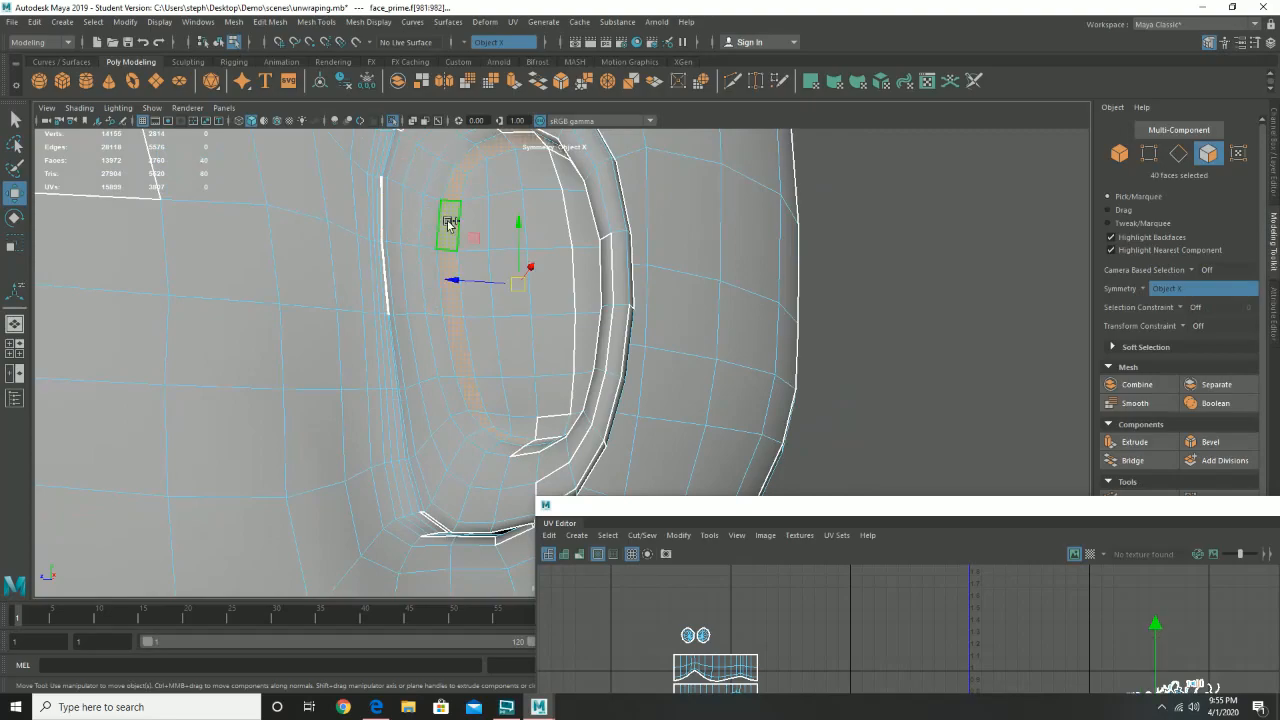
- Check the mirrored loop on the opposite ear, move the UV Editor aside and turn symmetry off
left_click_drag(551, 294, 583, 355, "alt")
right_click_drag(491, 314, 569, 306, "alt")
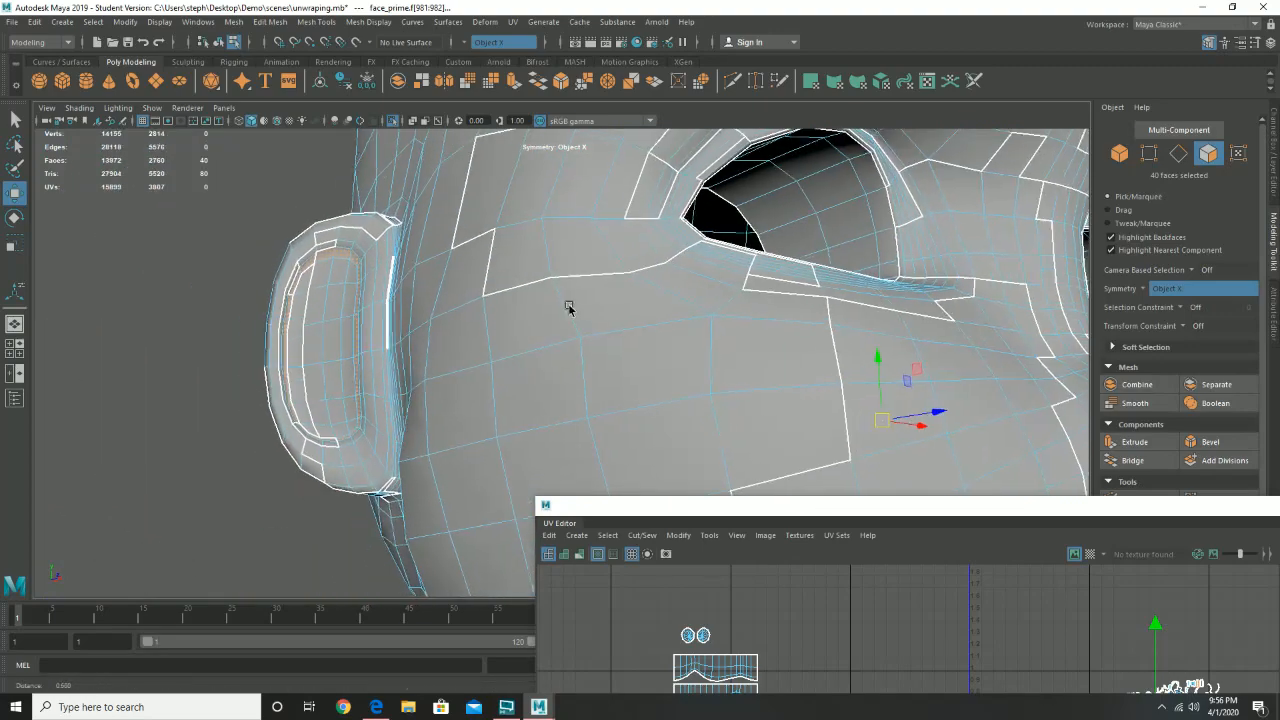
left_click_drag(569, 306, 432, 326, "alt")
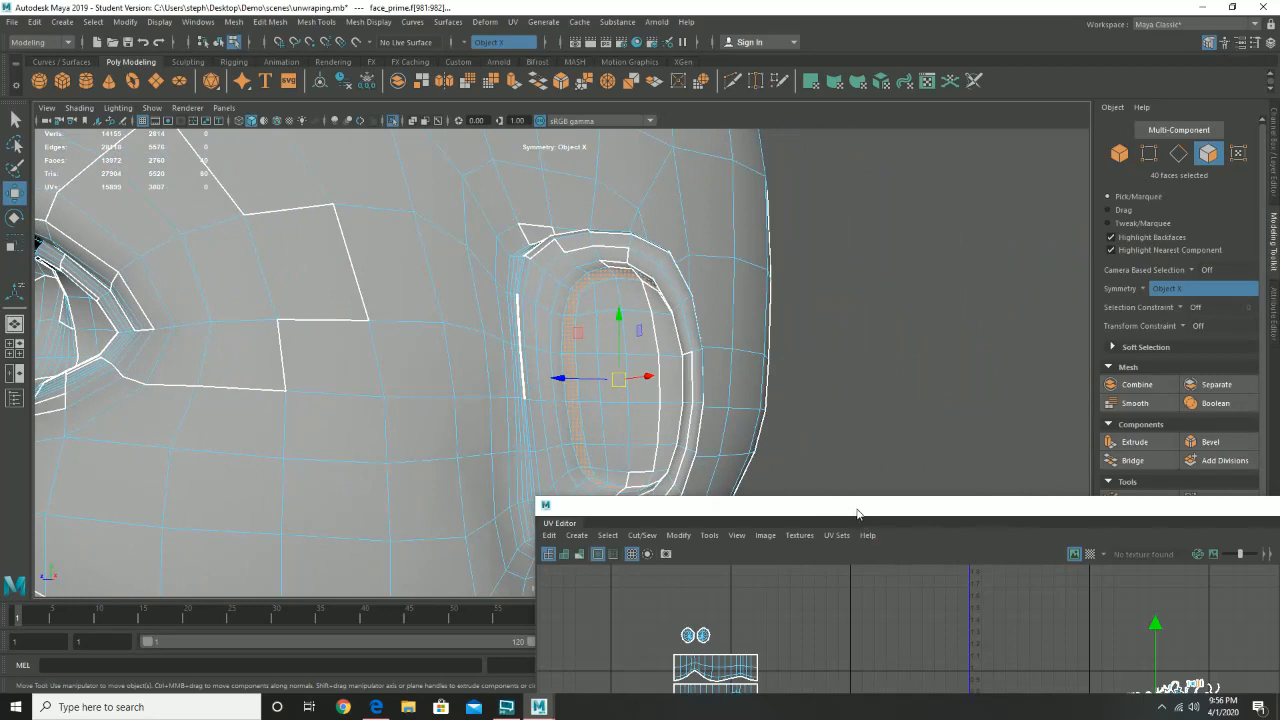
left_click_drag(857, 513, 649, 506)
left_click_drag(737, 349, 766, 361, "alt")
middle_click_drag(766, 361, 790, 259, "alt")
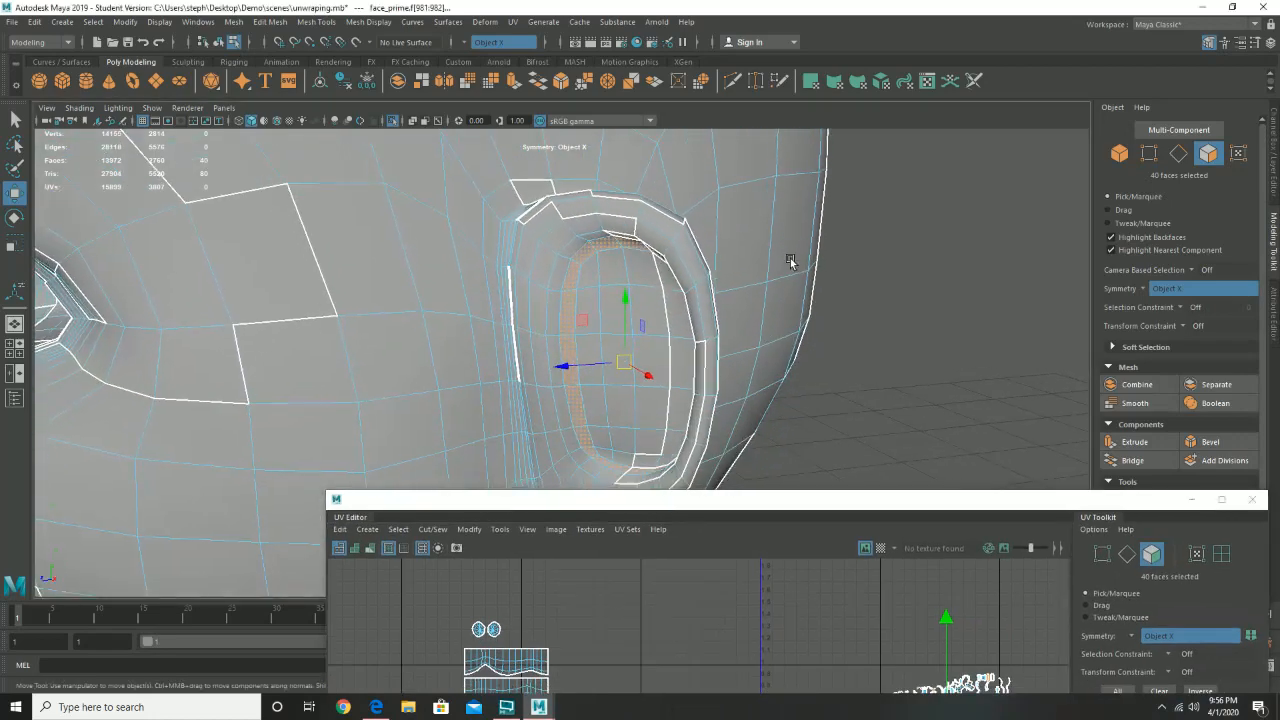
left_click(1144, 293)
left_click(1165, 290)
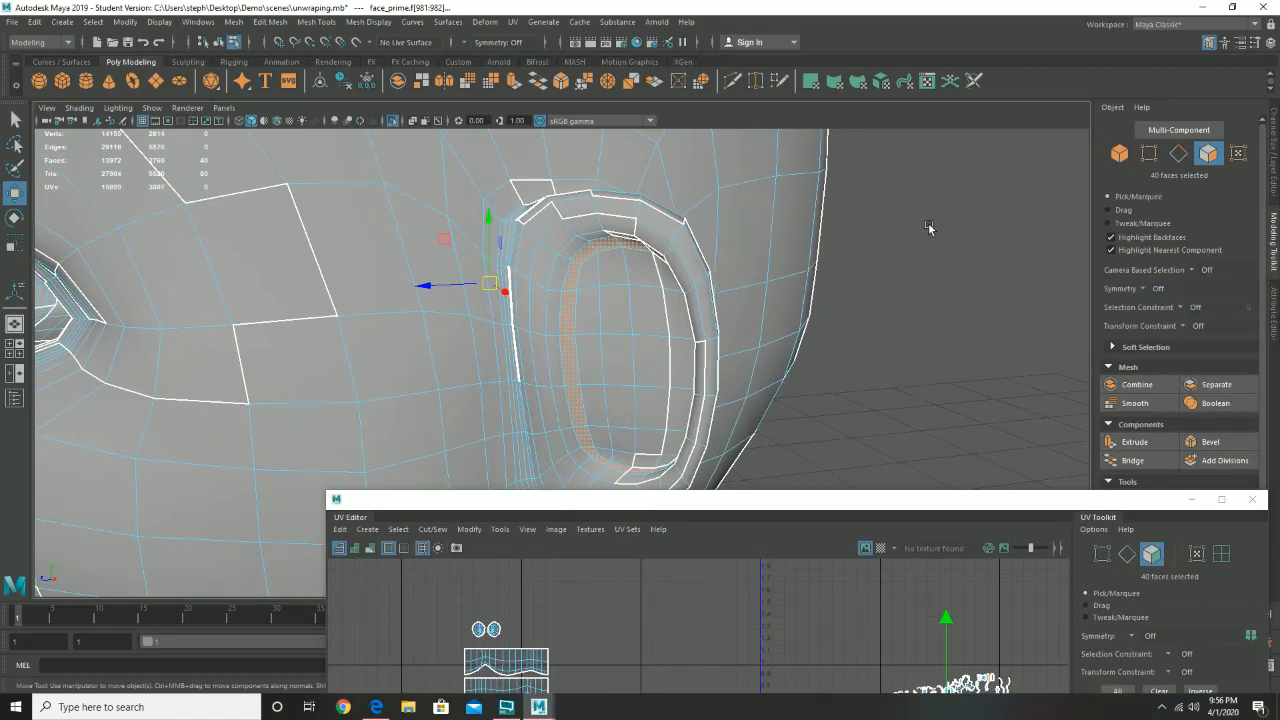
- Grow the face selection outward over both whole ears and shrink it by one ring to exclude the surrounding head faces
key("shift+period")
key("shift+period")
key("shift+period")
key("shift+period")
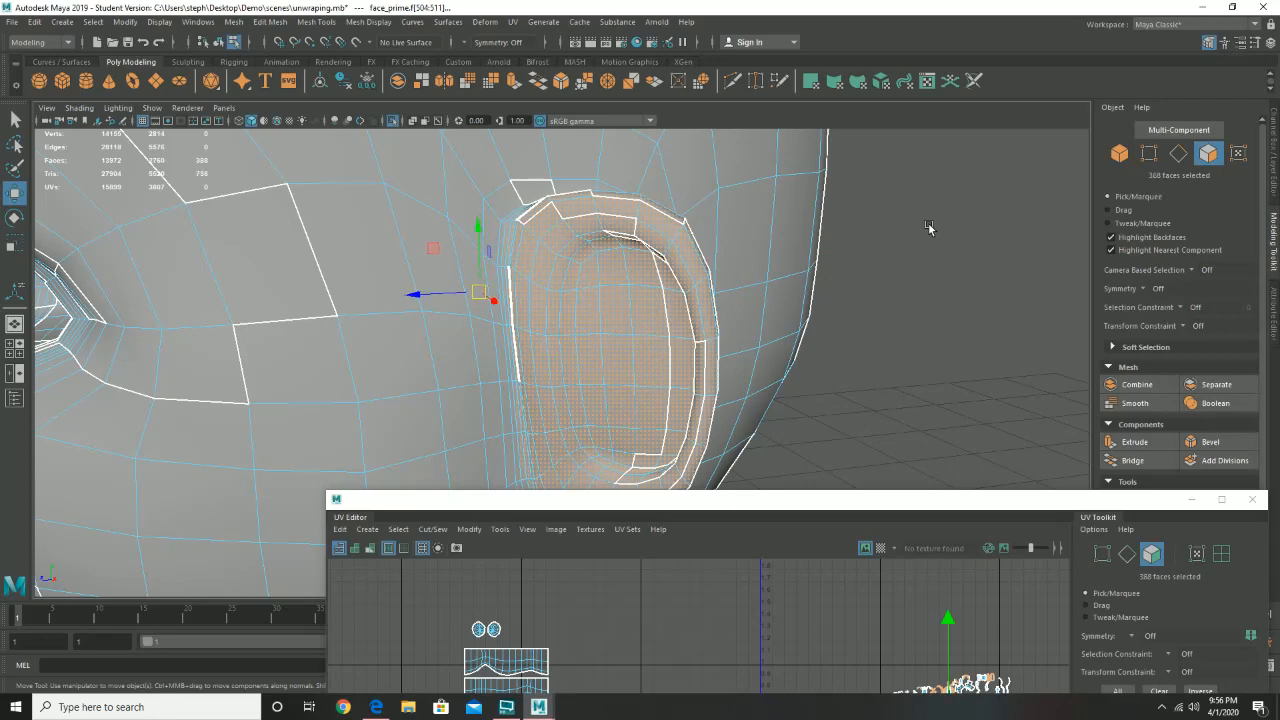
key("shift+period")
key("shift+period")
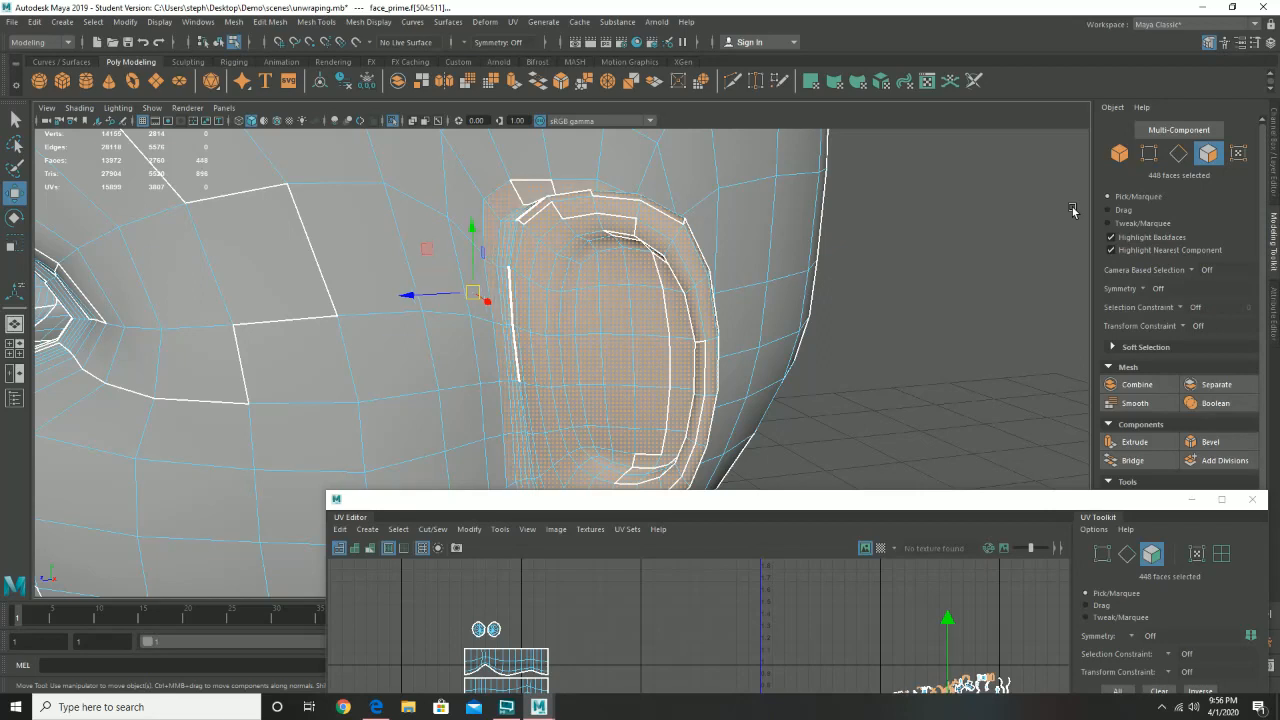
key("shift+comma")
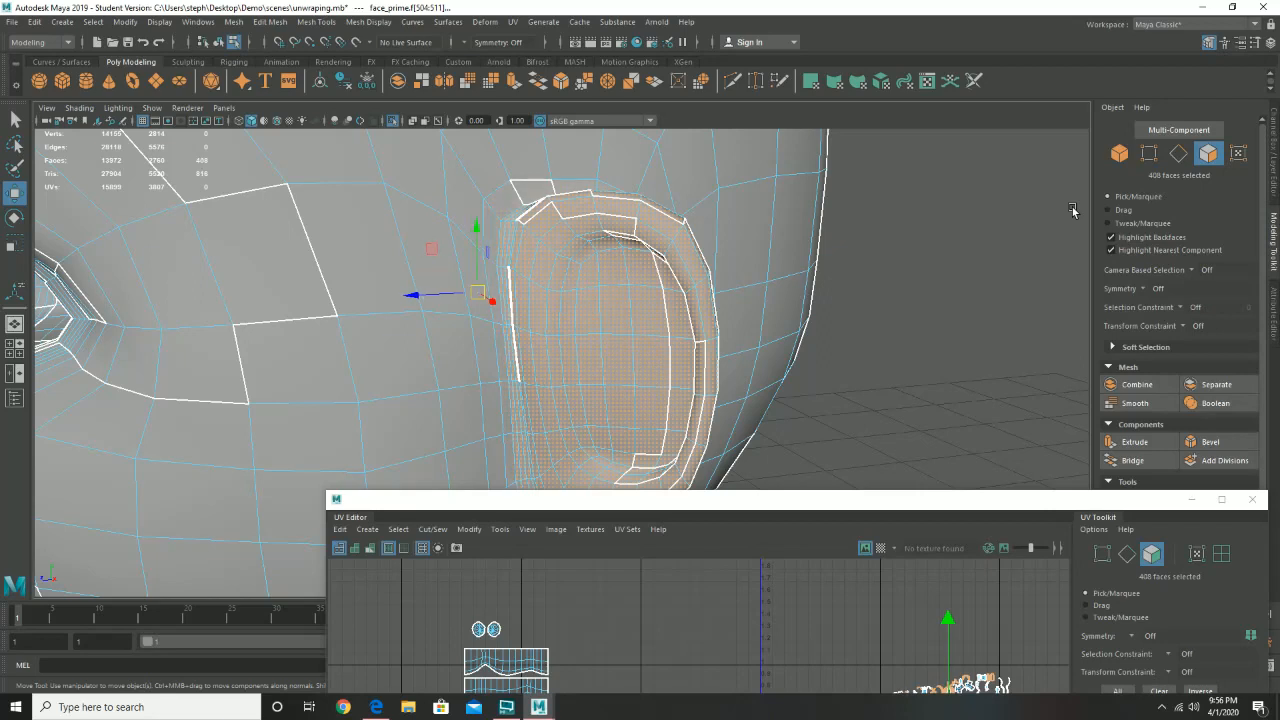
- Examine where the selected ear faces lie in the UV layout and on the head
left_click_drag(556, 498, 349, 220)
scroll(710, 461, "up", 1)
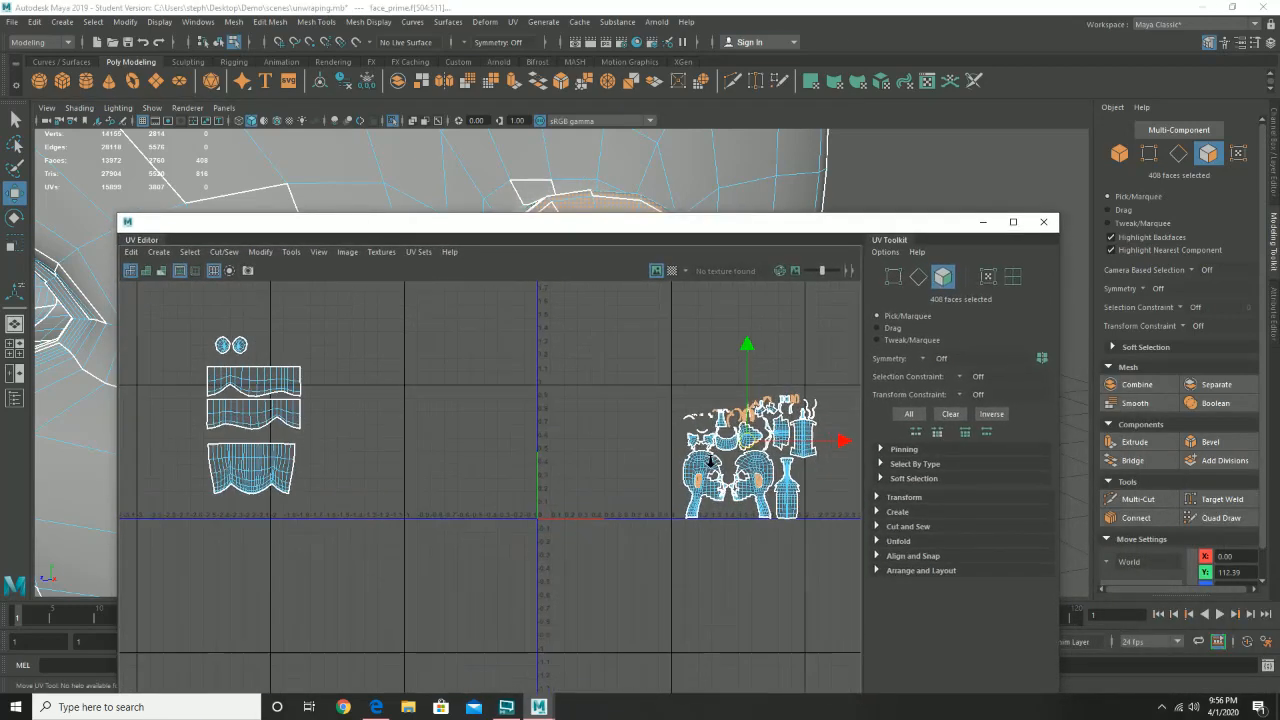
scroll(710, 461, "up", 2)
middle_click_drag(743, 549, 566, 510, "alt")
right_click_drag(618, 538, 799, 619, "alt")
middle_click_drag(716, 458, 692, 560, "alt")
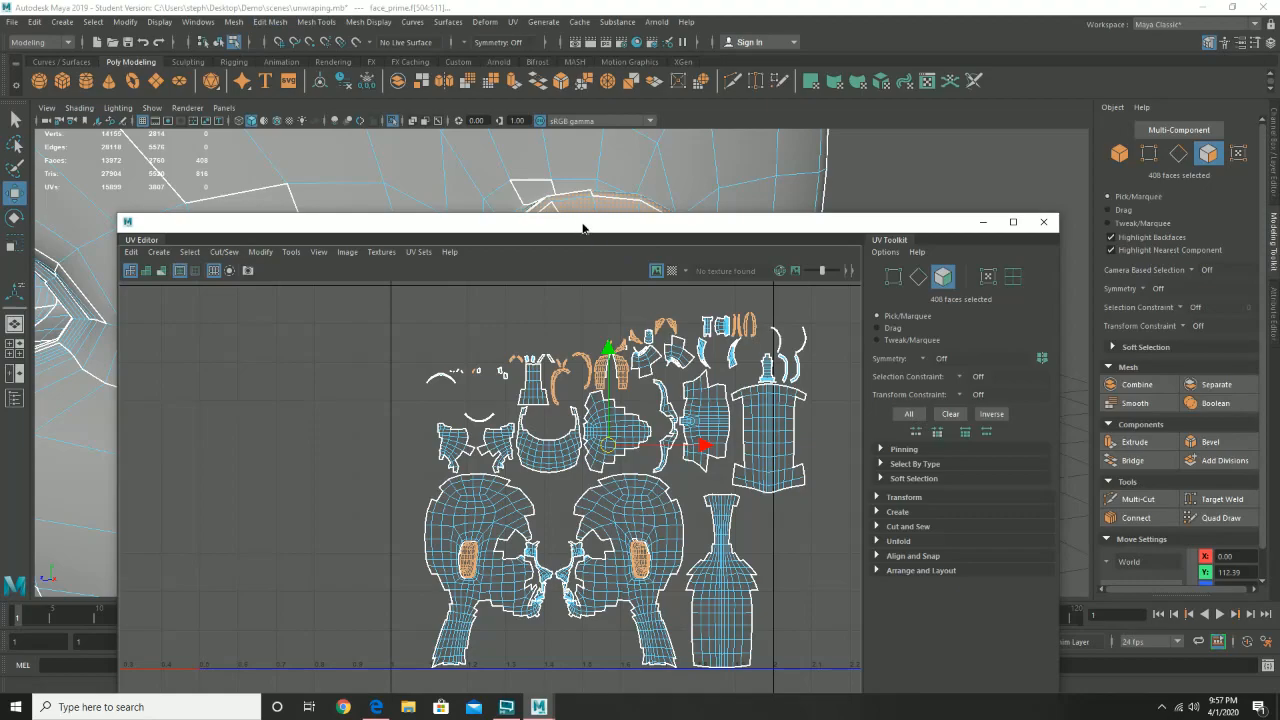
left_click_drag(583, 228, 985, 222)
left_click_drag(385, 330, 542, 307, "alt")
right_click_drag(542, 307, 380, 310, "alt")
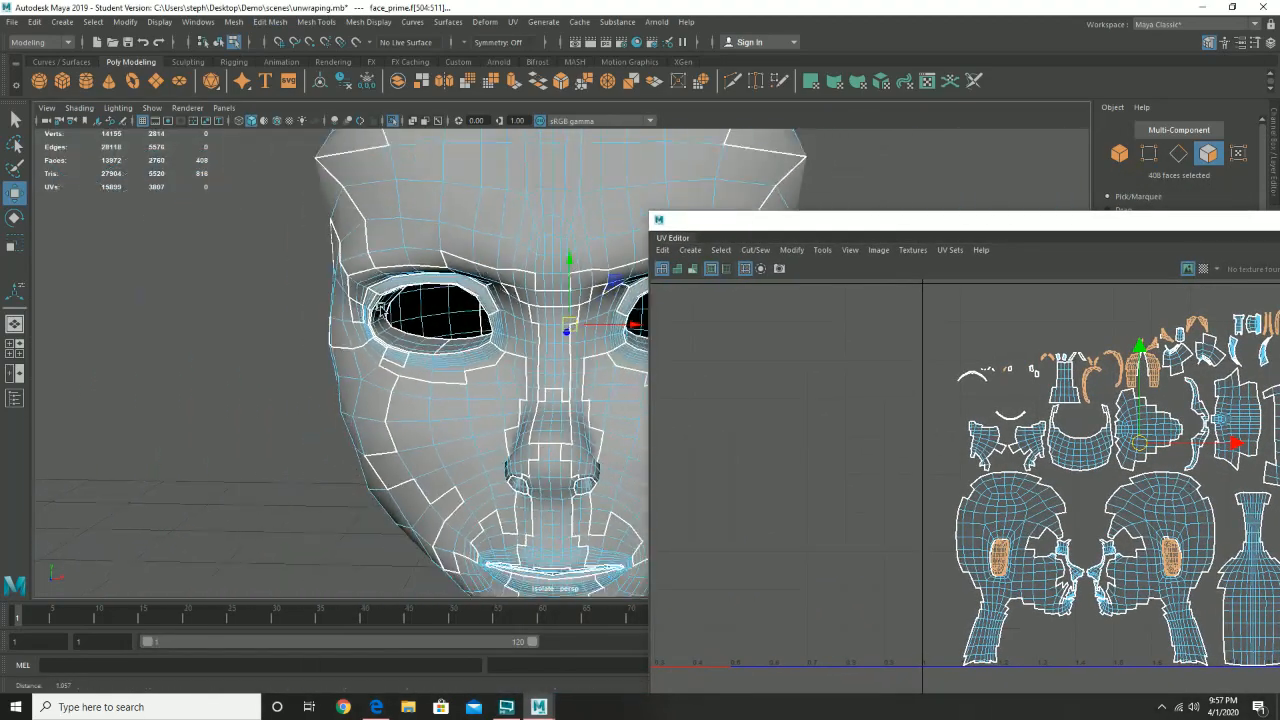
left_click_drag(380, 310, 309, 335, "alt")
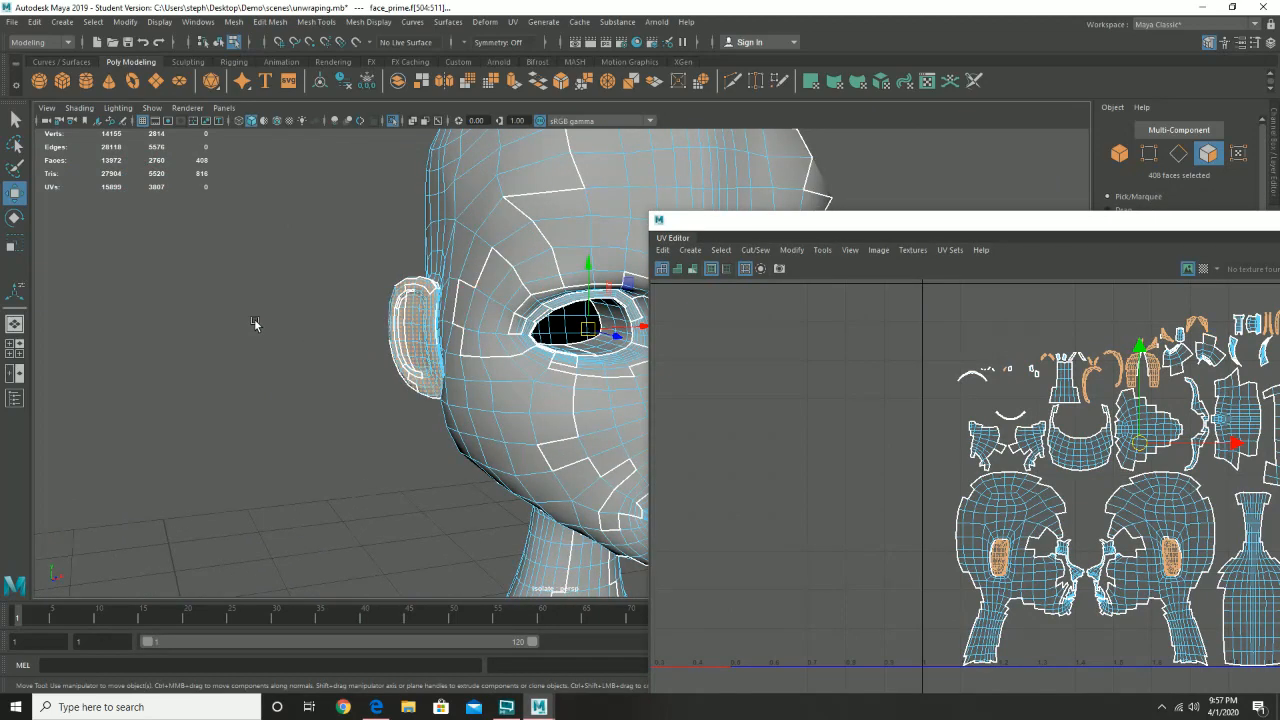
left_click_drag(407, 359, 359, 316, "alt")
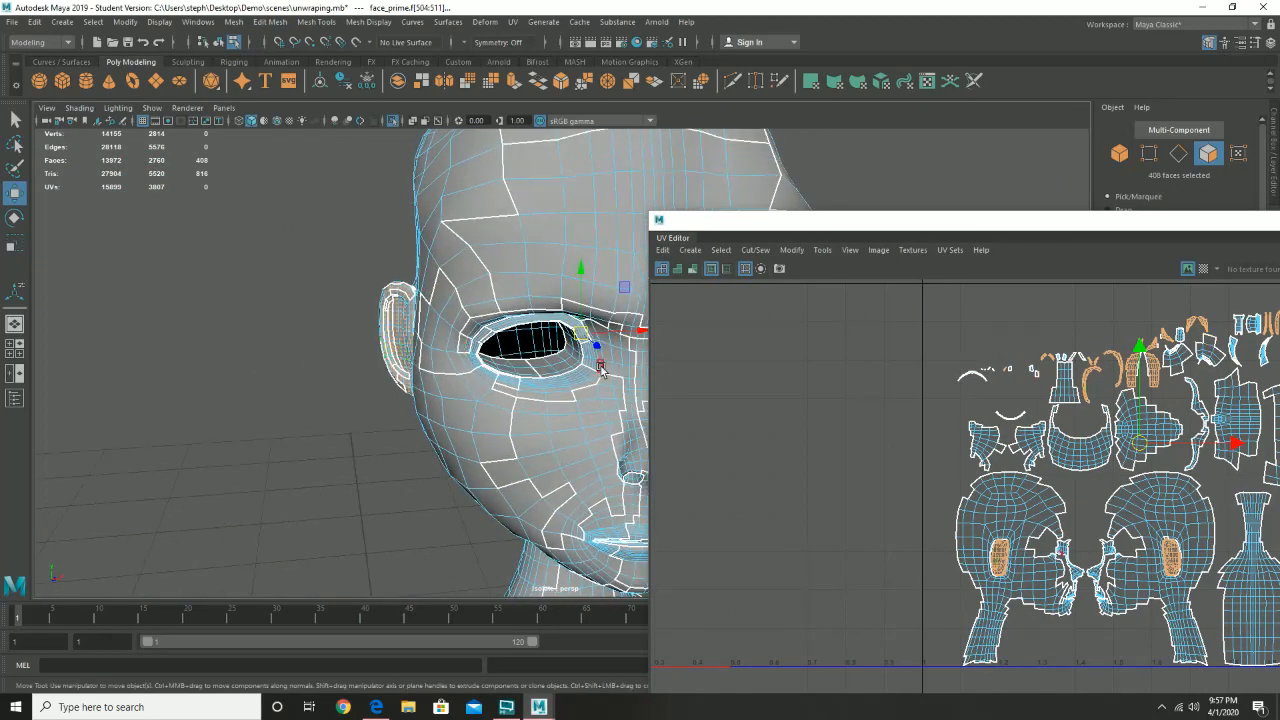
- Apply a planar UV projection from the X axis, fitted to the bounding box, to the selected ear faces
left_click(512, 22)
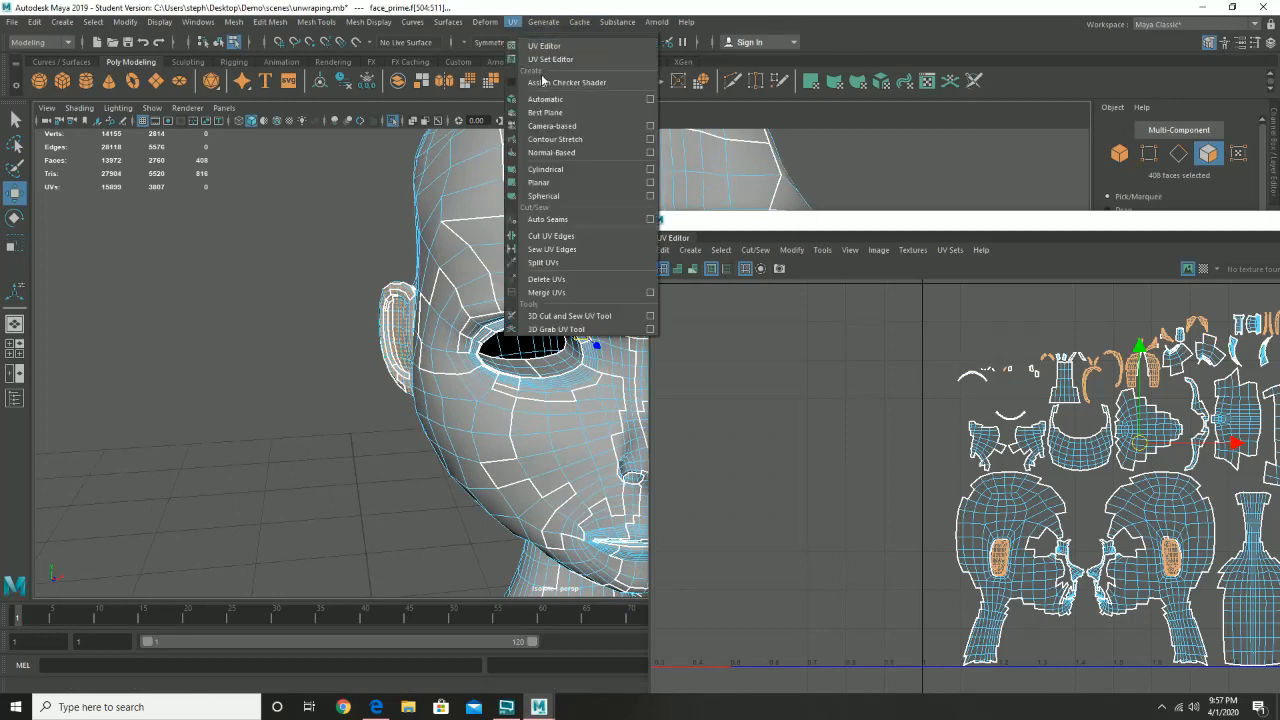
left_click(650, 182)
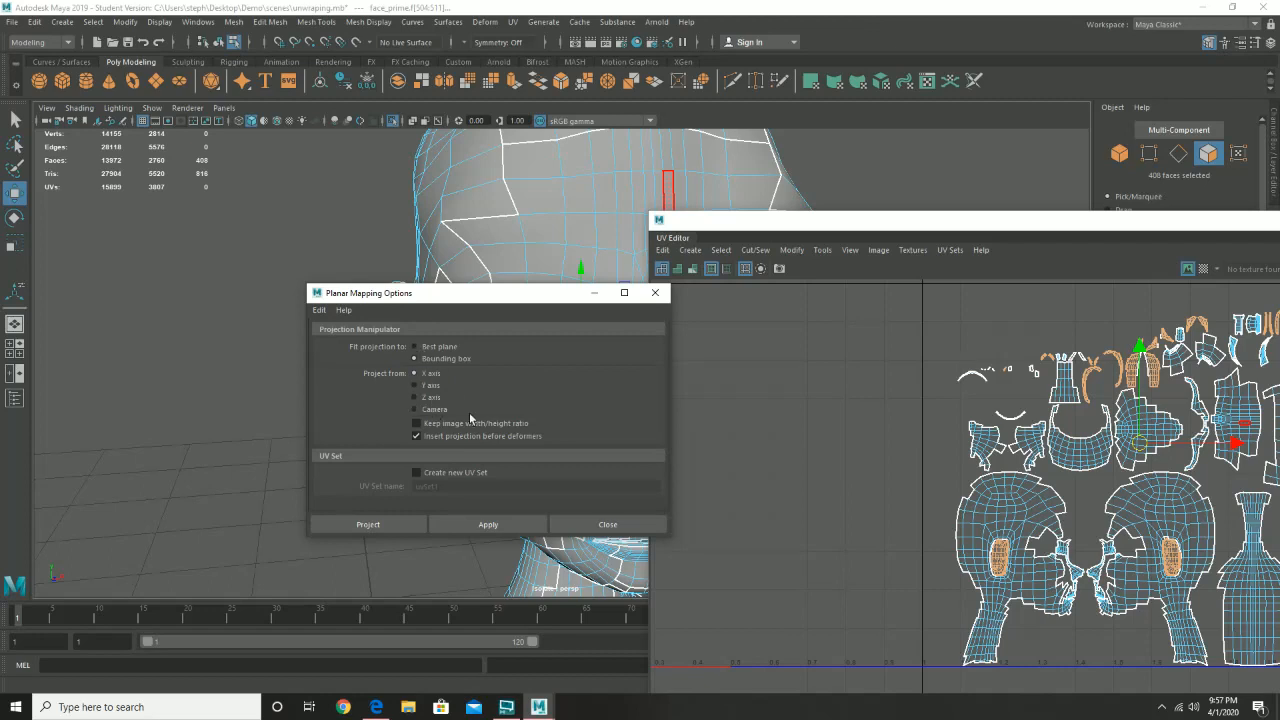
left_click(505, 525)
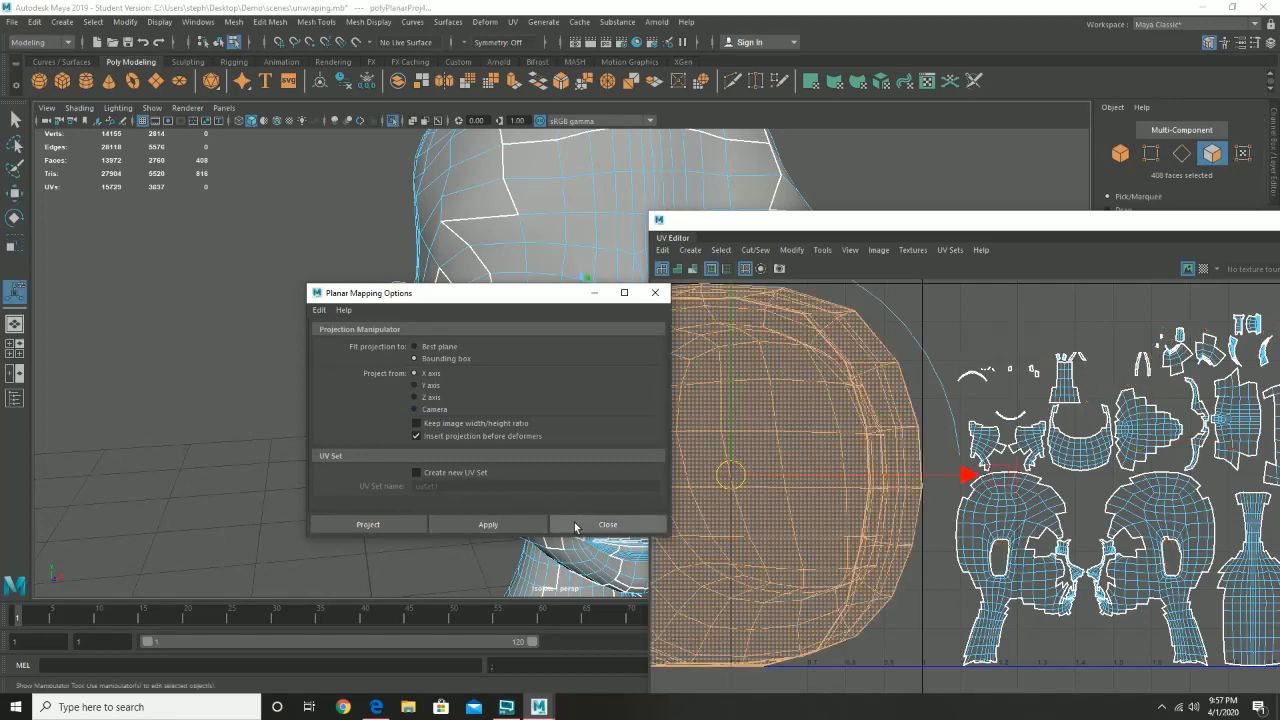
left_click(608, 524)
- Separate the two overlapping ear shells by moving one straight up above the other in the UV layout
scroll(716, 465, "down", 5)
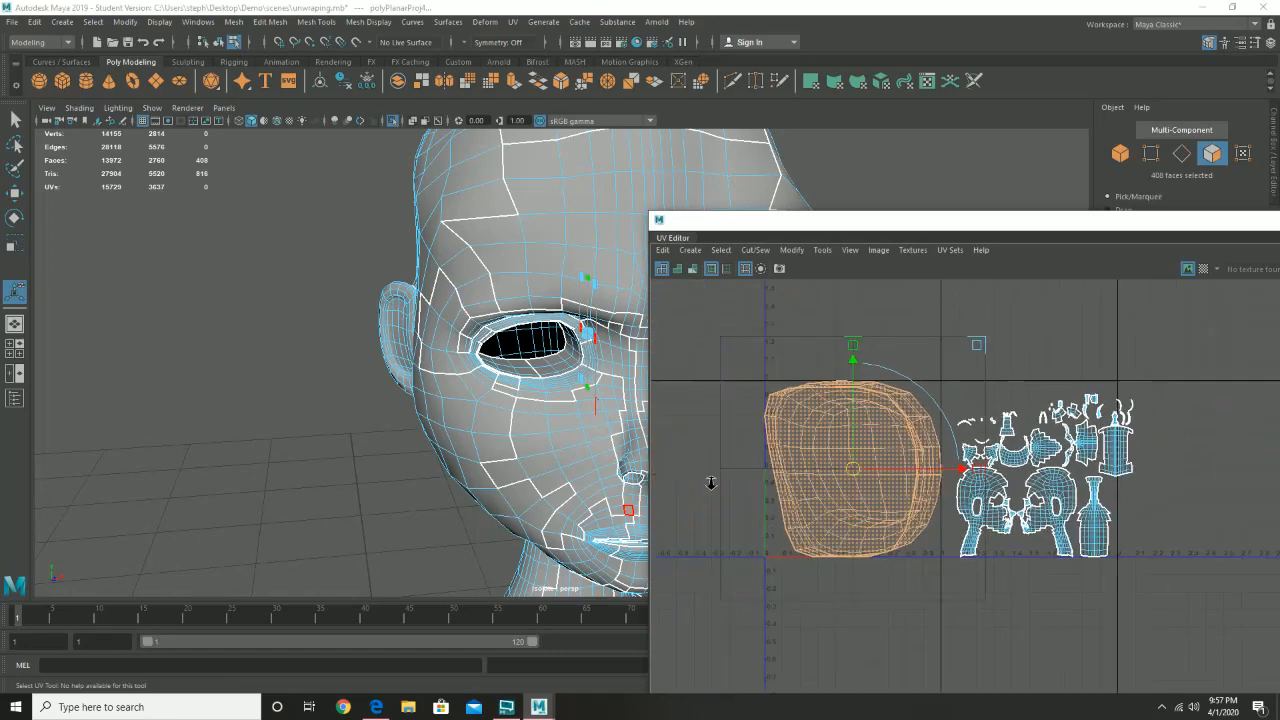
middle_click_drag(716, 465, 790, 522, "alt")
left_click(1000, 405)
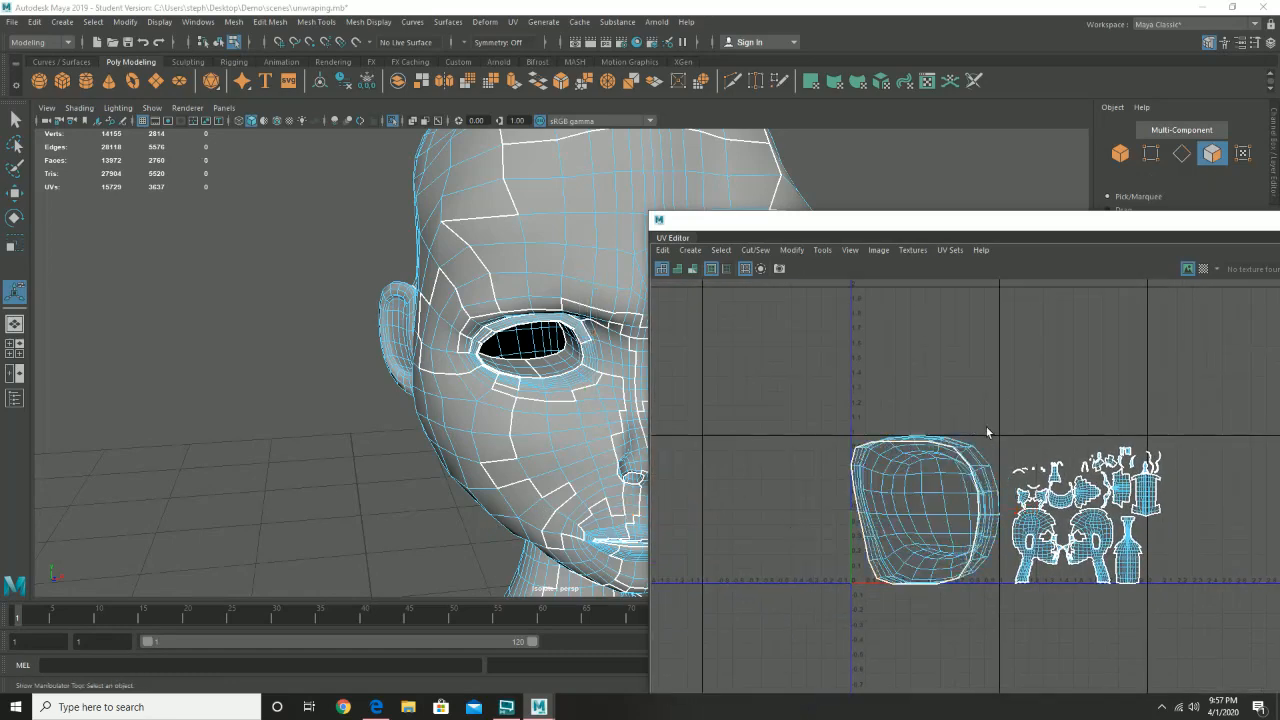
left_click(924, 466)
key("w")
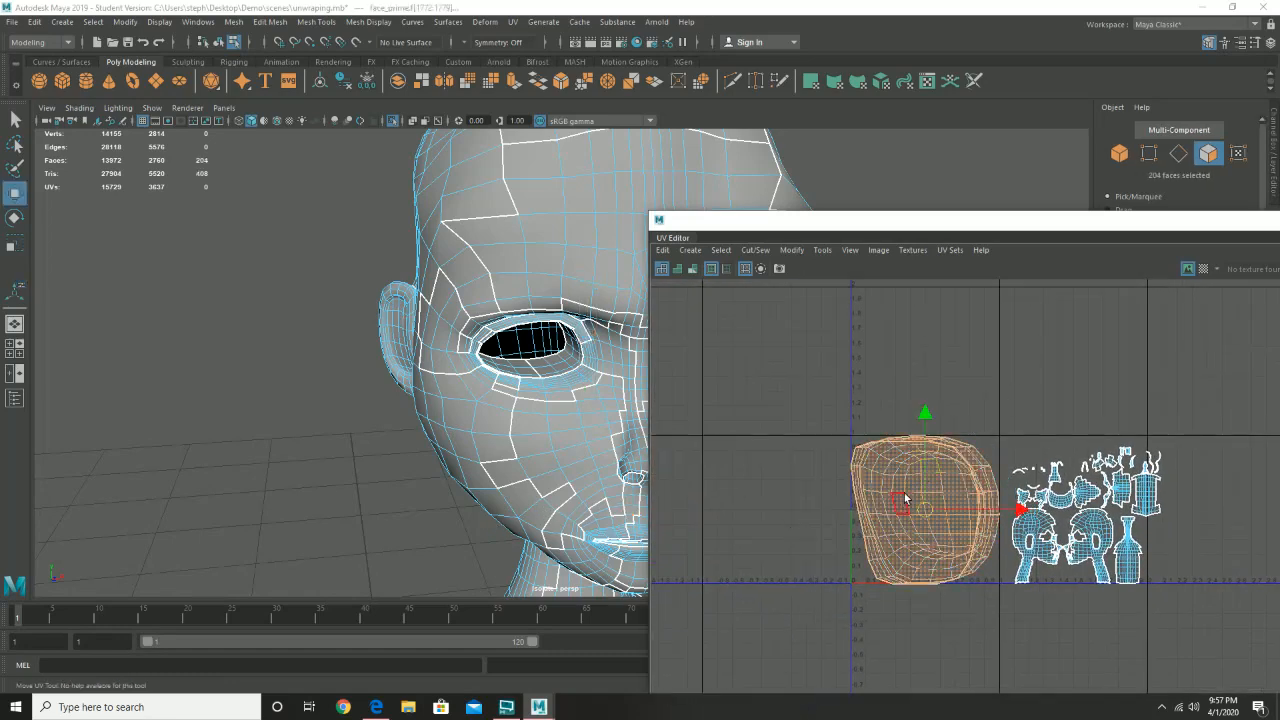
left_click_drag(924, 414, 889, 212)
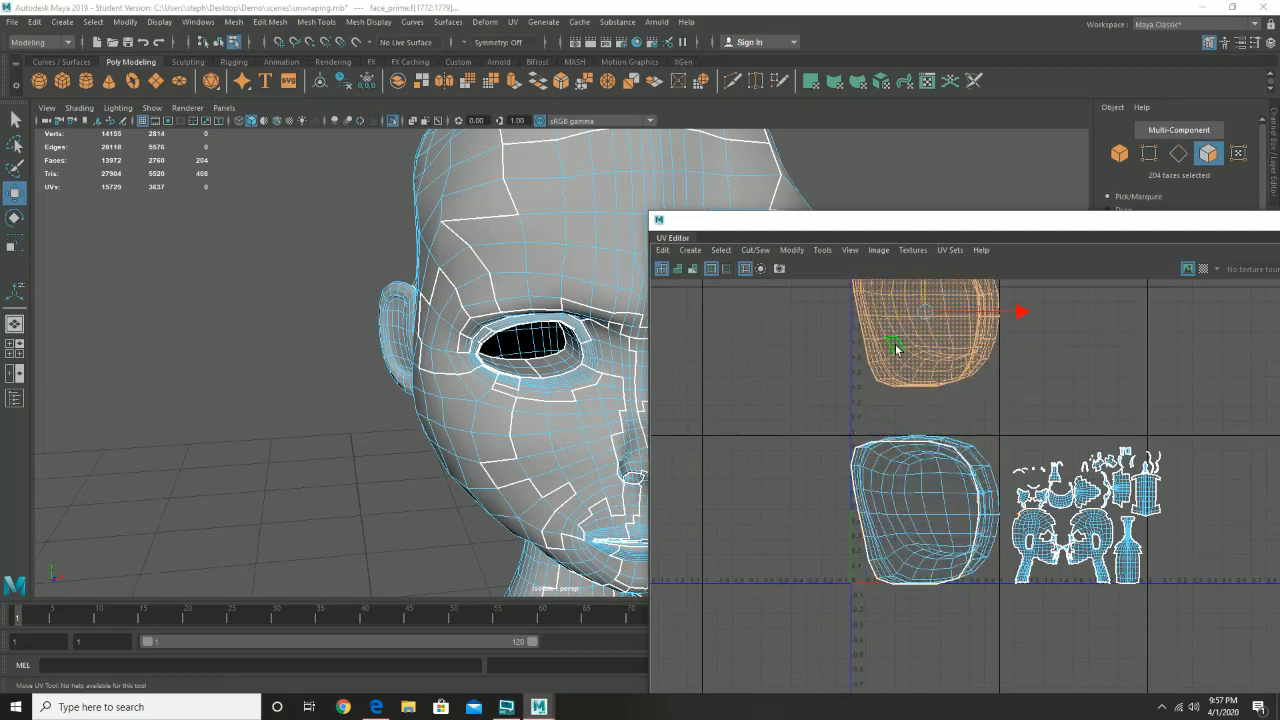
- Select all UVs of the lower ear shell and unfold them with the Legacy method and the Horizontal constraint
right_click_drag(905, 484, 921, 494)
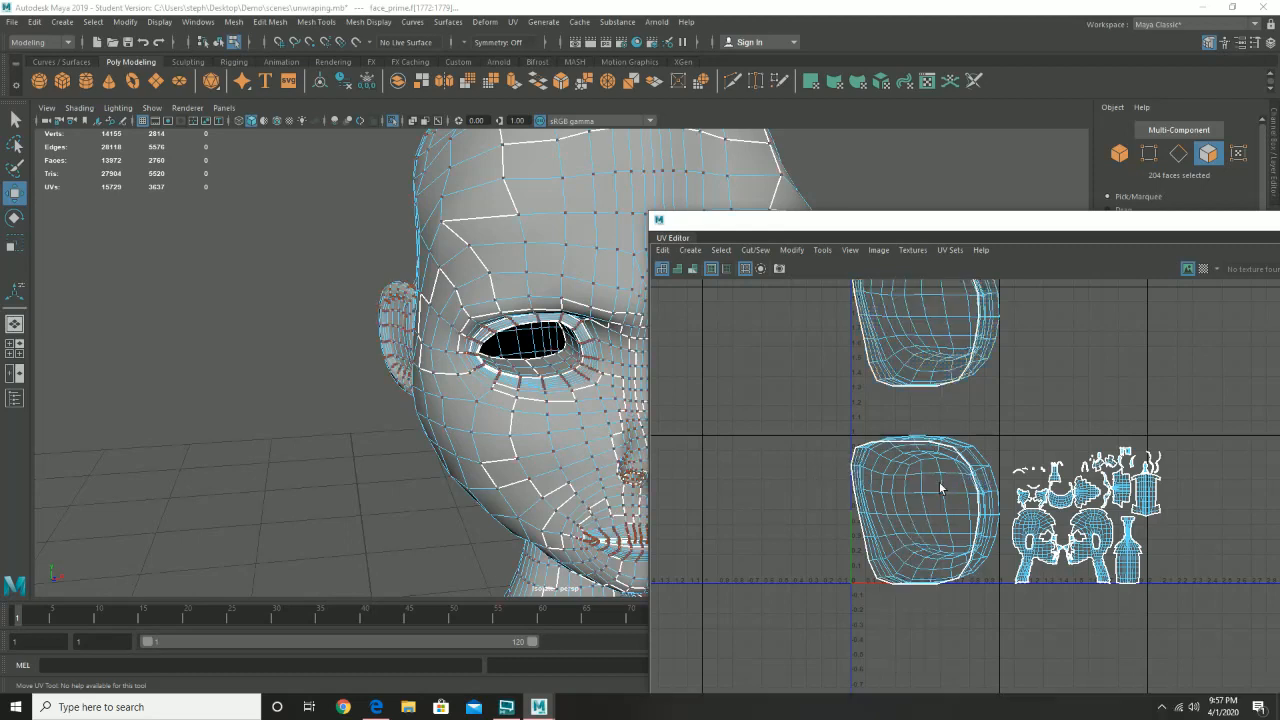
left_click(927, 497)
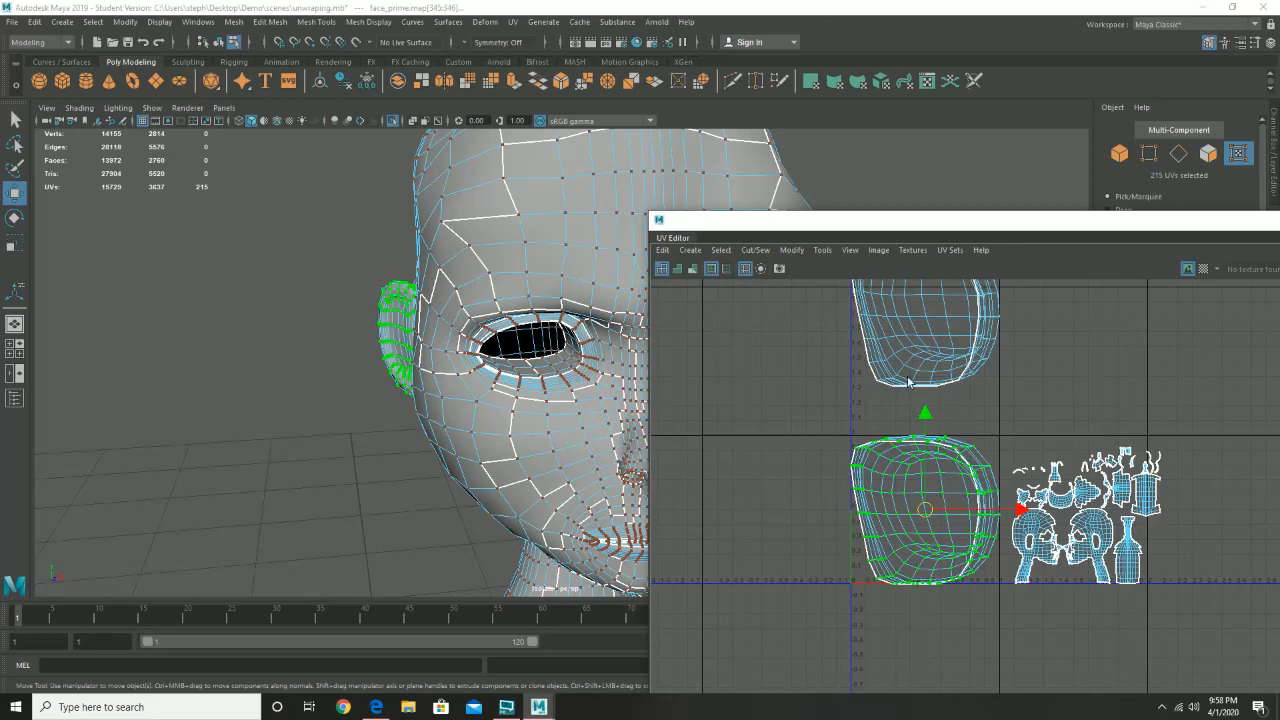
left_click(851, 250)
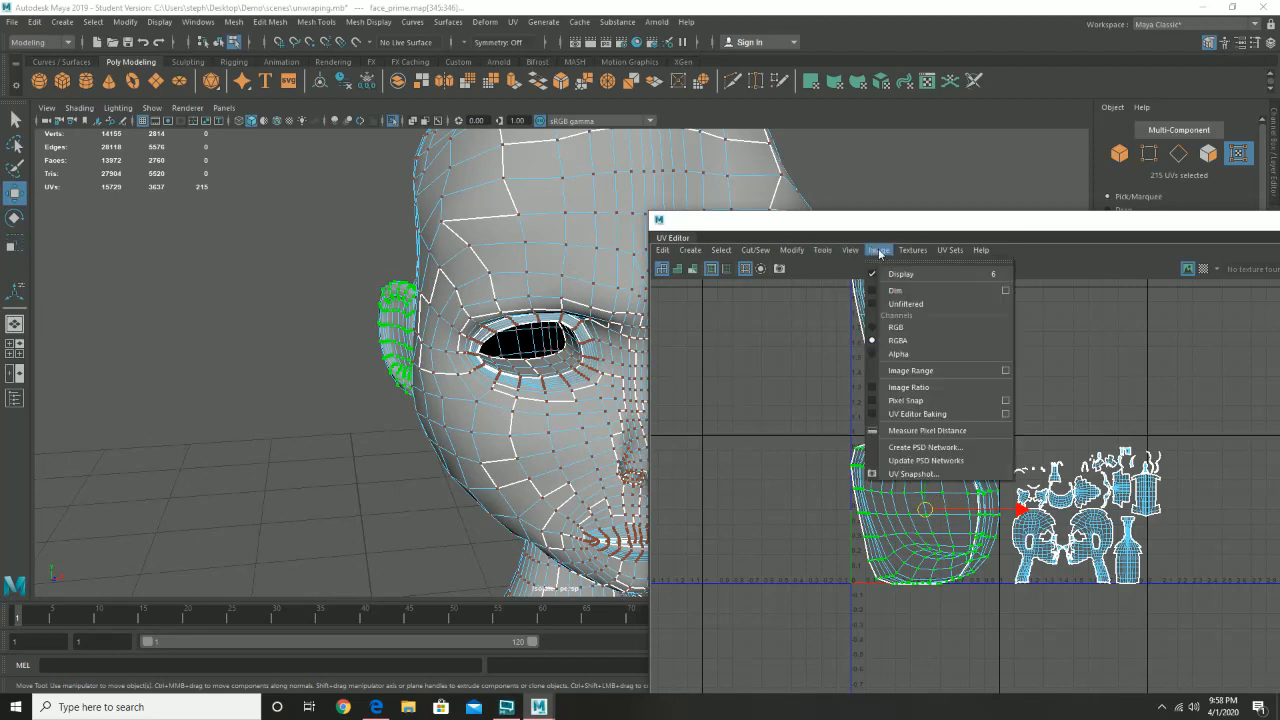
left_click(860, 236)
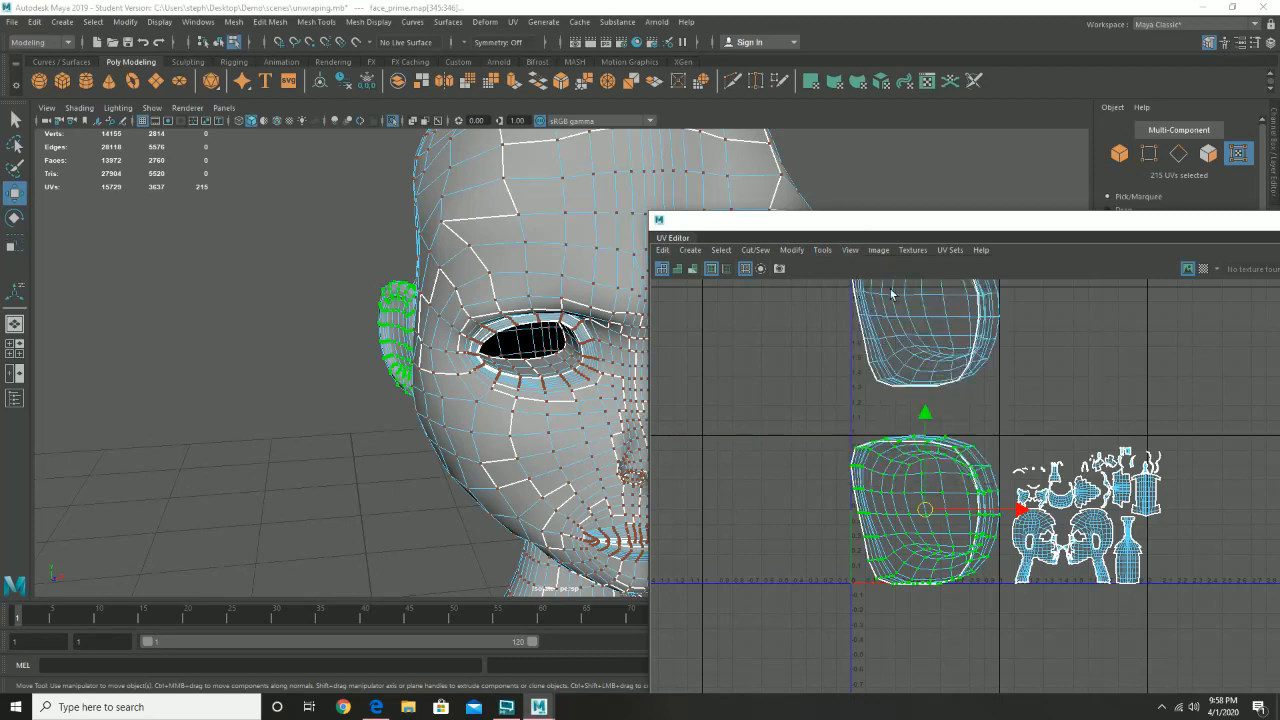
right_click(920, 466, "shift")
right_click_drag(901, 481, 759, 445, "shift")
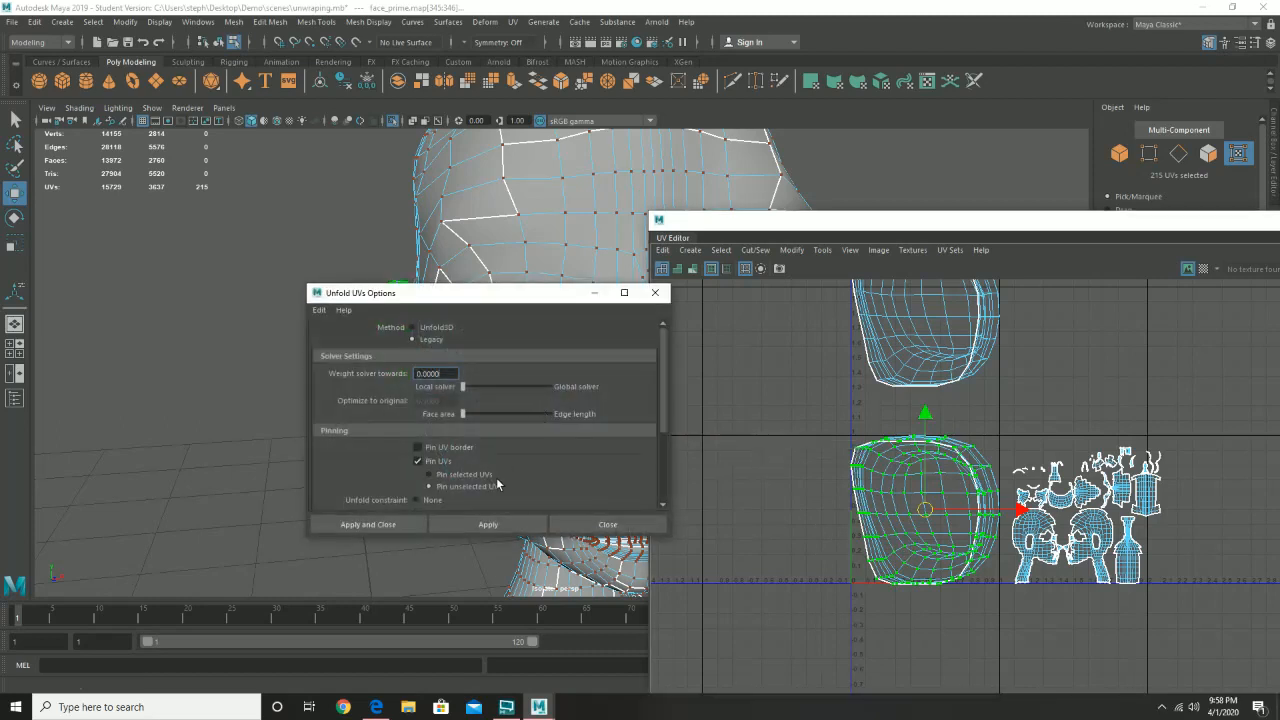
scroll(497, 475, "down", 3)
scroll(499, 472, "down", 1)
left_click(448, 403)
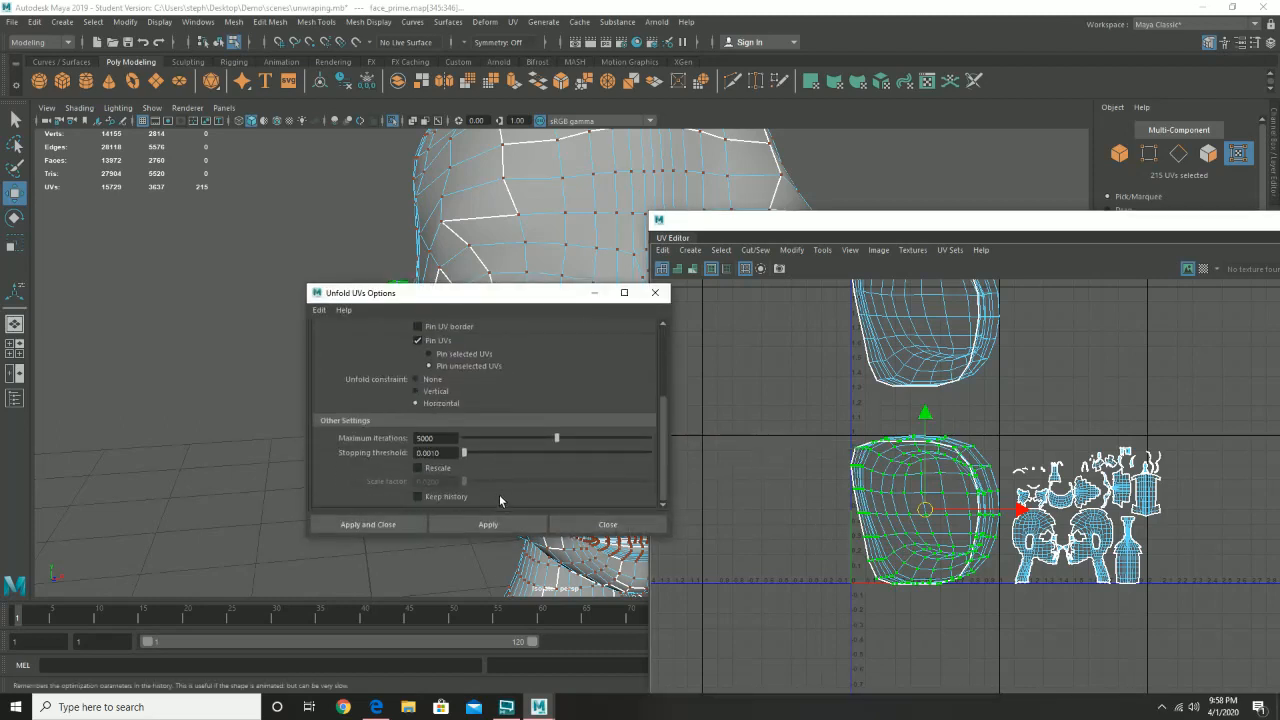
left_click(476, 531)
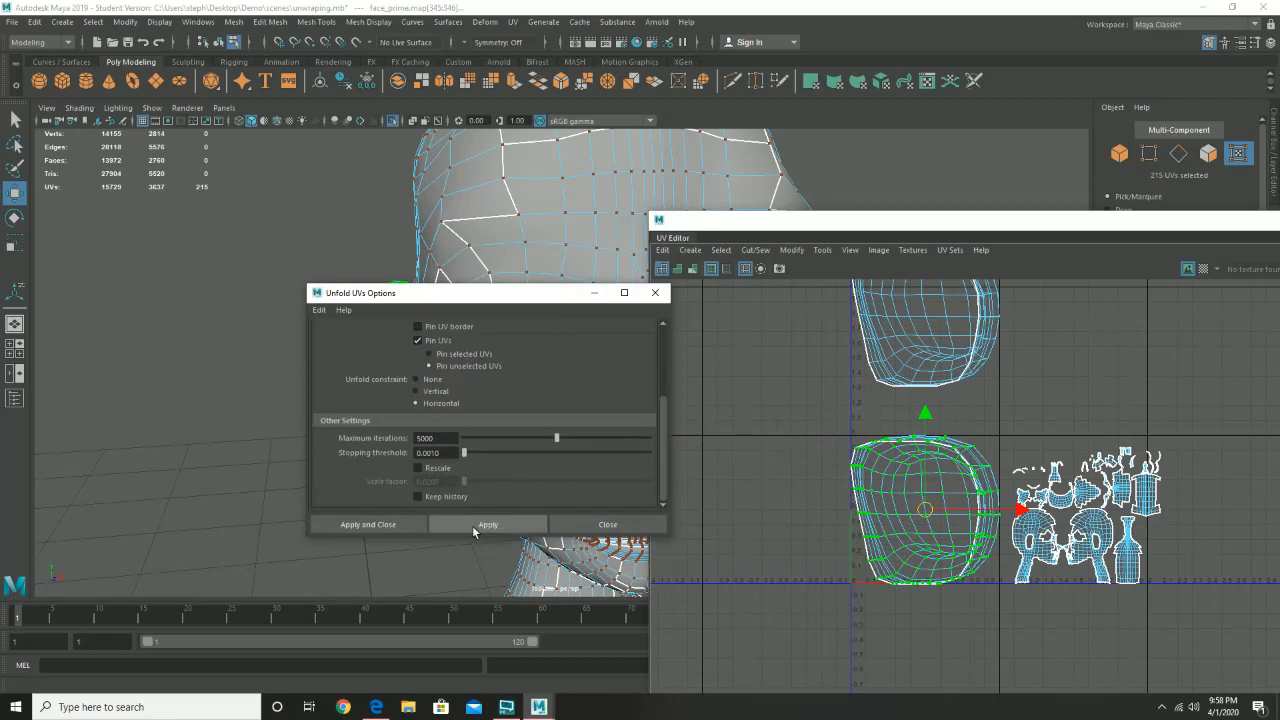
- Unfold the lower ear shell again with the Vertical constraint, deselect it and close the unfold options
left_click(424, 391)
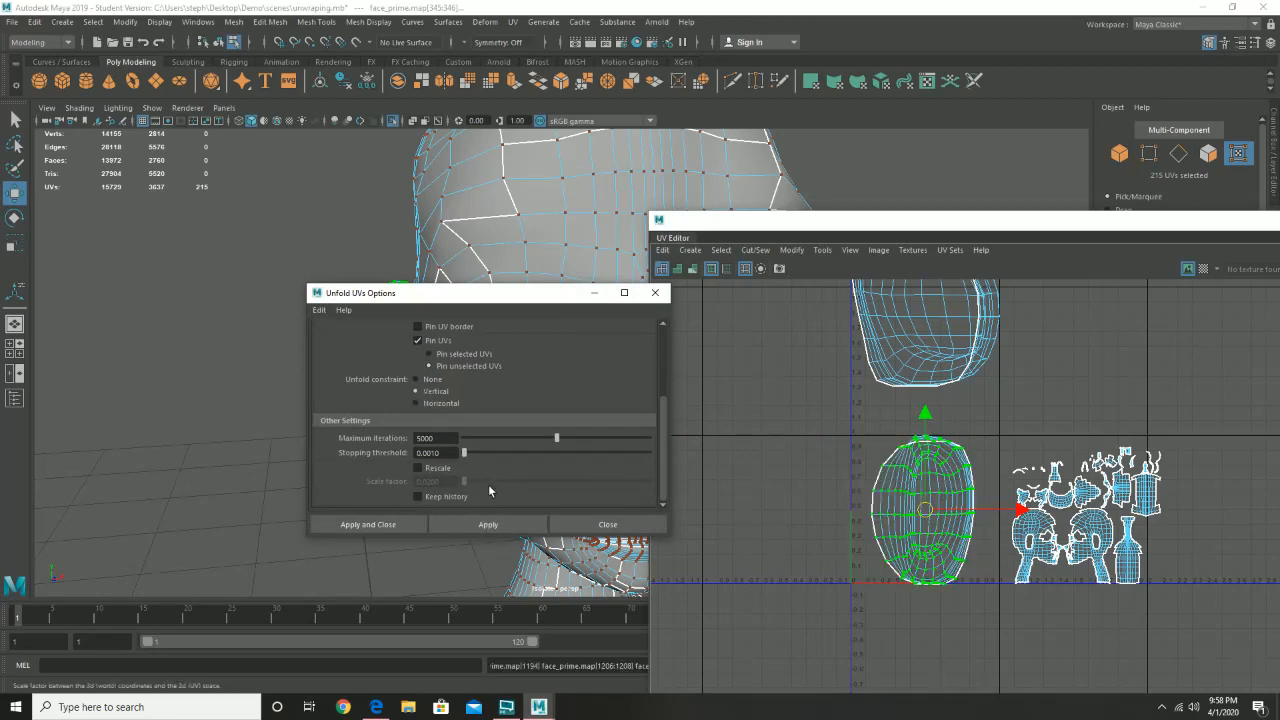
left_click(488, 524)
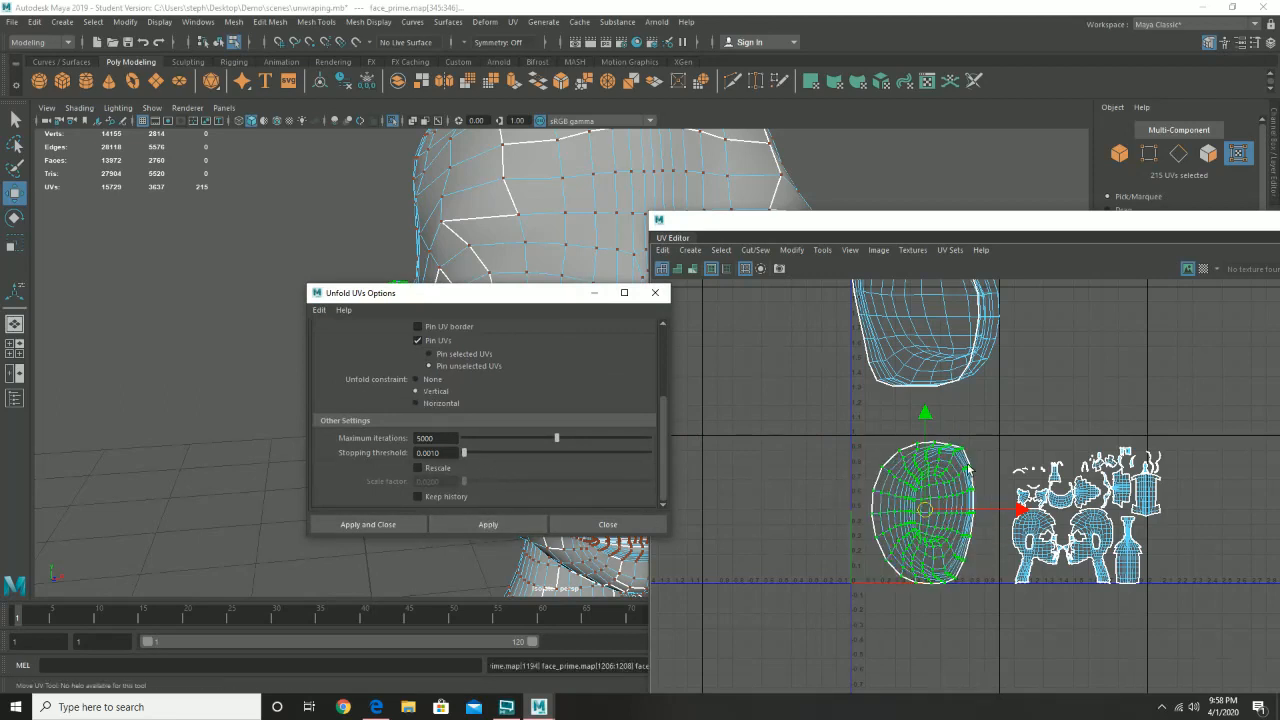
left_click(991, 426)
scroll(975, 445, "up", 5)
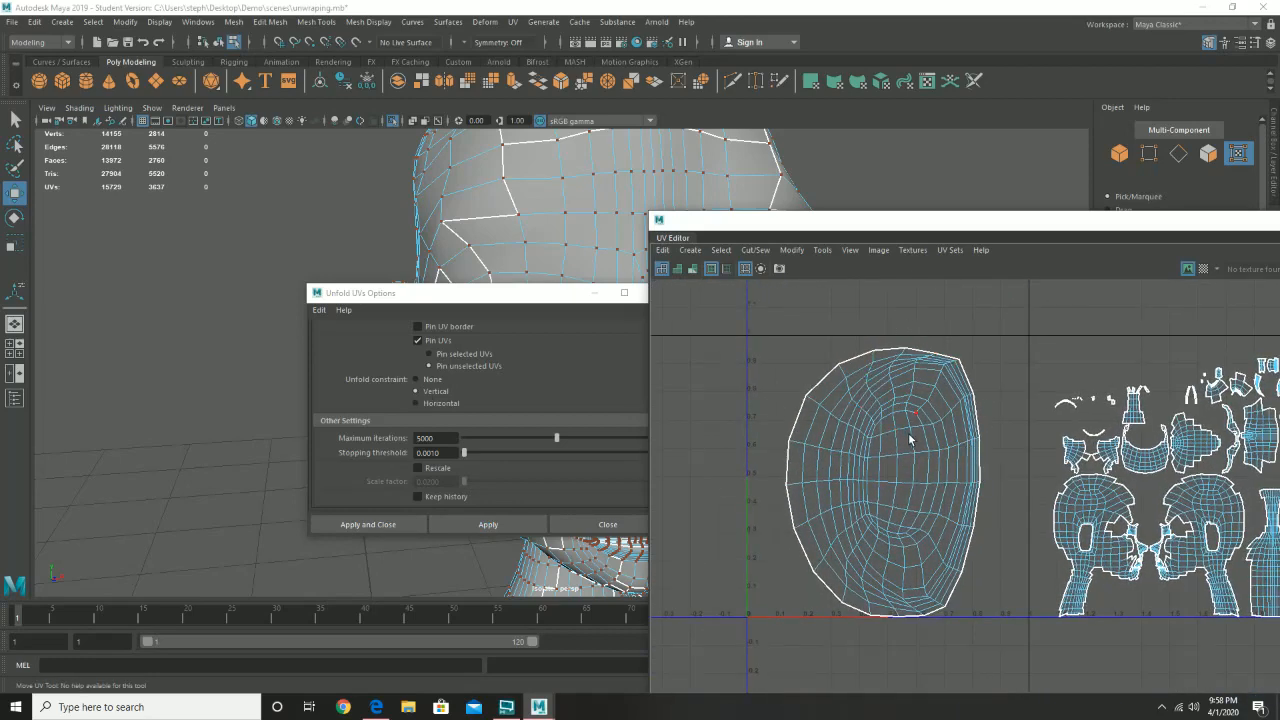
left_click(607, 524)
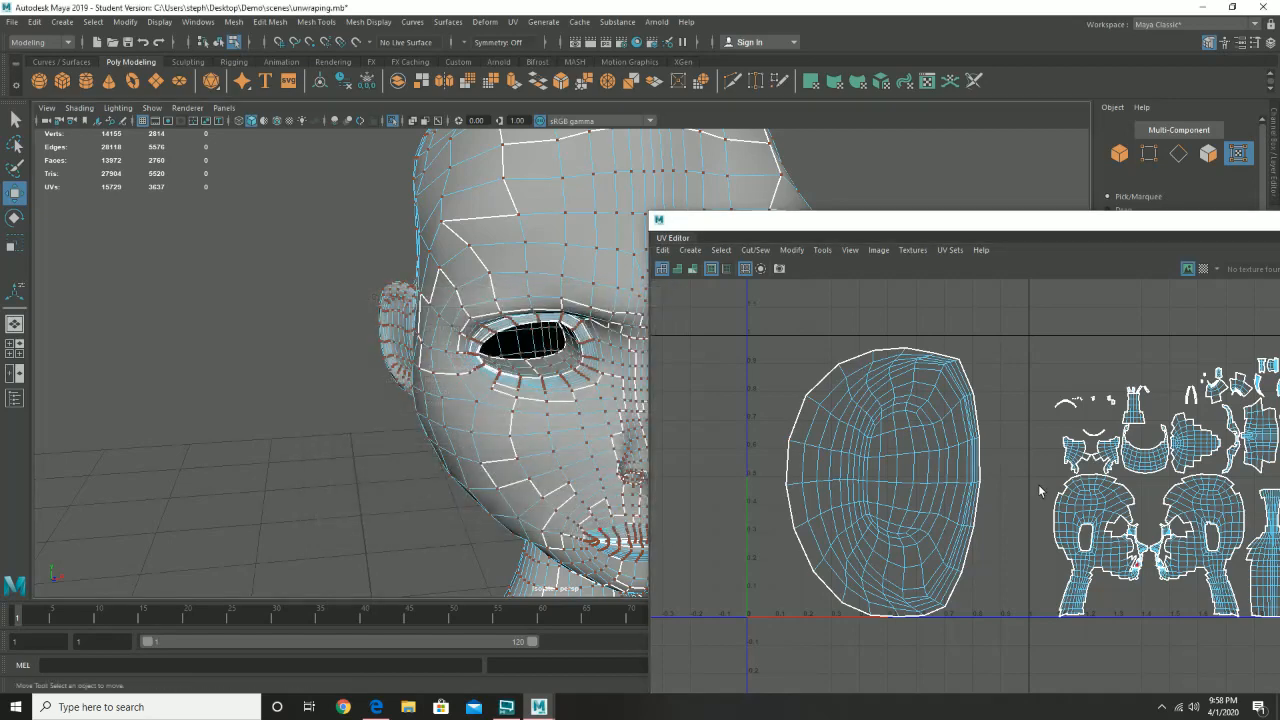
- Select all UVs of the upper ear shell and unfold them with the Horizontal constraint
scroll(1038, 484, "down", 2)
scroll(764, 514, "down", 5)
middle_click_drag(834, 519, 809, 631, "alt")
scroll(845, 405, "up", 3)
left_click_drag(931, 398, 1194, 598)
right_click_drag(1033, 476, 855, 452)
scroll(479, 478, "down", 3)
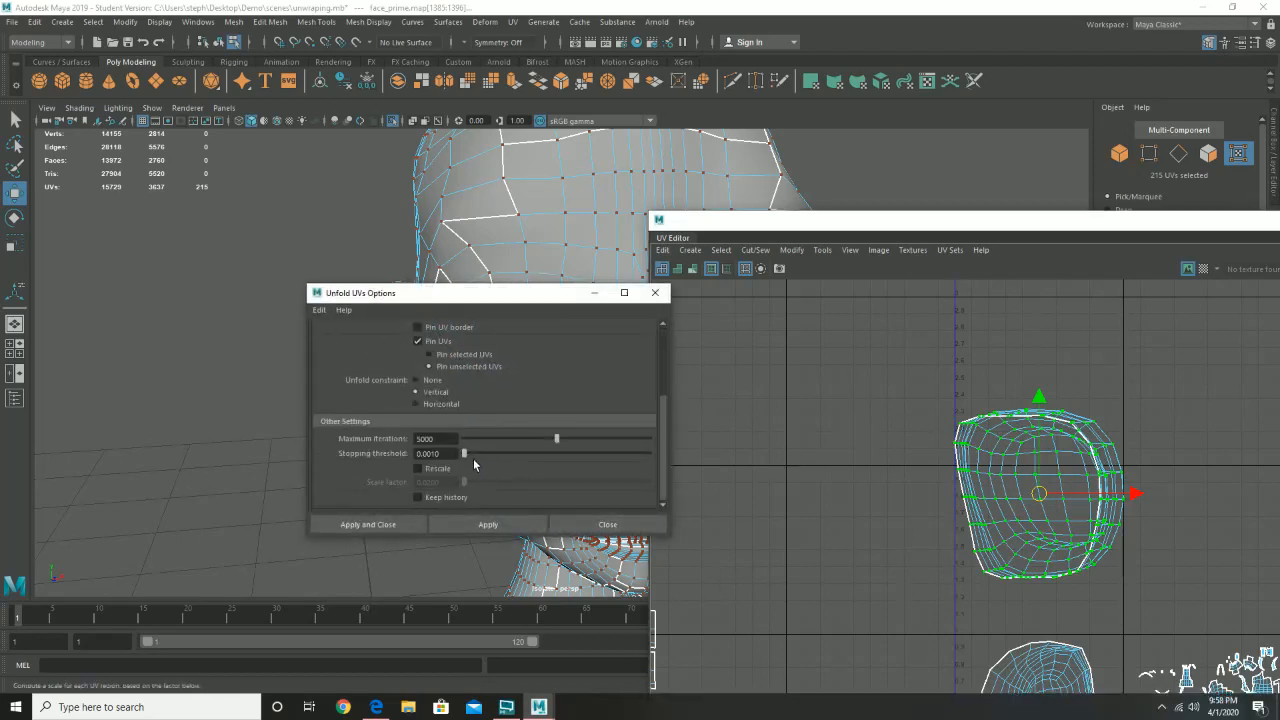
left_click(480, 525)
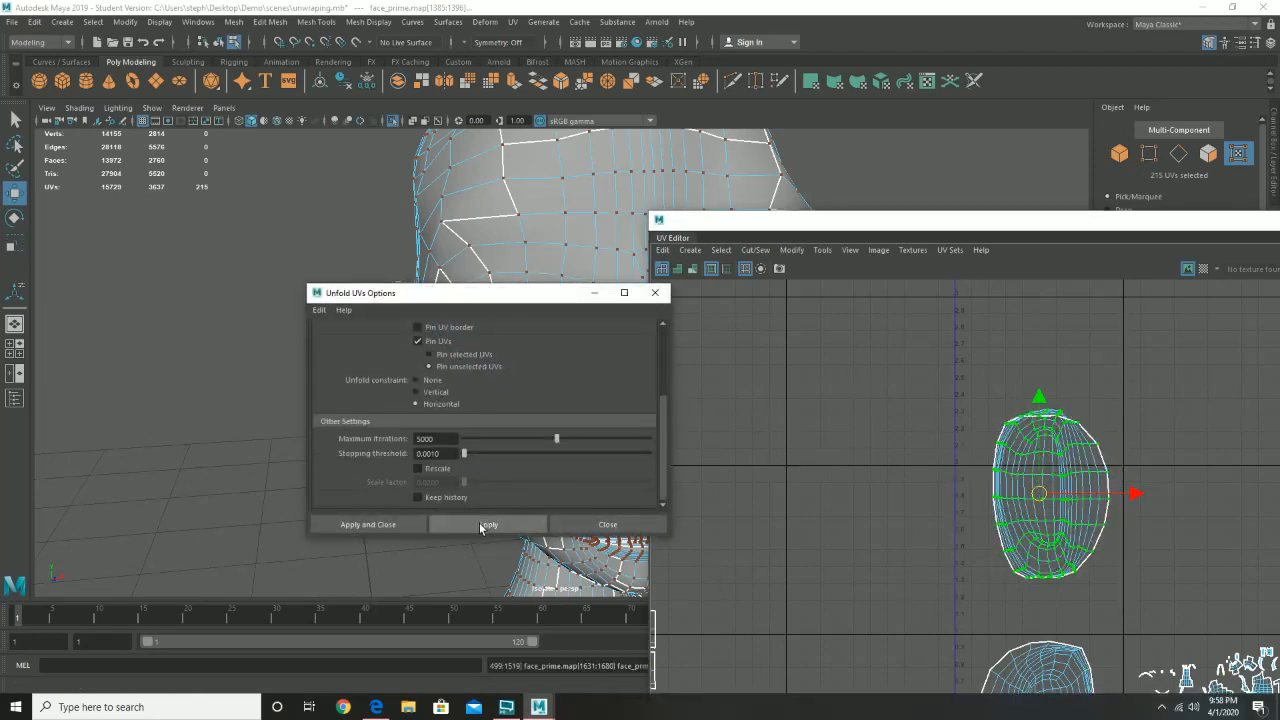
- Unfold the upper ear shell again with the Vertical constraint and close the unfold options
left_click(488, 525)
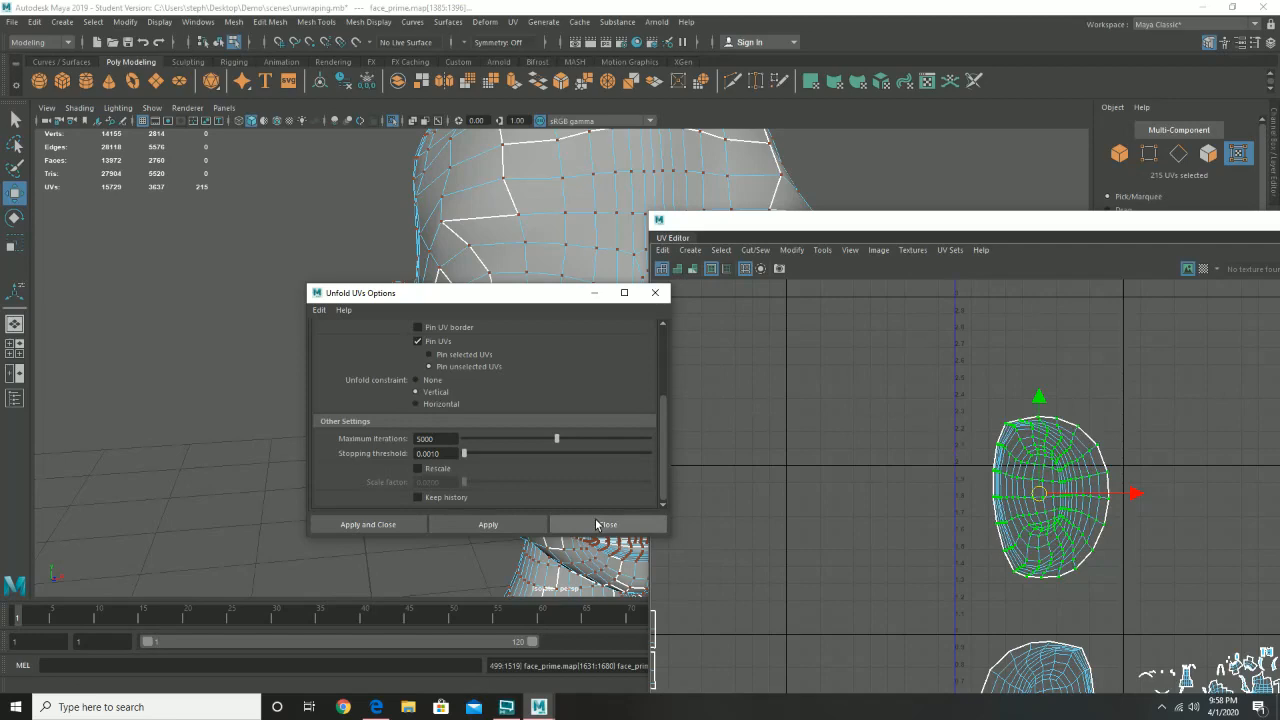
left_click(597, 524)
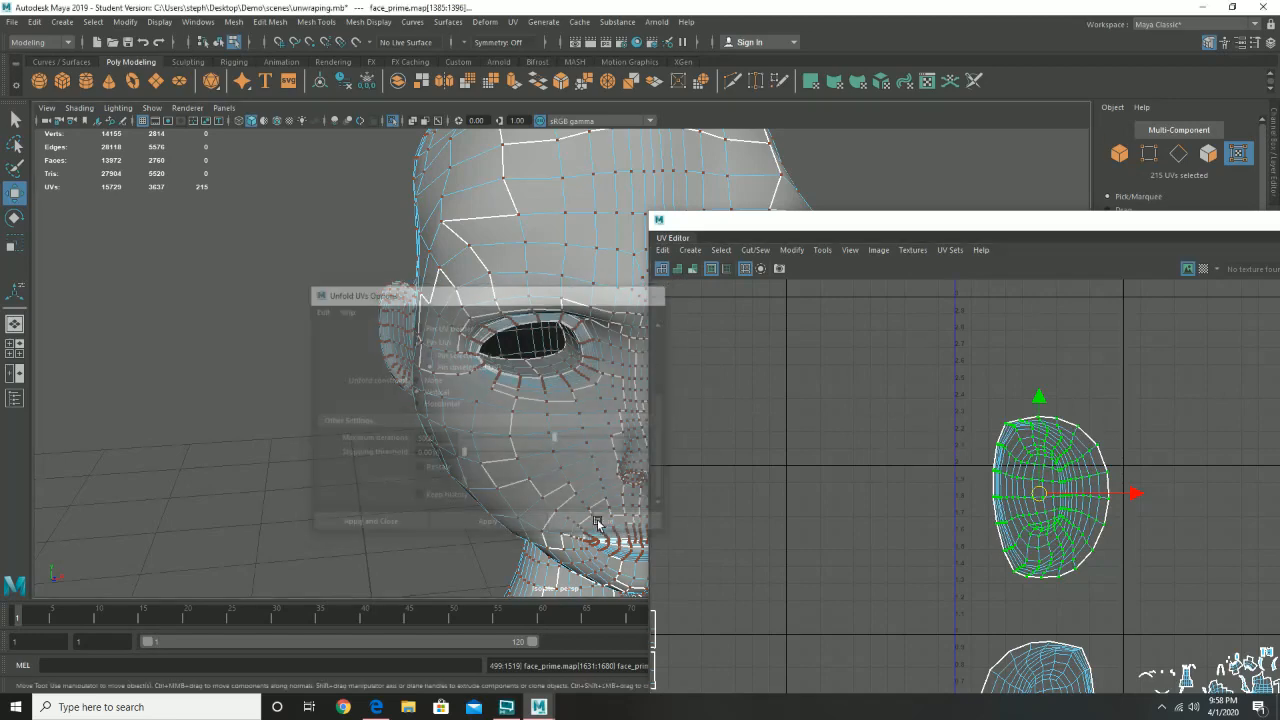
right_click_drag(1150, 510, 1080, 530, "alt")
middle_click_drag(1080, 530, 914, 370, "alt")
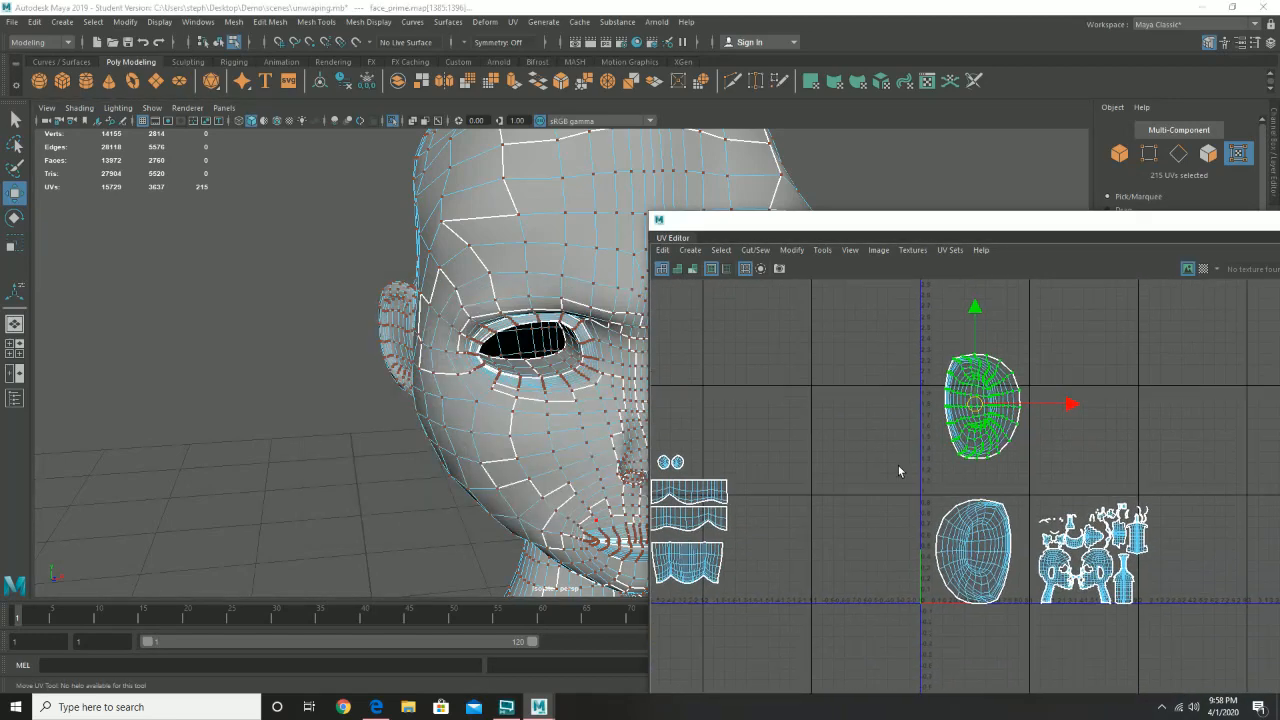
- Move the lower ear shell left and up so it sits level beside the other ear shell
left_click_drag(898, 463, 1024, 632)
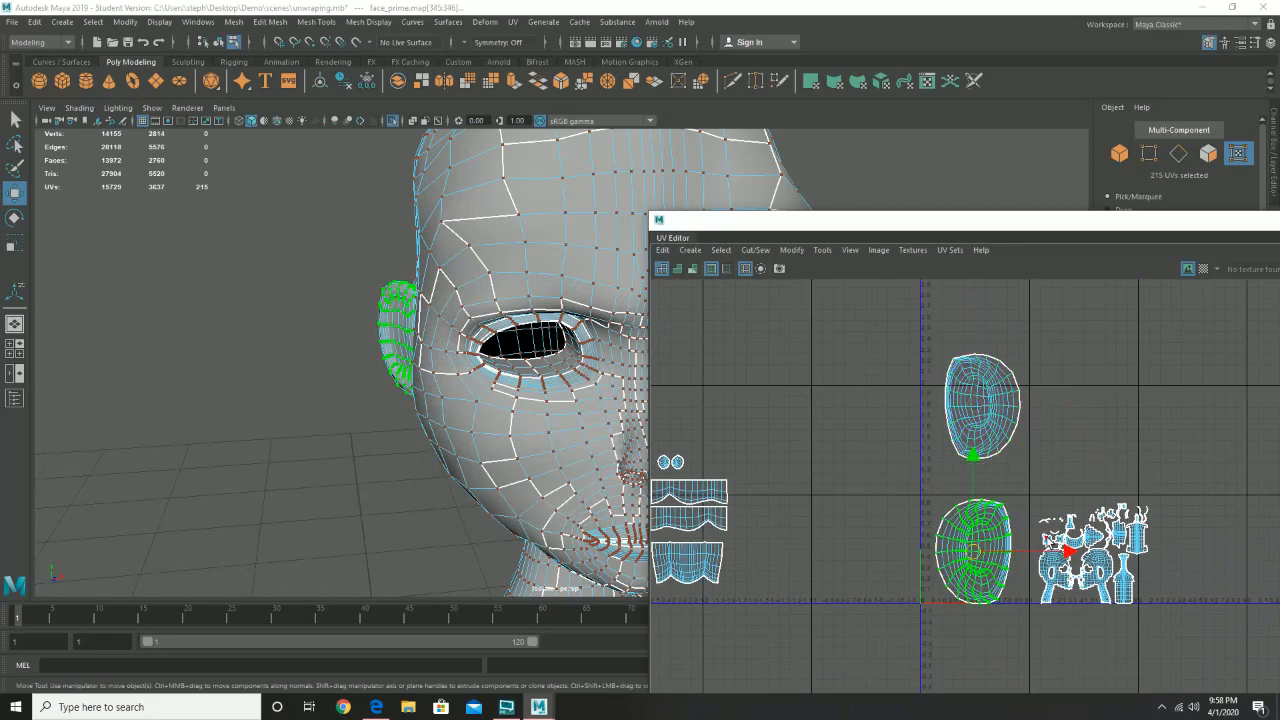
left_click_drag(1056, 552, 965, 557)
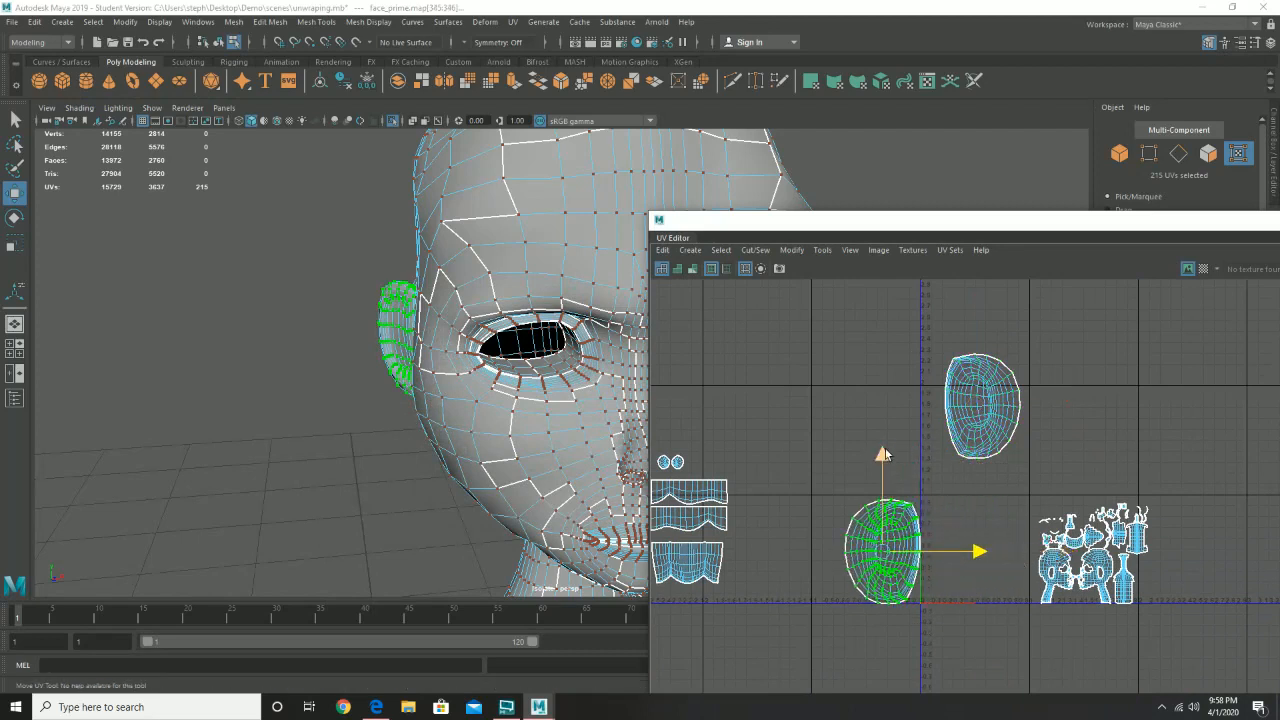
left_click_drag(884, 455, 881, 316)
- Select both ear shells and move them left together, placing them just above the nostril and mouth interior shells
left_click_drag(816, 355, 1066, 492)
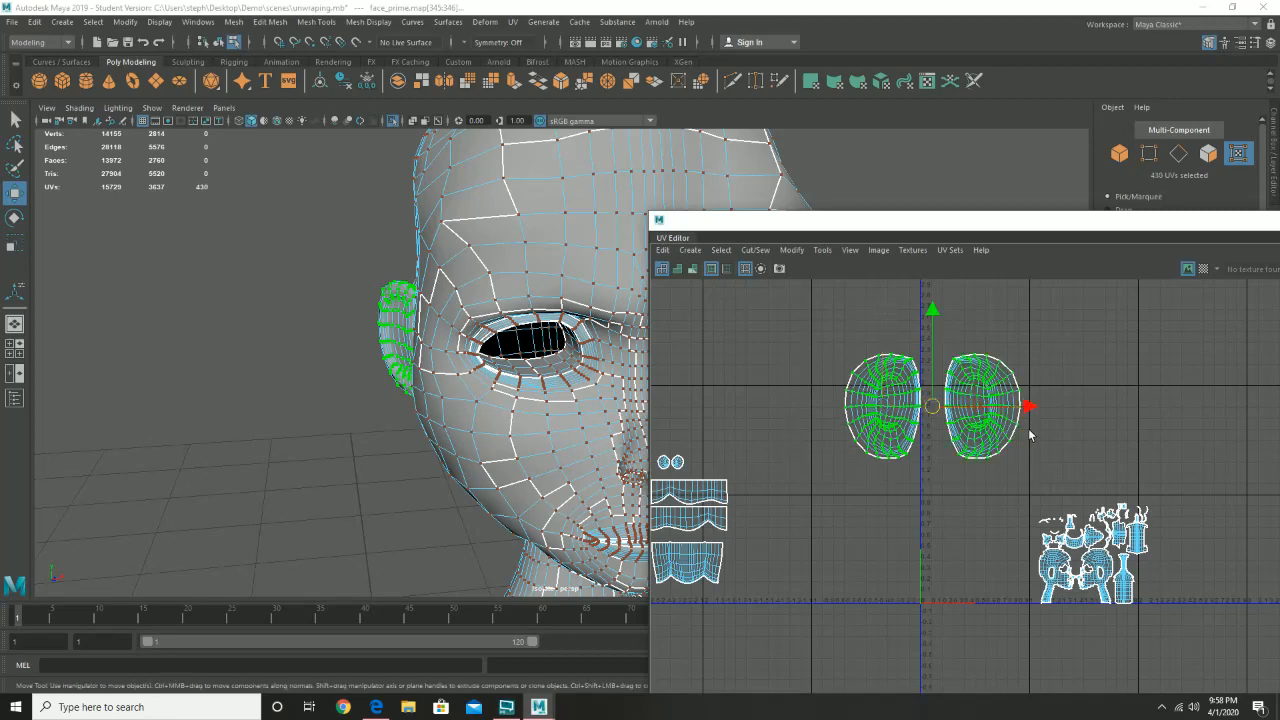
left_click_drag(994, 410, 762, 416)
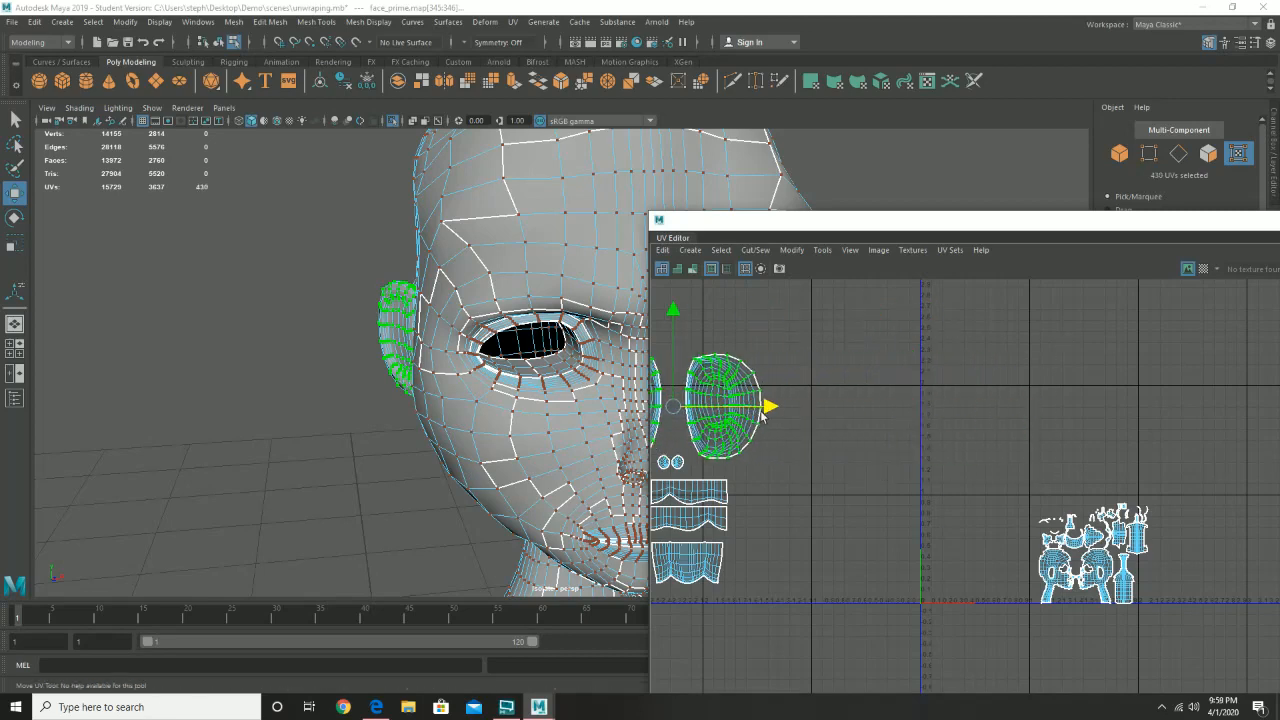
middle_click_drag(815, 467, 992, 540, "alt")
left_click_drag(797, 363, 798, 346)
- Uncover more of the model and examine the head, jaw and neck from the front, side and below
left_click_drag(814, 217, 963, 171)
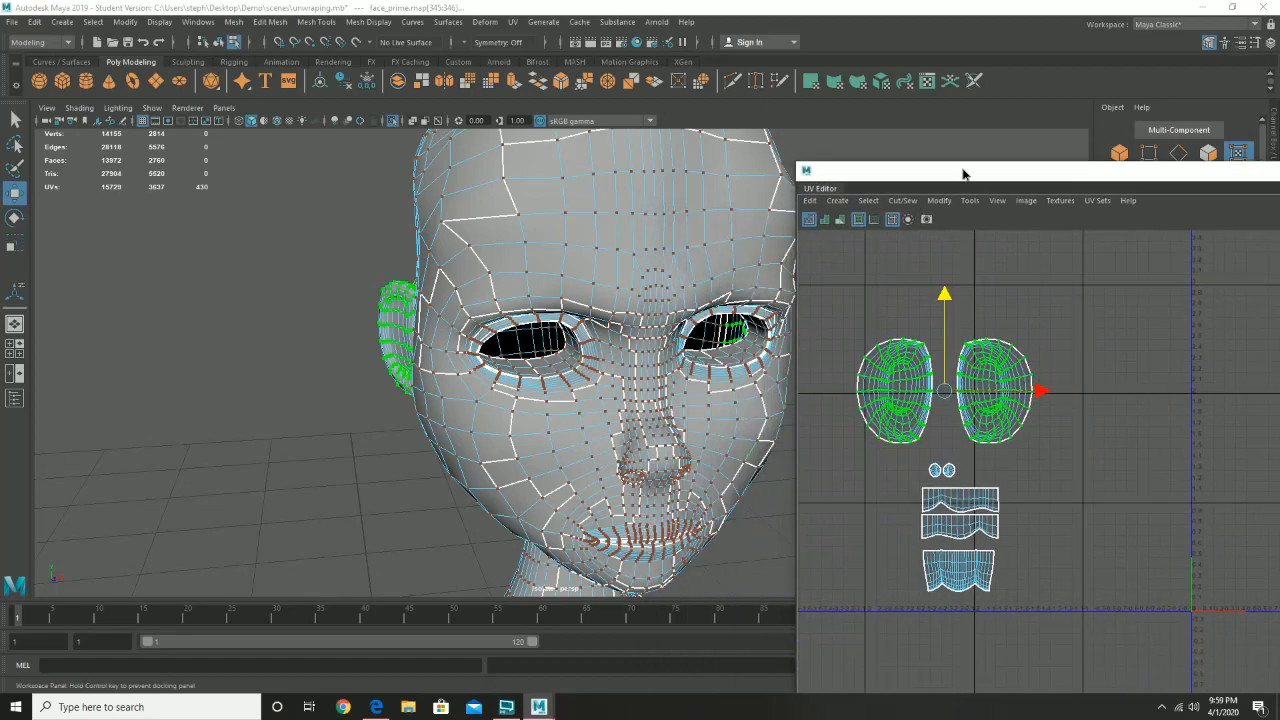
left_click_drag(612, 398, 446, 524, "alt")
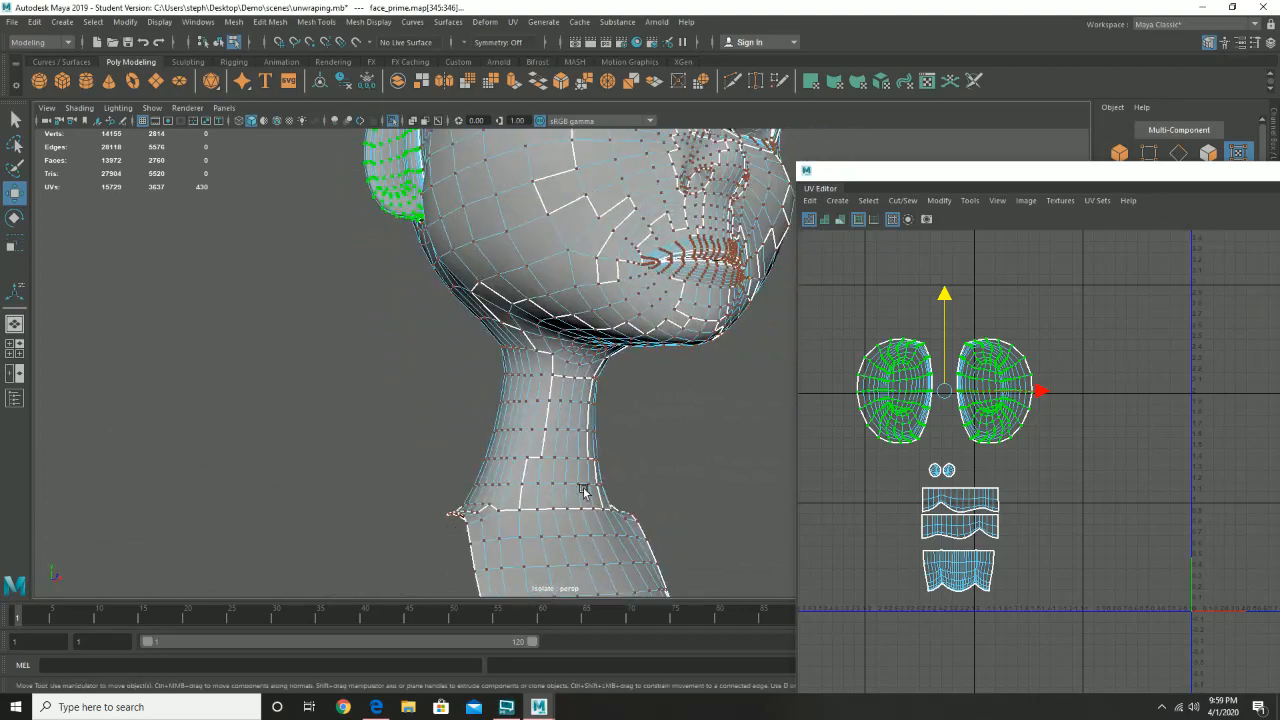
right_click_drag(586, 489, 484, 503, "alt")
left_click_drag(484, 503, 266, 523, "alt")
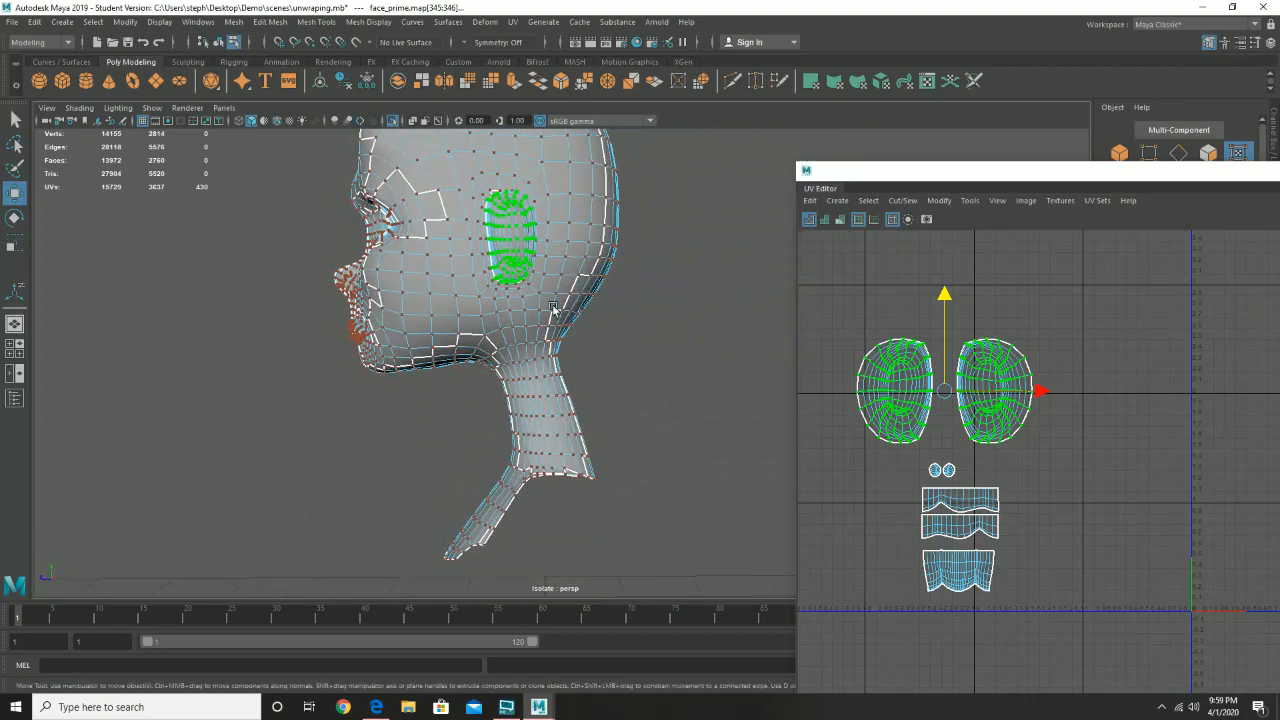
right_click_drag(555, 312, 557, 352, "alt")
left_click_drag(557, 352, 536, 345, "alt")
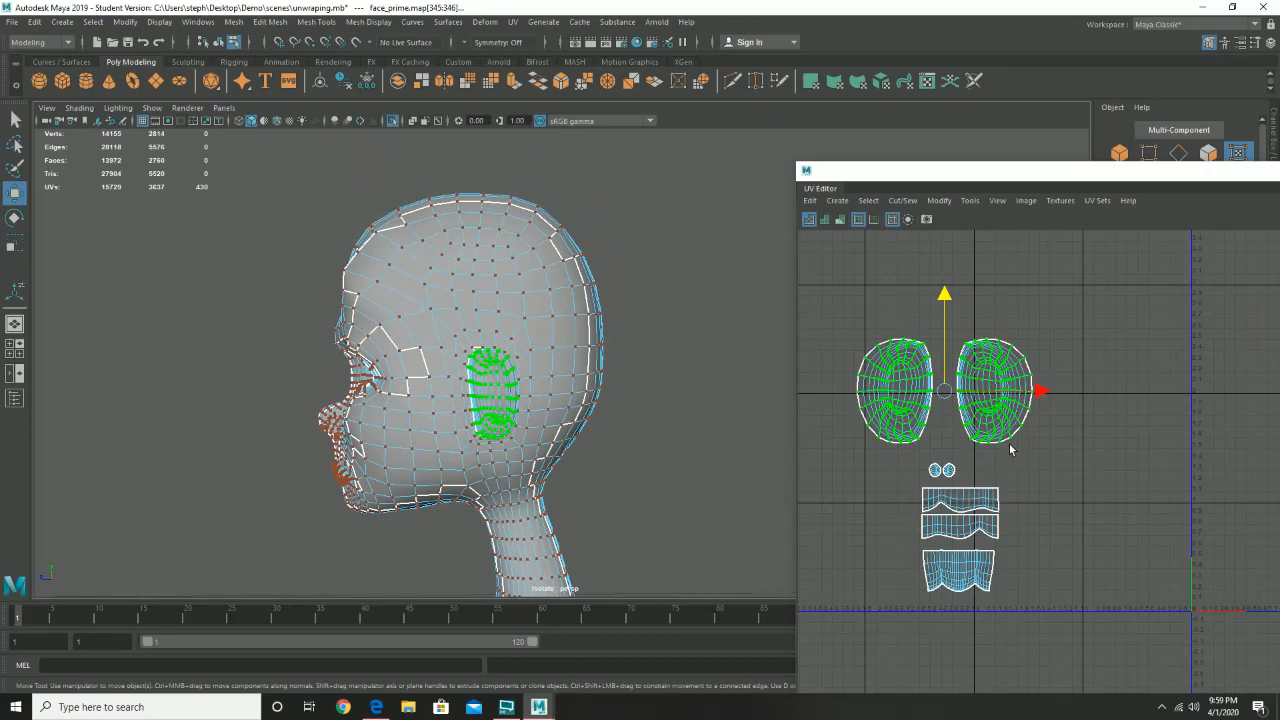
left_click_drag(600, 503, 585, 455, "alt")
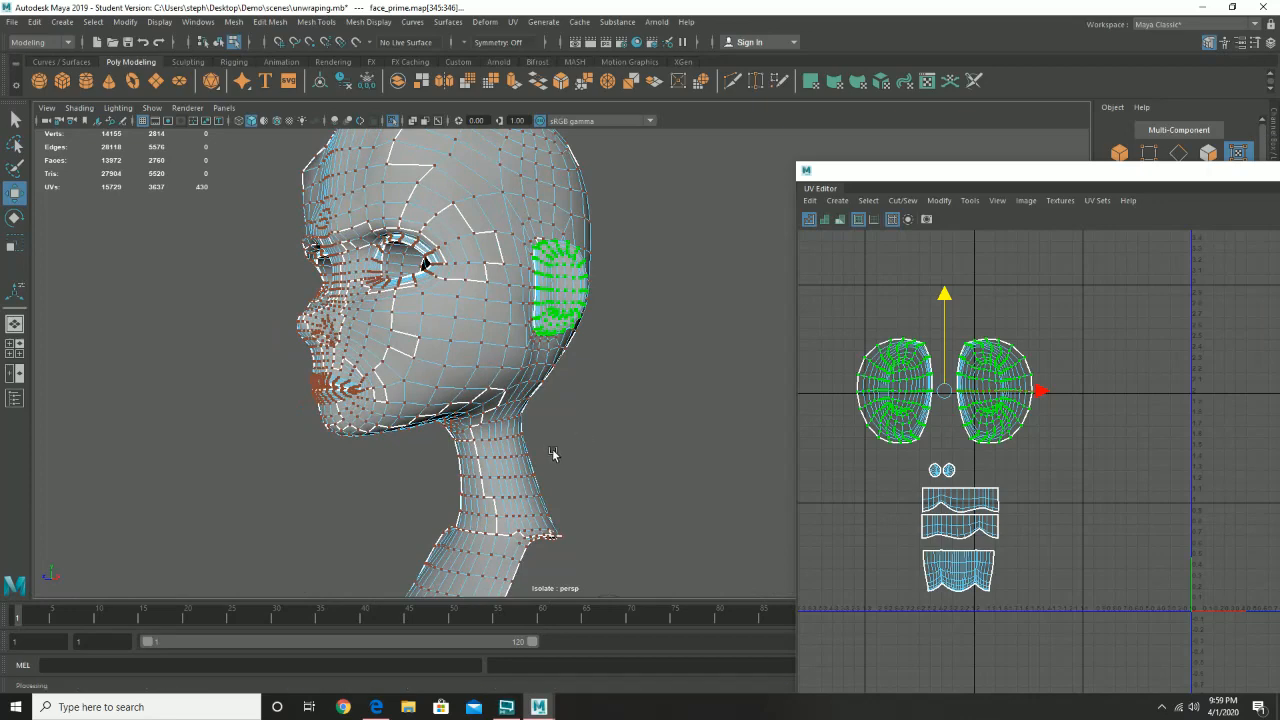
left_click_drag(552, 455, 465, 420, "alt")
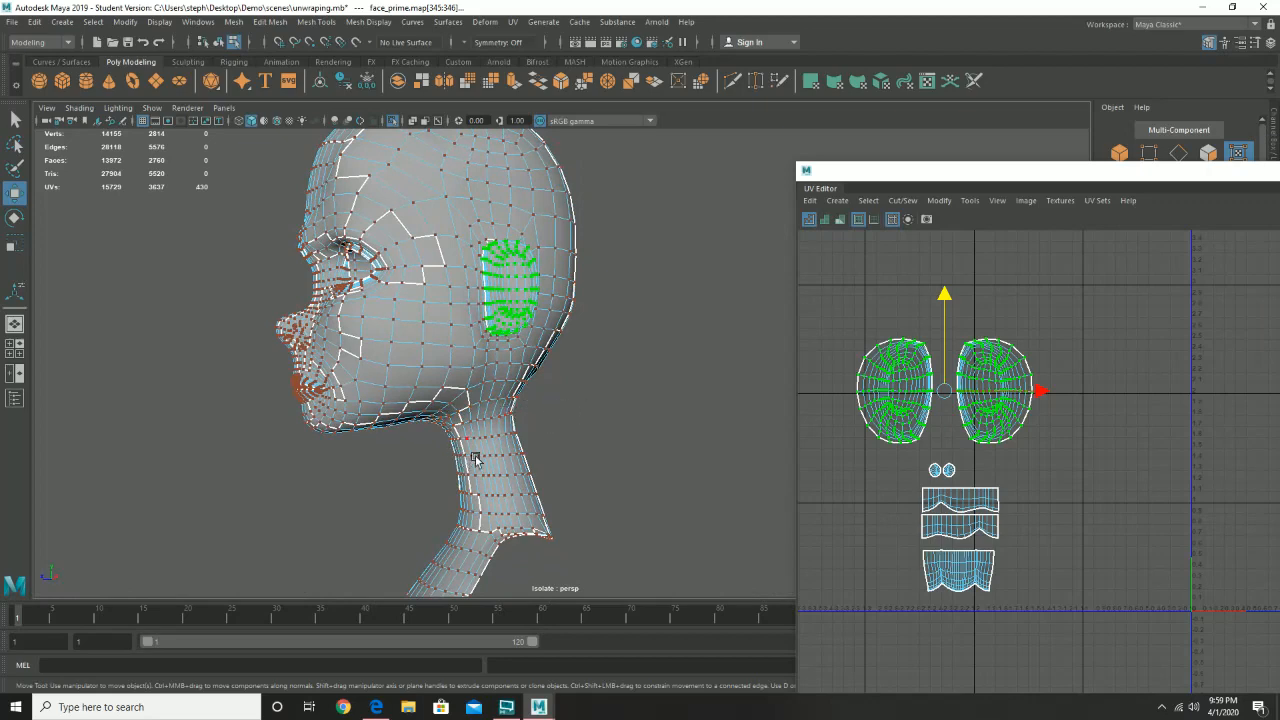
left_click_drag(477, 460, 556, 372, "alt")
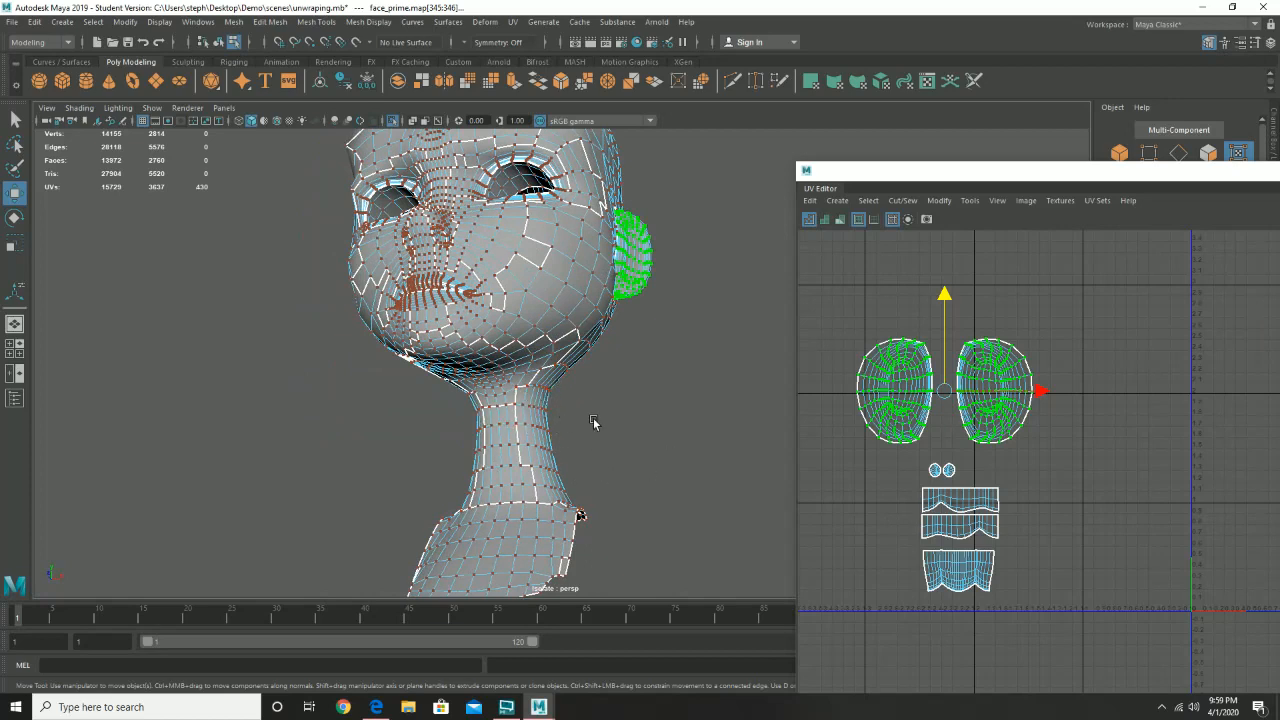
left_click_drag(577, 414, 503, 415, "alt")
right_click_drag(380, 368, 640, 492, "alt")
middle_click_drag(424, 417, 518, 360, "alt")
left_click_drag(520, 361, 505, 375, "alt")
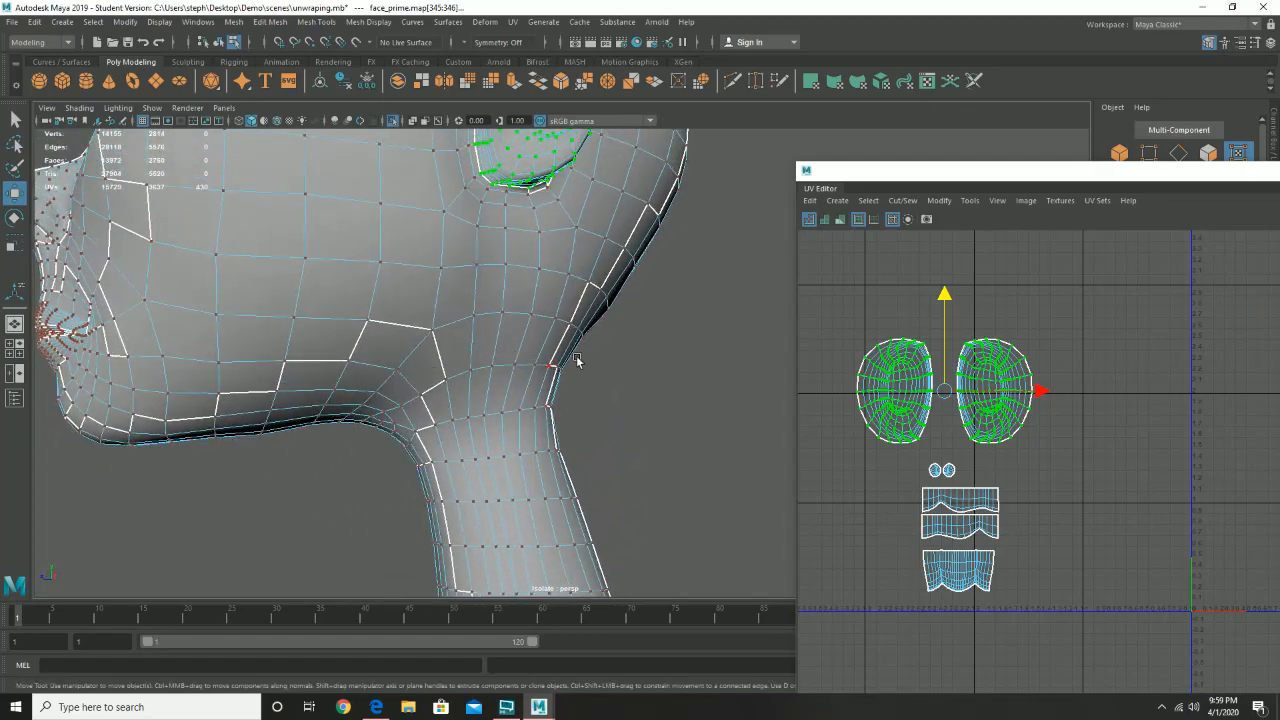
- Switch to face selection and select the loop of faces around the base of the neck
right_click_drag(488, 345, 486, 370)
double_click(486, 370)
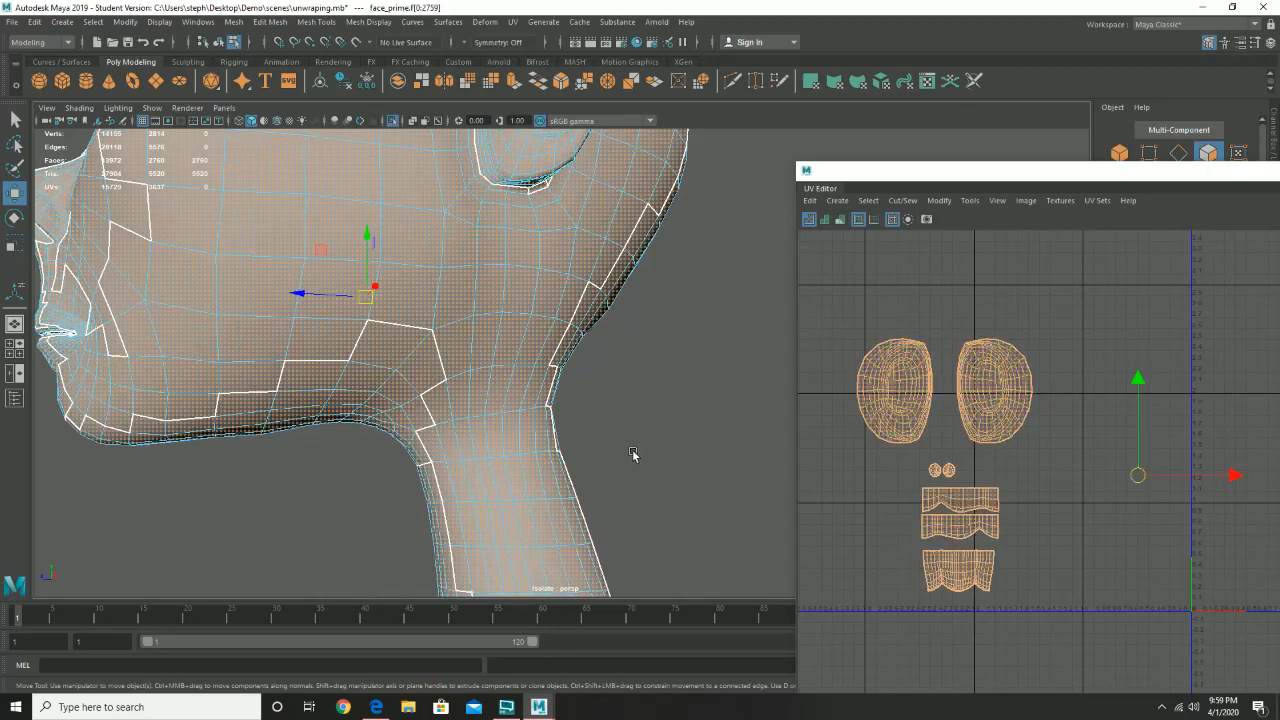
middle_click_drag(613, 402, 597, 230, "alt")
right_click_drag(633, 328, 366, 380, "alt")
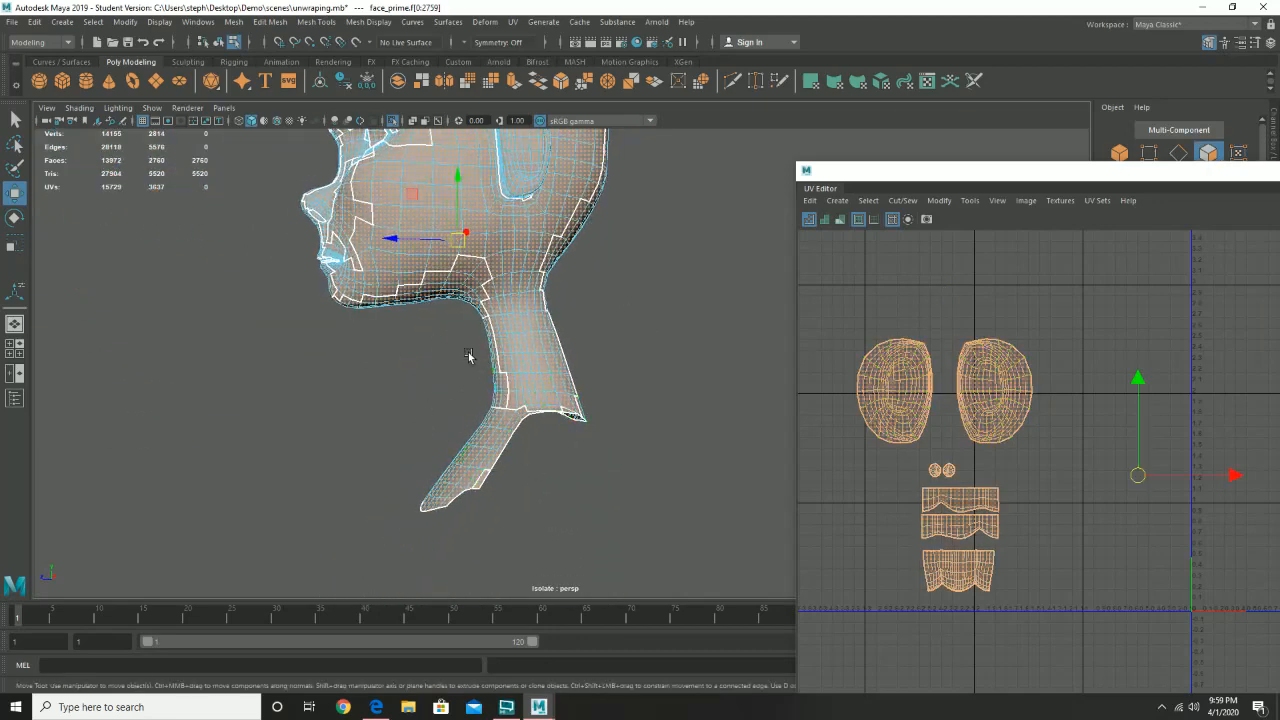
left_click_drag(421, 345, 275, 402)
scroll(513, 418, "up", 3)
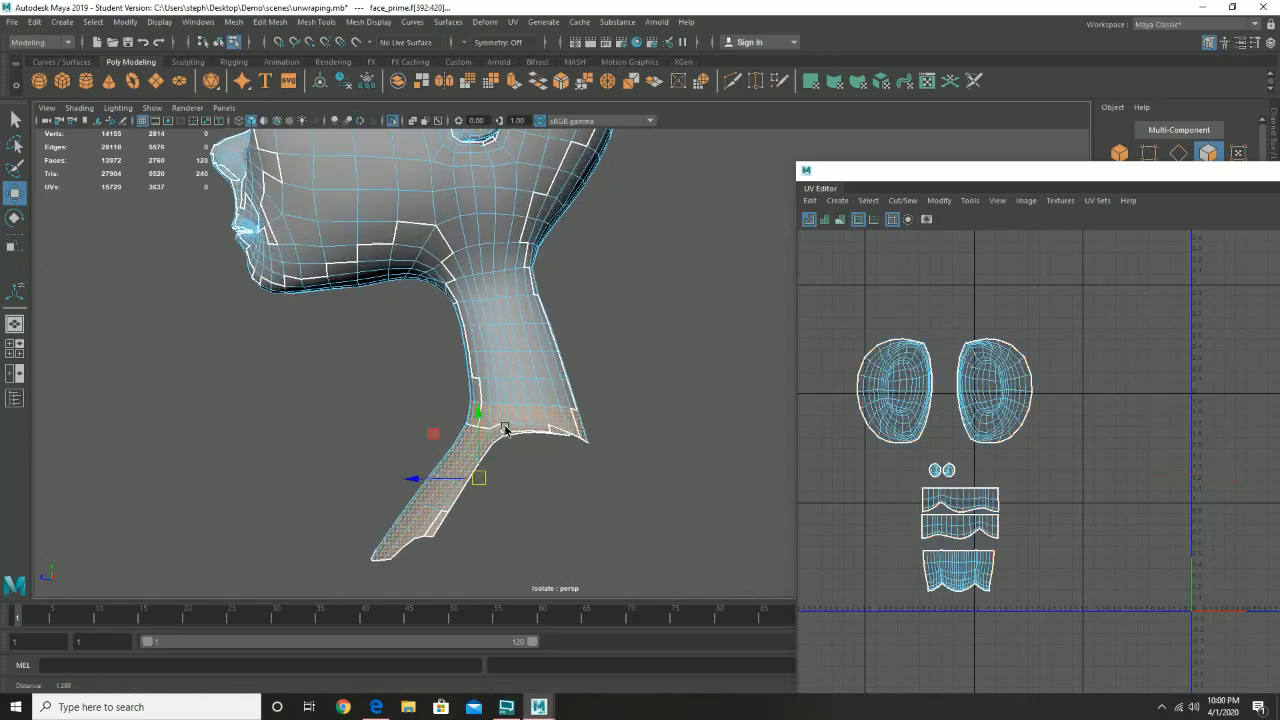
left_click(512, 417)
scroll(586, 514, "up", 4)
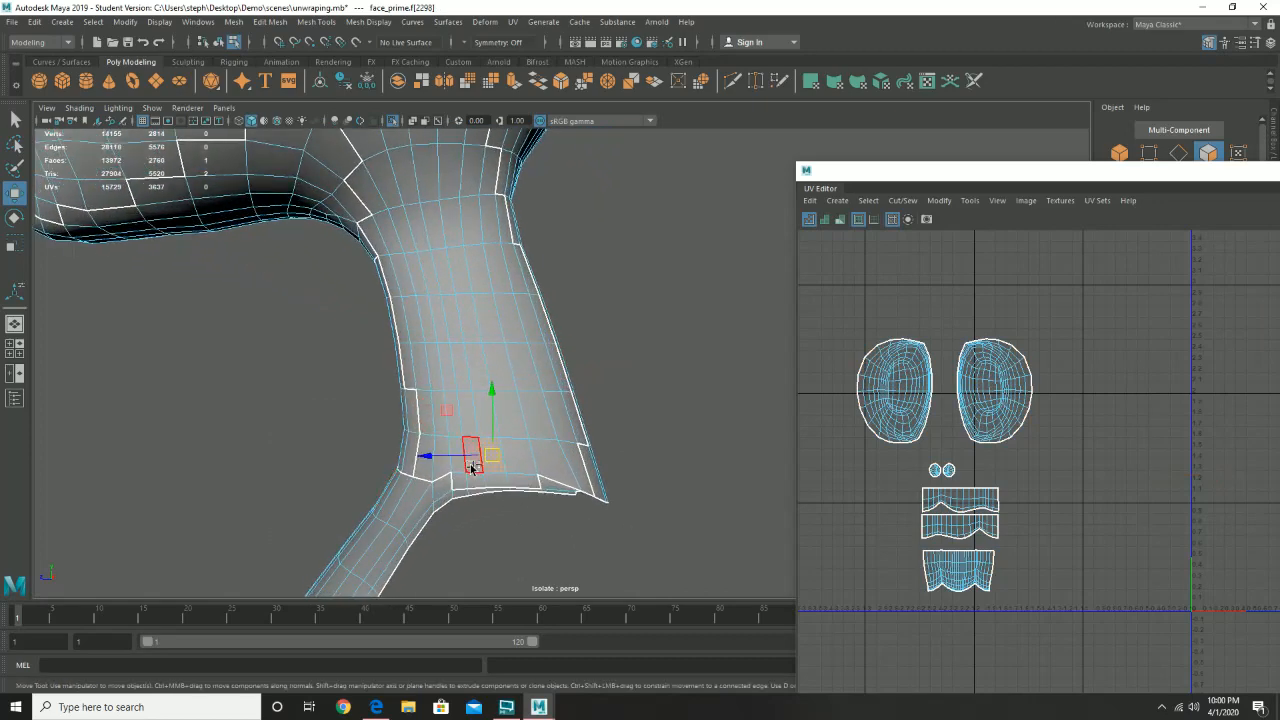
double_click(472, 468, "shift")
left_click_drag(582, 465, 497, 470, "alt")
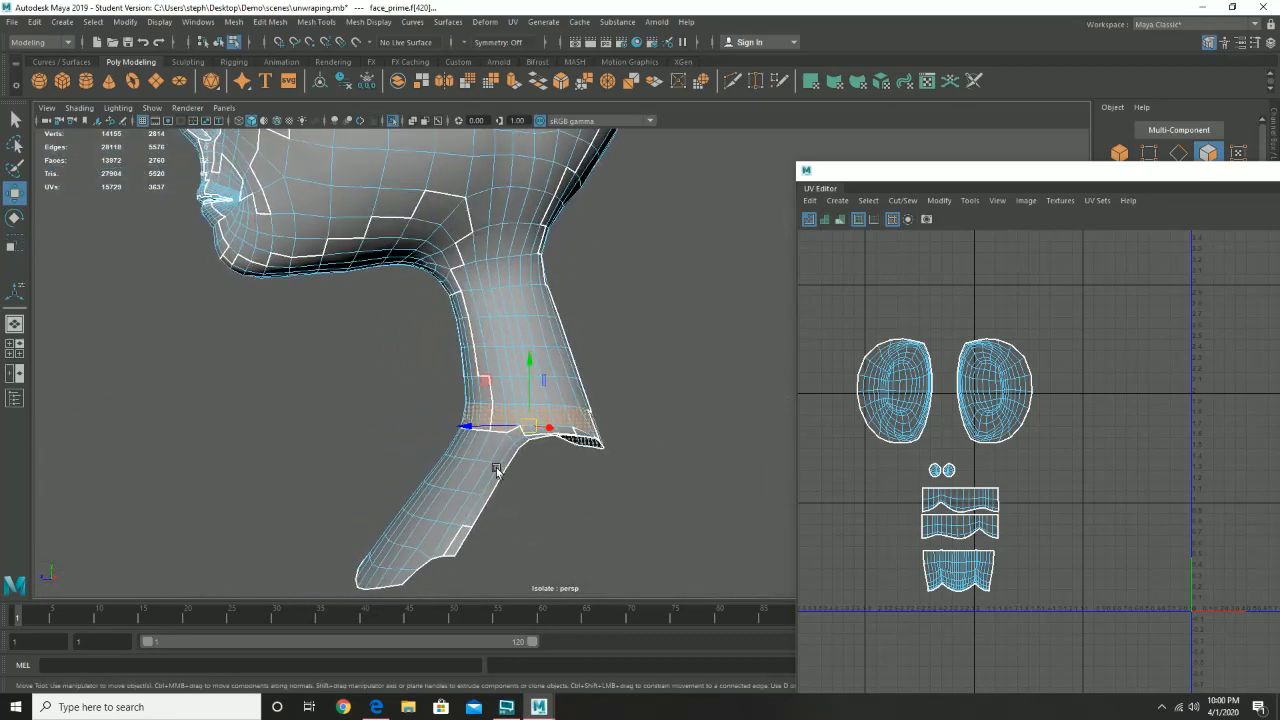
- Grow the face selection seven times to cover the chest piece and the whole neck up to the jaw
key("shift+period")
key("shift+period")
key("shift+period")
key("shift+period")
key("shift+period")
key("shift+period")
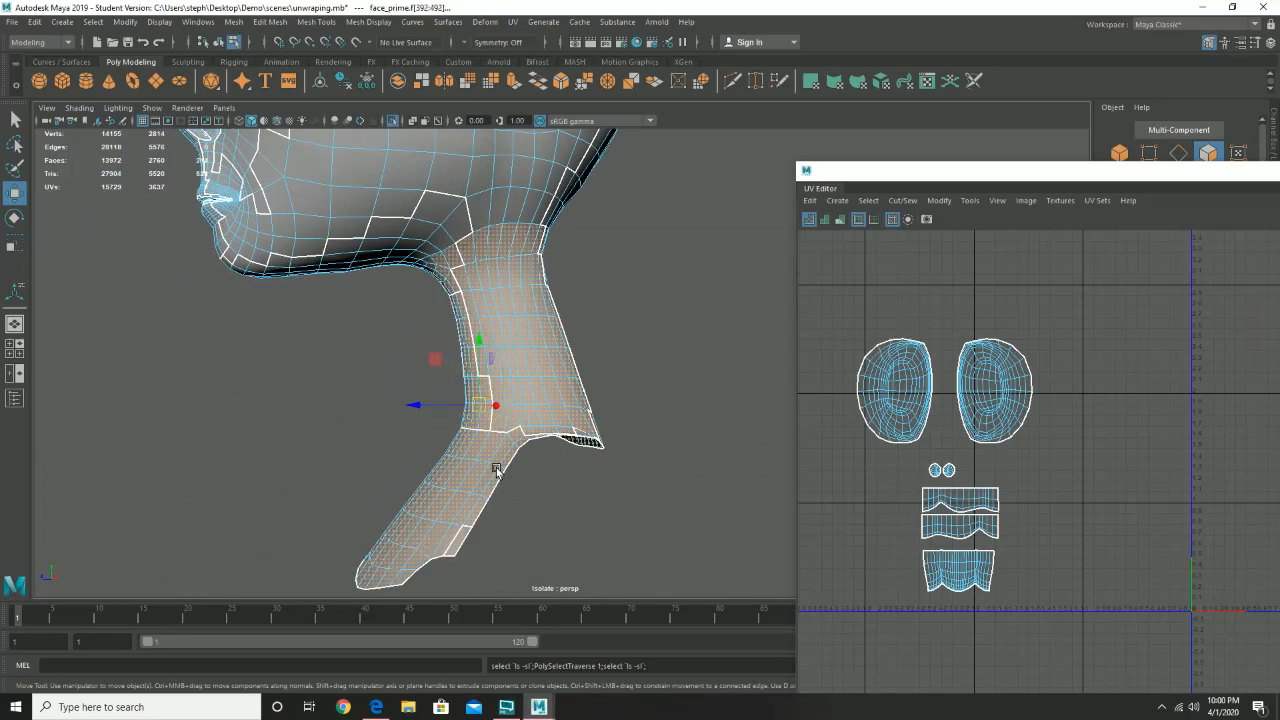
key("shift+period")
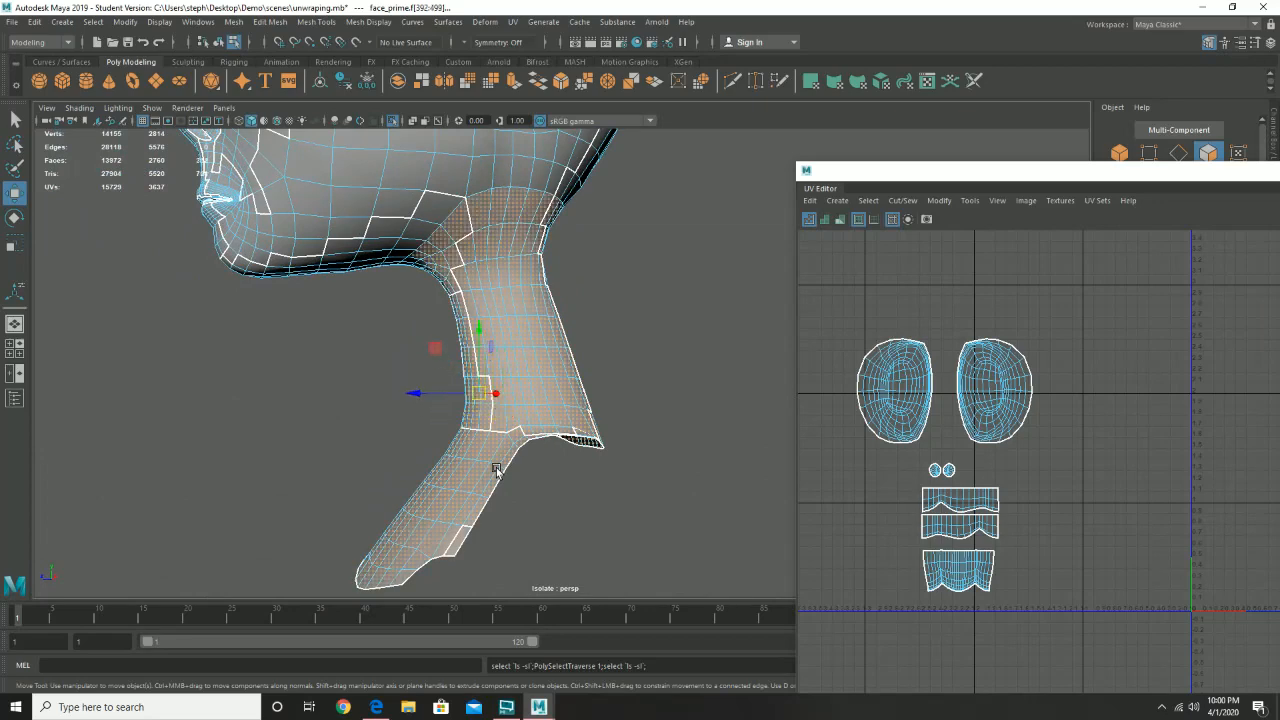
- Add the unselected faces beneath the chin, where the neck meets the jaw, to the neck selection
left_click_drag(398, 390, 473, 362, "alt")
right_click_drag(473, 362, 691, 478, "alt")
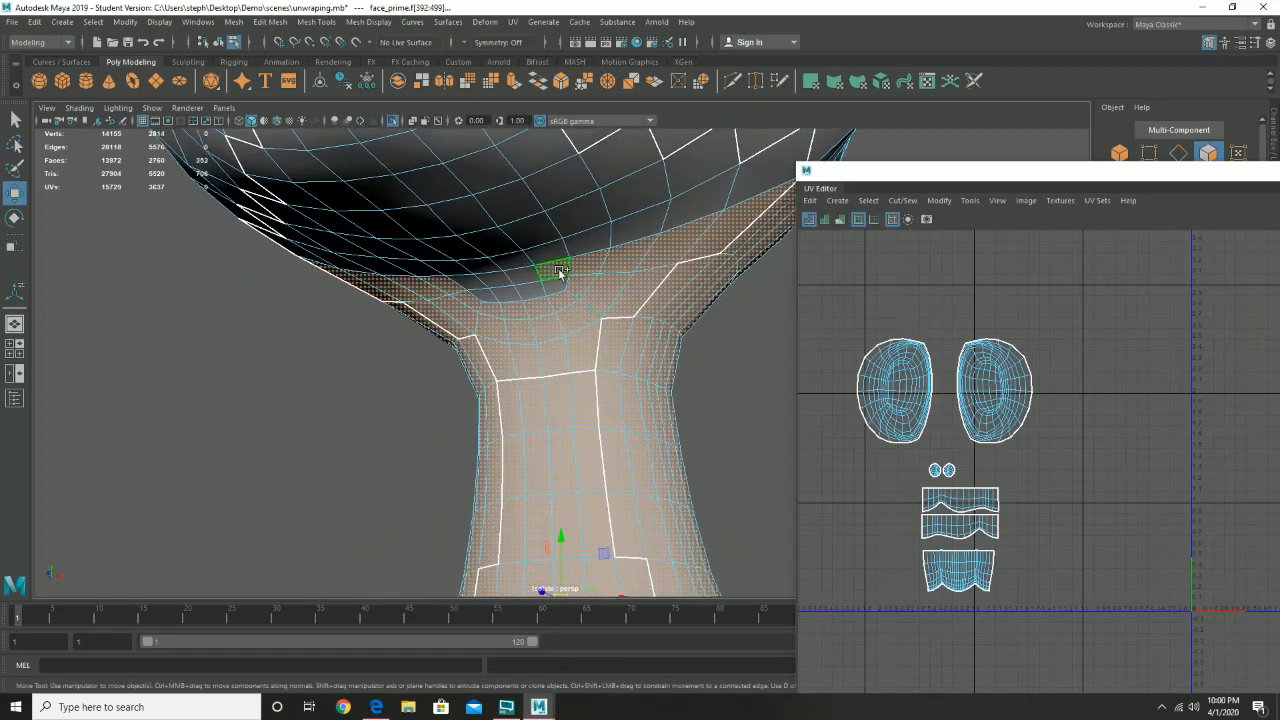
left_click(528, 277, "shift")
left_click(494, 282, "shift")
left_click(475, 285, "shift")
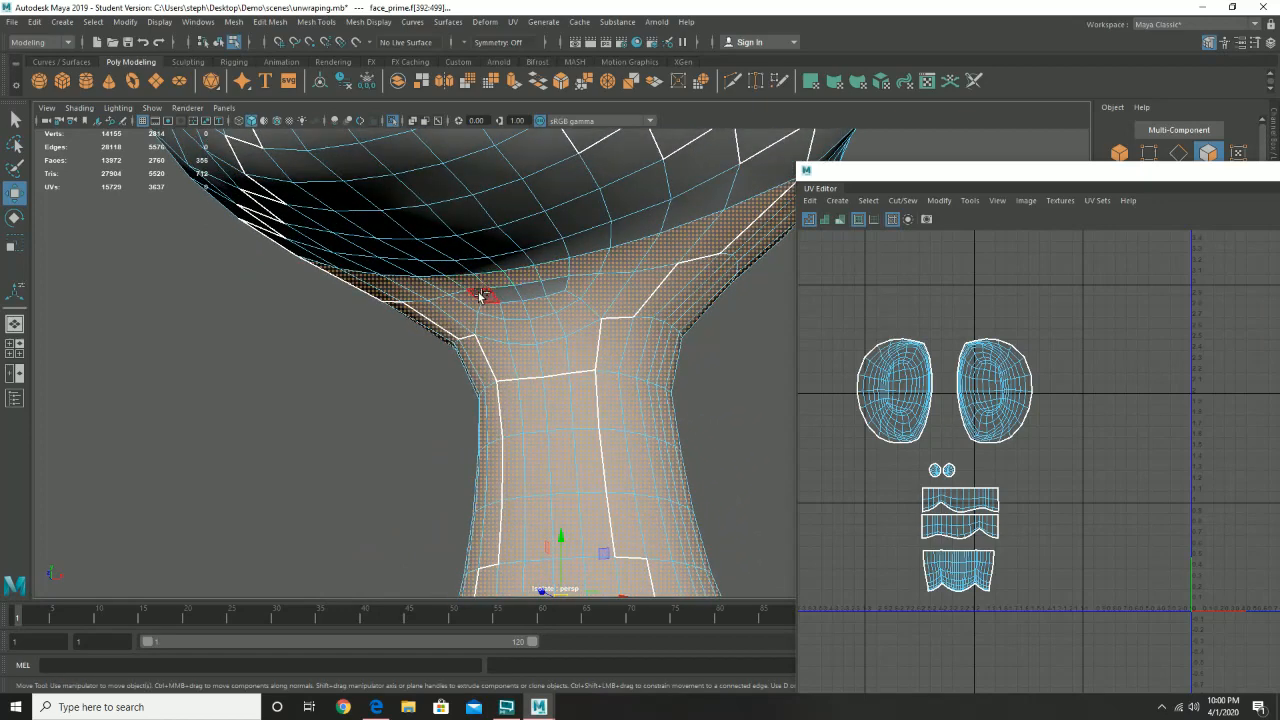
left_click(482, 294, "shift")
left_click(522, 291, "shift")
left_click_drag(543, 291, 629, 352, "alt")
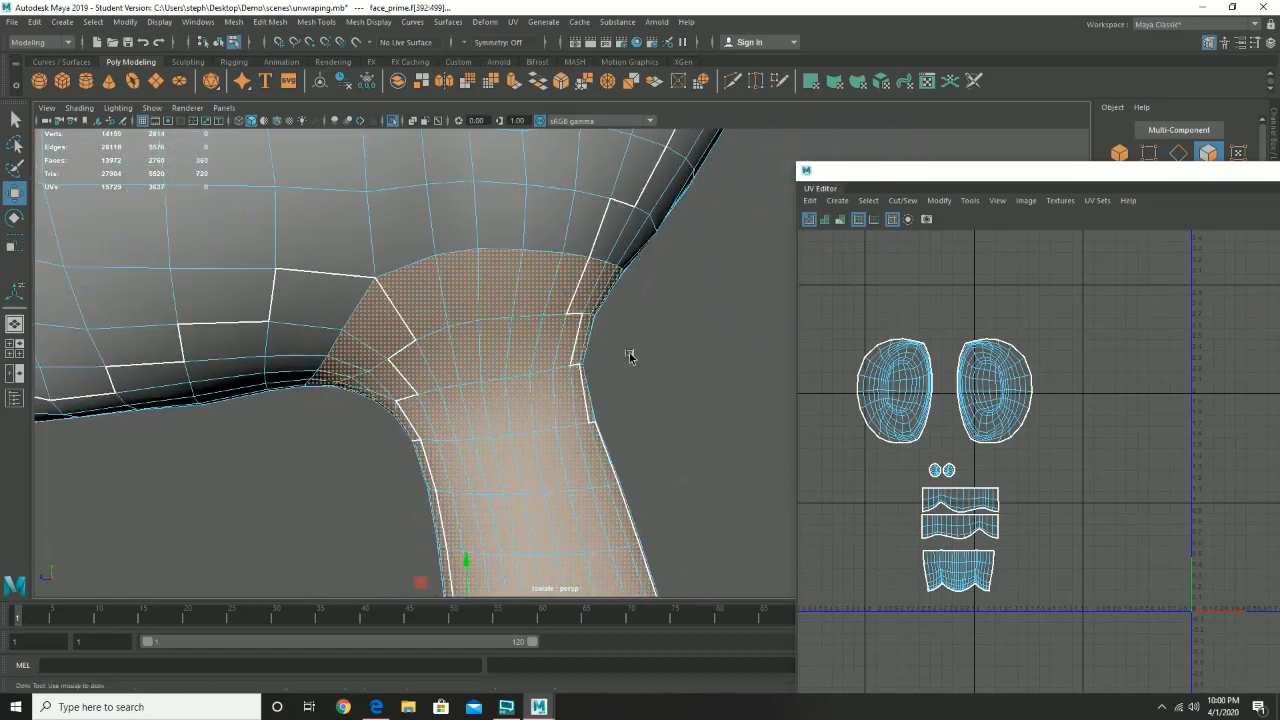
right_click_drag(629, 352, 461, 418, "alt")
left_click_drag(497, 425, 453, 336, "alt")
left_click_drag(353, 421, 385, 425, "alt")
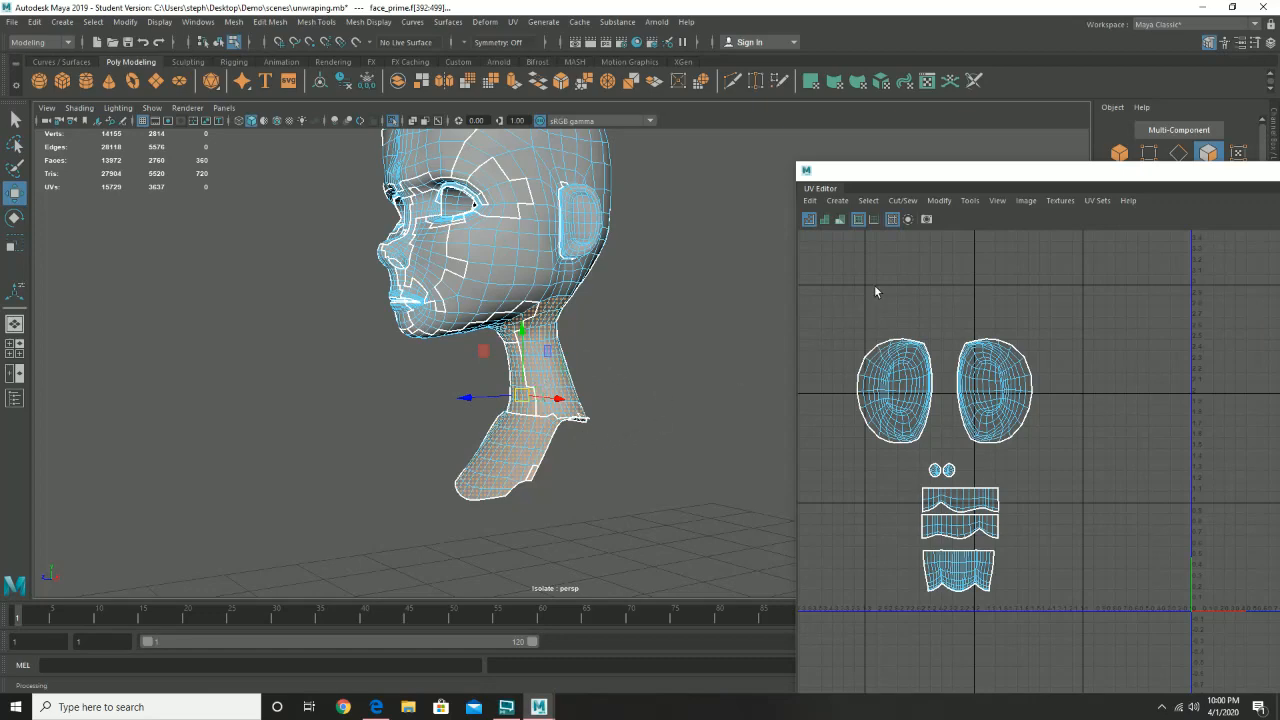
- Project the selected neck and chest faces with planar mapping from the Z axis, fitted to the bounding box
left_click_drag(903, 174, 760, 196)
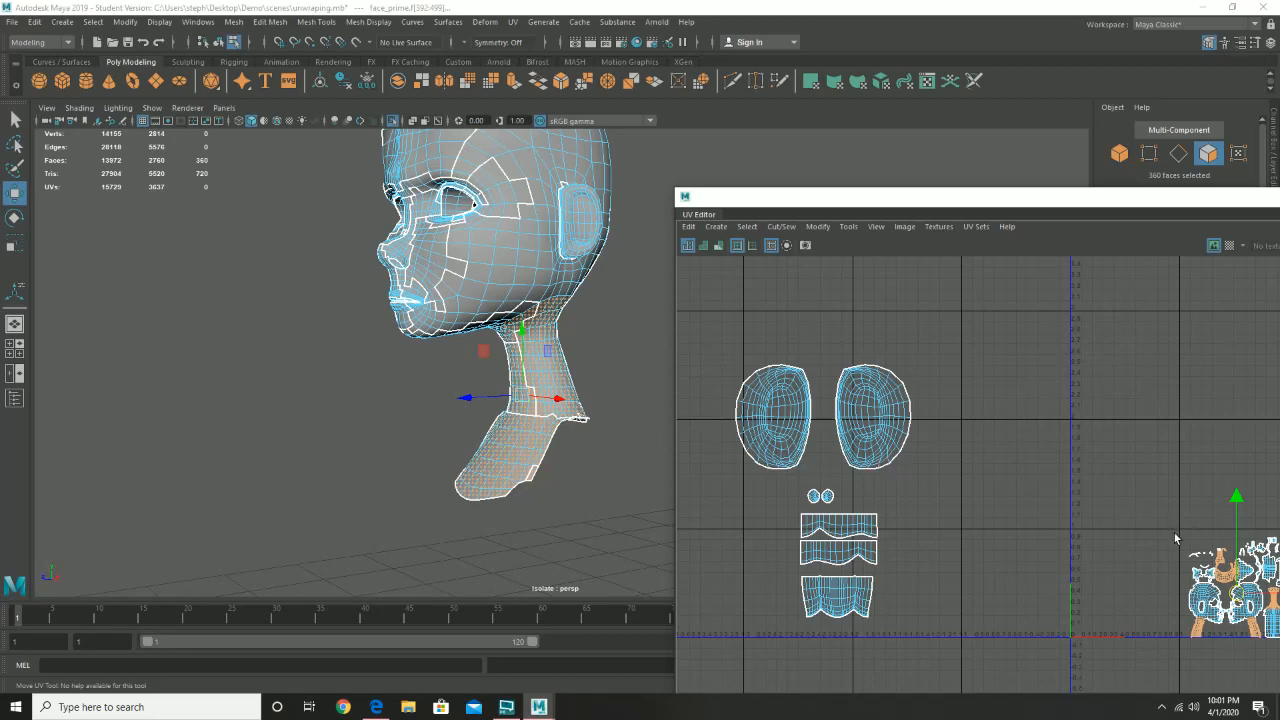
middle_click_drag(1174, 537, 892, 451, "alt")
scroll(892, 451, "up", 3)
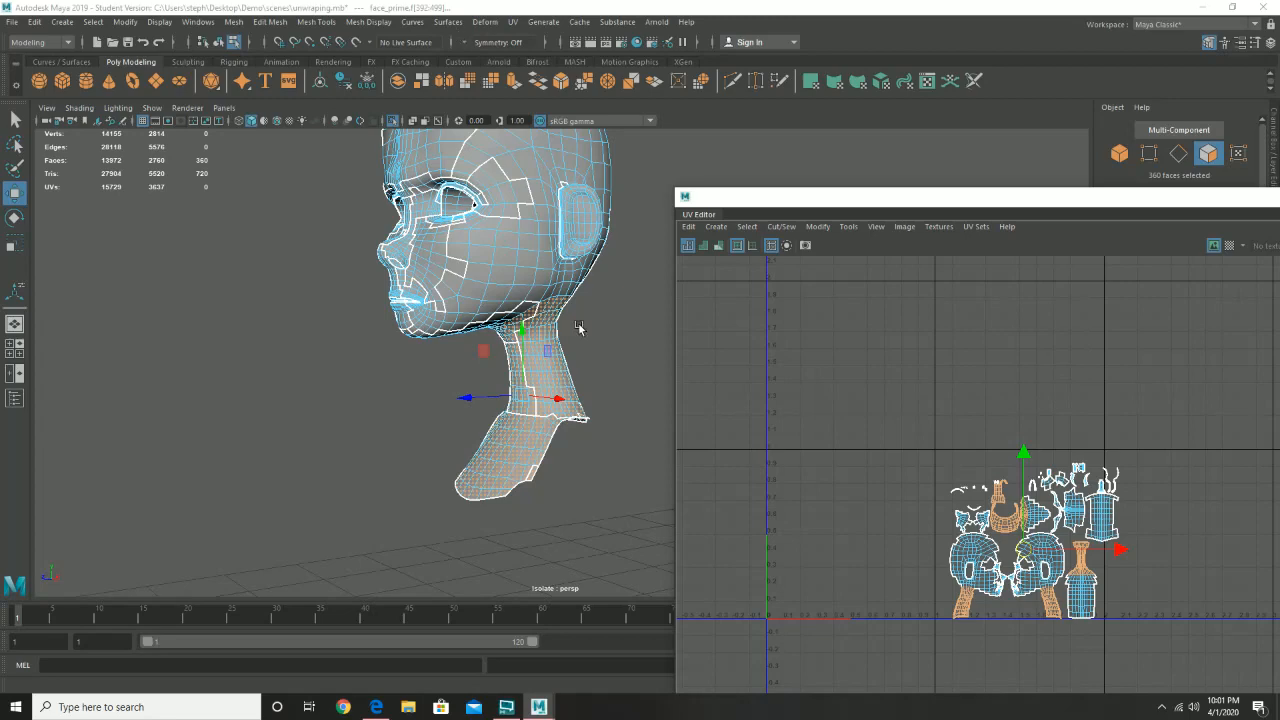
left_click_drag(578, 328, 505, 332, "alt")
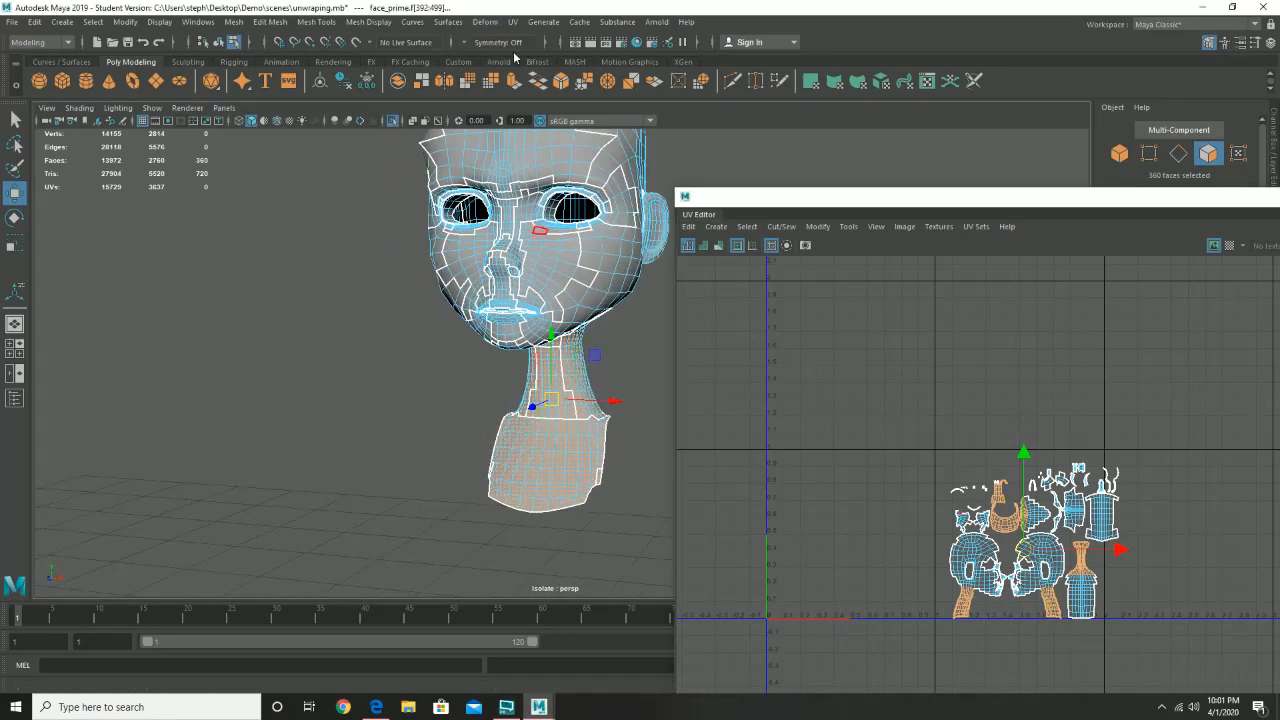
left_click(485, 22)
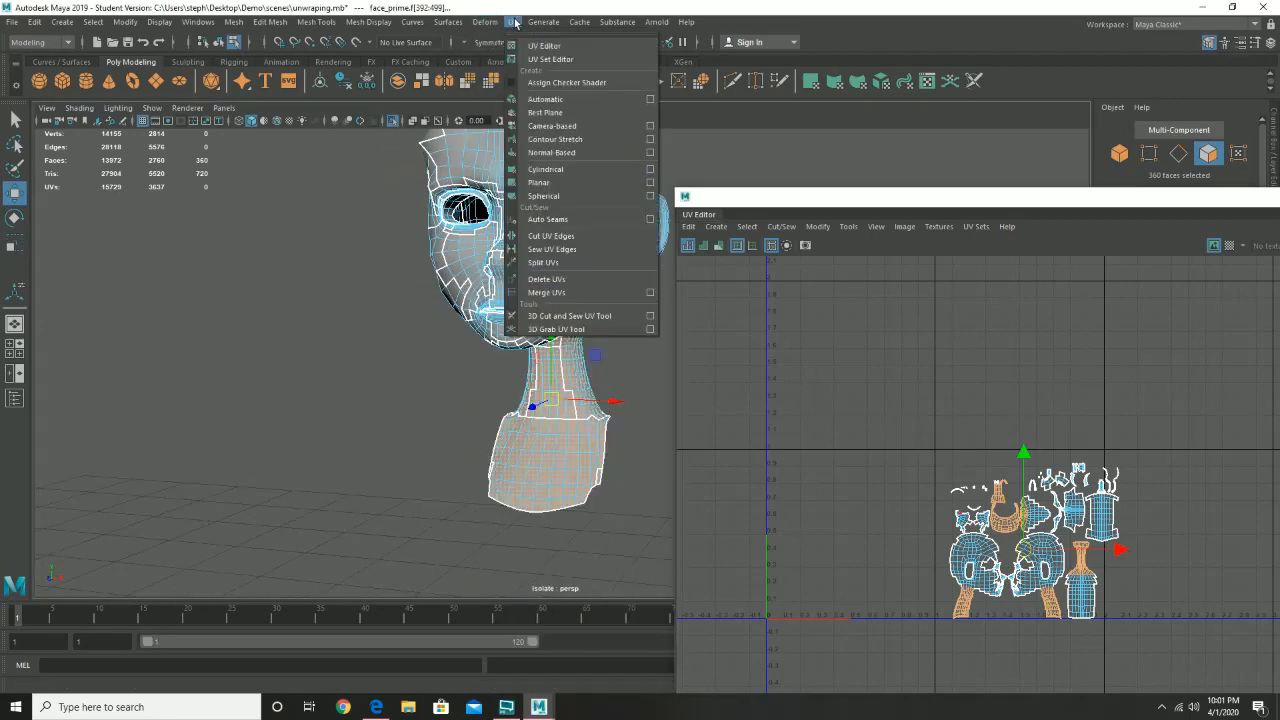
left_click(515, 22)
left_click(515, 22)
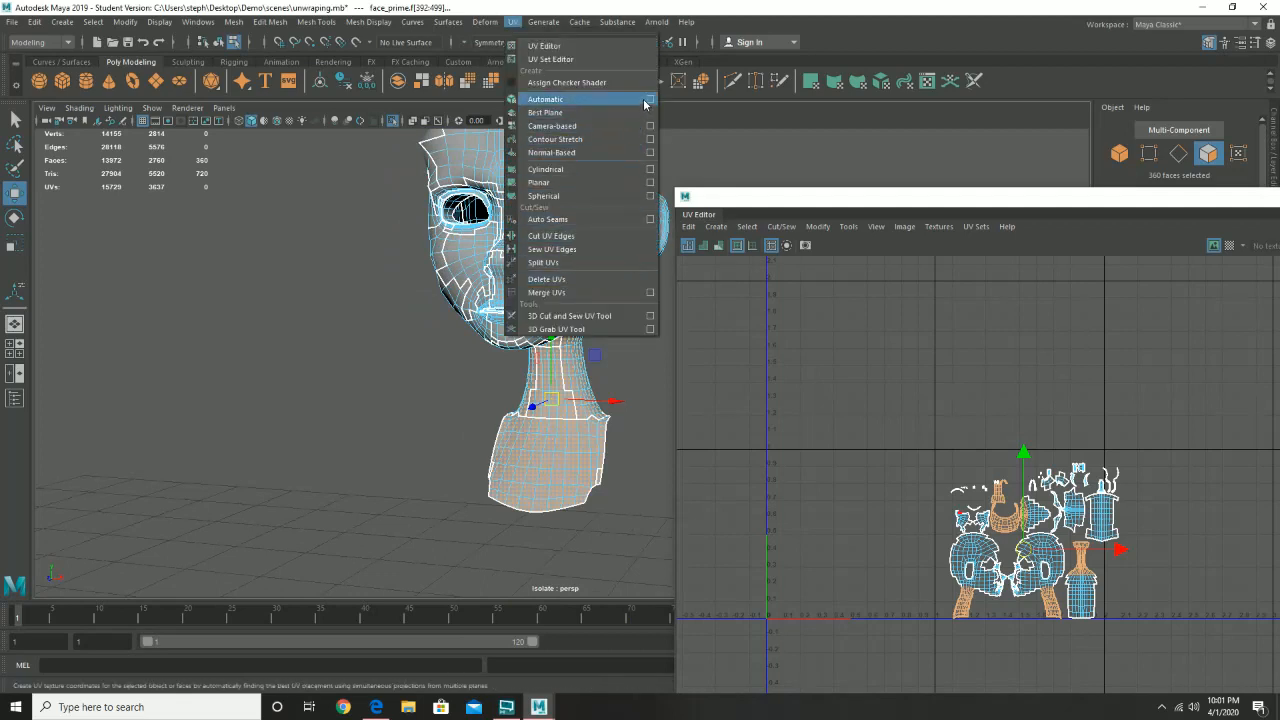
left_click(651, 183)
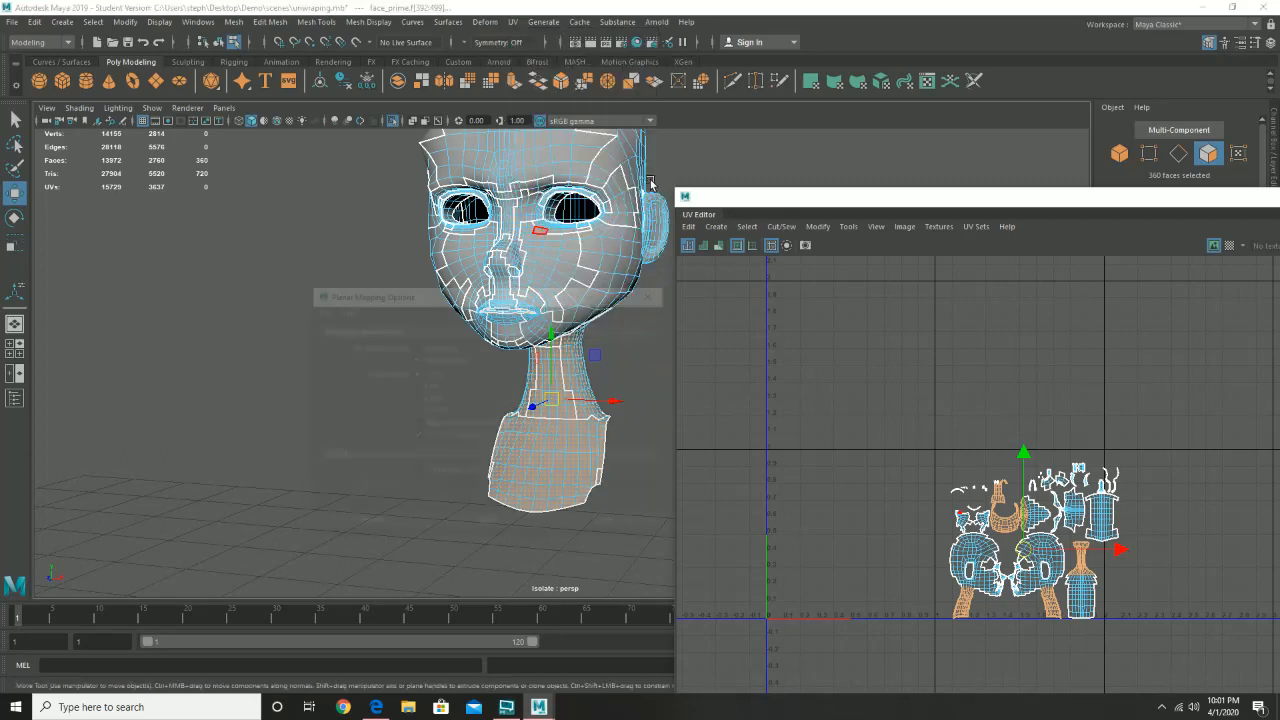
left_click(432, 398)
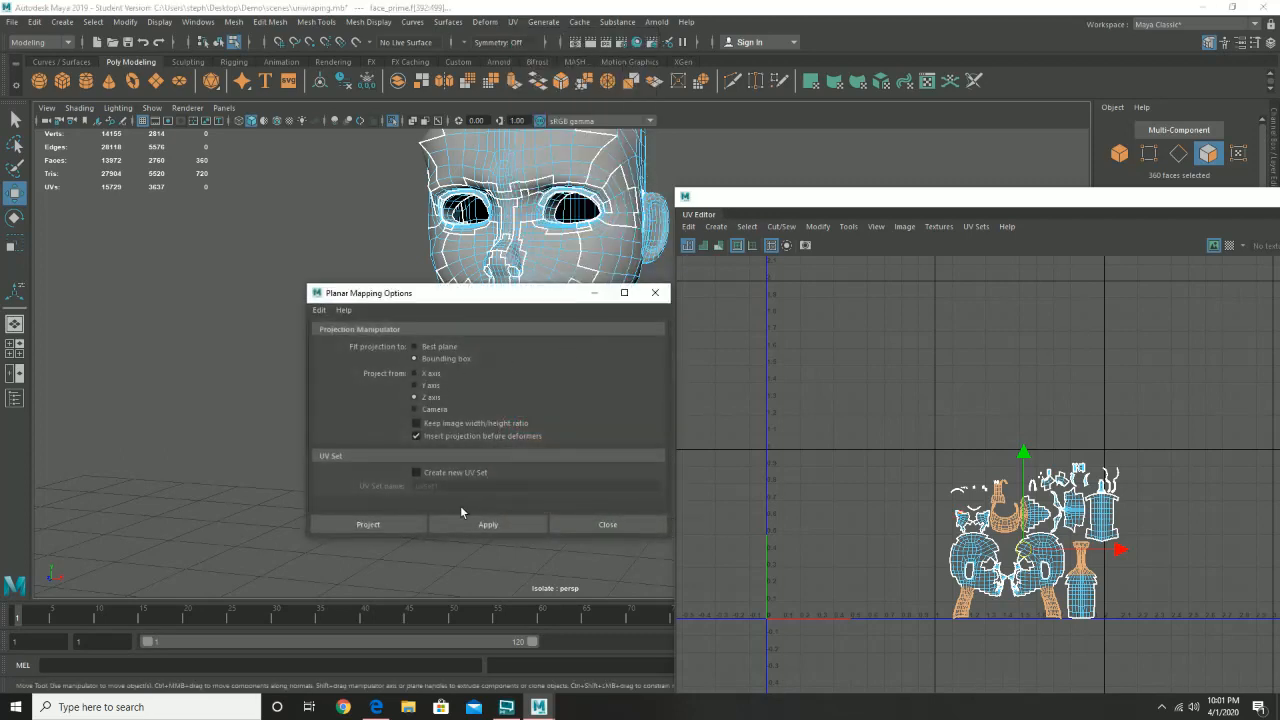
left_click(470, 527)
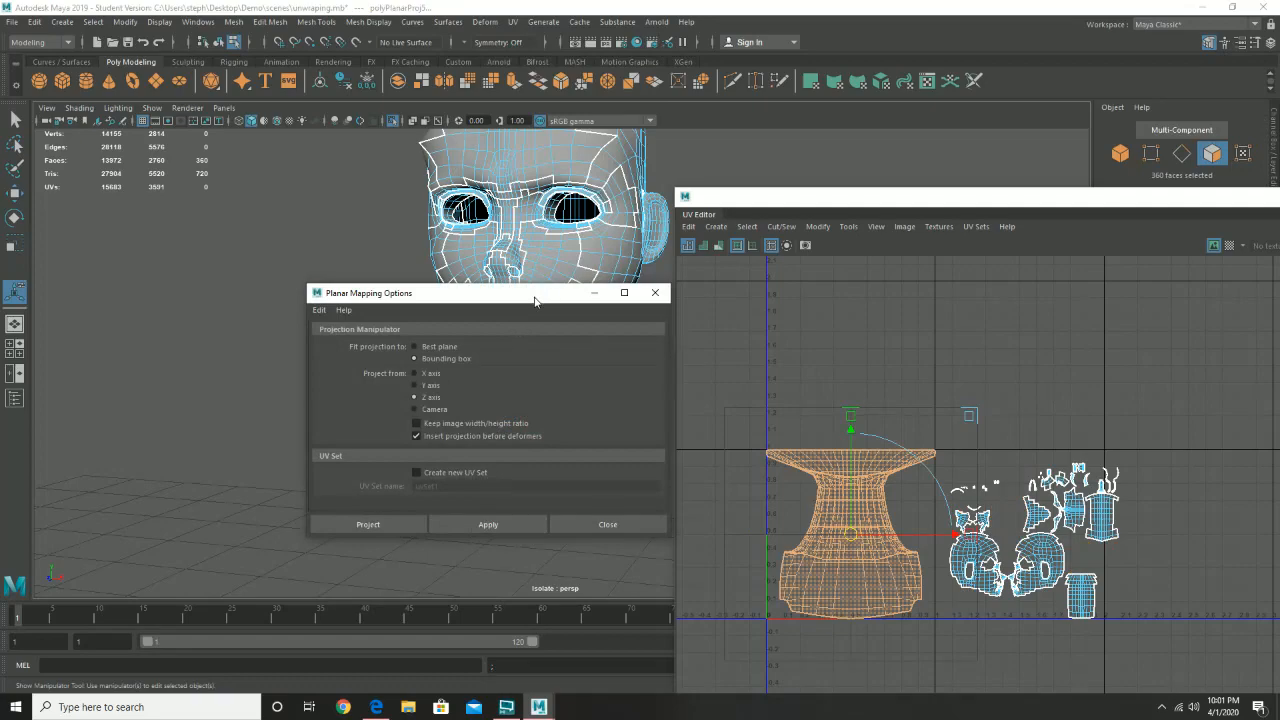
left_click_drag(535, 301, 1088, 245)
- Switch to edge selection and pick vertical edges along the middle of the back of the neck
left_click_drag(592, 397, 300, 395, "alt")
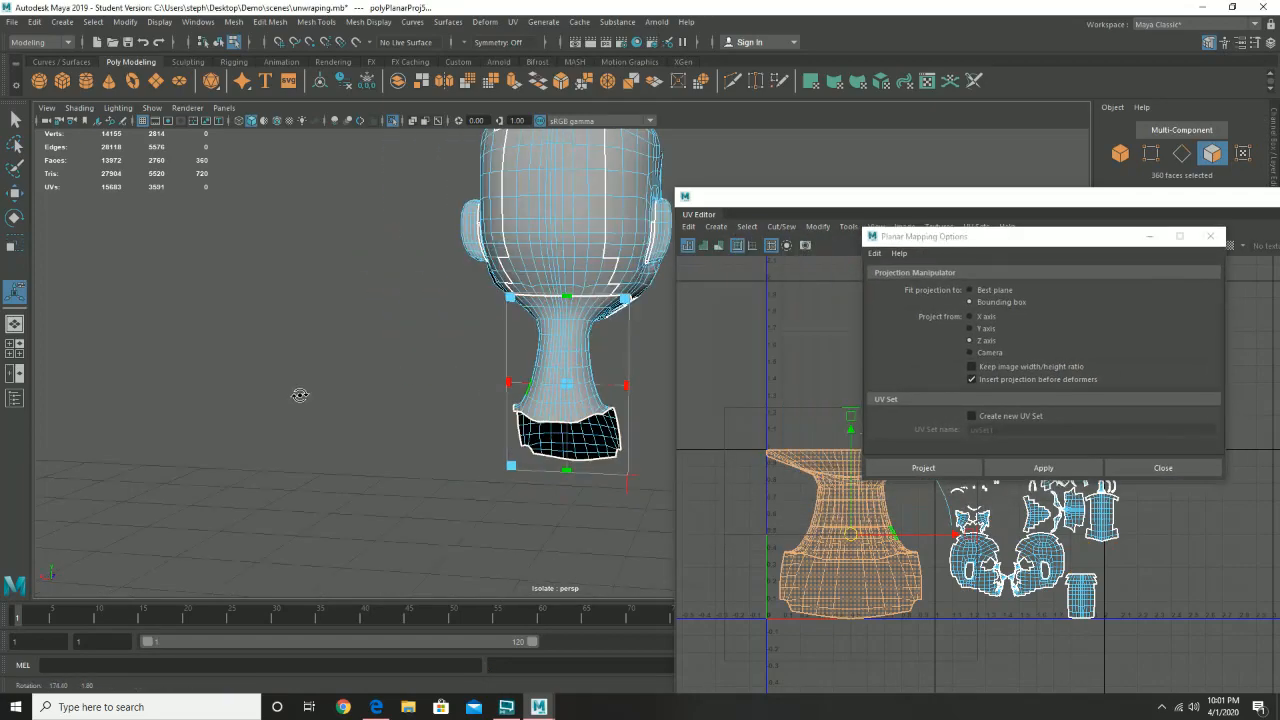
right_click_drag(300, 395, 520, 412, "alt")
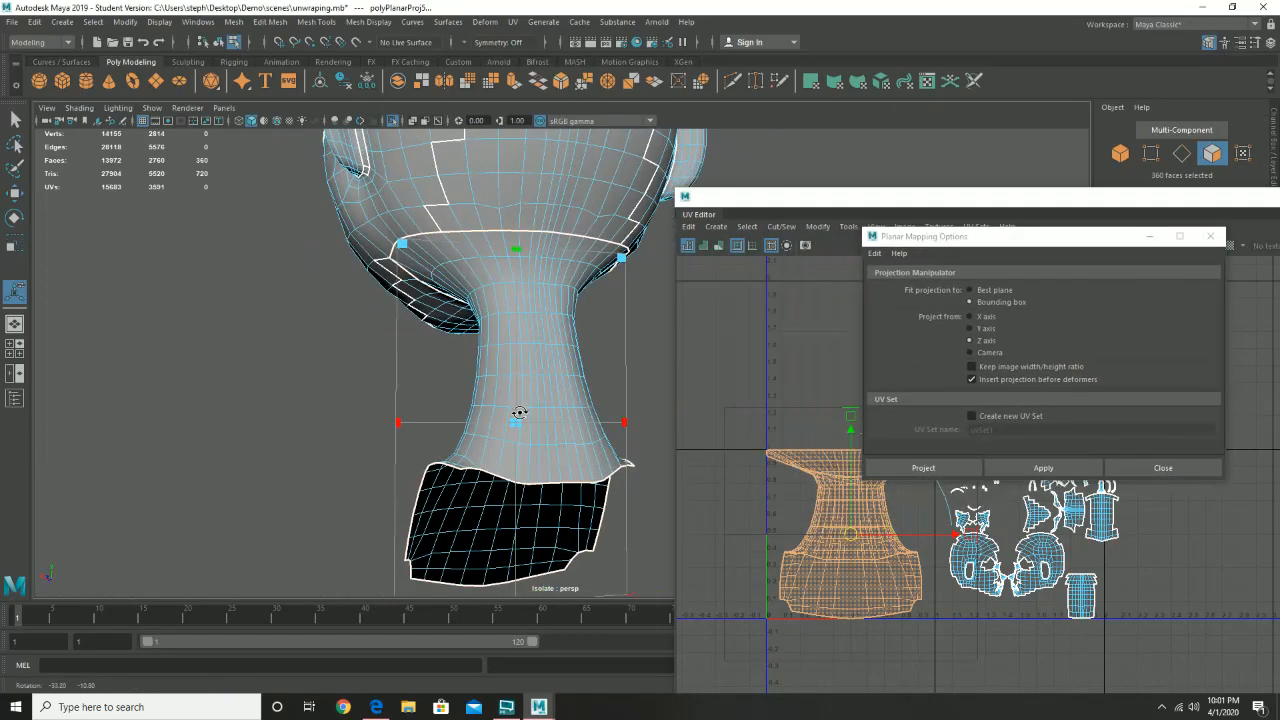
right_click_drag(548, 244, 556, 206)
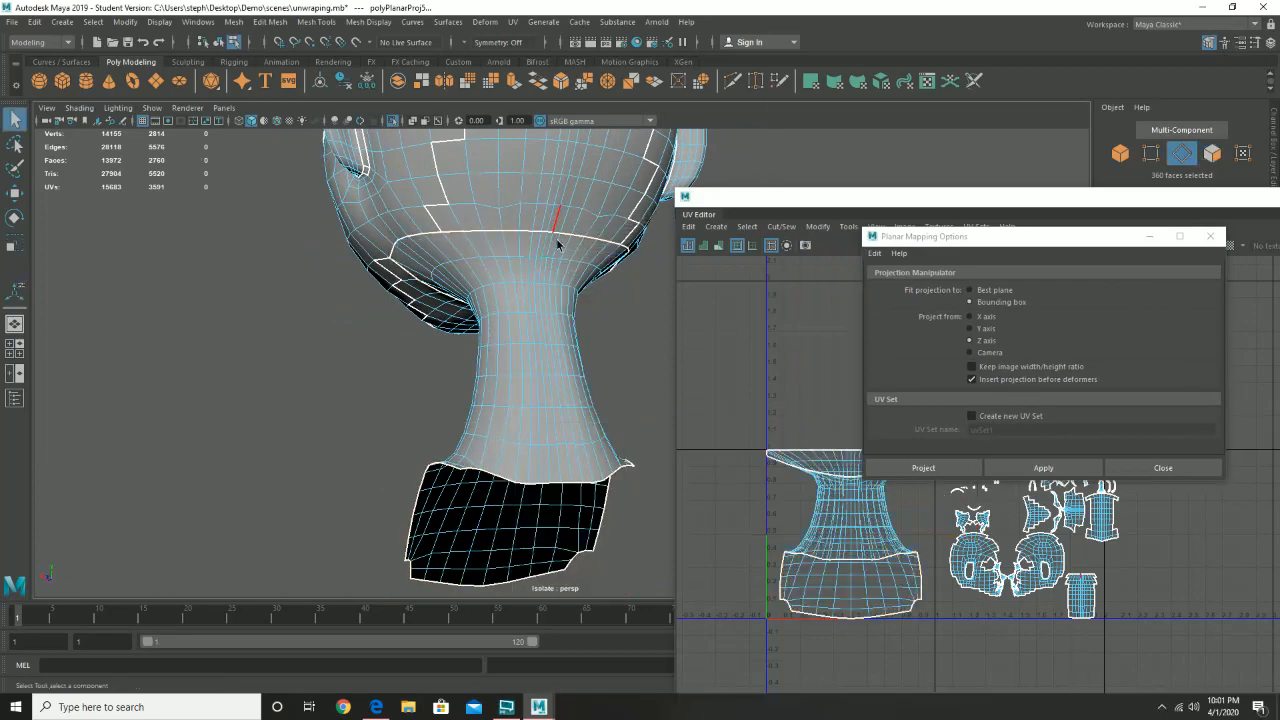
scroll(557, 244, "up", 8)
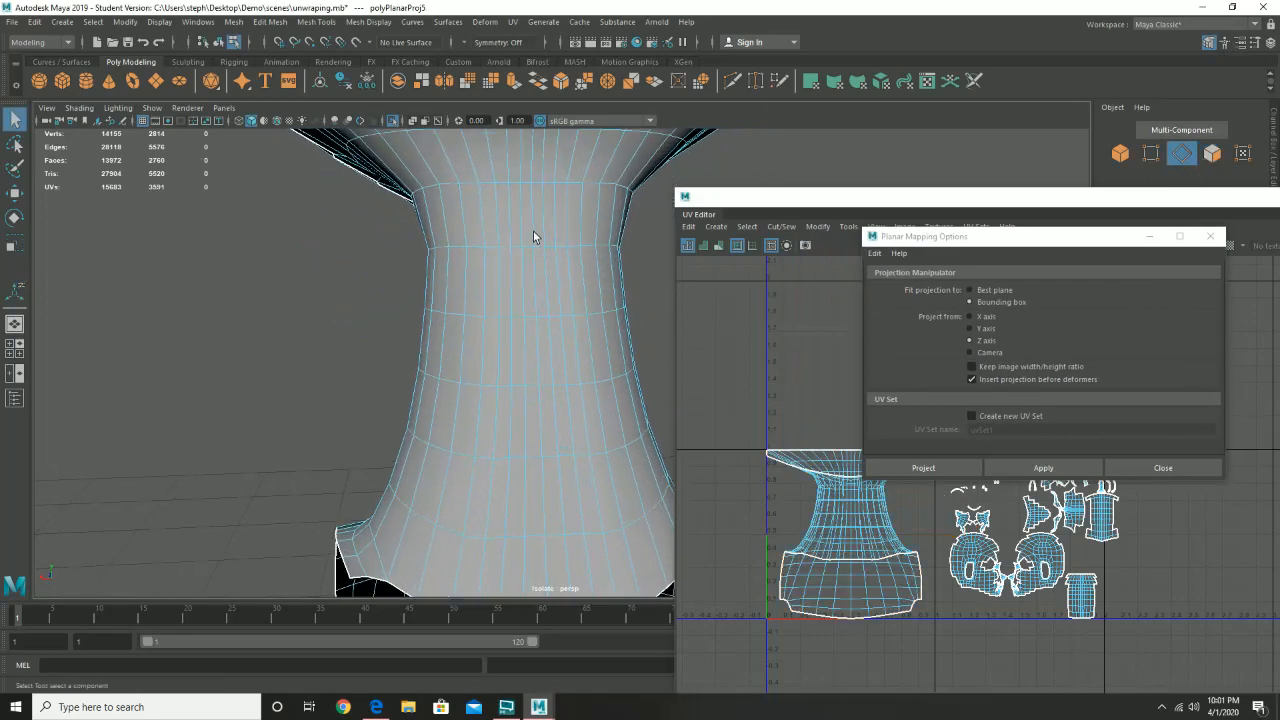
left_click_drag(533, 237, 537, 354, "alt")
left_click(521, 336)
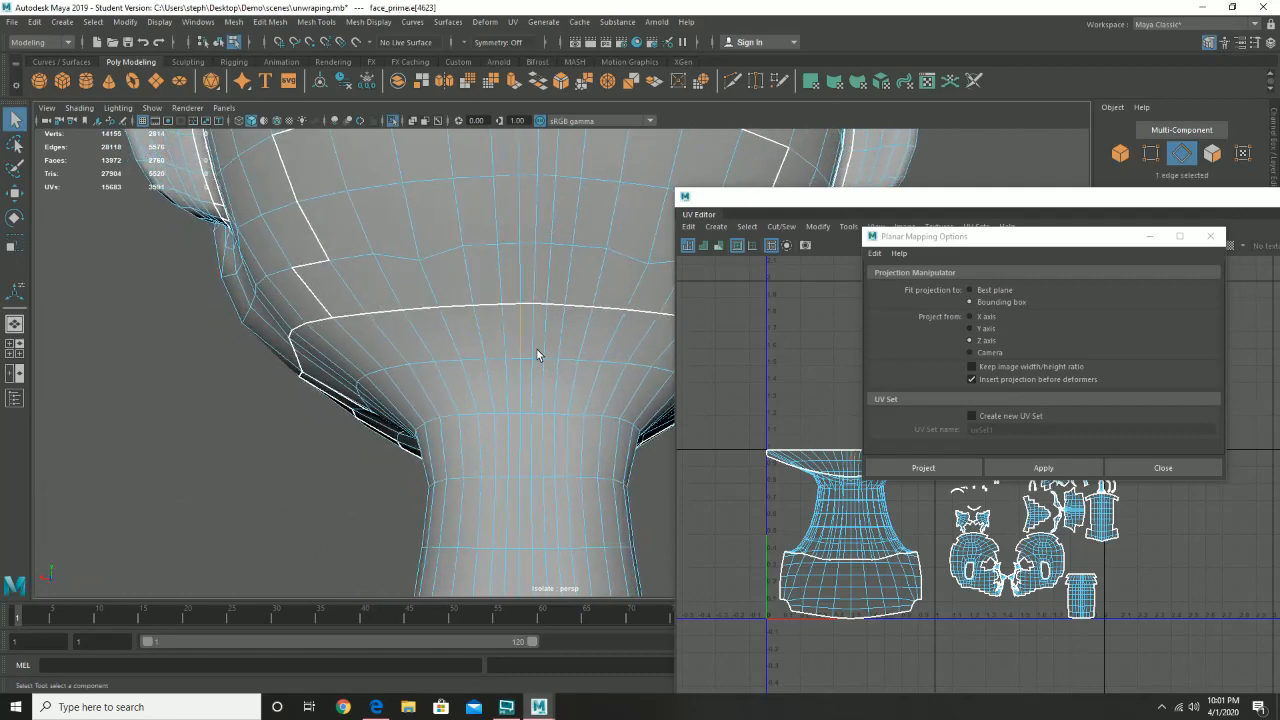
left_click(533, 336)
left_click(553, 455, "shift")
left_click_drag(554, 466, 507, 345, "alt")
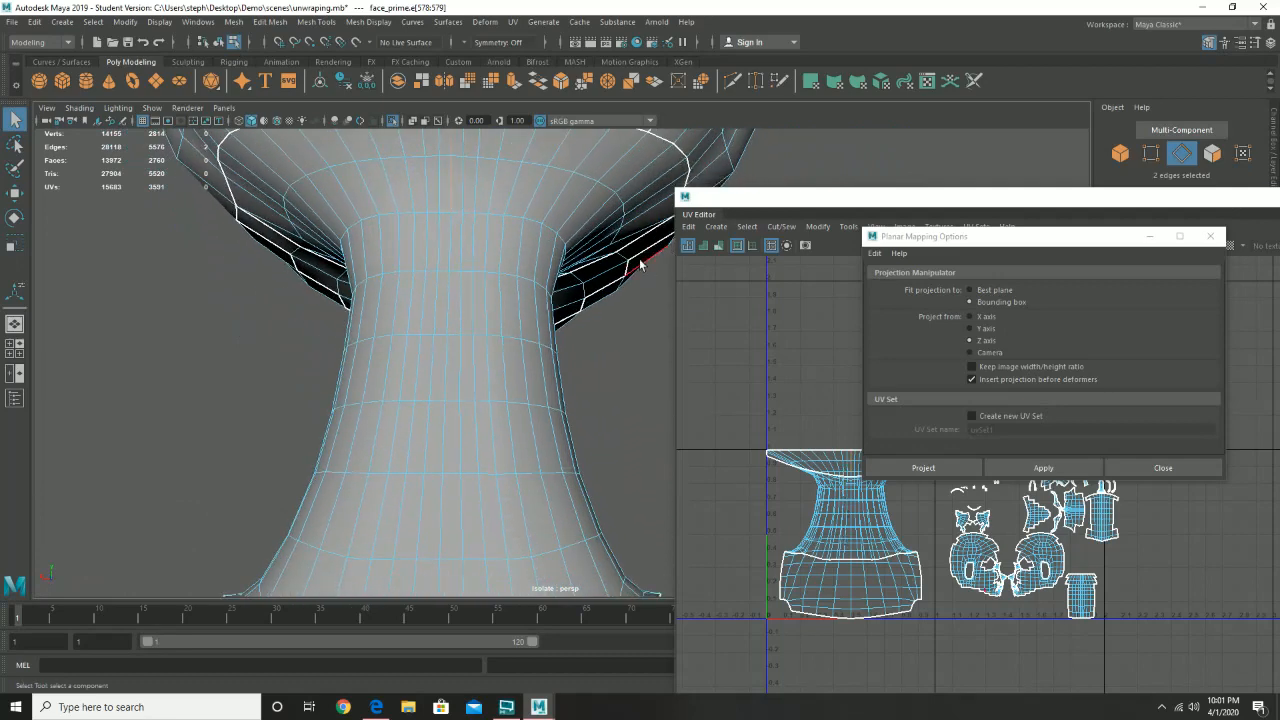
- Uncover the UV layout and select the neck's vertical centre edge line in it
left_click_drag(940, 230, 179, 76)
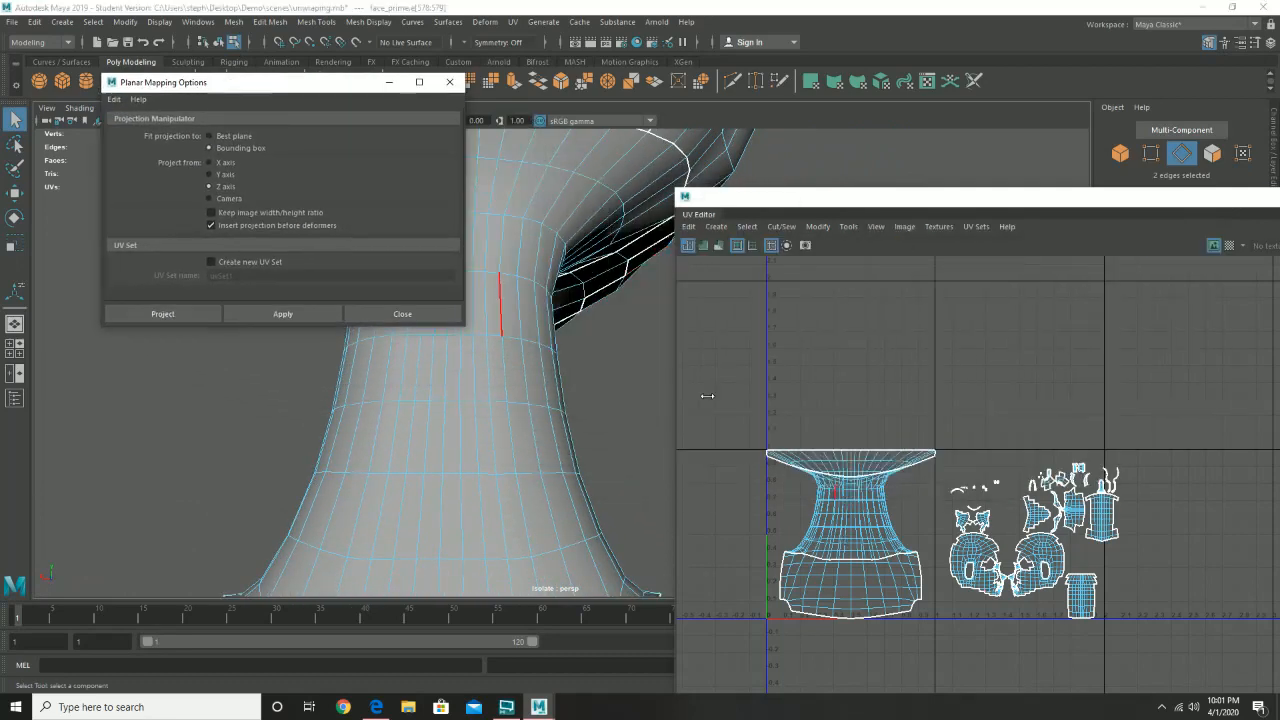
left_click_drag(355, 84, 246, 91)
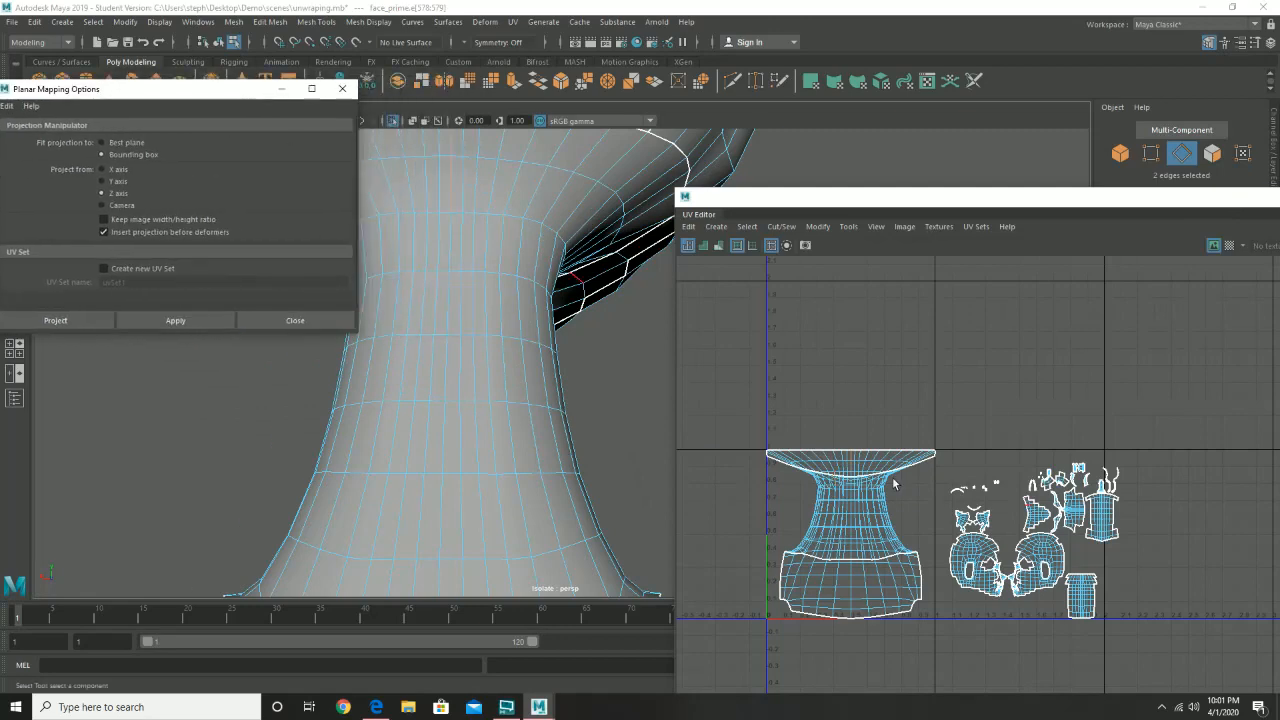
scroll(972, 601, "up", 2)
scroll(811, 491, "up", 3)
scroll(1014, 486, "up", 3)
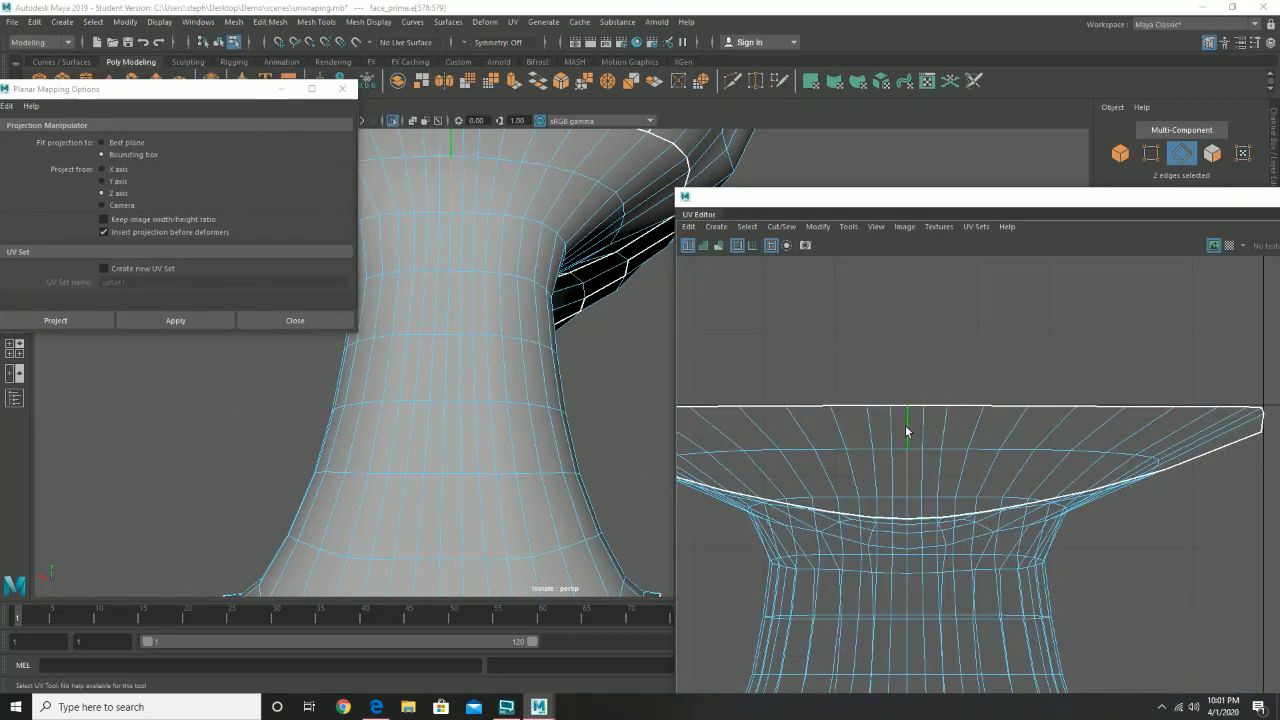
left_click(988, 474)
scroll(953, 491, "down", 5)
middle_click_drag(953, 491, 927, 305, "alt")
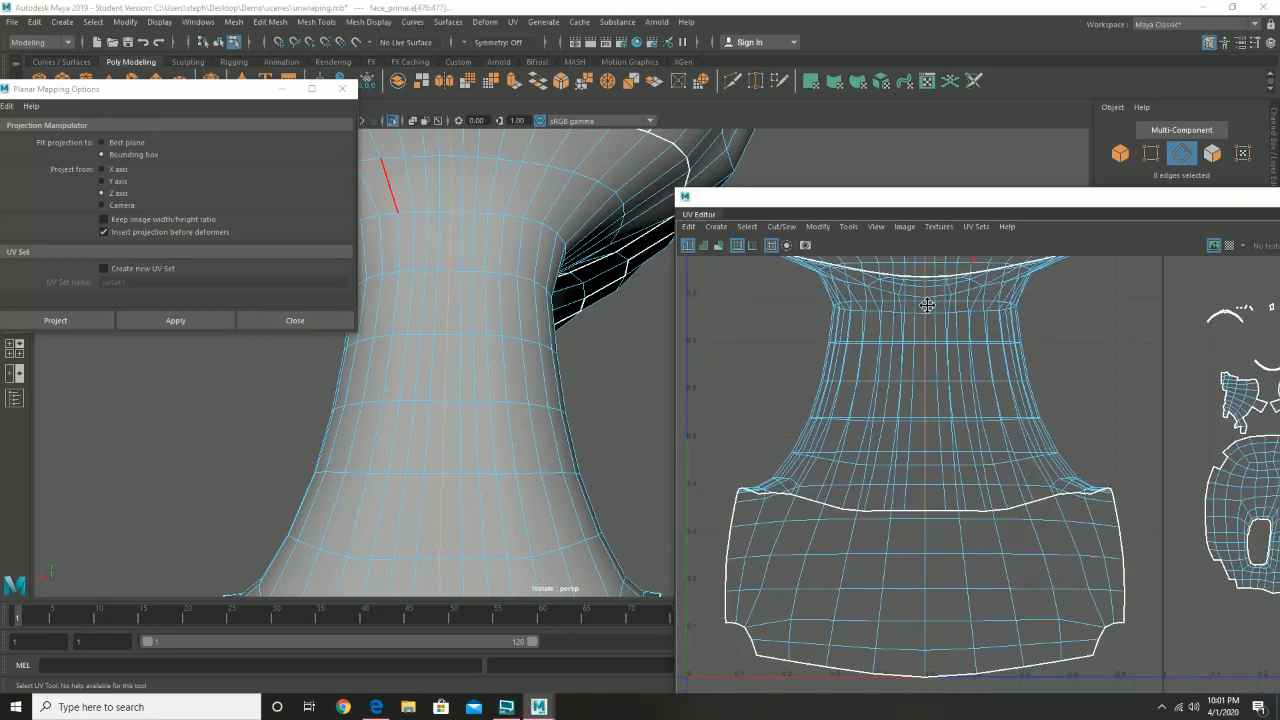
- Try selecting the front centre edge line running down the neck and chest
left_click(954, 468)
middle_click_drag(932, 408, 930, 330, "alt")
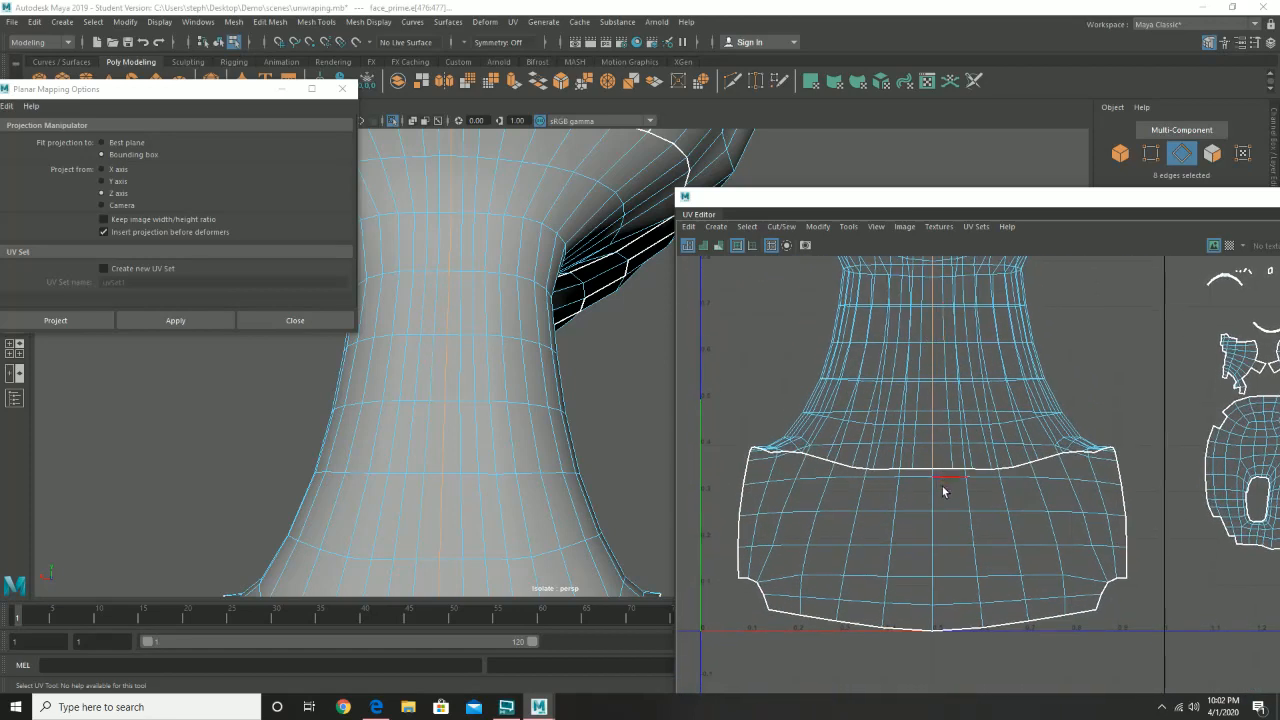
double_click(933, 492, "shift")
left_click_drag(407, 501, 620, 466, "alt")
scroll(622, 468, "down", 5)
middle_click_drag(648, 462, 611, 368, "alt")
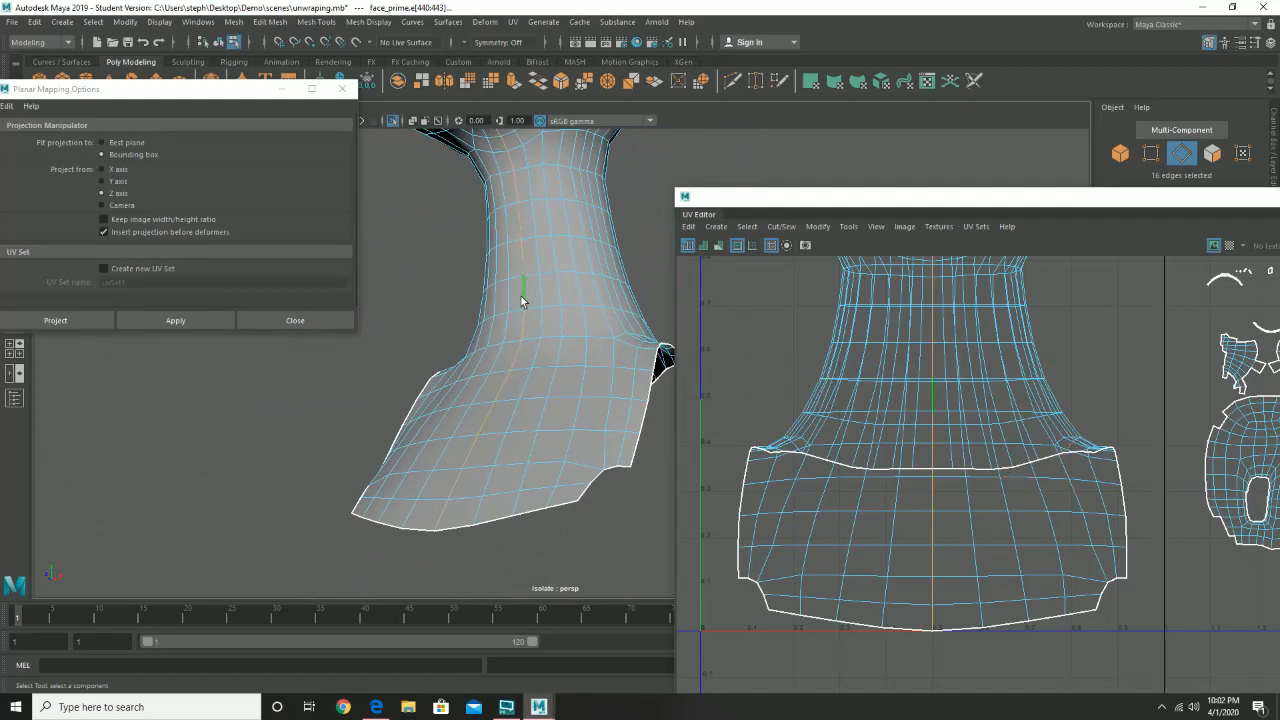
middle_click_drag(1005, 381, 1012, 588, "alt")
right_click_drag(839, 387, 1052, 540, "alt")
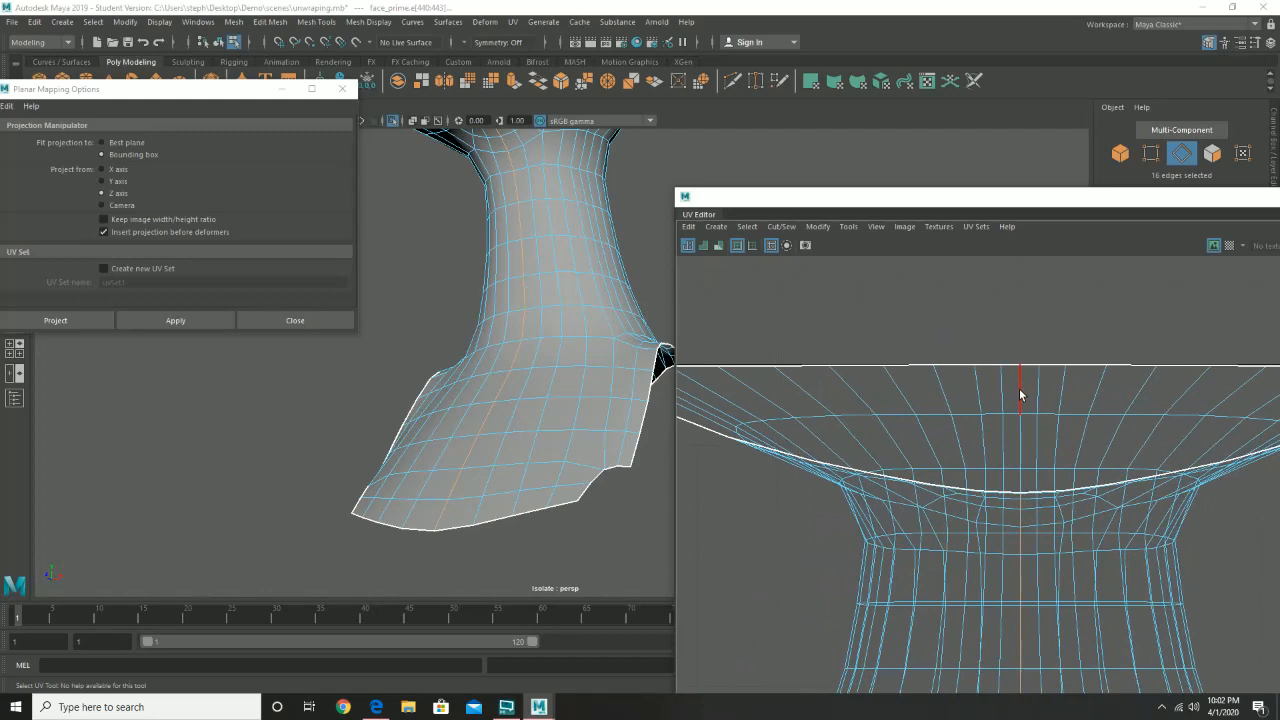
- Select the centre edge line at the back of the neck and cut the UVs along it
left_click(1019, 389)
middle_click_drag(720, 317, 604, 351, "alt")
left_click_drag(597, 306, 345, 327, "alt")
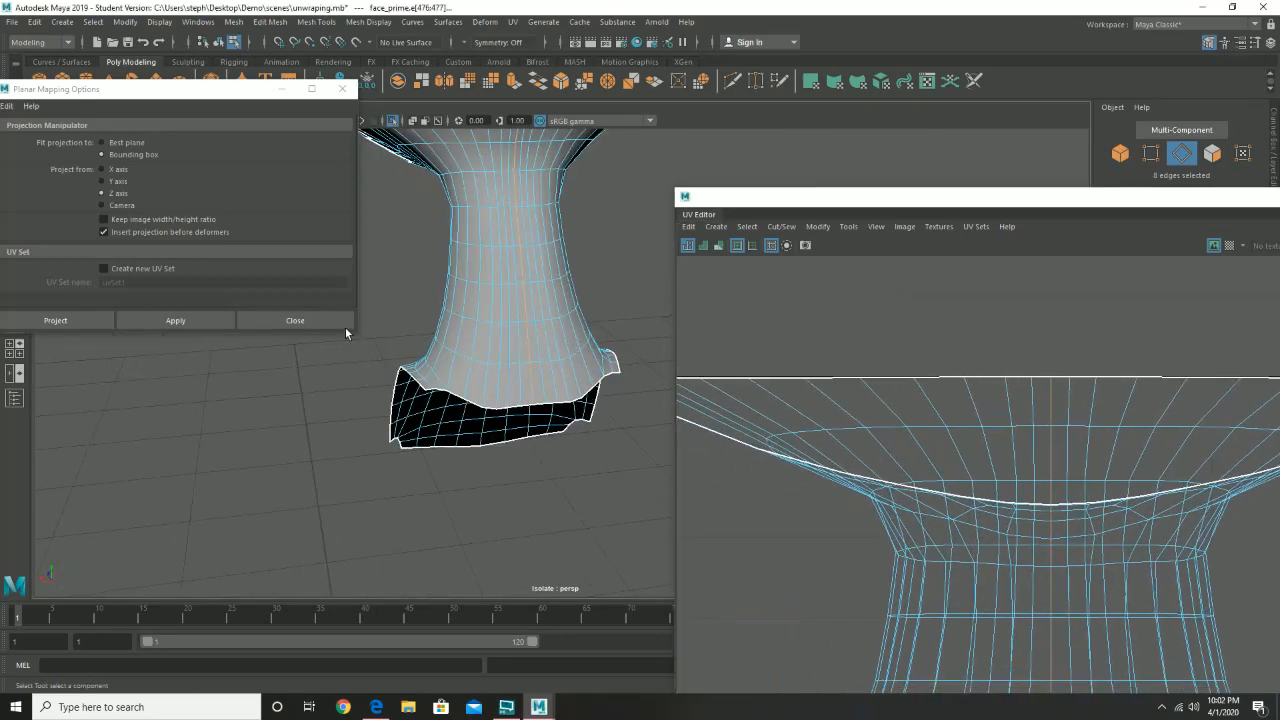
right_click(1057, 405, "shift")
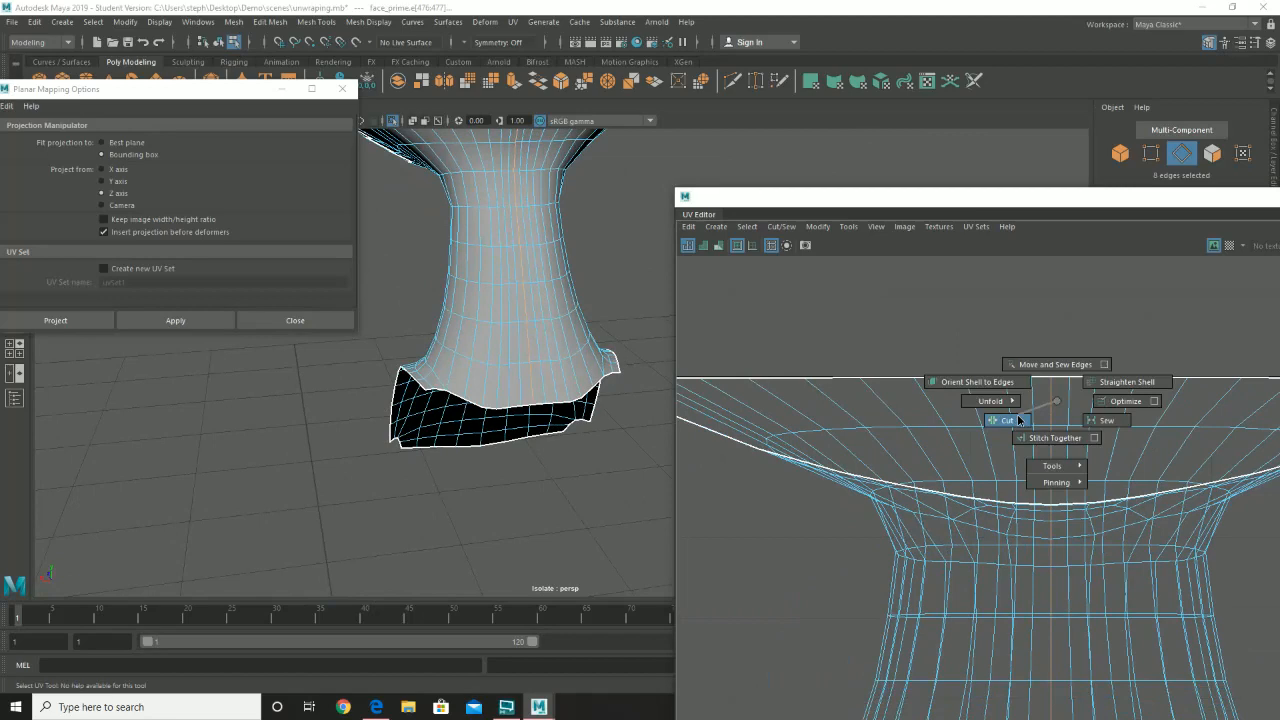
left_click(1019, 420)
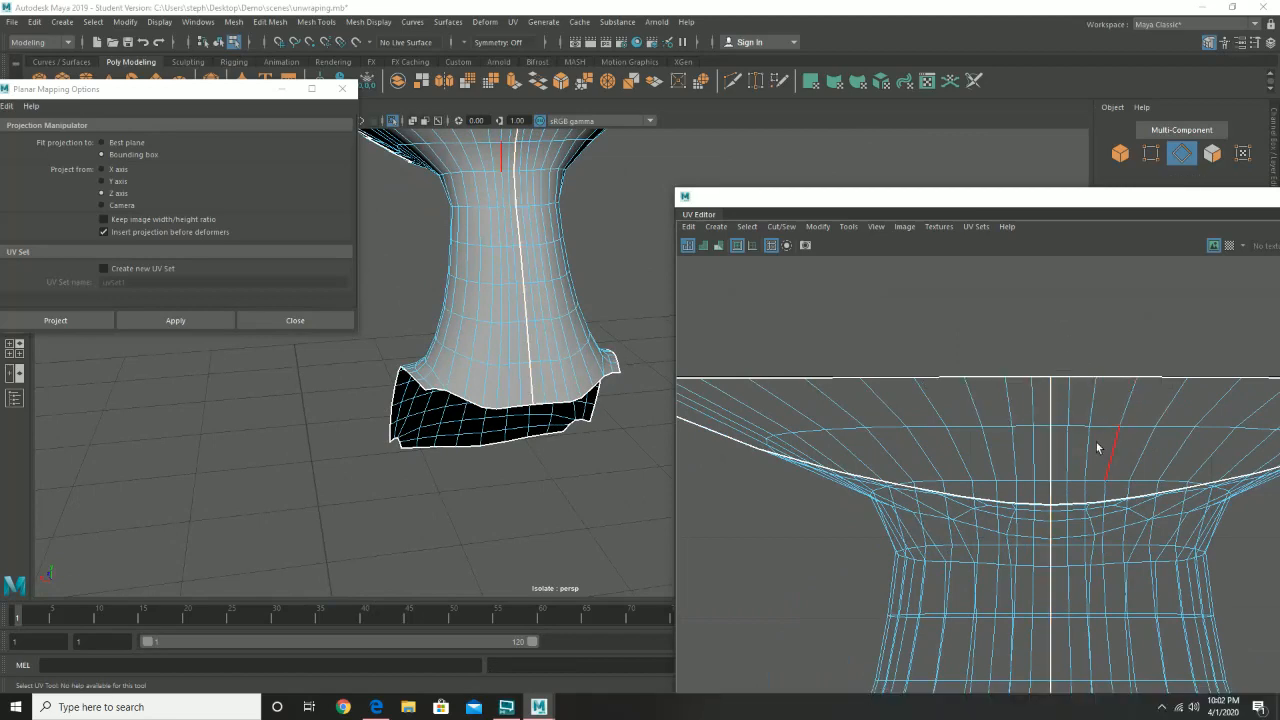
left_click_drag(557, 286, 580, 447, "alt")
- Return to face selection with the neck and chest faces selected, and close the planar mapping options
right_click(1027, 471)
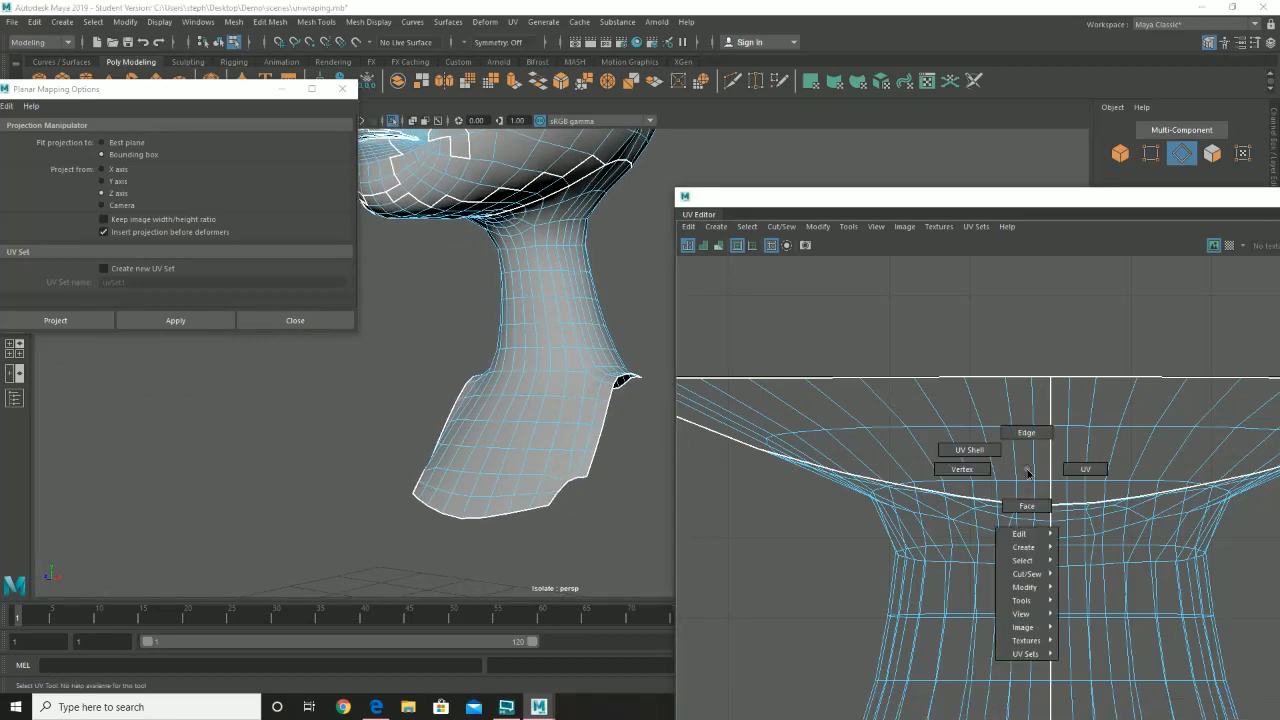
left_click(1027, 506)
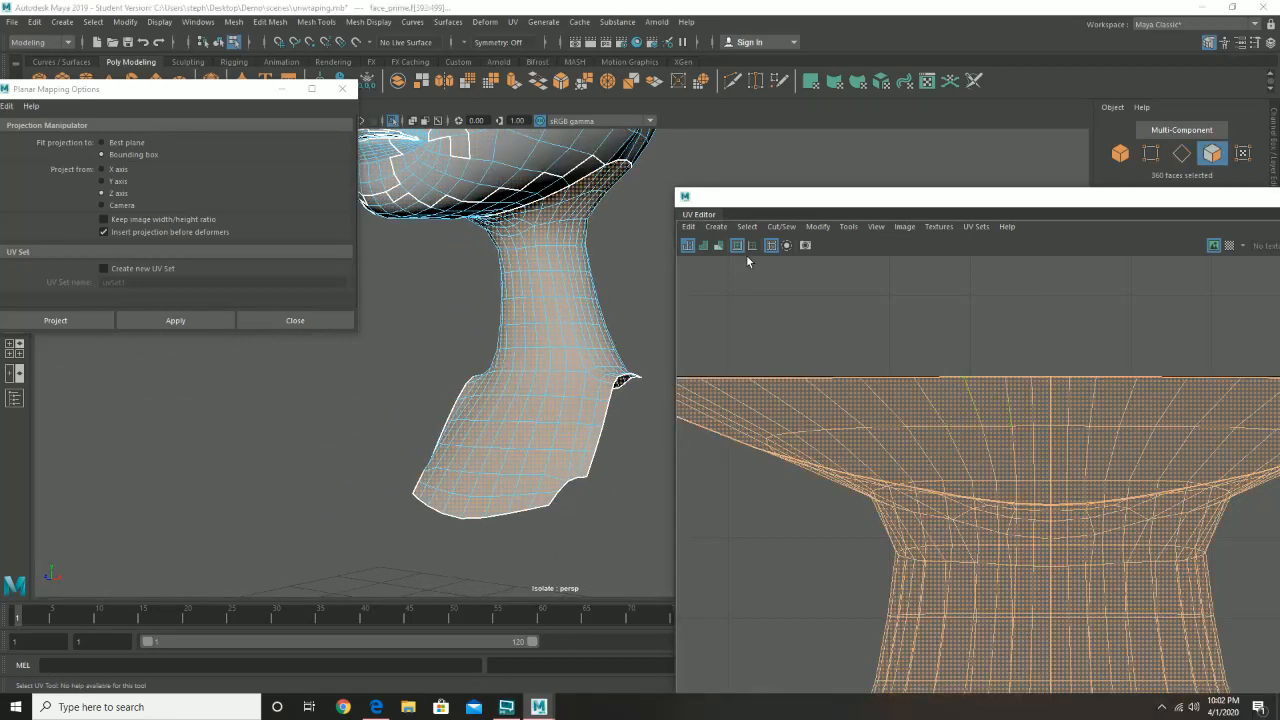
left_click(292, 320)
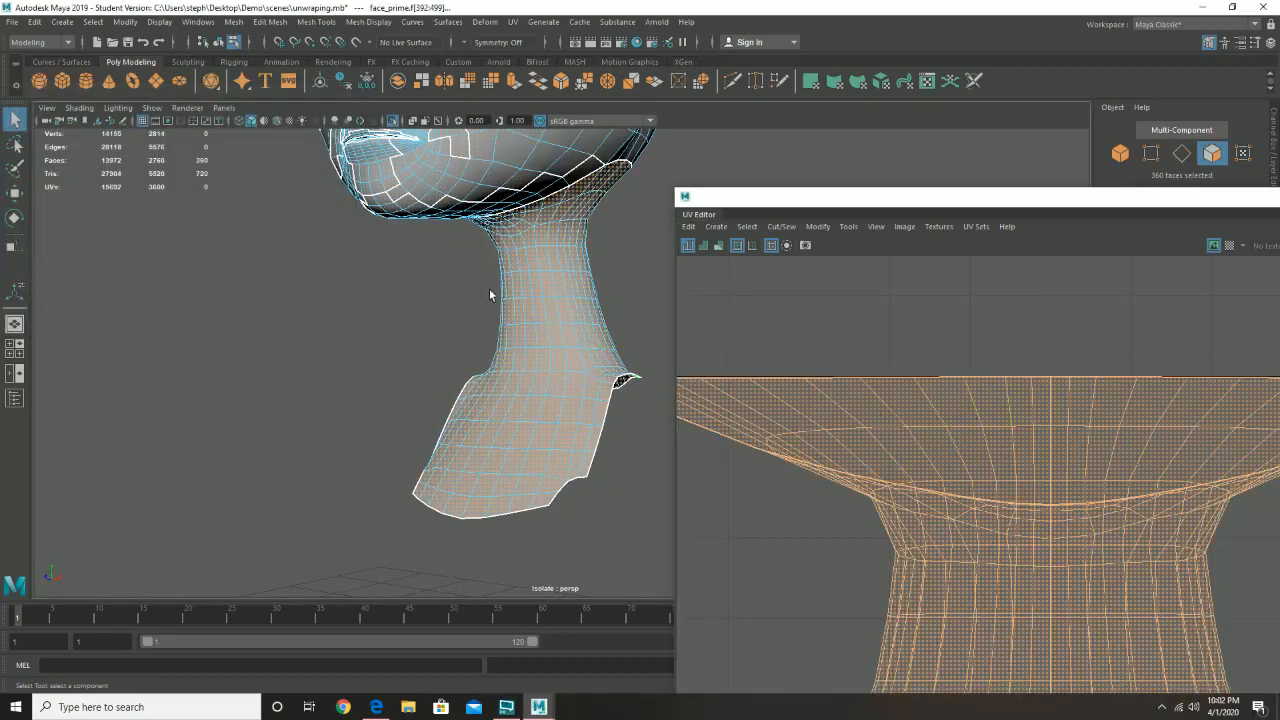
left_click_drag(490, 295, 406, 303, "alt")
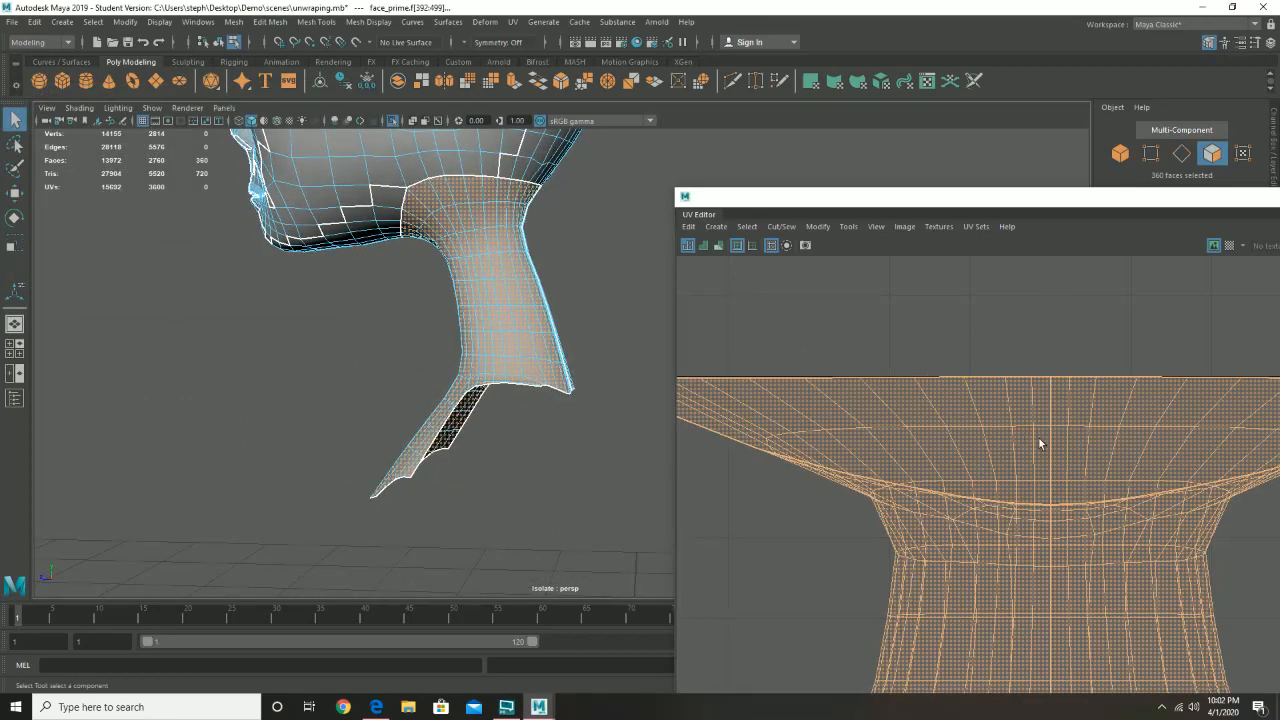
- Convert the neck and chest selection to UVs and unfold them with the Legacy method and a horizontal constraint, pinning unselected UVs
right_click_drag(1023, 422, 1064, 425)
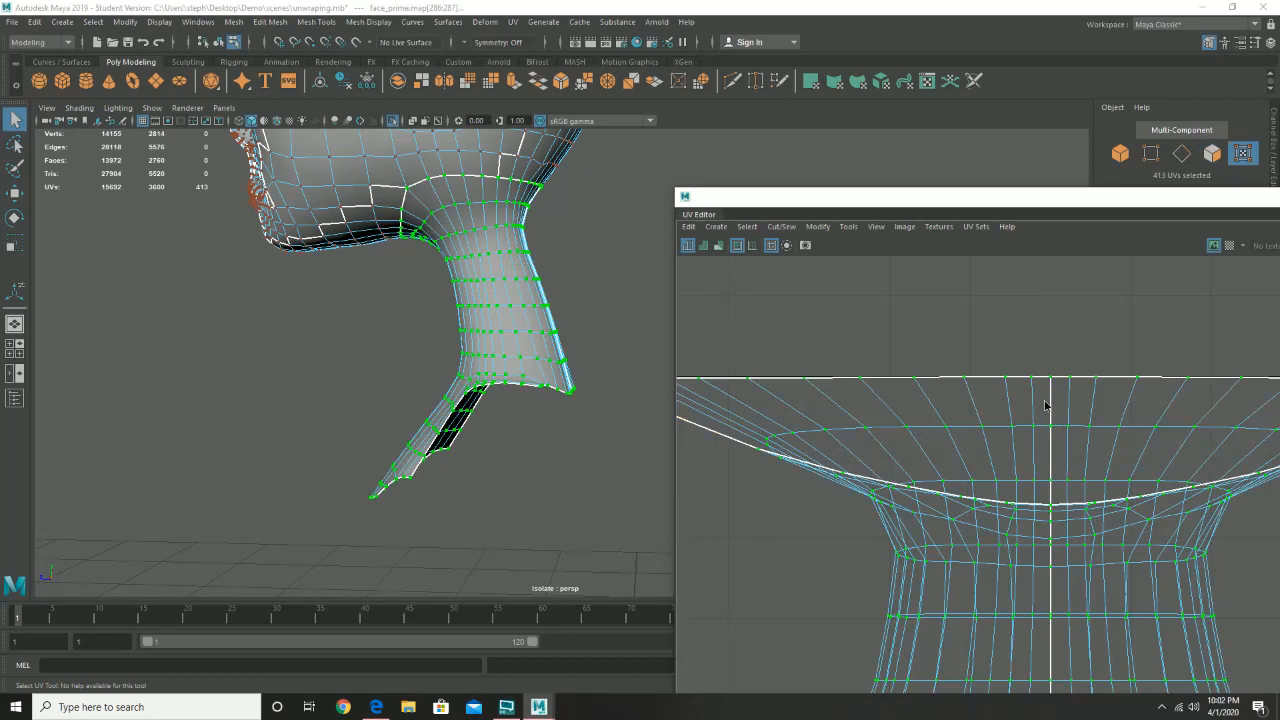
right_click_drag(1046, 400, 961, 399, "shift")
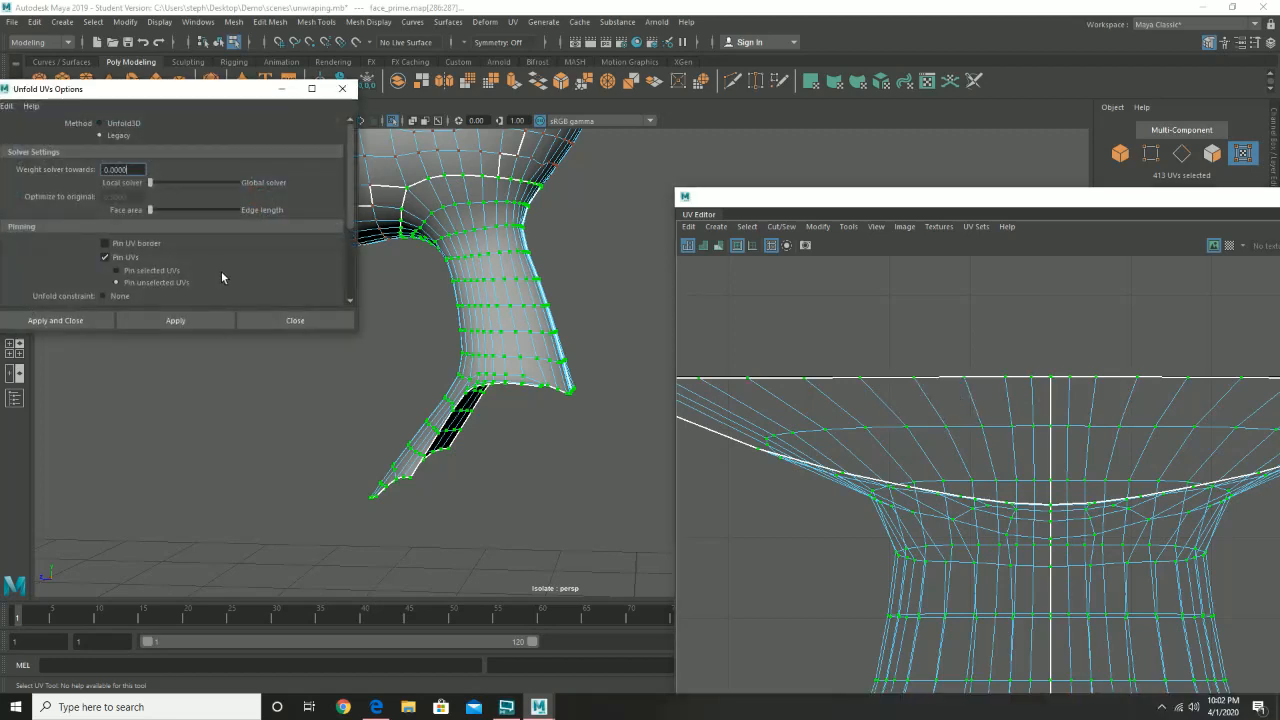
scroll(221, 271, "down", 2)
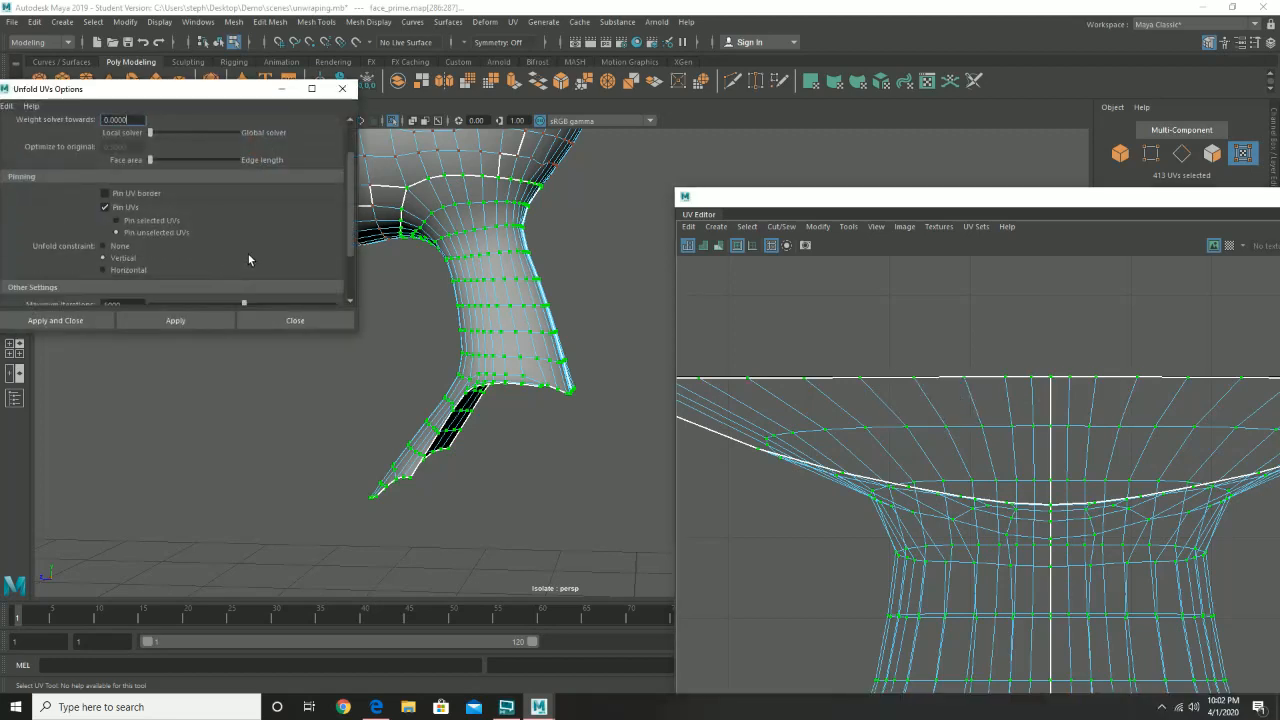
scroll(1046, 443, "down", 10)
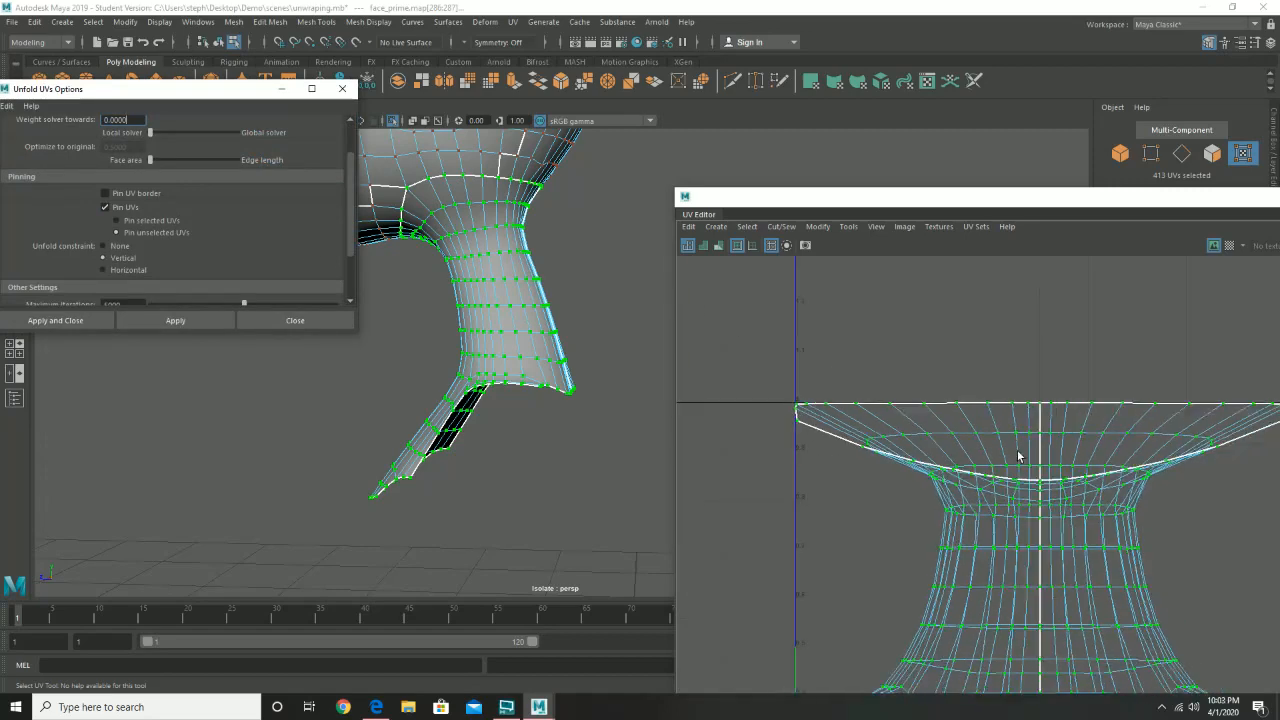
scroll(1018, 453, "down", 2)
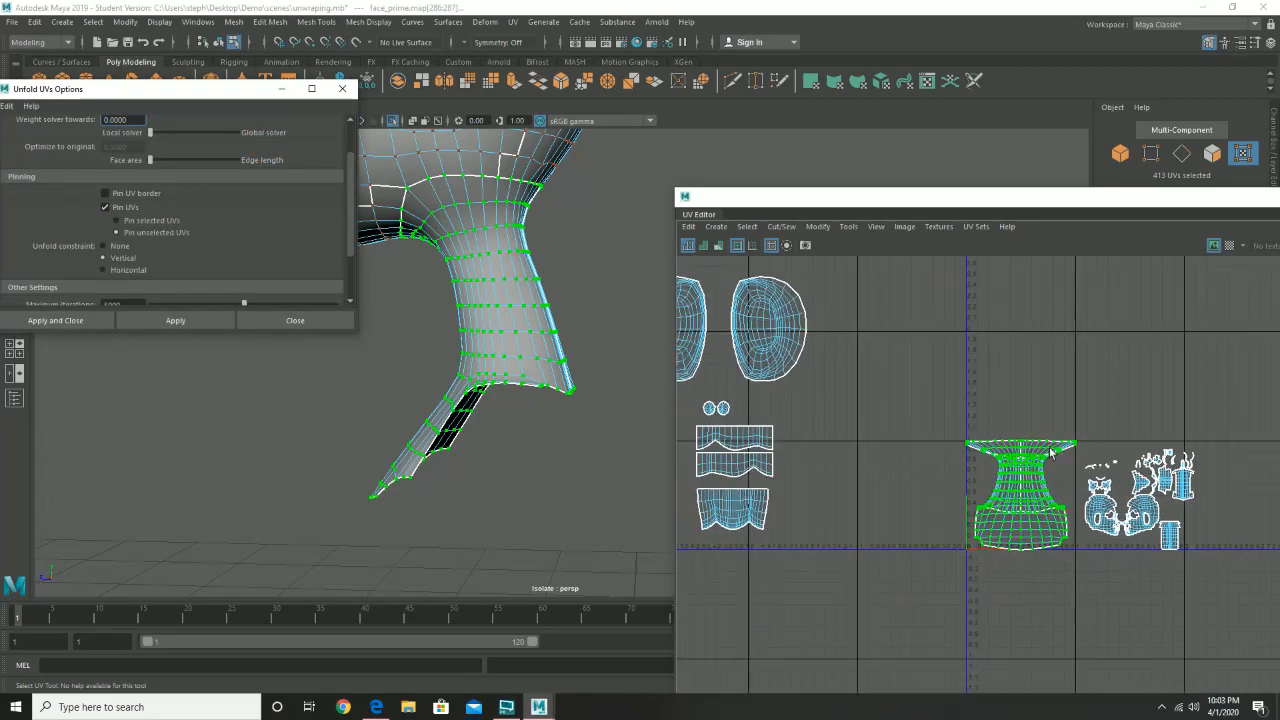
scroll(903, 511, "up", 5)
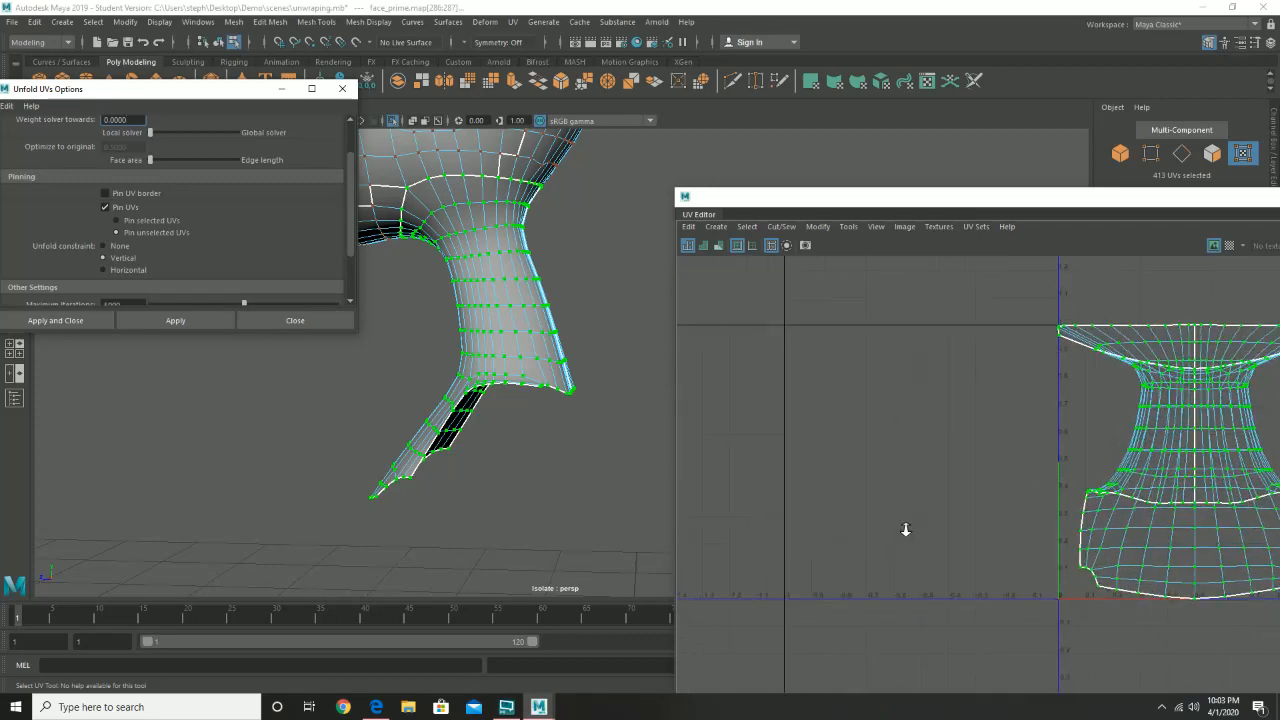
middle_click_drag(1054, 404, 811, 490, "alt")
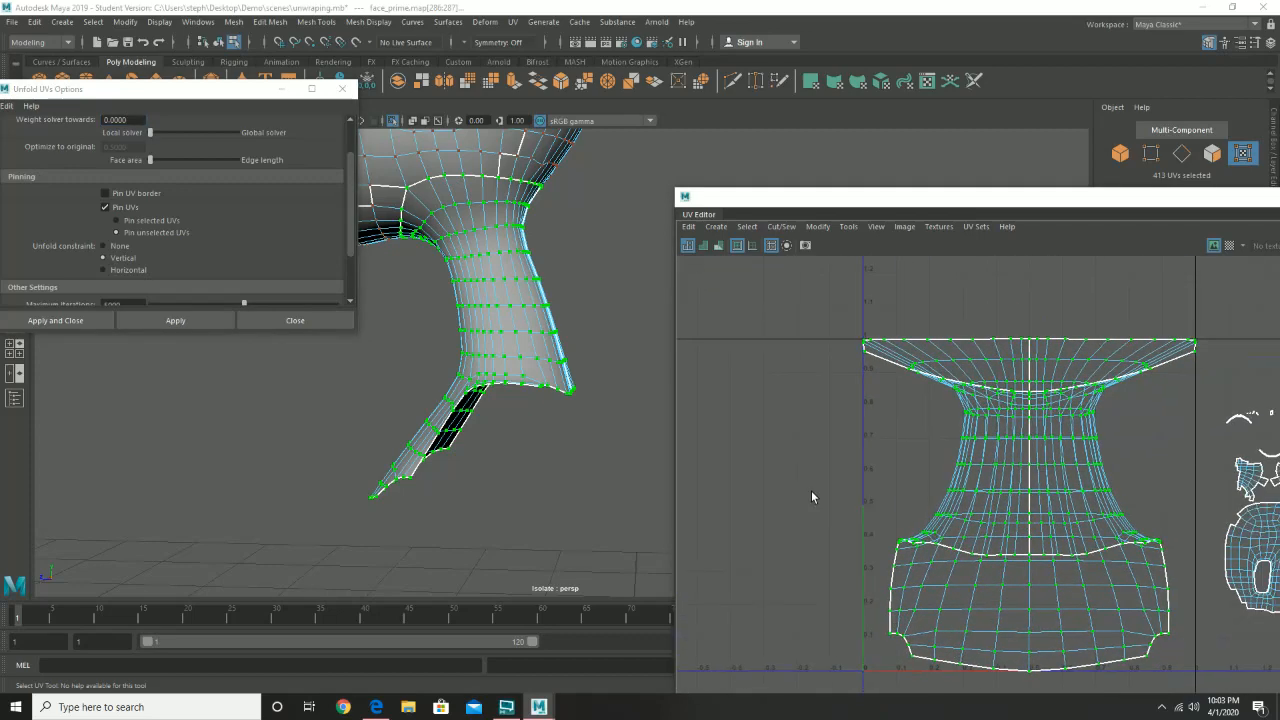
left_click(124, 270)
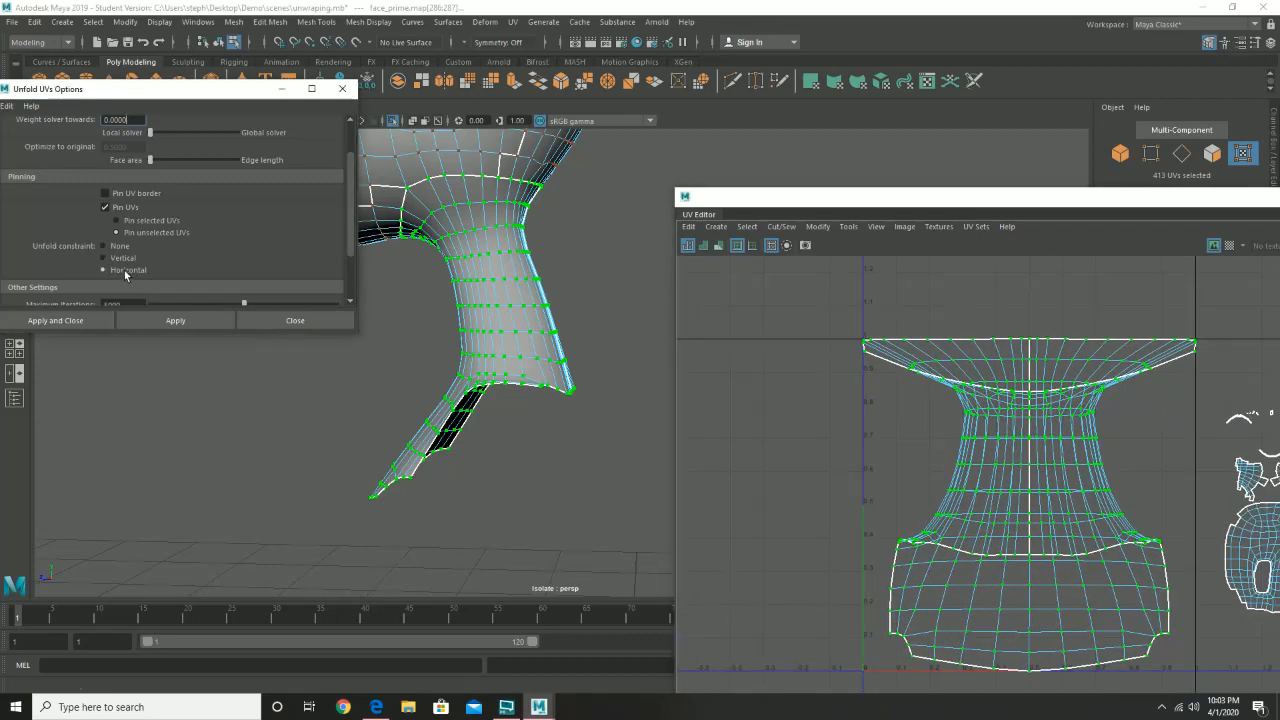
left_click(172, 322)
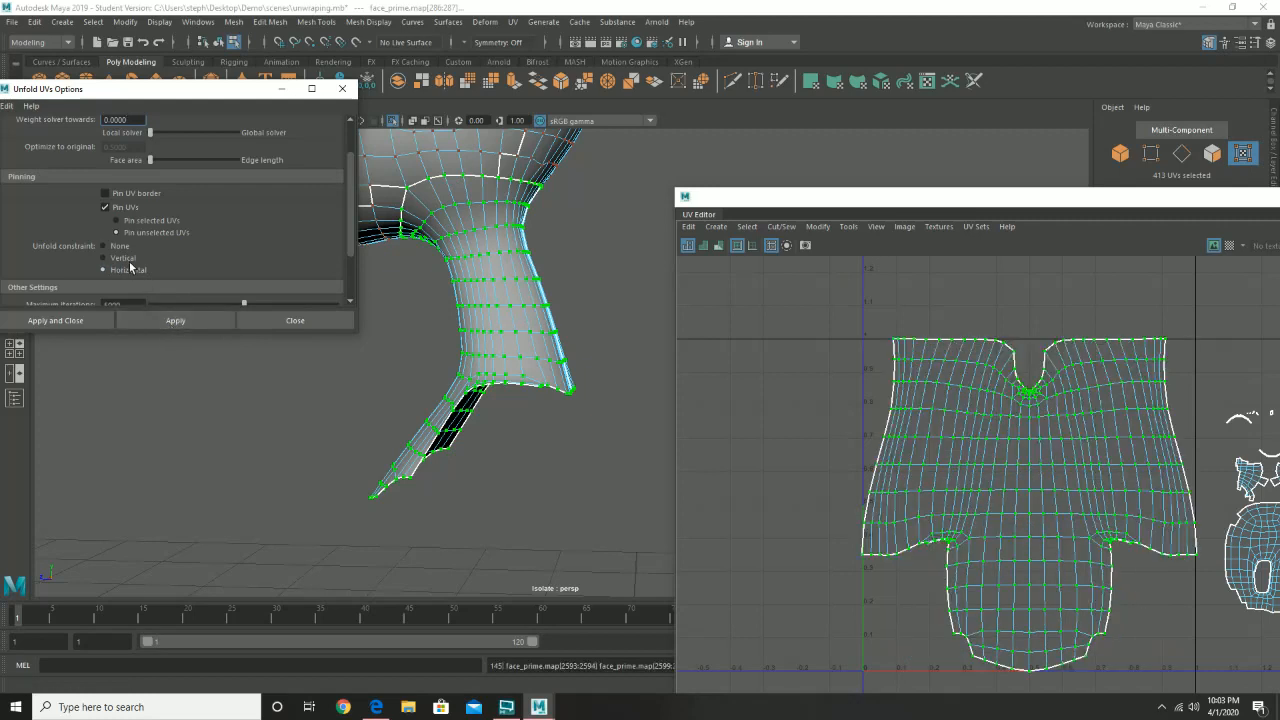
- Unfold the neck and chest UVs again with a vertical constraint and close the unfold options
left_click(123, 258)
left_click(178, 323)
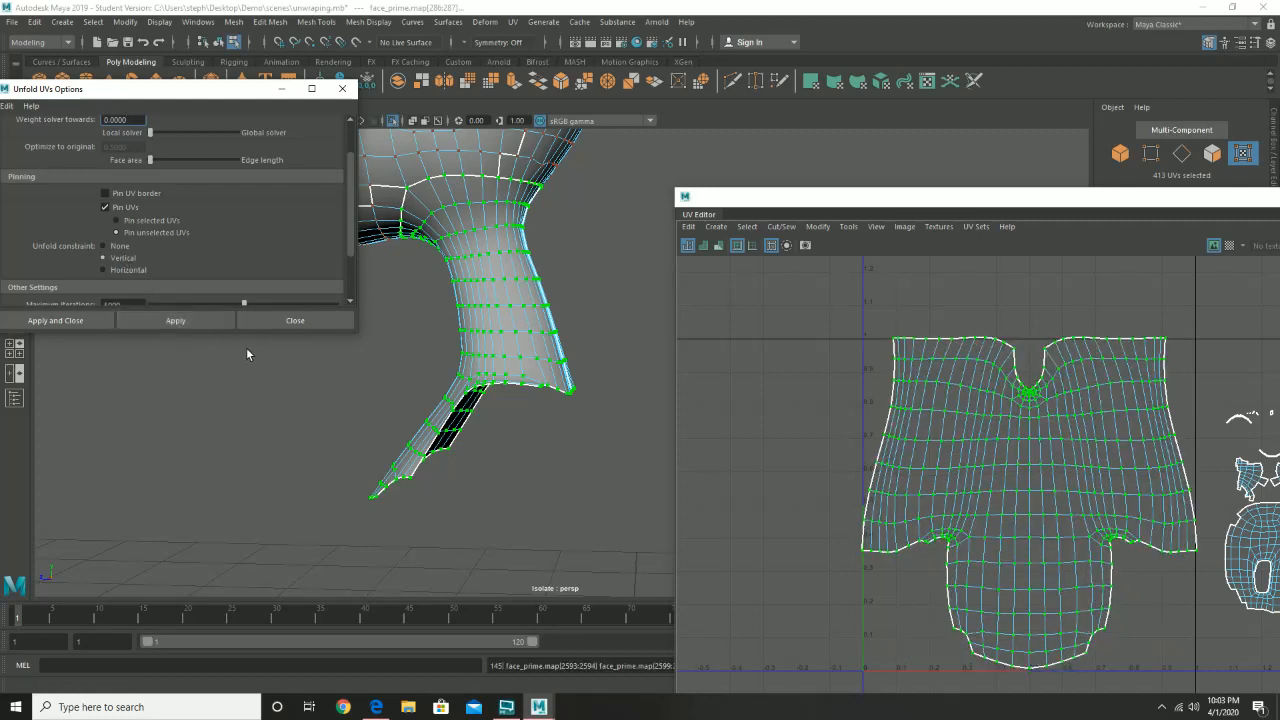
left_click(295, 320)
- Move the unfolded neck and chest shell out of the 0 to 1 UV tile, to the free area diagonally below the origin
scroll(923, 472, "down", 6)
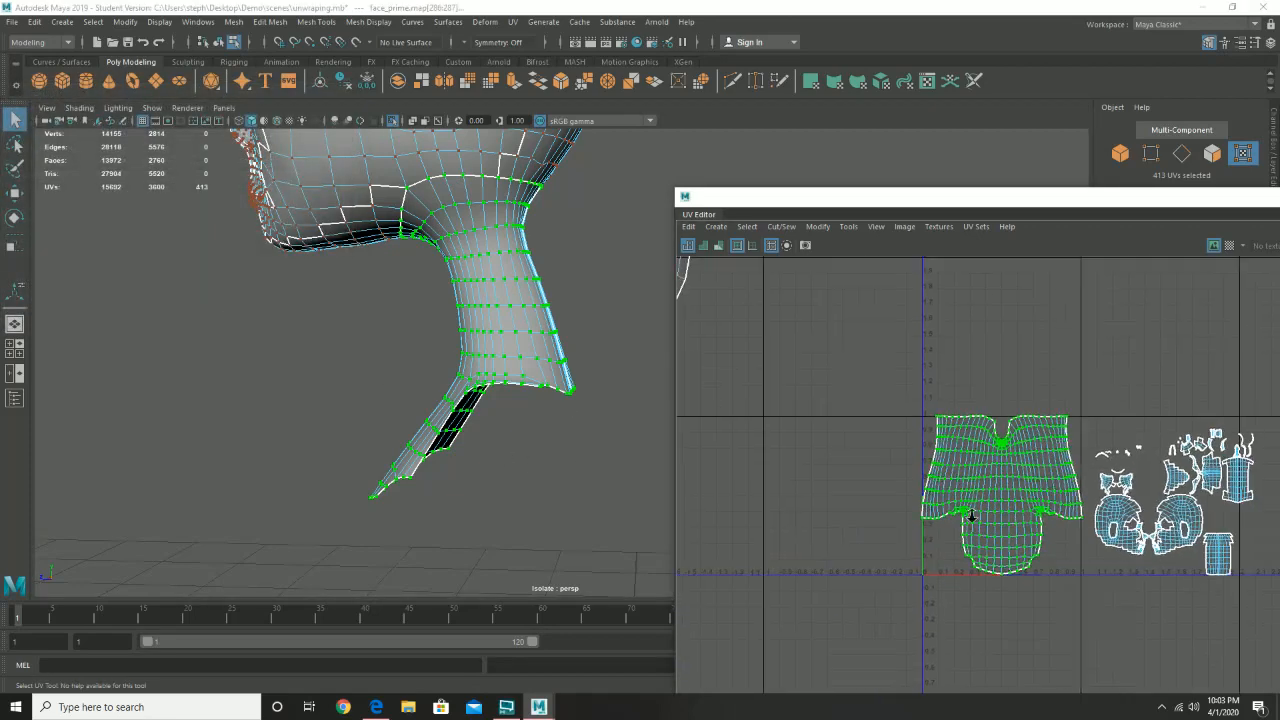
middle_click_drag(854, 536, 1004, 450, "alt")
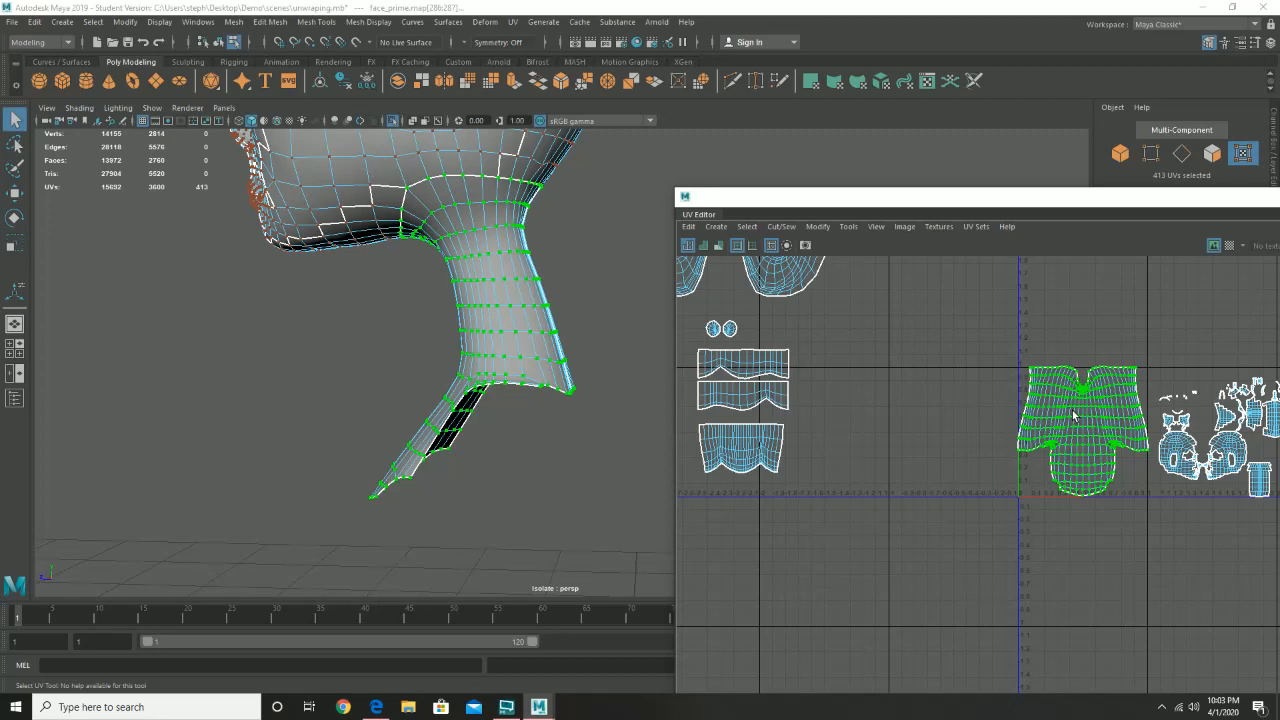
key("w")
left_click_drag(1078, 425, 801, 585)
middle_click_drag(840, 517, 929, 509, "alt")
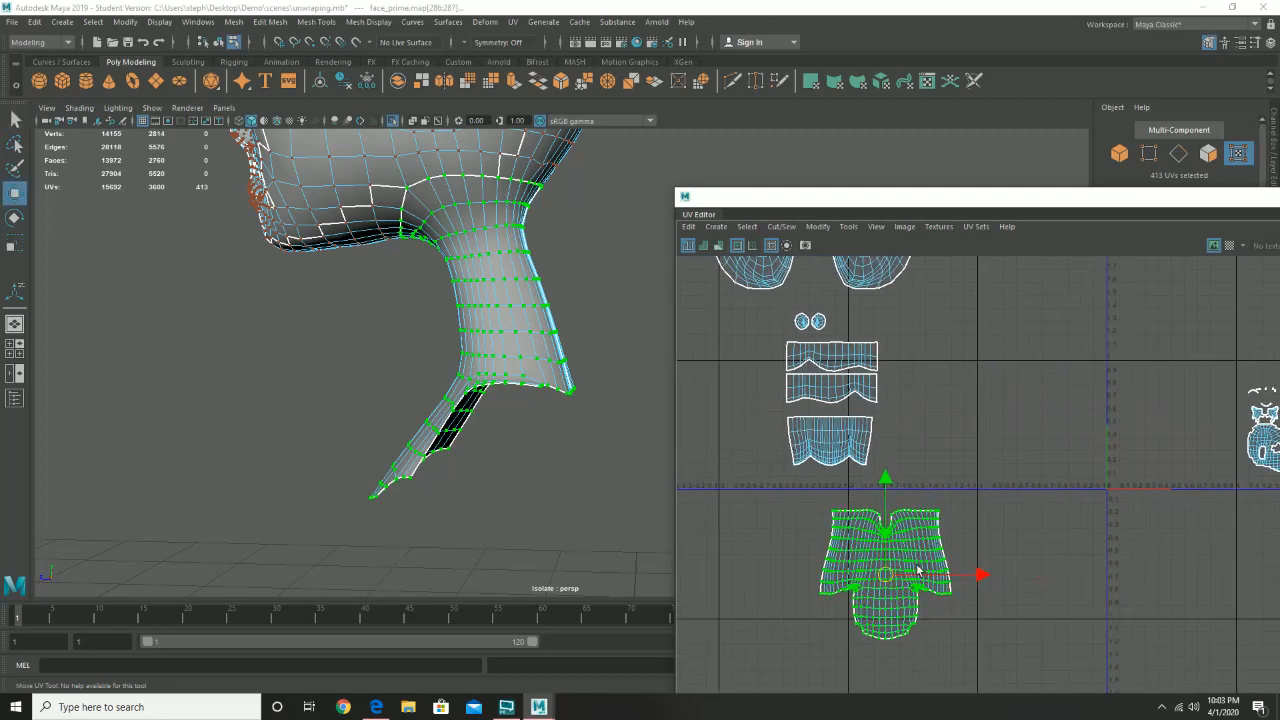
left_click_drag(886, 575, 1032, 562)
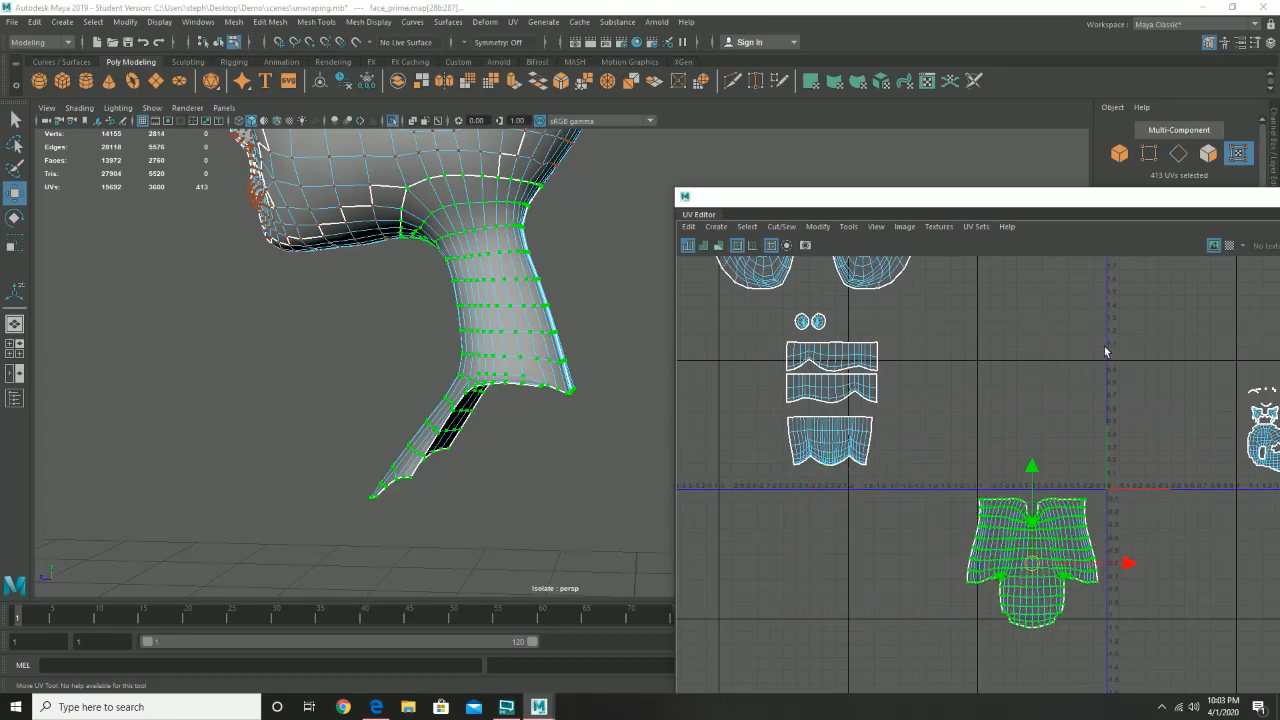
- Select the fragmented head UV shells beside the 0 to 1 tile and check on the model which area they cover
middle_click_drag(1087, 390, 749, 355, "alt")
mouse_move(871, 303)
left_mouse_down()
mouse_move(1108, 486)
mouse_move(1182, 525)
left_mouse_up()
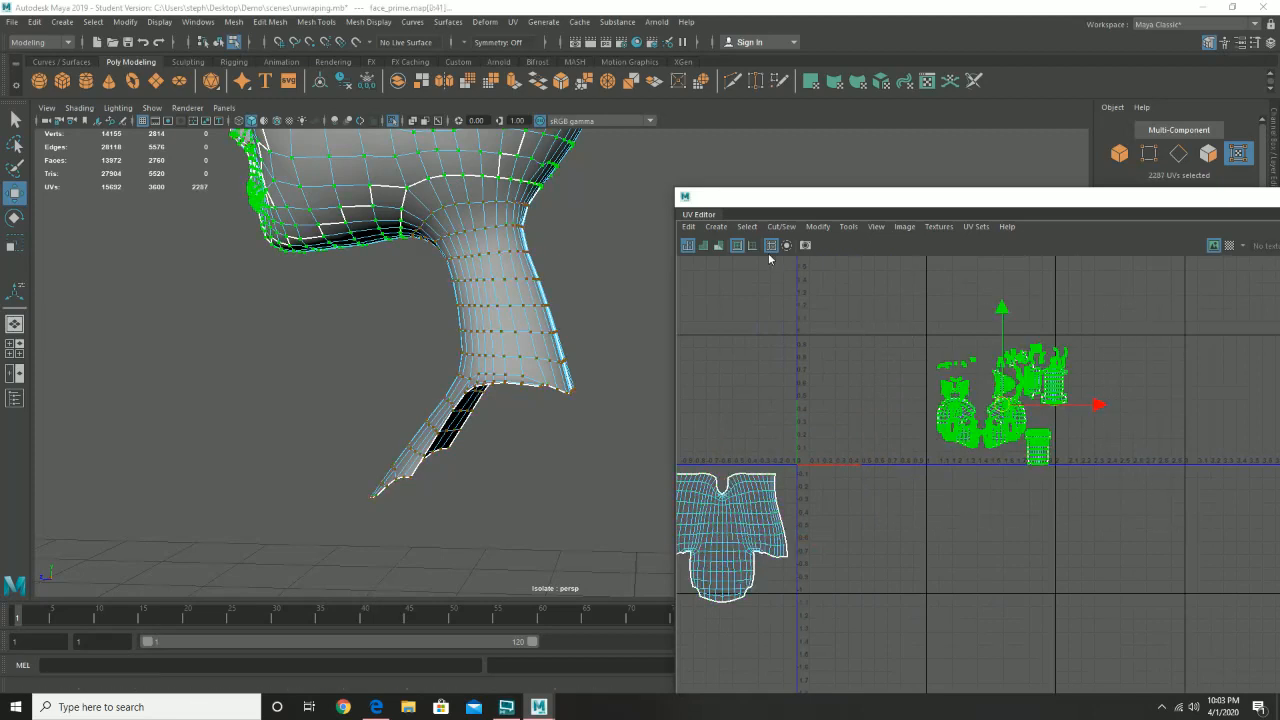
middle_click_drag(435, 326, 439, 543, "alt")
left_click_drag(359, 424, 611, 327, "alt")
left_click_drag(469, 428, 428, 370, "alt")
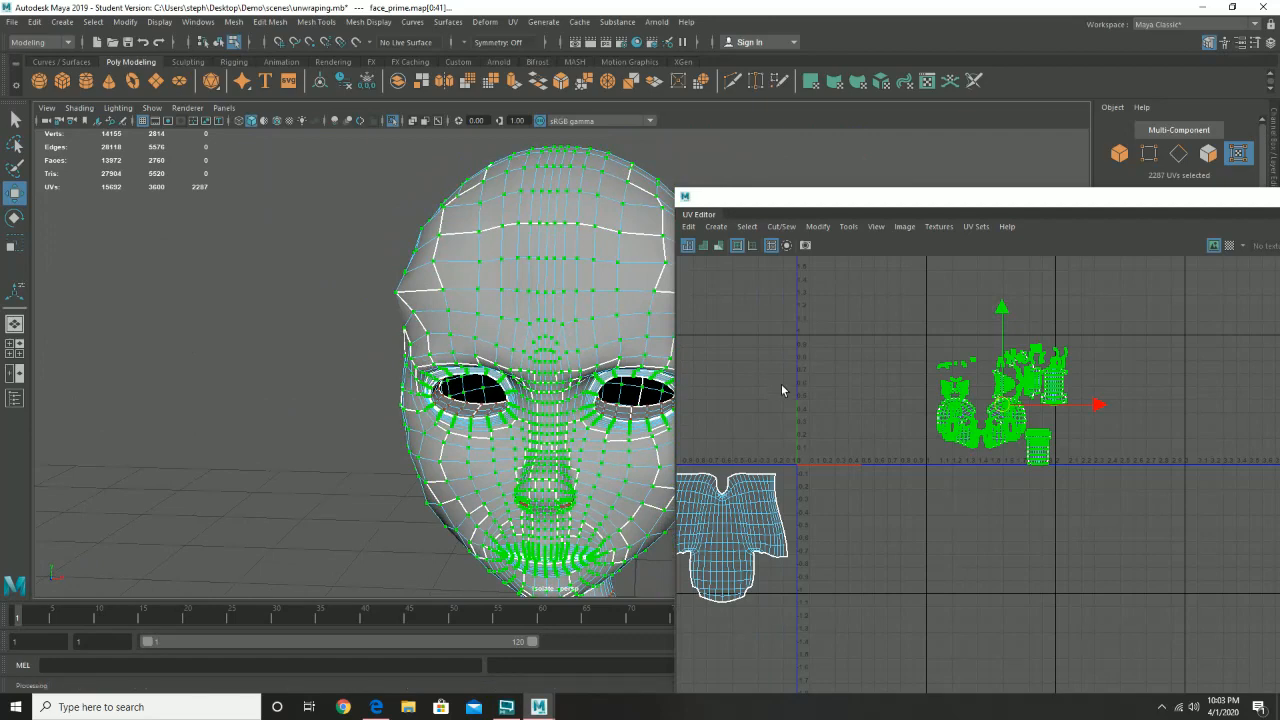
middle_click_drag(963, 409, 1003, 413, "alt")
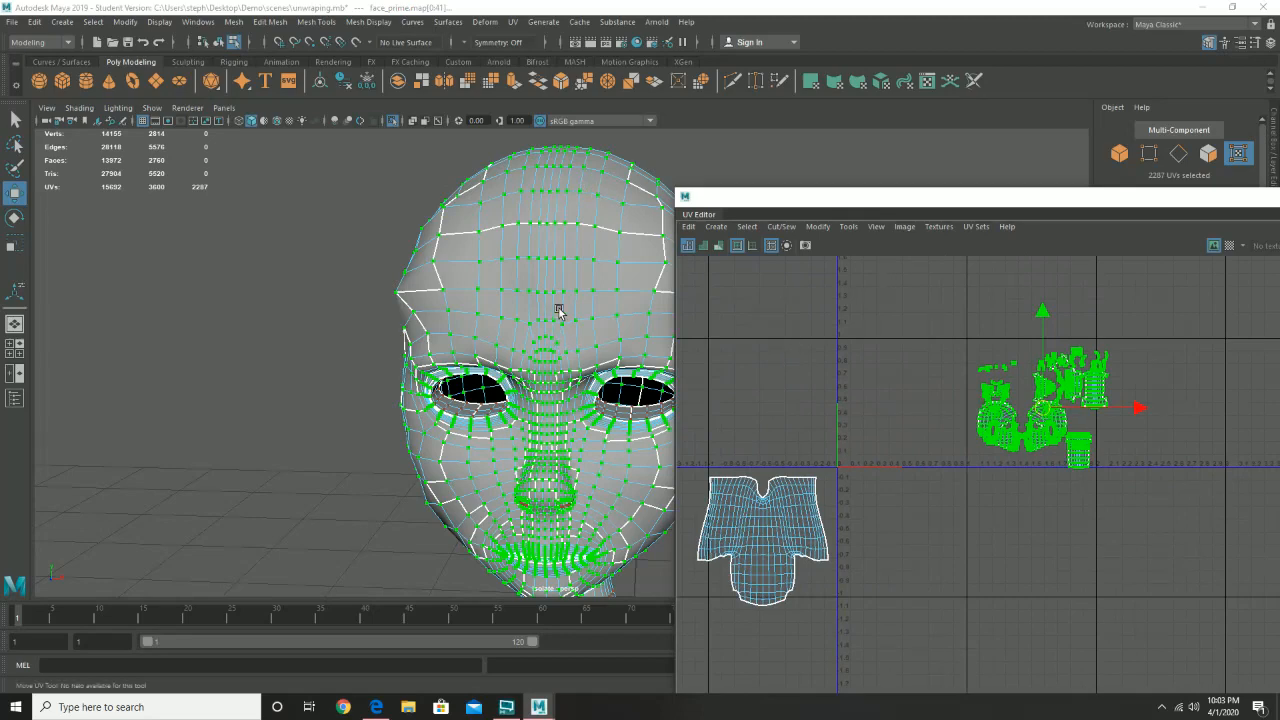
left_click_drag(612, 431, 491, 364, "alt")
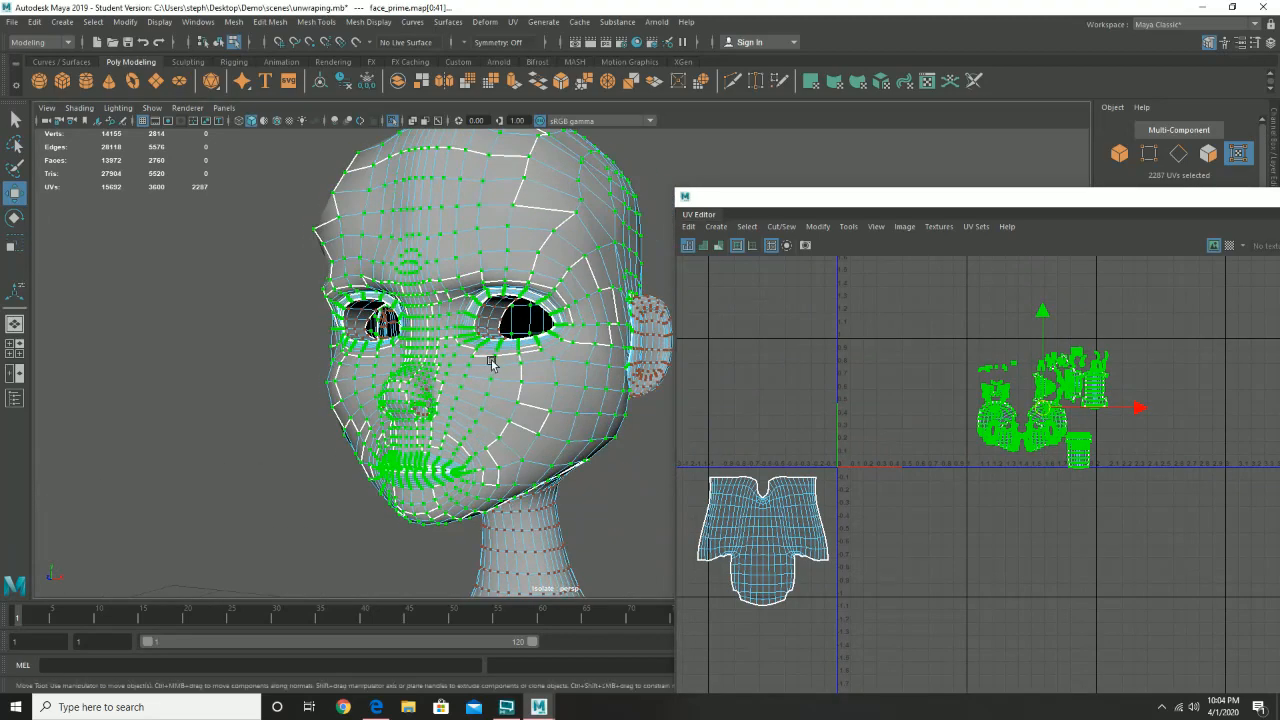
- Open the planar mapping options and try projecting the selected head UVs from the Z axis, fitted to the bounding box, then undo it
left_click(485, 22)
mouse_move(512, 24)
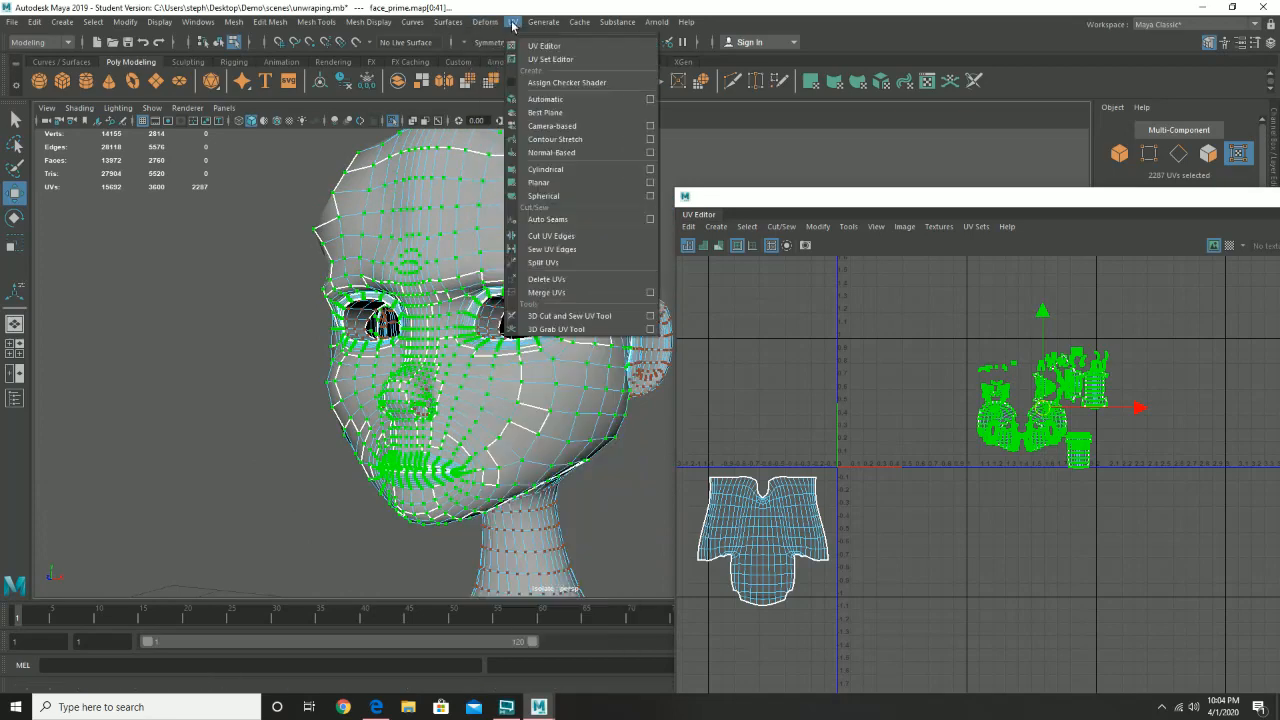
left_click(650, 182)
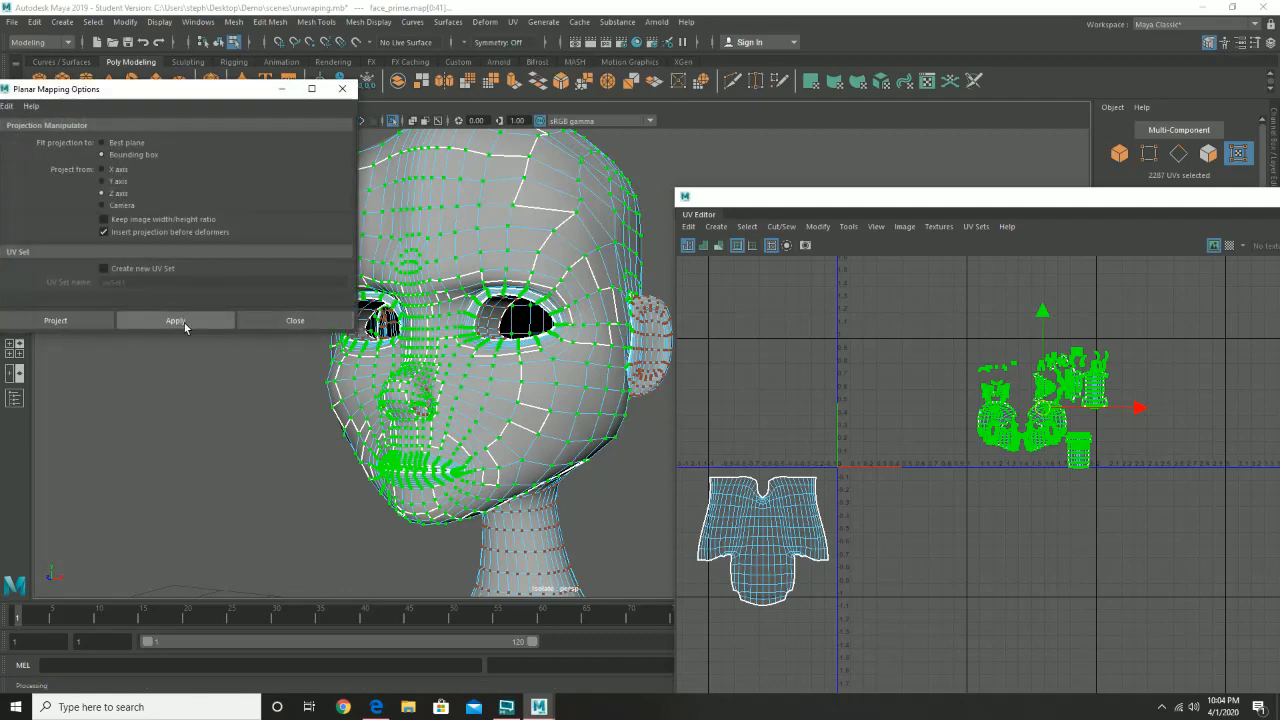
left_click(180, 321)
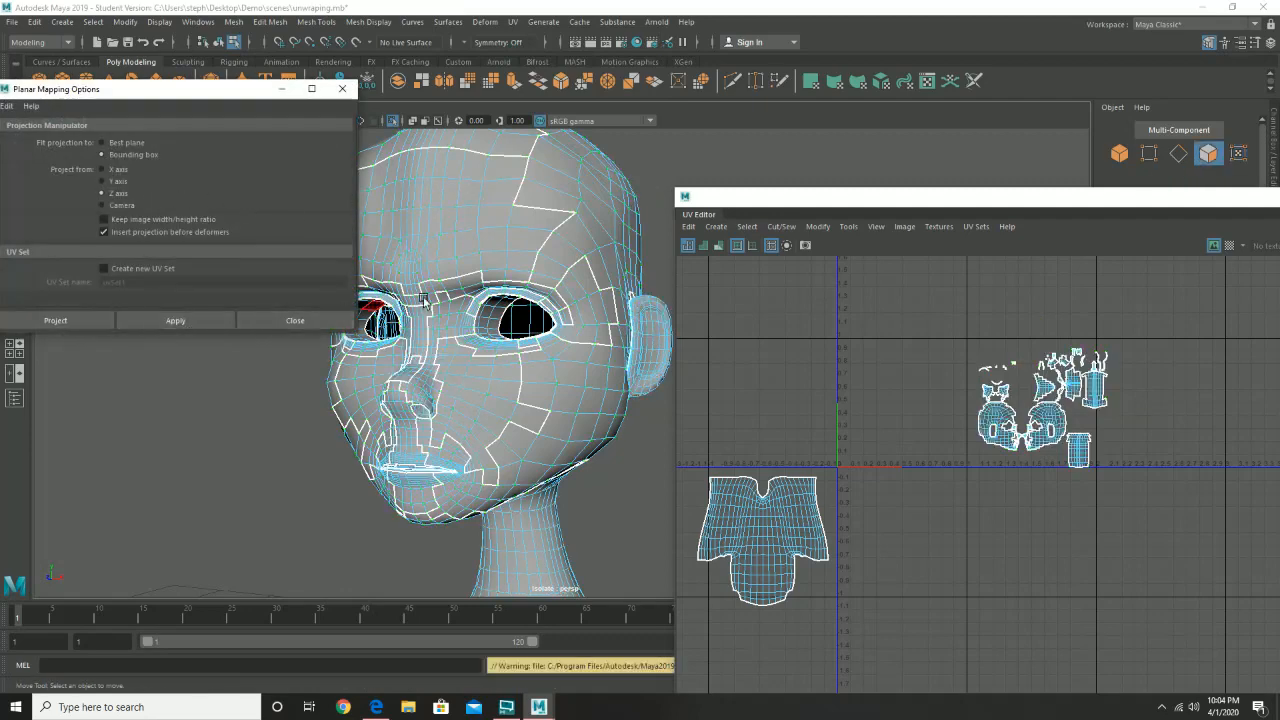
key("ctrl+z")
- Switch the head selection to faces, planar-project them from the Z axis fitted to the bounding box, and close the options
right_click_drag(1062, 374, 975, 338)
key("w")
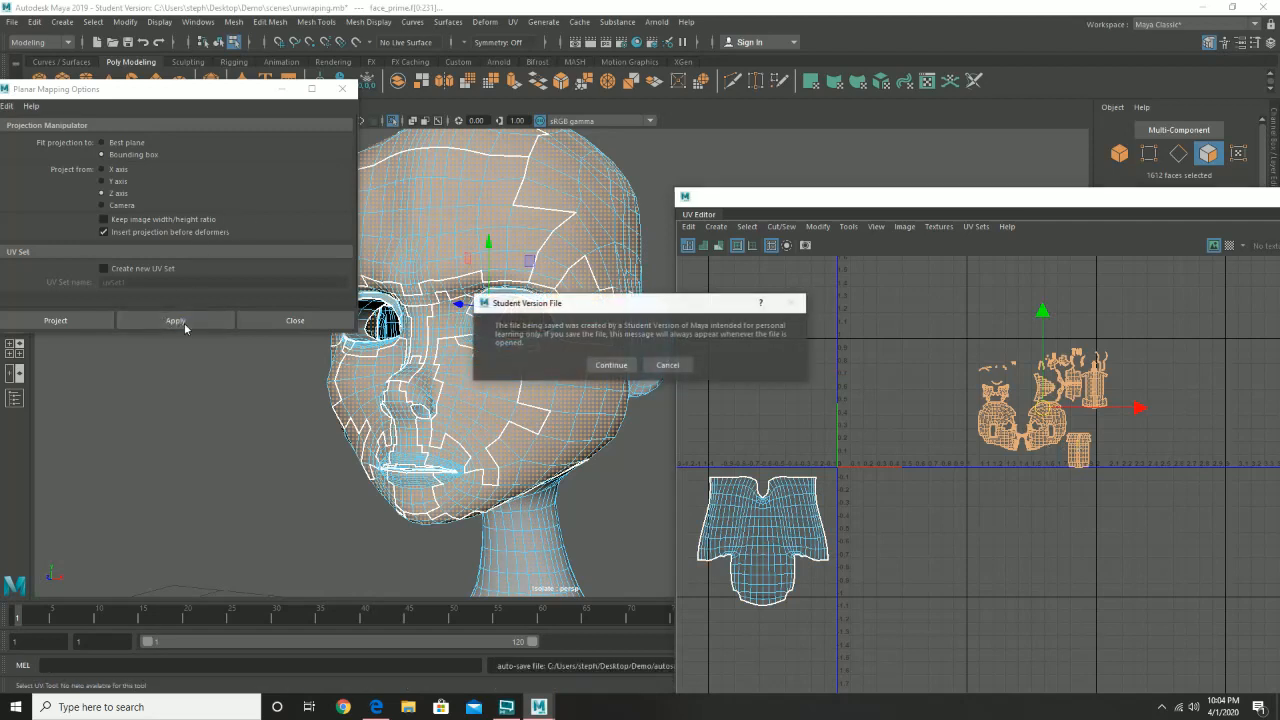
left_click(607, 364)
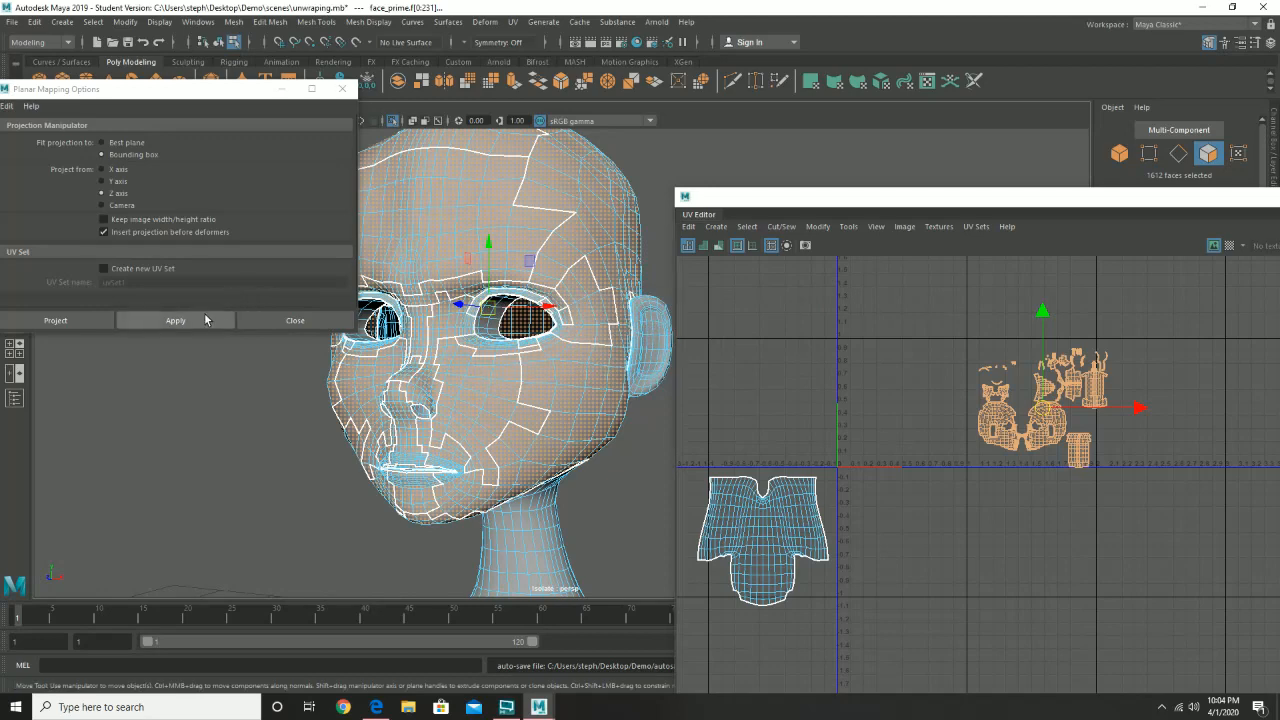
left_click(214, 321)
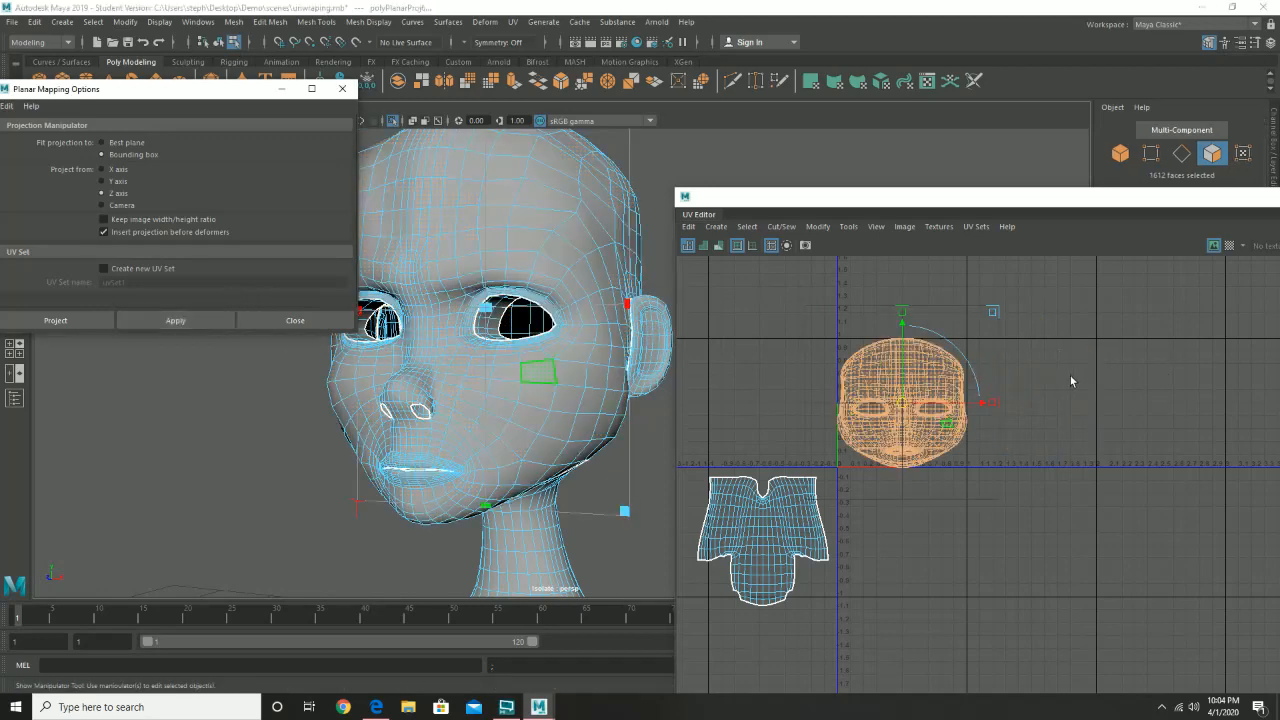
left_click_drag(641, 332, 540, 333, "alt")
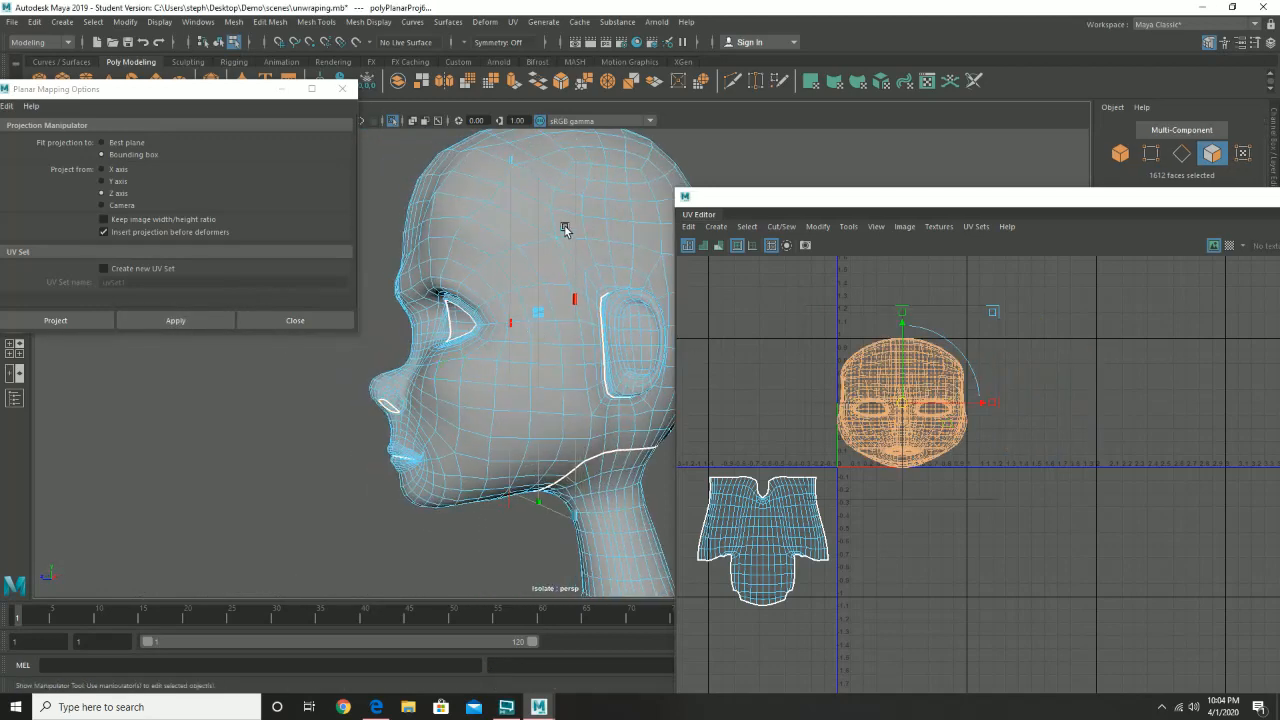
left_click_drag(565, 230, 509, 357, "alt")
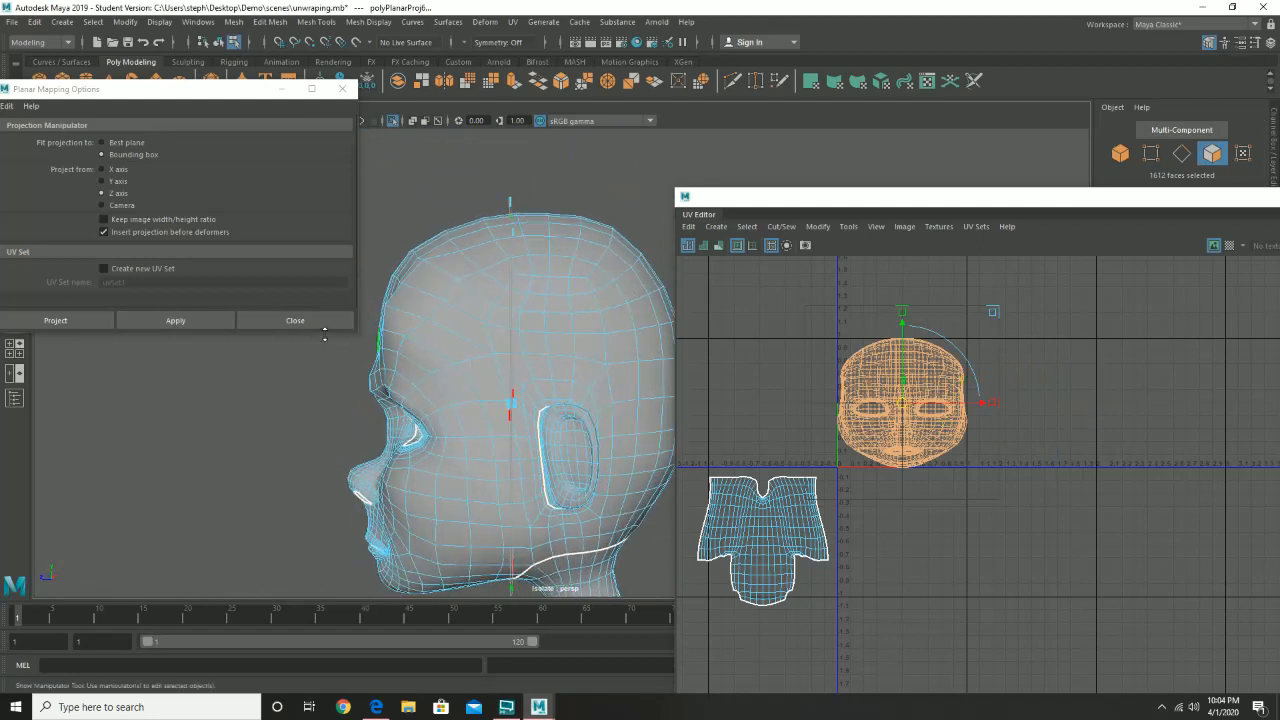
left_click(290, 321)
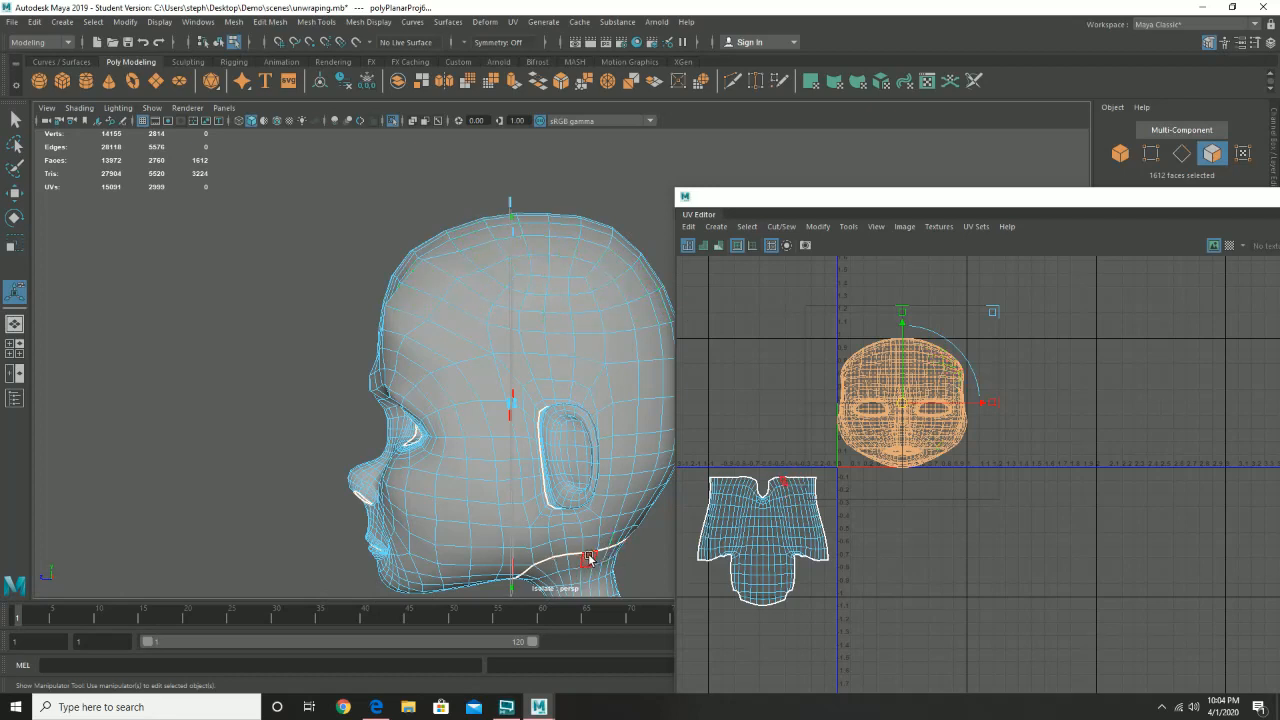
- Select the cap of faces on top of the head by growing a face loop around the crown and adding the faces inside it
left_click(500, 271)
right_click_drag(520, 280, 623, 338, "alt")
middle_click_drag(560, 290, 531, 325, "alt")
left_click(537, 300)
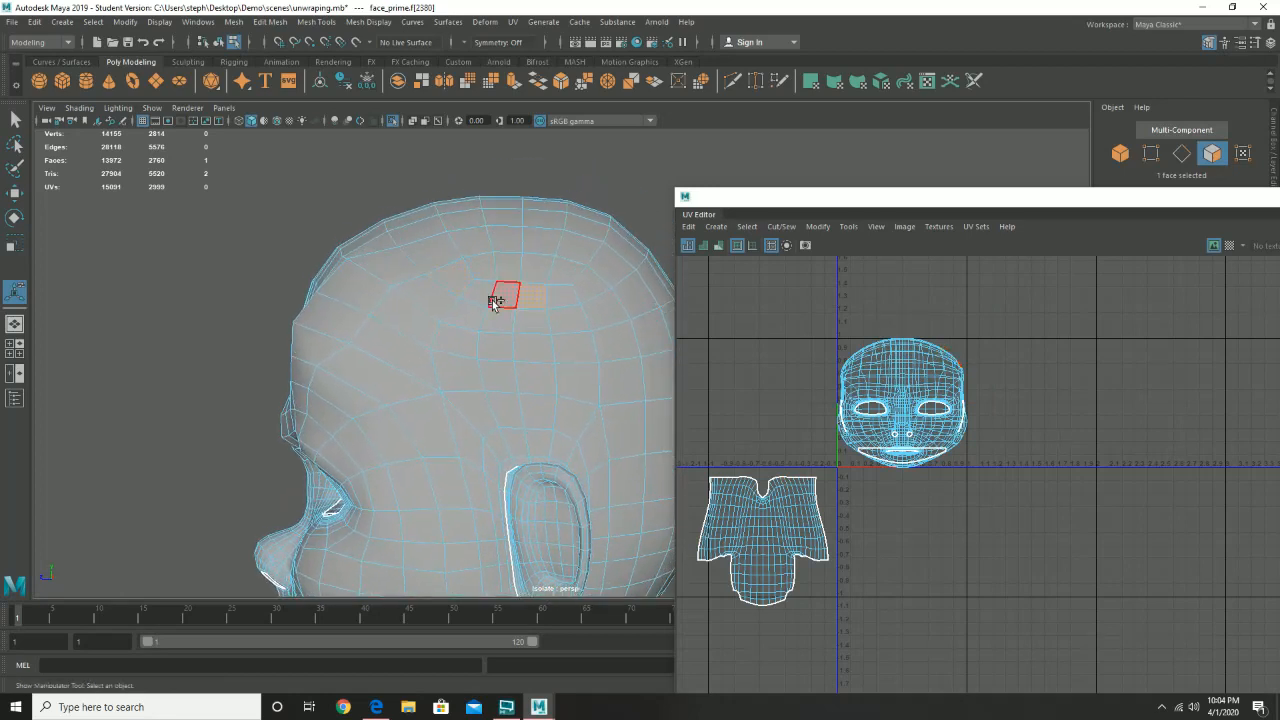
double_click(494, 302)
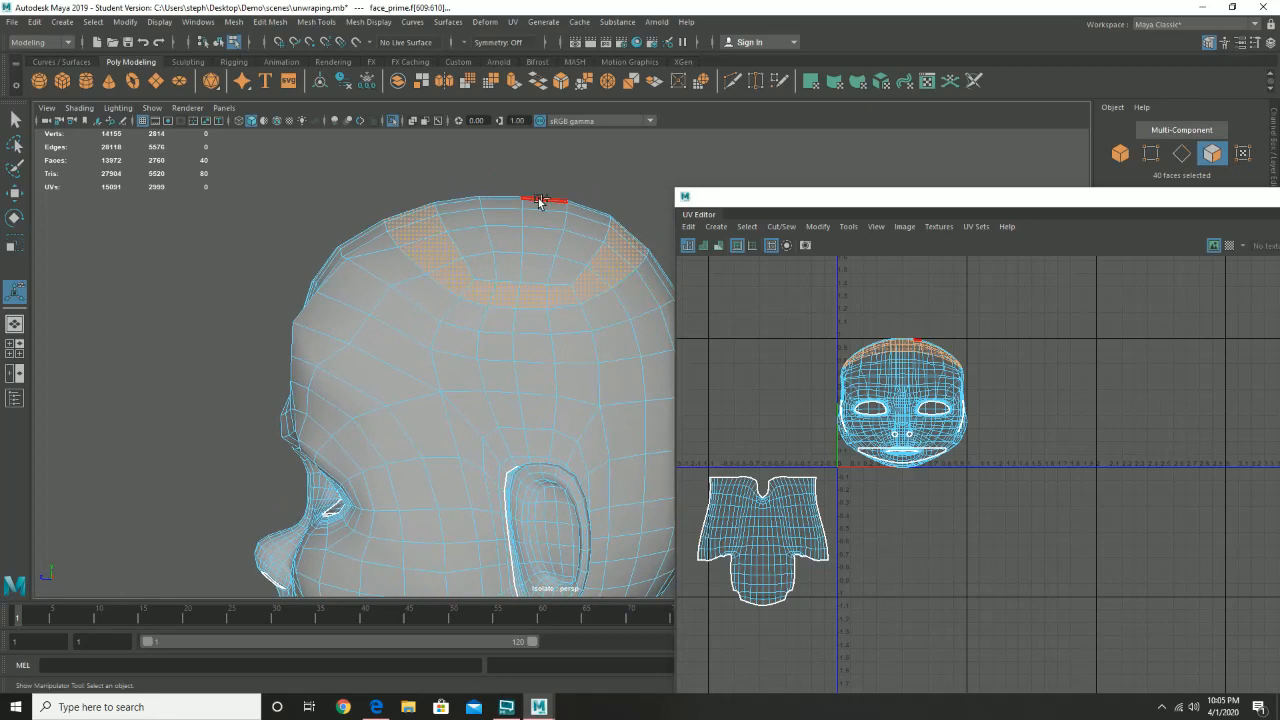
key("shift+period")
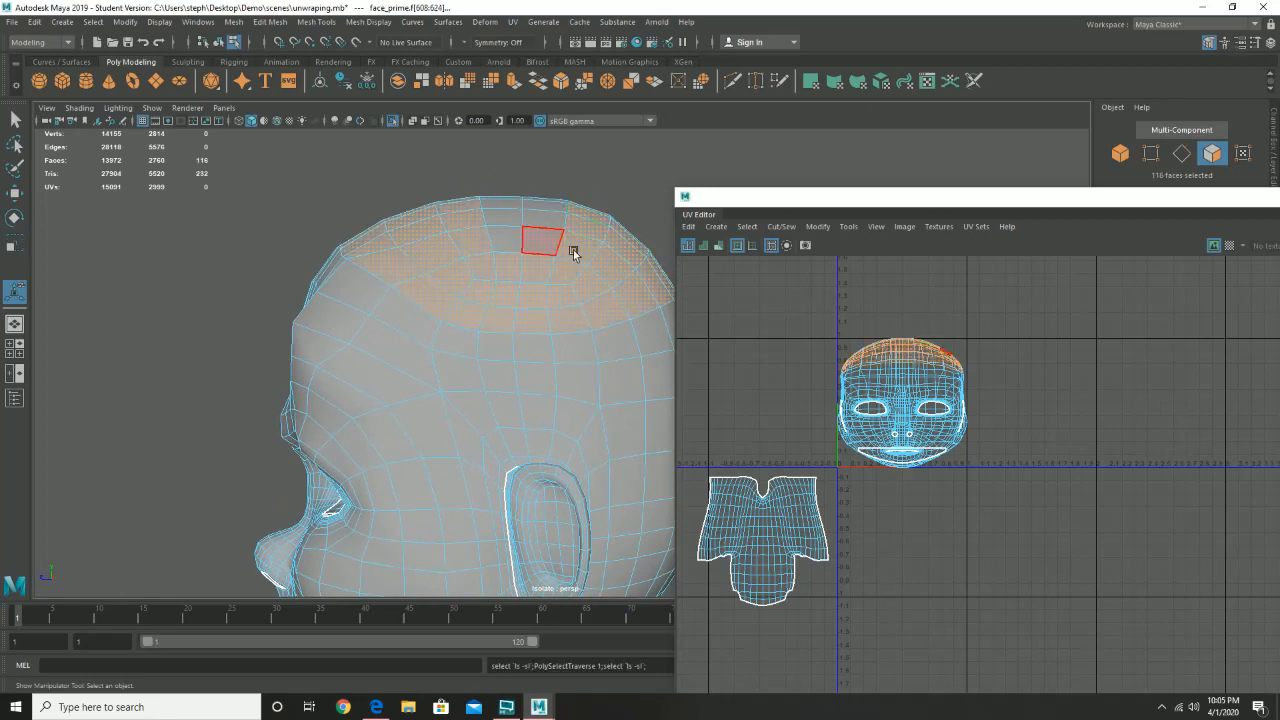
left_click_drag(657, 285, 576, 327, "alt")
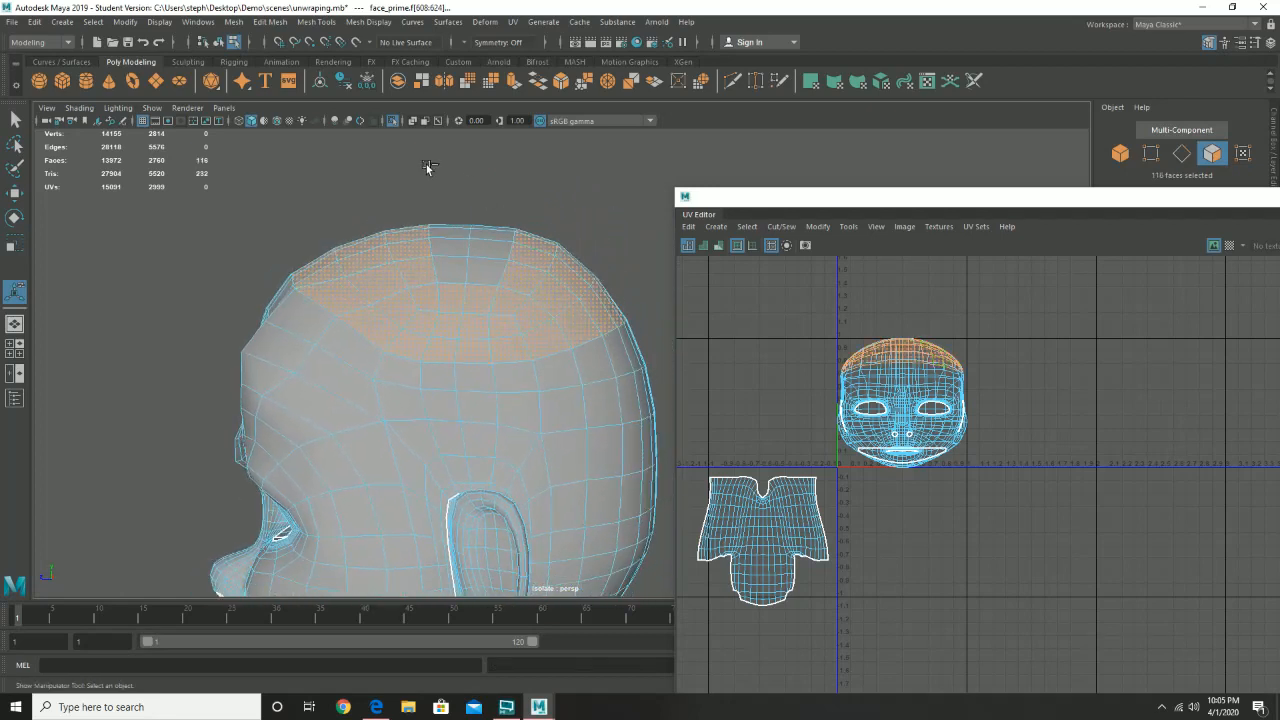
left_click_drag(380, 172, 545, 309, "shift")
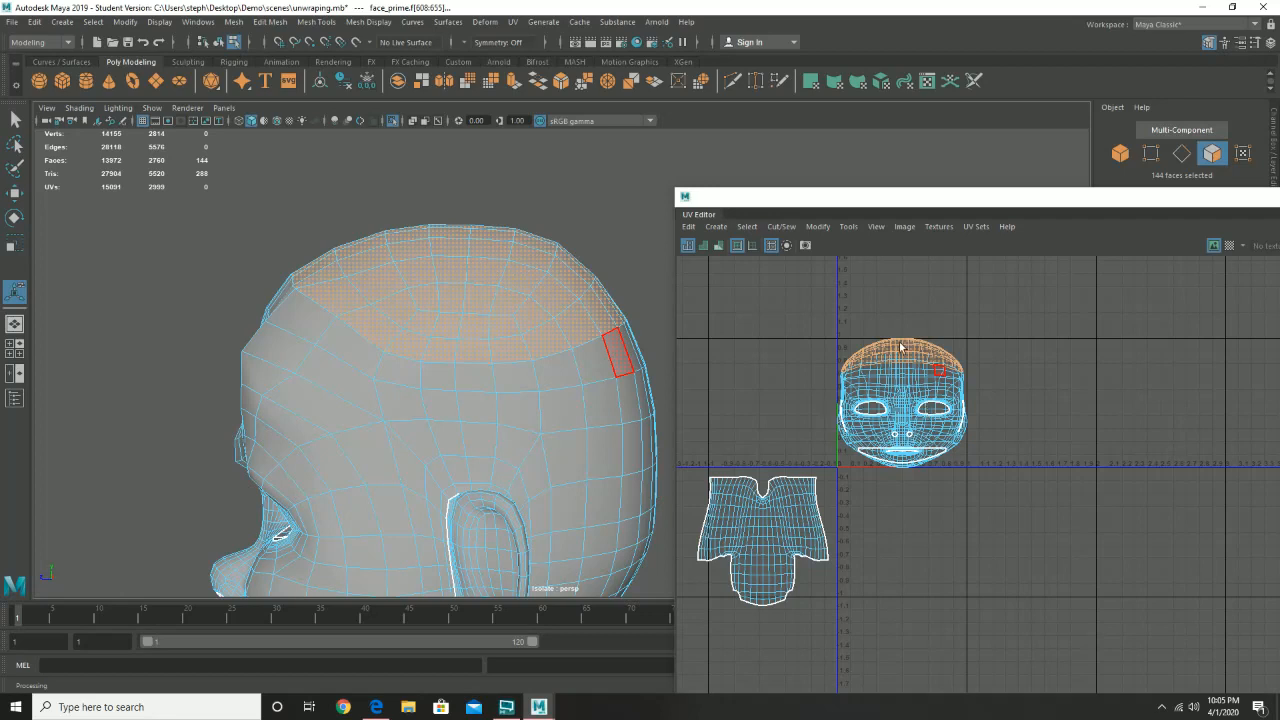
- Planar-project the selected crown faces from the Y axis, fitted to the bounding box, and close the mapping options
left_click(513, 23)
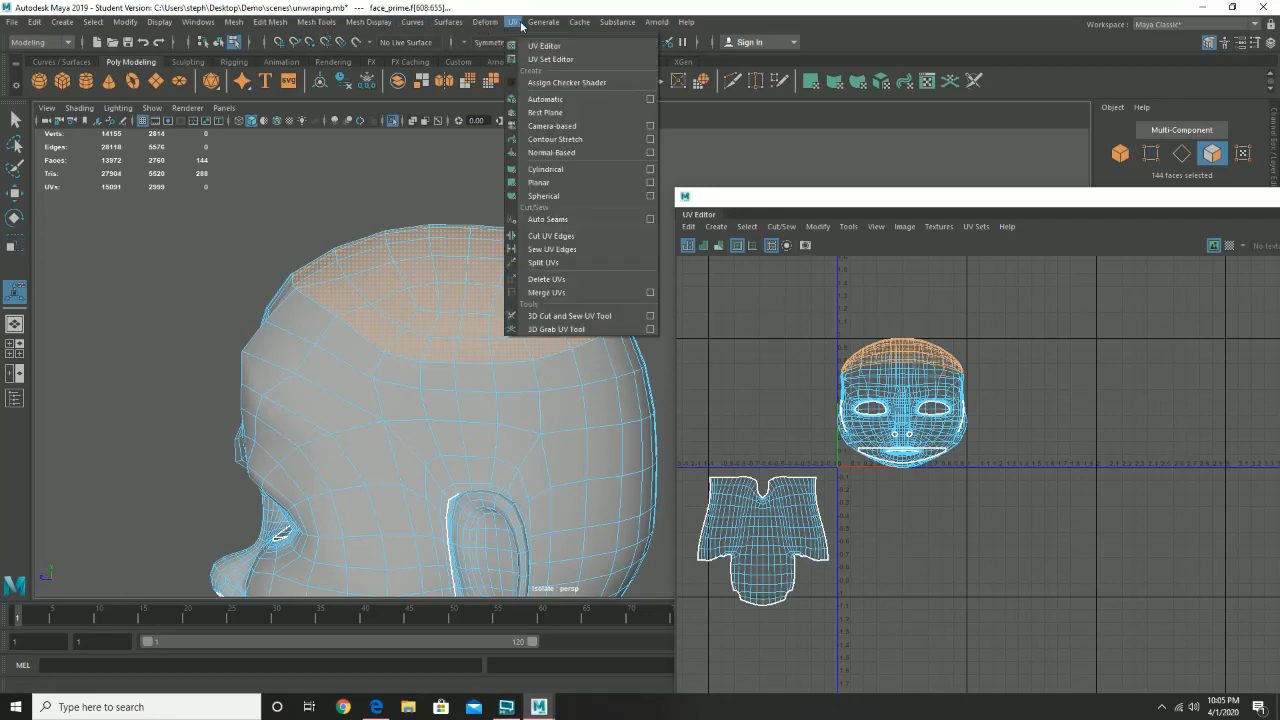
left_click(651, 183)
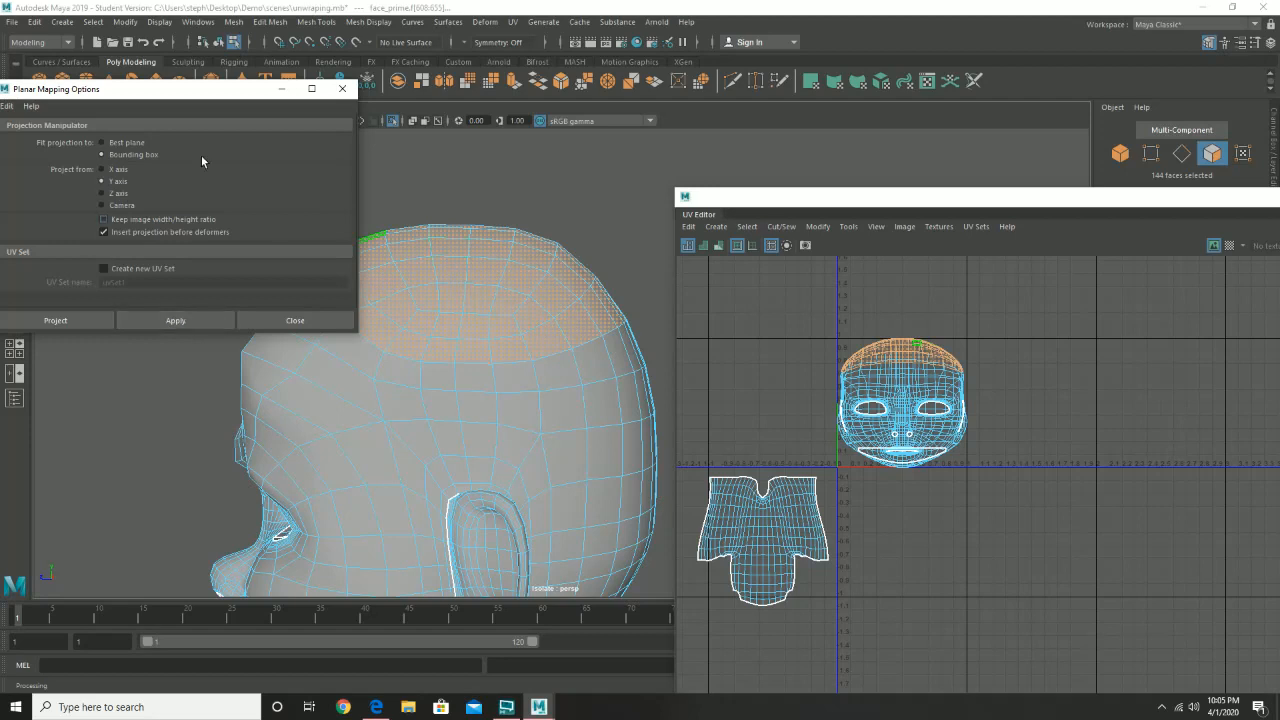
left_click_drag(200, 92, 967, 106)
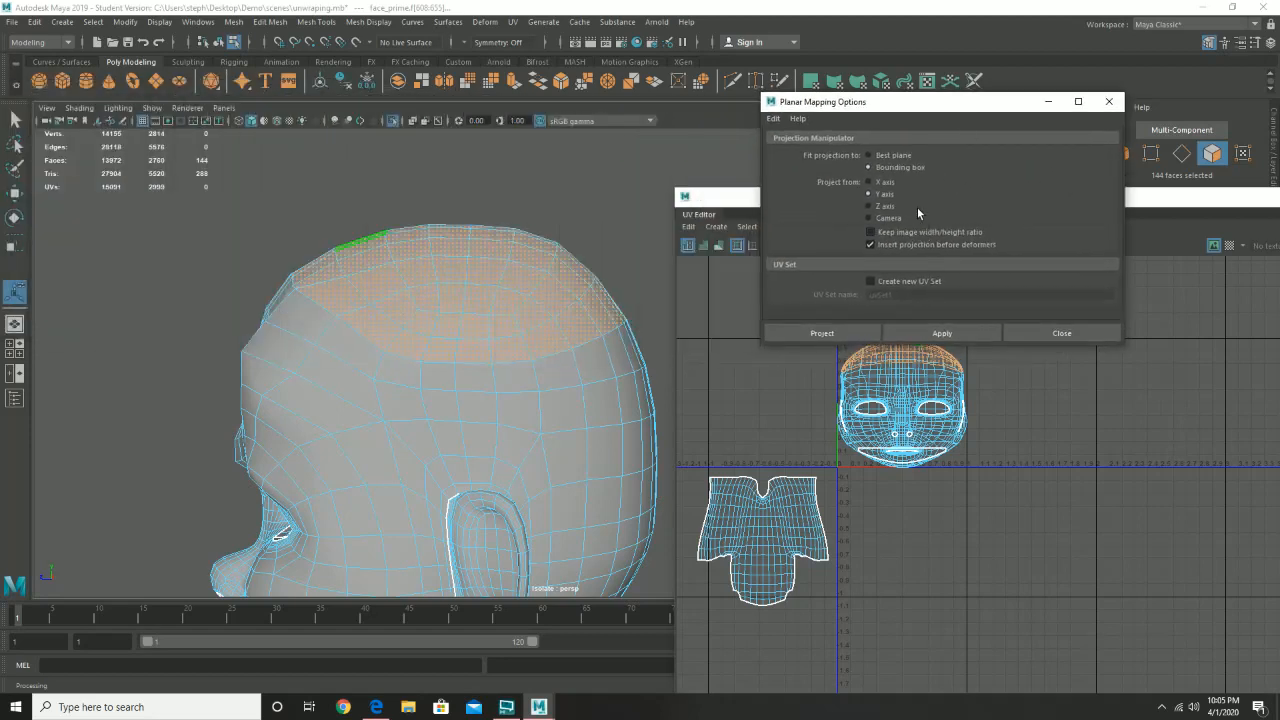
left_click(944, 333)
left_click(1078, 334)
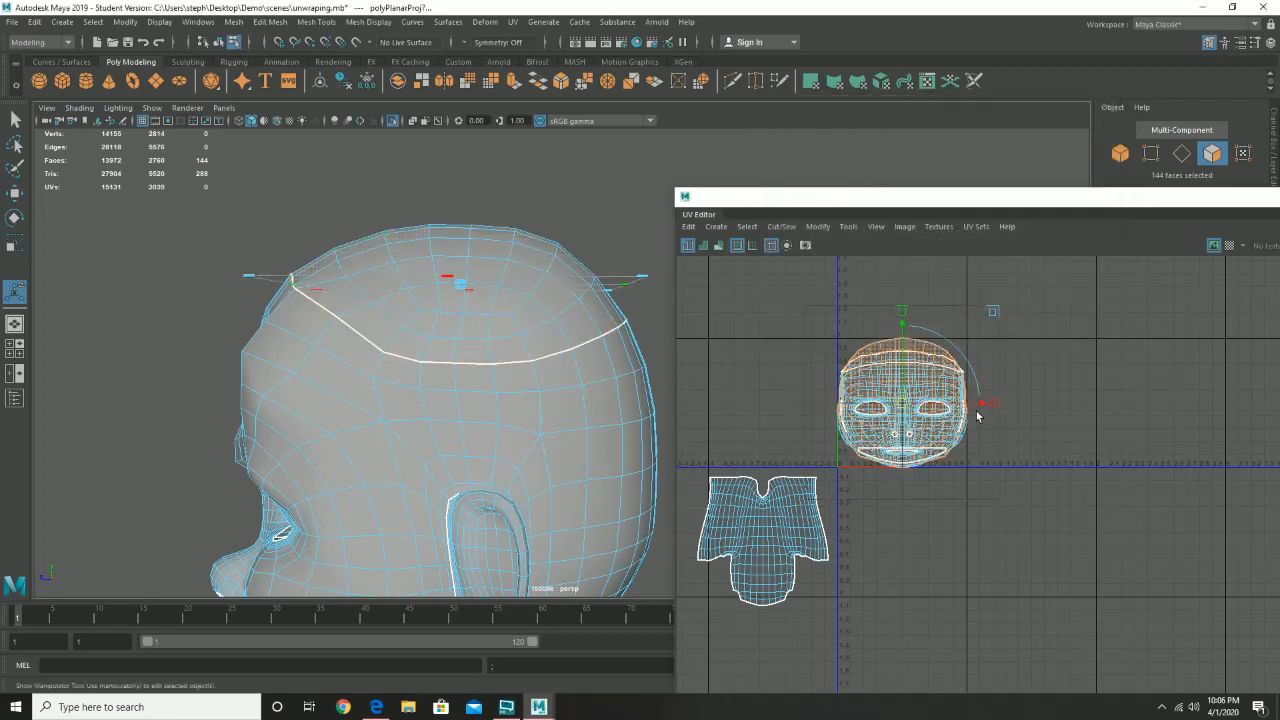
- Move the crown's UV shell horizontally off the face shell and check its distortion on the model with the checker map
key("w")
left_click_drag(962, 403, 1121, 403)
left_click_drag(463, 263, 431, 298, "alt")
left_click_drag(545, 272, 439, 305, "alt")
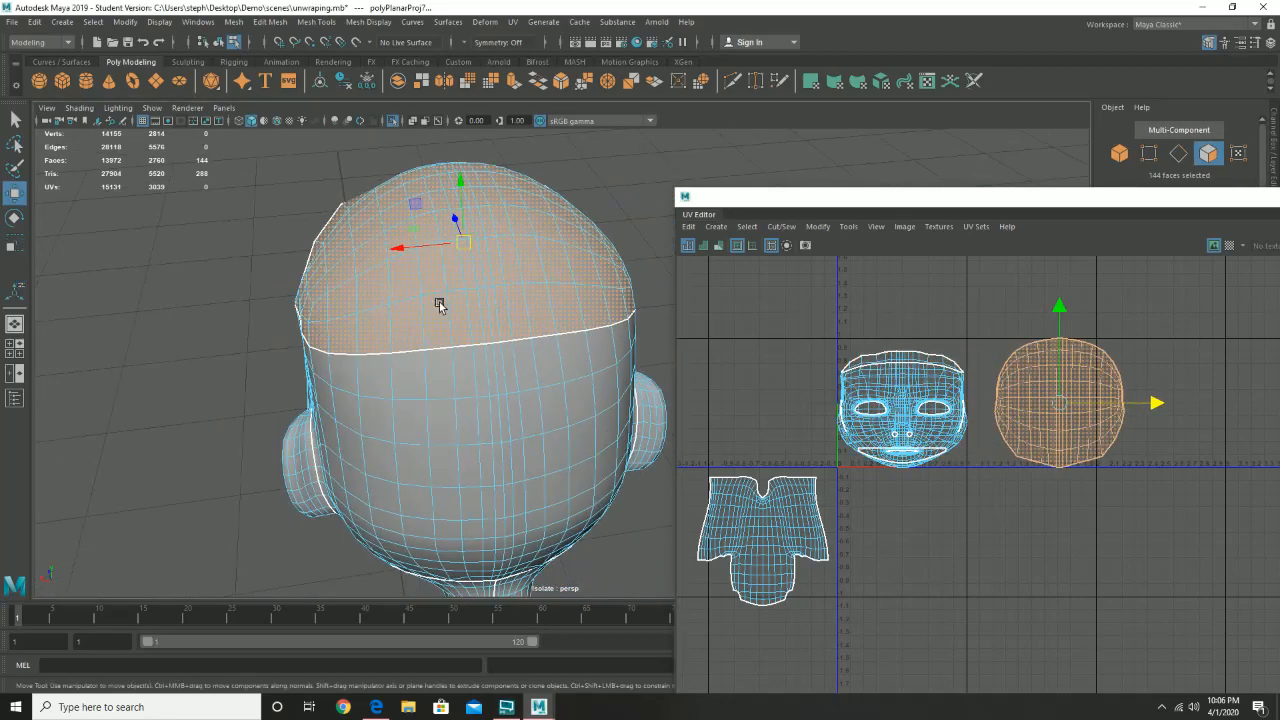
left_click(1229, 245)
left_click_drag(429, 277, 515, 272, "alt")
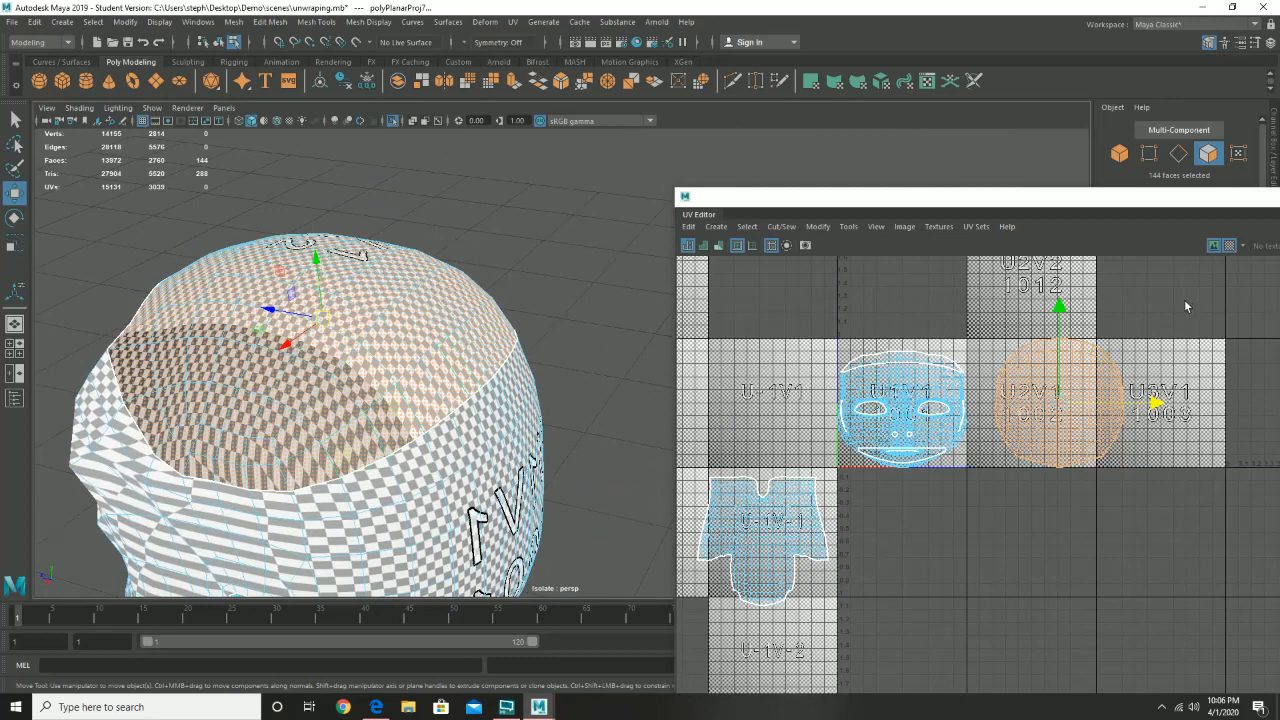
left_click(1229, 245)
- Select all UVs of the crown shell and unfold them with the Legacy method, constrained horizontally, with unselected UVs pinned
right_click_drag(1075, 380, 1035, 349)
left_click_drag(968, 314, 1202, 522)
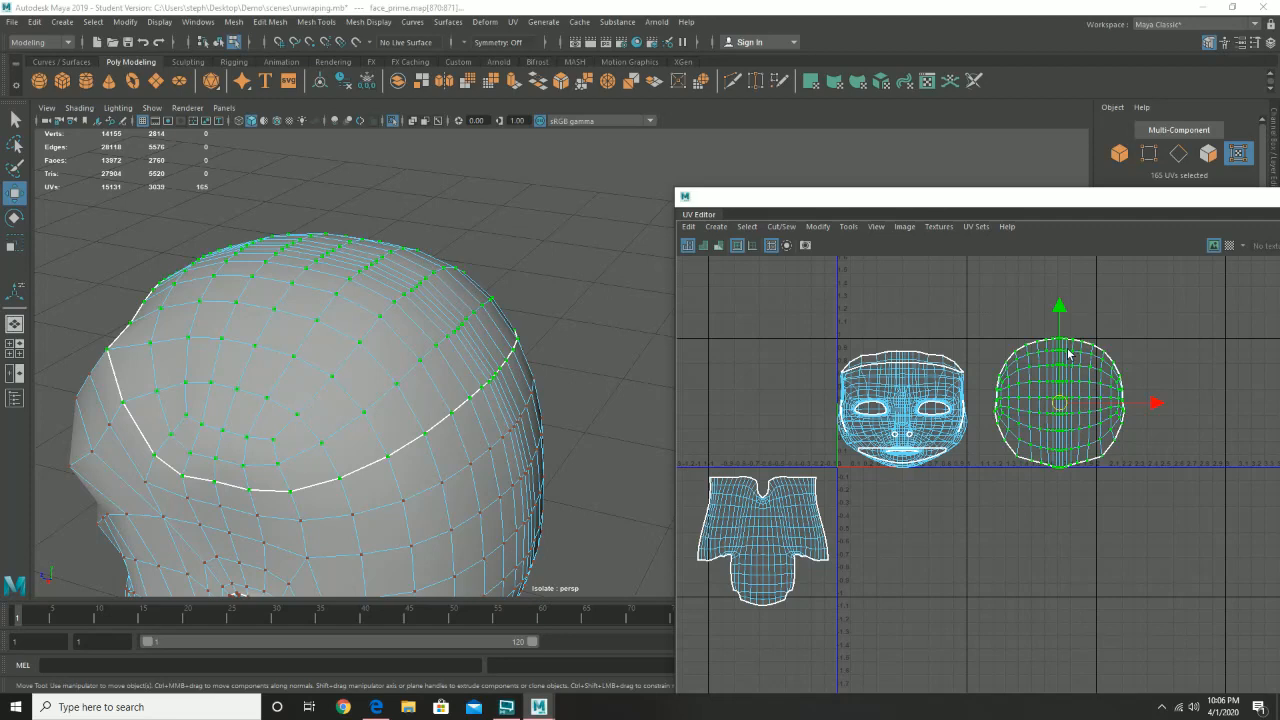
right_click(1068, 352, "shift")
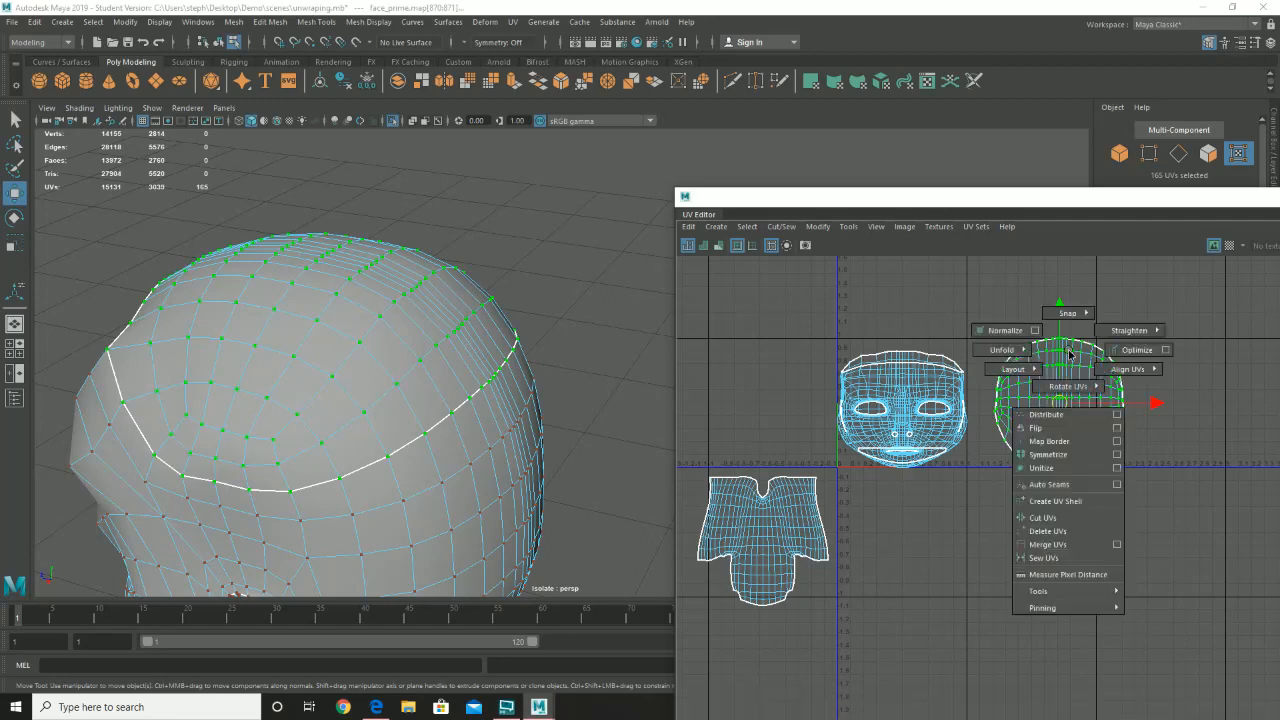
right_click_drag(1068, 352, 953, 345, "shift")
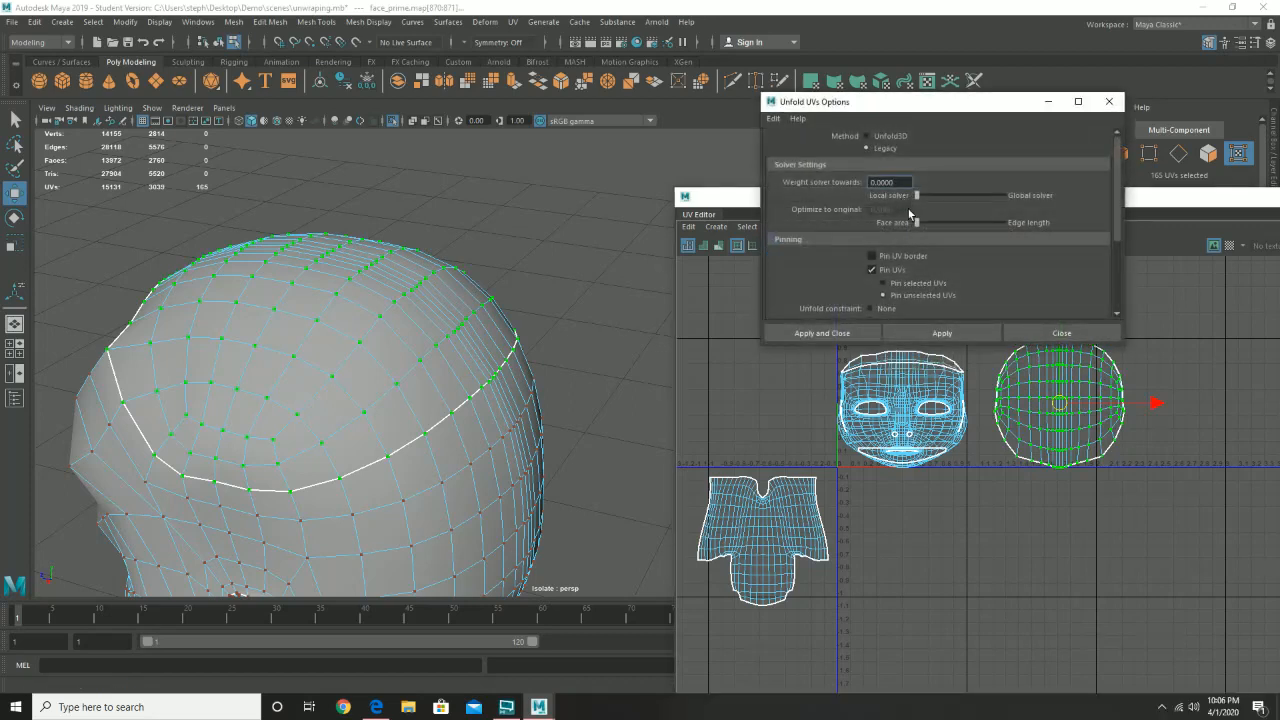
scroll(972, 255, "down", 3)
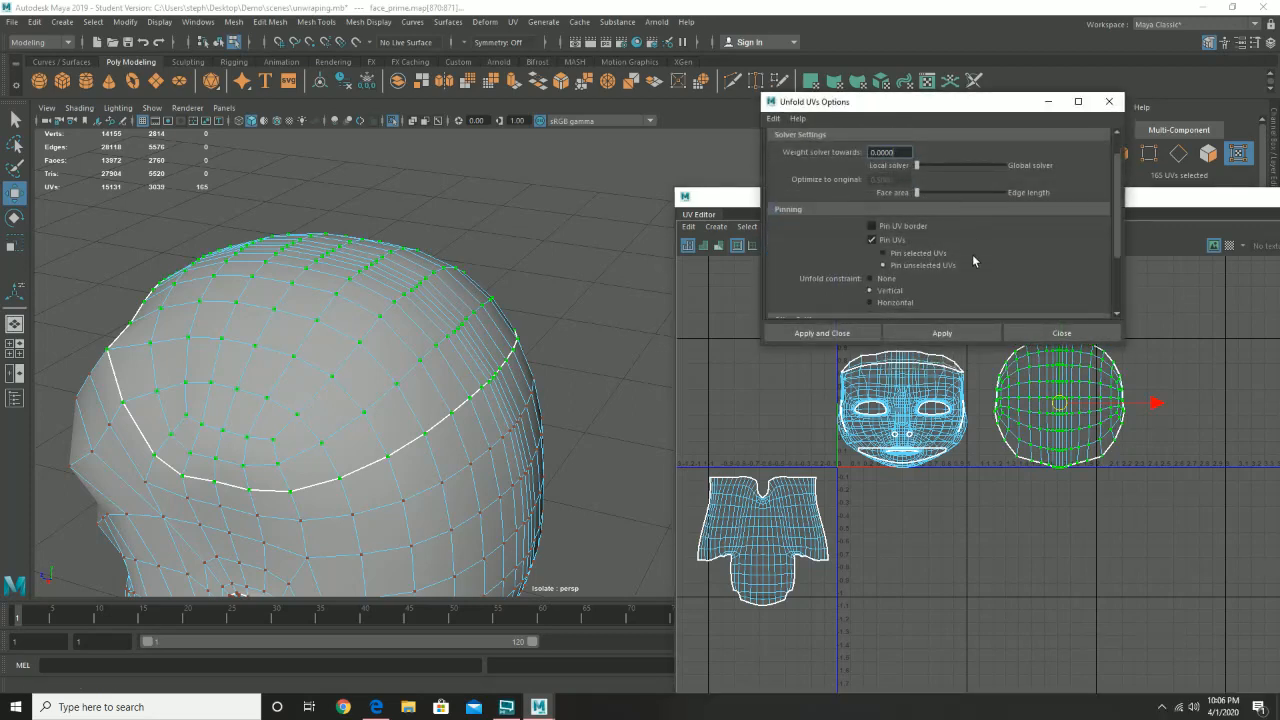
left_click(941, 334)
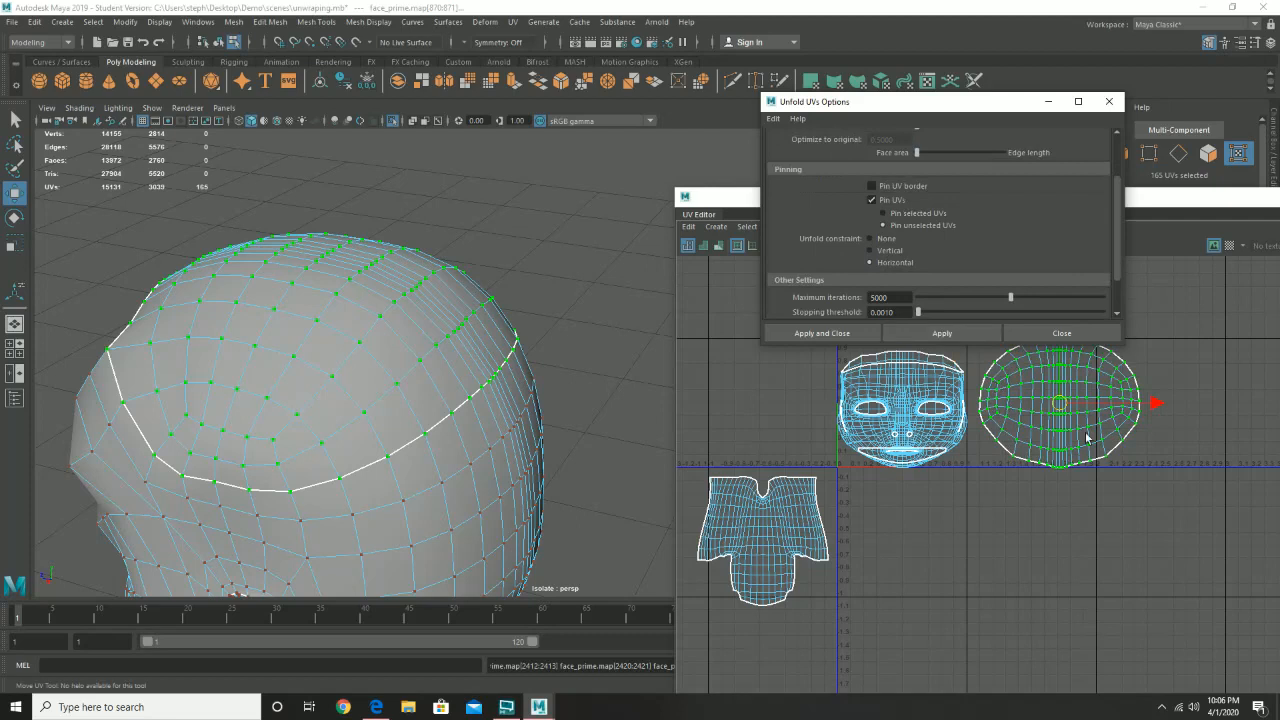
- Unfold the crown shell again with the vertical constraint, close the options, and check it with the checker map
left_click(879, 250)
left_click(941, 333)
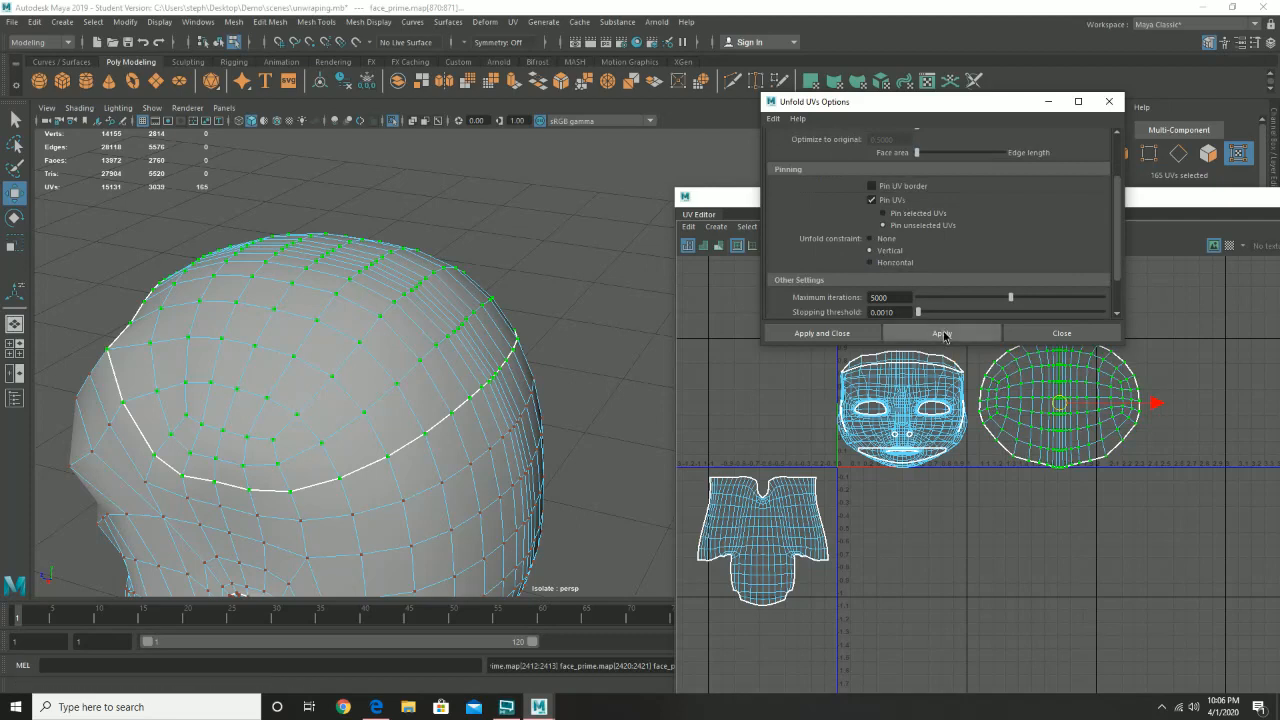
left_click(1044, 333)
left_click(1230, 246)
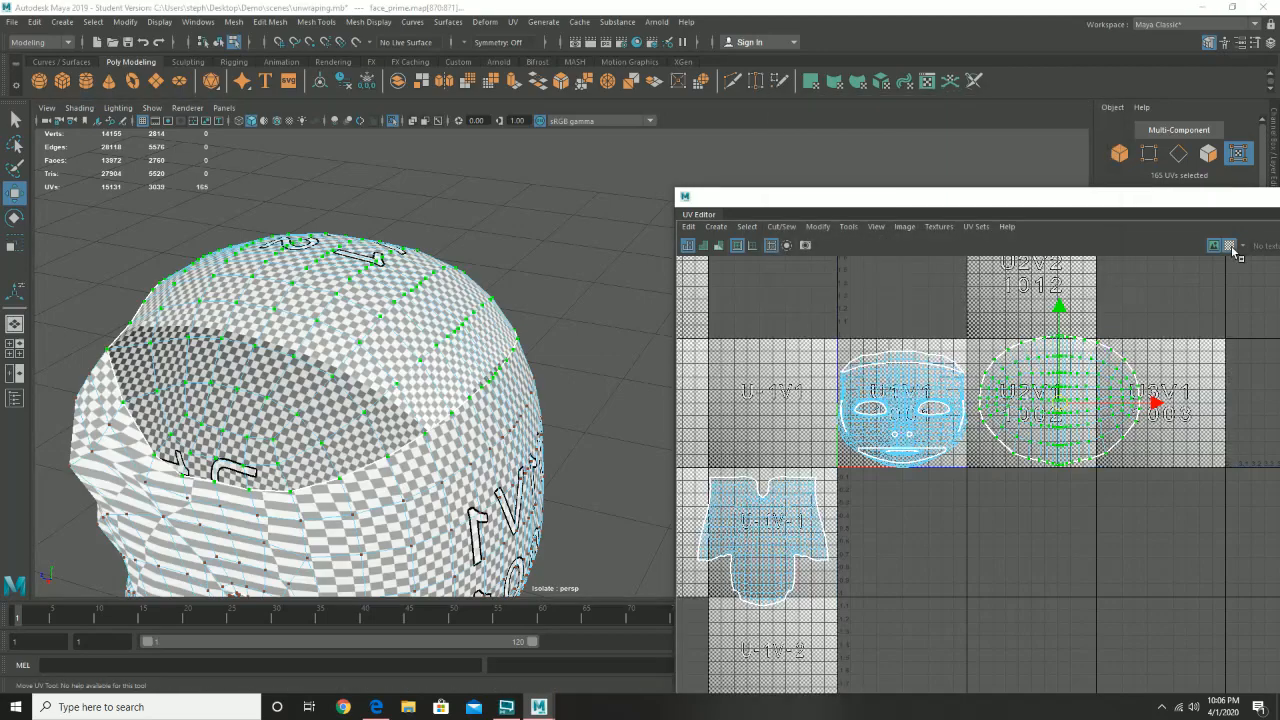
left_click_drag(390, 330, 471, 323, "alt")
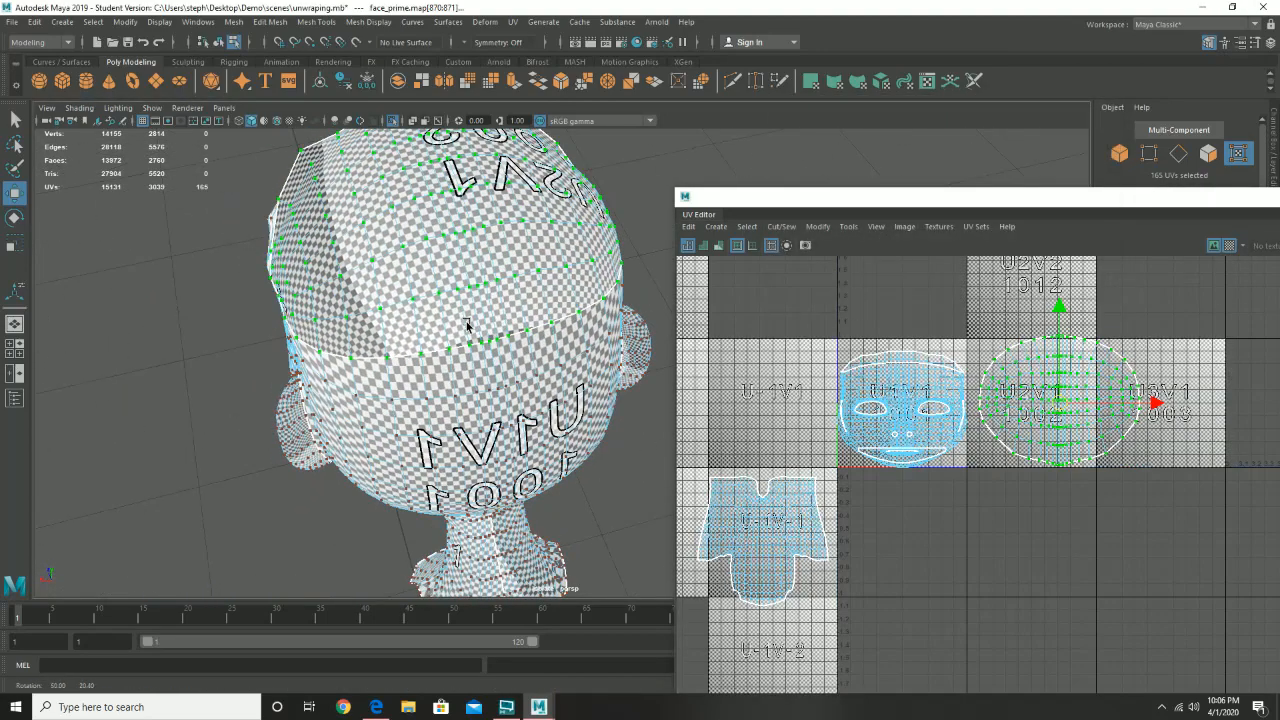
left_click(1229, 245)
- Move the unfolded crown shell out of the 0 to 1 tile, up beside the two ear shells
left_click_drag(1059, 403, 773, 280)
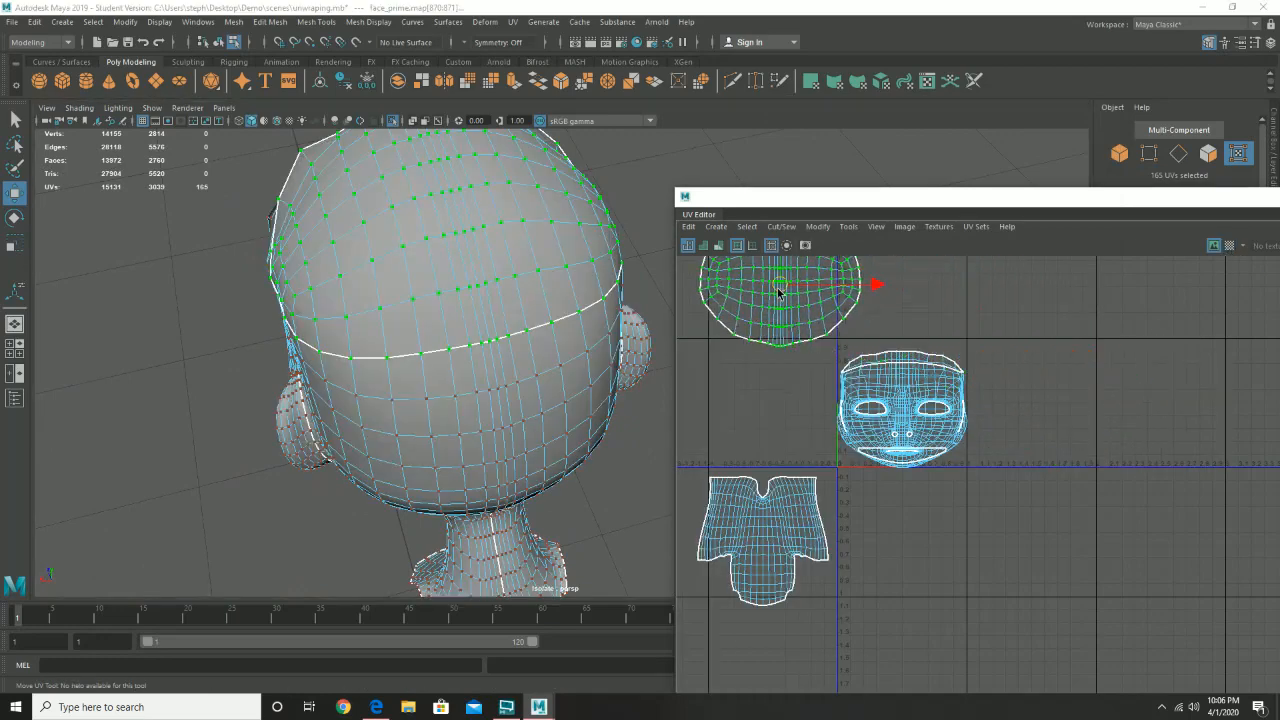
middle_click_drag(872, 315, 1125, 357, "alt")
scroll(1126, 358, "down", 2)
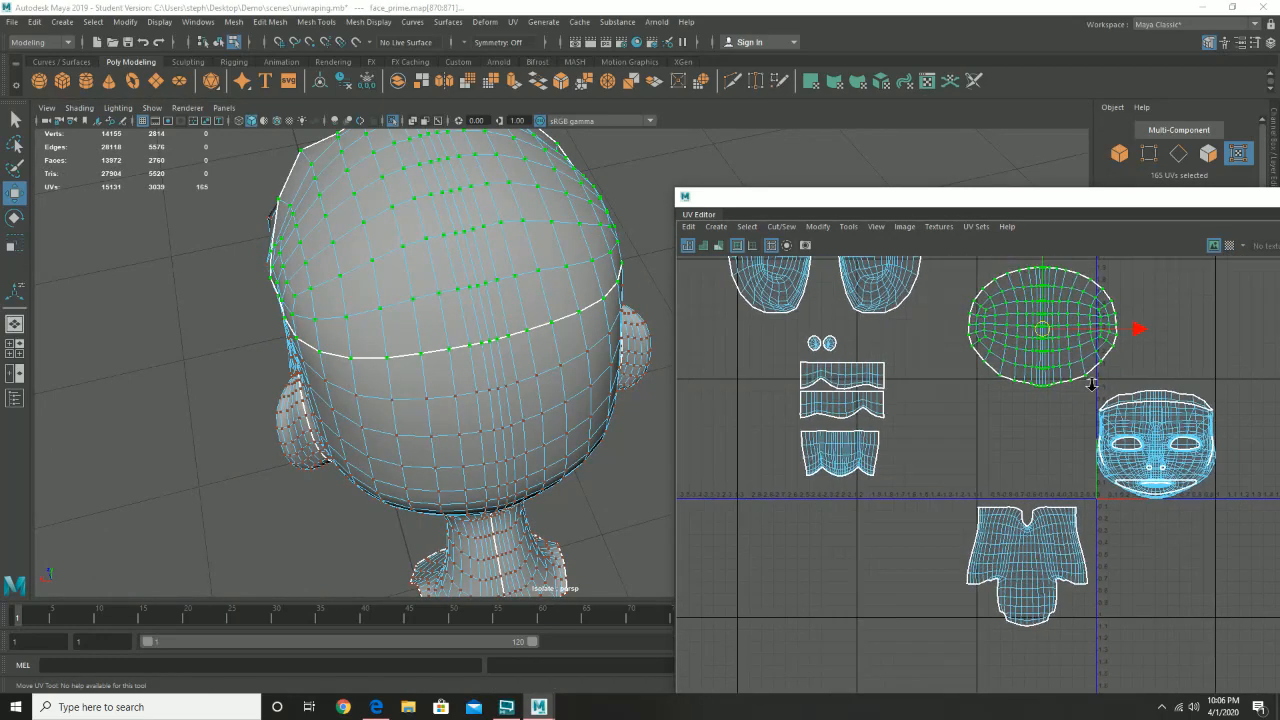
middle_click_drag(1011, 414, 903, 477, "alt")
left_click_drag(957, 375, 961, 307)
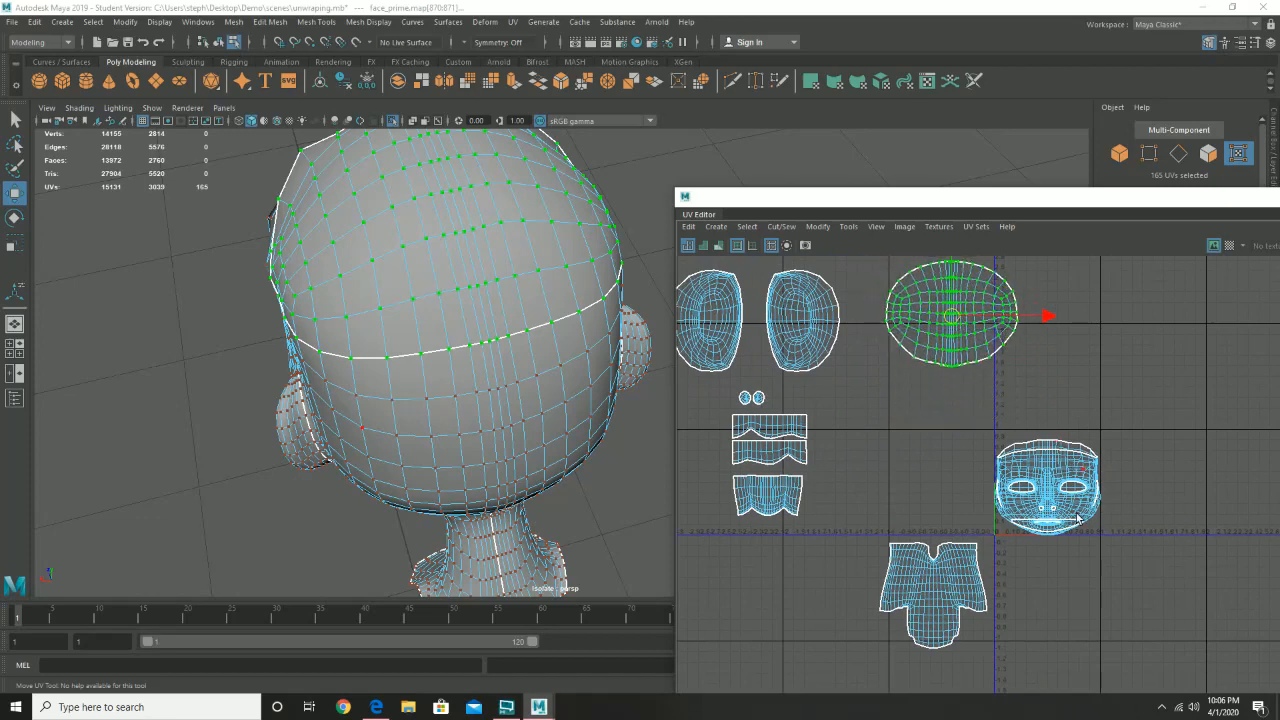
- Select the UVs of the remaining face shell and examine which part of the back of the head they cover
middle_click_drag(1078, 517, 845, 440, "alt")
scroll(868, 404, "up", 3)
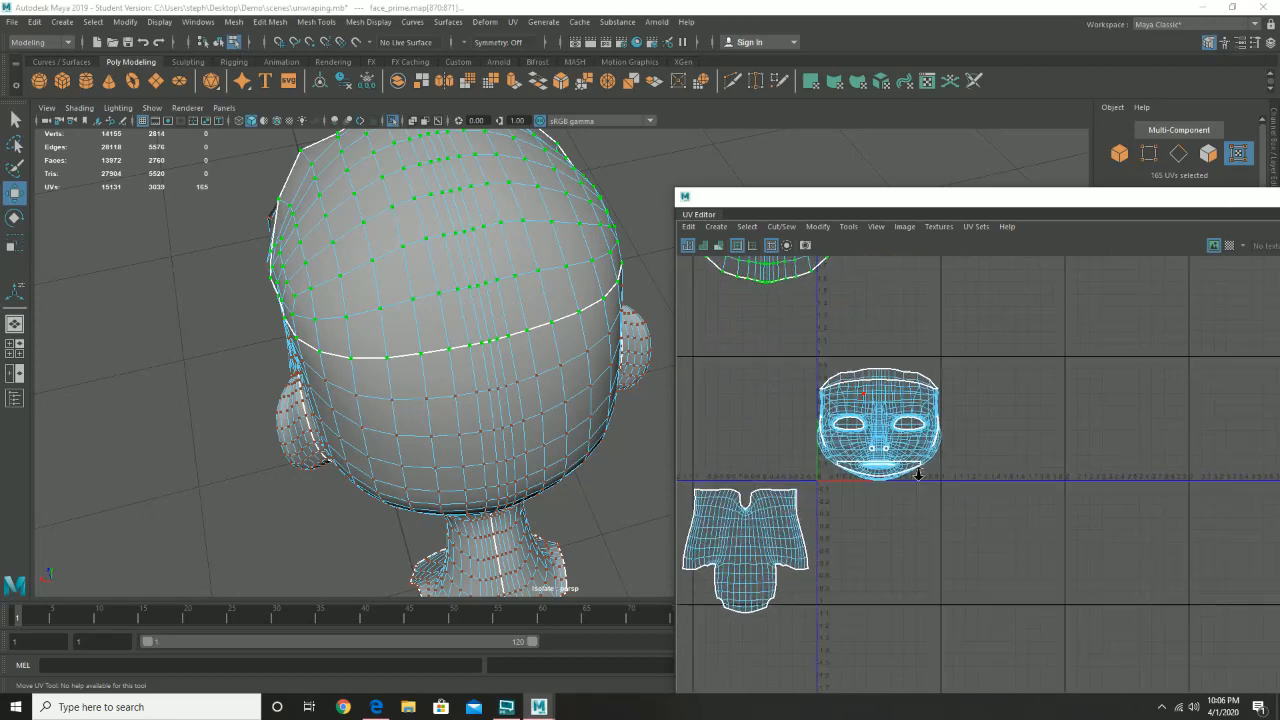
right_click(857, 403)
left_click(914, 403)
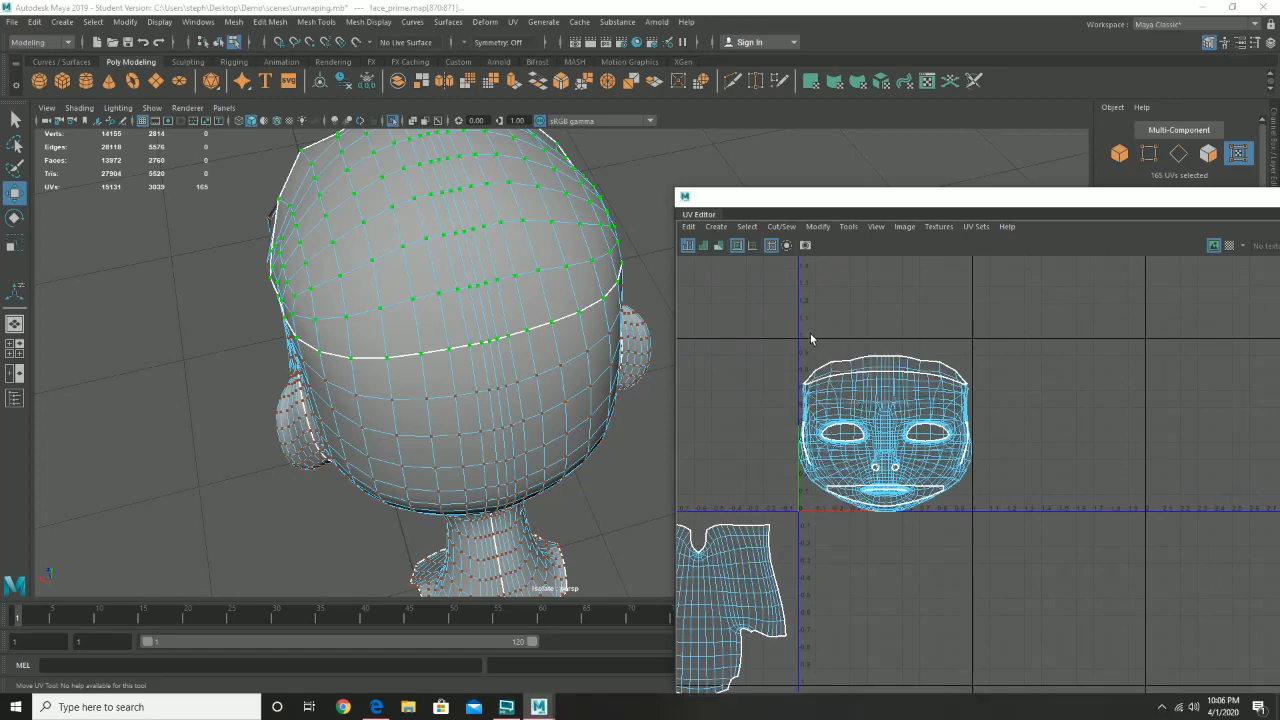
left_click_drag(781, 323, 1072, 567)
key("w")
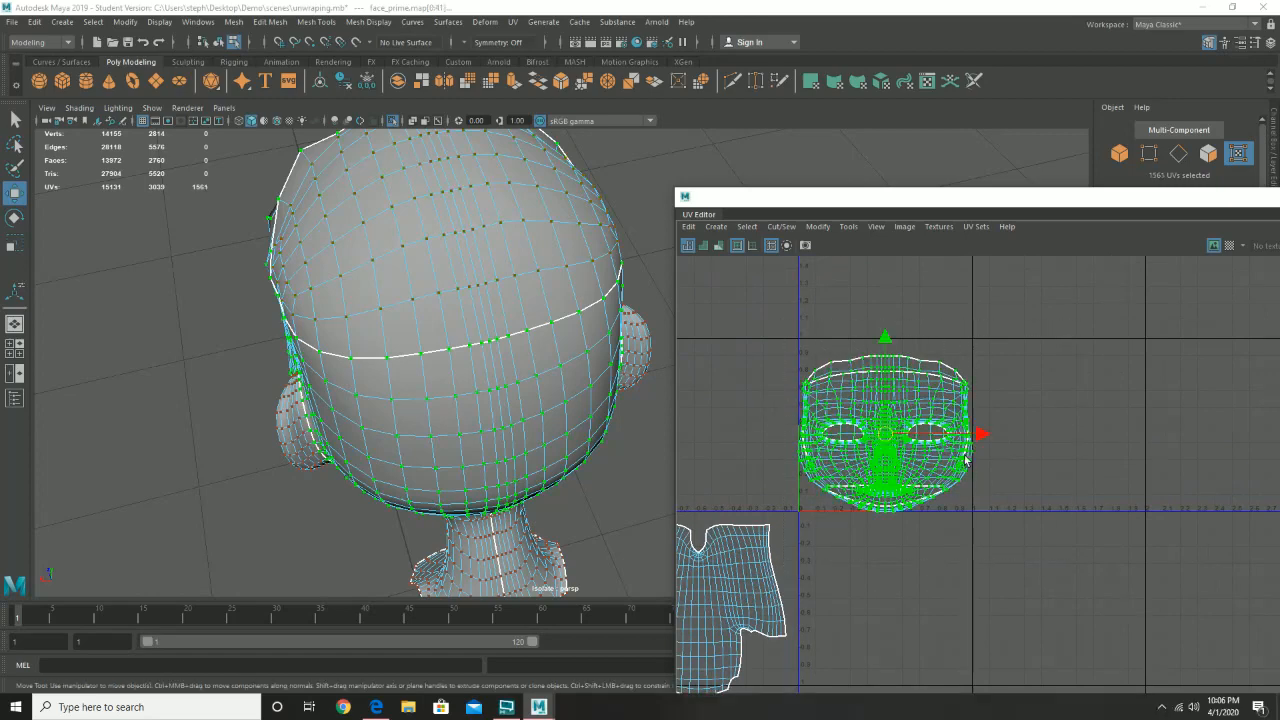
left_click_drag(492, 427, 494, 303, "alt")
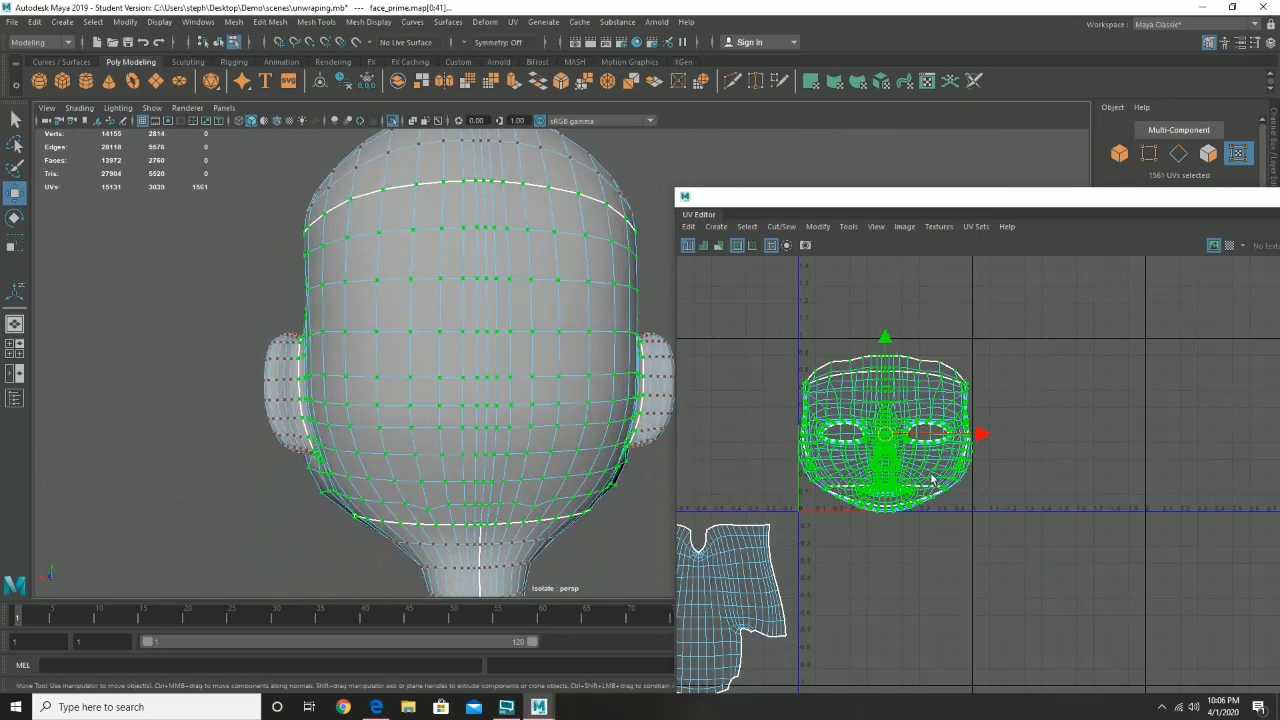
- Switch to edges, select the vertical centre edge loop on the face shell, and follow where it runs around the head
right_click_drag(509, 214, 493, 184)
scroll(488, 224, "up", 5)
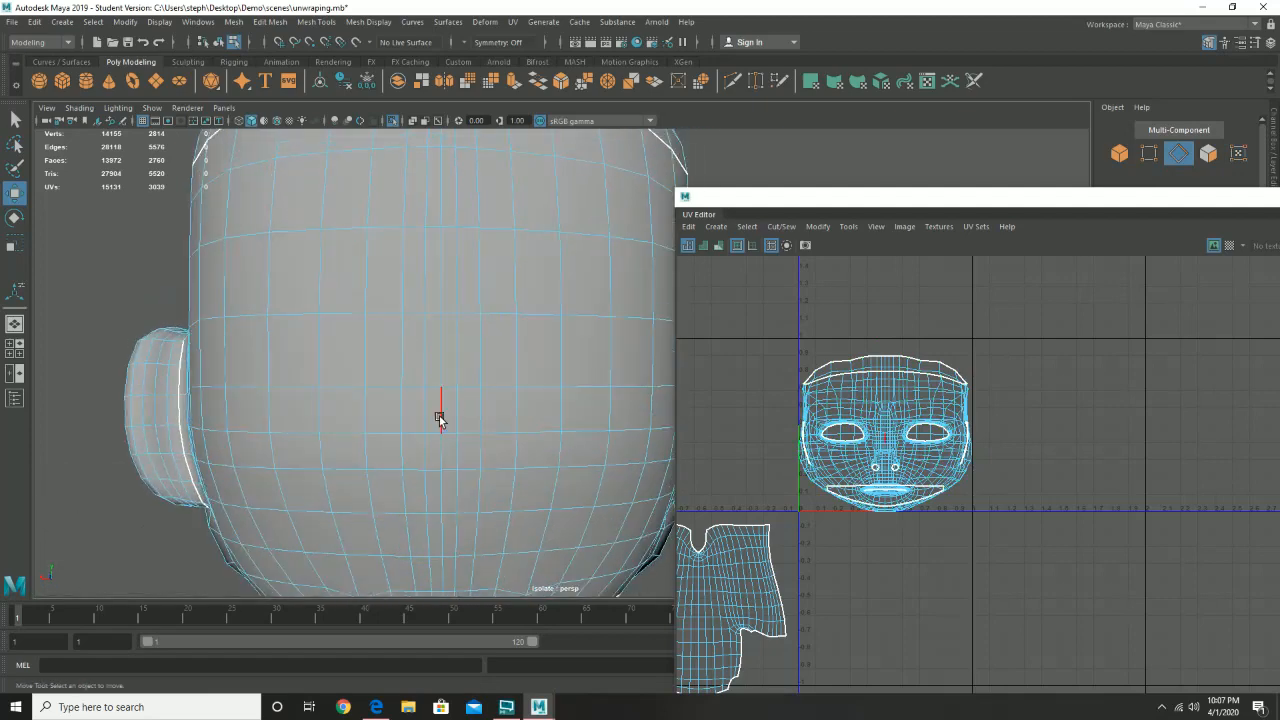
left_click(440, 418)
scroll(865, 485, "up", 3)
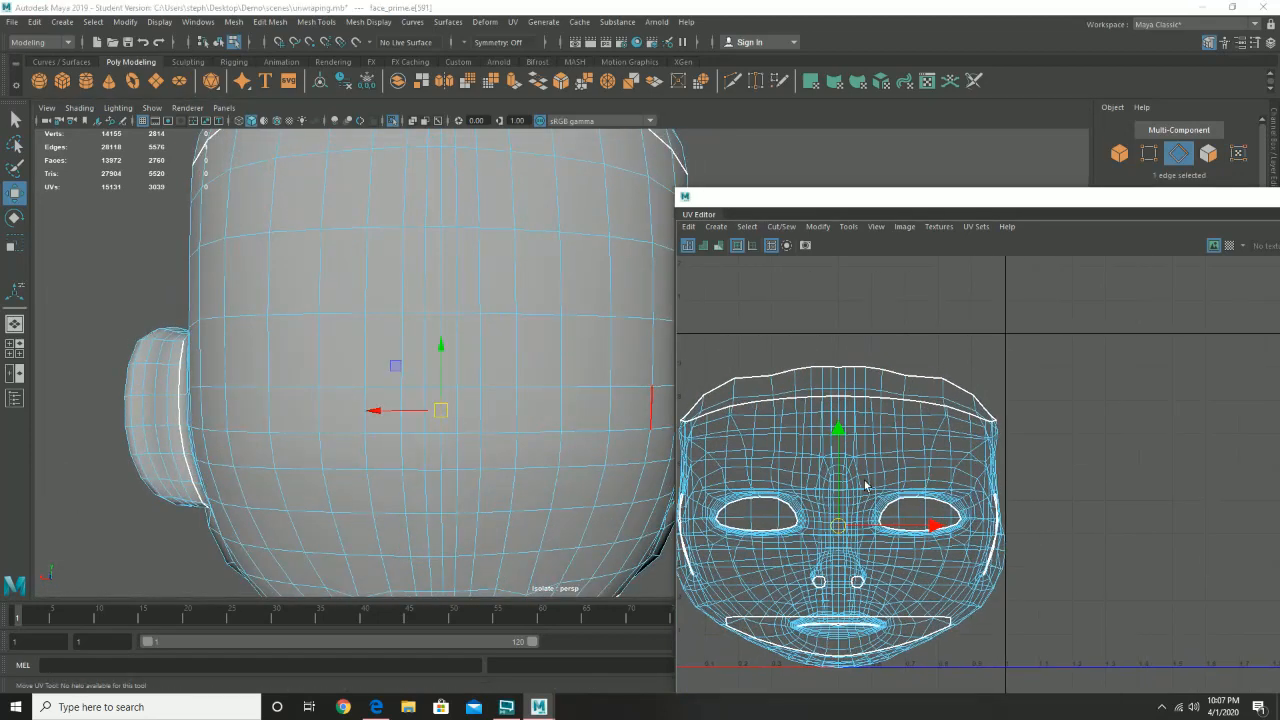
scroll(827, 487, "up", 4)
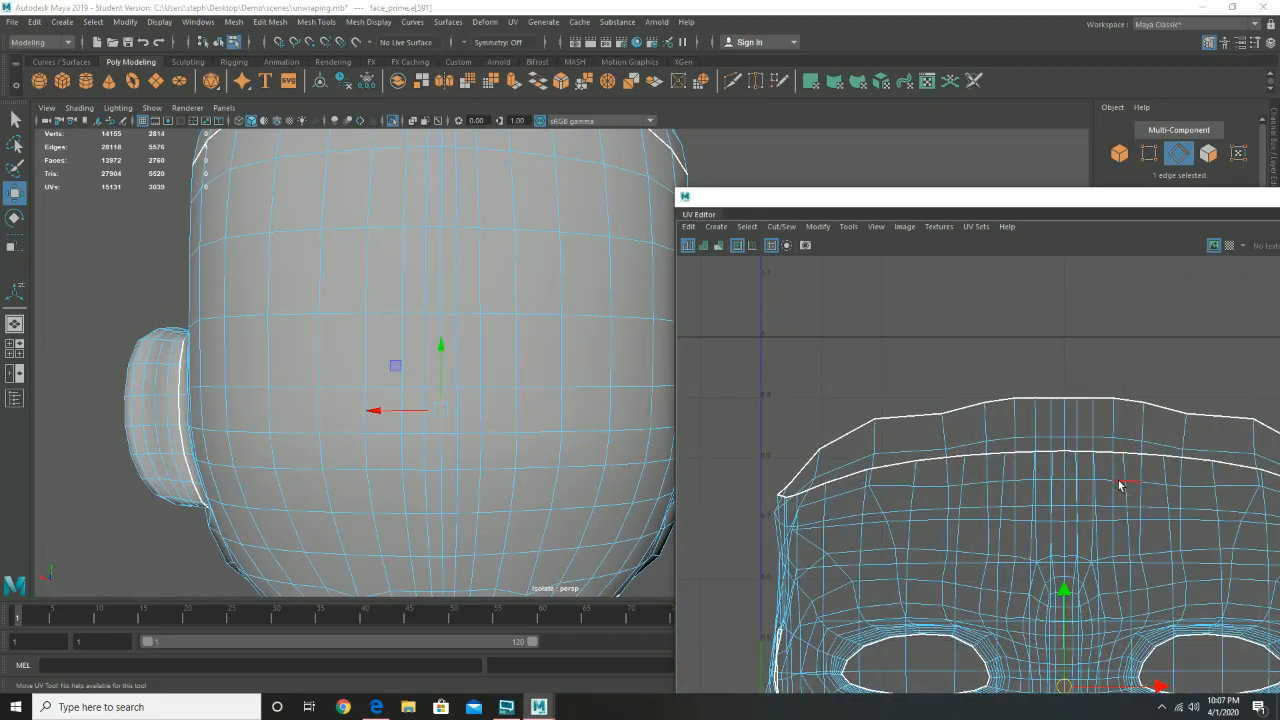
double_click(1065, 426)
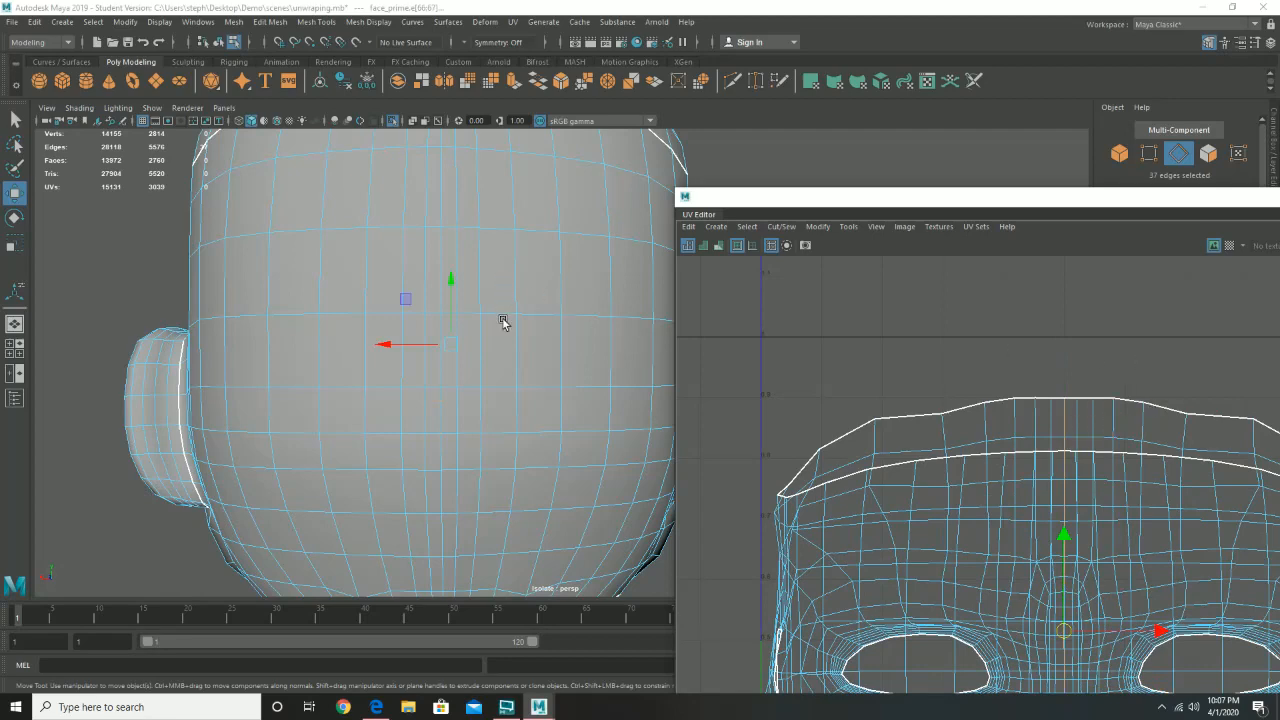
left_click_drag(503, 320, 519, 392, "alt")
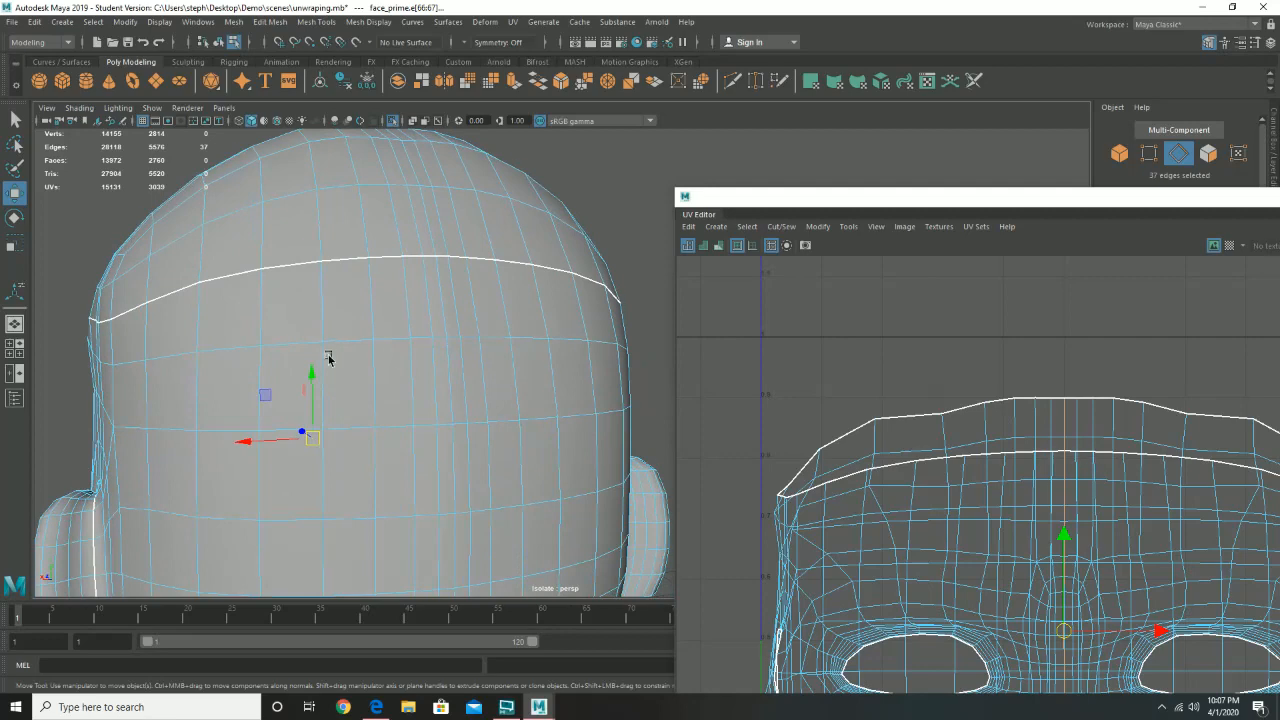
left_click_drag(329, 358, 417, 346, "alt")
right_click_drag(229, 374, 333, 424, "alt")
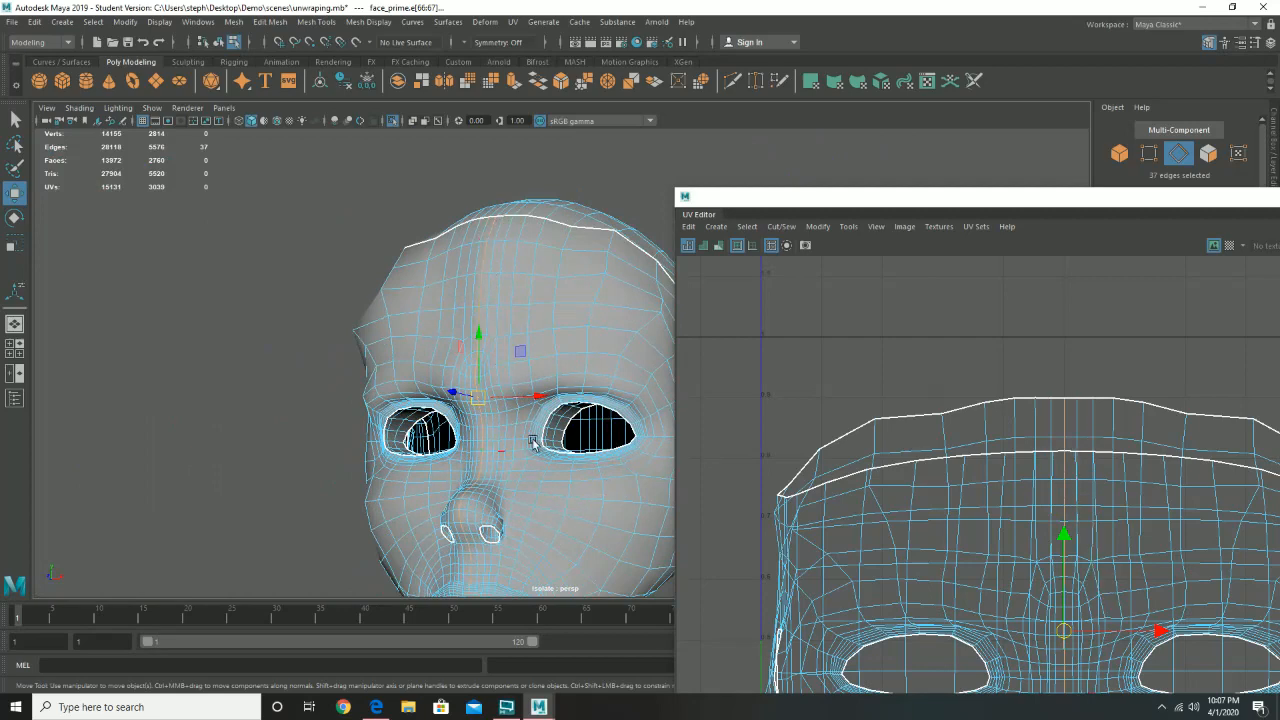
left_click_drag(590, 402, 409, 263, "alt")
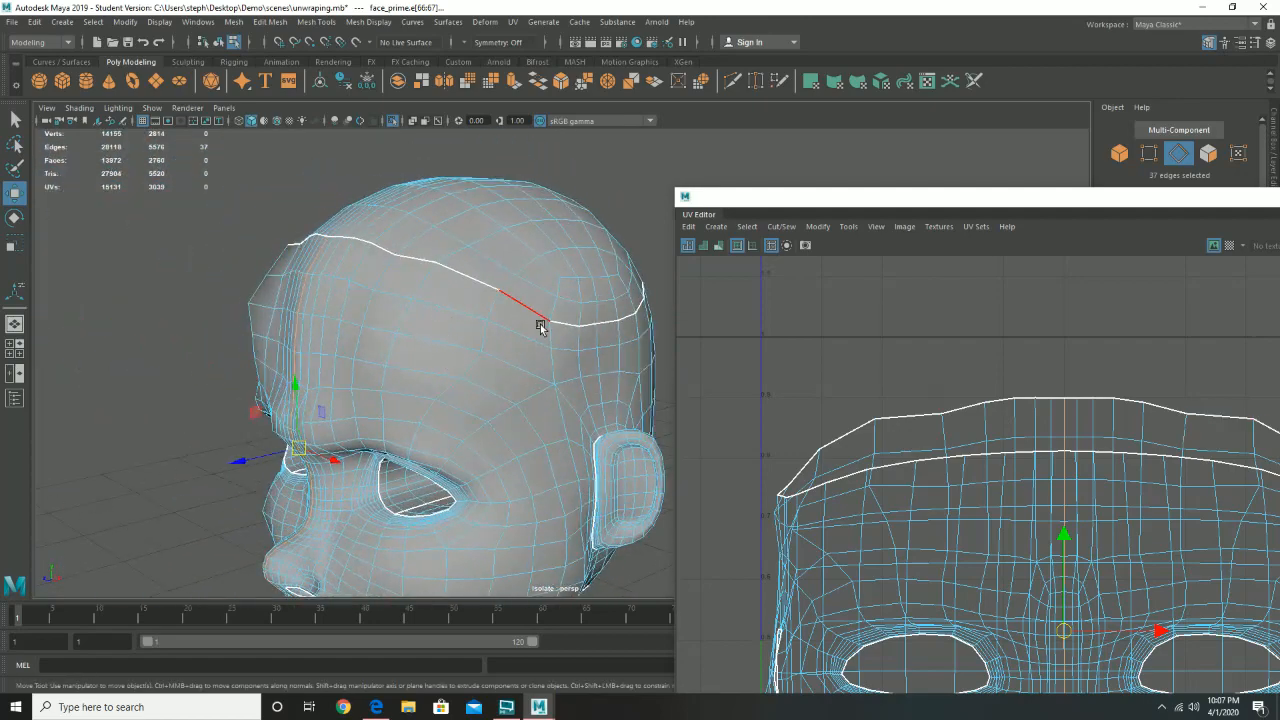
left_click_drag(586, 374, 537, 380, "alt")
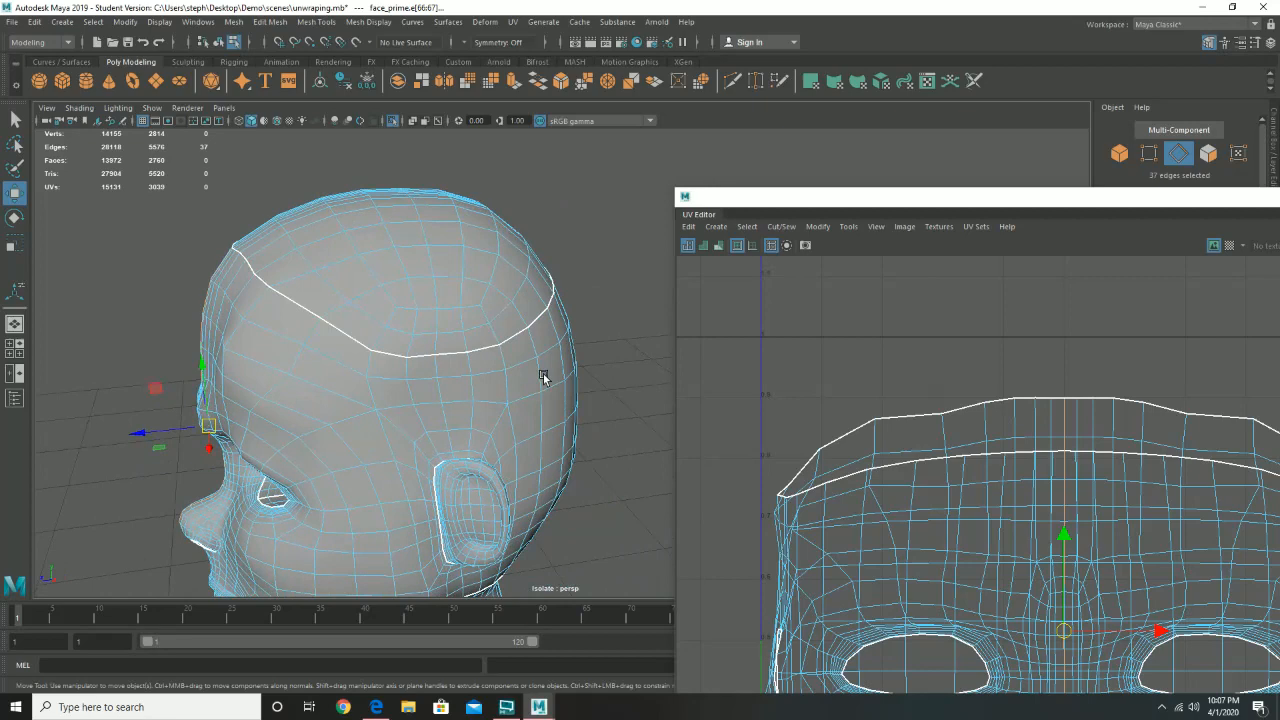
left_click_drag(594, 340, 440, 317, "alt")
right_click_drag(440, 317, 681, 402, "alt")
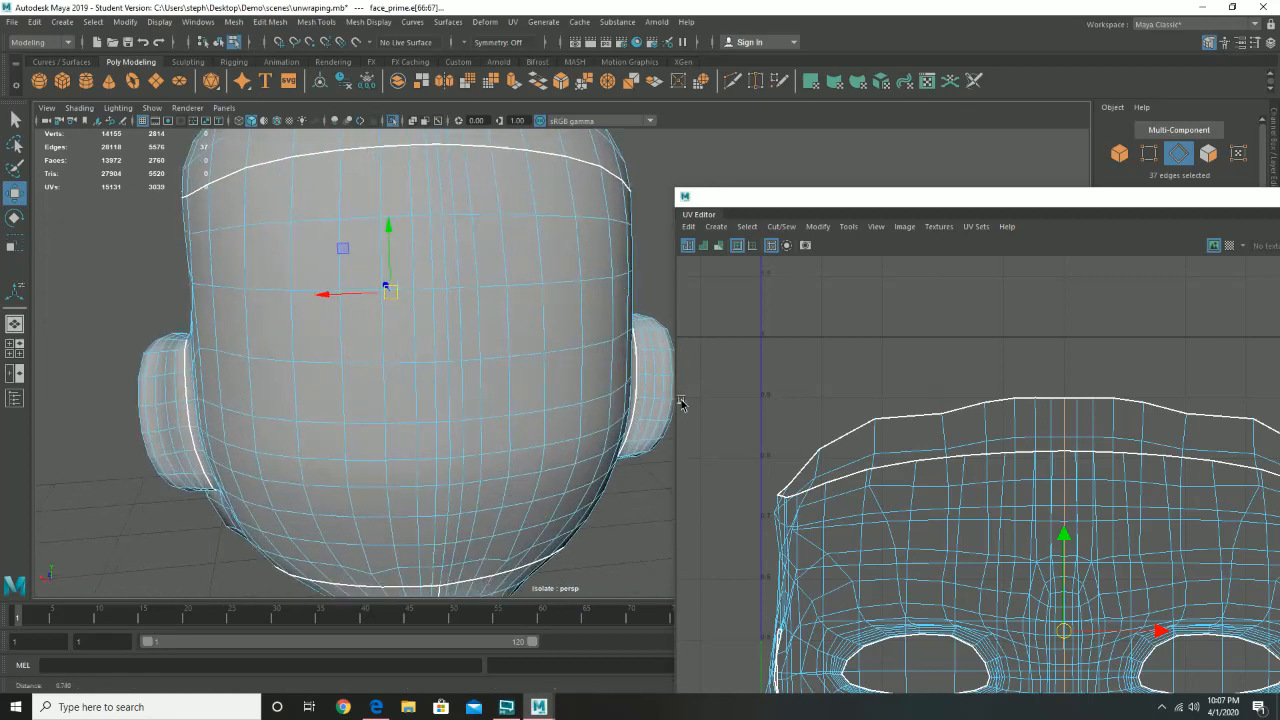
left_click(443, 194)
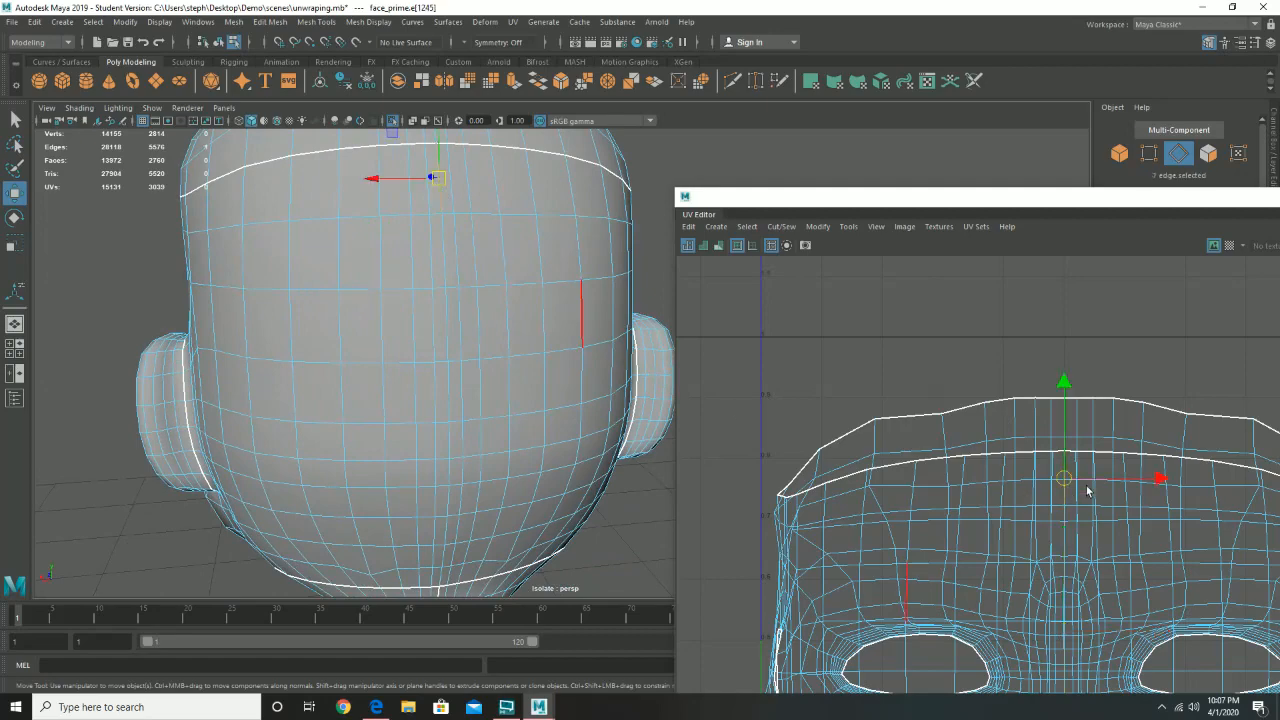
middle_click_drag(1088, 490, 938, 378, "alt")
scroll(945, 374, "up", 3)
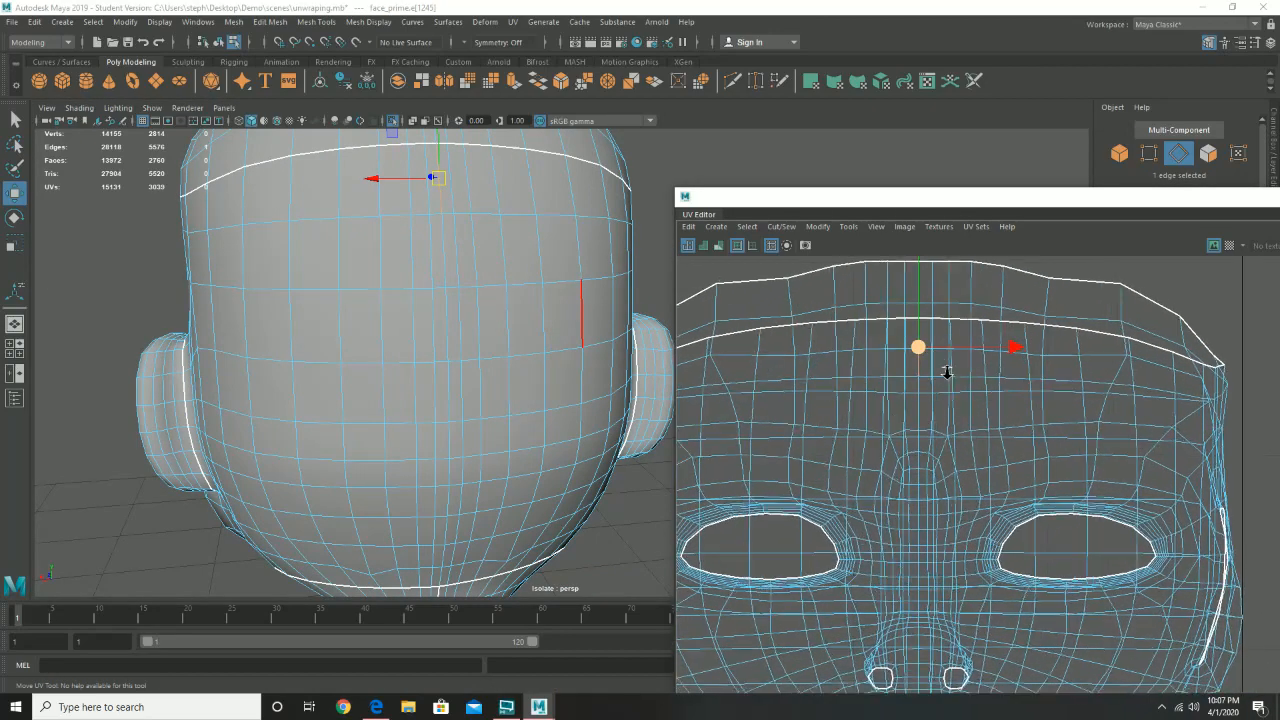
scroll(947, 371, "up", 2)
key("ctrl+z")
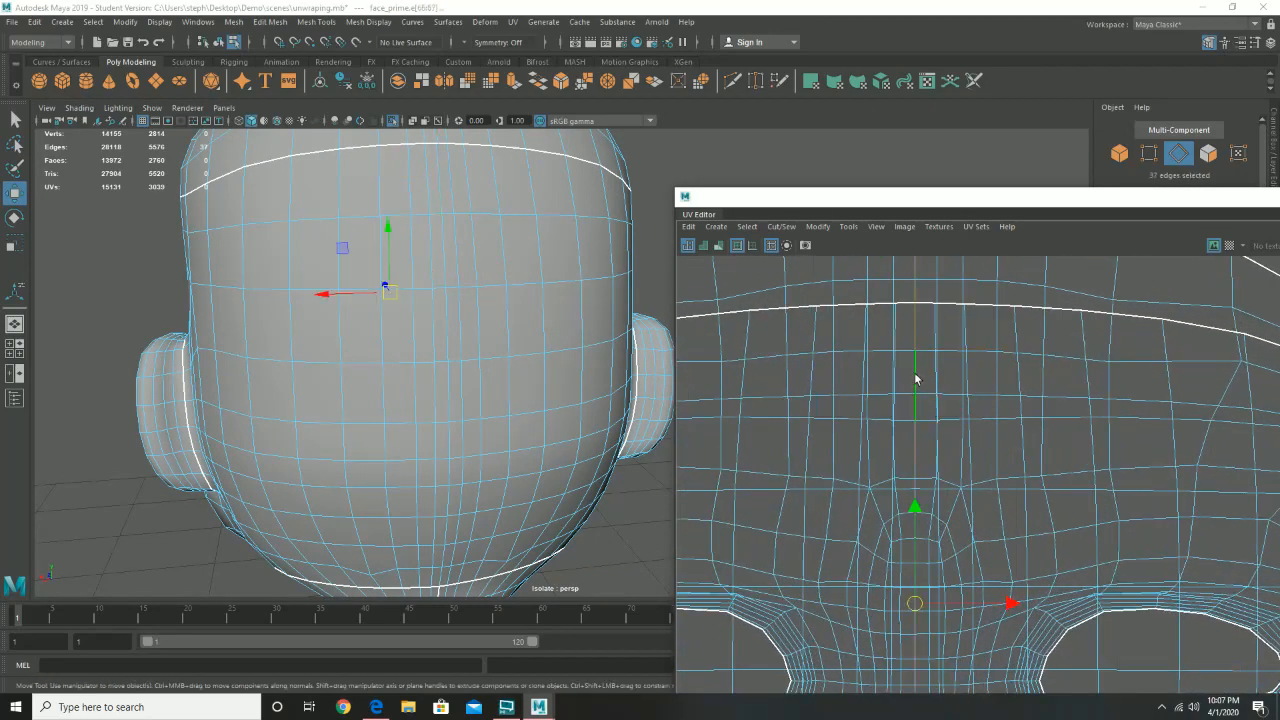
left_click(438, 182)
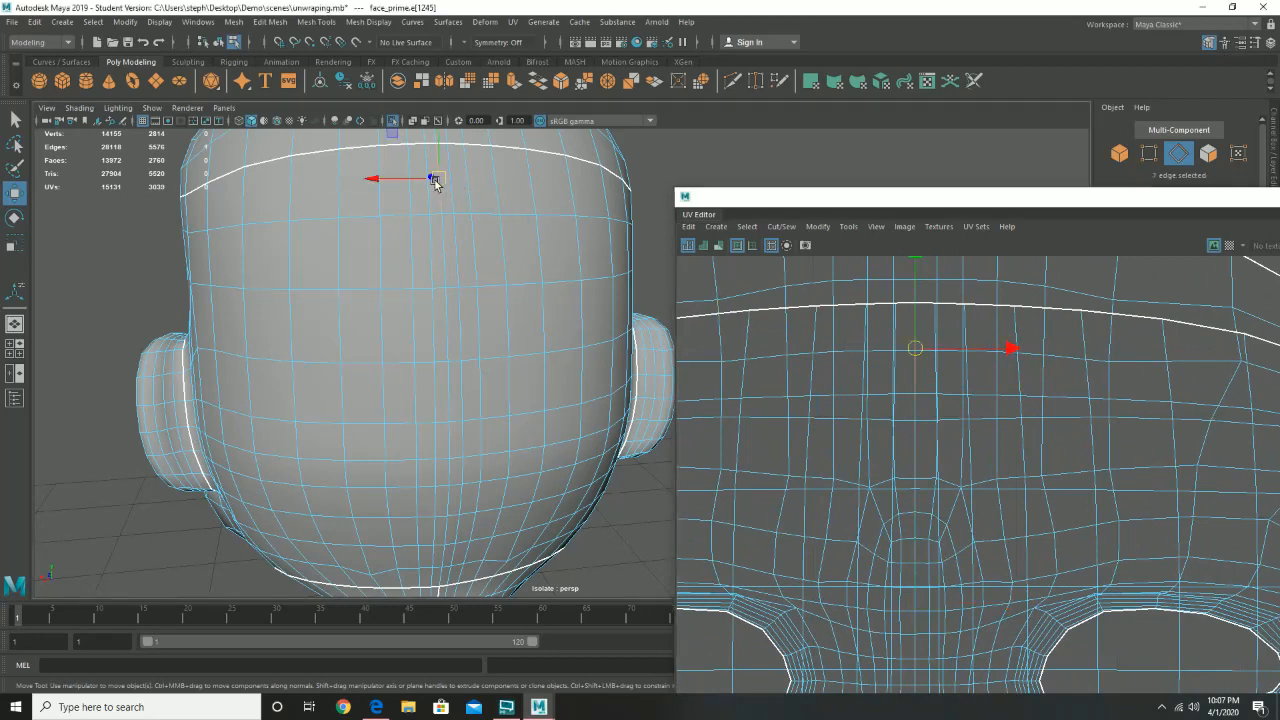
left_click(449, 243, "shift")
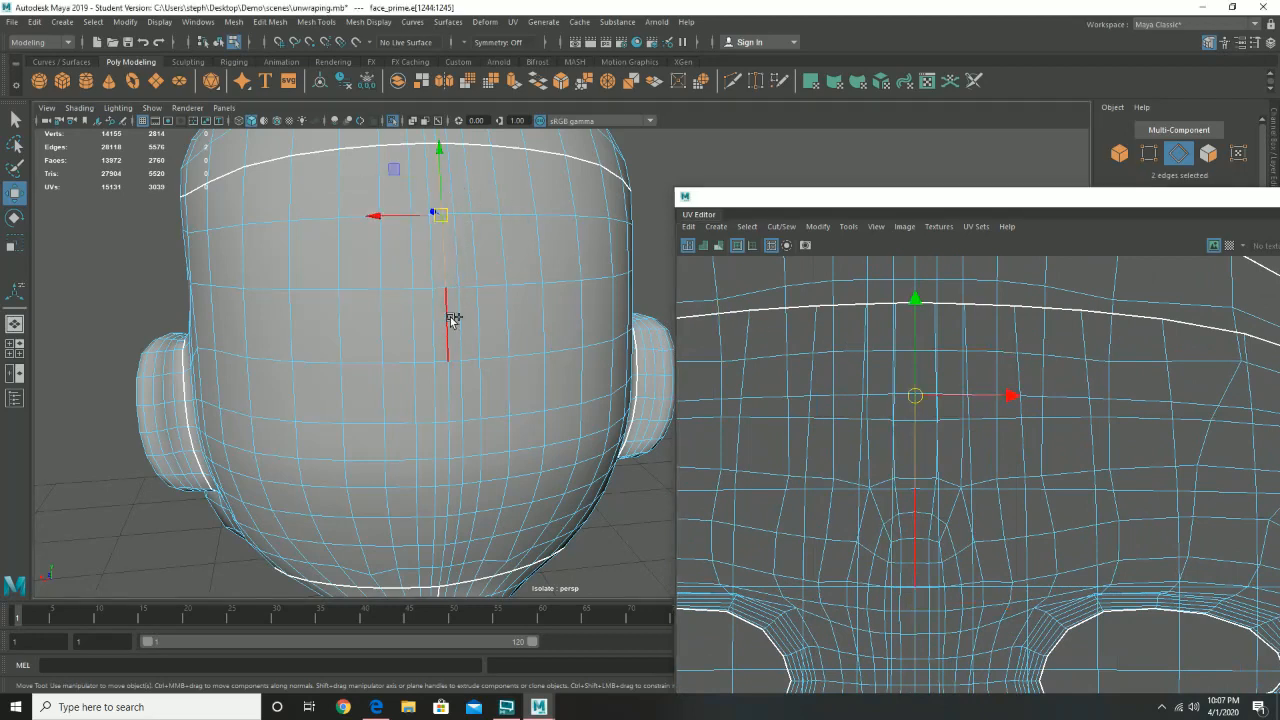
left_click(450, 320, "shift")
left_click(451, 409, "shift")
left_click(447, 453, "shift")
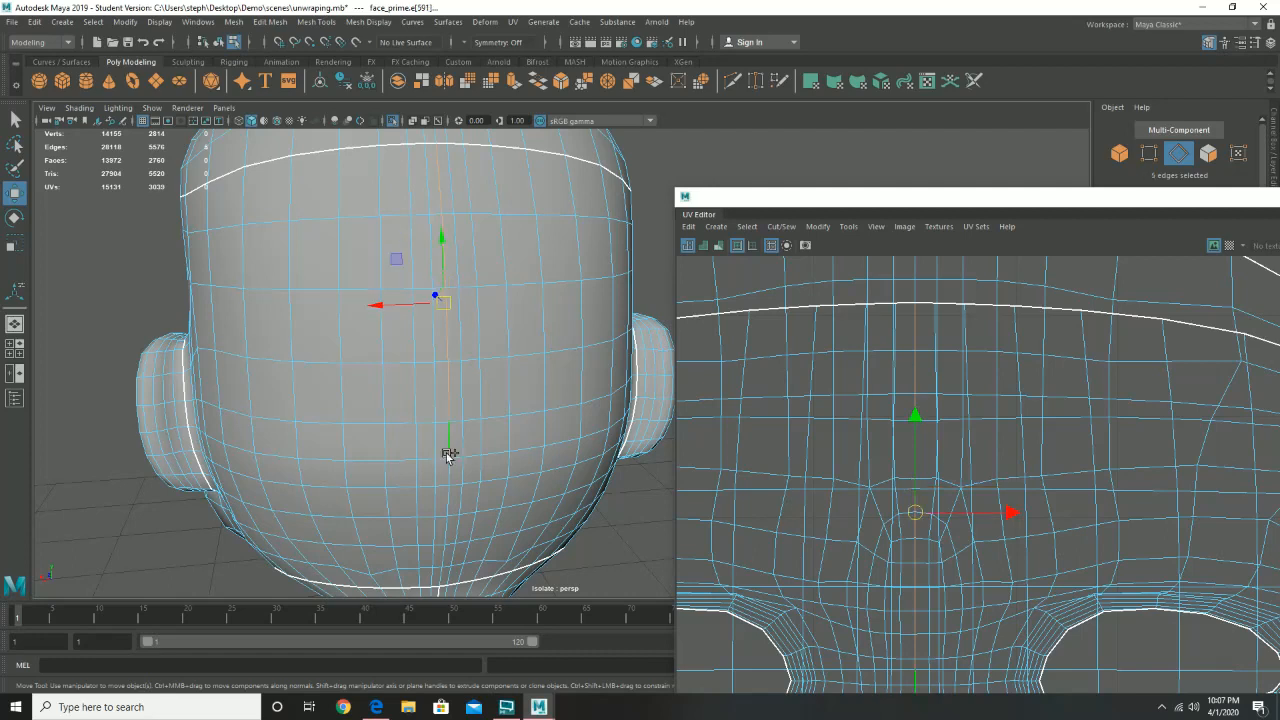
left_click(689, 143)
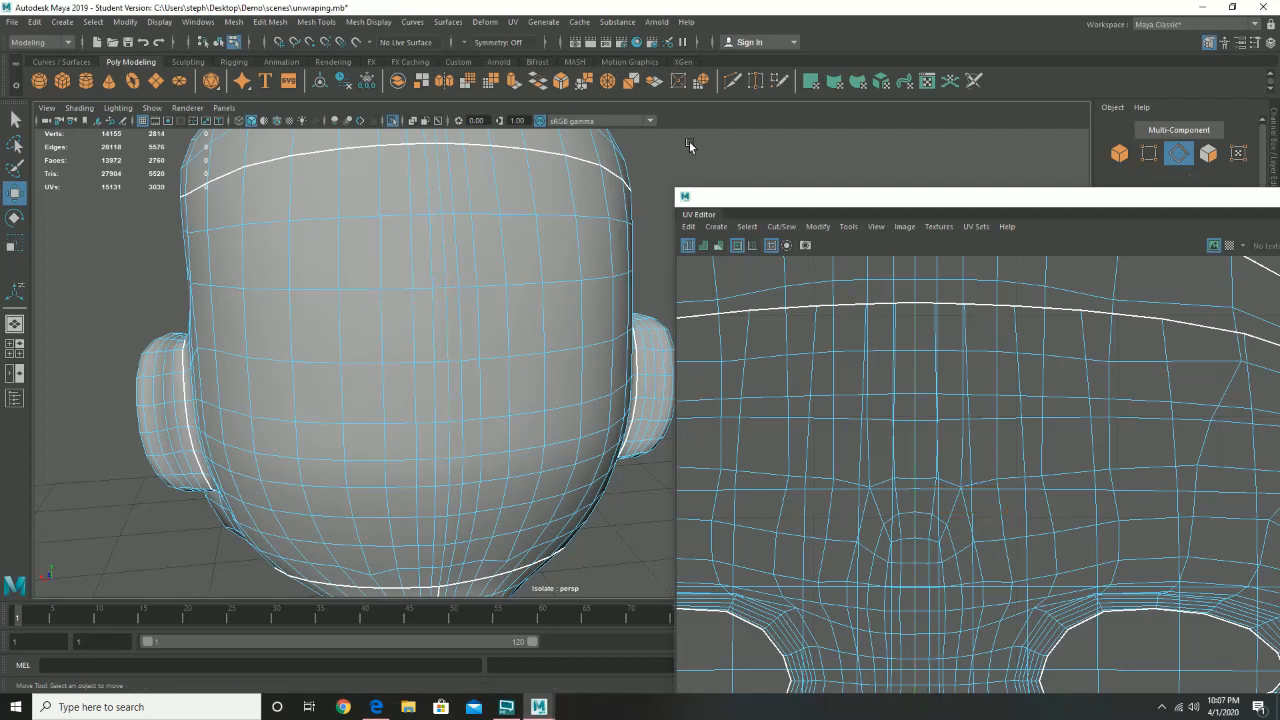
- With the Select tool, select the vertical centre edges on the back of the head, from the crown seam down to the neck seam
key("q")
left_click(440, 195)
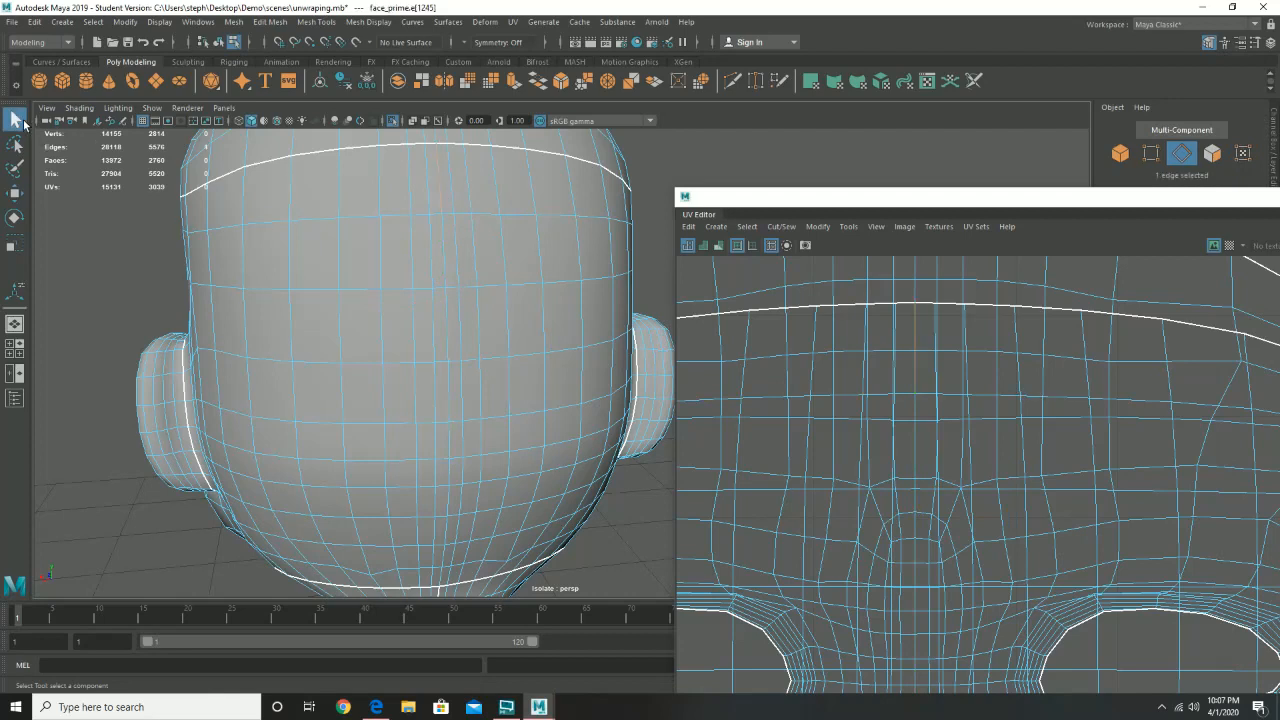
left_click(449, 300, "shift")
left_click(447, 396, "shift")
left_click(449, 500, "shift")
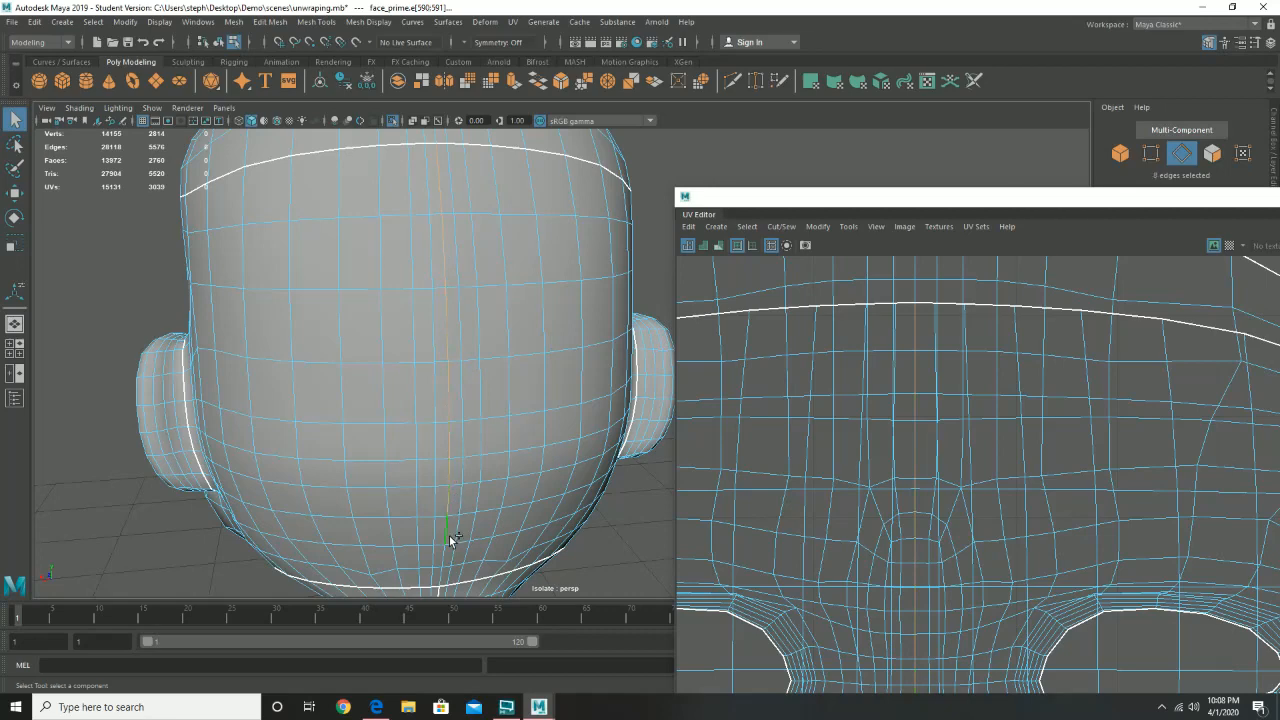
left_click(444, 572, "shift")
- Cut the UVs along the selected centre edges on the back of the head
scroll(1020, 471, "down", 10)
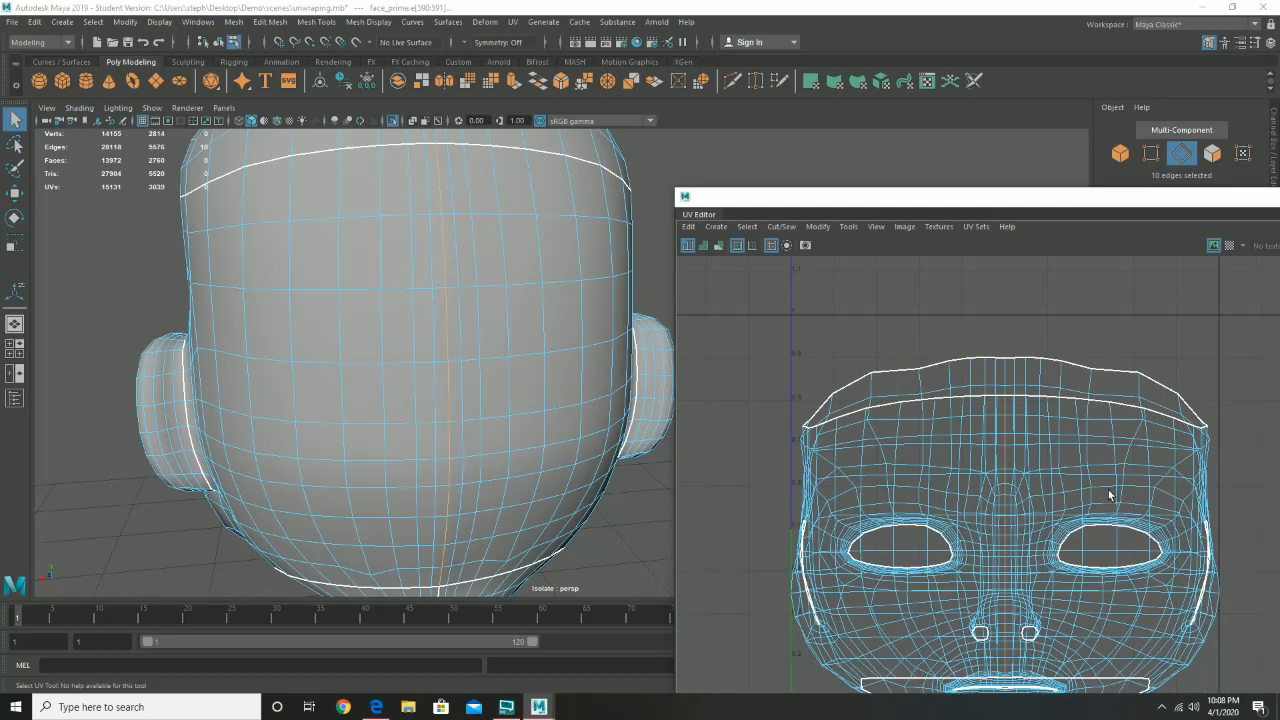
middle_click_drag(1062, 567, 988, 457, "alt")
right_click(987, 426, "shift")
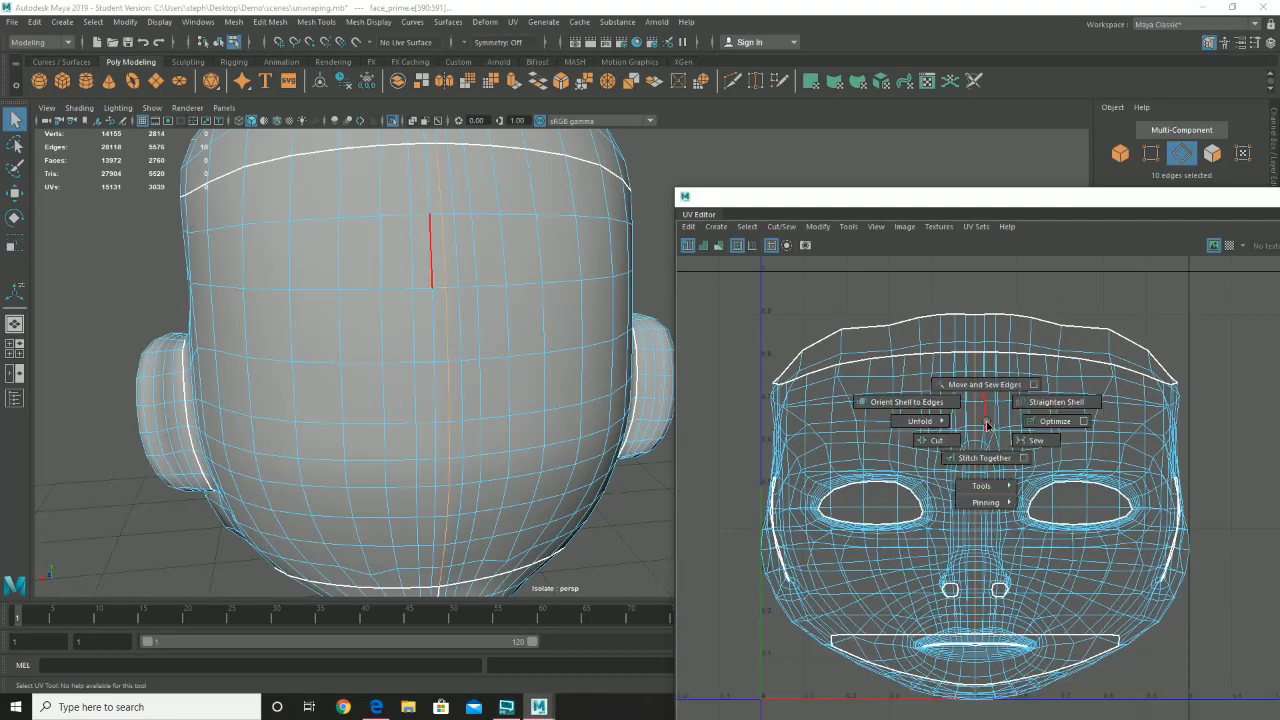
right_click_drag(986, 425, 936, 440, "shift")
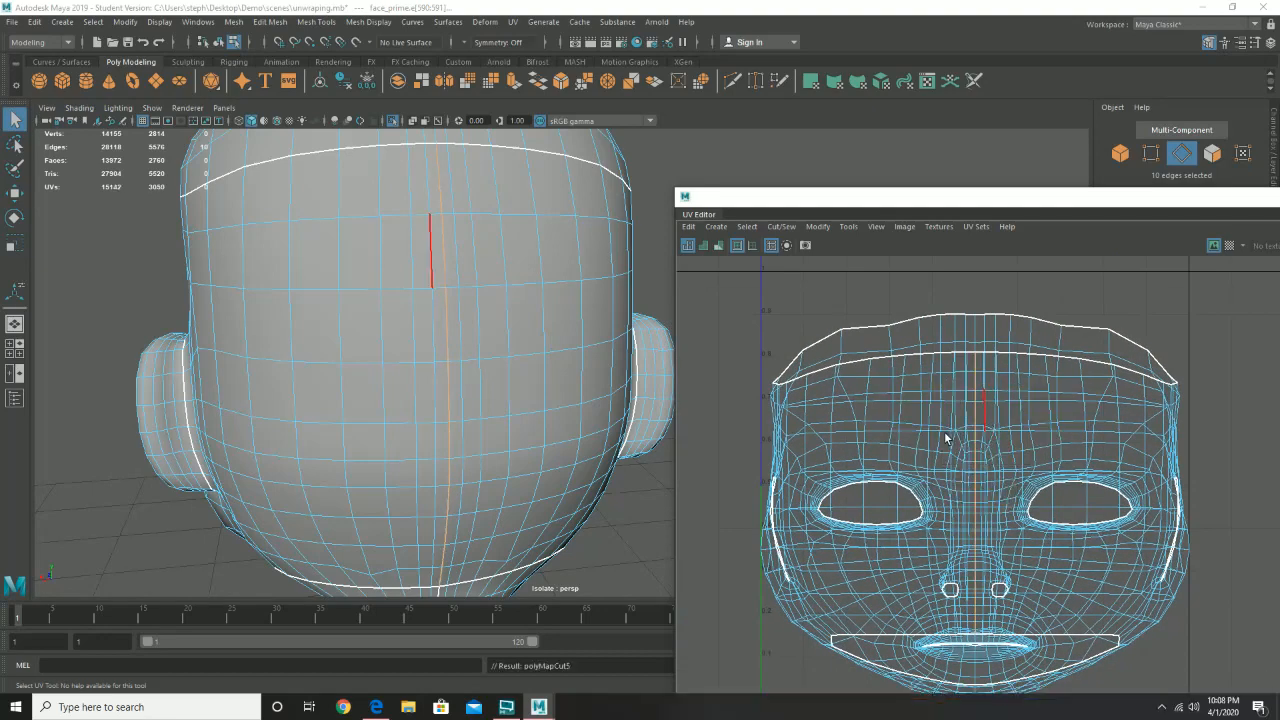
scroll(1063, 431, "down", 5)
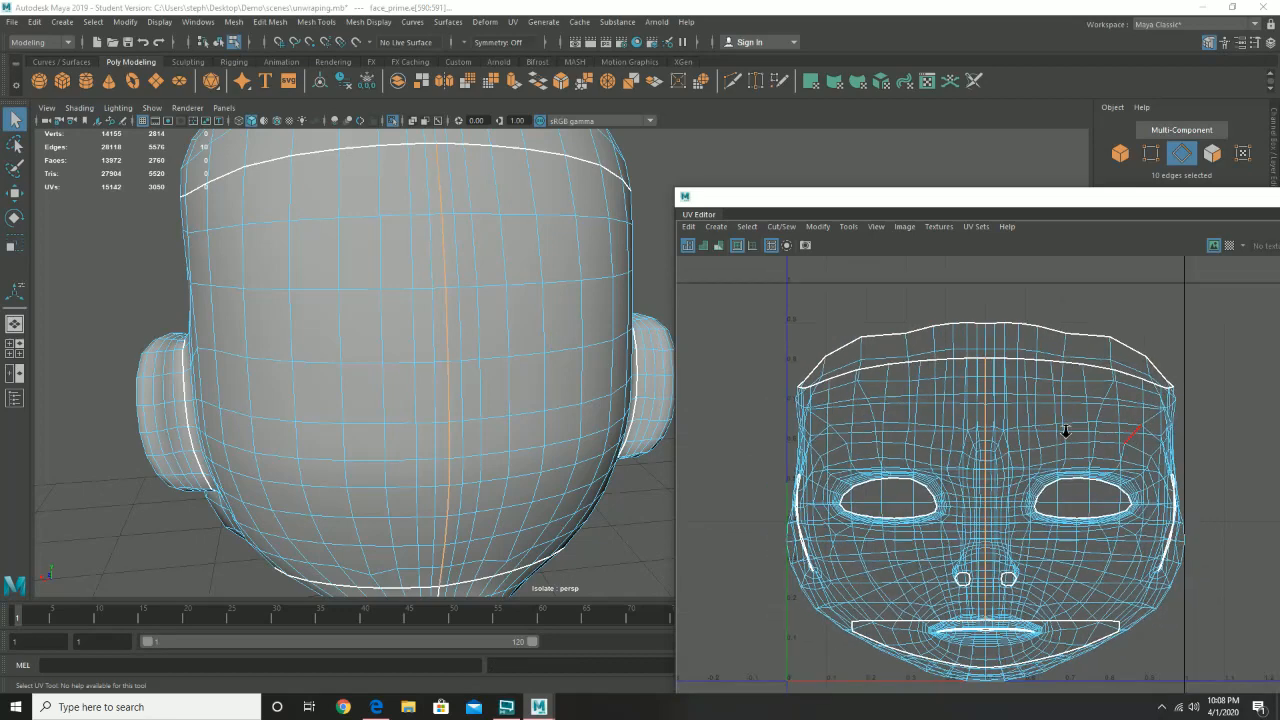
- Select all UVs of the face shell and unfold them with the horizontal constraint
right_click_drag(913, 346, 975, 340)
left_click_drag(807, 292, 1146, 556)
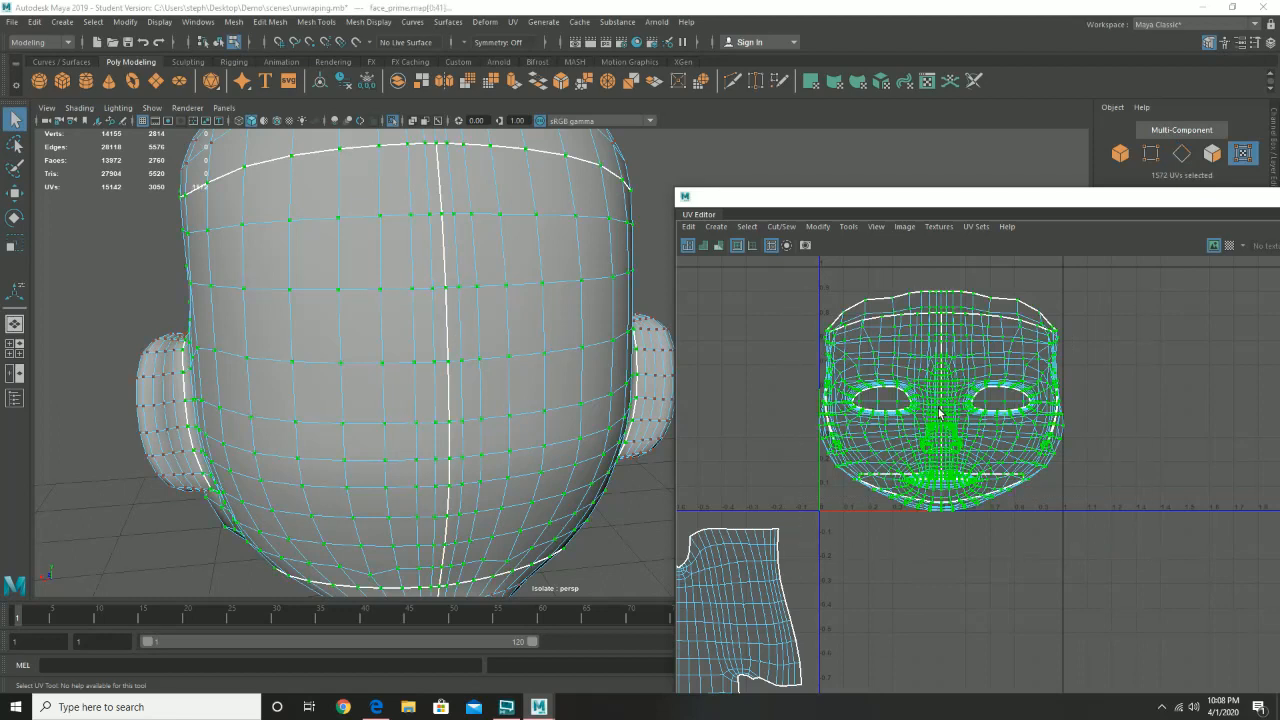
right_click(991, 383, "shift")
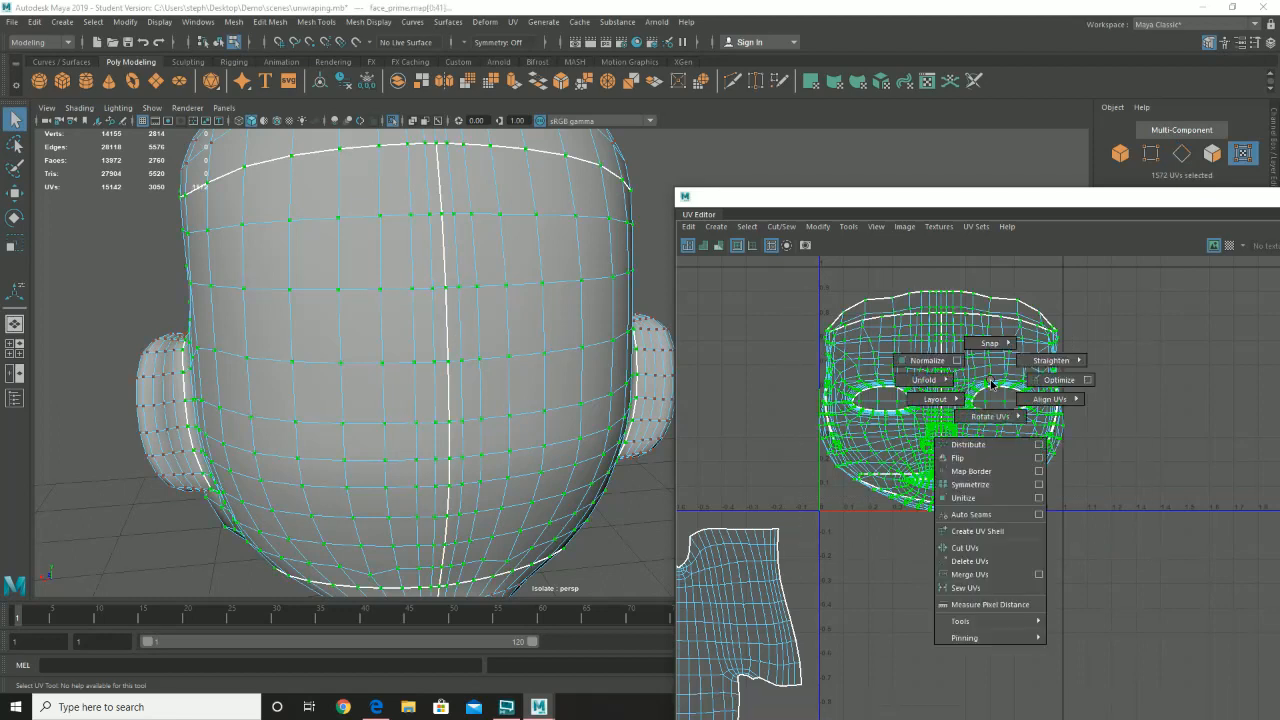
right_click_drag(991, 383, 881, 376, "shift")
scroll(1026, 240, "down", 3)
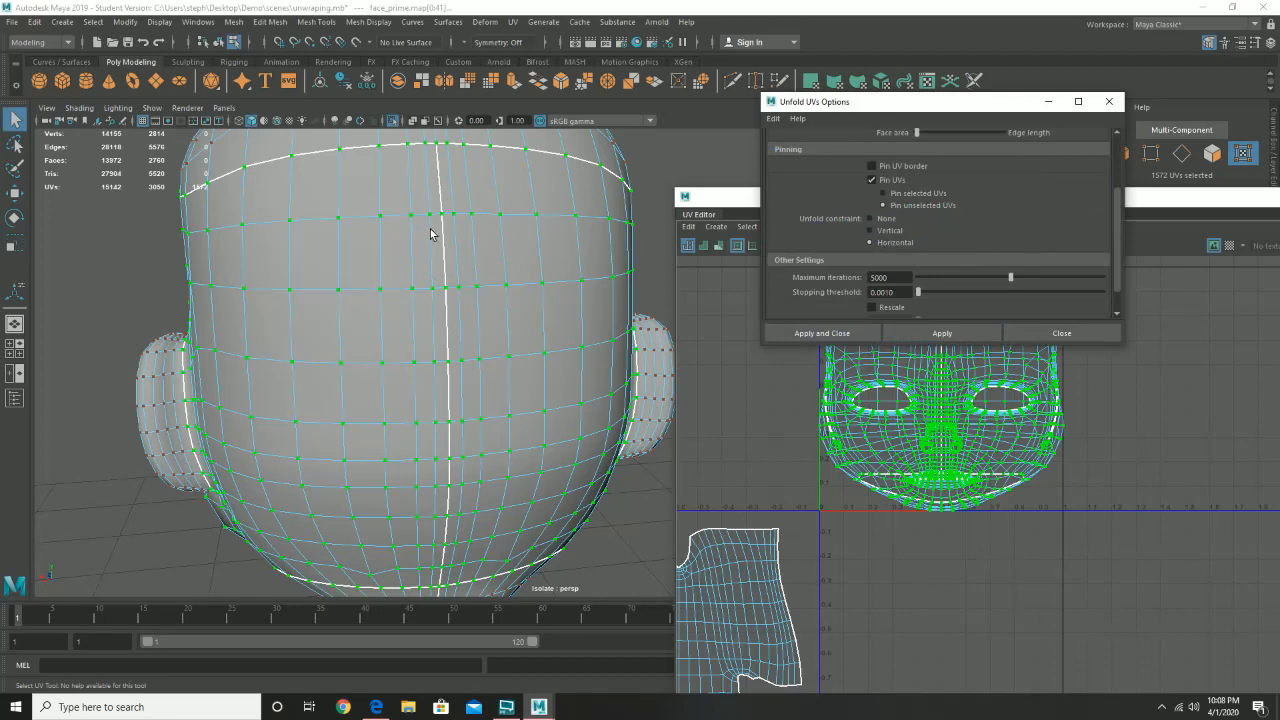
left_click(938, 334)
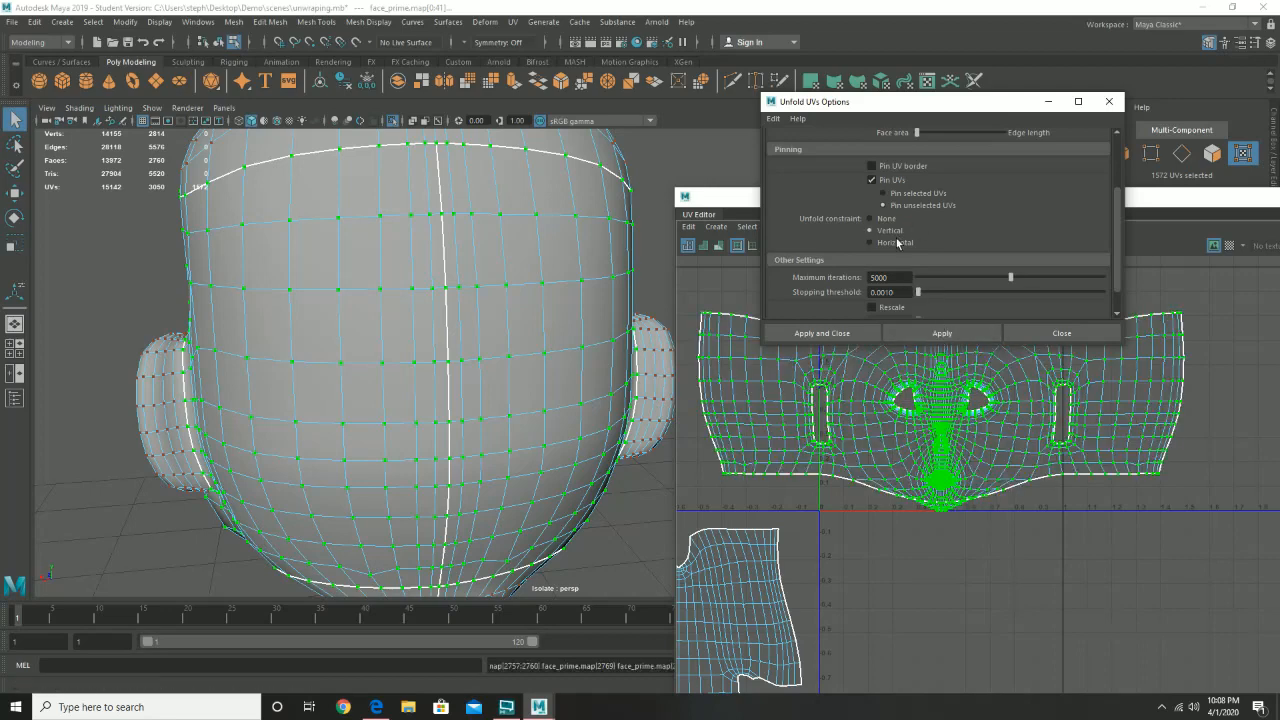
- Unfold the face shell again with the vertical constraint, close the options, and inspect the UVs around the eyes, nose and mouth
left_click(937, 327)
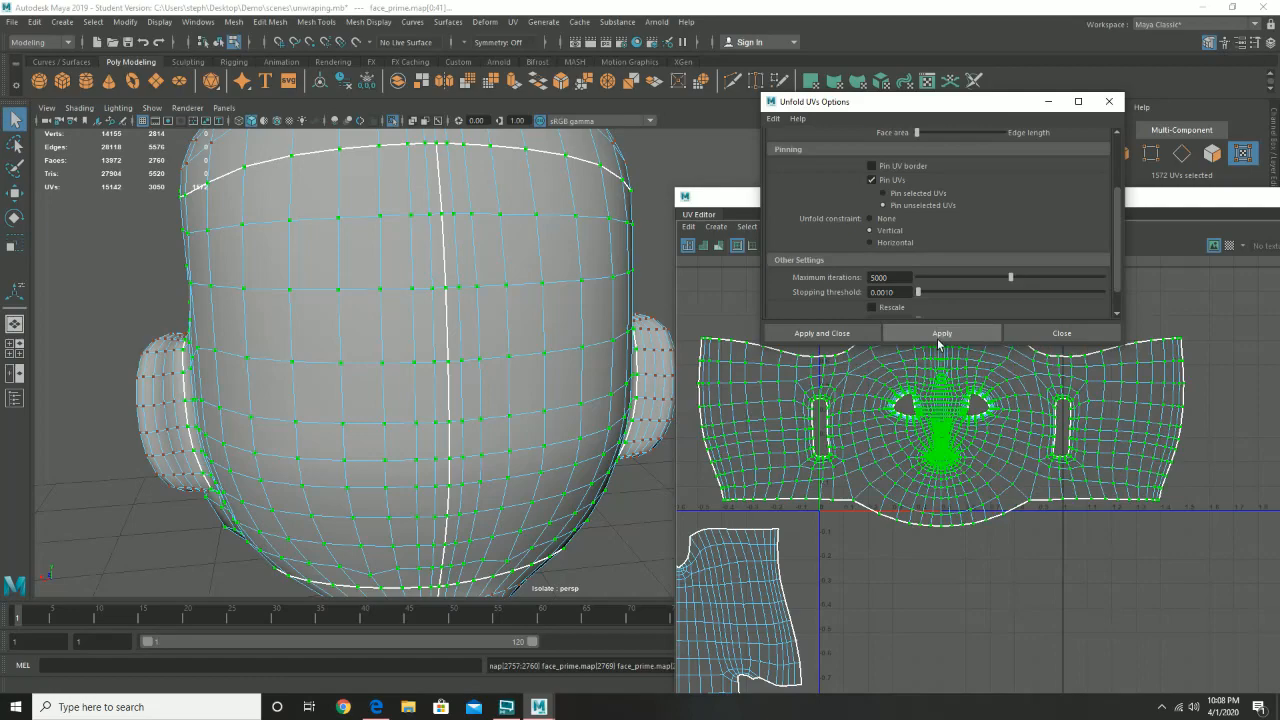
left_click(1066, 332)
right_click_drag(890, 394, 1210, 538, "alt")
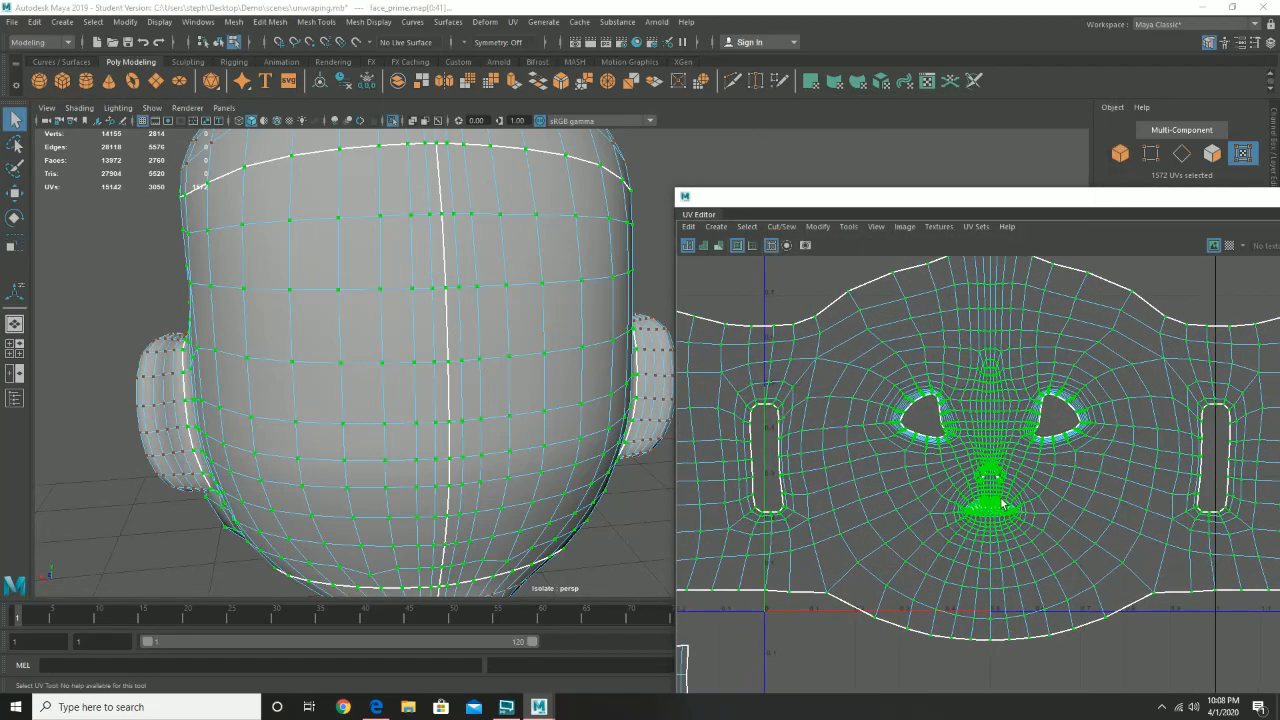
right_click_drag(1003, 503, 1060, 521, "alt")
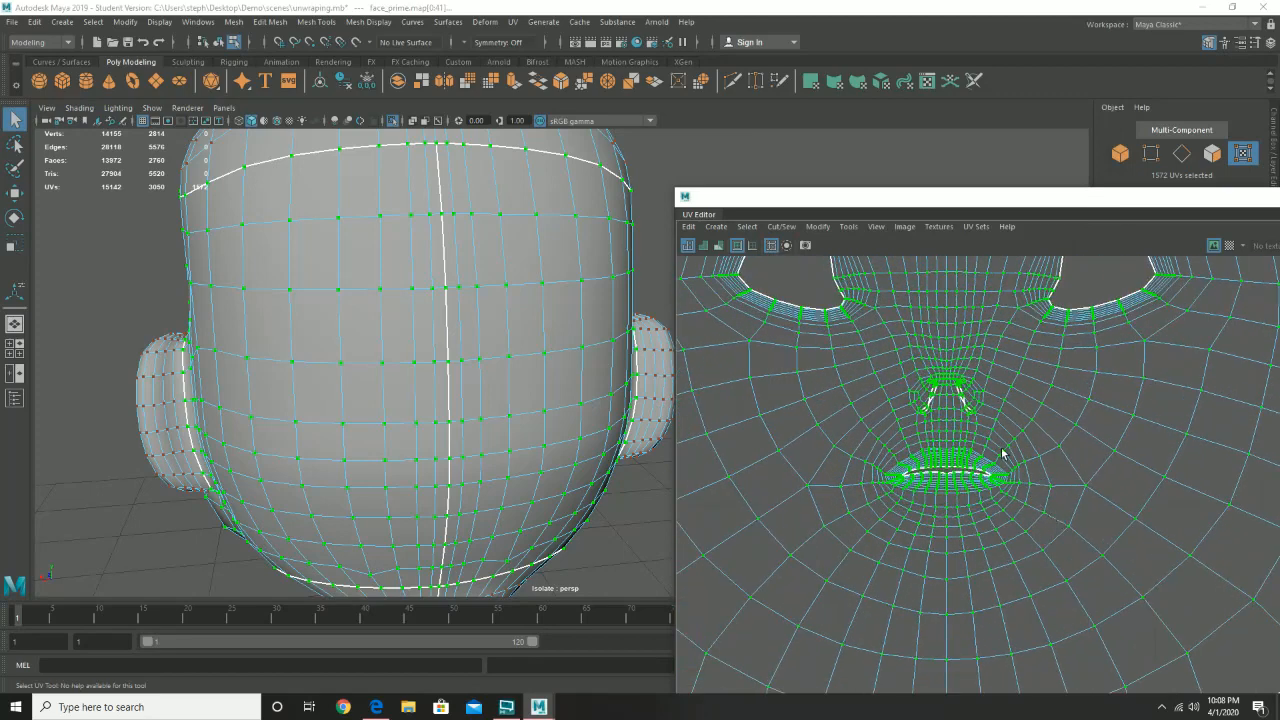
middle_click_drag(998, 362, 958, 582, "alt")
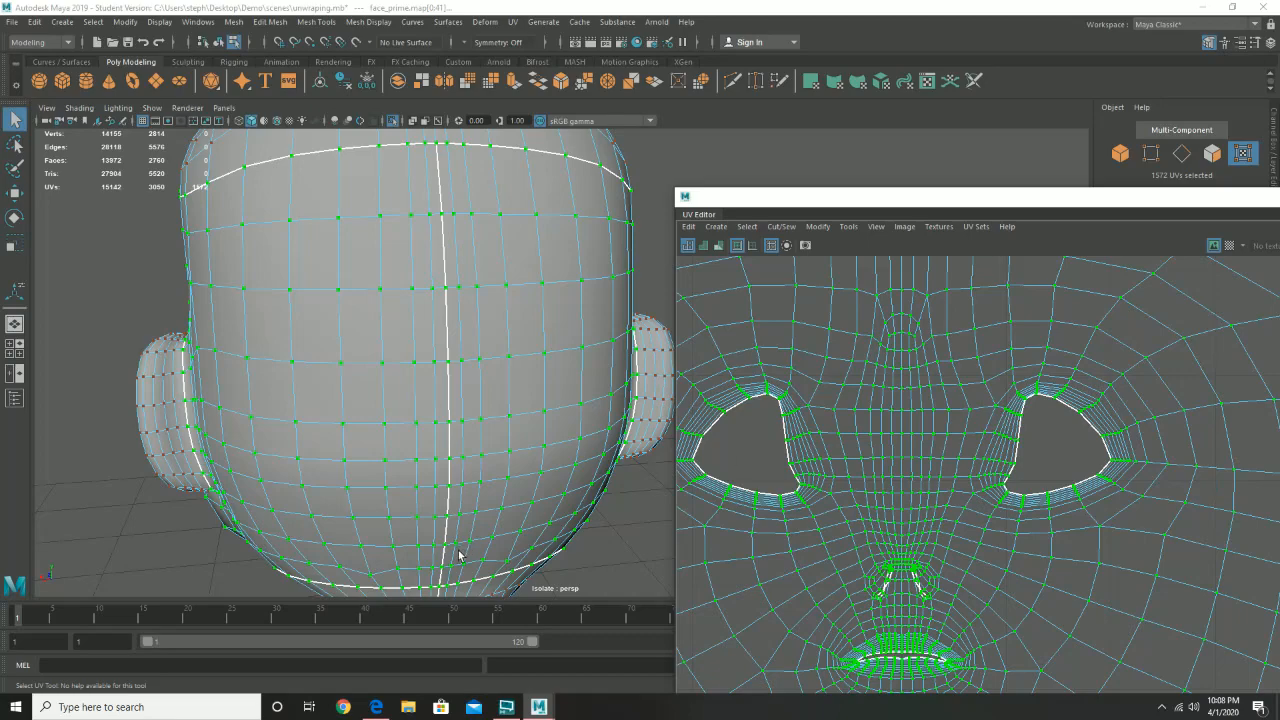
right_click_drag(1171, 466, 655, 516, "alt")
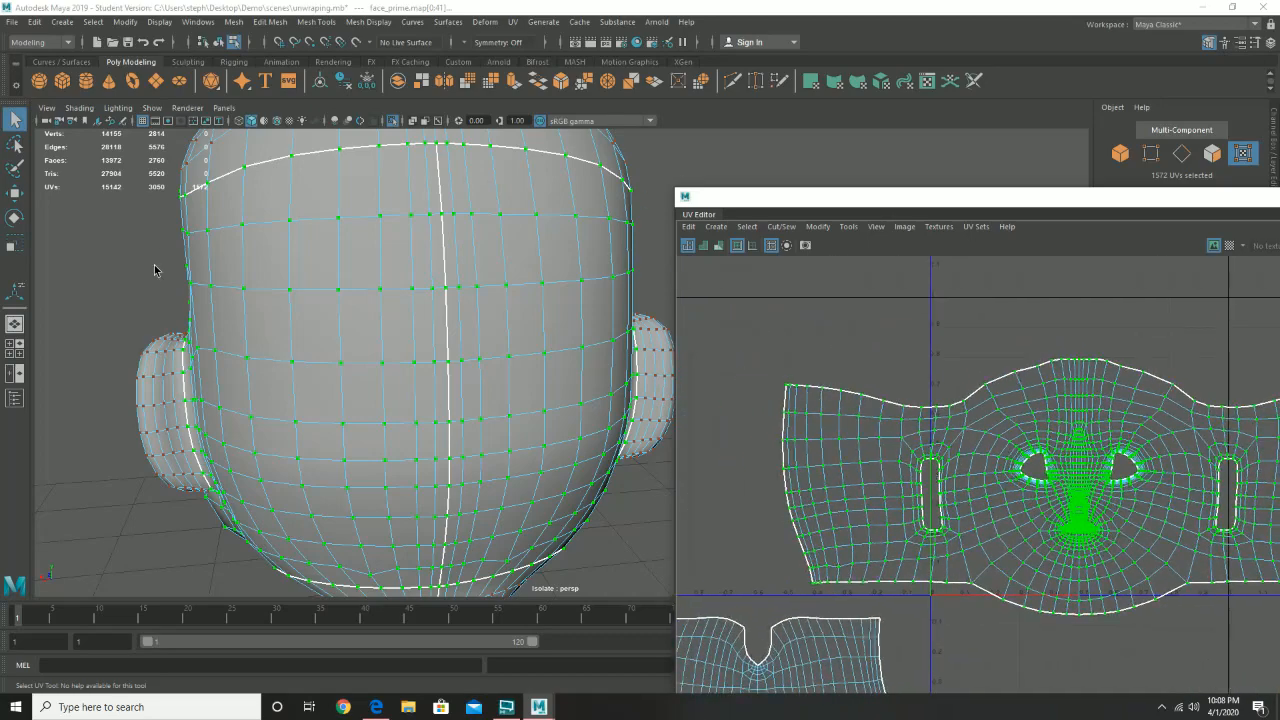
- Check the unfolded face from the side and front with the checker map, and turn the map off
left_click_drag(154, 265, 316, 262, "alt")
right_click_drag(316, 262, 70, 342, "alt")
left_click_drag(70, 342, 346, 332, "alt")
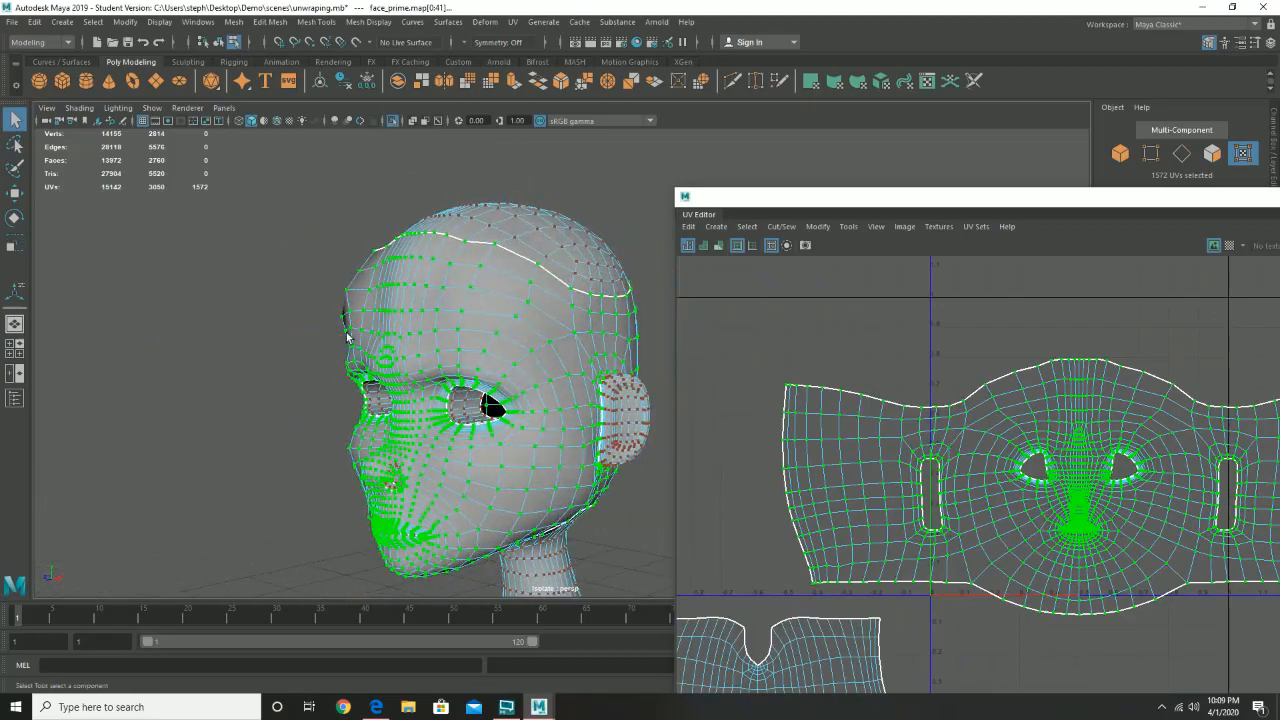
left_click(1229, 245)
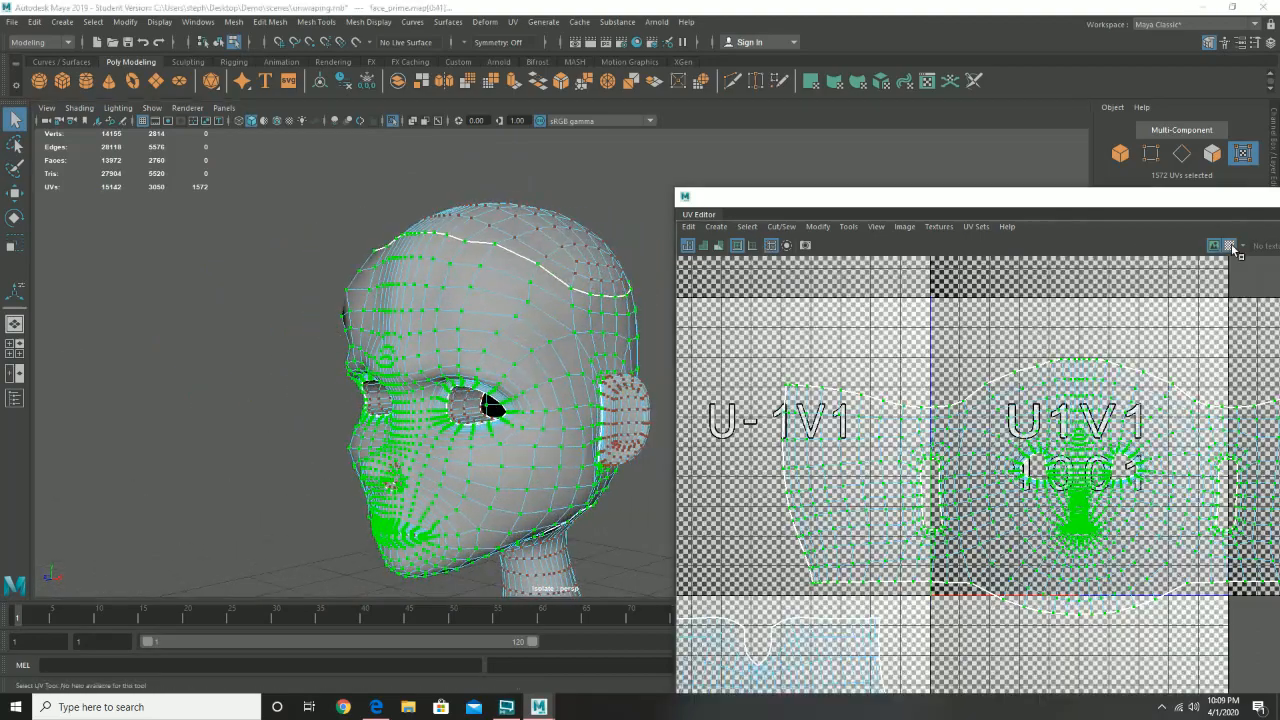
left_click_drag(510, 382, 450, 327, "alt")
mouse_move(450, 327)
middle_mouse_down("alt")
mouse_move(503, 320)
mouse_move(453, 317)
middle_mouse_up("alt")
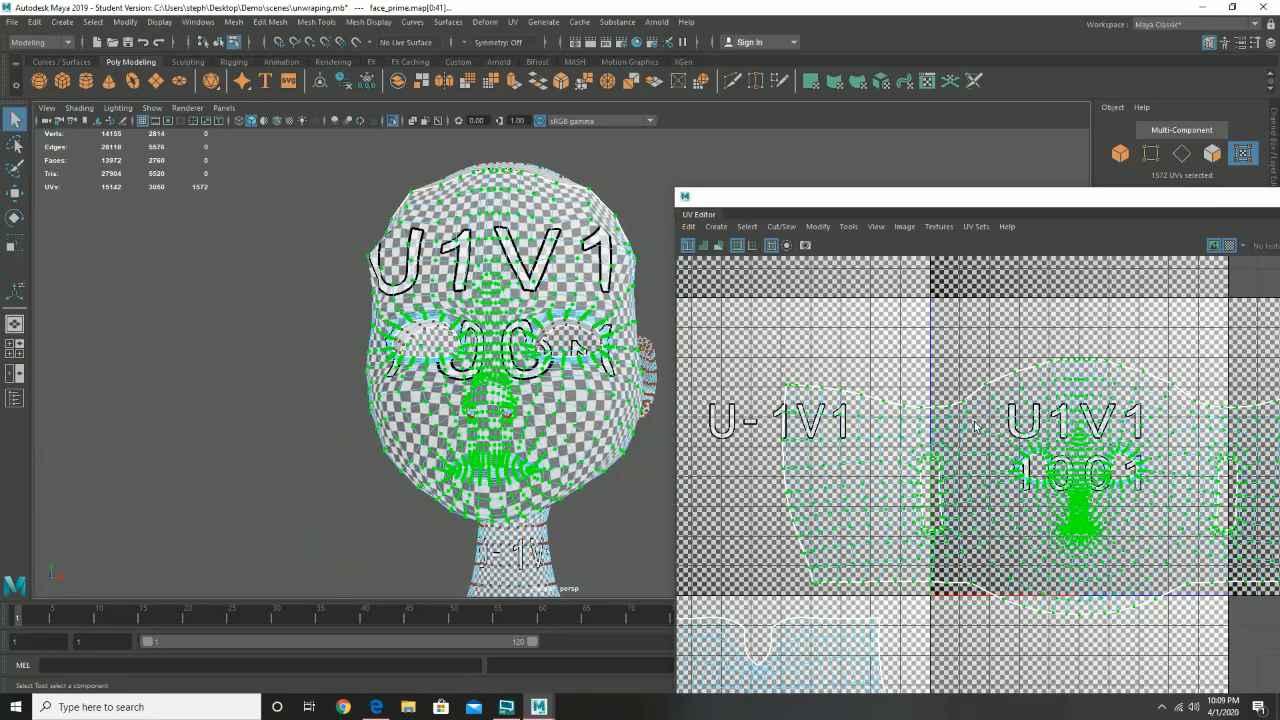
left_click(1229, 245)
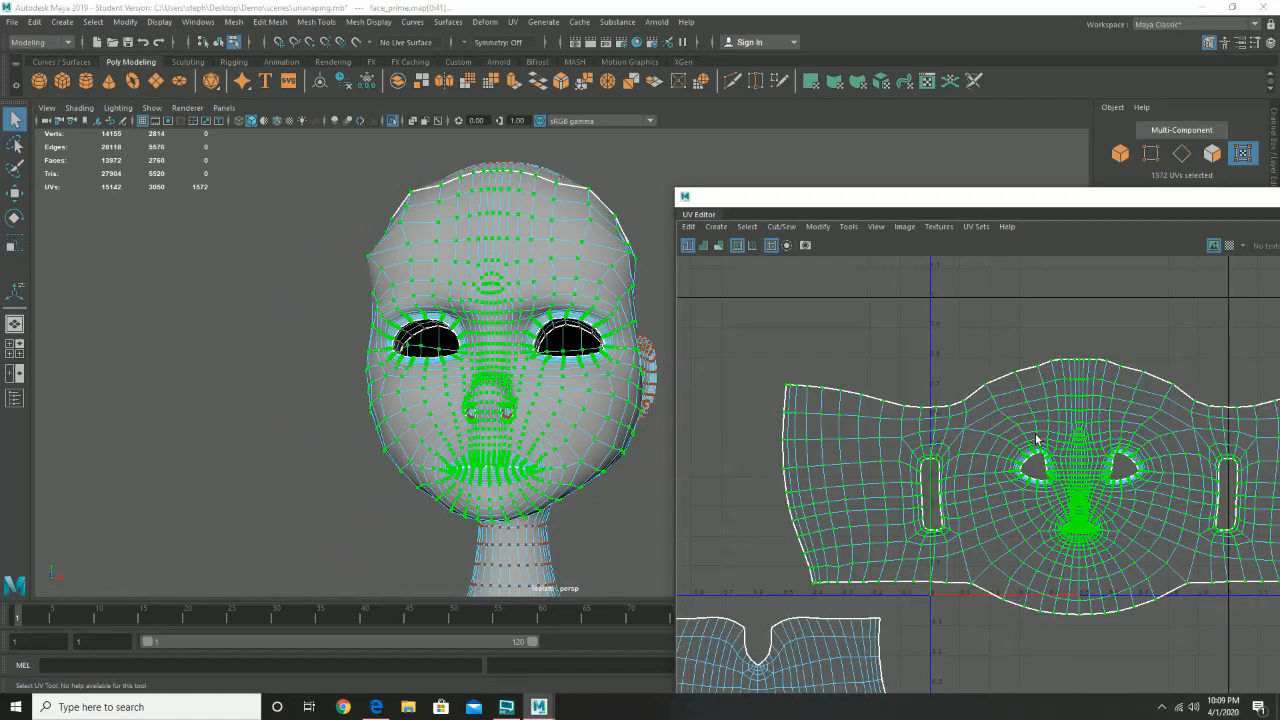
left_click_drag(576, 464, 498, 452, "alt")
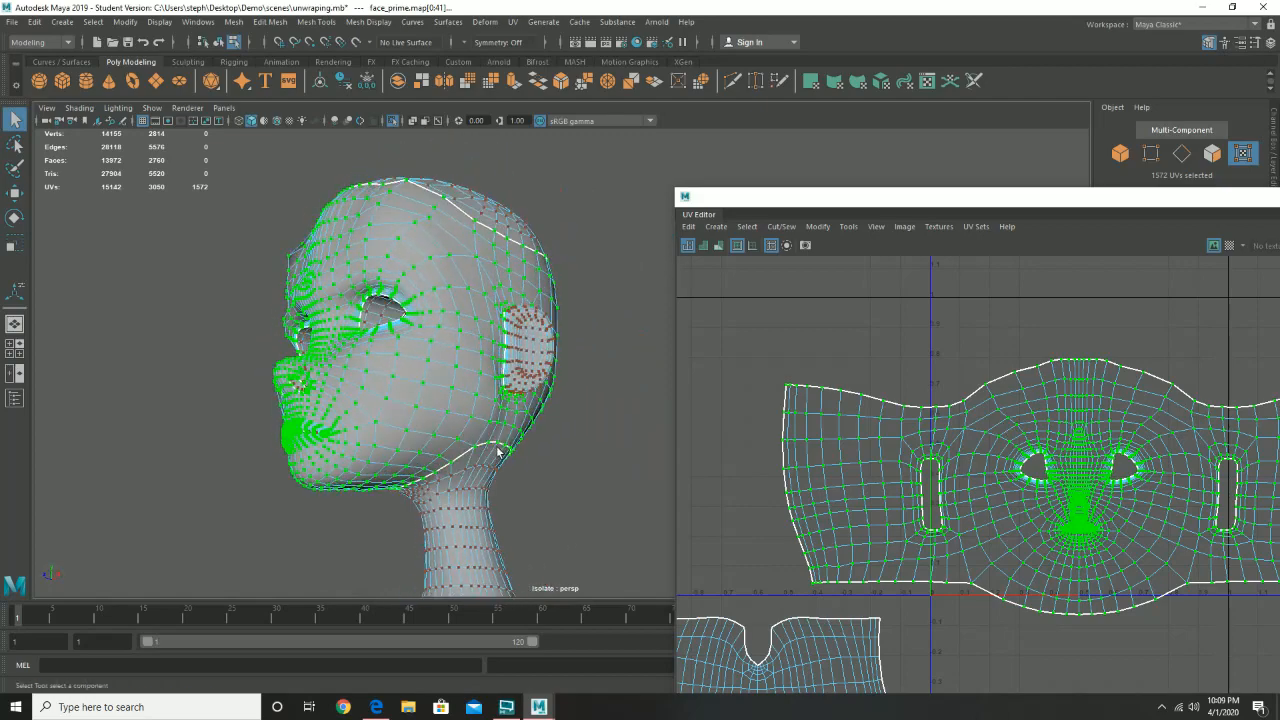
- Deselect the UVs and examine the unfolded face shell and how it sits among the other shells in the layout
left_click(1132, 329)
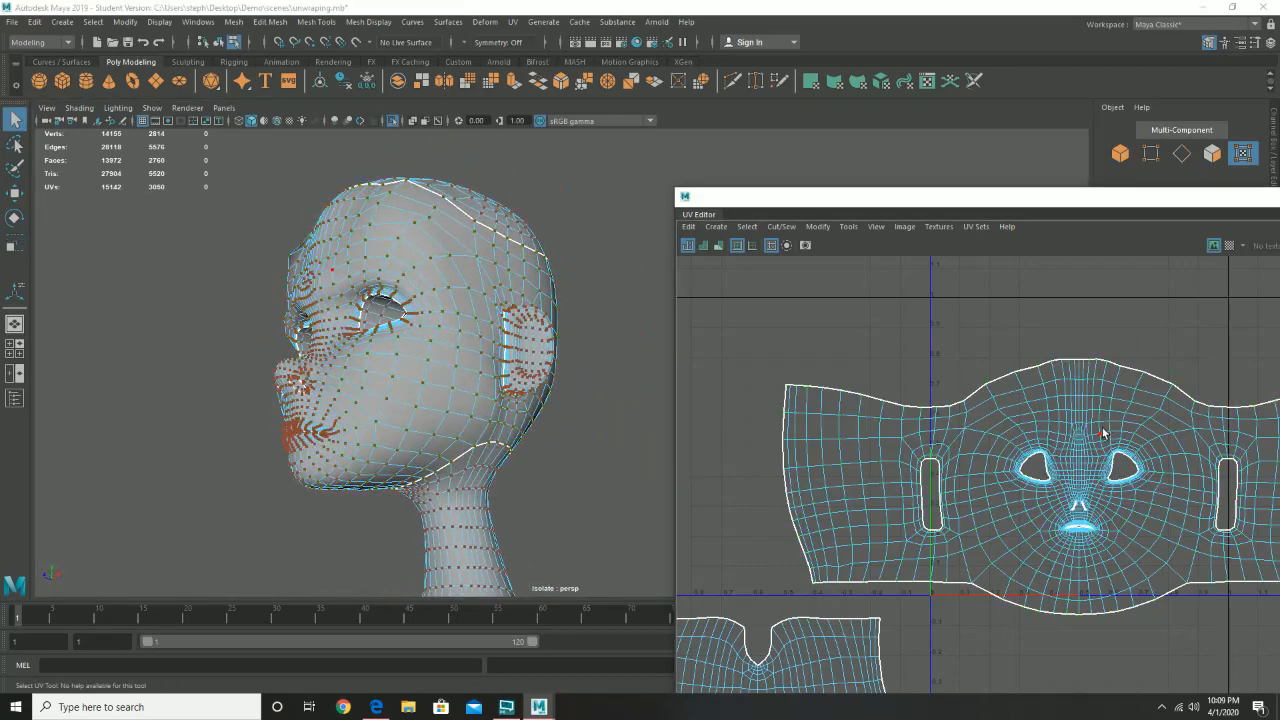
scroll(1142, 450, "down", 2)
right_click_drag(1082, 525, 808, 588, "alt")
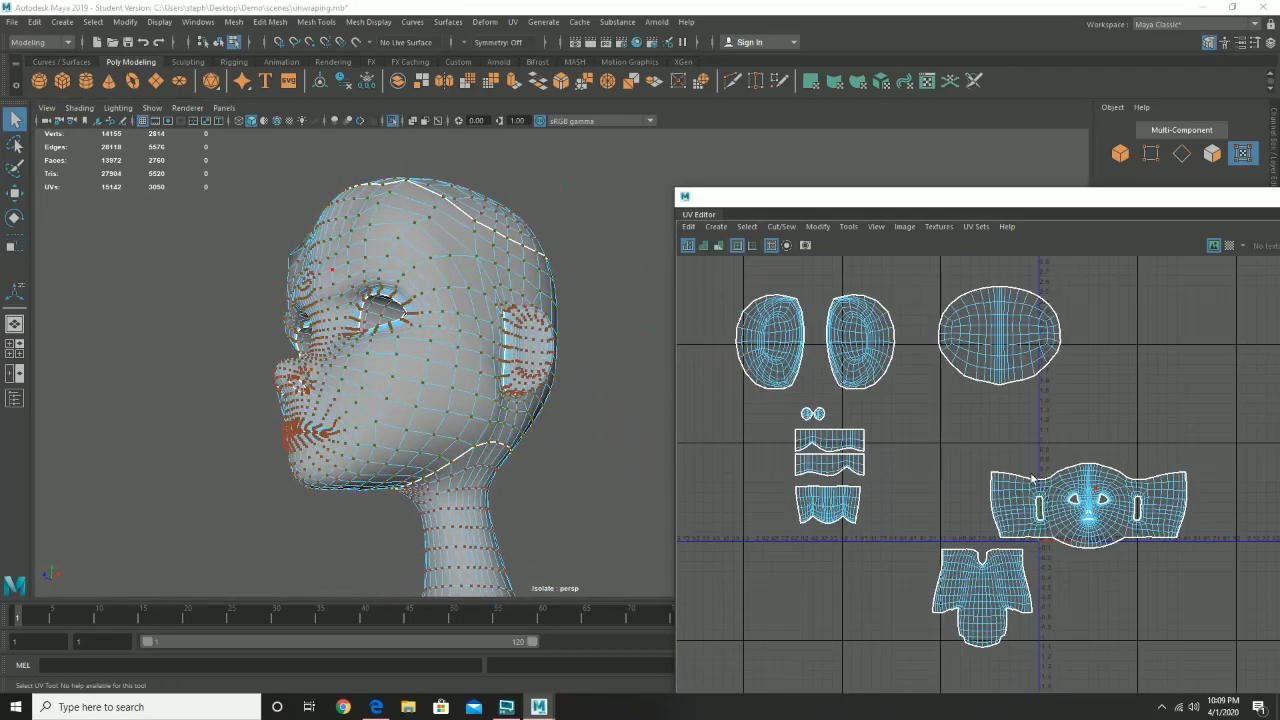
middle_click_drag(920, 488, 795, 471, "alt")
middle_click_drag(950, 433, 925, 500, "alt")
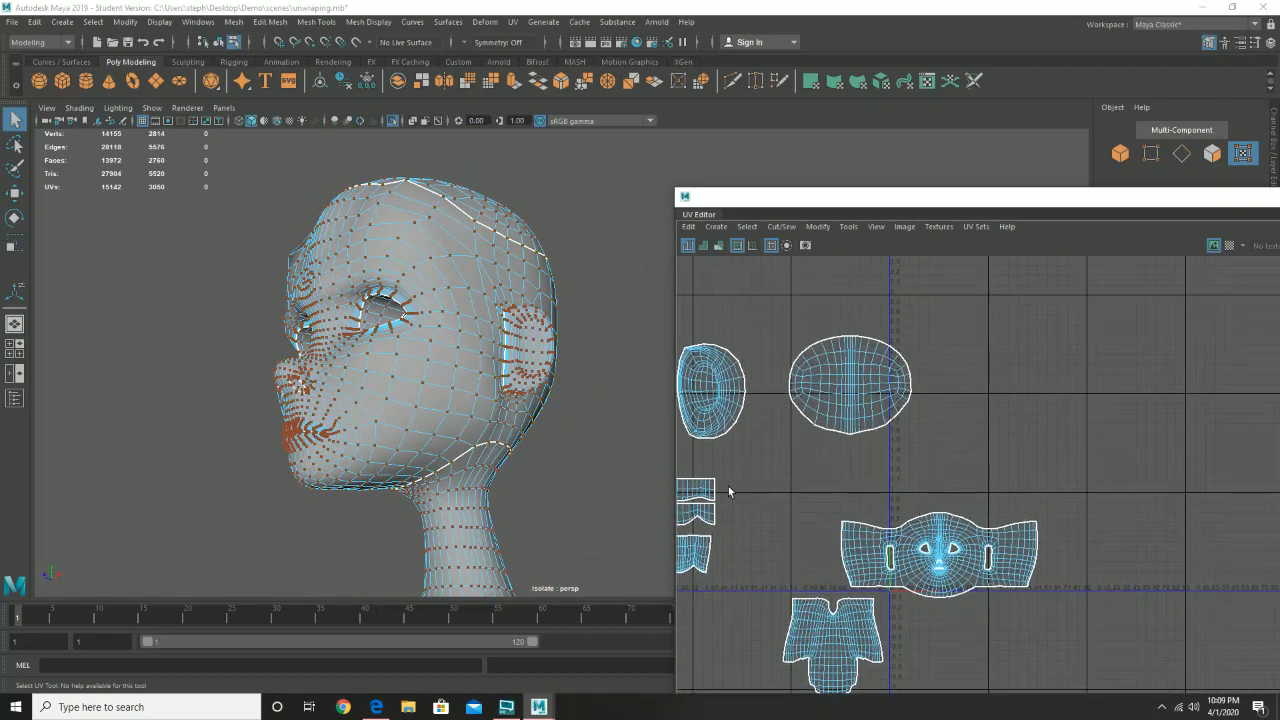
right_click_drag(731, 490, 1156, 573, "alt")
middle_click_drag(991, 483, 1114, 461, "alt")
scroll(1114, 466, "up", 5)
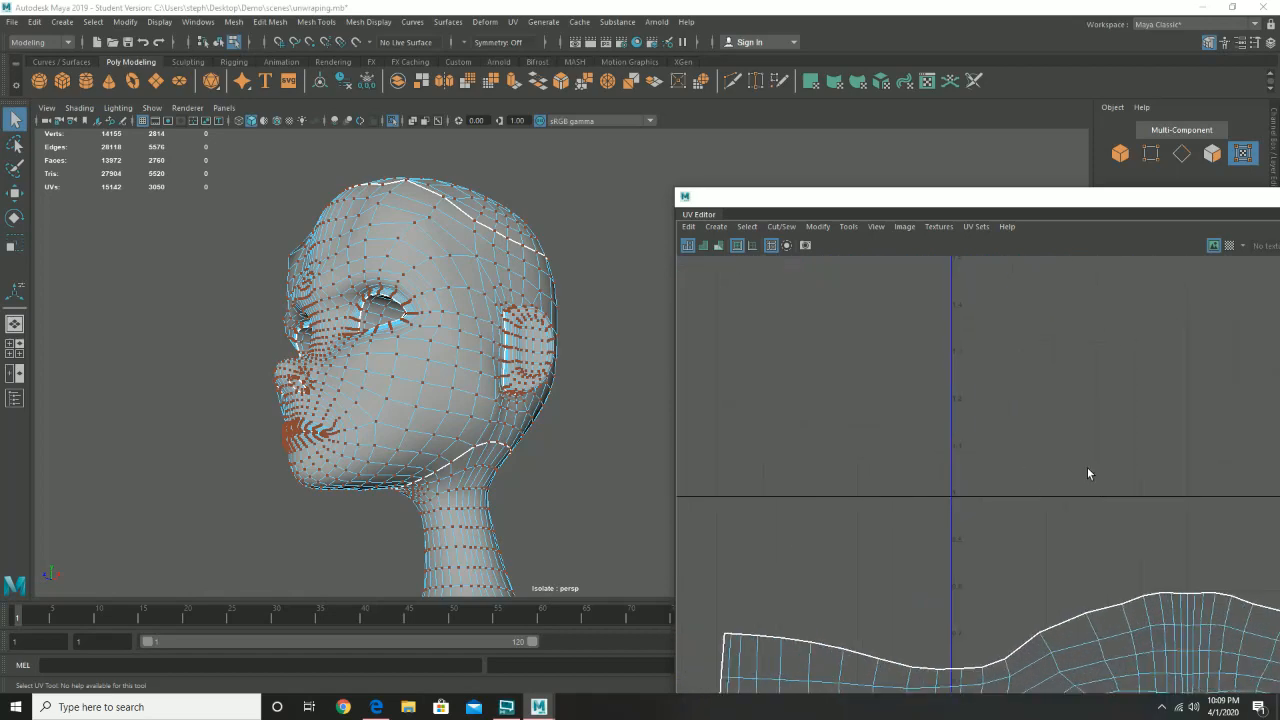
middle_click_drag(1140, 605, 1086, 422, "alt")
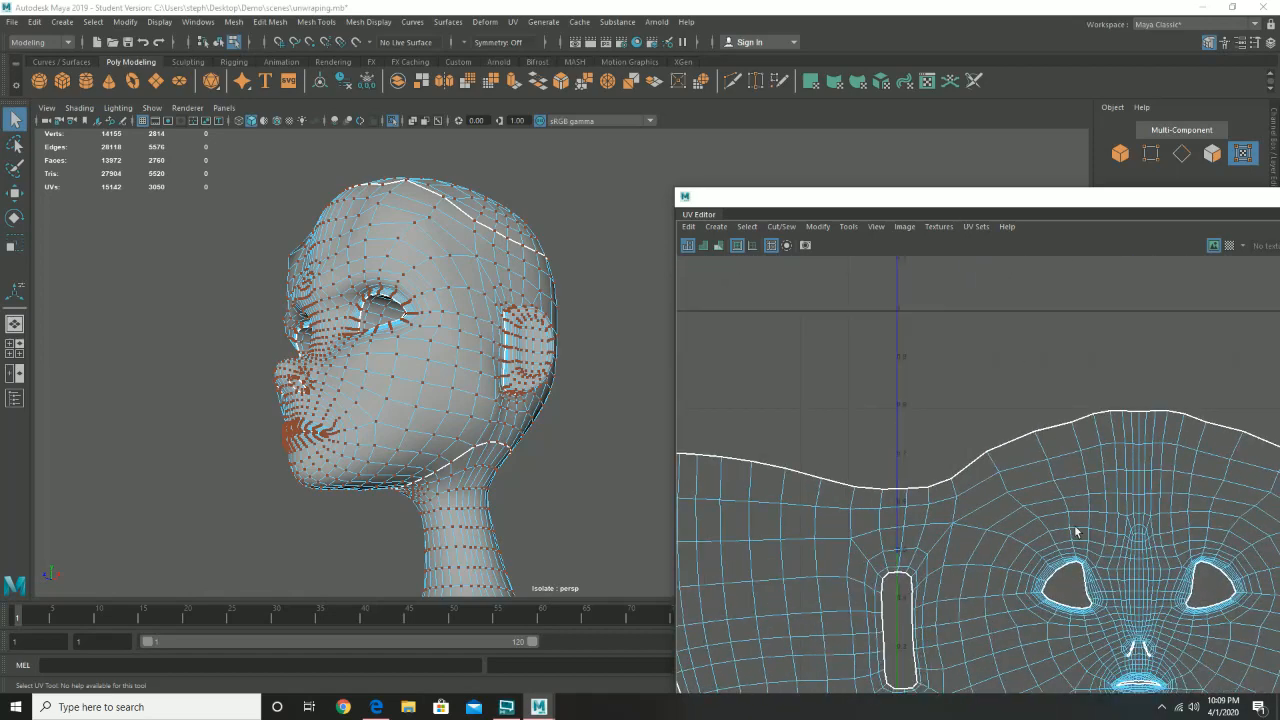
middle_click_drag(1044, 612, 1048, 424, "alt")
right_click_drag(1119, 477, 560, 555, "alt")
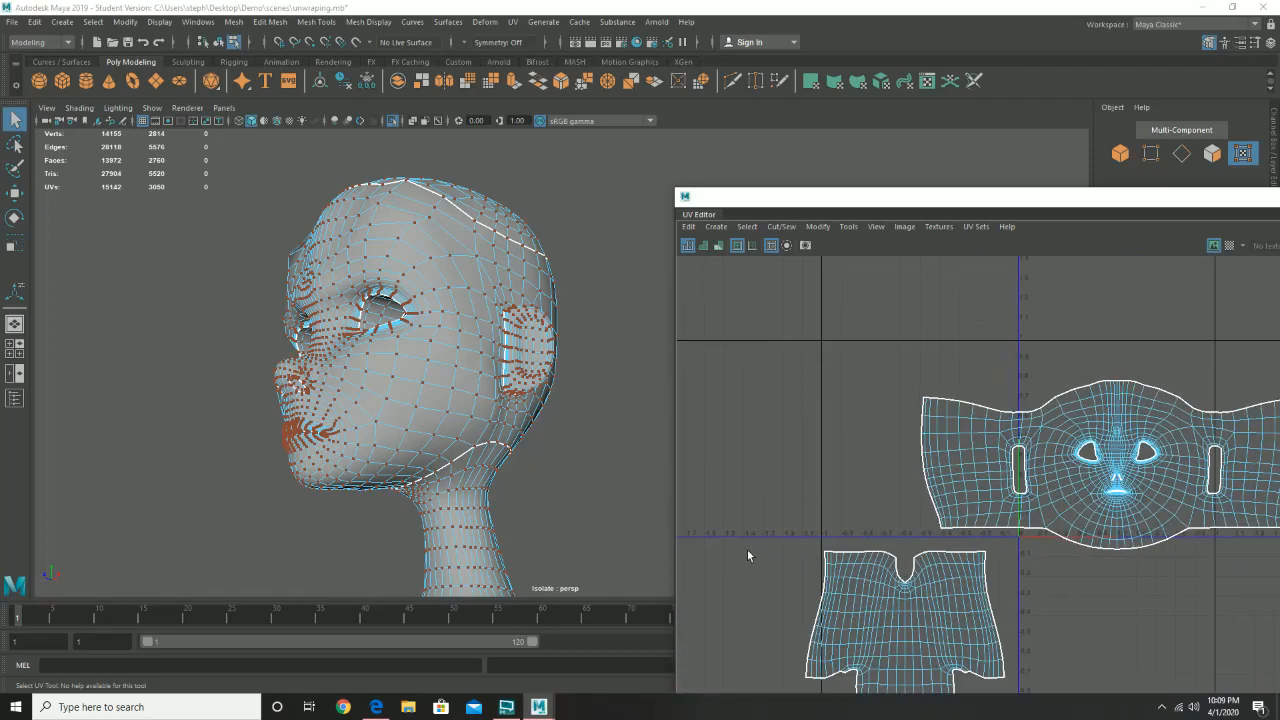
scroll(1116, 560, "down", 3)
middle_click_drag(1000, 518, 848, 513, "alt")
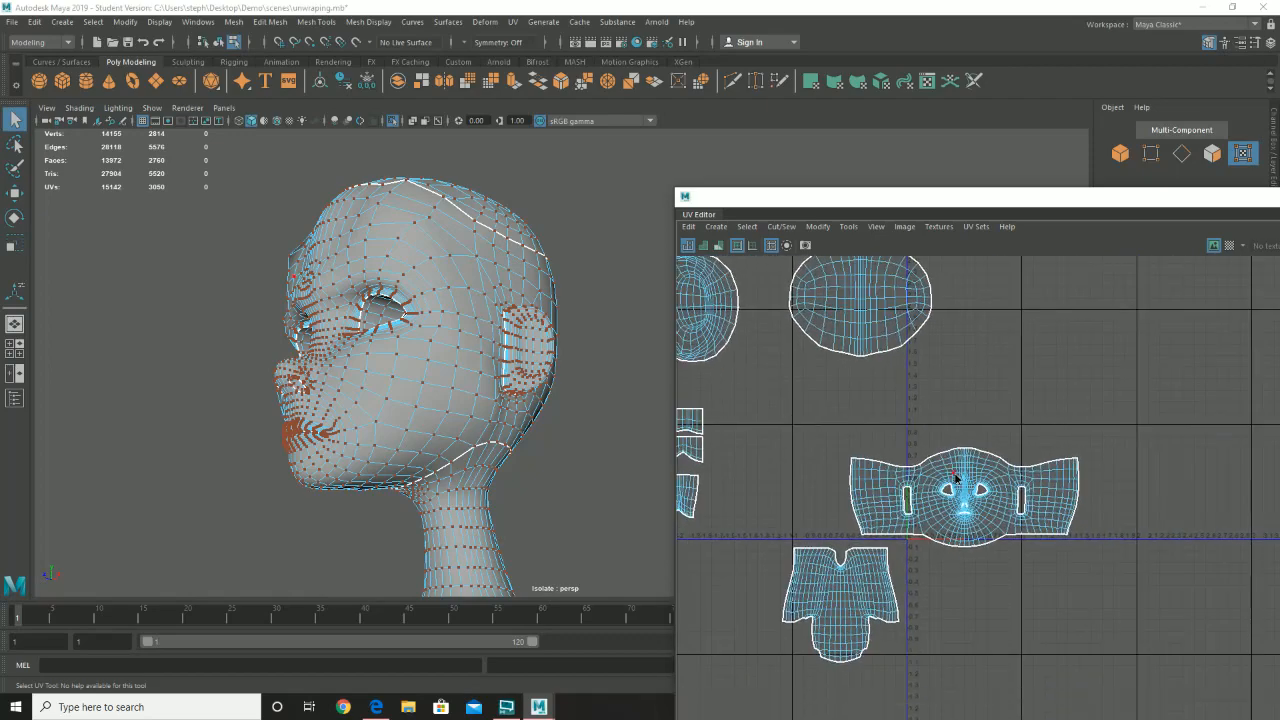
right_click_drag(955, 474, 1008, 476)
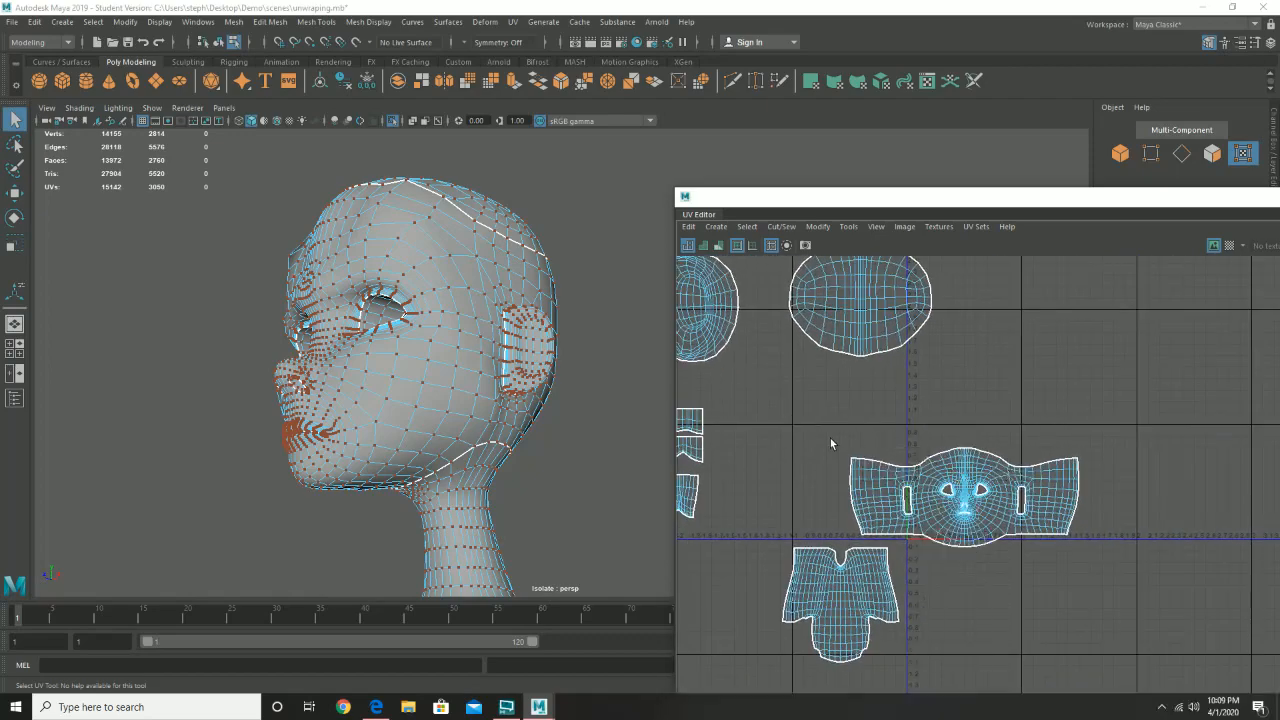
- Select the face shell's UVs, check the checker map's scale on the head from the side, and turn the map off
left_click_drag(824, 436, 1161, 555)
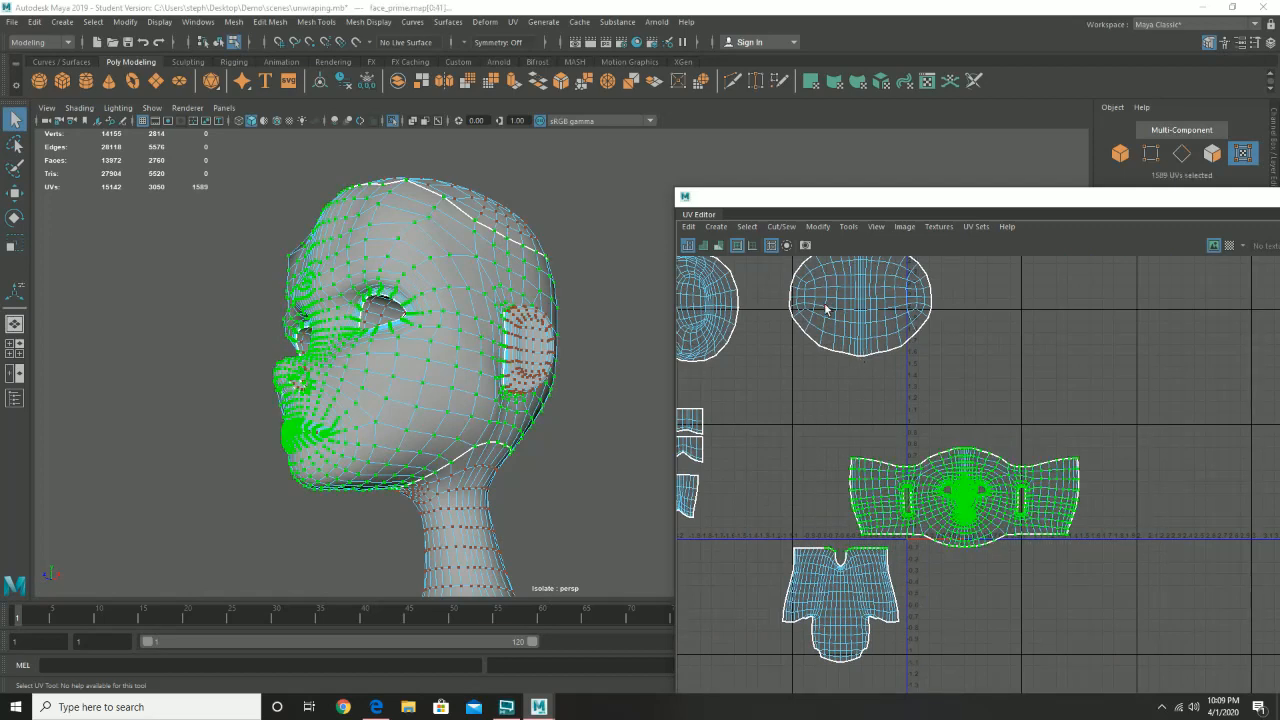
left_click(1229, 245)
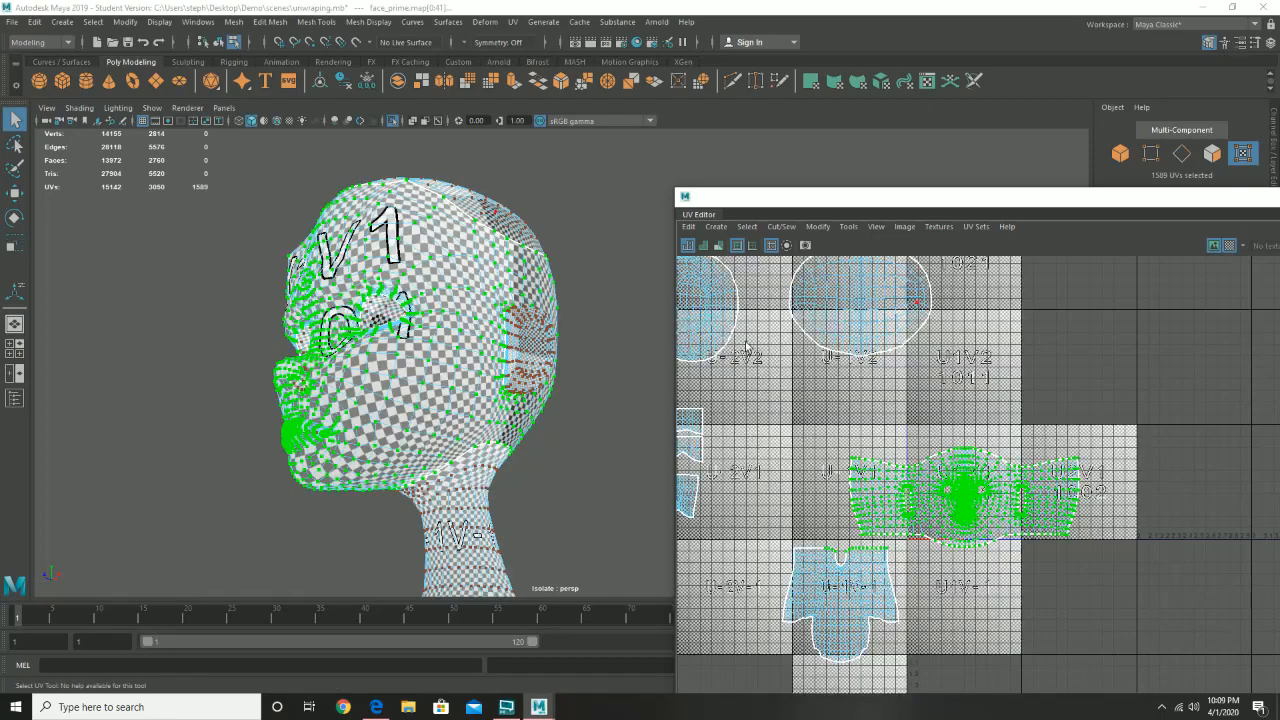
mouse_move(516, 302)
left_mouse_down("alt")
mouse_move(580, 330)
mouse_move(504, 364)
mouse_move(517, 305)
left_mouse_up("alt")
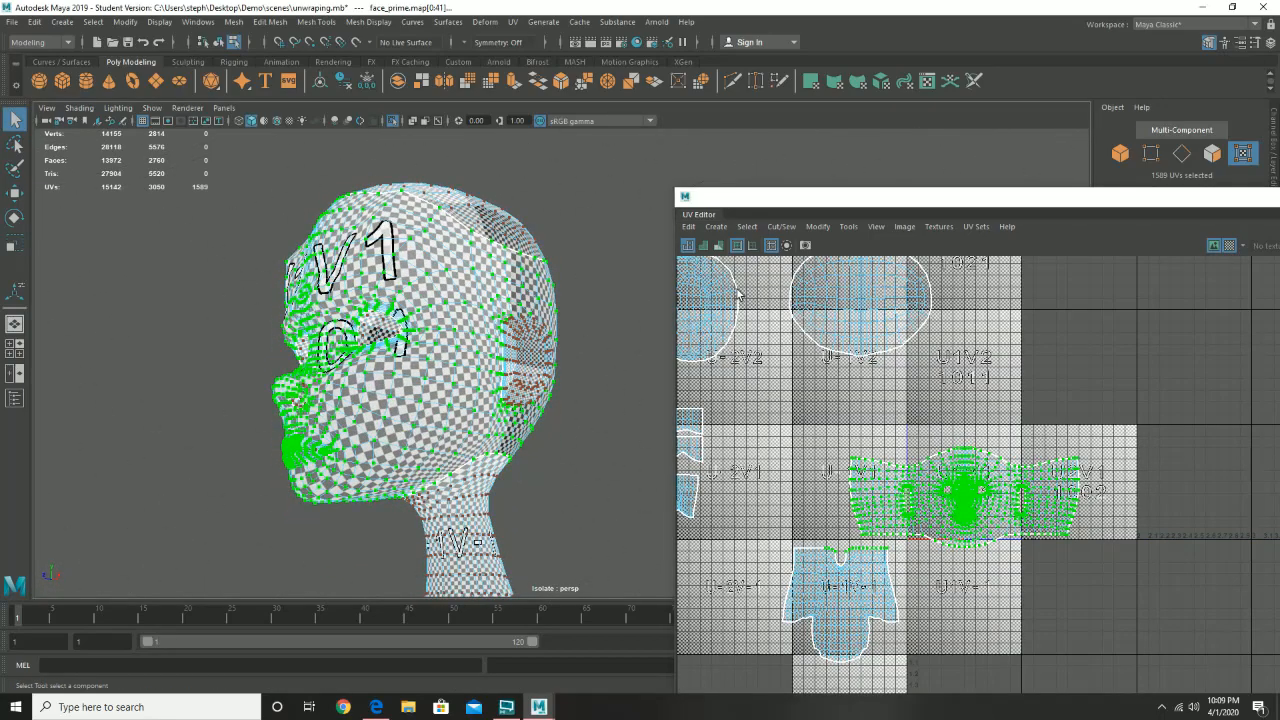
left_click(1229, 245)
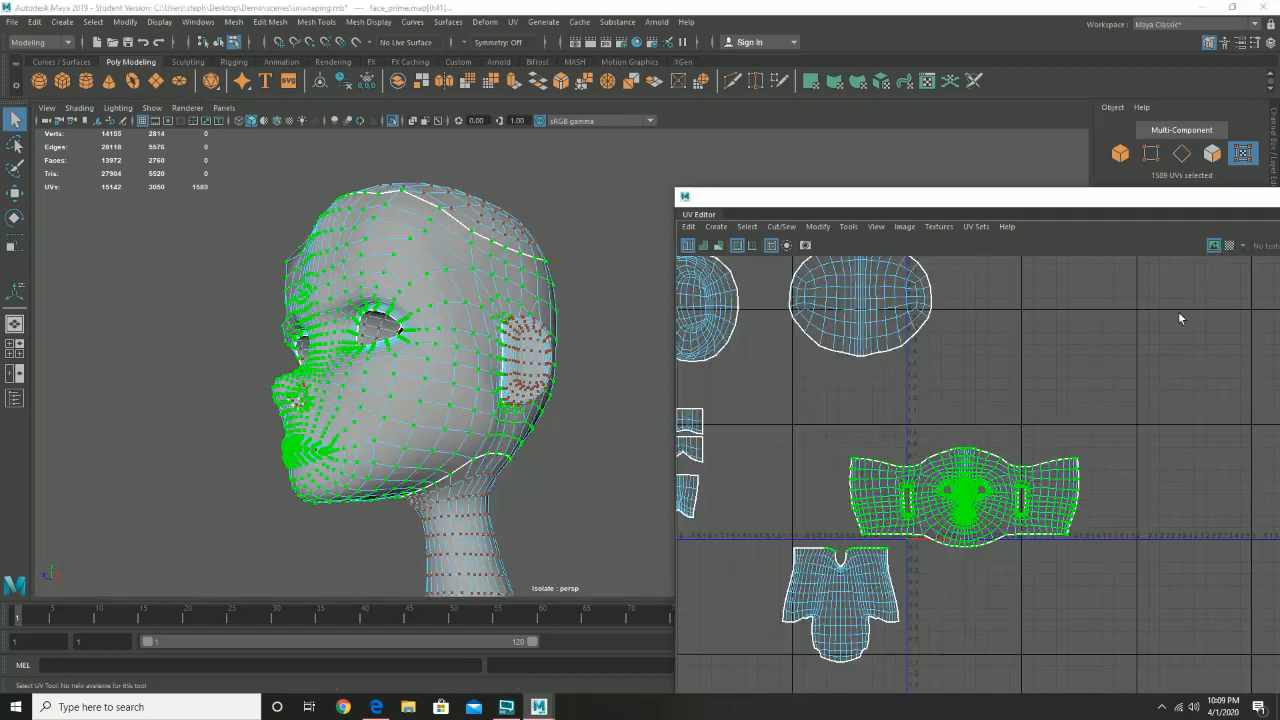
key("e")
key("r")
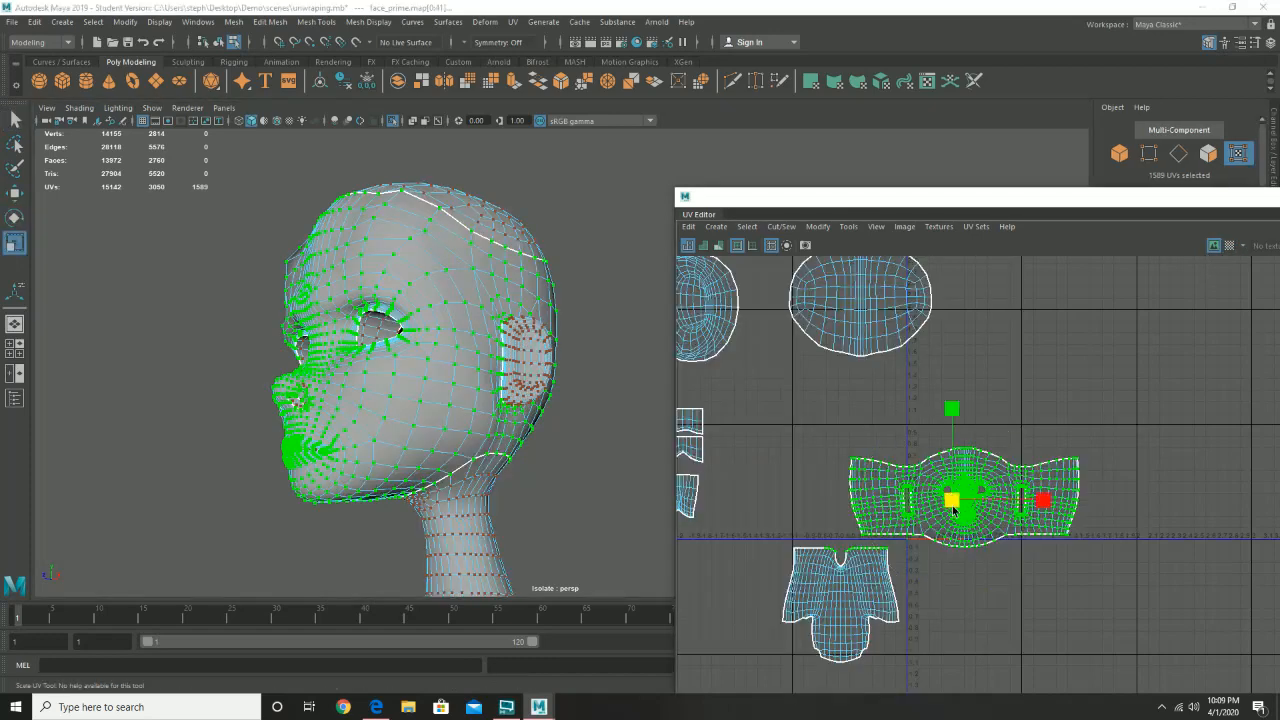
left_click_drag(952, 508, 932, 511)
key("ctrl+z")
- Reselect only the face shell and scale it to fill the width of the 0–1 UV tile
left_click_drag(835, 430, 947, 515)
right_click_drag(947, 515, 1246, 552, "alt")
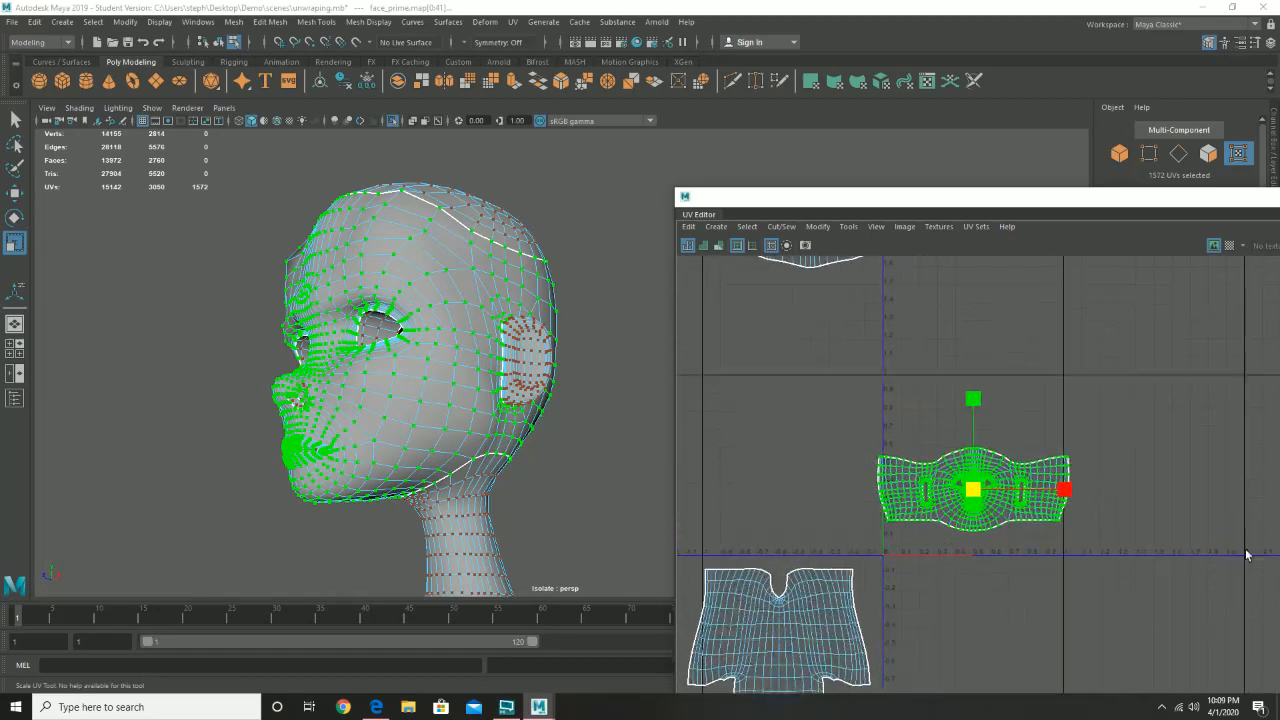
right_click_drag(1003, 536, 1276, 570, "alt")
right_click_drag(840, 560, 1105, 571, "alt")
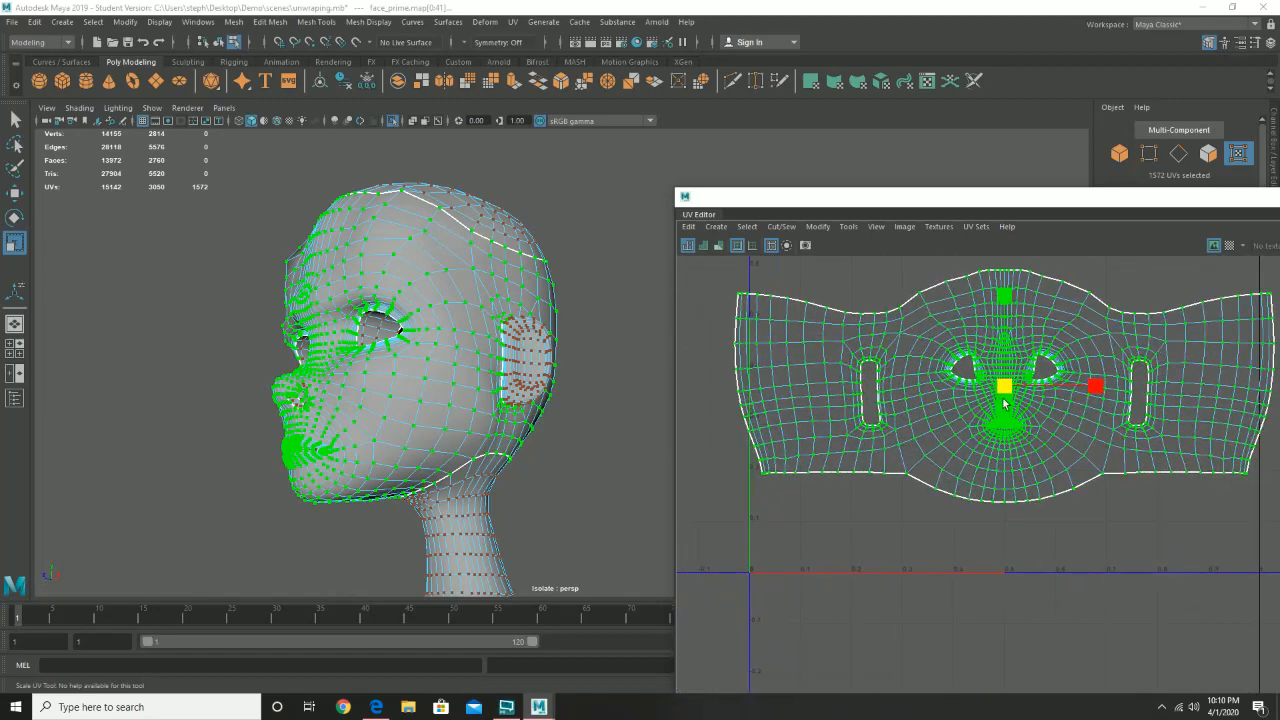
left_click_drag(1006, 395, 998, 398)
key("w")
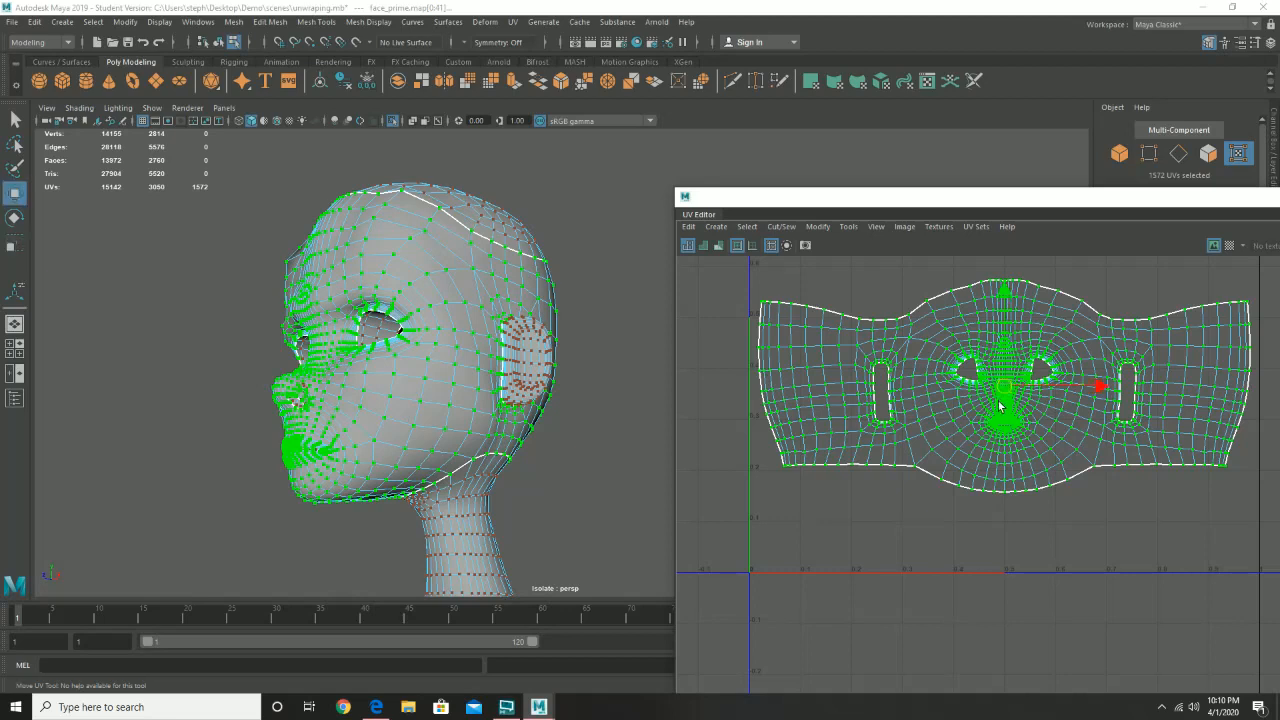
left_click_drag(1016, 318, 1008, 401)
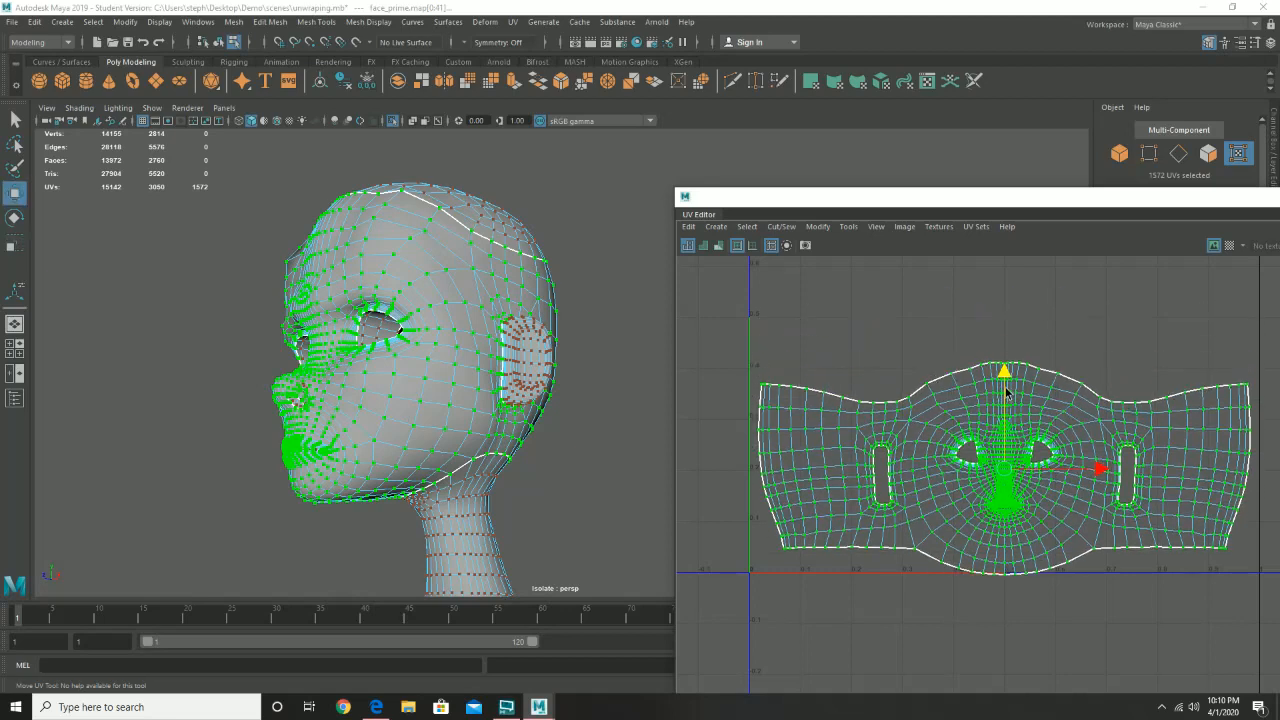
key("e")
key("r")
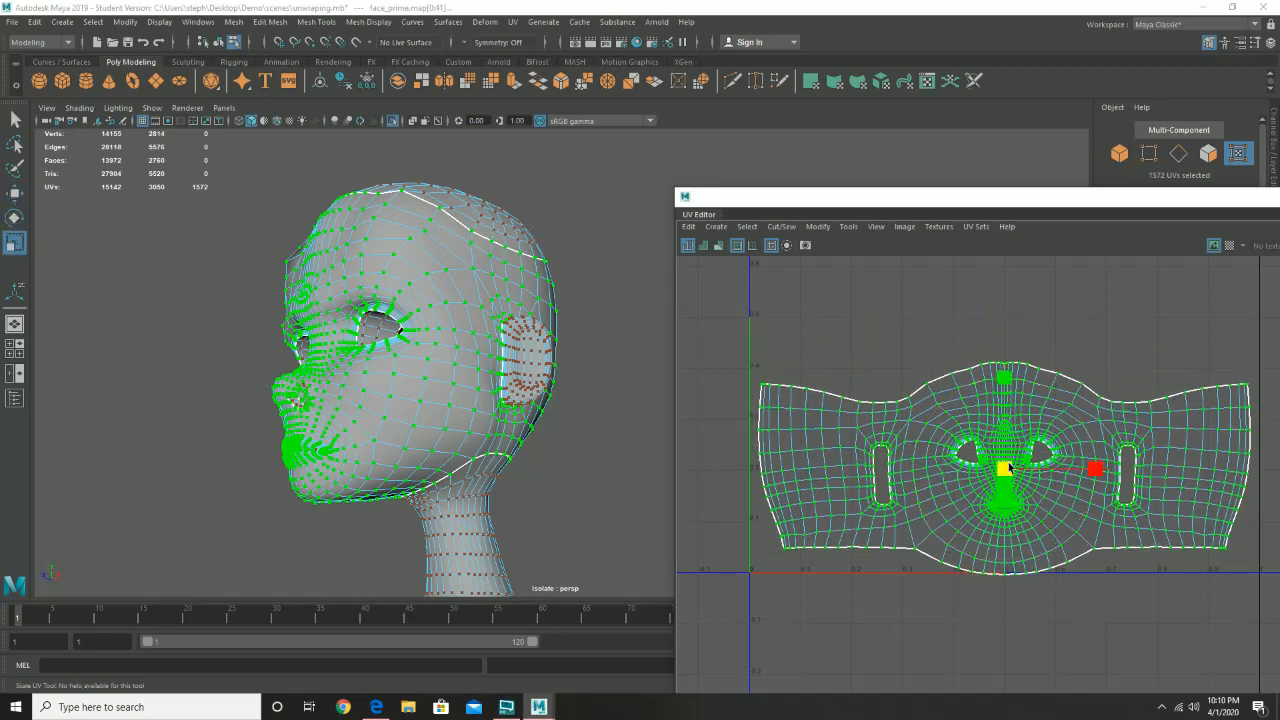
left_click_drag(1010, 467, 1012, 468)
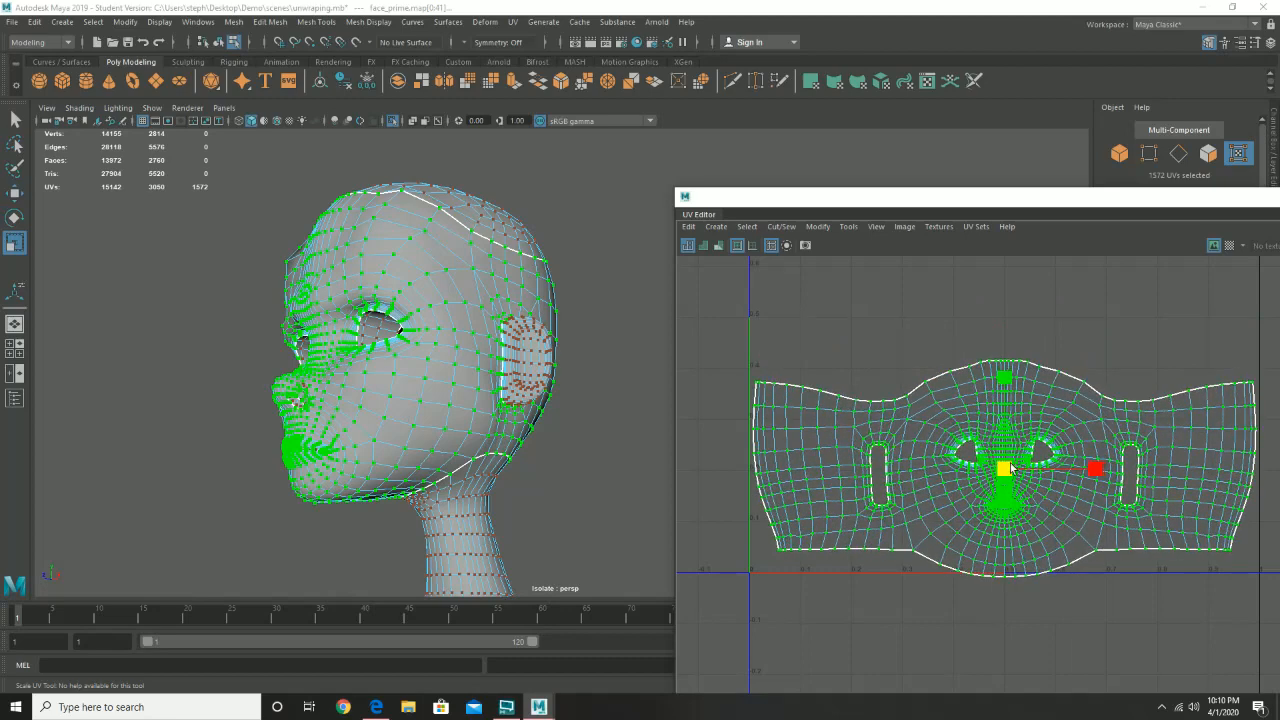
- Move the face shell up against the upper edge of the 0–1 UV tile
scroll(1085, 427, "down", 2)
key("w")
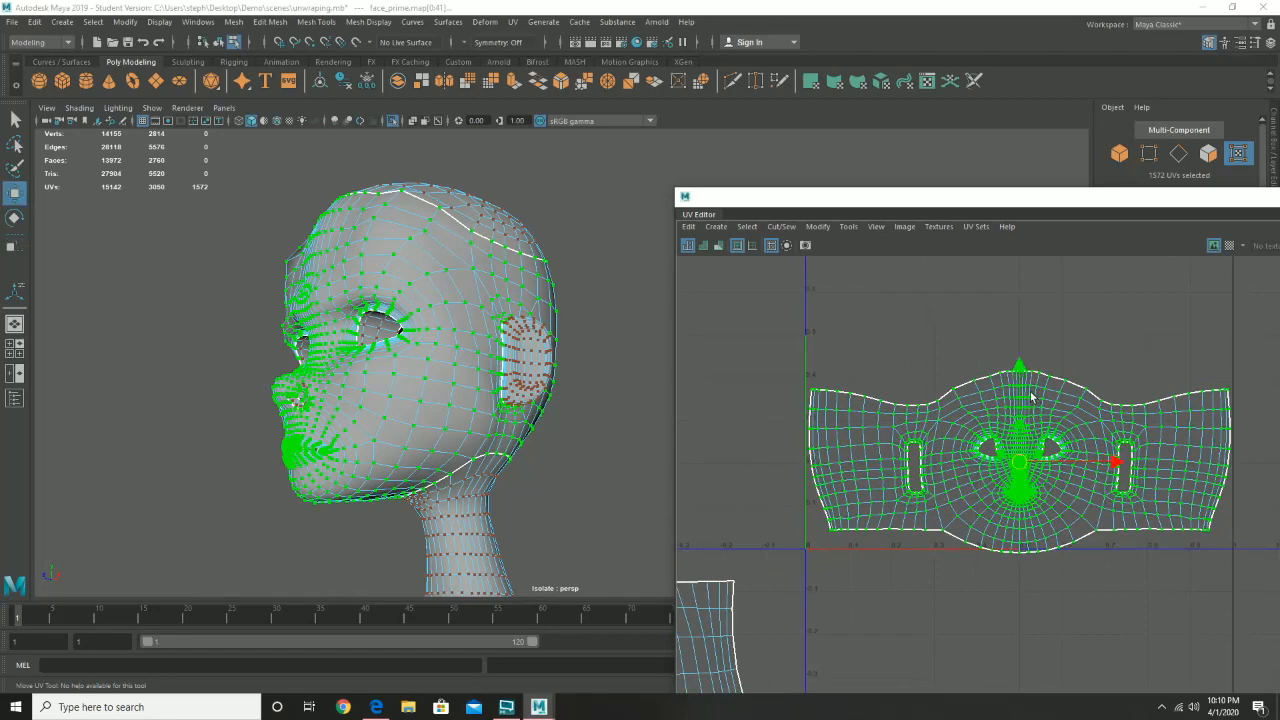
left_click_drag(1016, 379, 1018, 228)
middle_click_drag(1083, 483, 1049, 717, "alt")
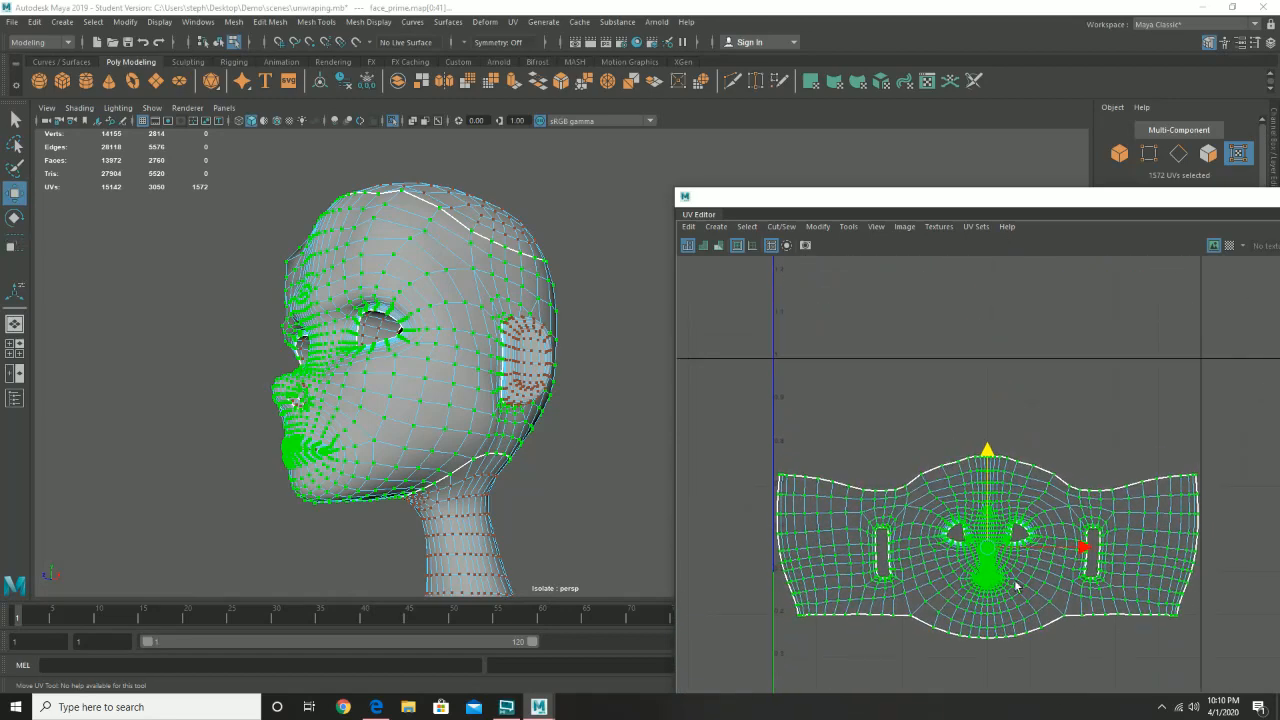
left_click_drag(986, 468, 980, 380)
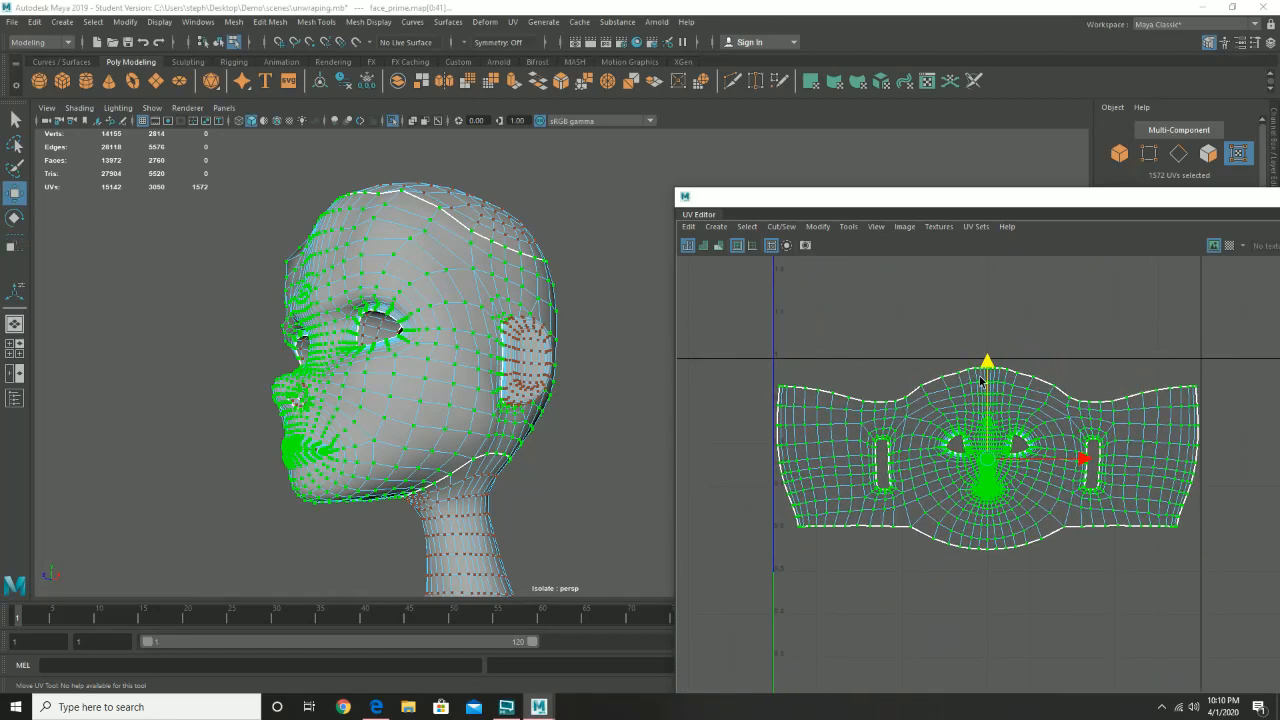
right_click_drag(1042, 456, 803, 528, "alt")
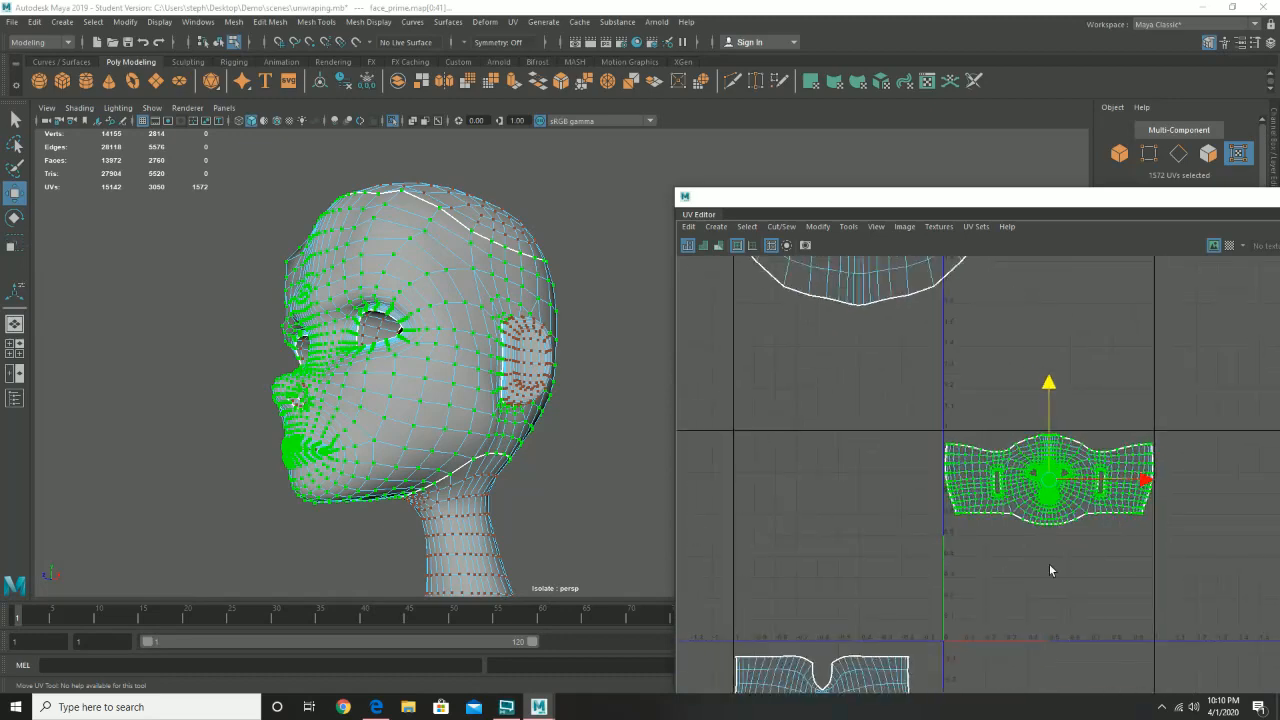
- Select the top-of-head shell, move it into the 0–1 tile below the face shell, and scale it down
right_click_drag(1055, 523, 704, 508, "alt")
middle_click_drag(913, 320, 831, 348, "alt")
left_click_drag(789, 268, 1071, 450)
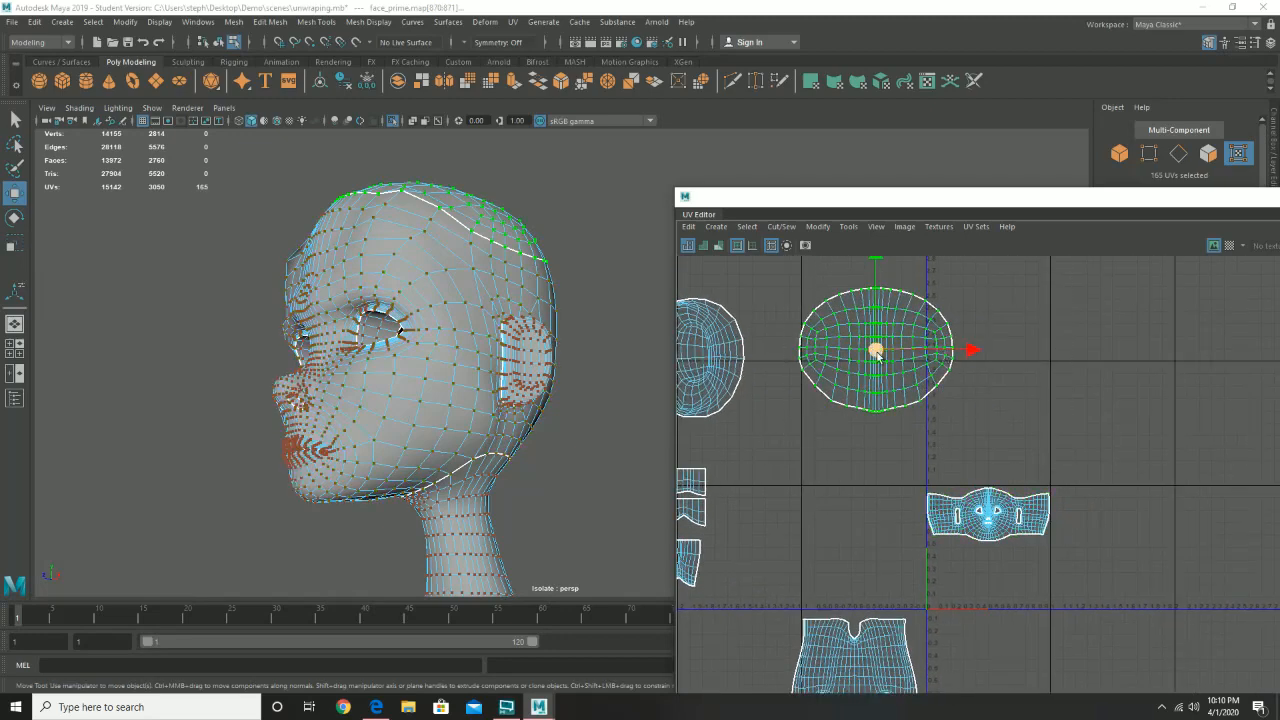
left_click_drag(876, 352, 975, 597)
key("e")
key("r")
- Turn on the checker map and scale the top-of-head shell down further until its checks match those on the face
left_click_drag(534, 257, 378, 318, "alt")
right_click_drag(378, 318, 637, 460, "alt")
left_click_drag(453, 457, 572, 358, "alt")
scroll(517, 478, "up", 2)
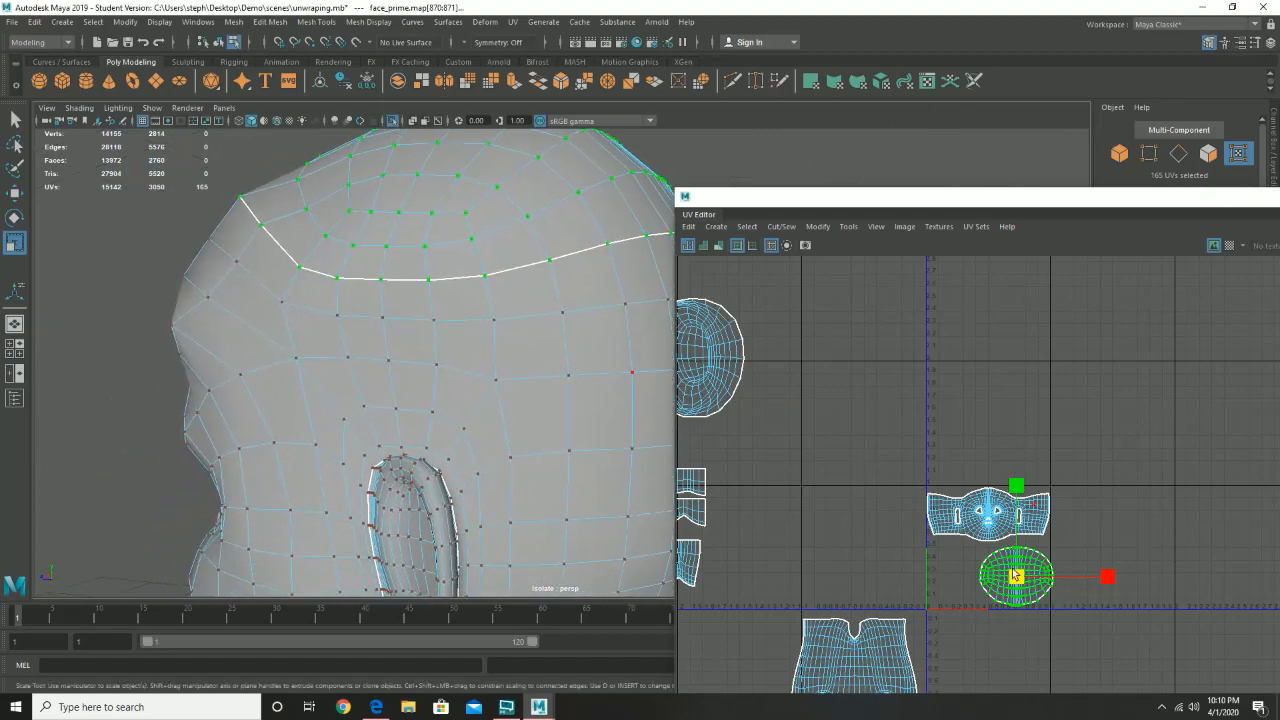
right_click_drag(984, 489, 1040, 578, "alt")
middle_click_drag(955, 431, 972, 273, "alt")
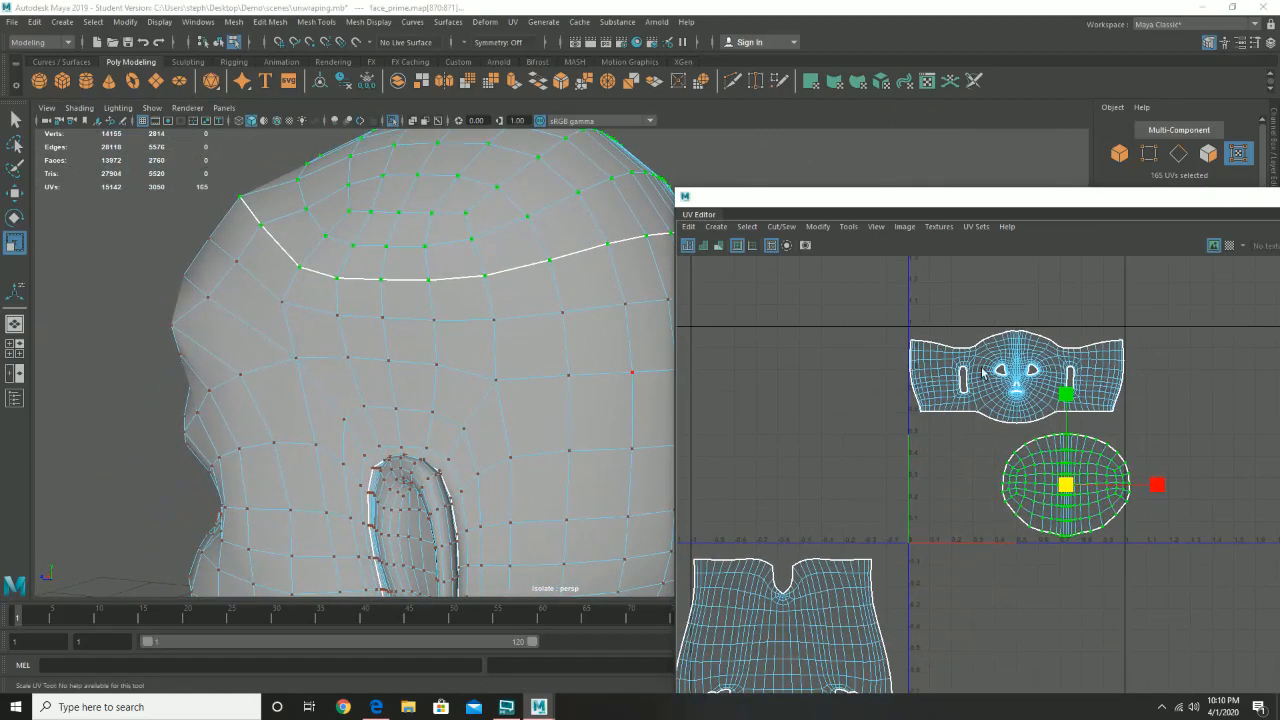
right_click_drag(983, 372, 1085, 518, "alt")
middle_click_drag(1019, 475, 1016, 470, "alt")
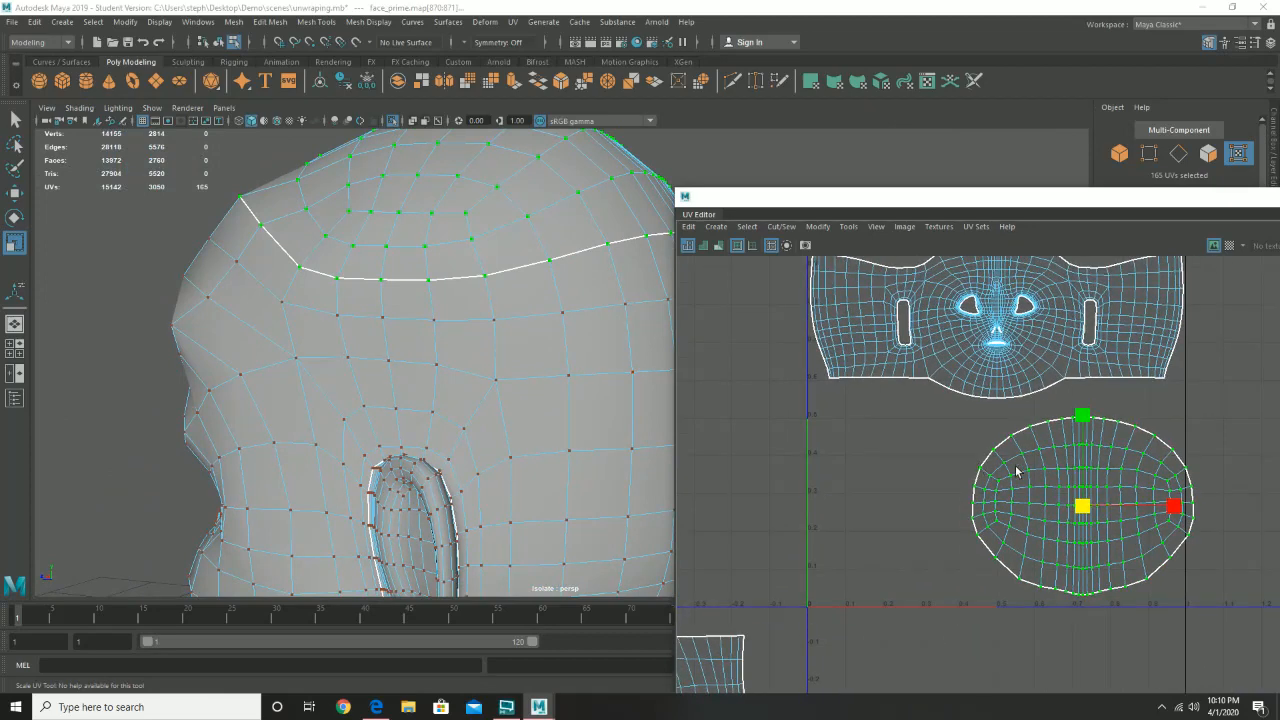
left_click(1229, 245)
left_click_drag(524, 312, 491, 332, "alt")
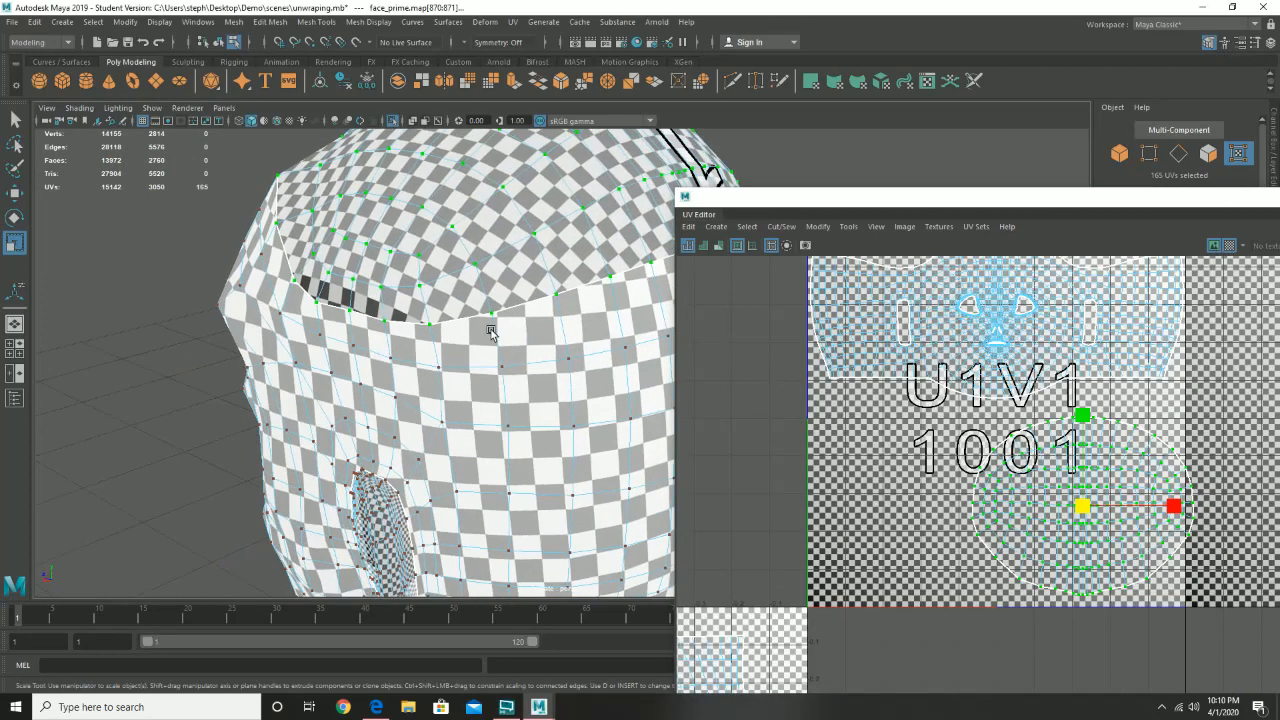
left_click_drag(1080, 508, 1051, 523)
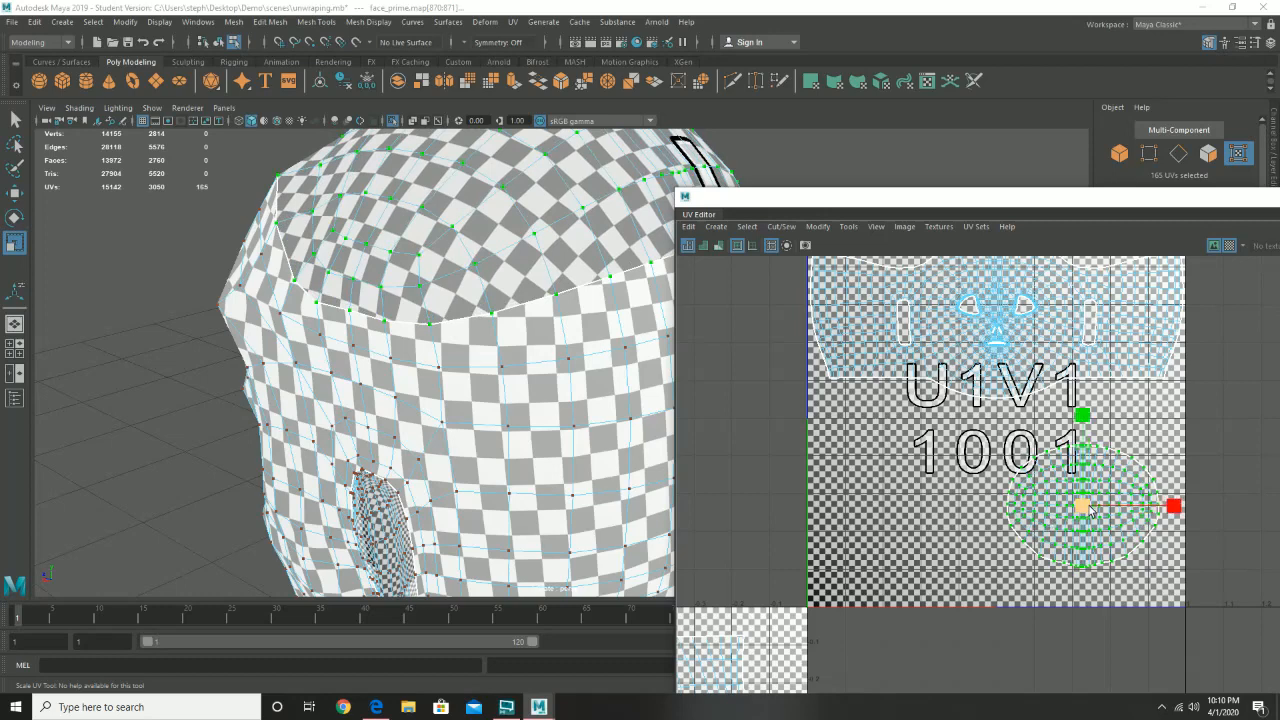
- Move the top-of-head shell against the tile's right edge, directly beneath the face shell, and check its checks along the seam
key("w")
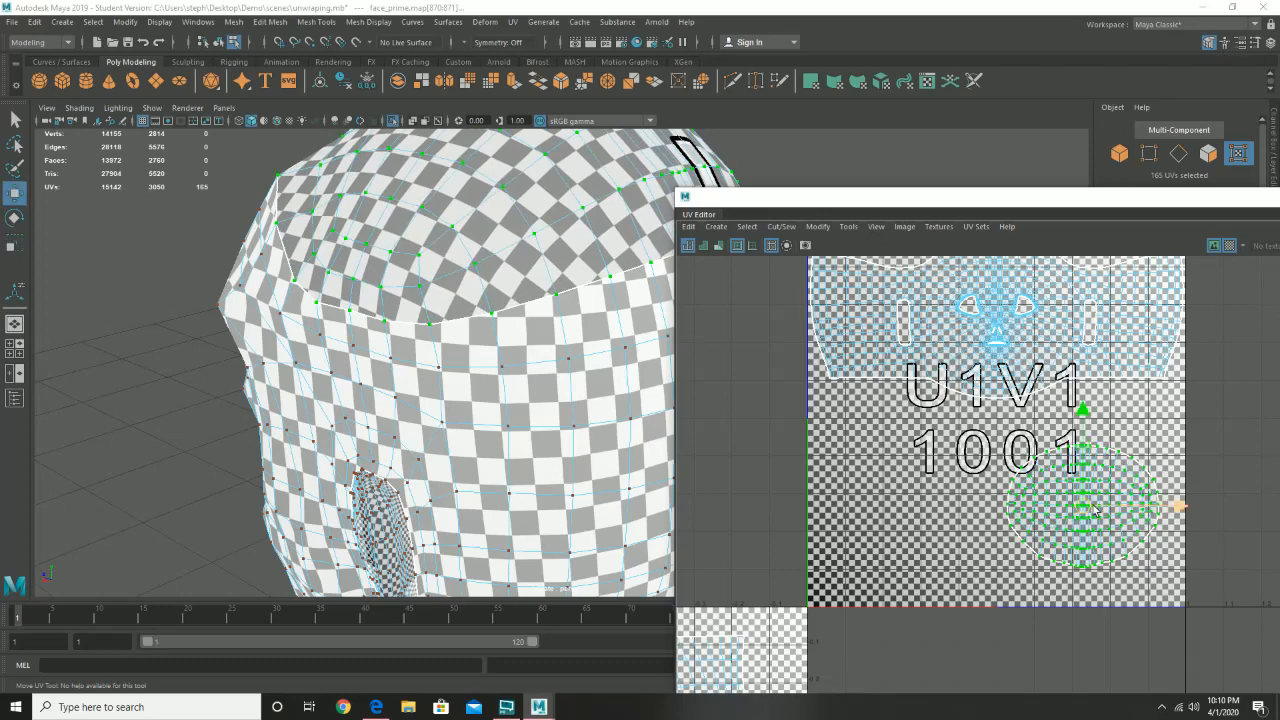
left_click_drag(1095, 510, 1082, 436)
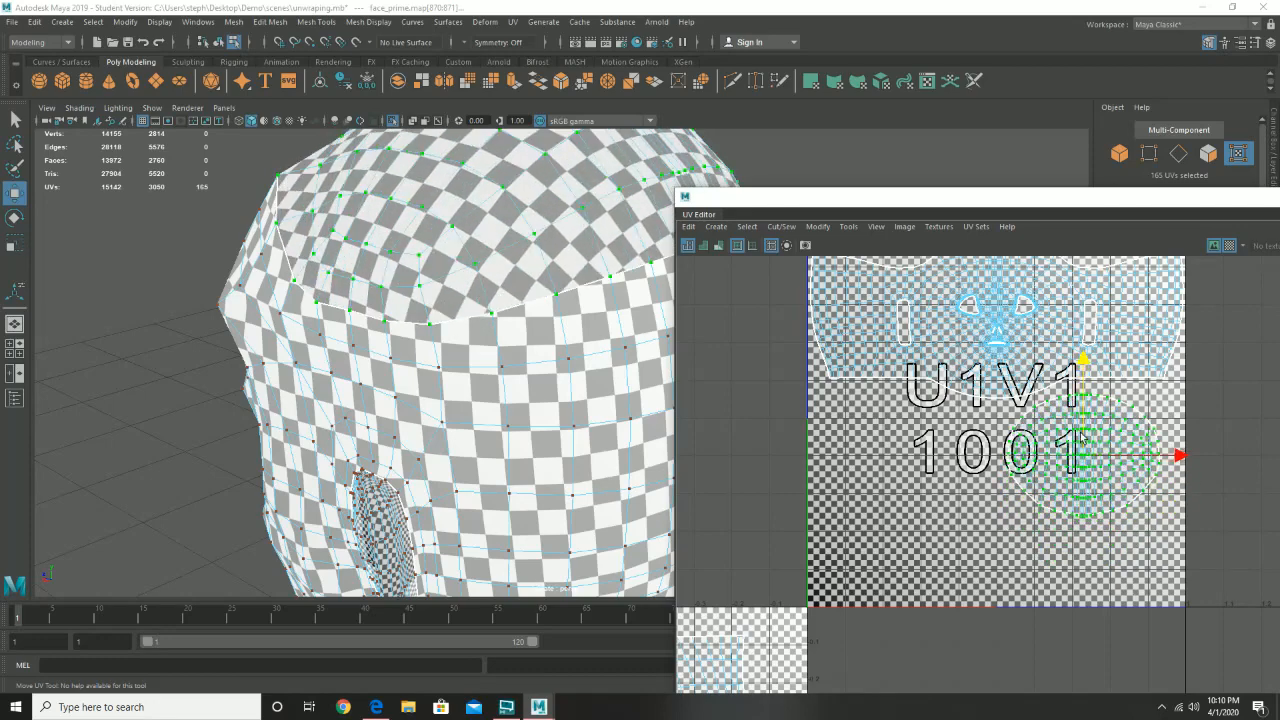
left_click_drag(1163, 456, 1187, 458)
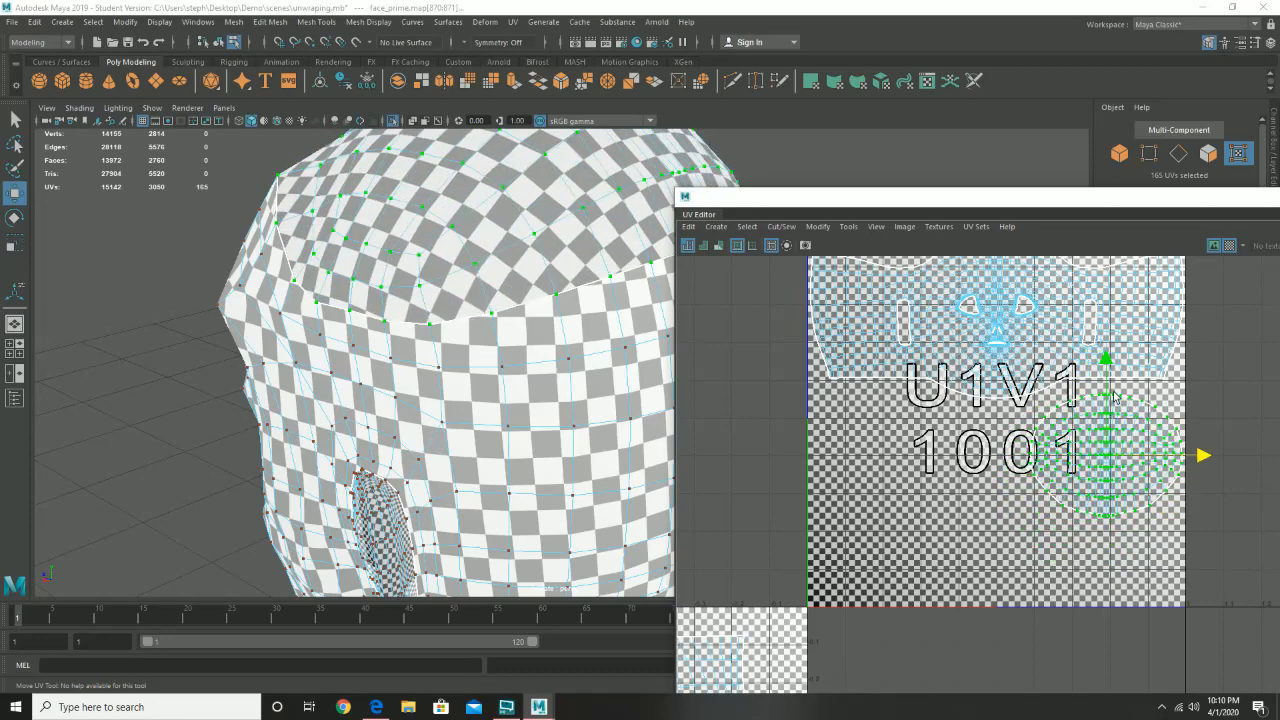
left_click_drag(1110, 385, 1110, 372)
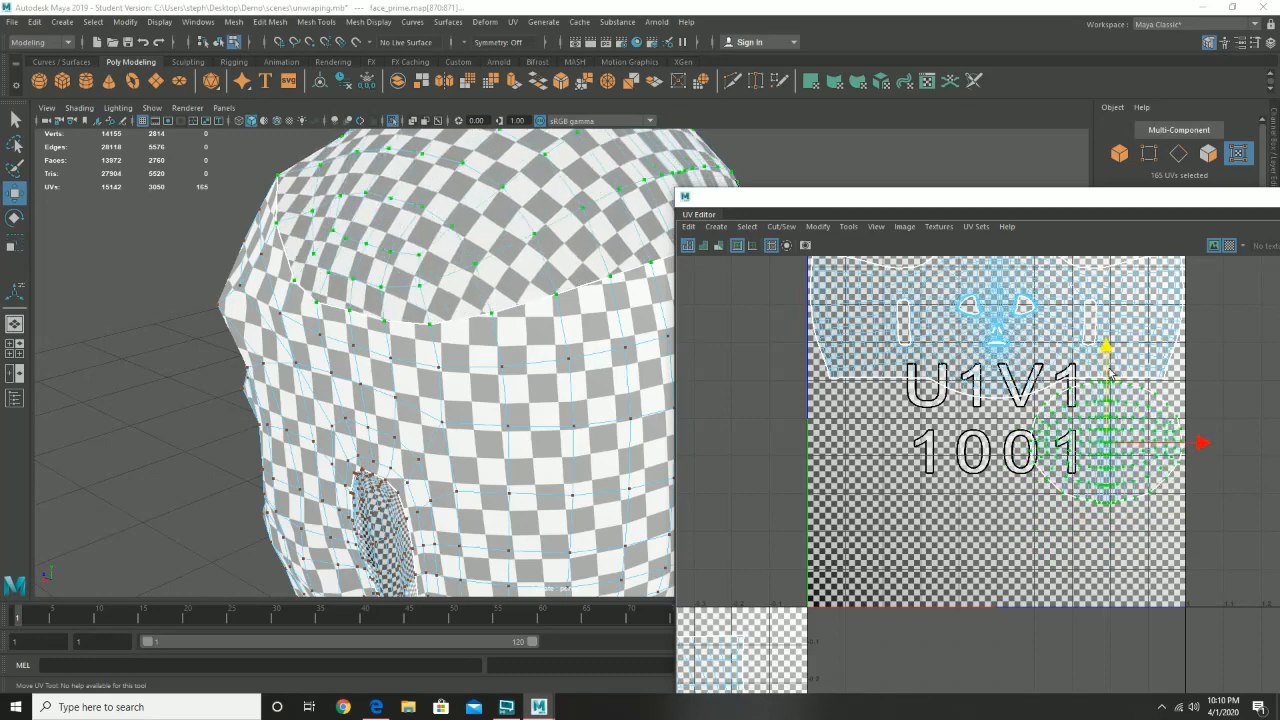
mouse_move(563, 418)
left_mouse_down("alt")
mouse_move(517, 423)
mouse_move(563, 429)
mouse_move(577, 408)
left_mouse_up("alt")
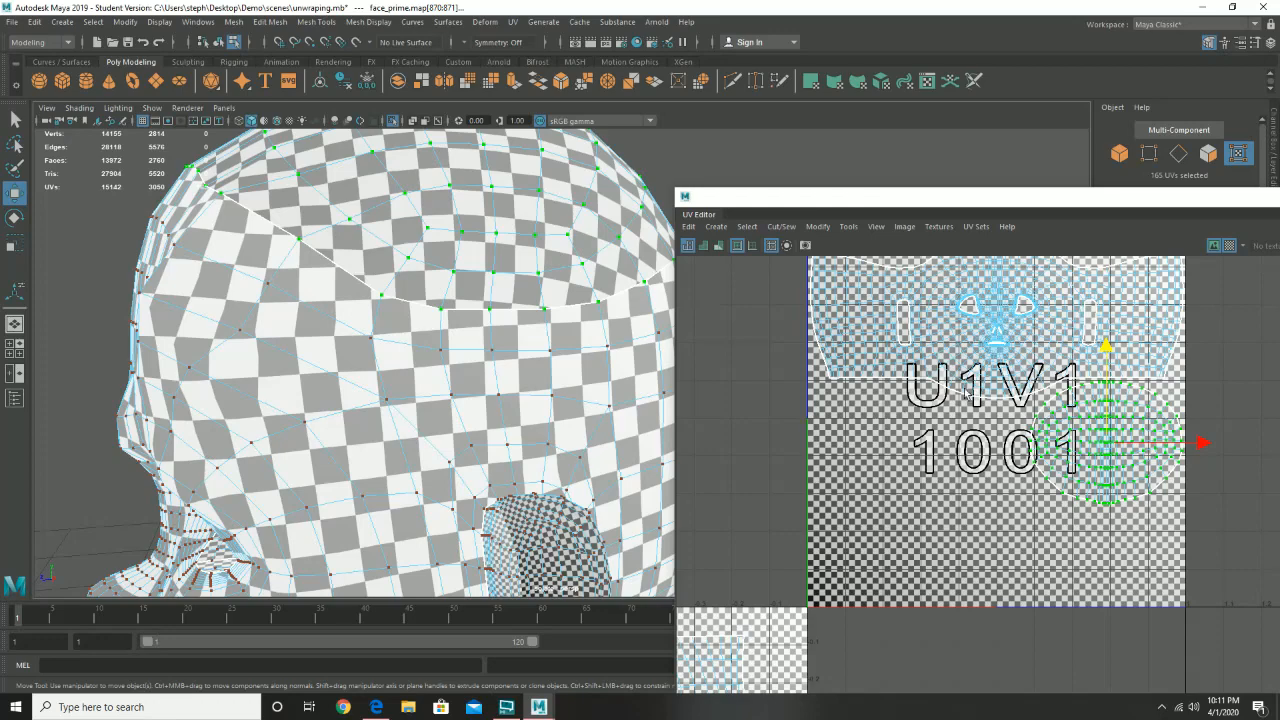
- Find the neck shell, display the checker map on the neck for comparison with the face, and select all of the shell's UVs
left_click(1230, 246)
scroll(968, 444, "down", 2)
right_click_drag(968, 444, 749, 563, "alt")
middle_click_drag(846, 490, 808, 294, "alt")
right_click_drag(594, 396, 223, 501, "alt")
left_click_drag(222, 501, 405, 418, "alt")
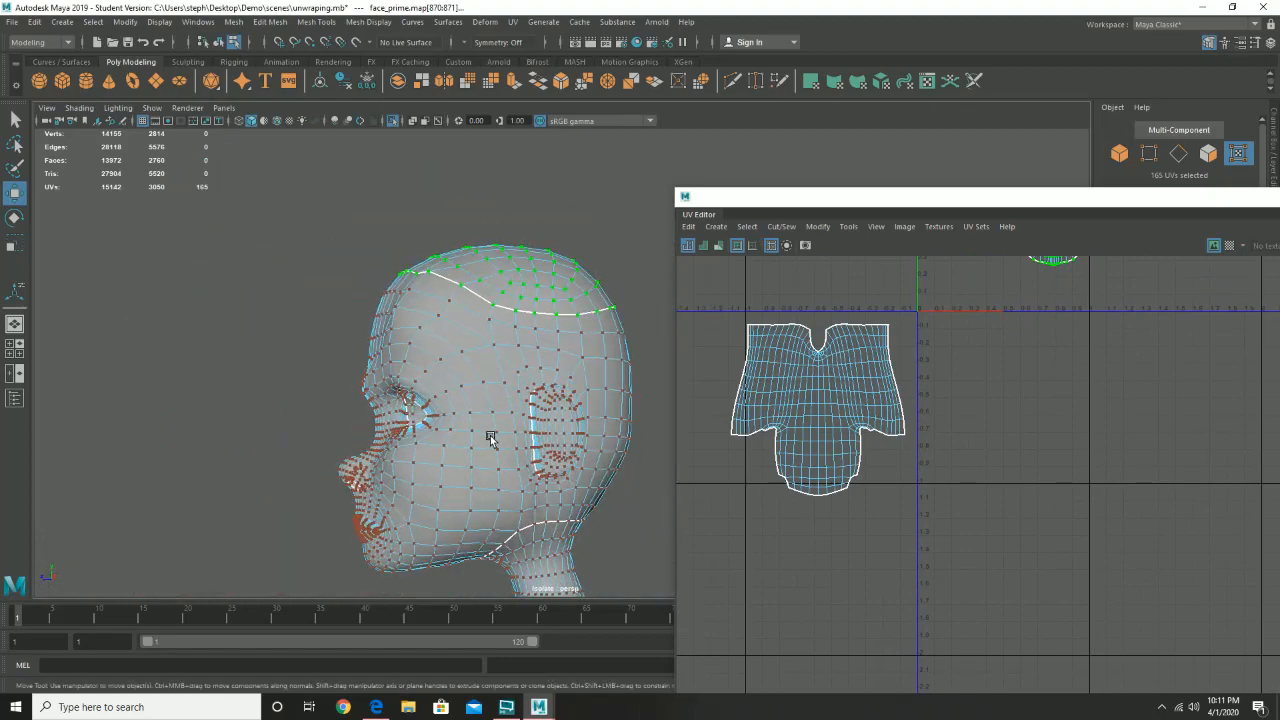
left_click_drag(490, 440, 560, 456, "alt")
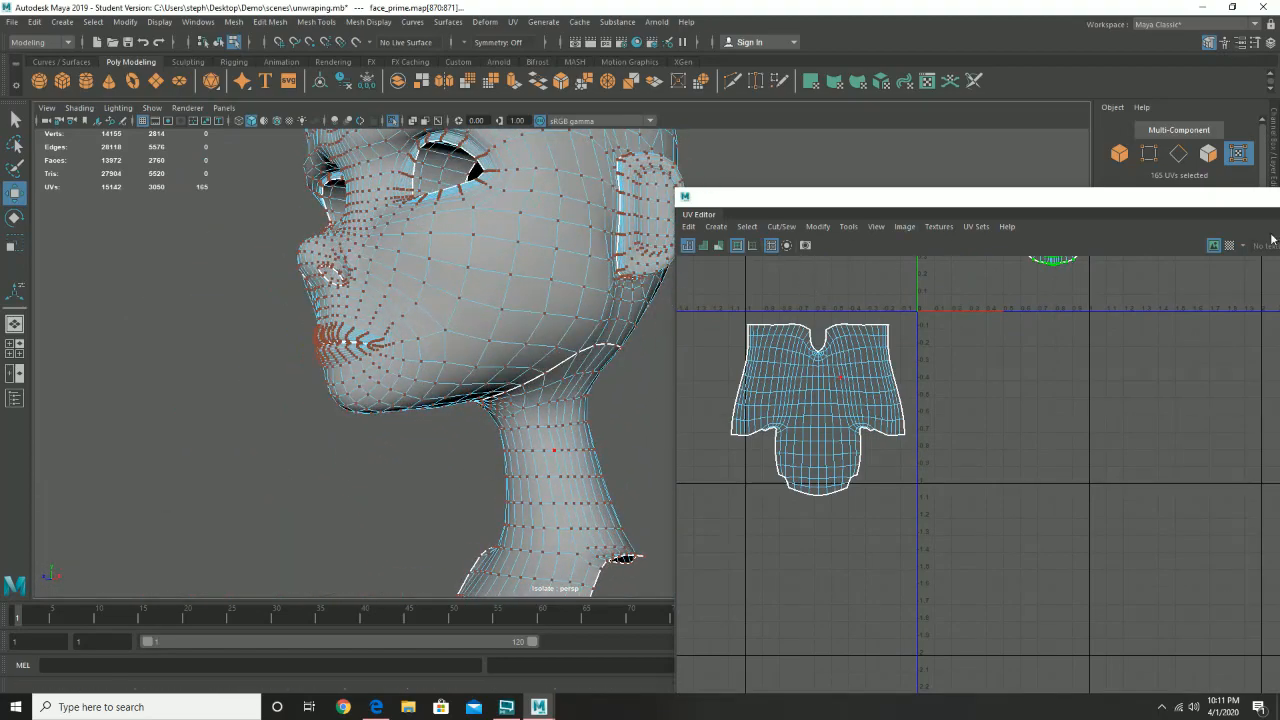
left_click(1229, 246)
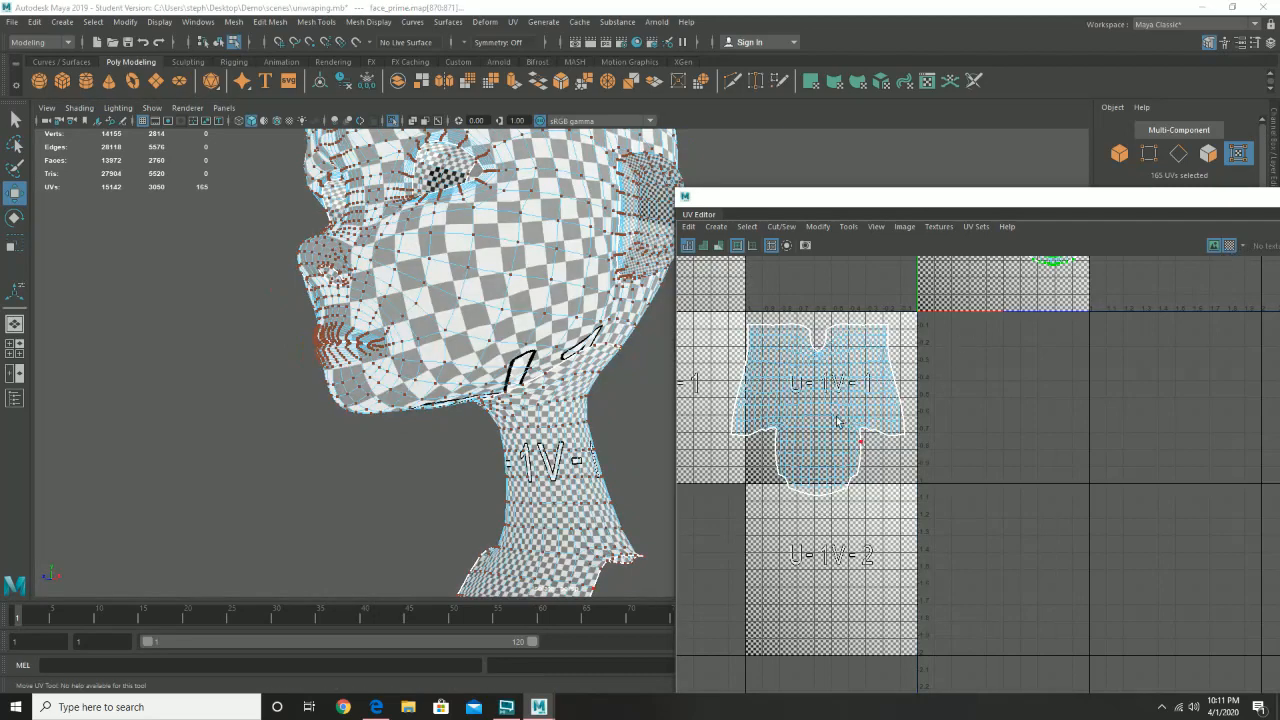
mouse_move(838, 420)
right_mouse_down()
mouse_move(820, 405)
mouse_move(817, 415)
right_mouse_up()
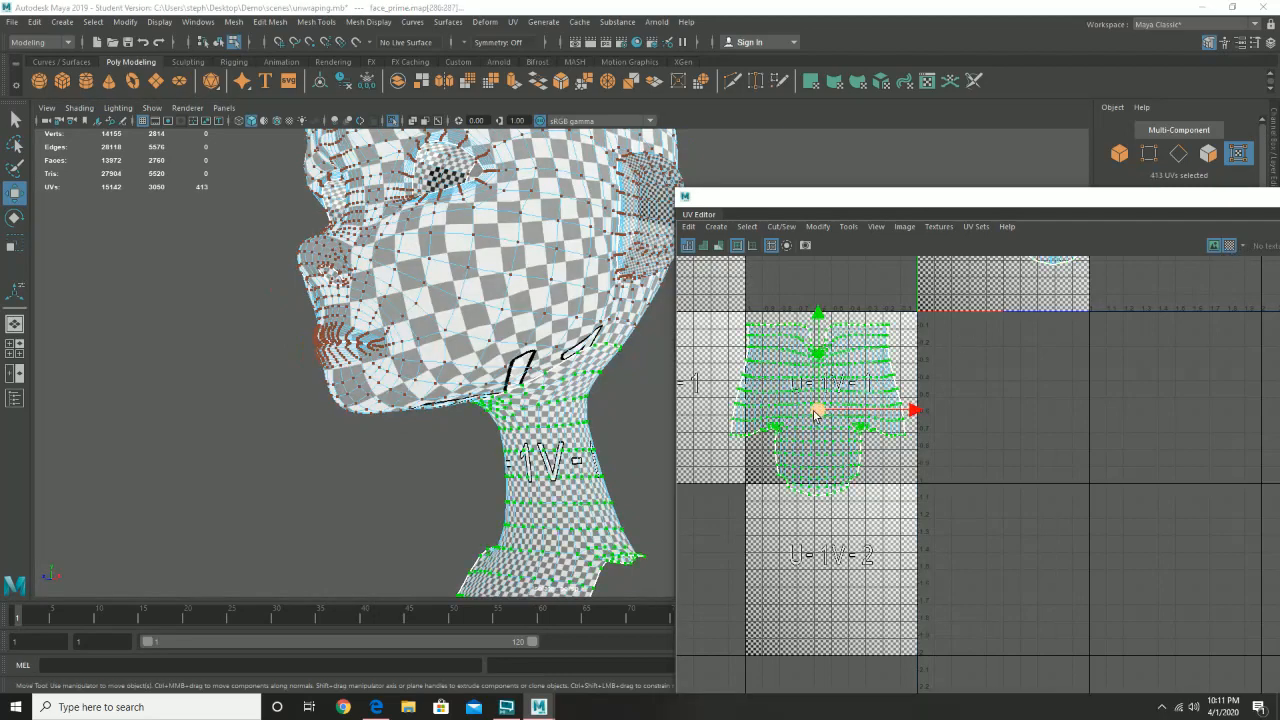
key("e")
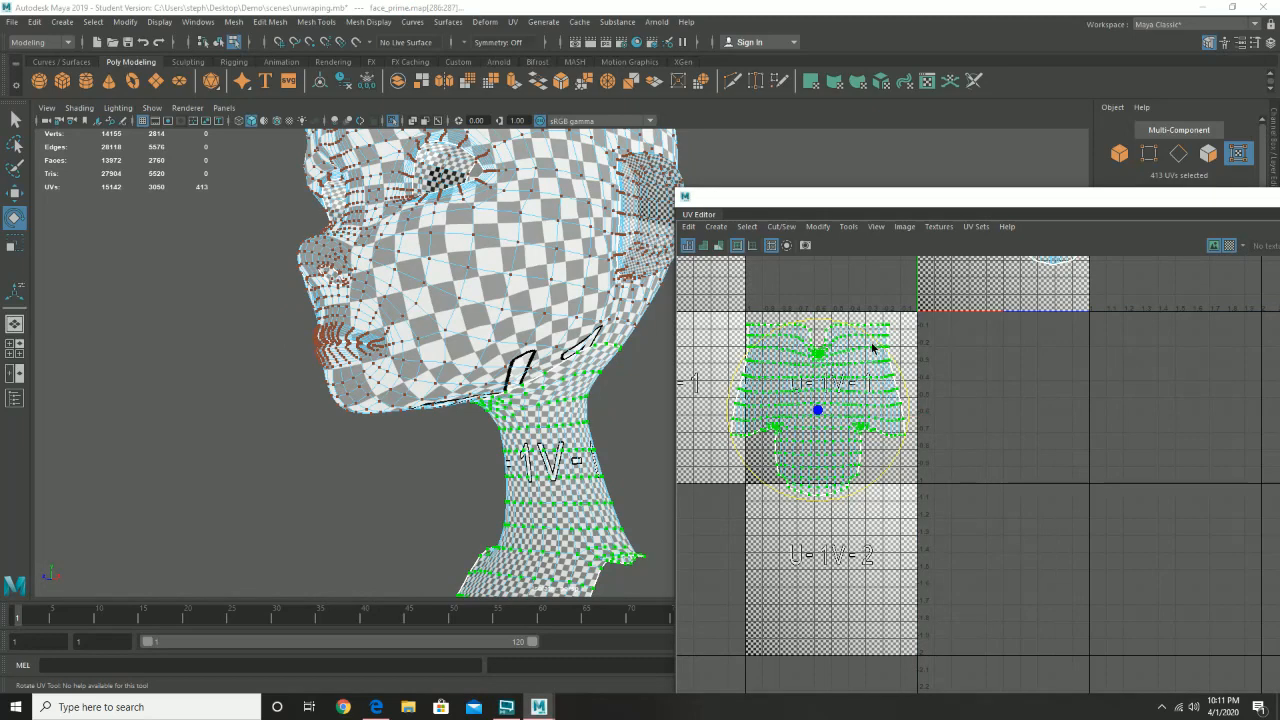
left_click_drag(873, 347, 917, 340)
key("ctrl+z")
left_click_drag(823, 415, 928, 393)
key("ctrl+z")
- Scale the neck shell down to bring its checks closer to the face's and move it below the face shell in the 0–1 tile
key("r")
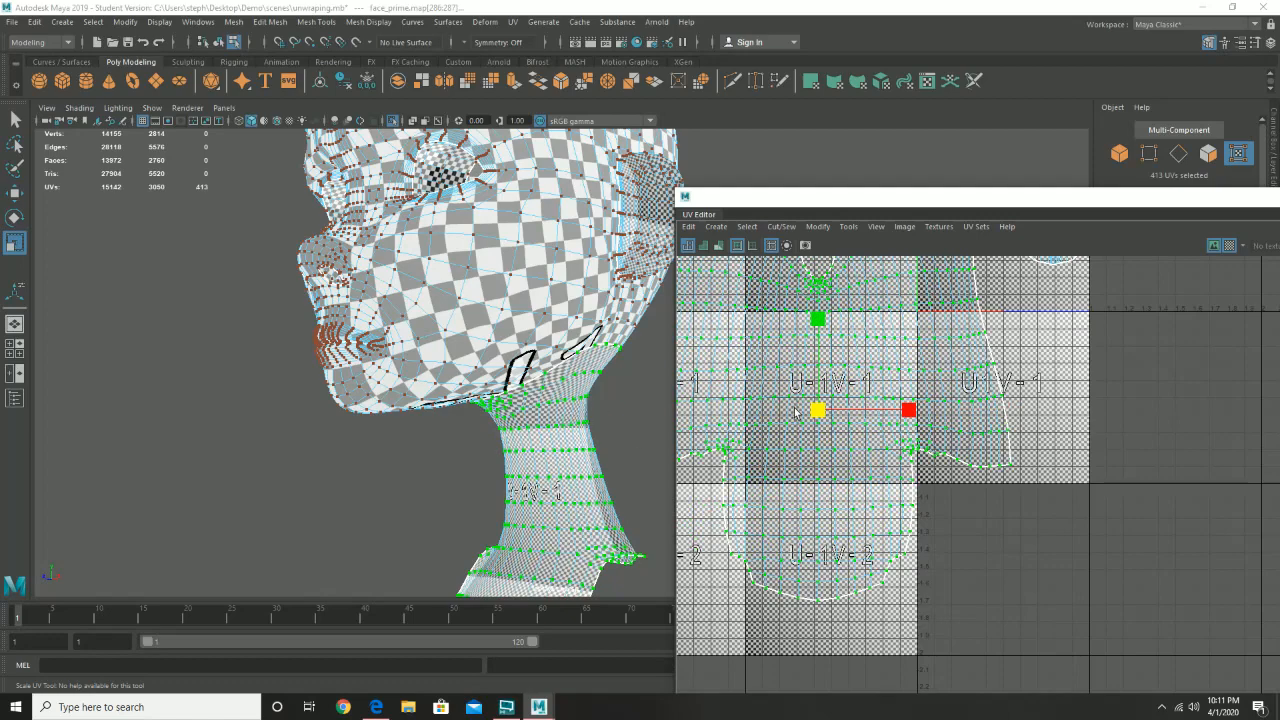
left_click_drag(818, 412, 752, 458)
key("w")
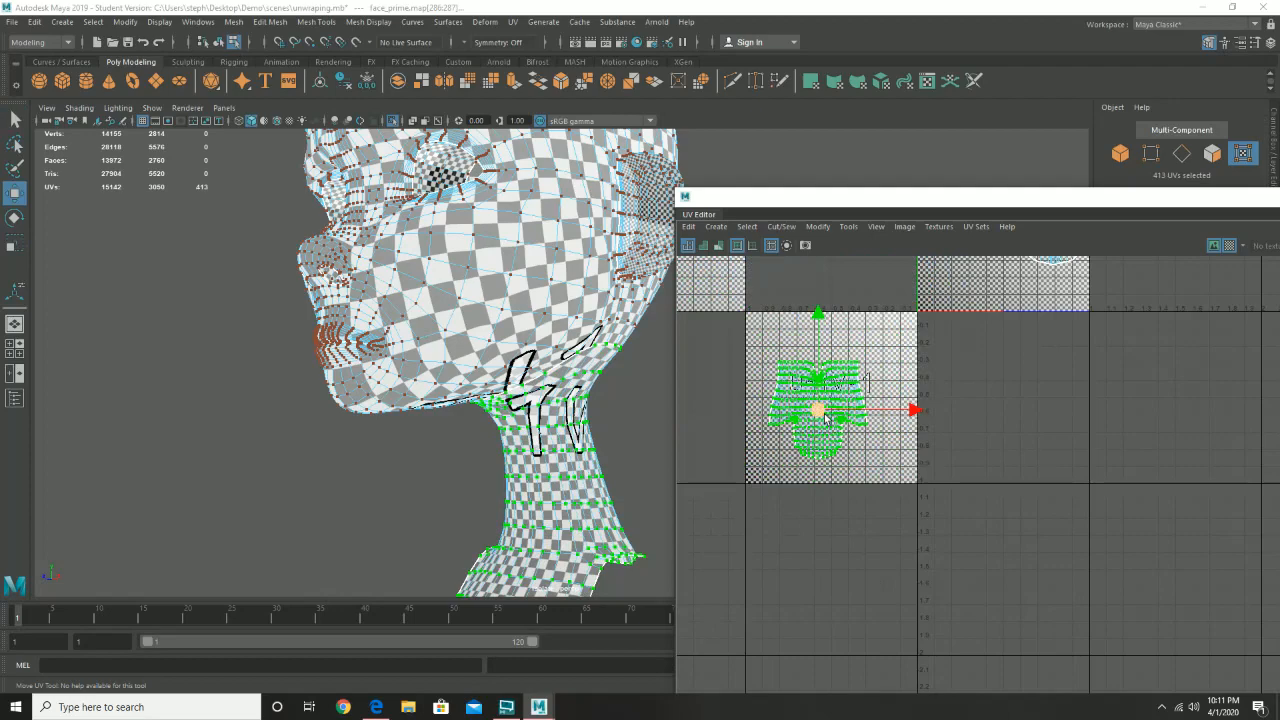
left_click_drag(826, 418, 920, 305)
middle_click_drag(920, 305, 829, 514, "alt")
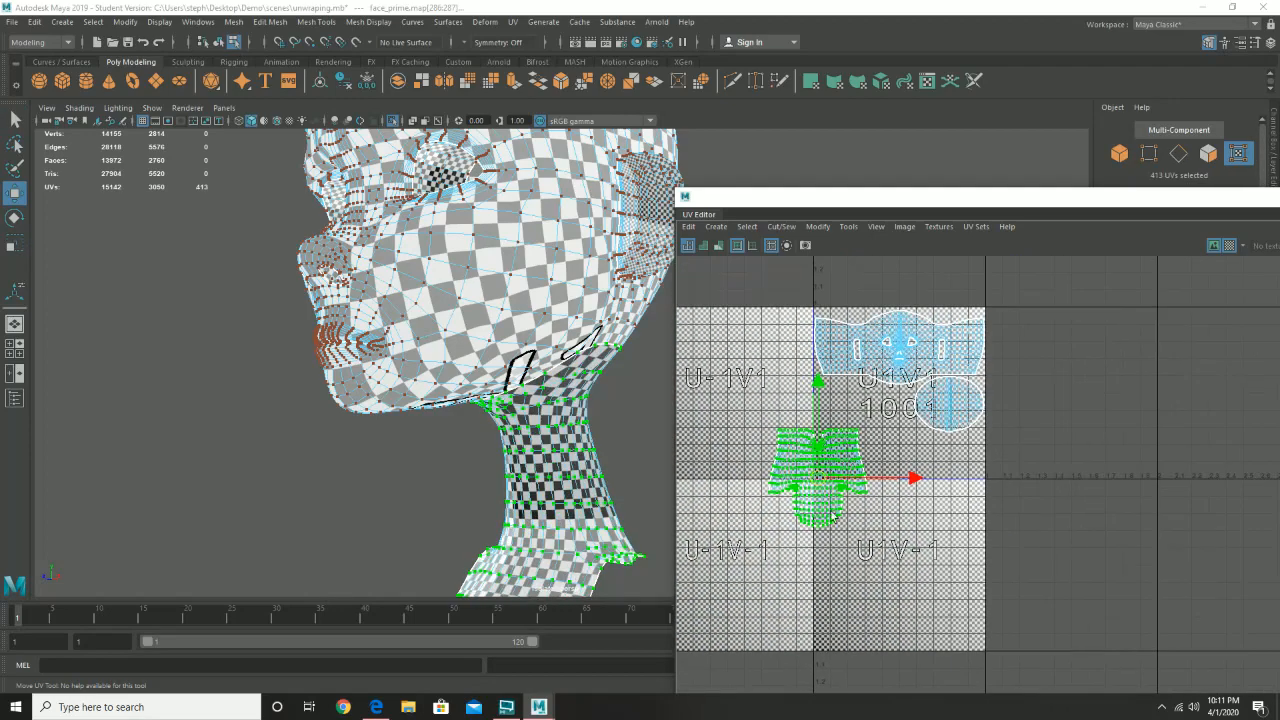
left_click_drag(818, 478, 857, 433)
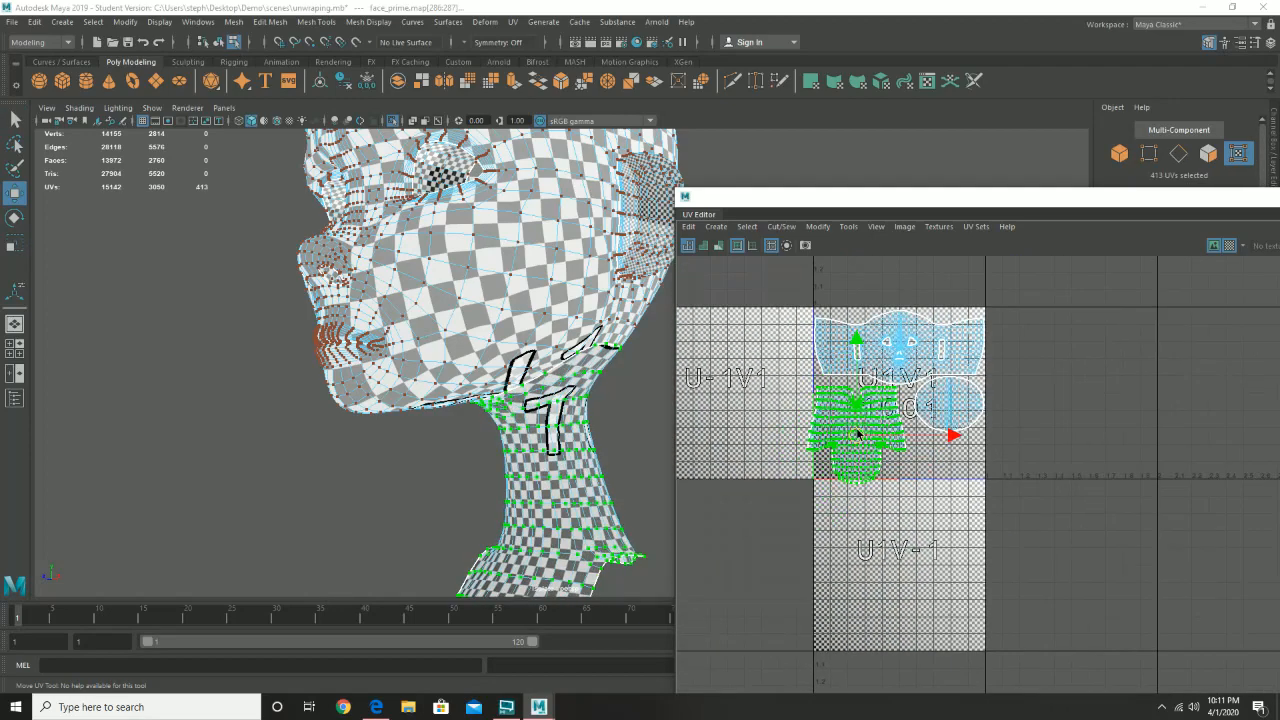
- Scale the neck shell down slightly to enlarge its checks, and compare them with the face's checks around the jaw
scroll(843, 443, "up", 4)
left_click_drag(466, 409, 403, 418, "alt")
key("r")
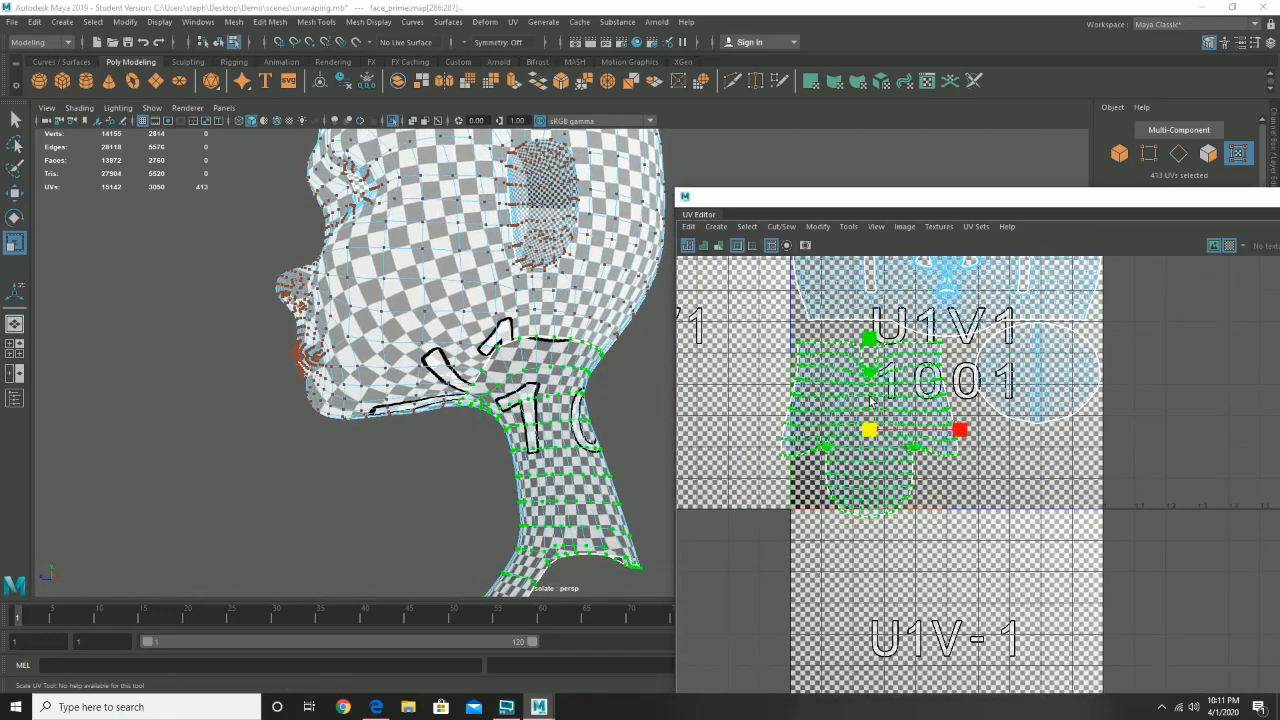
left_click_drag(868, 428, 843, 437)
left_click_drag(422, 452, 580, 451, "alt")
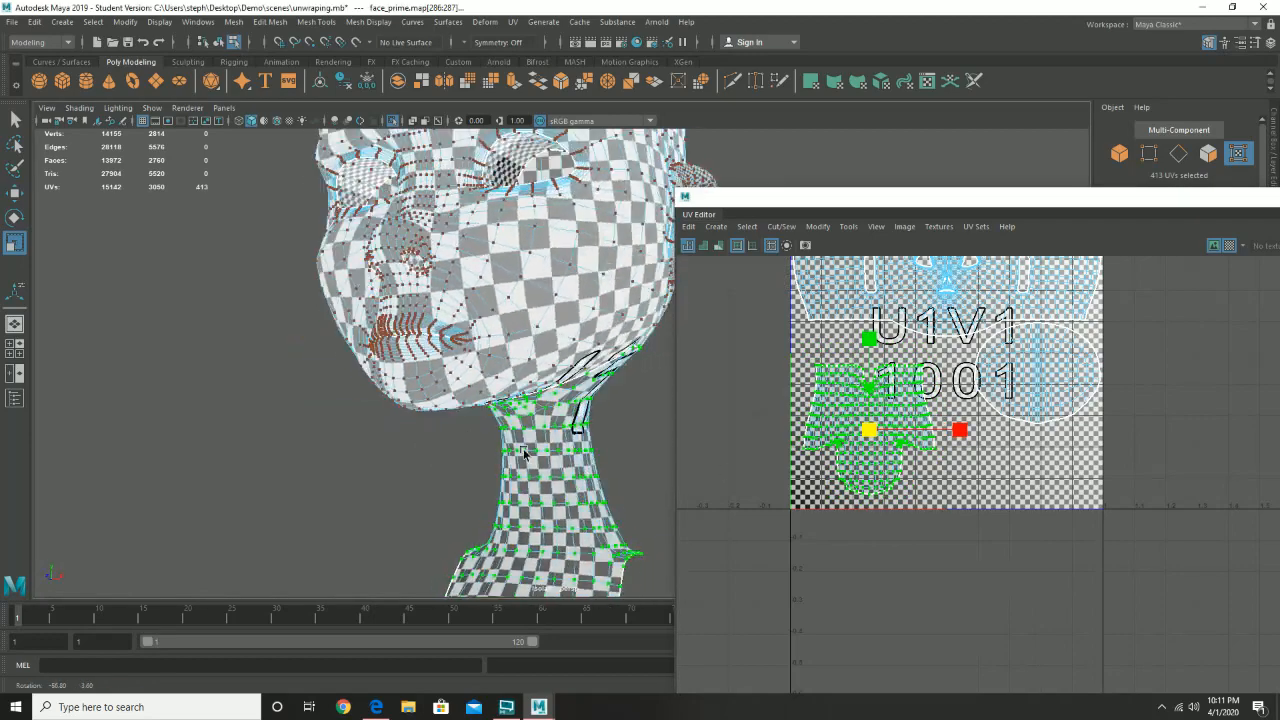
- Try a much smaller scale for the neck shell, compare its checks with the face's, and enlarge the shell again
left_click_drag(872, 430, 838, 370)
key("w")
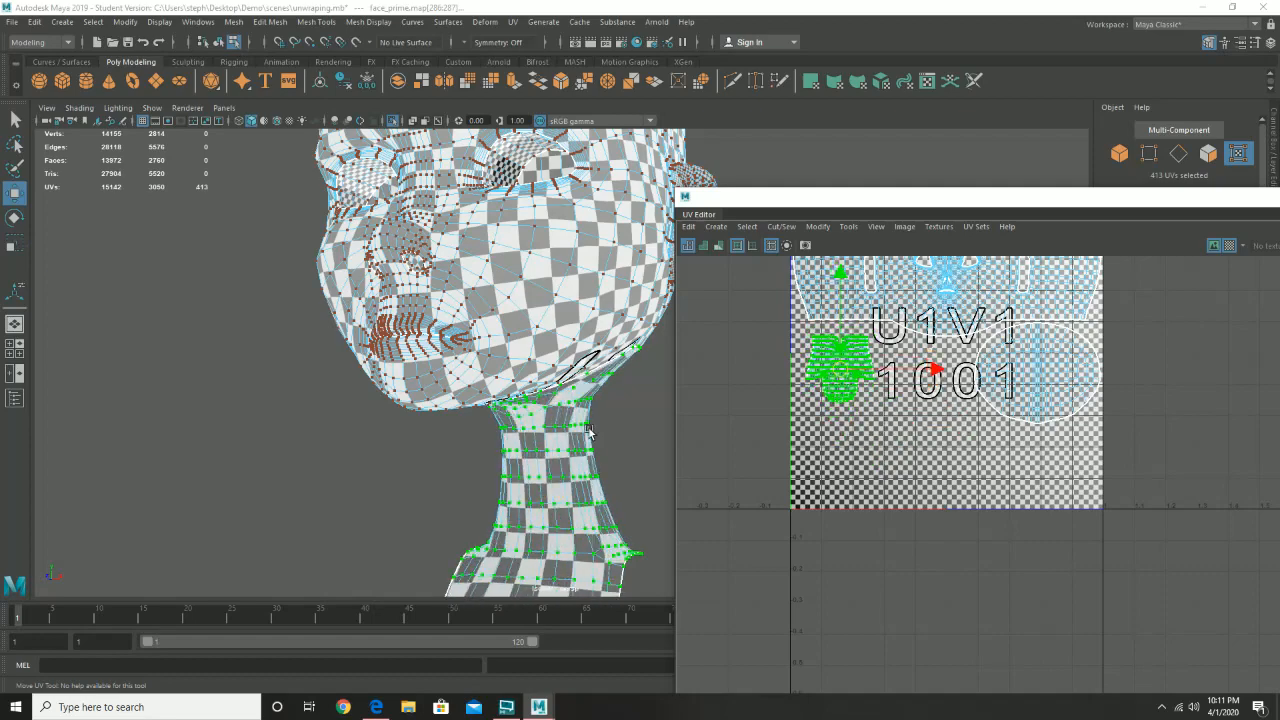
left_click_drag(590, 430, 430, 440, "alt")
key("e")
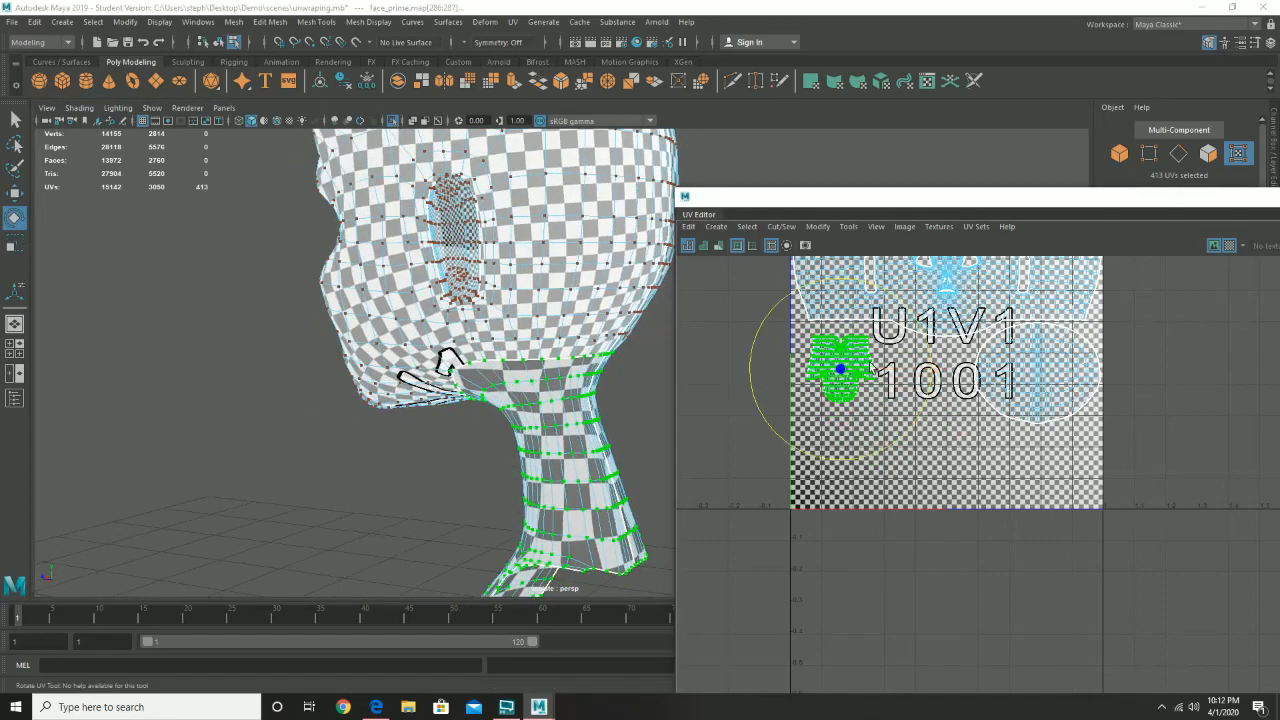
key("r")
left_click_drag(845, 373, 966, 358)
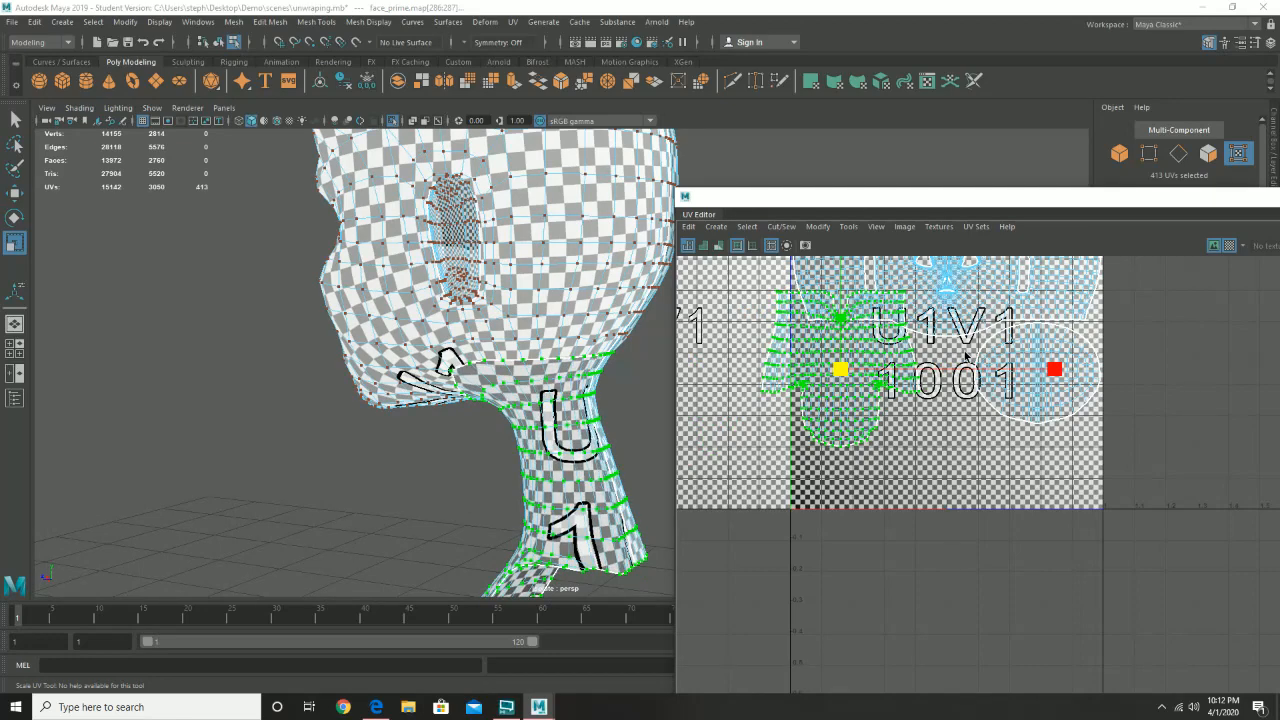
- Move the neck shell beneath the face shell at the tile's left edge and scale it down slightly to match the face's checks
key("w")
left_click_drag(841, 374, 872, 428)
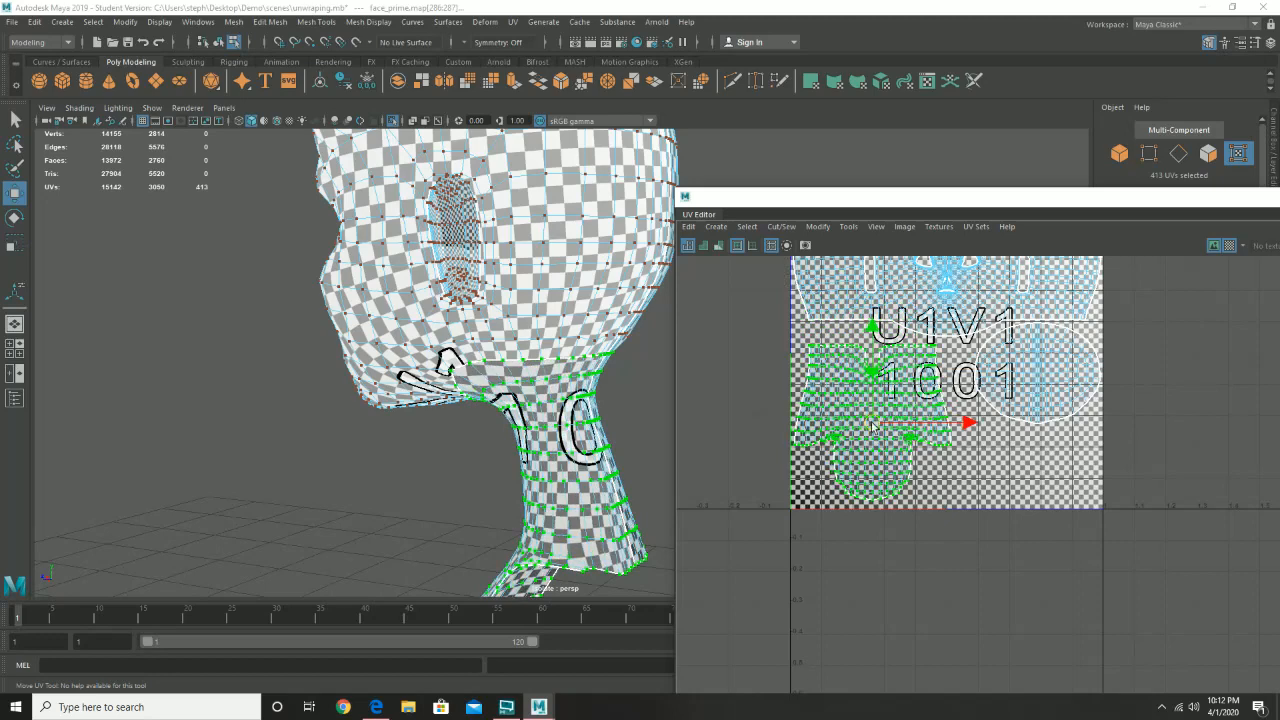
key("e")
key("r")
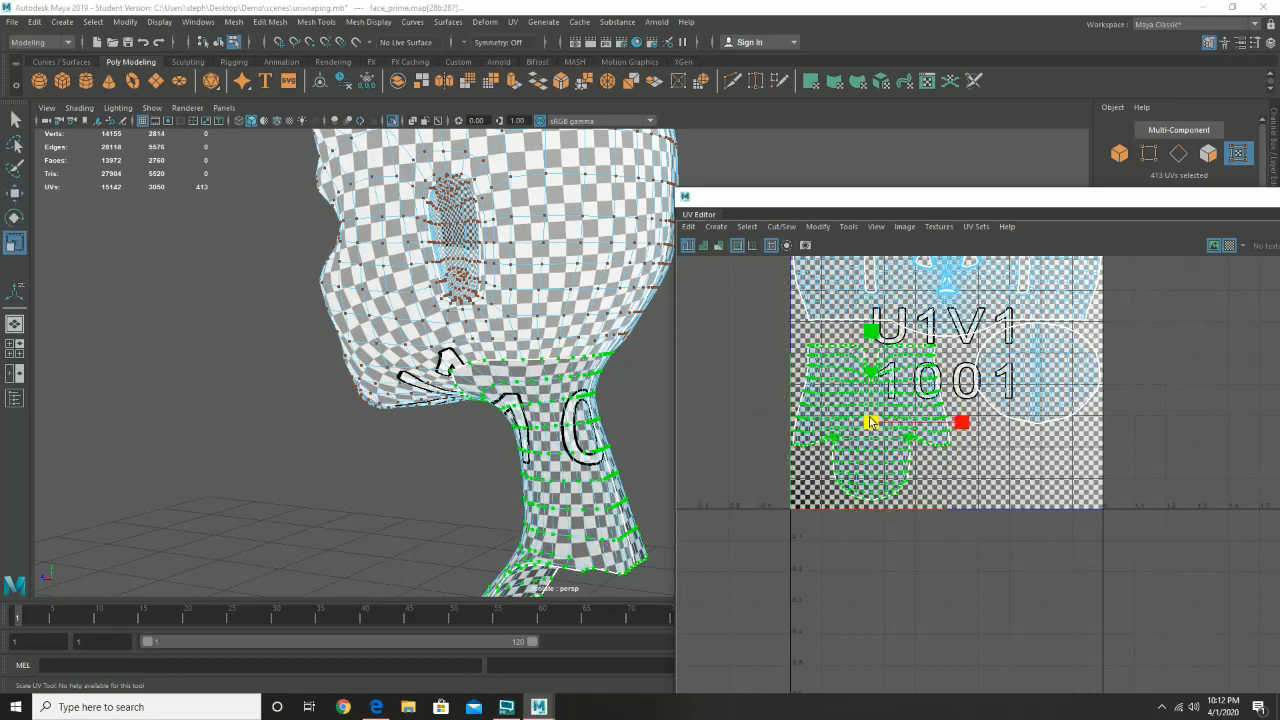
left_click_drag(878, 423, 868, 412)
key("w")
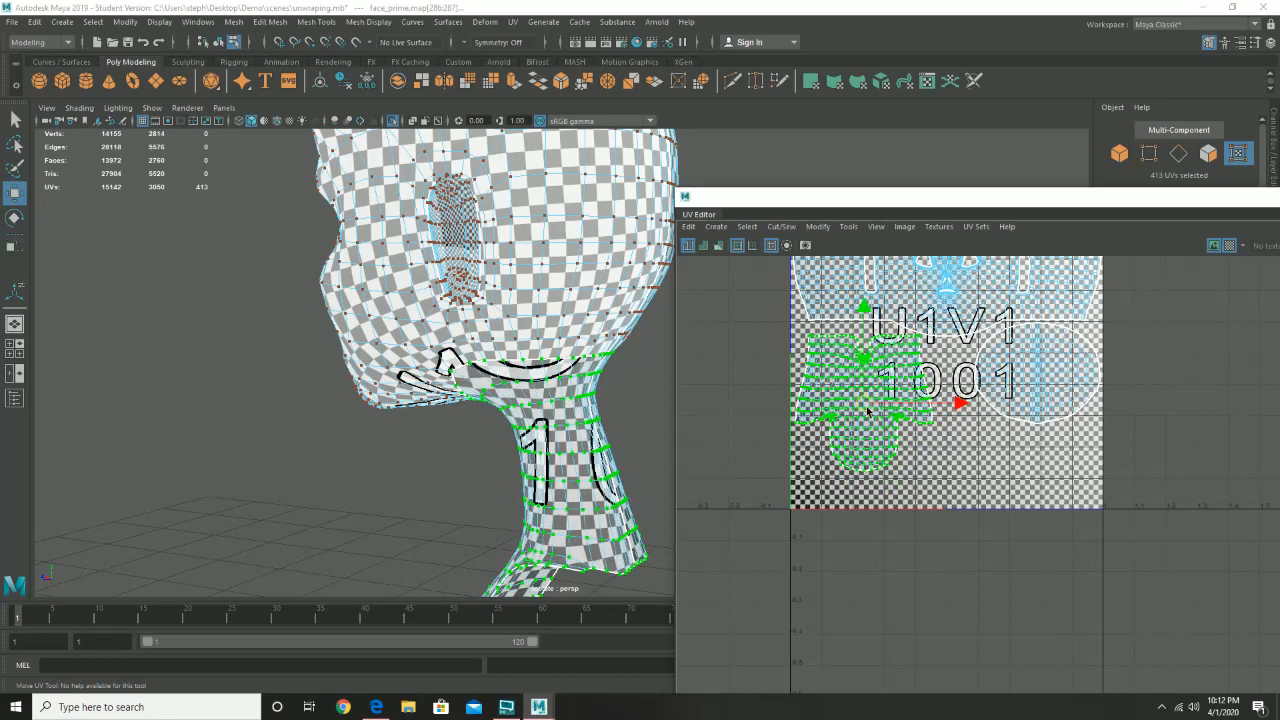
- Examine the checks across the jaw and neck to compare their size on the neck with those on the face
left_click_drag(346, 408, 448, 396, "alt")
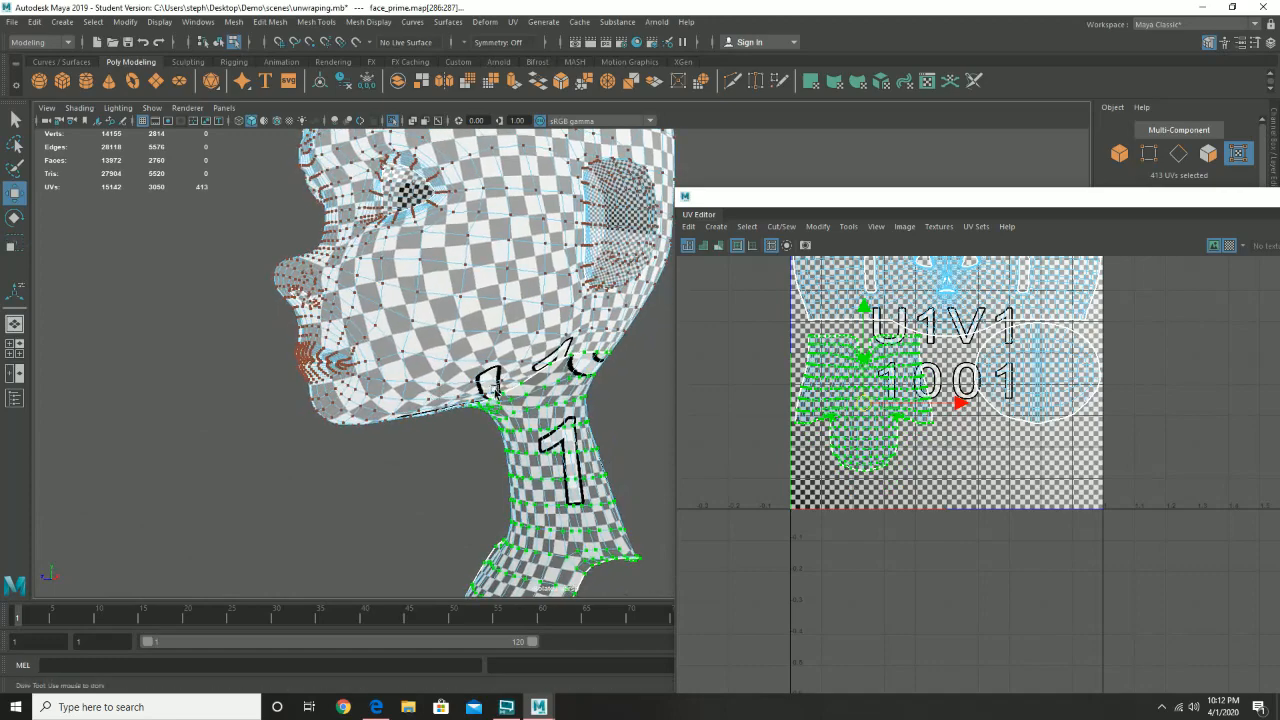
right_click_drag(400, 396, 222, 396, "alt")
left_click_drag(223, 397, 352, 398, "alt")
right_click_drag(352, 398, 343, 372, "alt")
left_click_drag(343, 372, 240, 355, "alt")
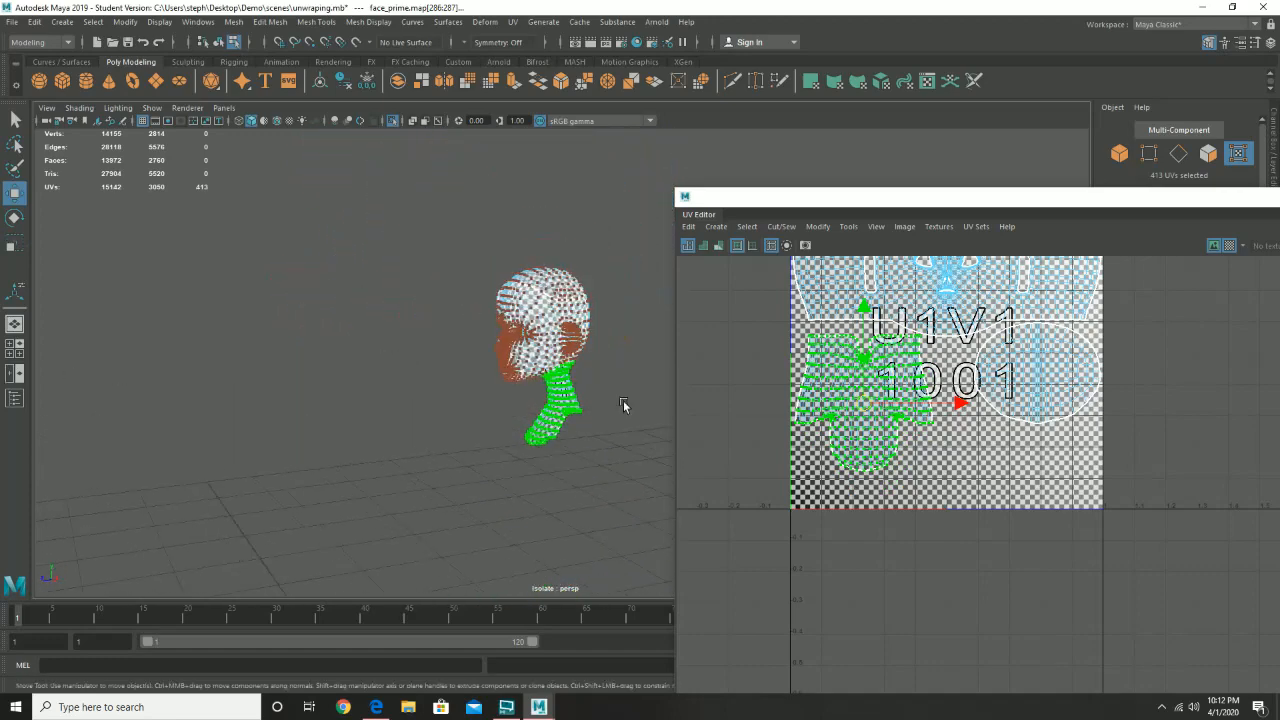
right_click_drag(906, 446, 758, 457, "alt")
right_click_drag(463, 331, 925, 493, "alt")
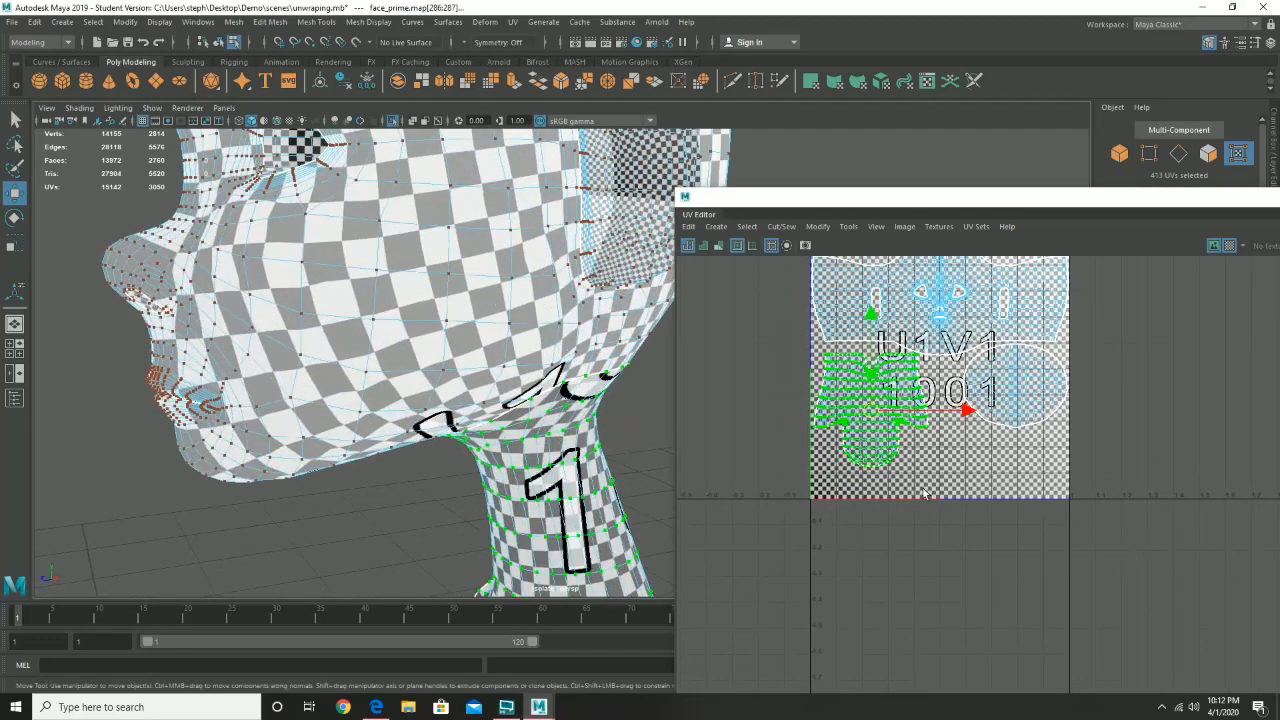
- Select both ear shells outside the tile, scale them down, and move them above the face shell into tile U1V2
middle_click_drag(630, 314, 481, 513, "alt")
middle_click_drag(997, 431, 979, 416, "alt")
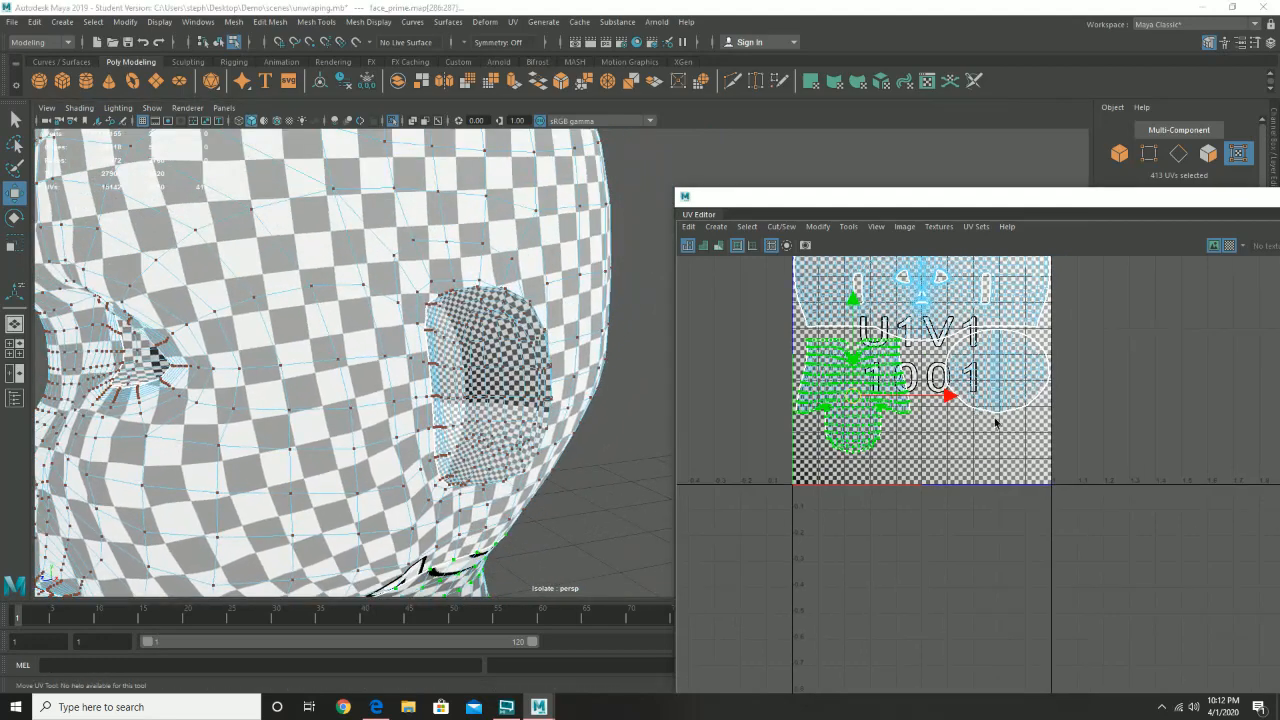
right_click_drag(1028, 458, 834, 376, "alt")
middle_click_drag(966, 510, 1150, 656, "alt")
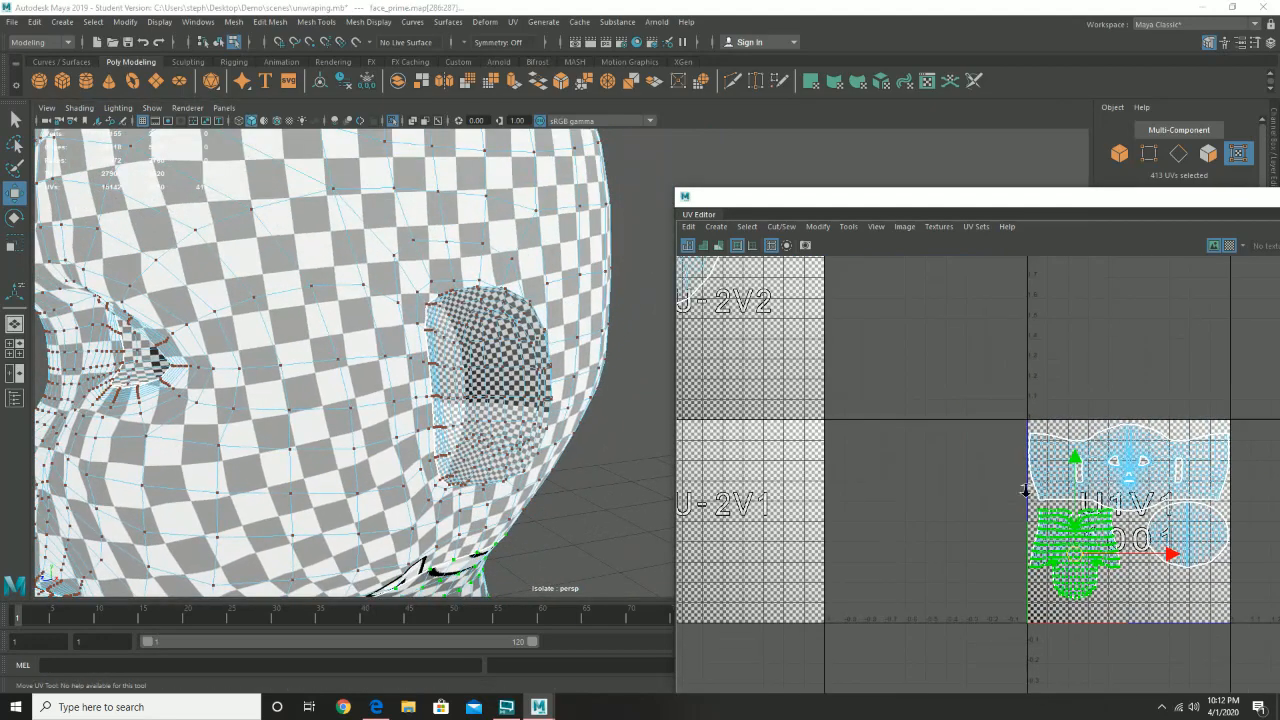
right_click_drag(1022, 487, 690, 416, "alt")
middle_click_drag(843, 403, 1003, 483, "alt")
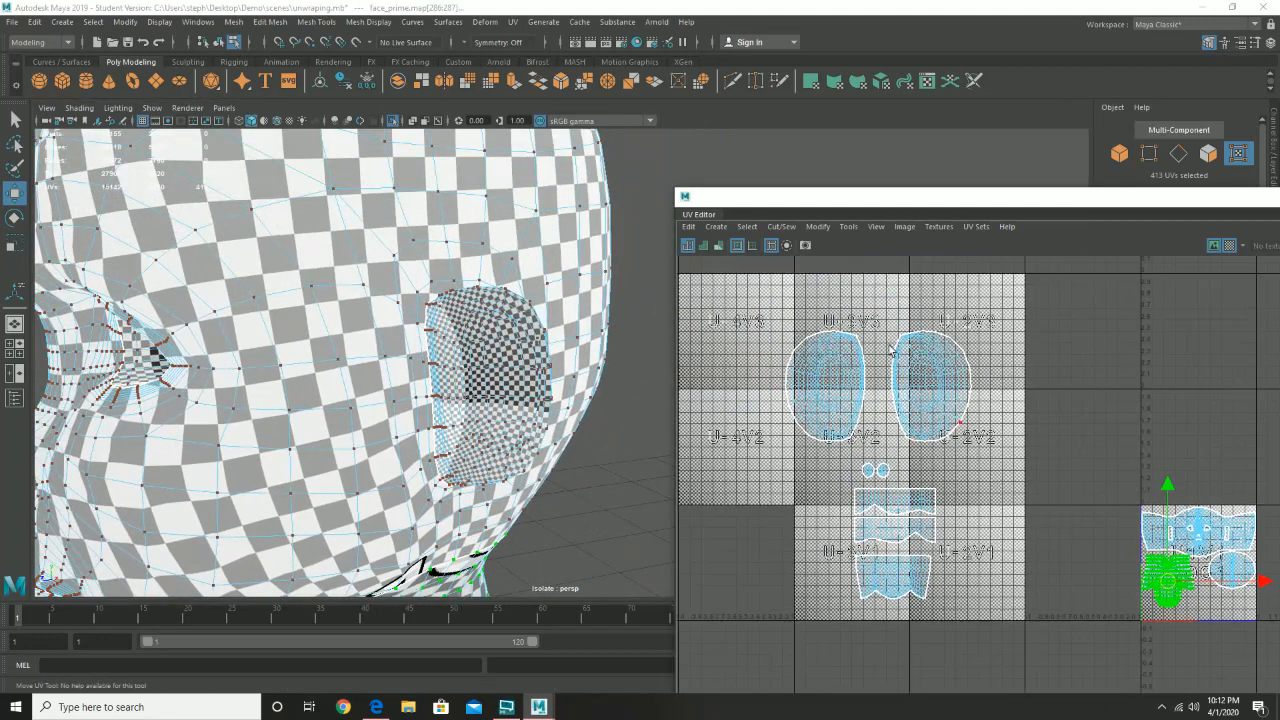
left_click_drag(1027, 453, 1025, 450)
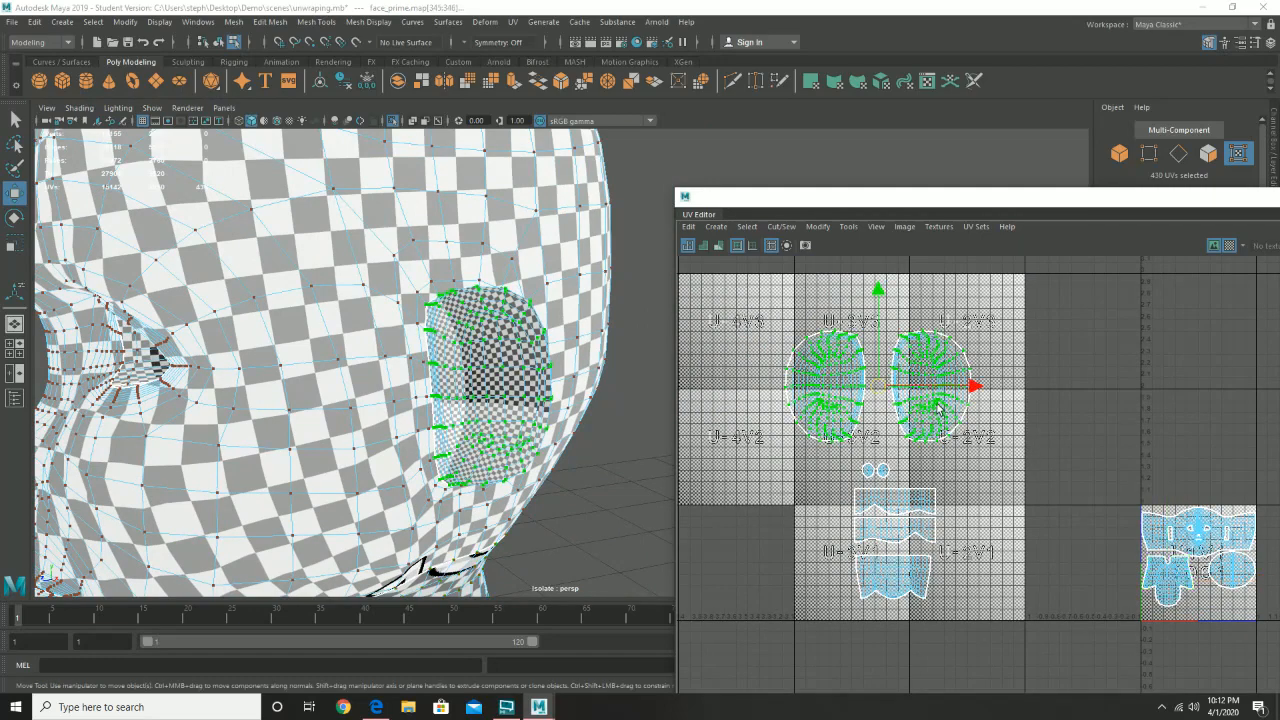
key("e")
key("r")
left_click_drag(878, 385, 1213, 462)
key("w")
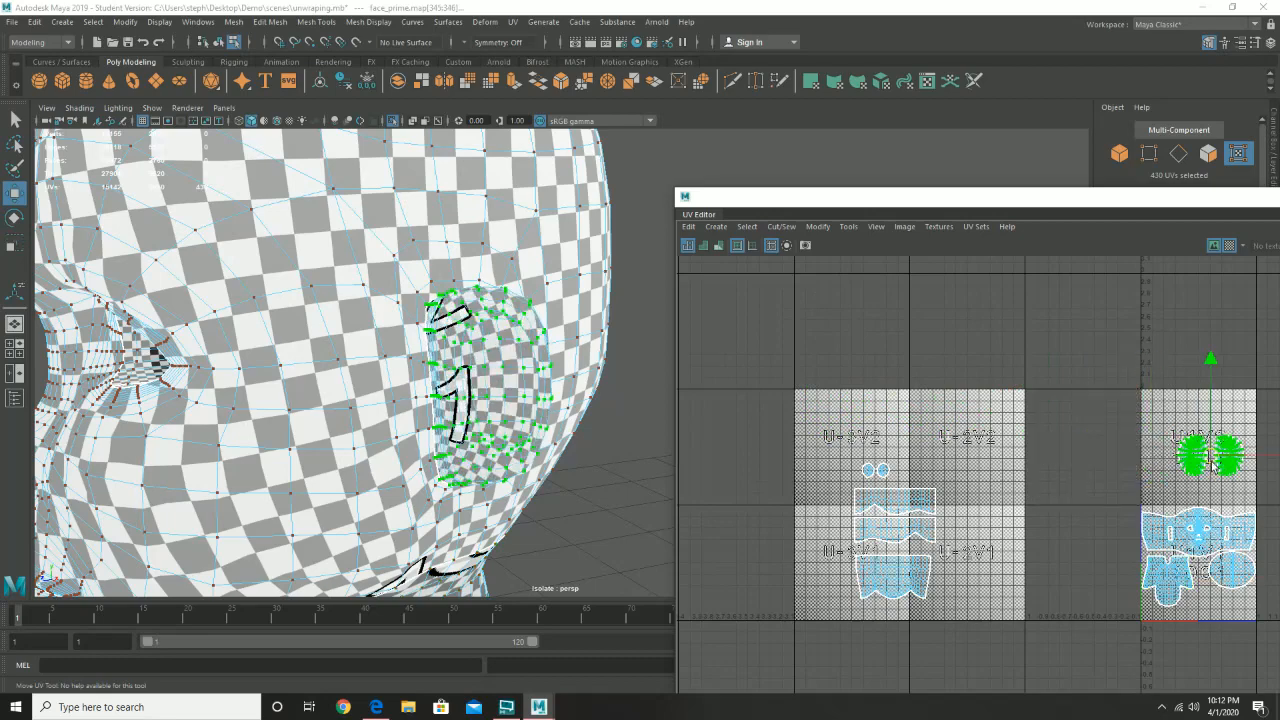
- Scale the two ear shells down further until the checks on the ear are close in size to the face's
middle_click_drag(1060, 413, 836, 358, "alt")
right_click_drag(836, 358, 1112, 403, "alt")
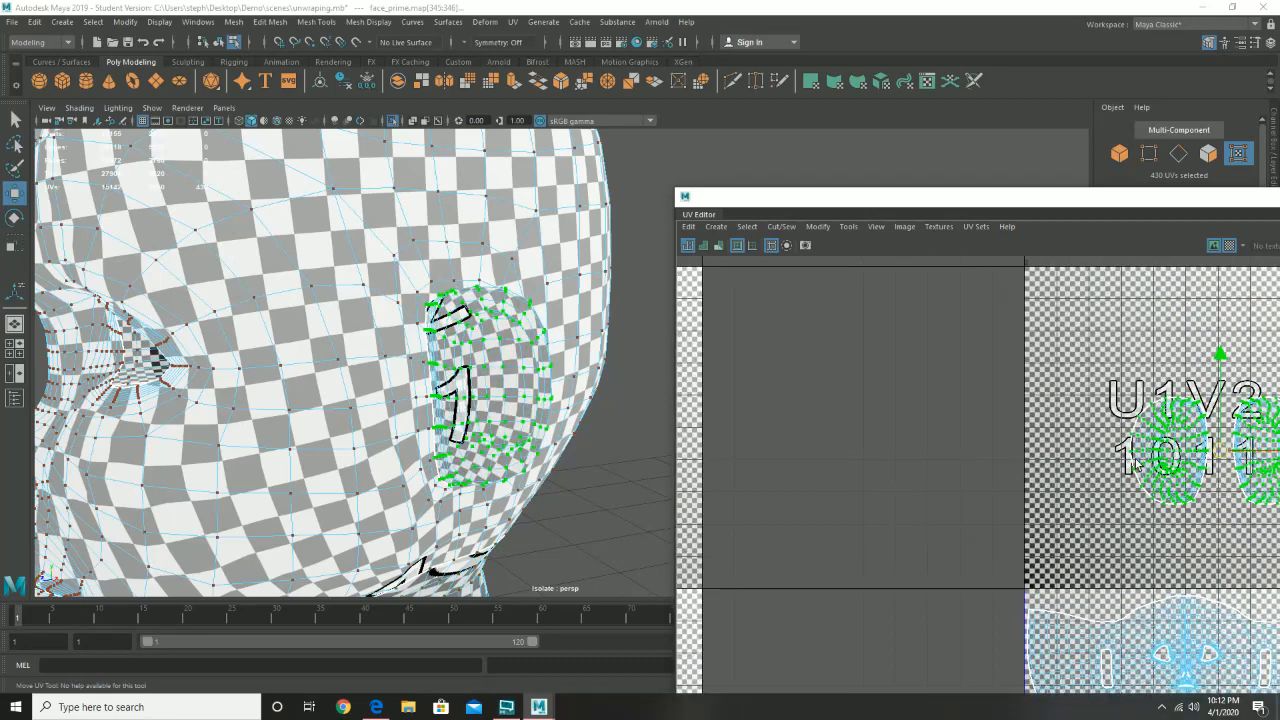
key("e")
key("r")
left_click_drag(1225, 457, 1168, 478)
left_click_drag(533, 440, 633, 441, "alt")
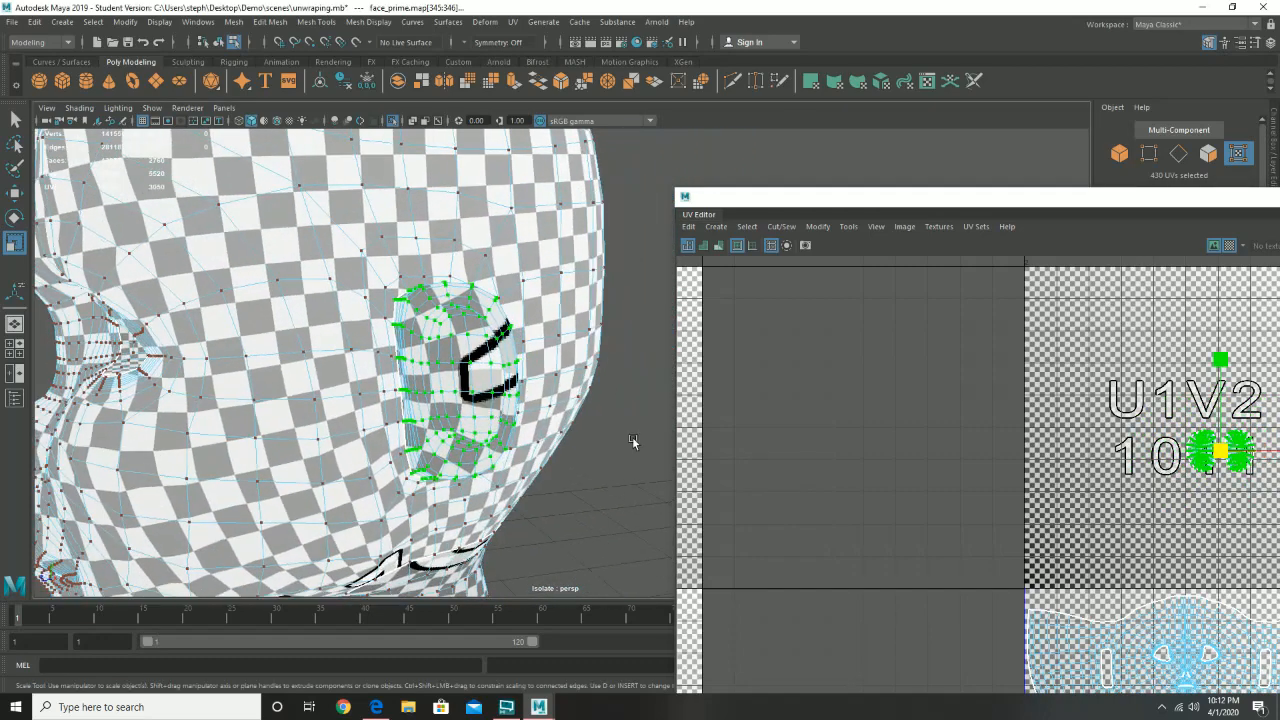
left_click_drag(1228, 458, 1243, 458)
- Move the two ear shells down into the 0–1 tile, near the lower part of the top-of-head shell
middle_click_drag(1099, 486, 745, 315, "alt")
key("w")
right_click_drag(984, 344, 885, 344, "alt")
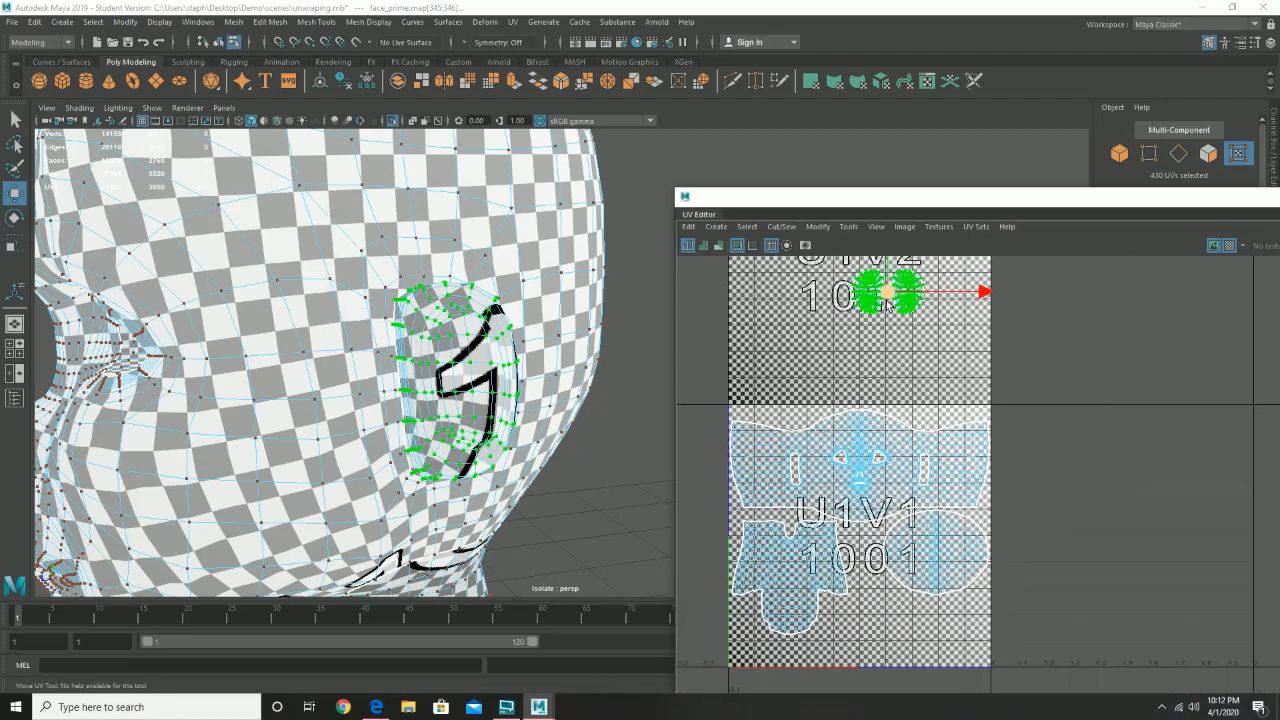
left_click_drag(865, 298, 892, 598)
right_click_drag(892, 598, 1078, 514, "alt")
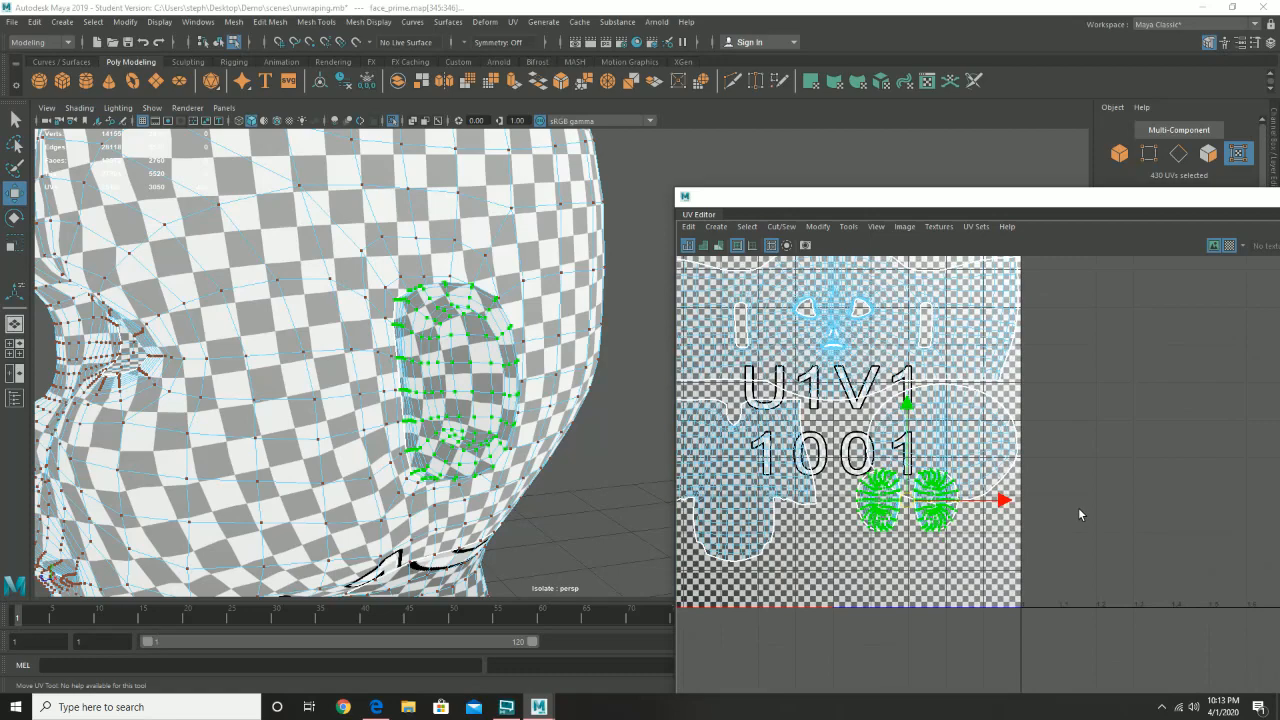
- Turn off the checker map and move the ear shells into the empty space below, between the neck and top-of-head shells
left_click(1230, 246)
right_click_drag(840, 472, 871, 412, "alt")
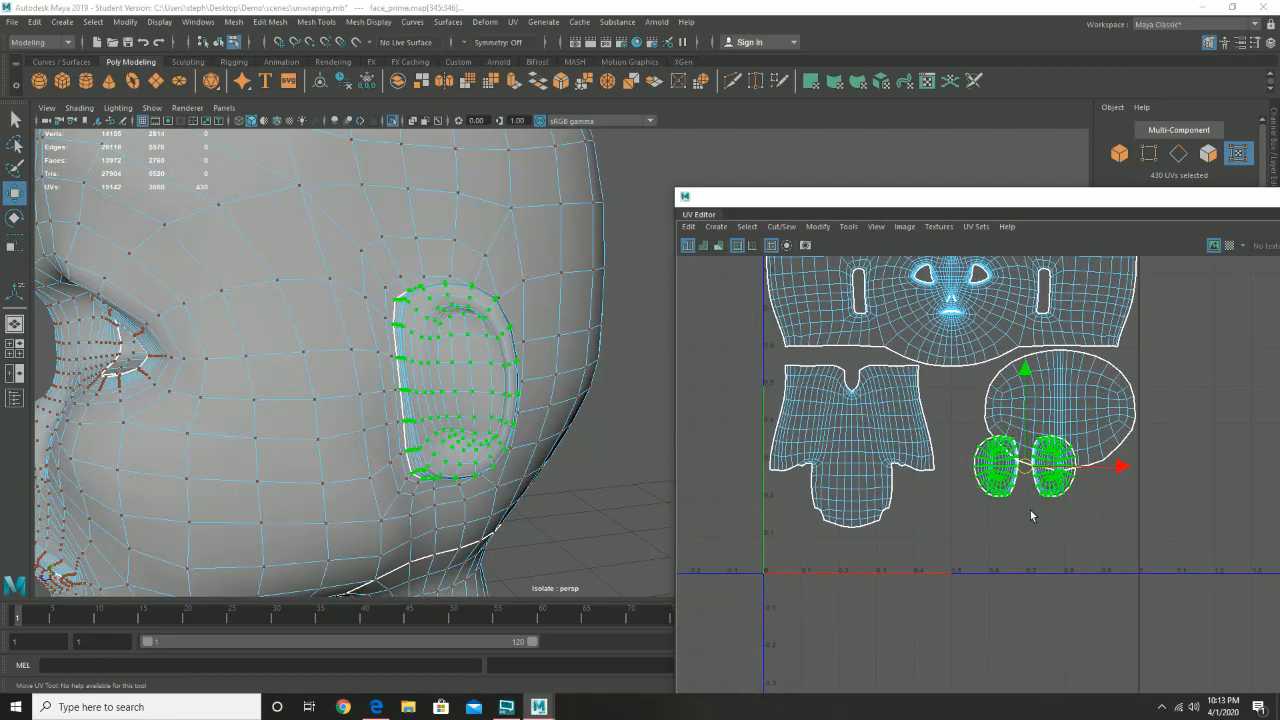
left_click_drag(1025, 463, 970, 520)
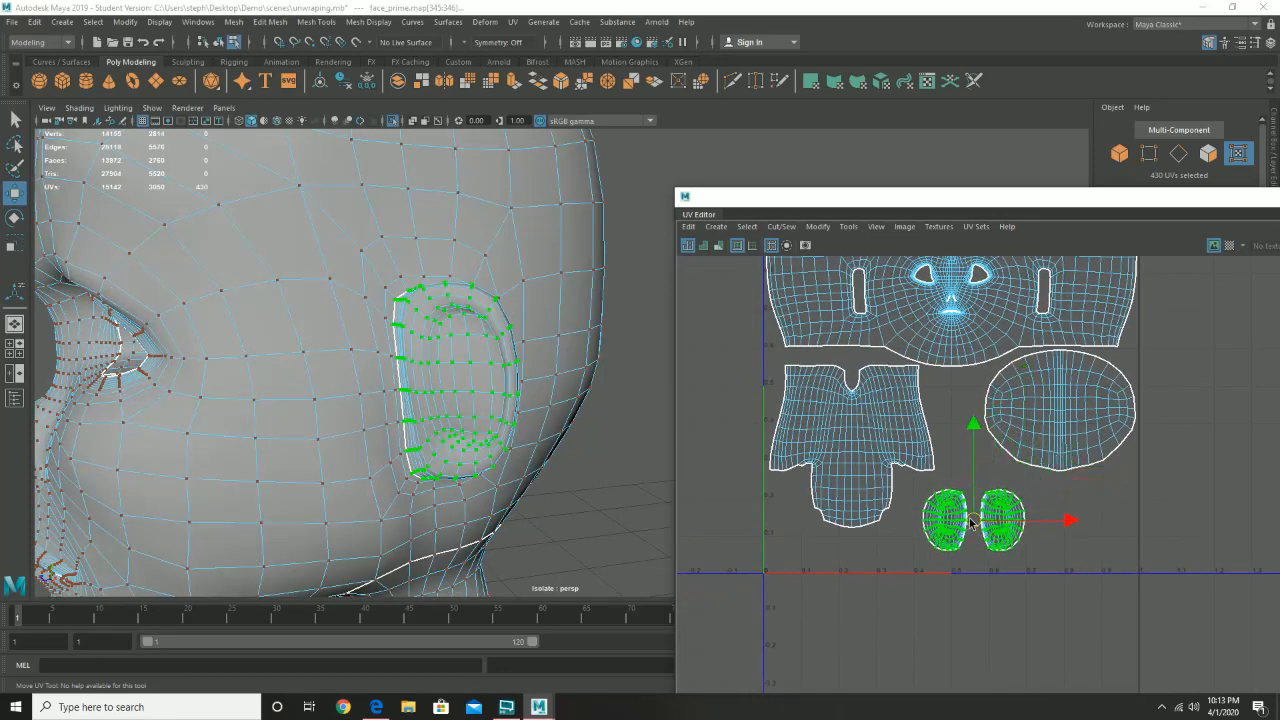
- Select the neck shell and nudge it left to the tile's edge and slightly up toward the face shell
left_click(851, 430)
right_click_drag(787, 458, 1112, 451, "alt")
left_click_drag(1048, 430, 1036, 428)
middle_click_drag(975, 339, 953, 461, "alt")
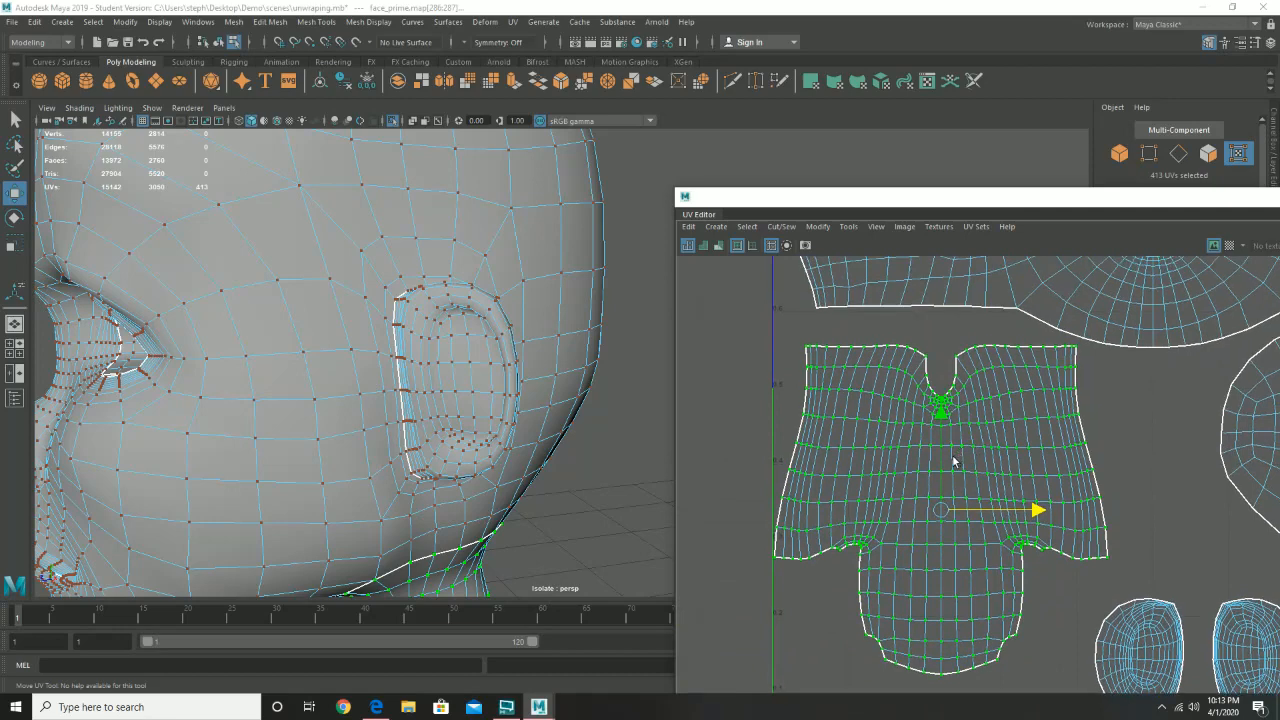
left_click_drag(943, 459, 935, 443)
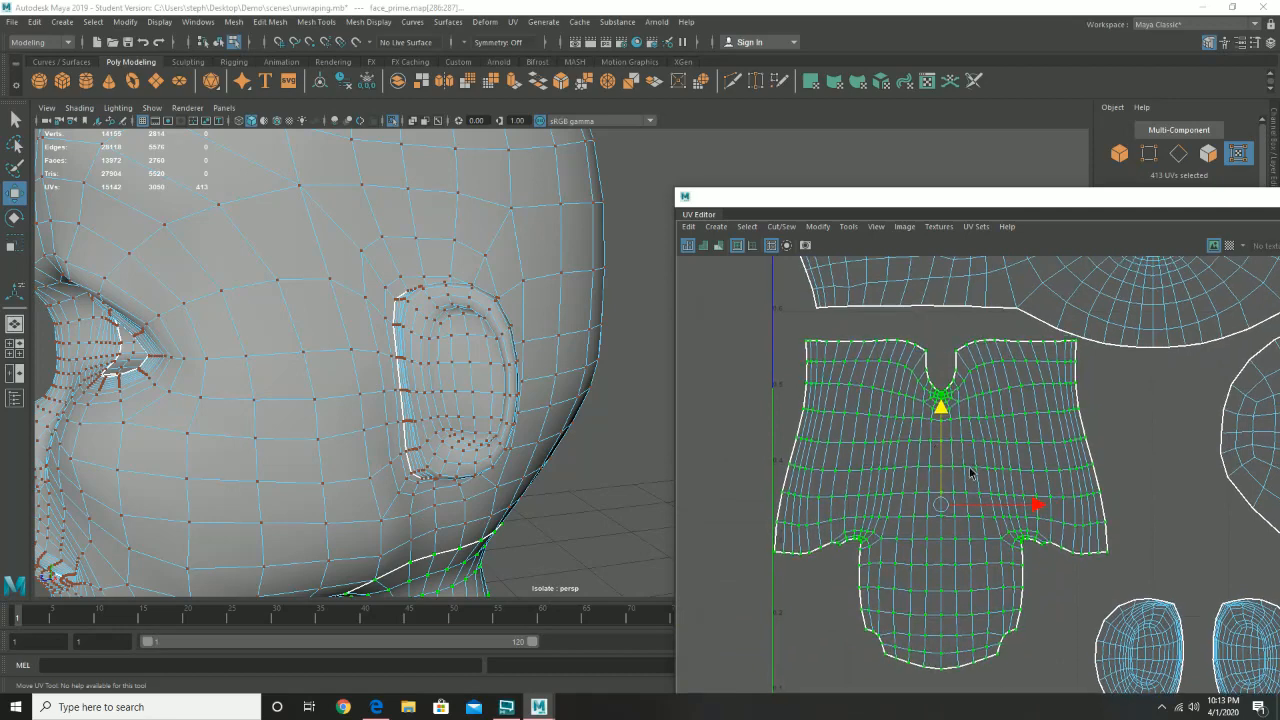
middle_click_drag(973, 474, 557, 453, "alt")
- Select the top-of-head shell and nudge it slightly right toward the tile's edge
key("w")
left_click(940, 437)
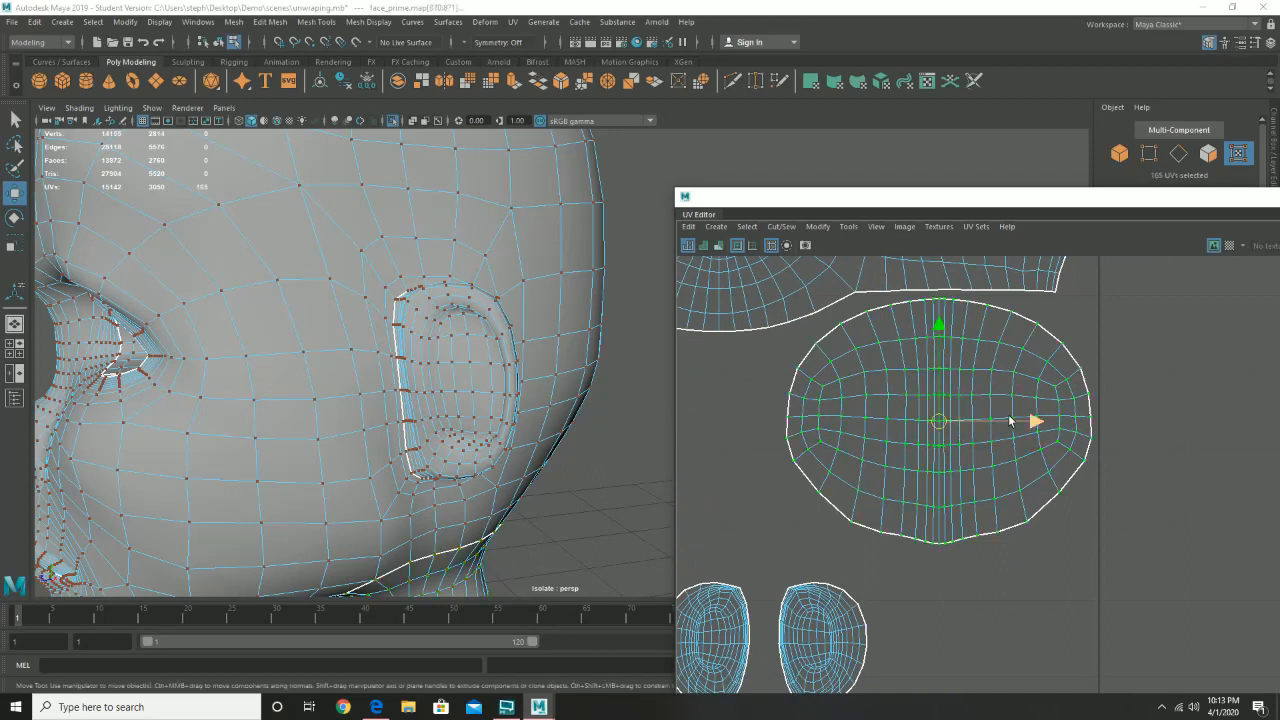
left_click_drag(1010, 421, 1019, 421)
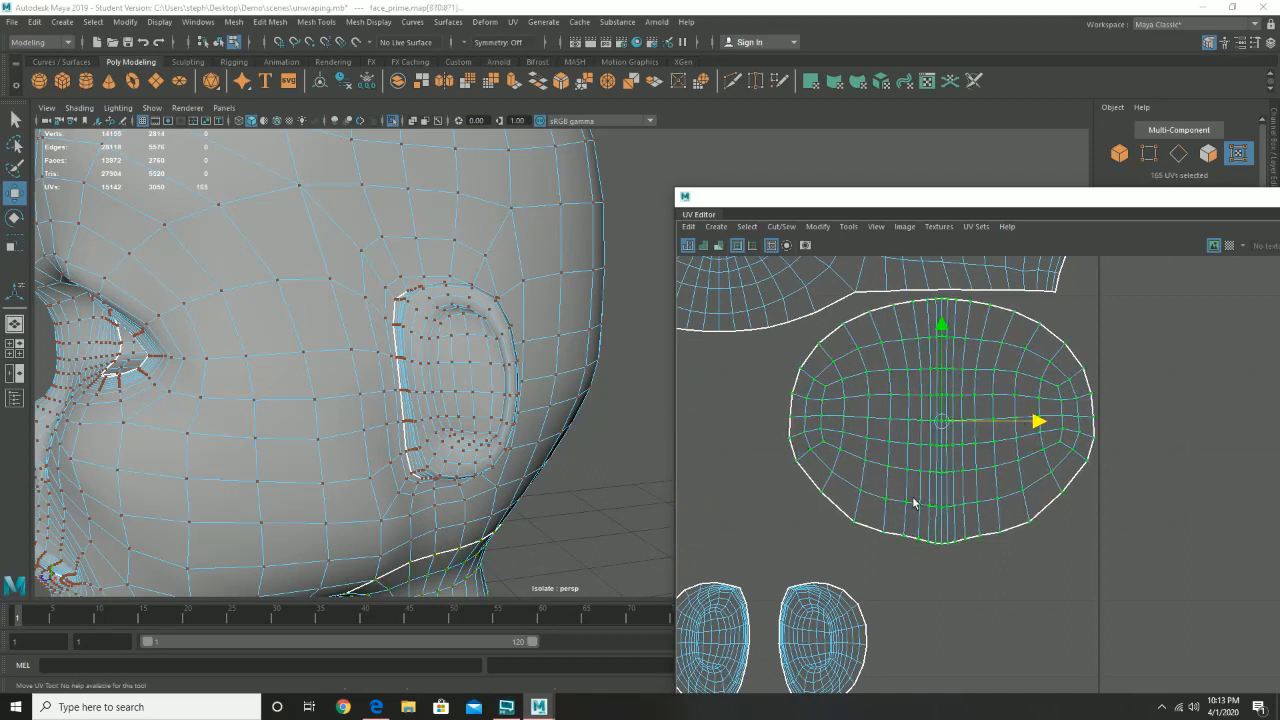
- Select both ear shells and move them up into the gap between the neck and top-of-head shells
middle_click_drag(850, 497, 1006, 410, "alt")
left_click(978, 546)
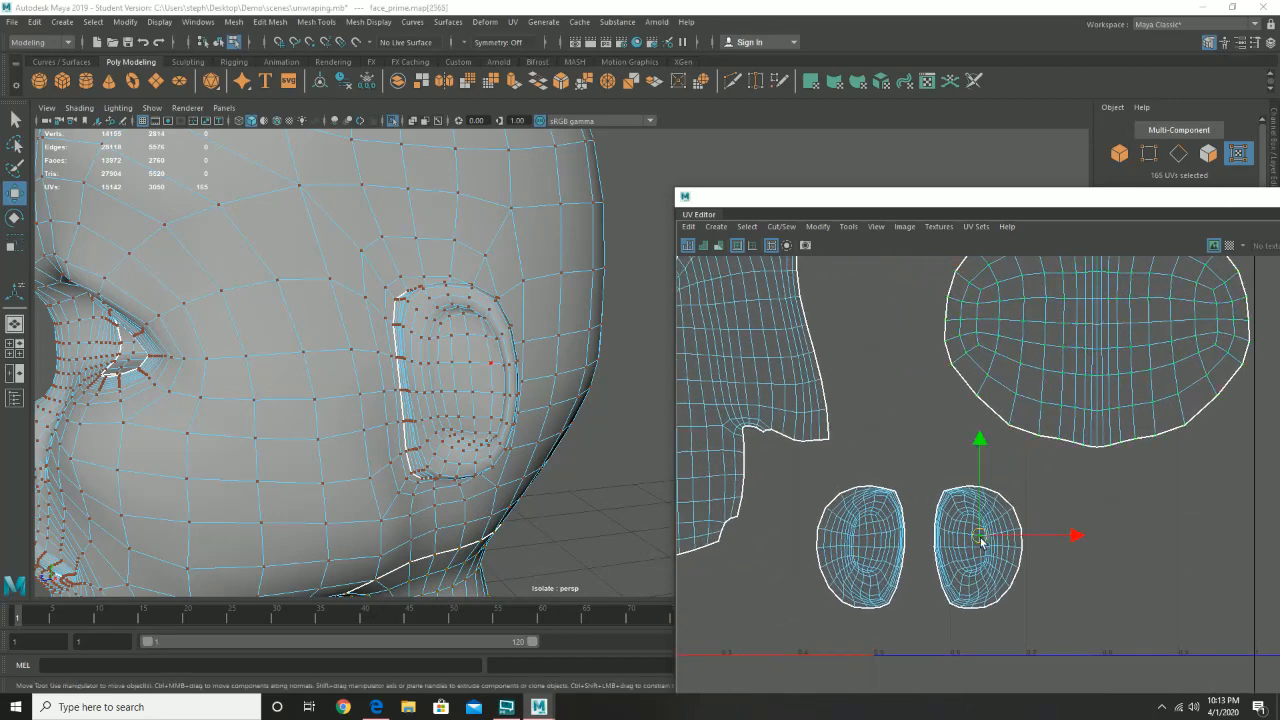
left_click_drag(978, 546, 952, 546)
left_click_drag(801, 463, 1078, 635)
left_click_drag(922, 552, 908, 333)
middle_click_drag(919, 472, 937, 552, "alt")
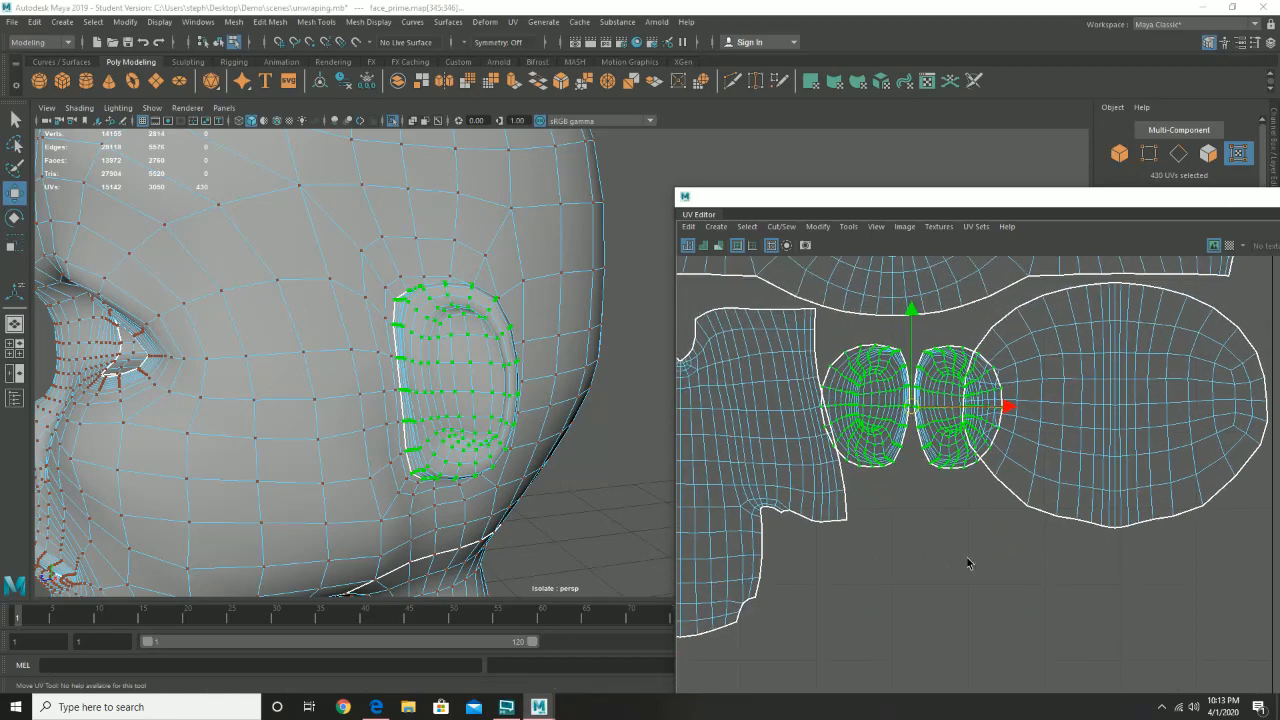
- Separate the ear shells and stack them one above the other between the neck and top-of-head shells
left_click(946, 428)
left_click_drag(966, 397, 927, 538)
left_click(885, 402)
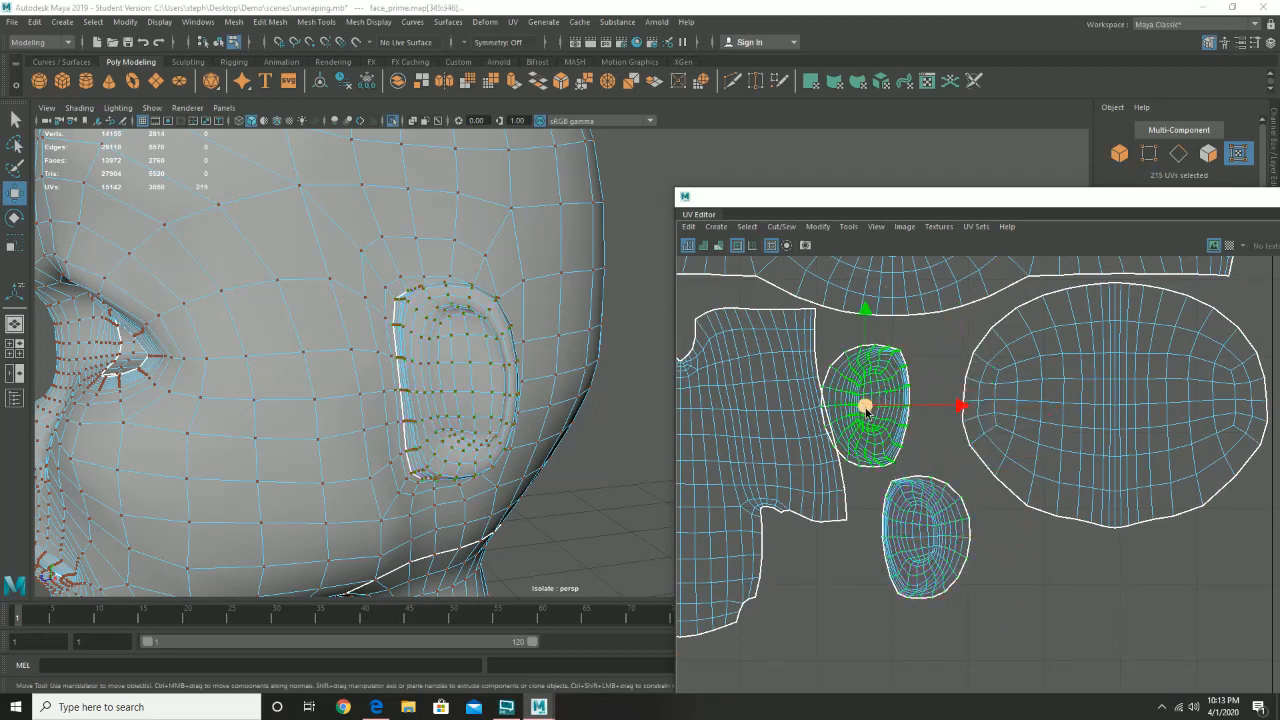
left_click_drag(866, 410, 891, 391)
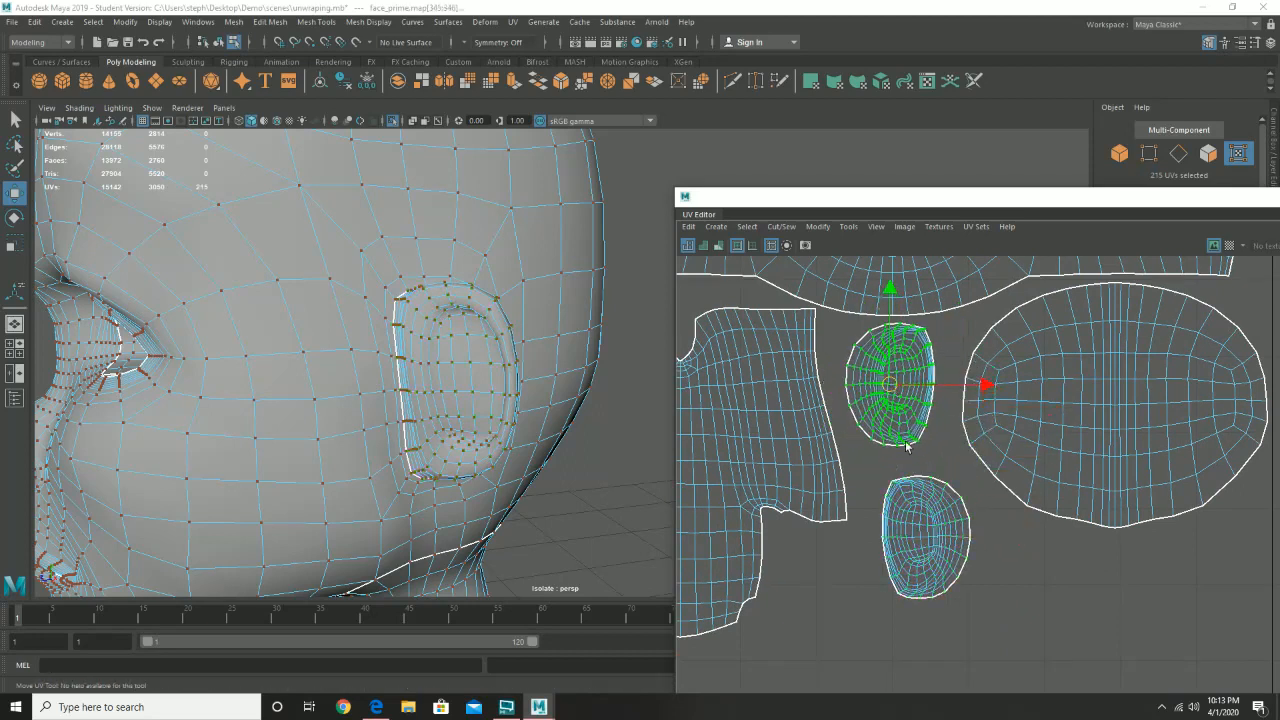
left_click(923, 525)
left_click_drag(923, 525, 897, 510)
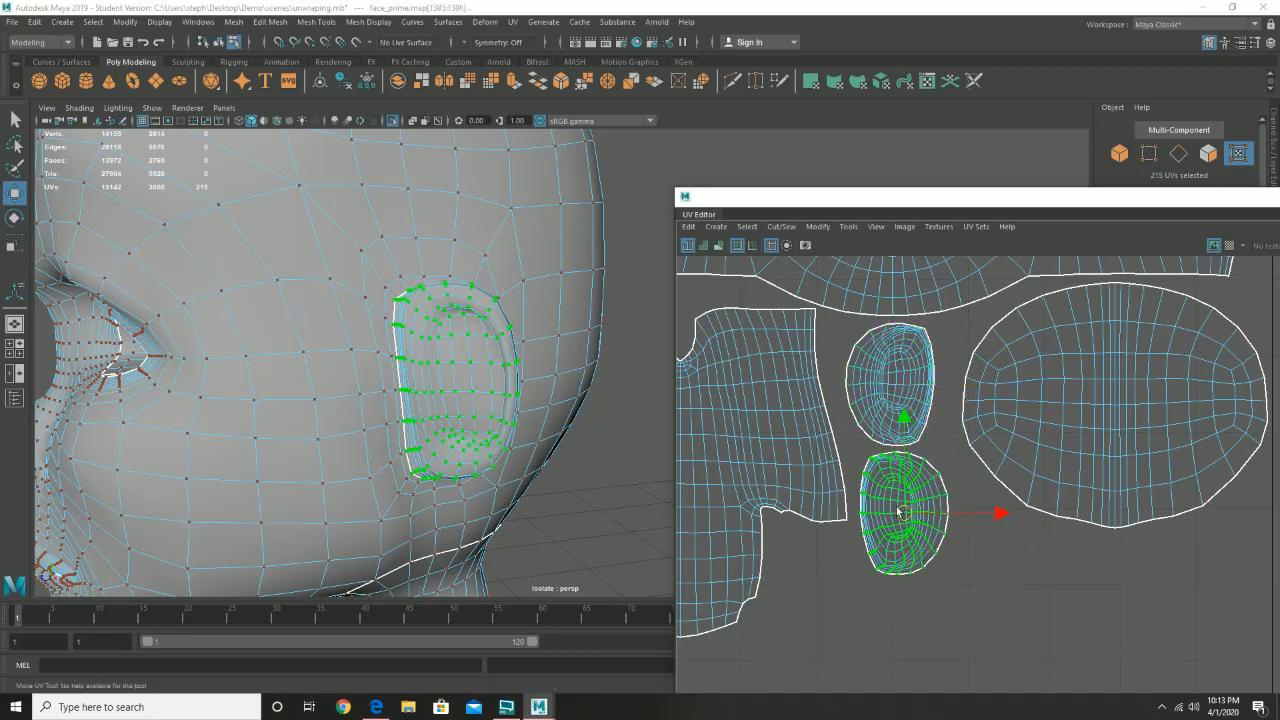
- View the head from the front and select in the ear shells to check which ear each belongs to
right_click_drag(497, 403, 271, 394, "alt")
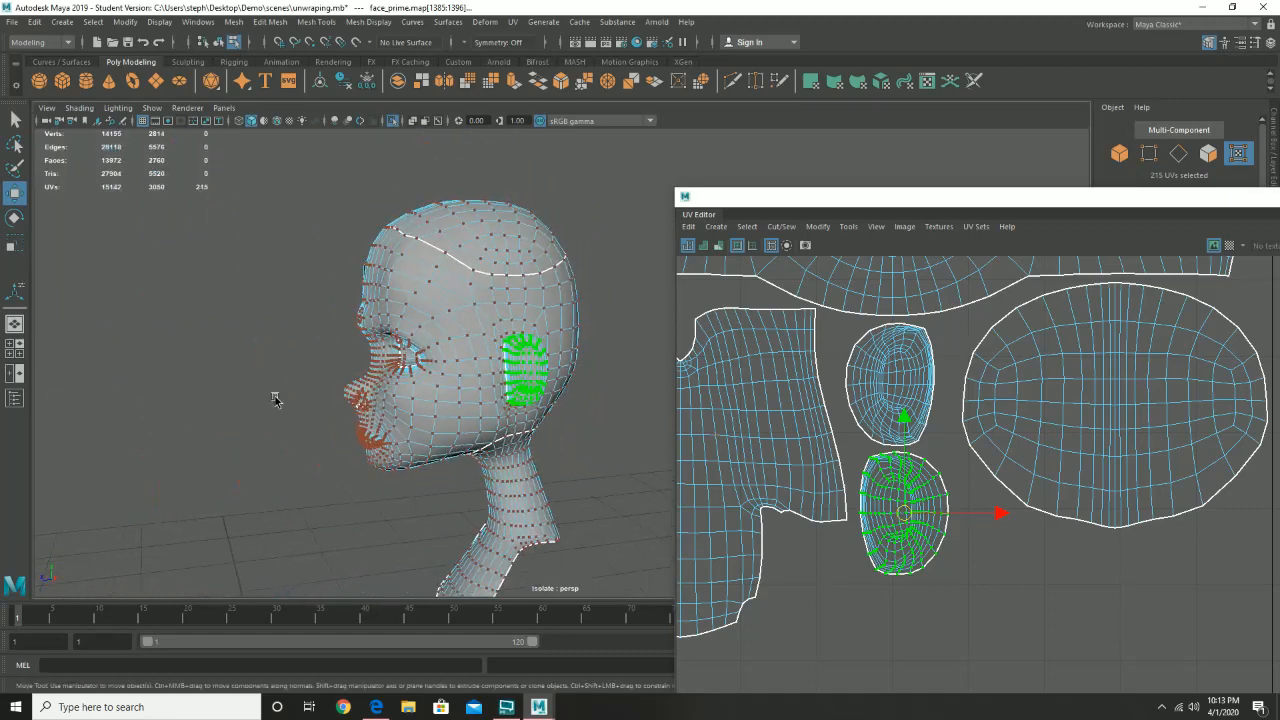
left_click_drag(271, 394, 438, 391, "alt")
left_click(893, 367)
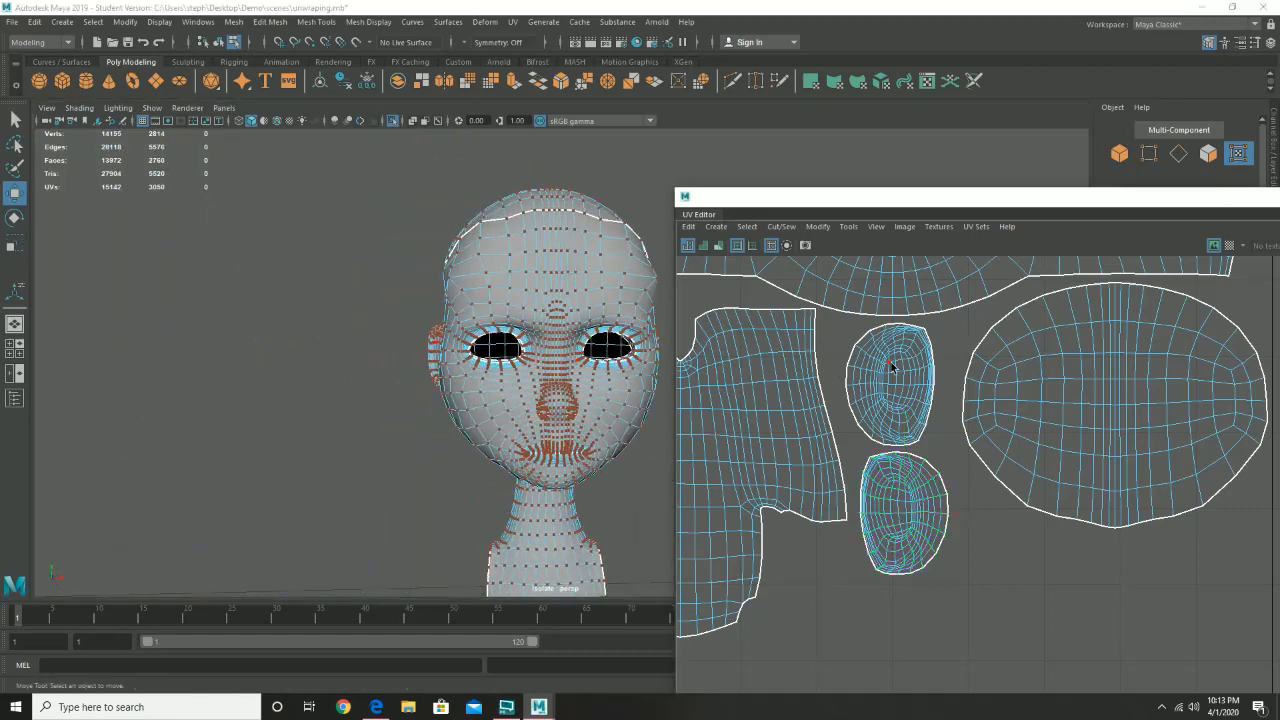
left_click(862, 357)
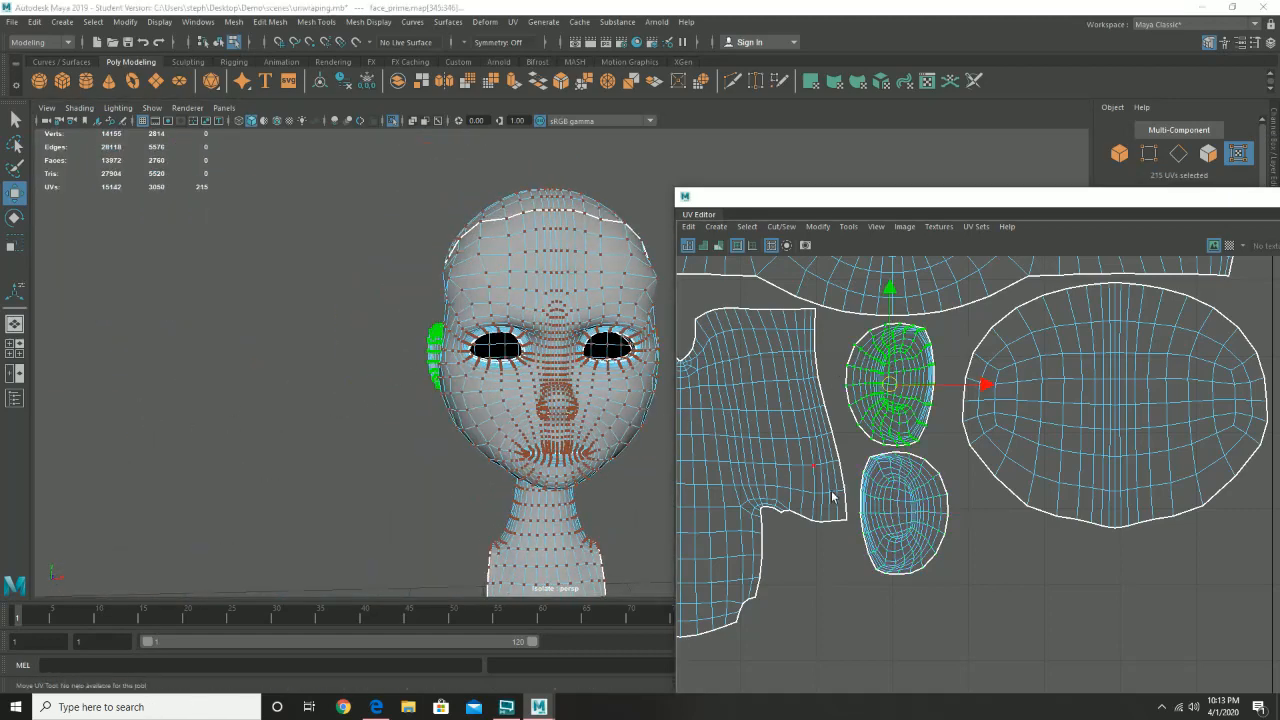
left_click(921, 490)
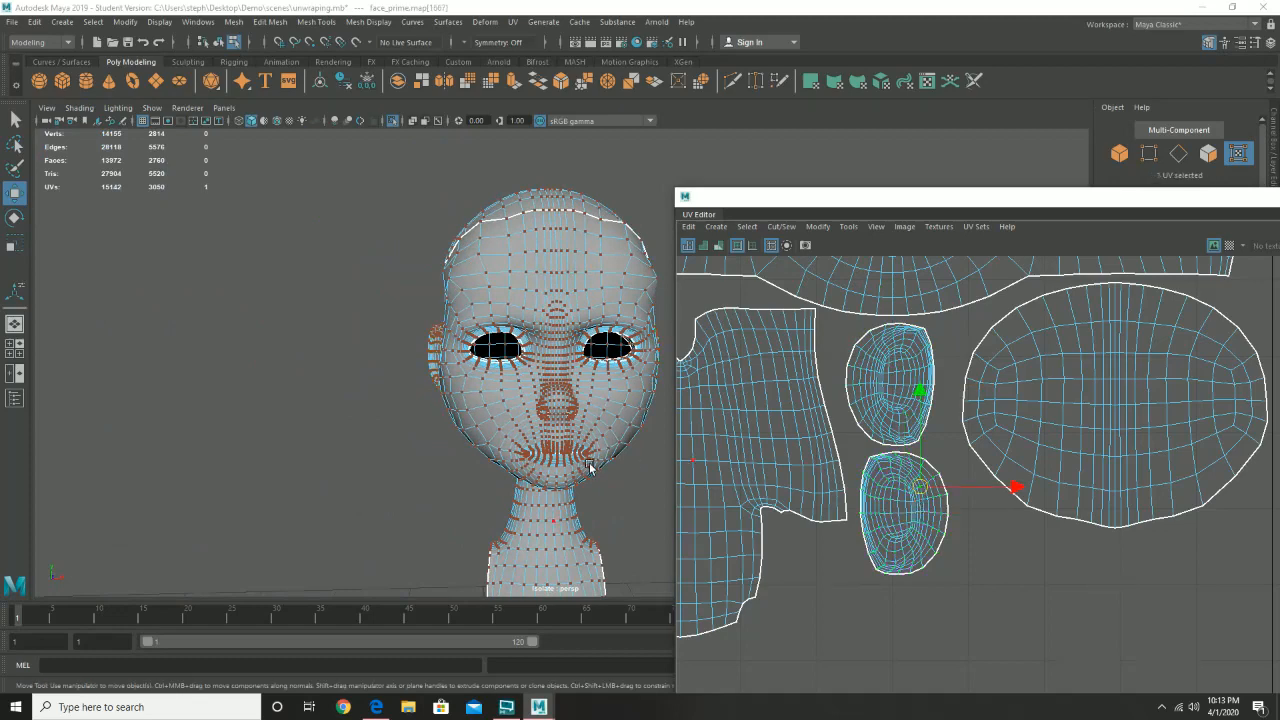
- Select UVs in the neck shell and along the top-of-head shell's lower edge to check their orientation on the head
left_click(786, 450)
middle_click_drag(490, 480, 361, 417, "alt")
left_click_drag(361, 417, 452, 520)
middle_click_drag(857, 457, 1012, 437, "alt")
middle_click_drag(1098, 387, 891, 497, "alt")
left_click_drag(913, 440, 994, 563)
left_click_drag(535, 280, 510, 565, "alt")
left_click_drag(1117, 625, 978, 565)
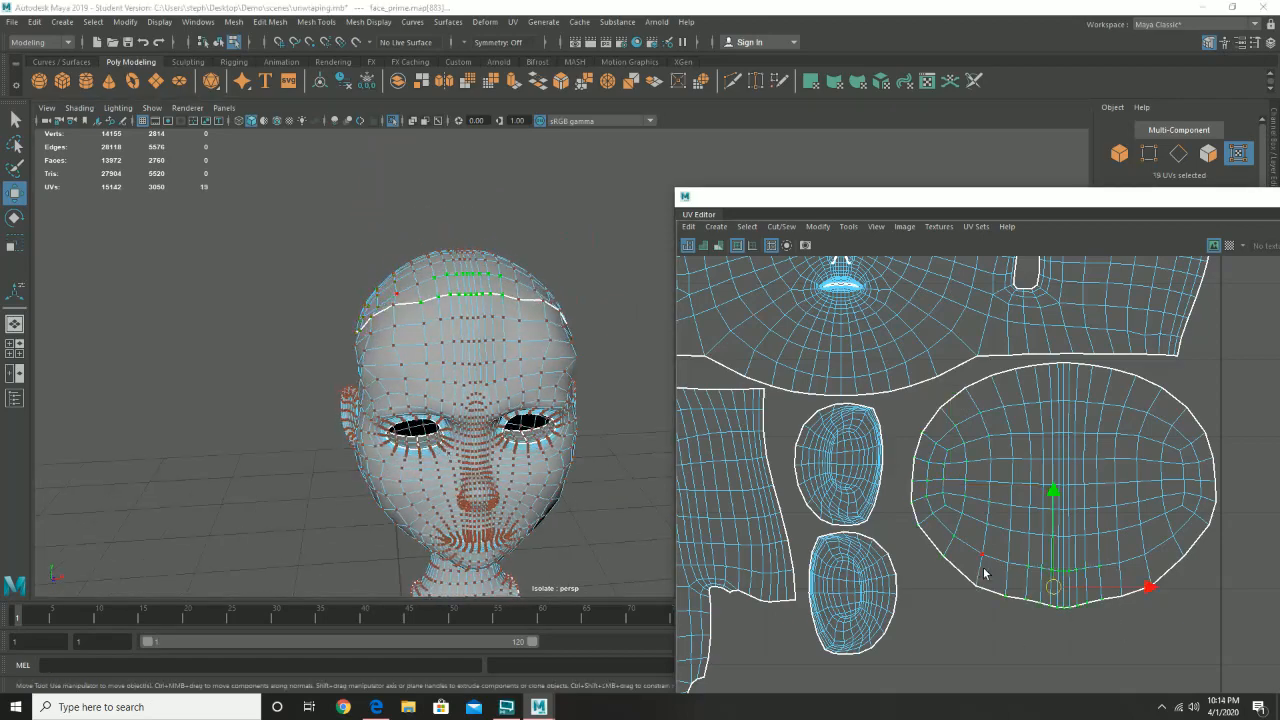
- Select the remaining small shells left of the 0–1 tile and move them together to just below the tile
scroll(1145, 480, "down", 3)
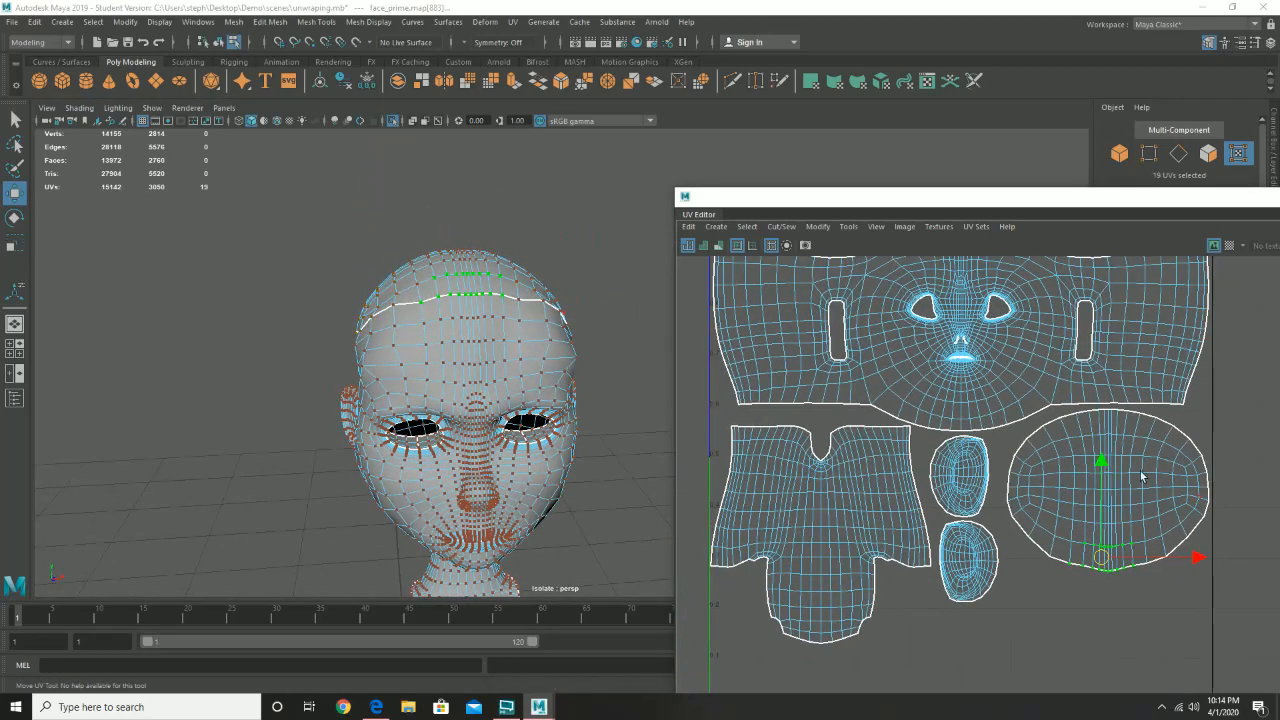
scroll(873, 518, "down", 4)
middle_click_drag(827, 413, 988, 406, "alt")
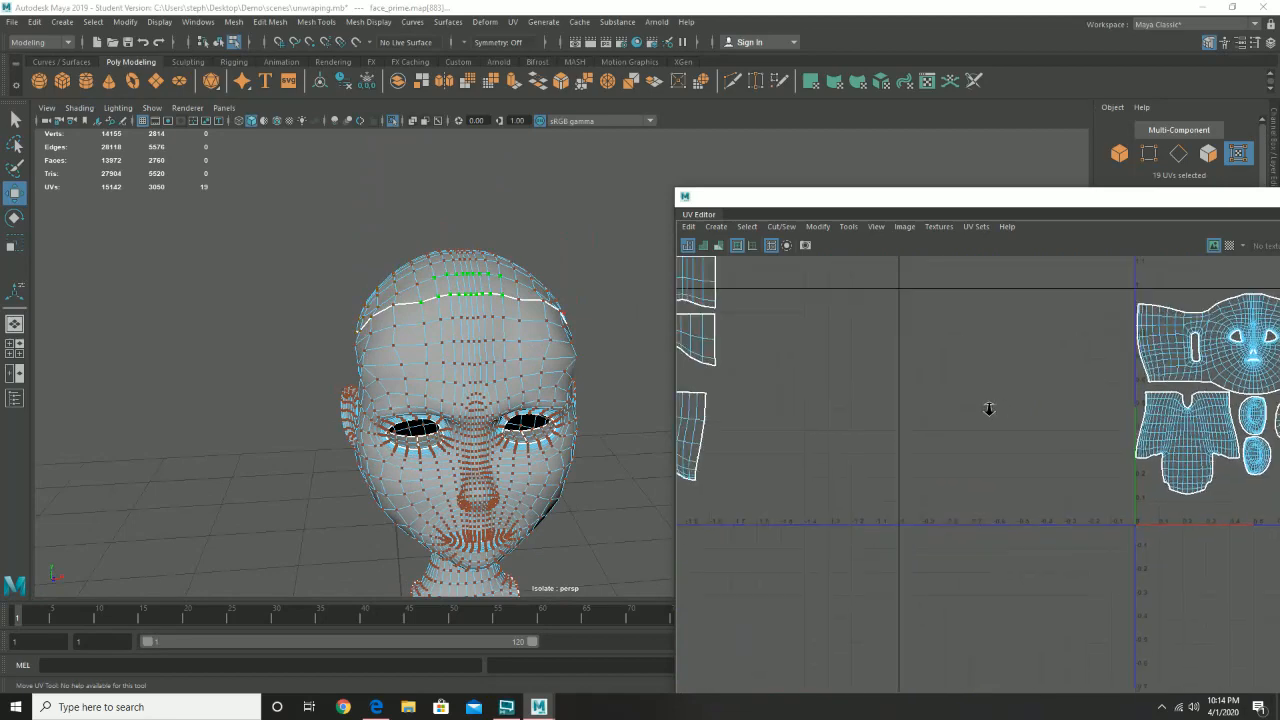
scroll(988, 406, "down", 2)
middle_click_drag(765, 396, 893, 413, "alt")
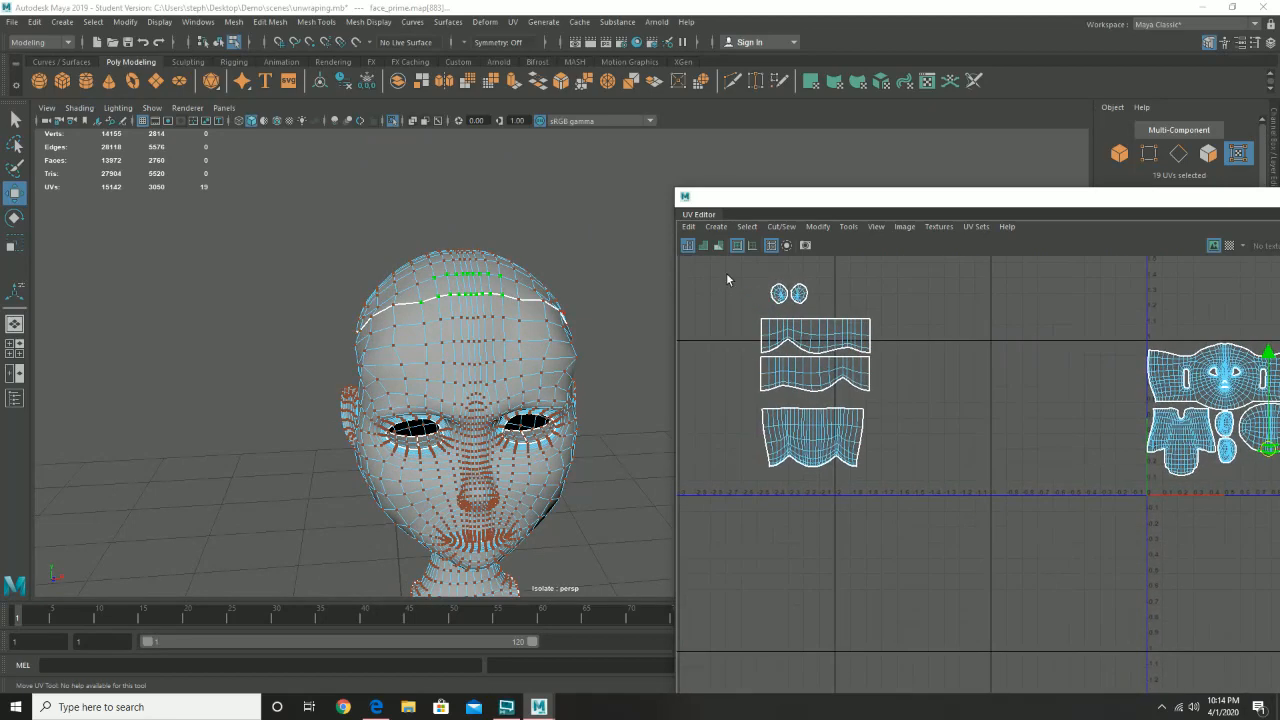
left_click_drag(726, 273, 912, 503)
left_click_drag(862, 384, 1257, 598)
- Save the scene and accept the student version notice
left_click(14, 22)
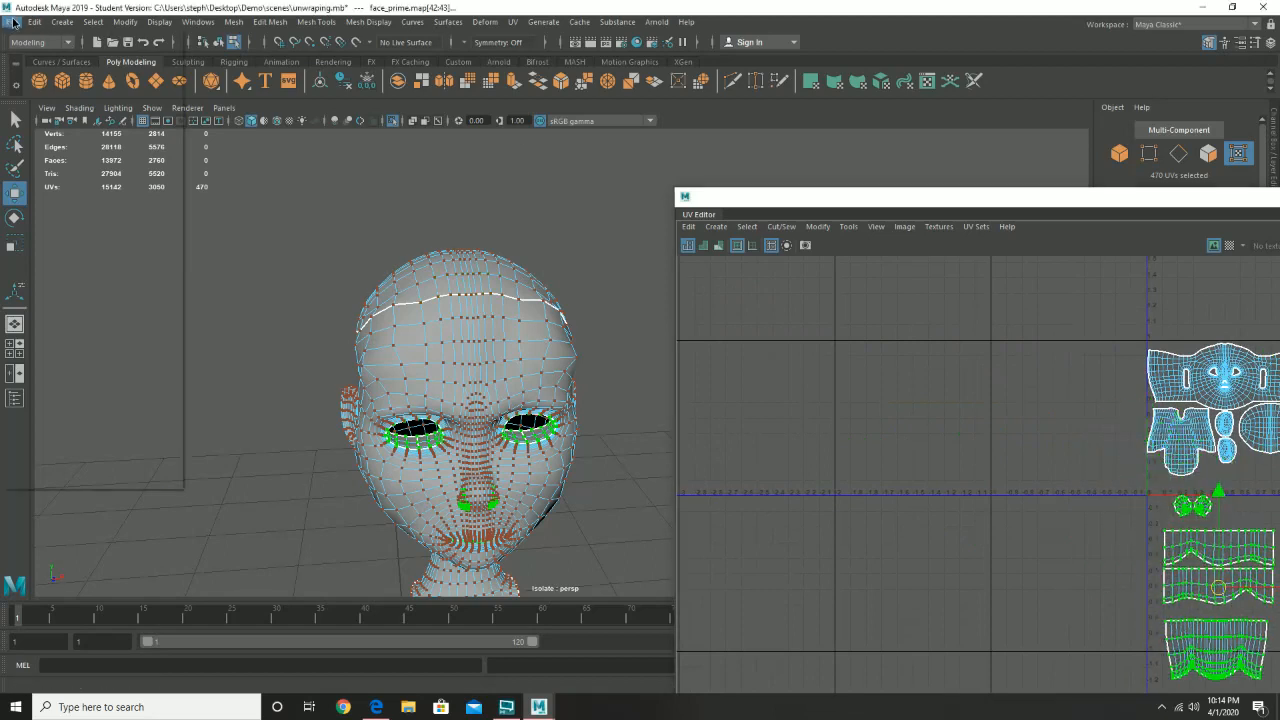
left_click(50, 73)
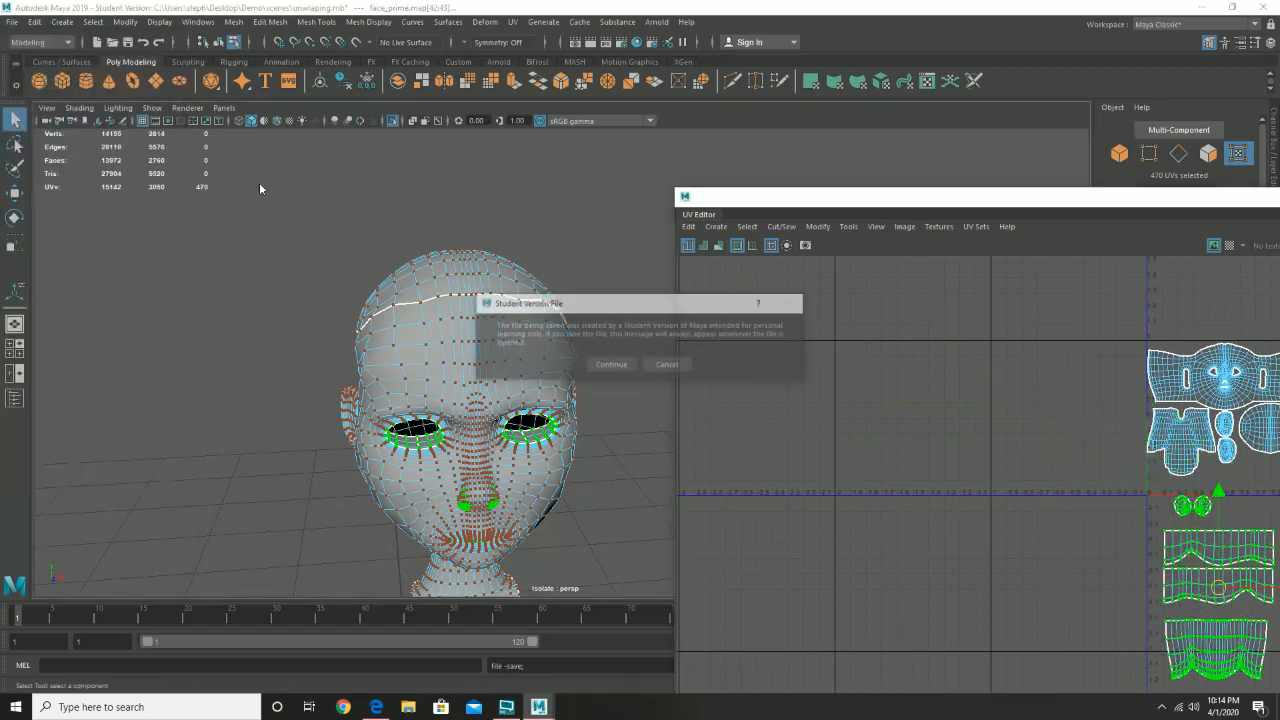
left_click(609, 364)
- Move the small shells right toward the tile's lower right corner, and set the two nostril shells apart beneath the ear shells
middle_click_drag(1091, 482, 695, 400, "alt")
scroll(890, 448, "up", 3)
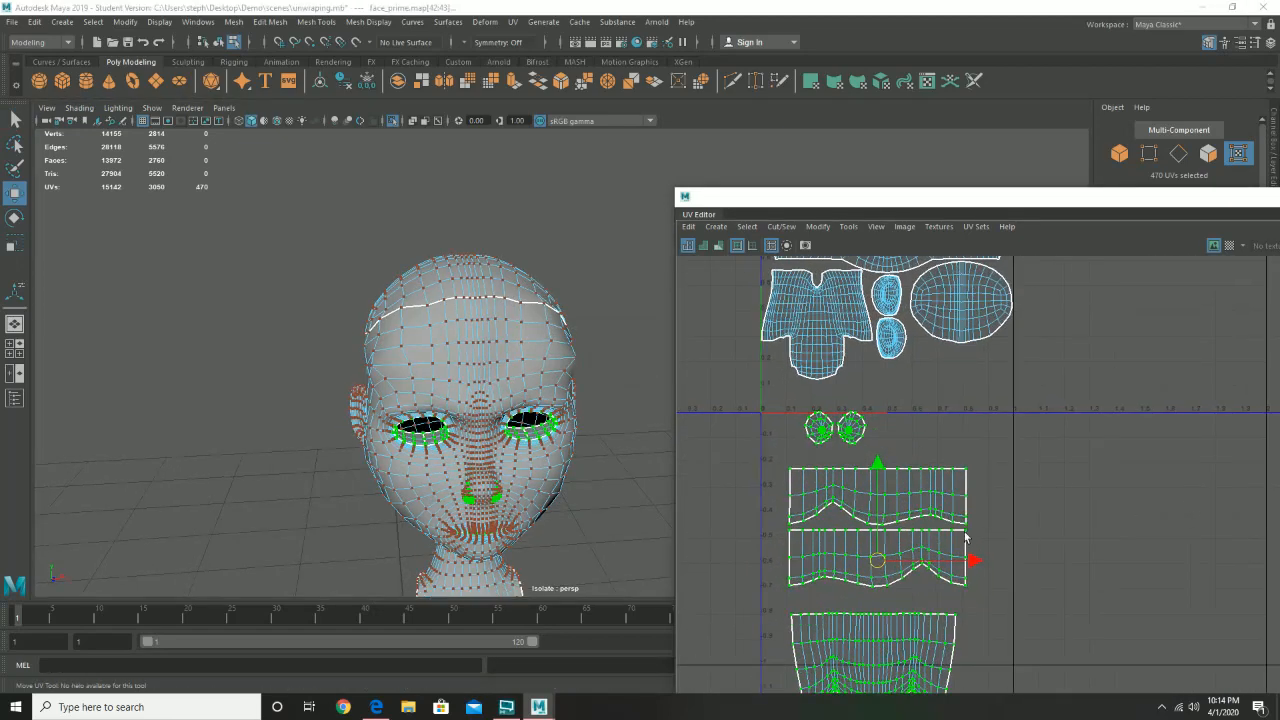
left_click_drag(886, 546, 1044, 508)
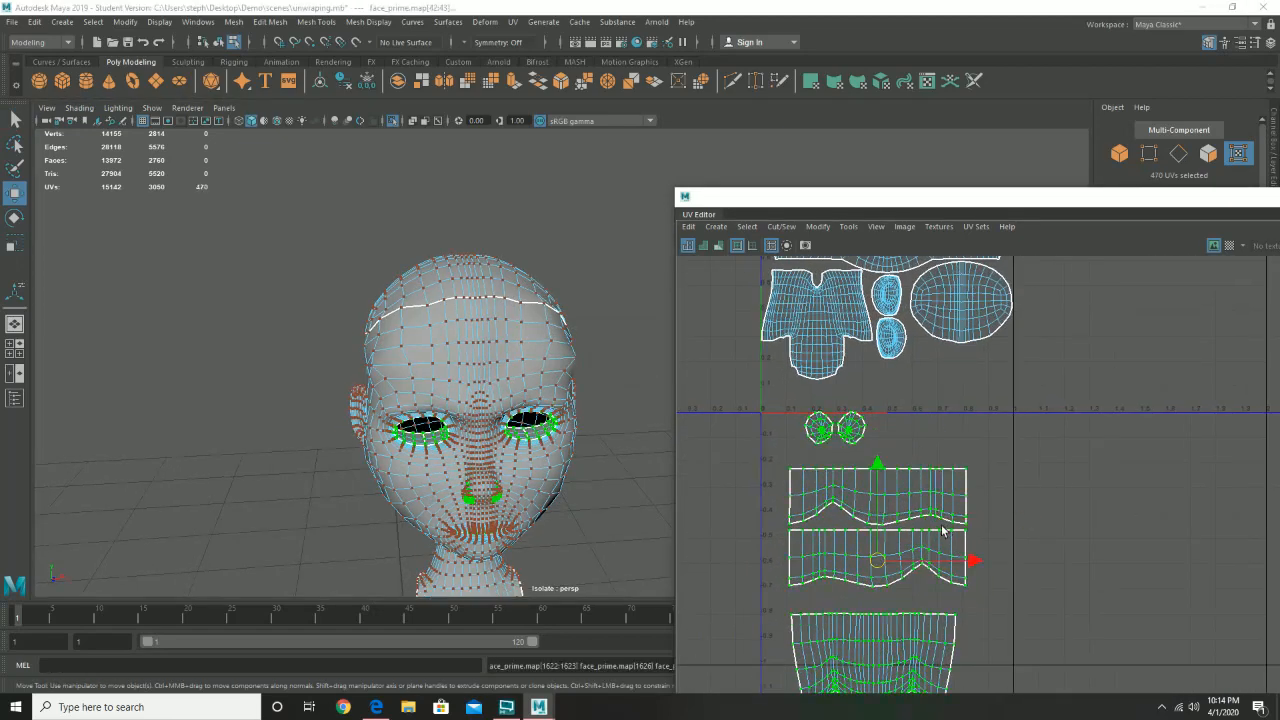
left_click_drag(877, 560, 1072, 519)
scroll(955, 360, "up", 3)
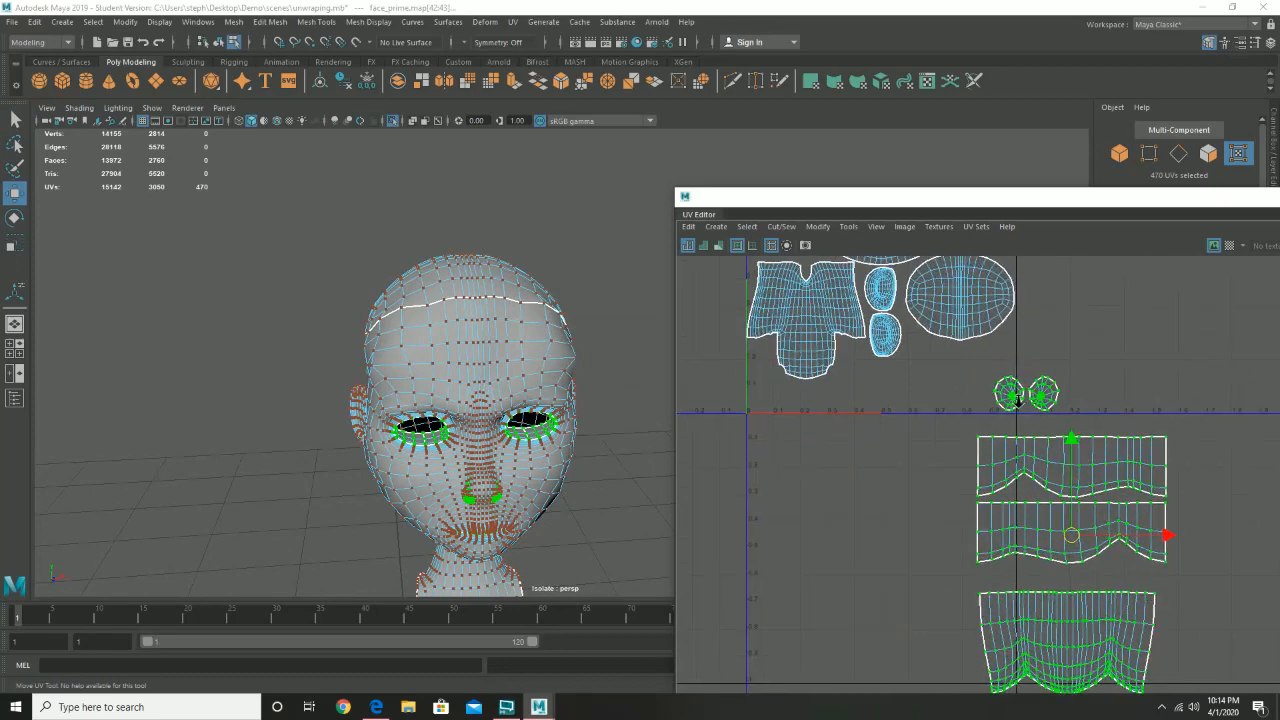
left_click_drag(966, 358, 860, 410)
scroll(786, 514, "down", 5)
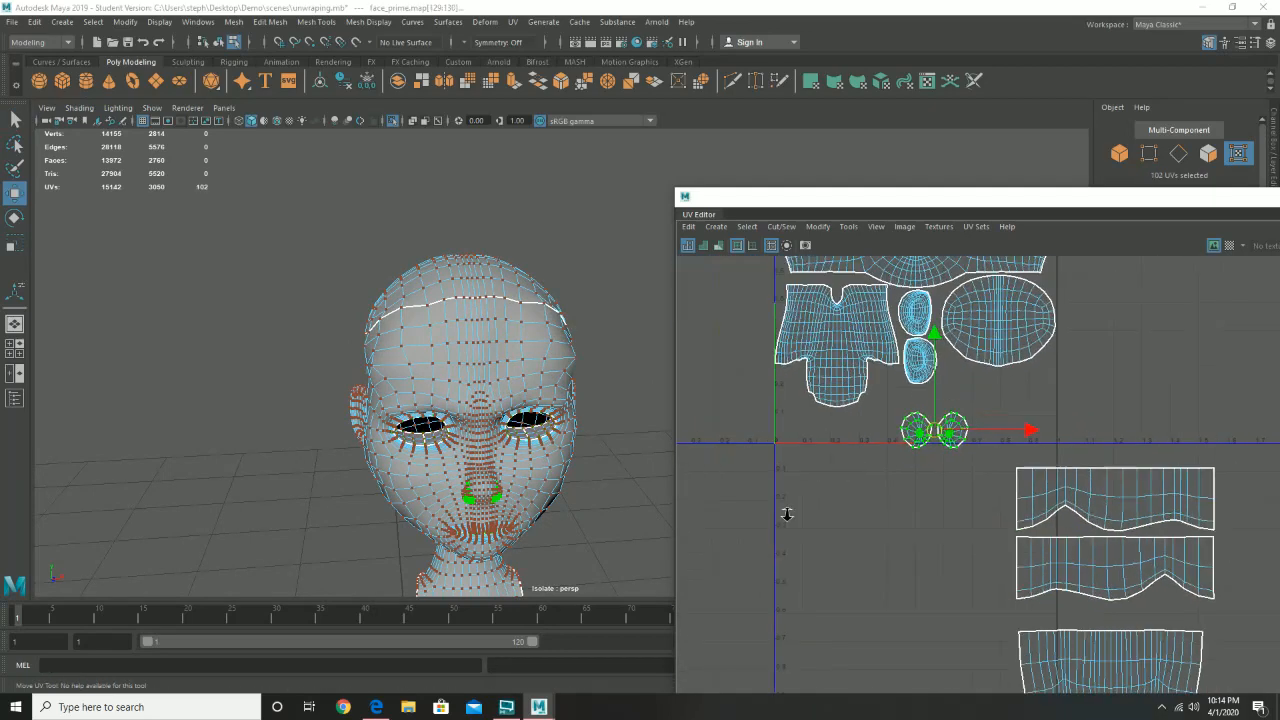
- Move the large scalloped shell up close beneath the two eyelid shells
scroll(962, 457, "up", 2)
scroll(941, 507, "up", 4)
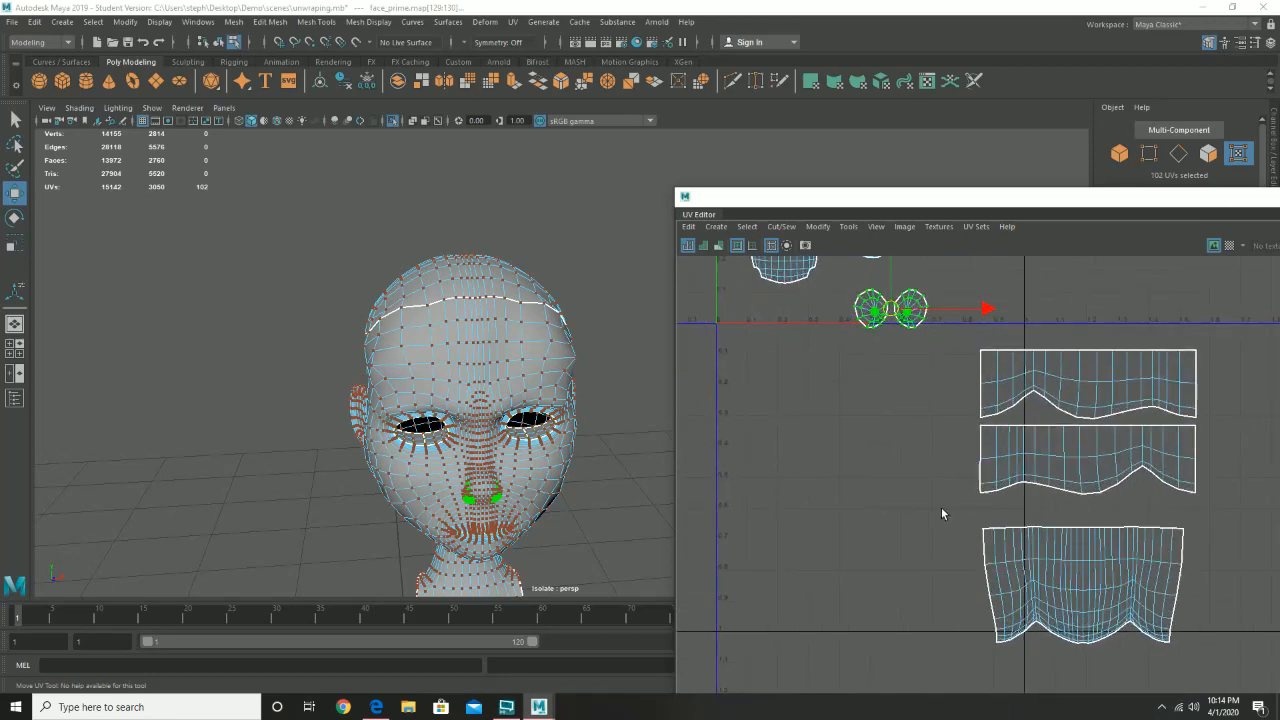
left_click_drag(941, 507, 1270, 676)
left_click_drag(1083, 585, 1089, 561)
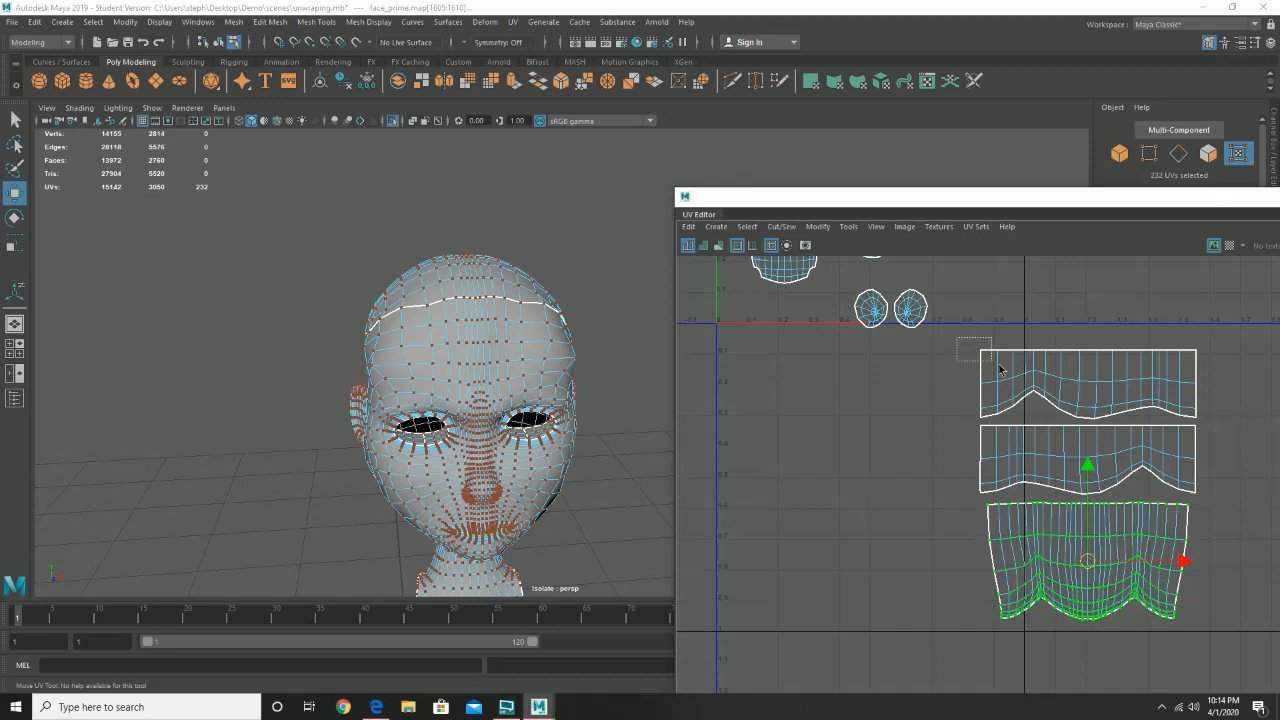
- Scale the two eyelid shells down to the scalloped shell's width and lower them to sit just above it
left_click_drag(957, 337, 1248, 502)
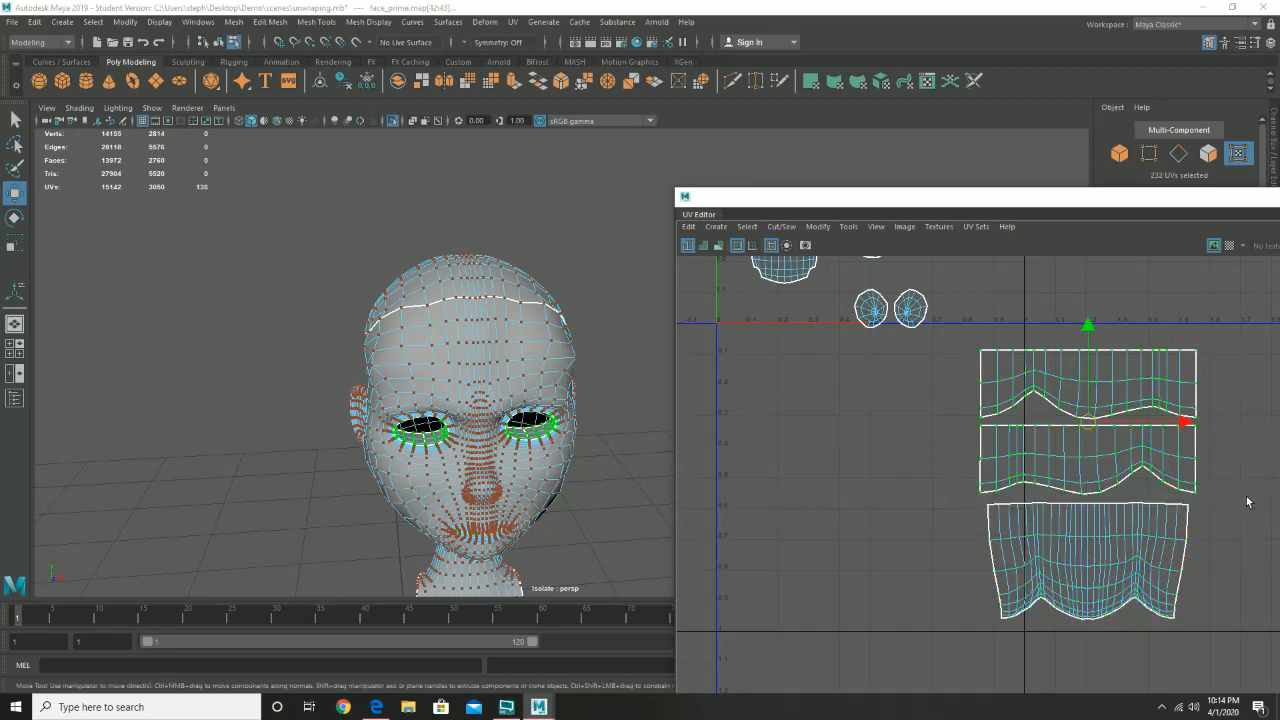
key("e")
key("r")
mouse_move(1087, 421)
left_mouse_down()
mouse_move(1082, 444)
mouse_move(1089, 423)
mouse_move(1091, 436)
left_mouse_up()
key("q")
key("w")
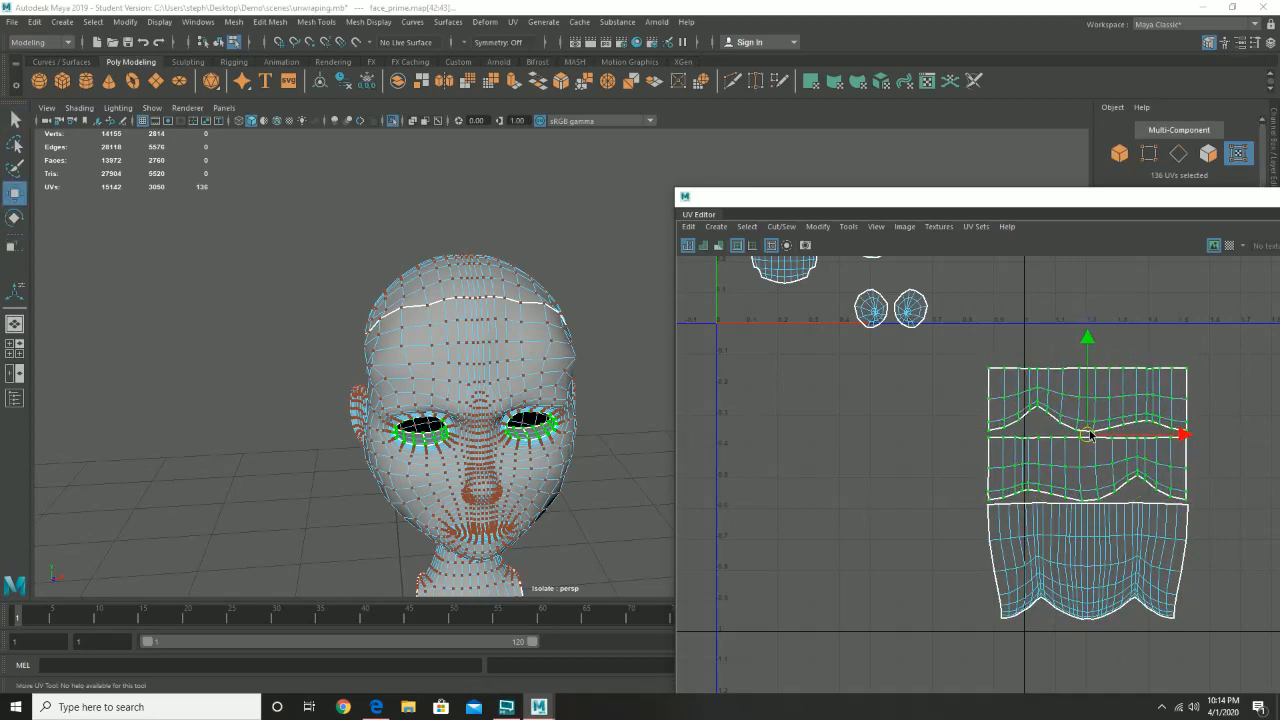
- Scale the two eyelid shells and the scalloped shell down together to roughly a third of their size
left_click_drag(962, 346, 1254, 636)
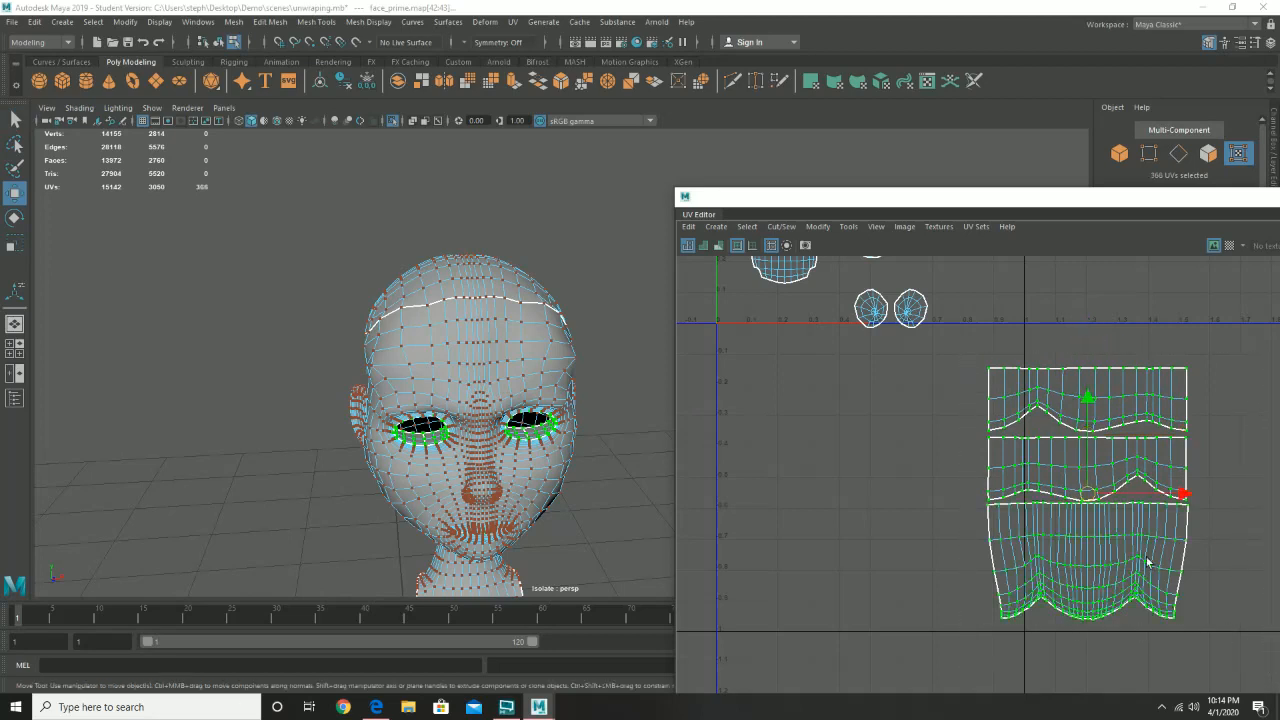
key("r")
left_click_drag(1089, 495, 1033, 426)
key("q")
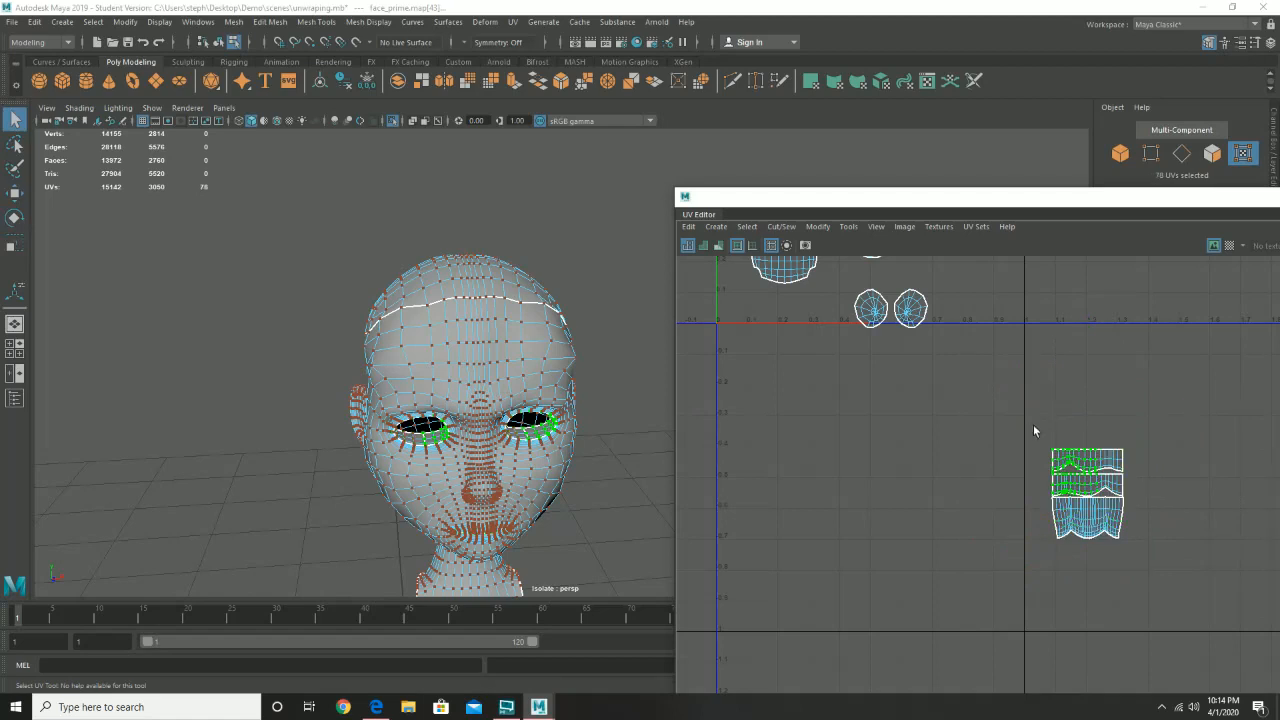
key("ctrl+z")
- Move the three stacked shells up into the 0–1 tile, directly below the top-of-head shell
key("w")
left_click_drag(1180, 491, 1109, 491)
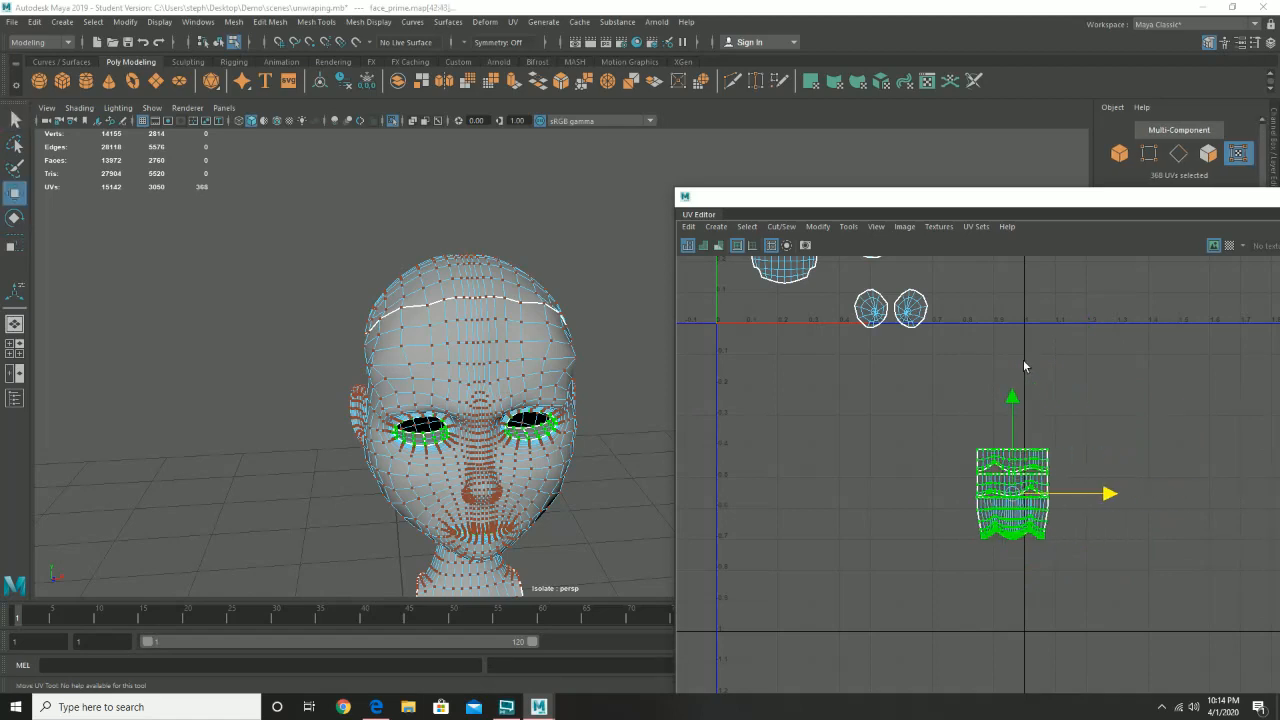
left_click_drag(1010, 400, 1010, 266)
middle_click_drag(1020, 340, 1033, 520, "alt")
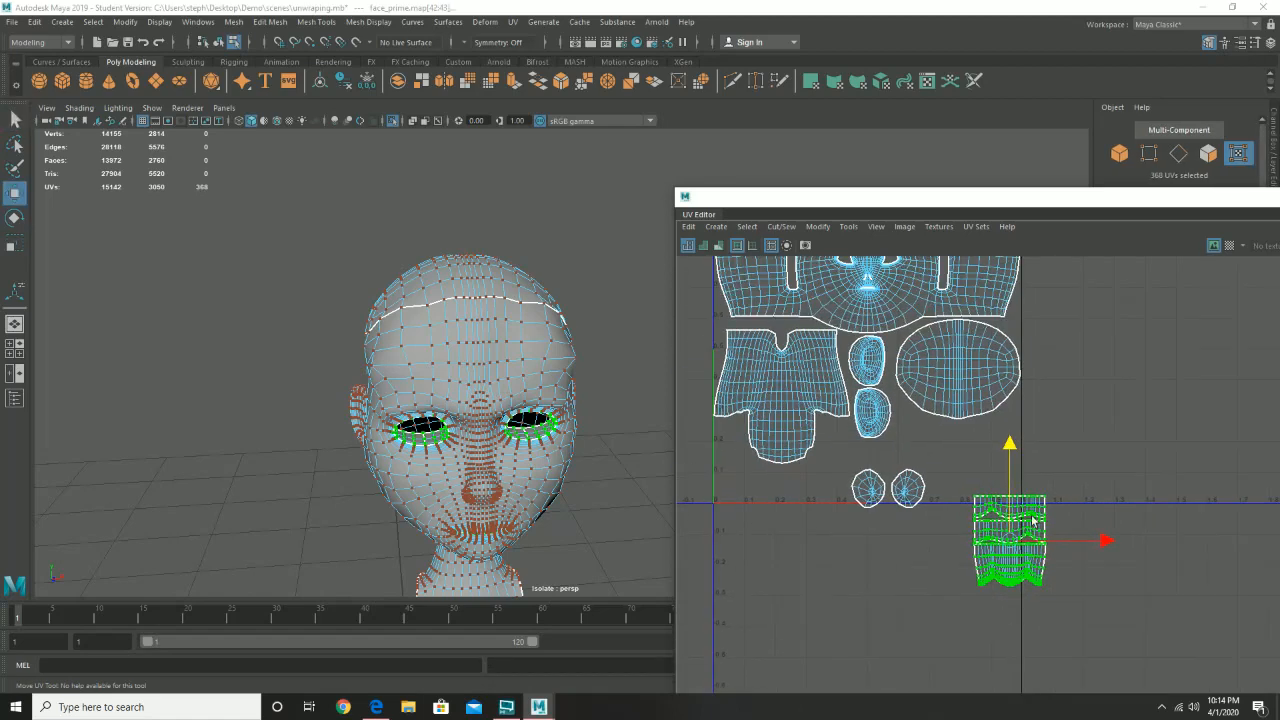
left_click_drag(1014, 453, 1012, 380)
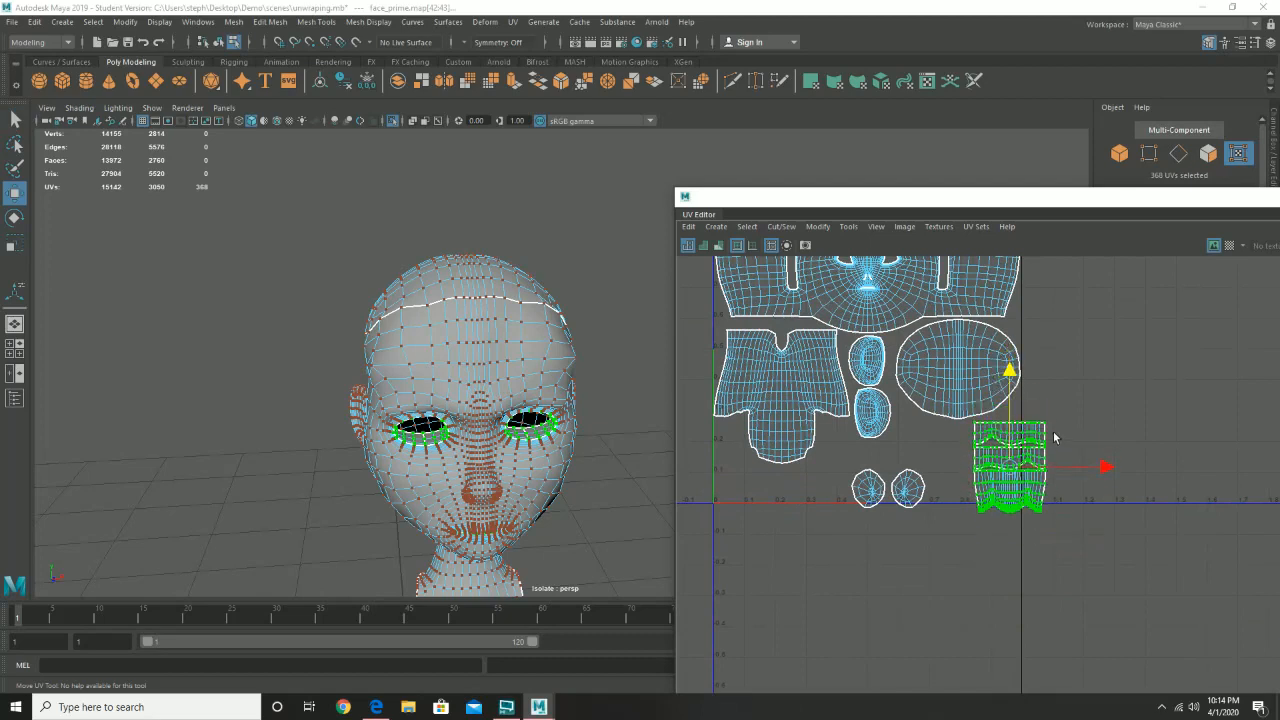
left_click_drag(1093, 467, 1063, 466)
- Scale the three stacked shells down slightly and nudge them up so they fit between the top-of-head shell and tile edge
key("e")
key("r")
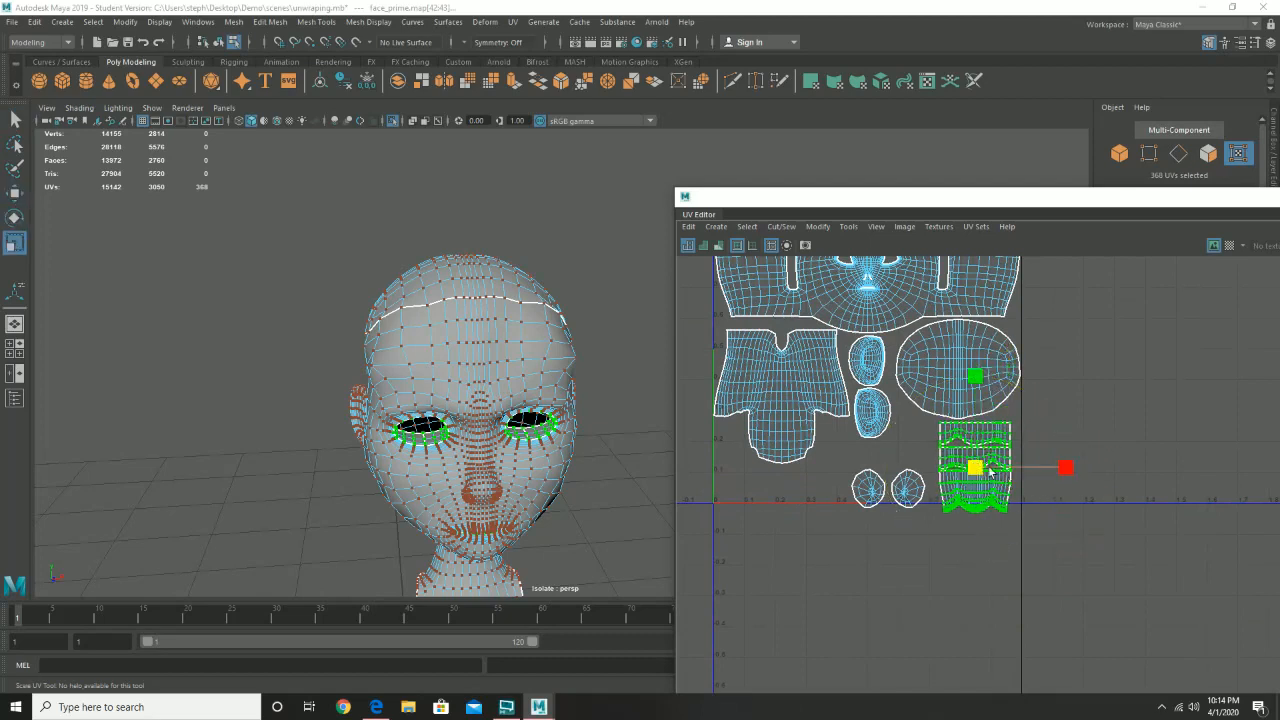
left_click_drag(975, 470, 958, 486)
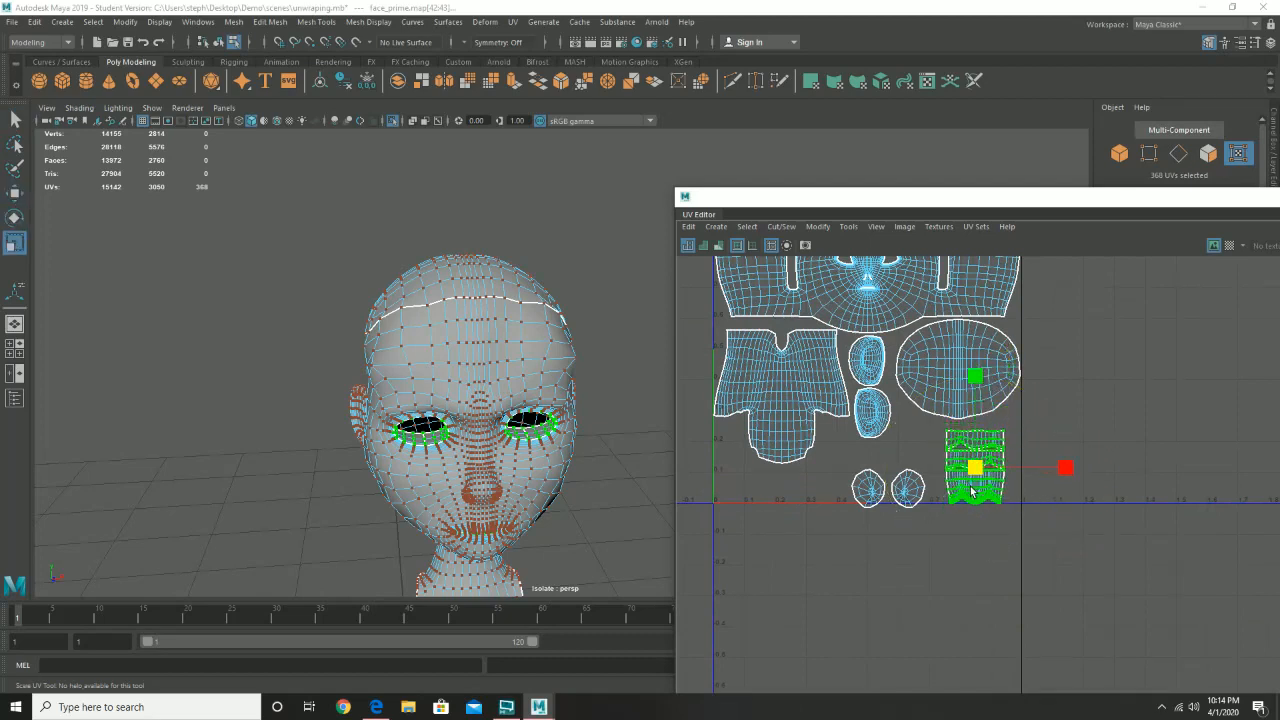
key("w")
left_click_drag(976, 400, 975, 393)
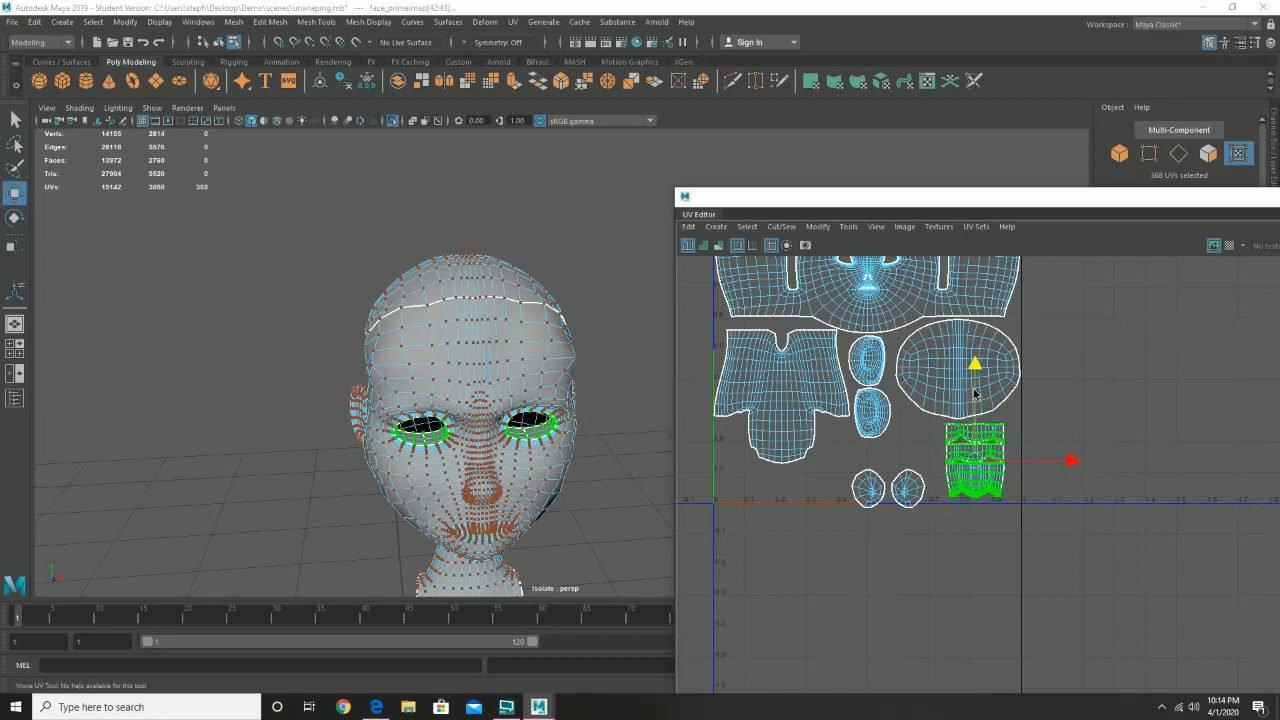
scroll(843, 448, "up", 3)
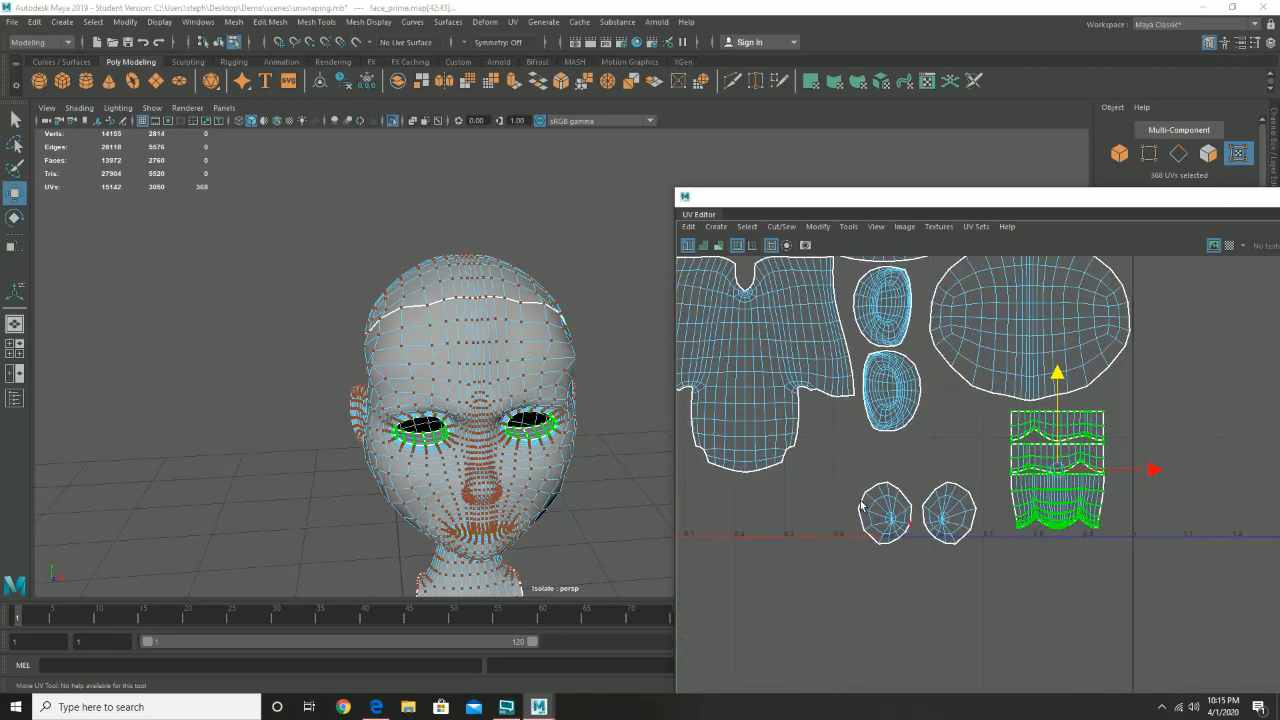
left_click_drag(840, 481, 1014, 583)
key("r")
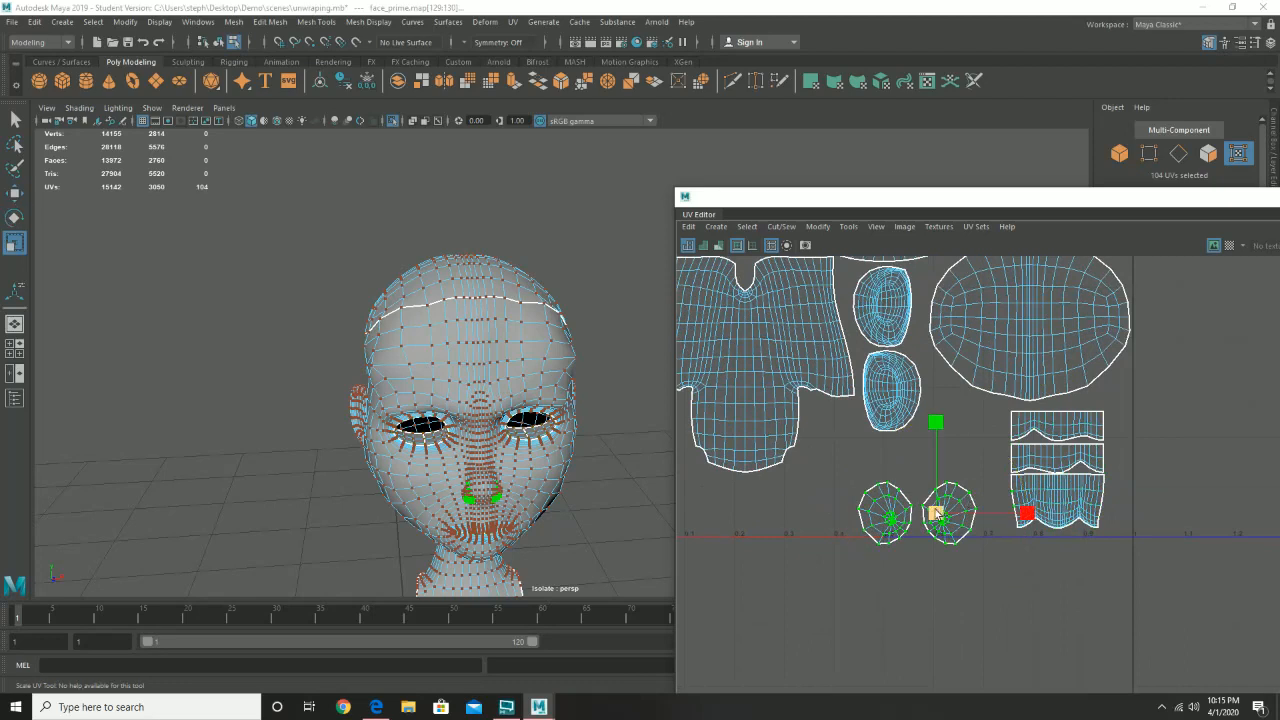
left_click_drag(936, 512, 903, 517)
key("ctrl+z")
- Select only the two nostril shells and scale them down to about half their size
left_click_drag(833, 479, 1001, 594)
key("e")
key("r")
left_click_drag(917, 514, 863, 531)
key("w")
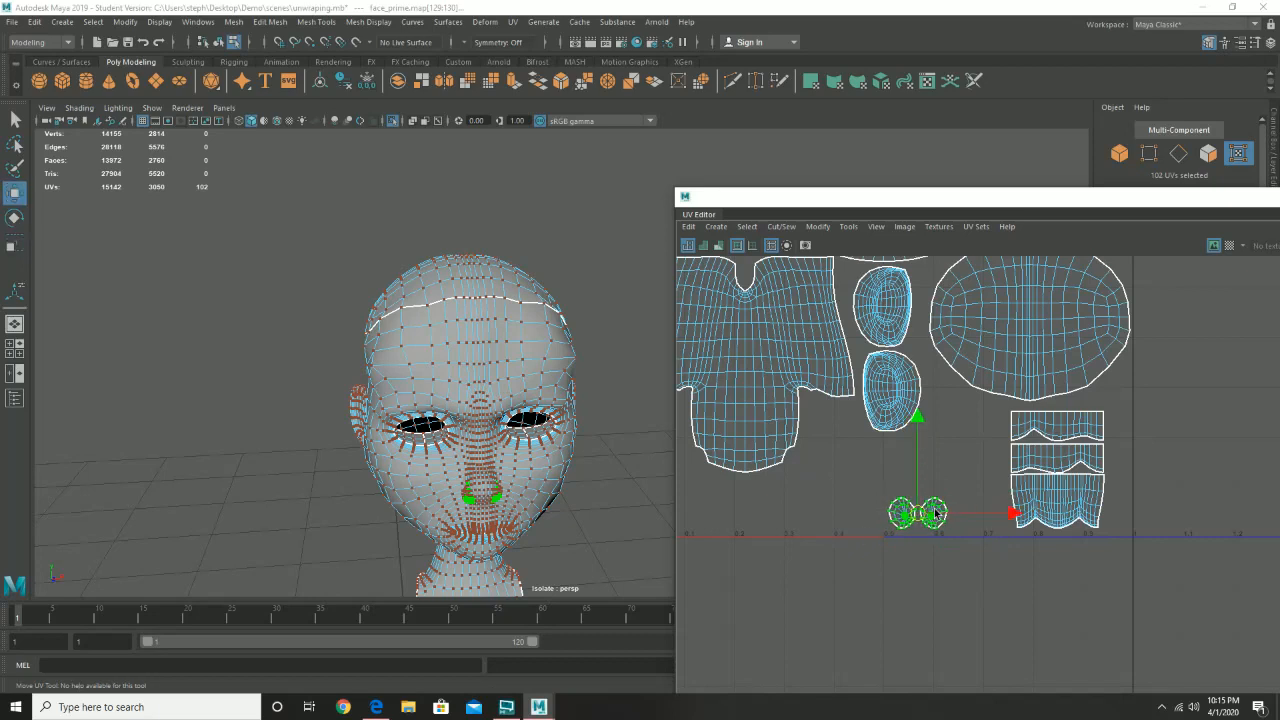
- Shrink the nostril shells further and place them just left of the upper eyelid shell, below the top-of-head shell
left_click_drag(940, 505, 1033, 481)
key("e")
key("r")
key("w")
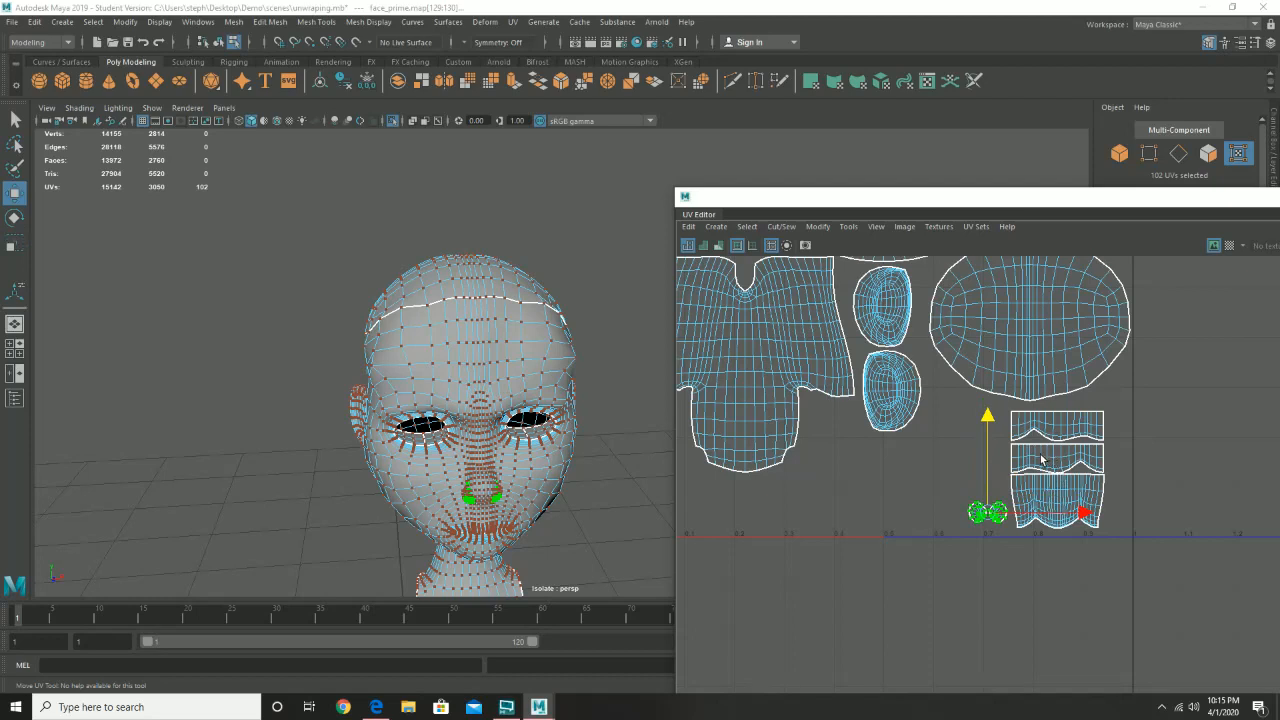
left_click_drag(986, 440, 960, 360)
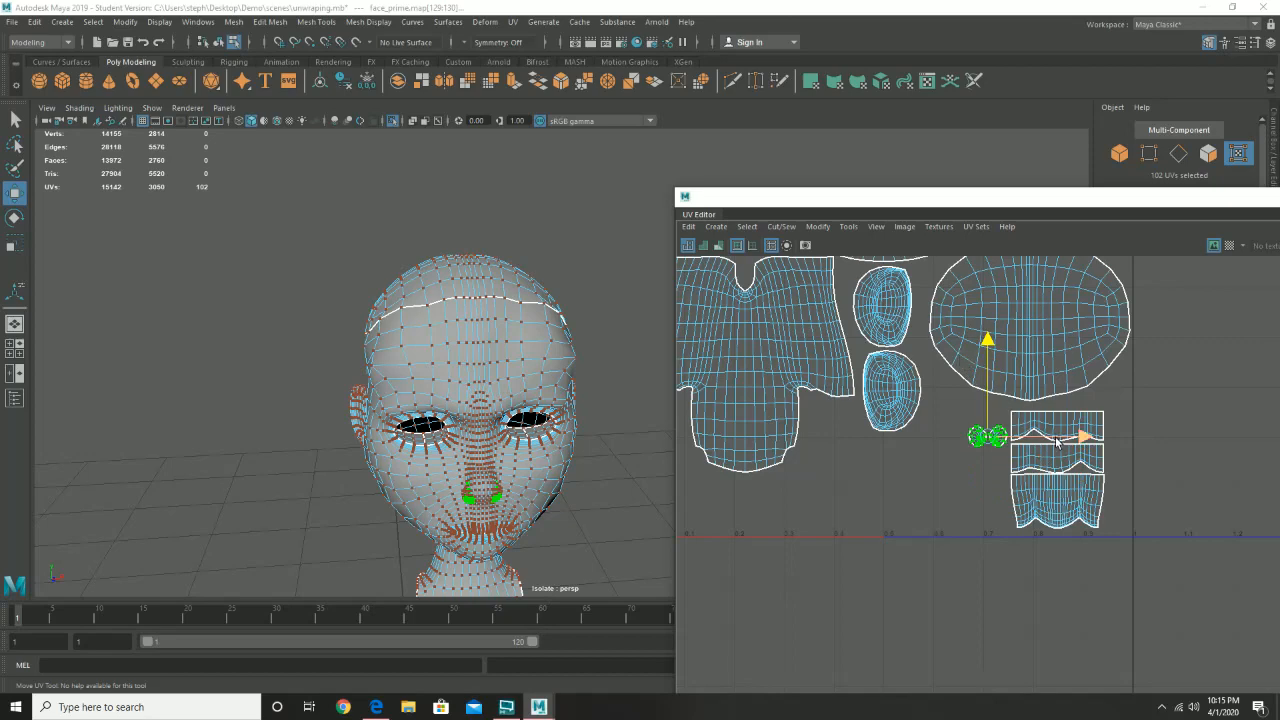
left_click_drag(1056, 437, 1053, 441)
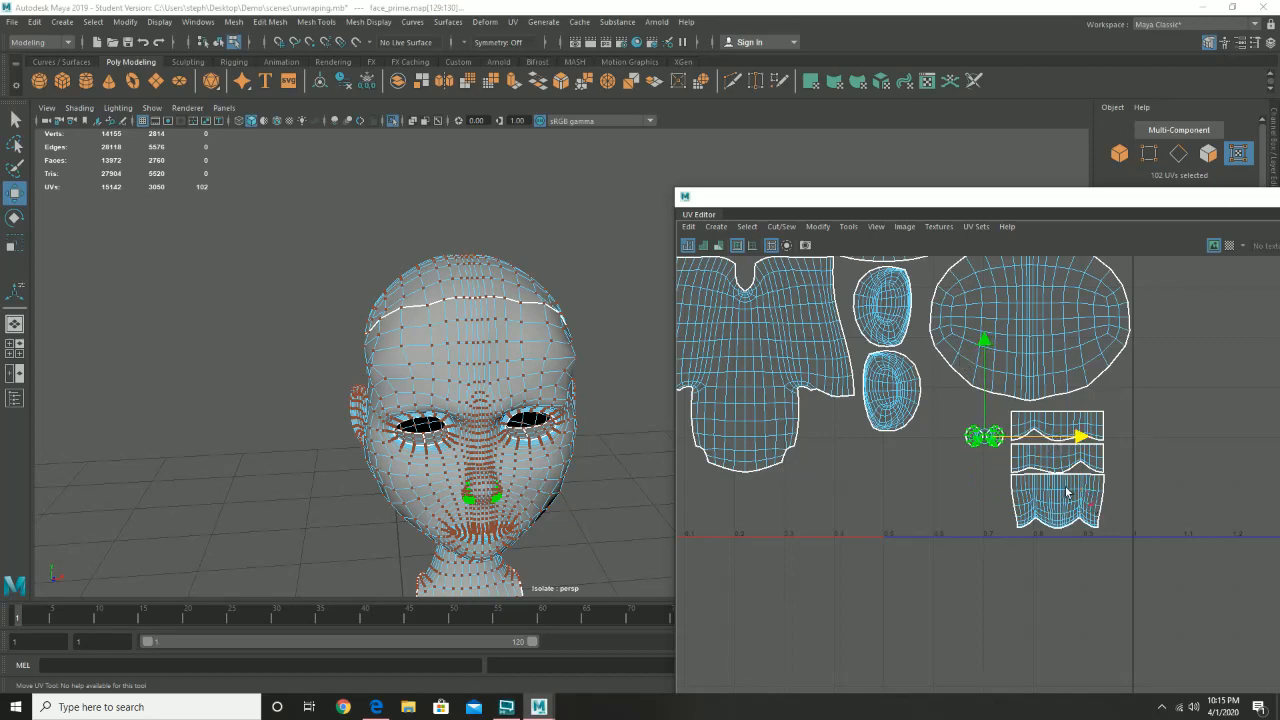
- Review the full layout in the 0–1 tile and display the checker map on the shells and the head
right_click_drag(1105, 467, 677, 473, "alt")
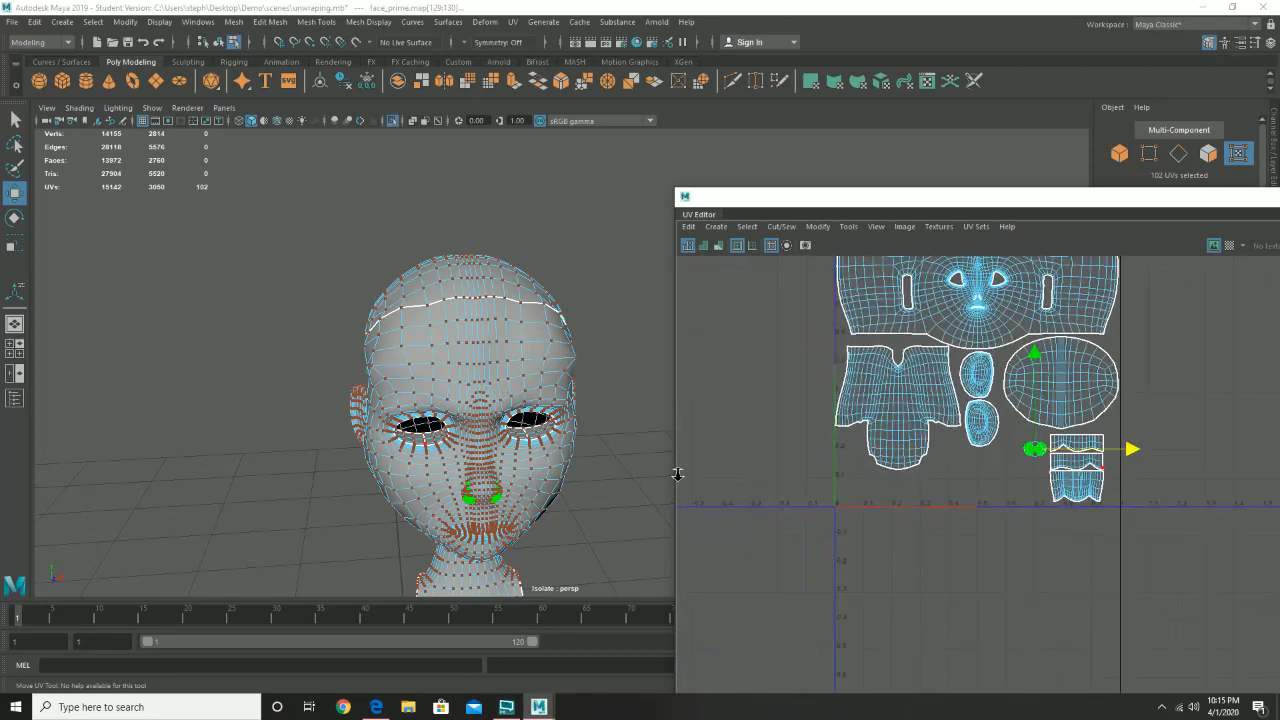
right_click_drag(911, 477, 745, 480, "alt")
middle_click_drag(983, 423, 934, 480, "alt")
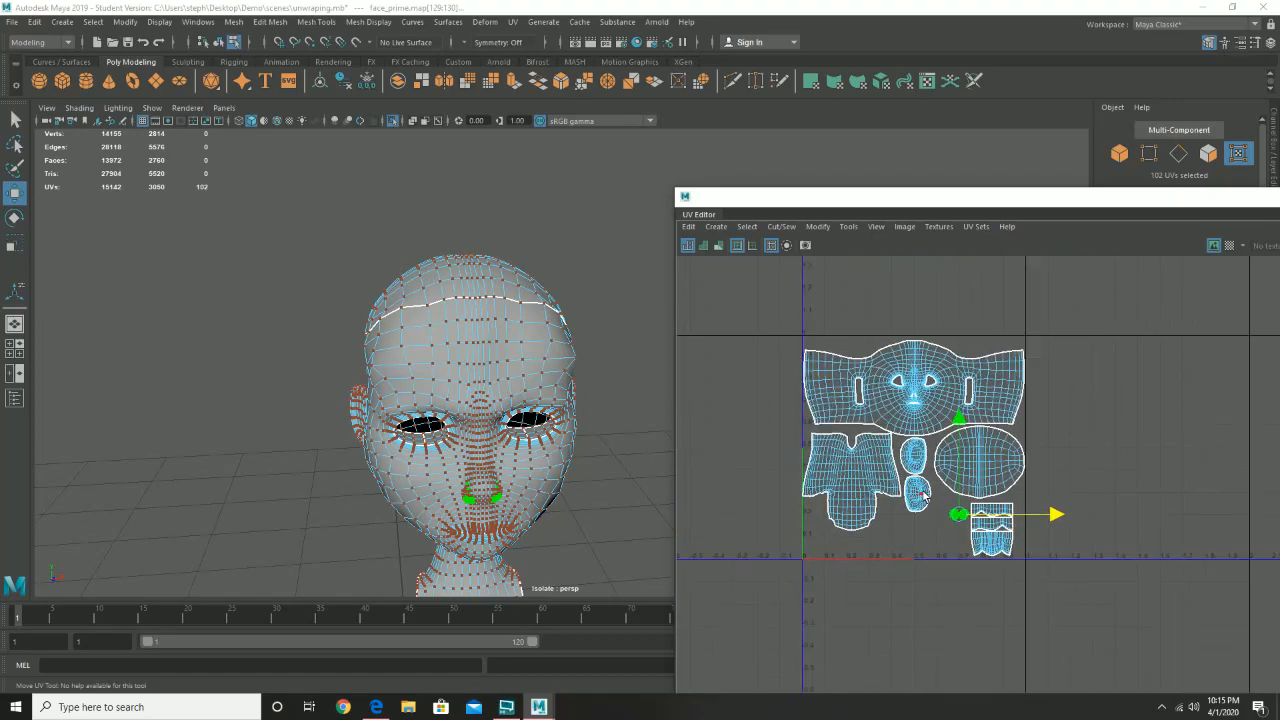
scroll(1029, 410, "up", 4)
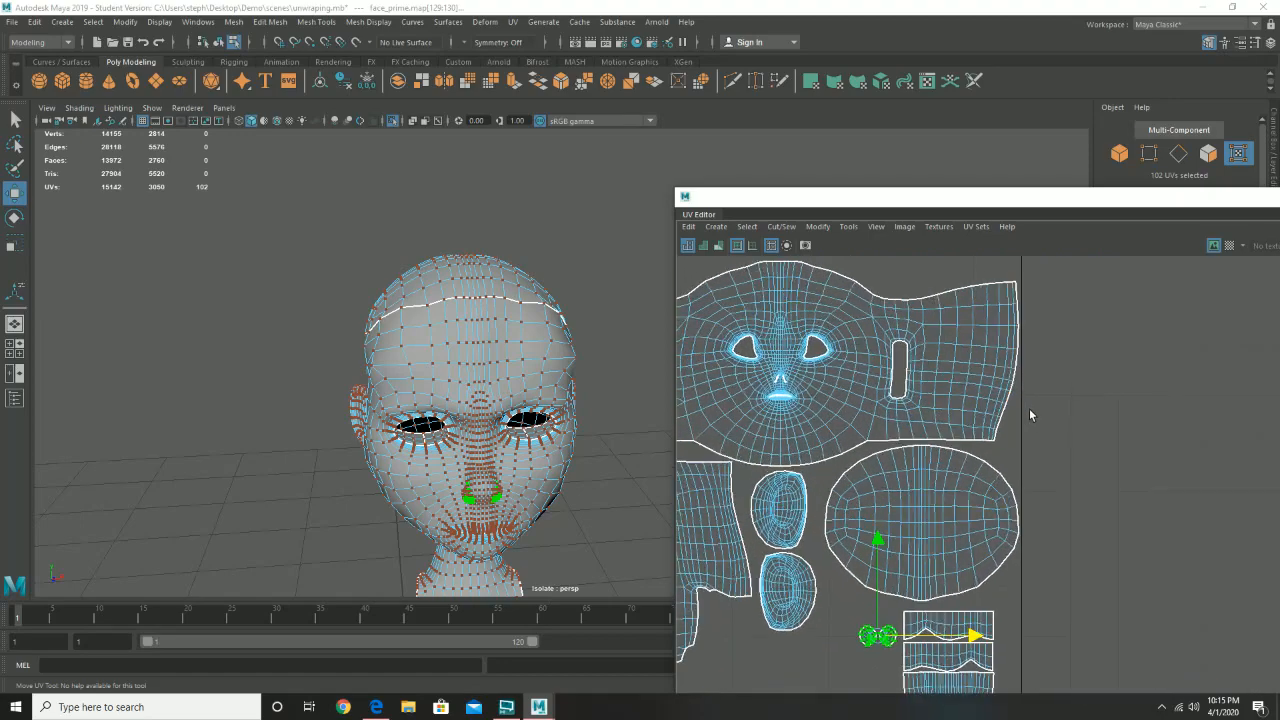
scroll(1037, 410, "down", 2)
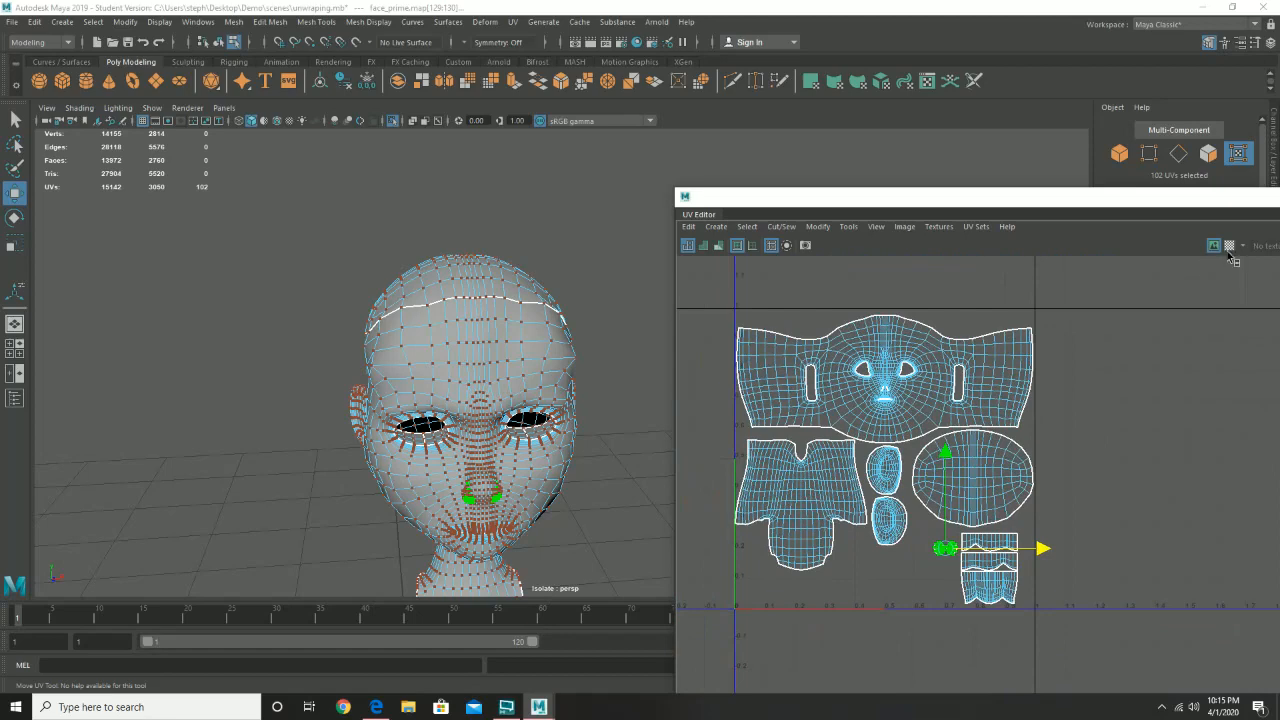
left_click(1229, 245)
- Select all the shells and try shifting them right across the checker pattern to see its effect on the head
scroll(1115, 485, "down", 2)
left_click_drag(843, 357, 1140, 603)
scroll(1028, 445, "up", 3)
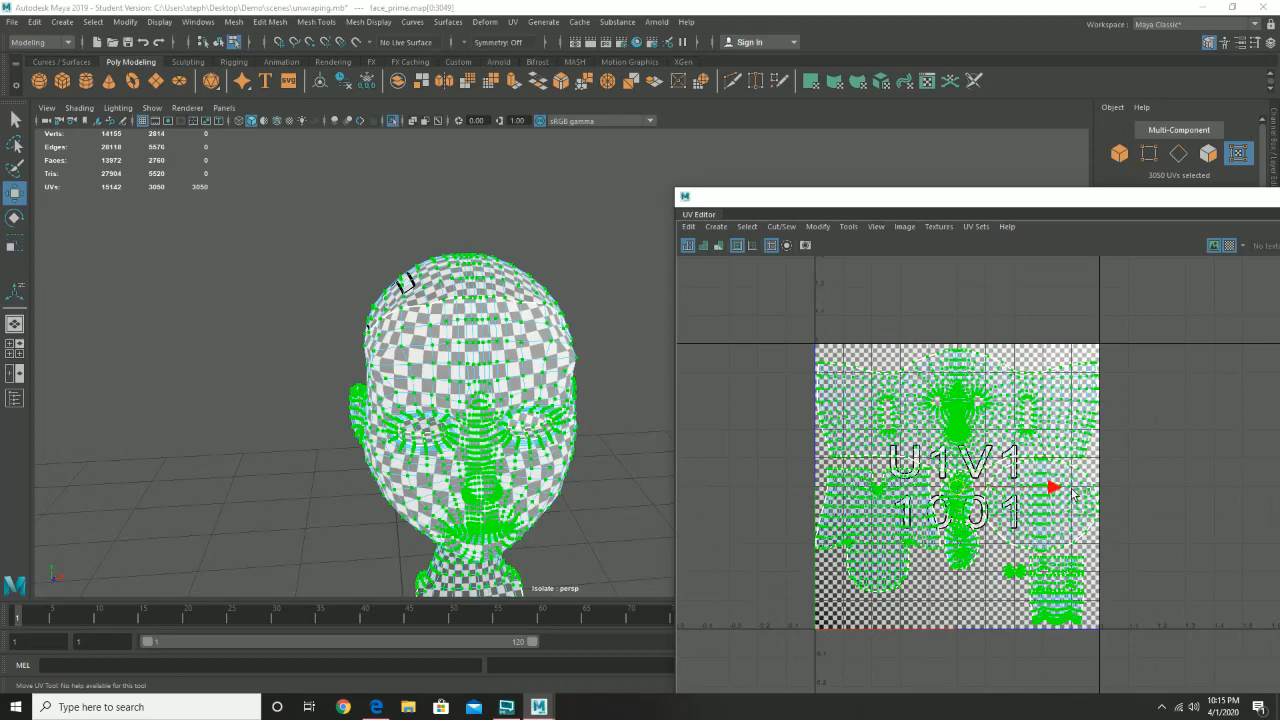
left_click_drag(1052, 488, 1068, 487)
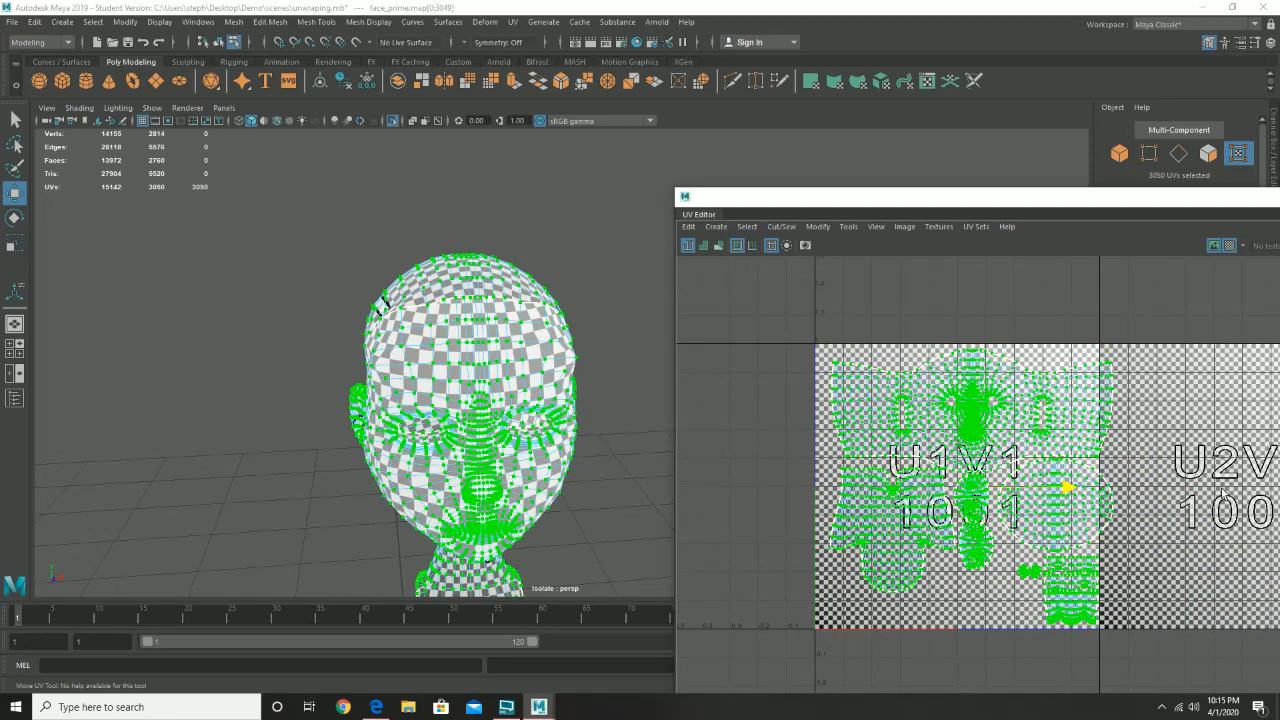
key("ctrl+z")
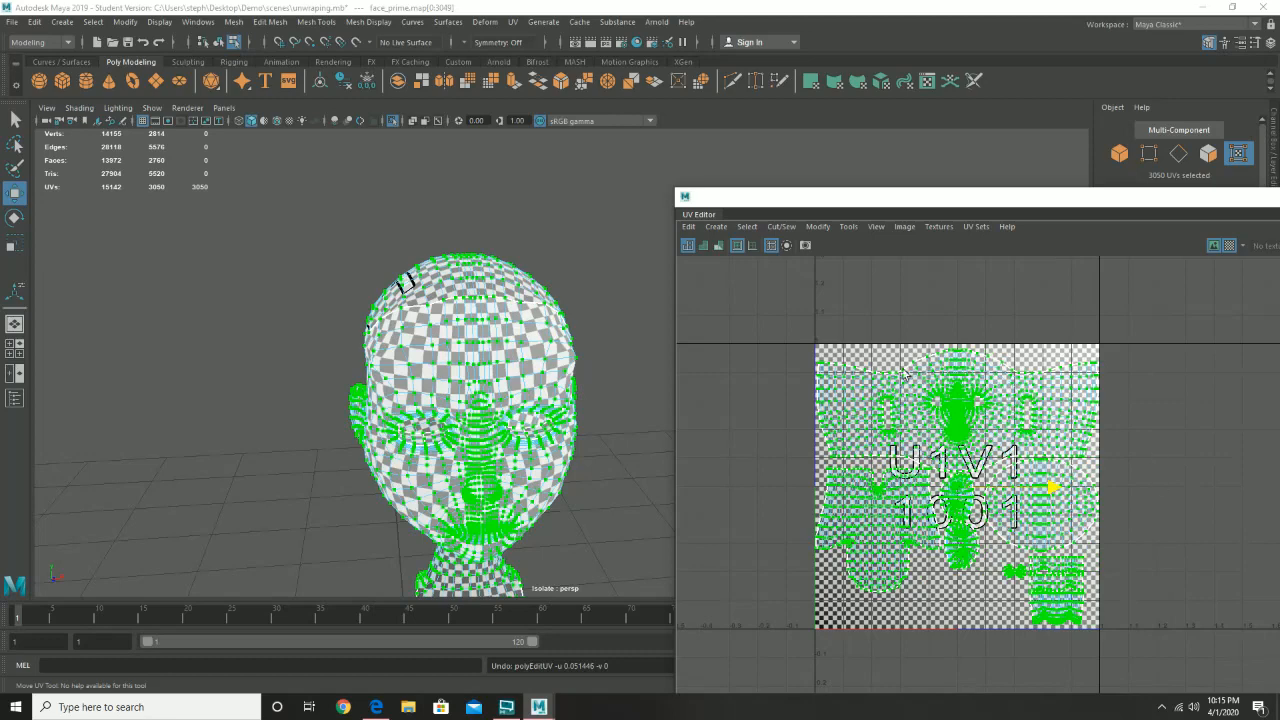
- Deselect all the UV shells and turn off the checker map on the layout and the head
left_click(752, 479)
scroll(815, 388, "up", 2)
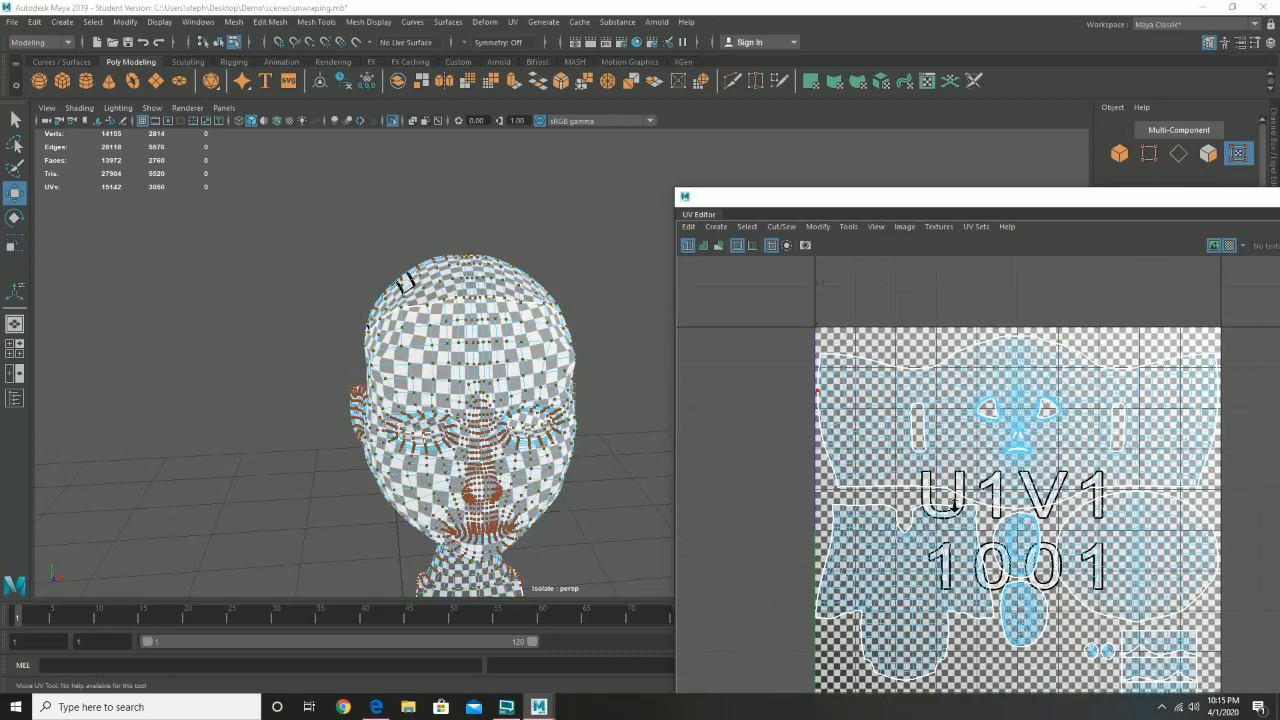
middle_click_drag(830, 438, 796, 313, "alt")
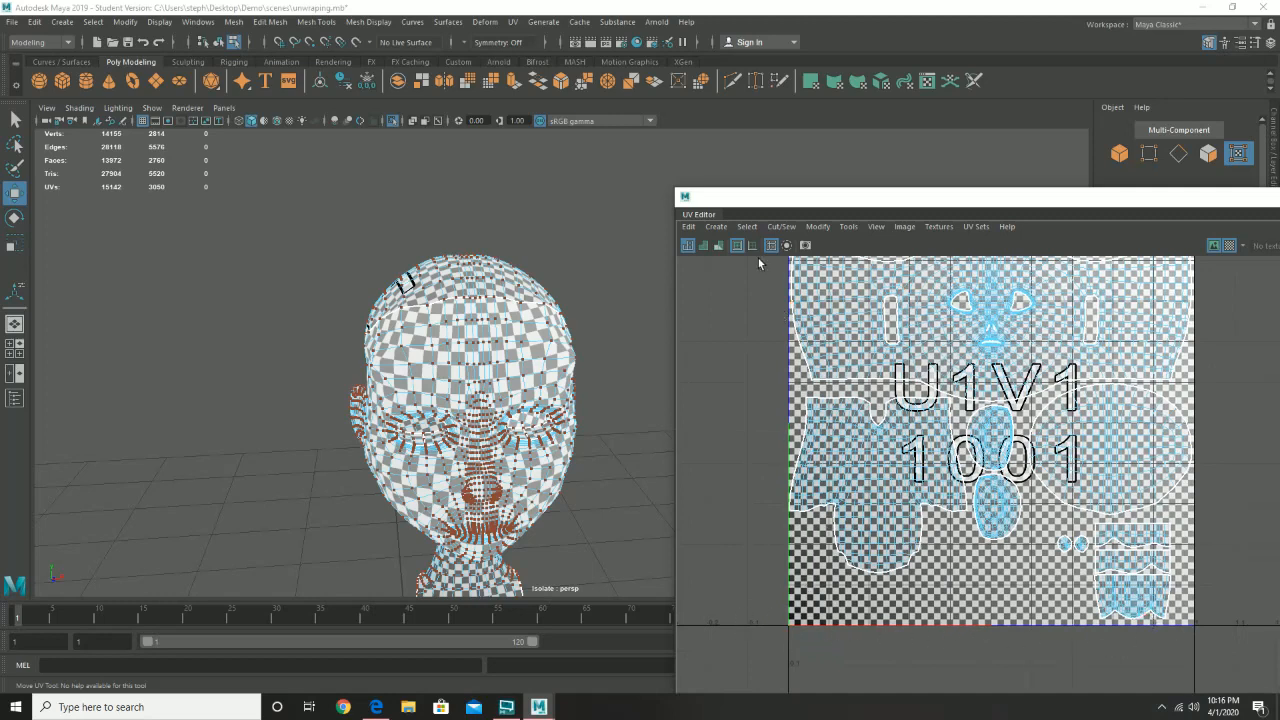
scroll(1143, 371, "down", 2)
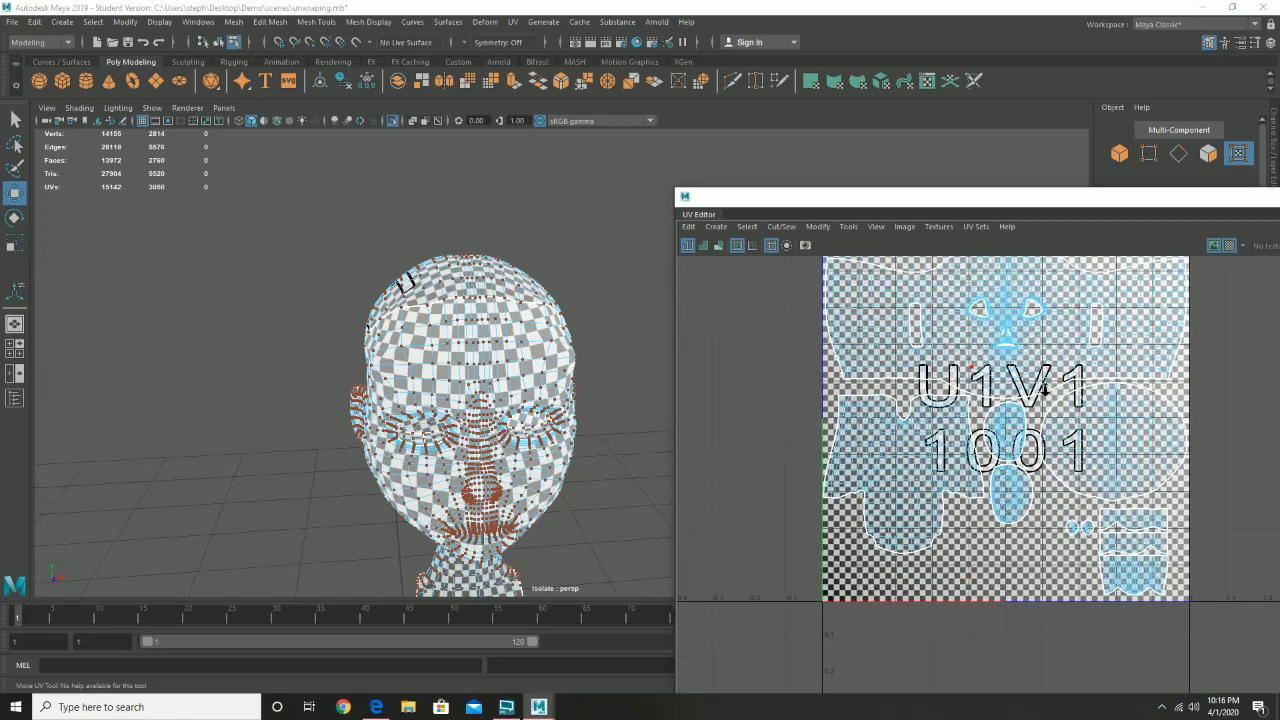
left_click(1230, 246)
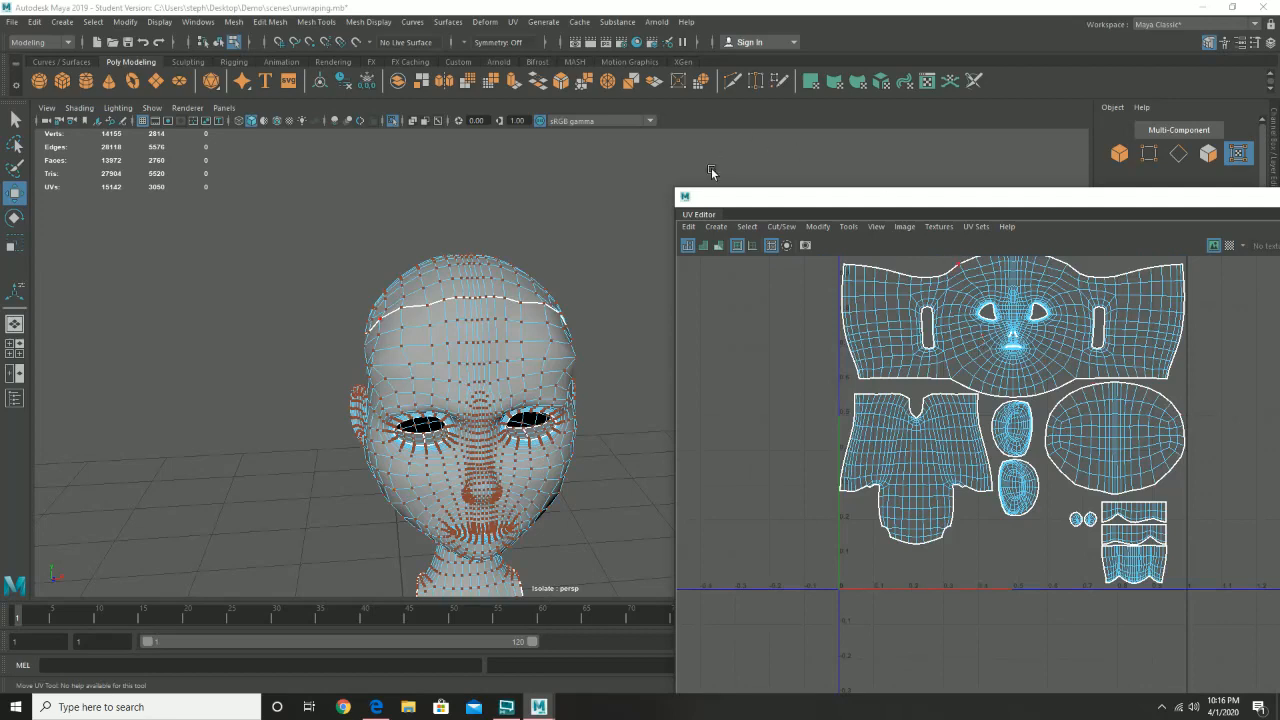
- Reposition the UV Editor window so the whole shell layout and the UV Toolkit fit on screen
left_click_drag(798, 203, 283, 106)
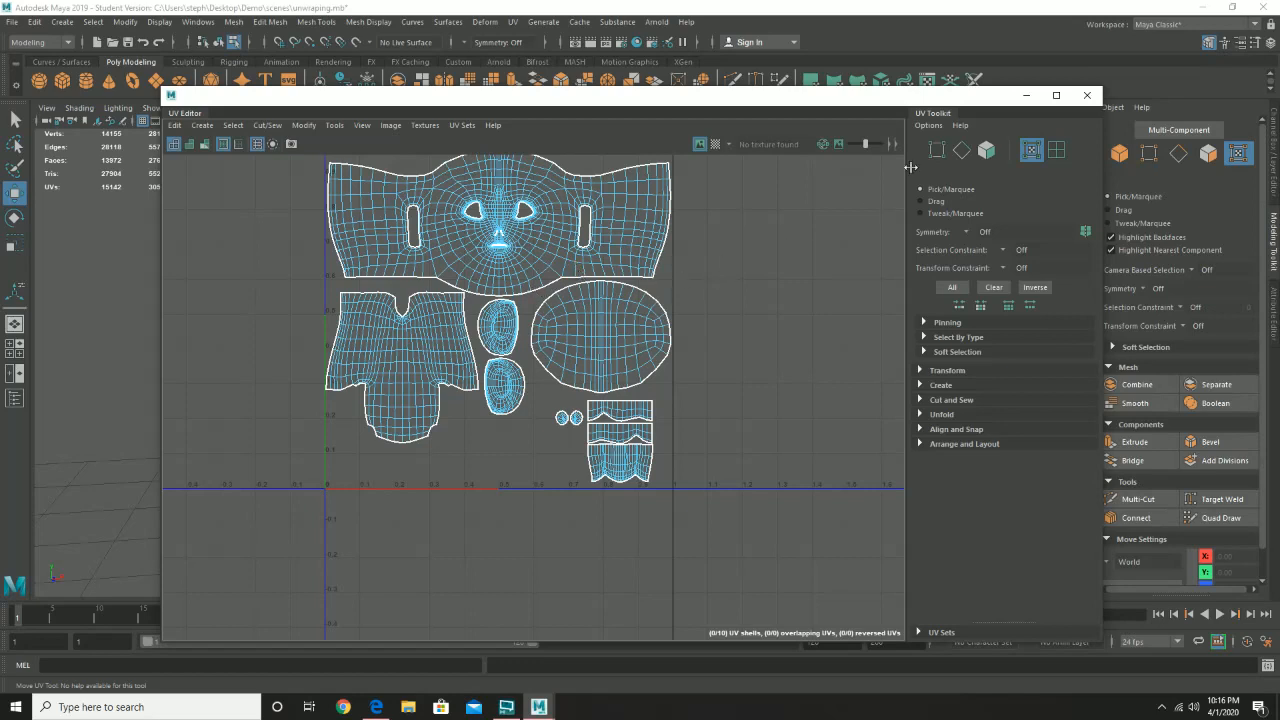
left_click(1088, 97)
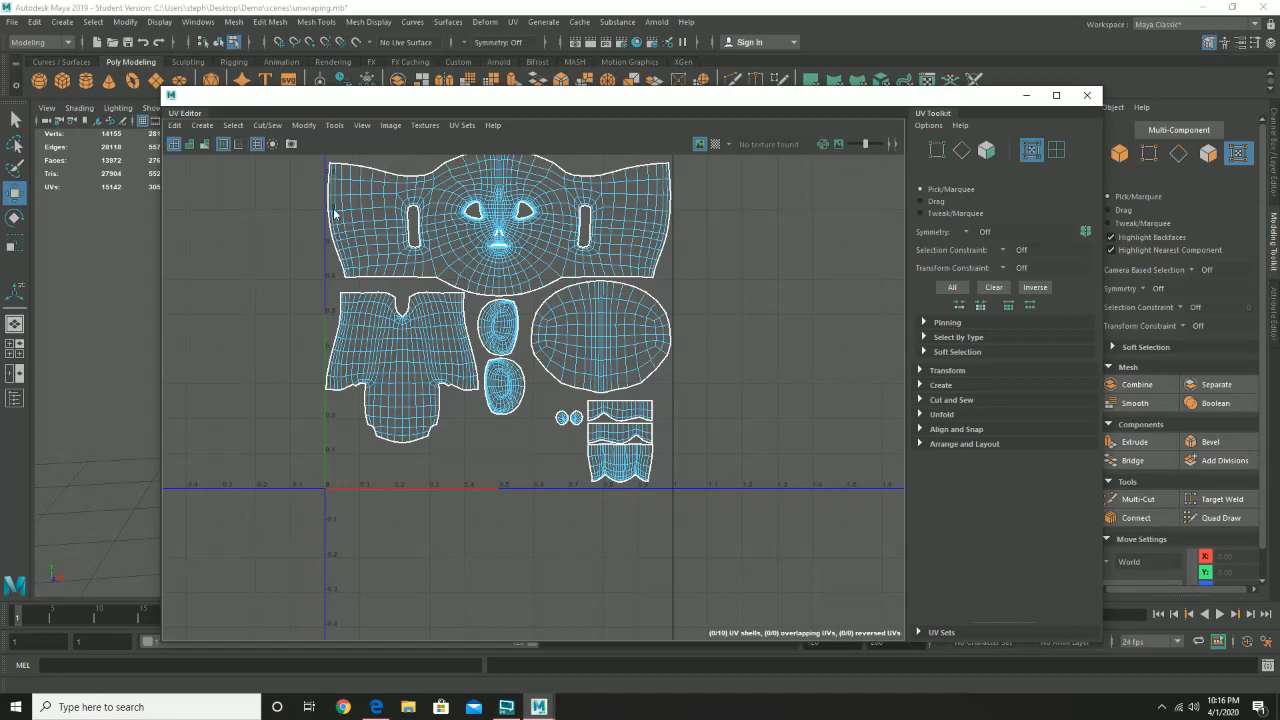